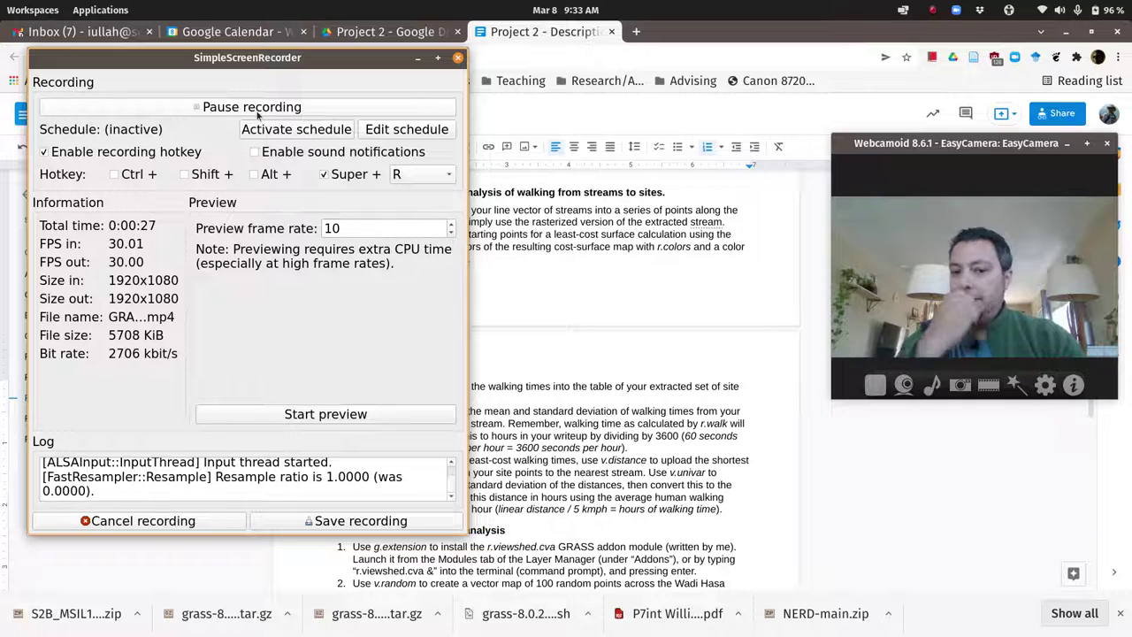
# Read Part 3's least-cost walking instructions in the Project 2 document, then minimize Chrome.
pyautogui.click(544, 256)
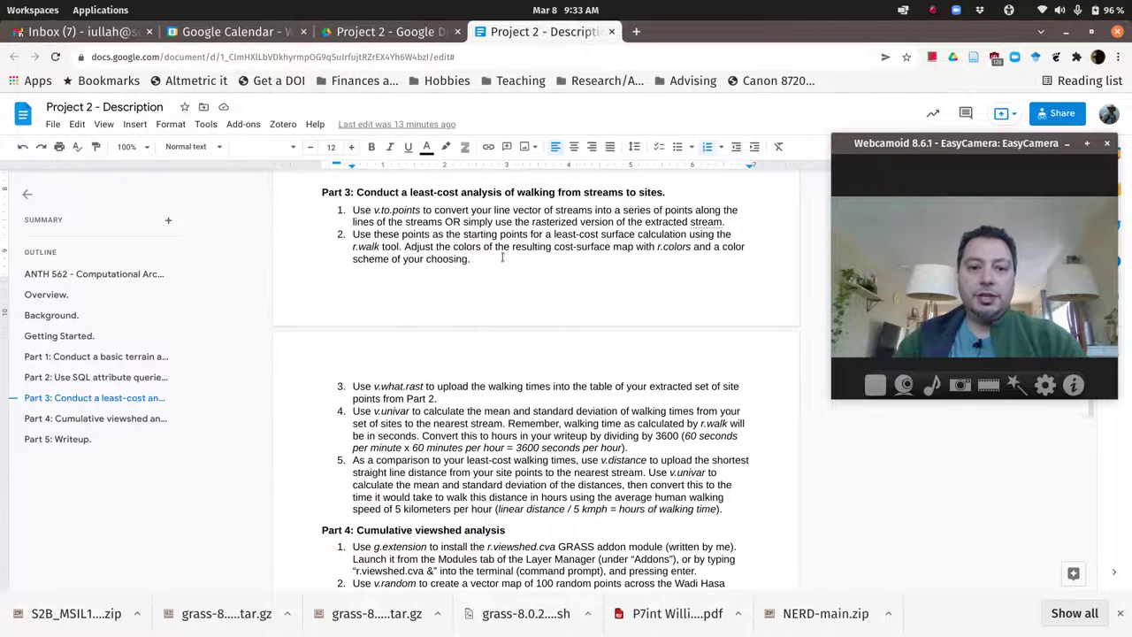
pyautogui.scroll(1, 478, 266)
pyautogui.scroll(-1, 456, 274)
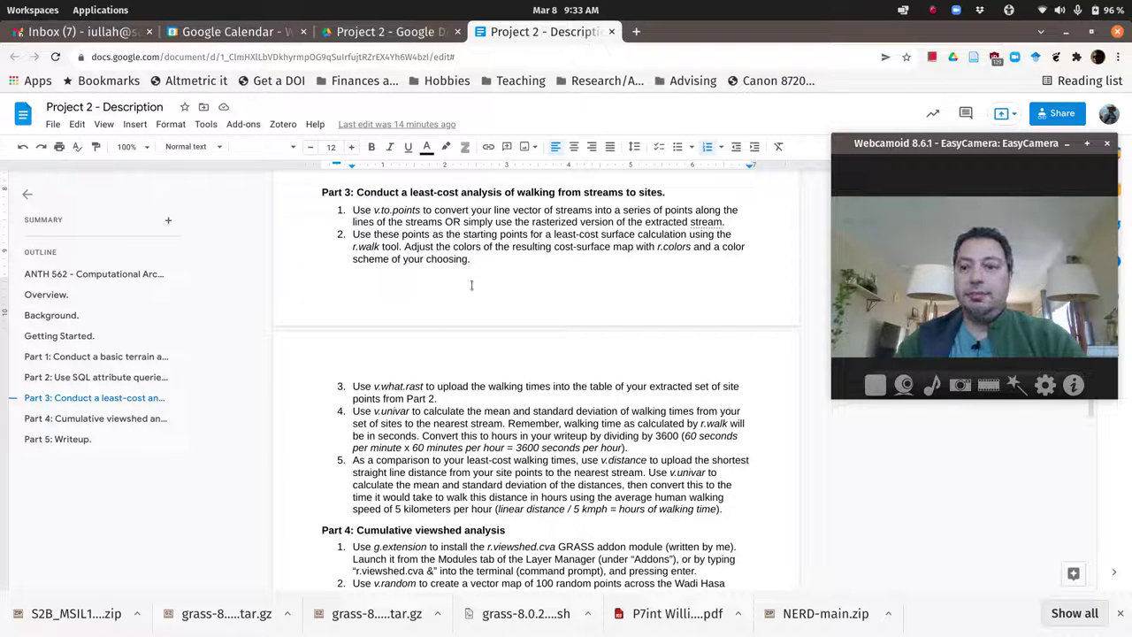
pyautogui.click(1066, 31)
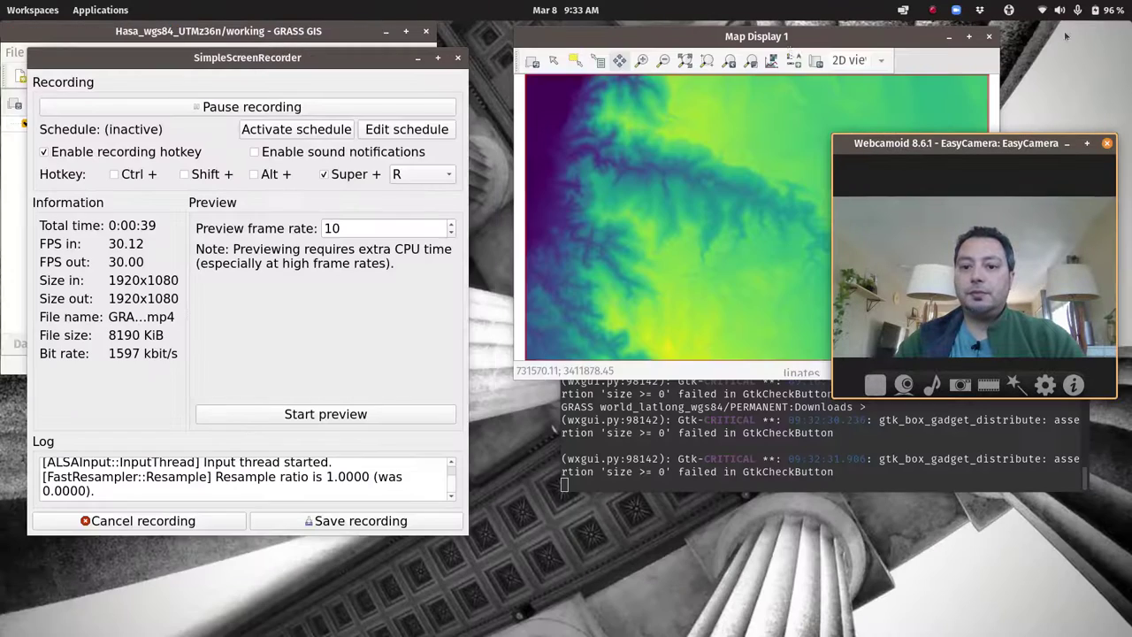
# Browse the Data catalog's working mapset listing aspect, flowacc, landforms, shadedrelief_x3, slope and stream maps.
pyautogui.click(418, 58)
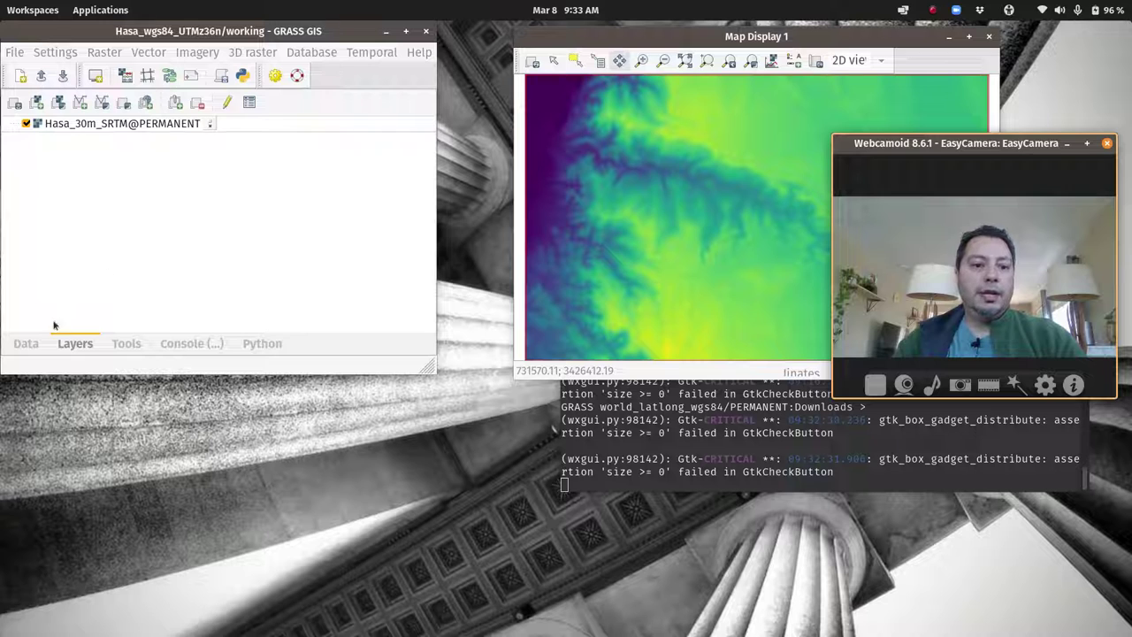
pyautogui.click(31, 349)
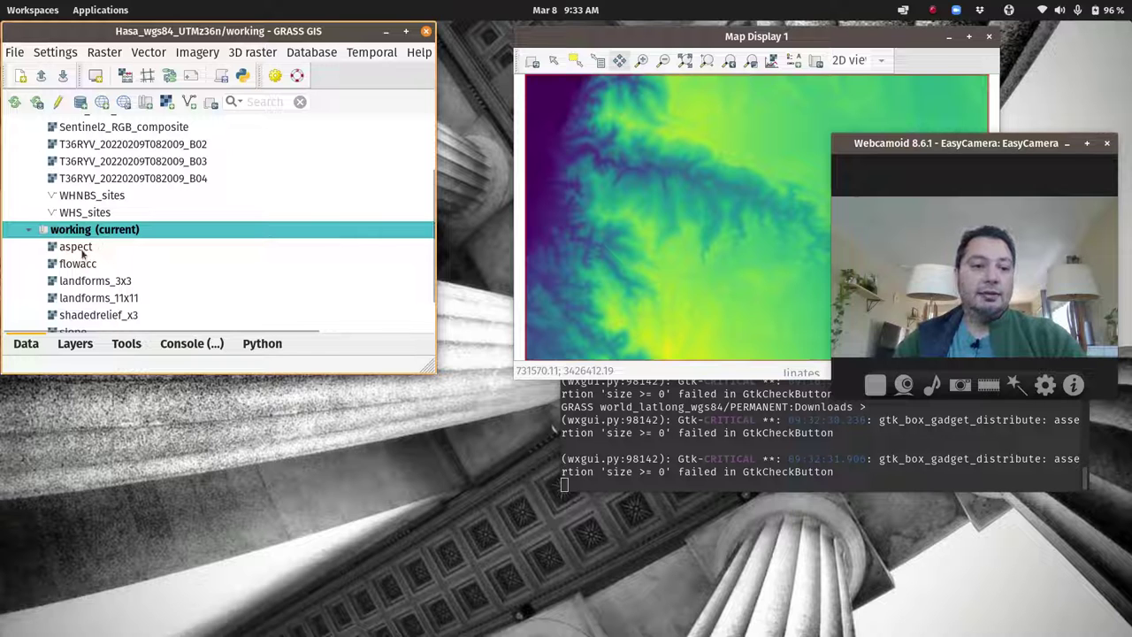
pyautogui.scroll(-3, 82, 254)
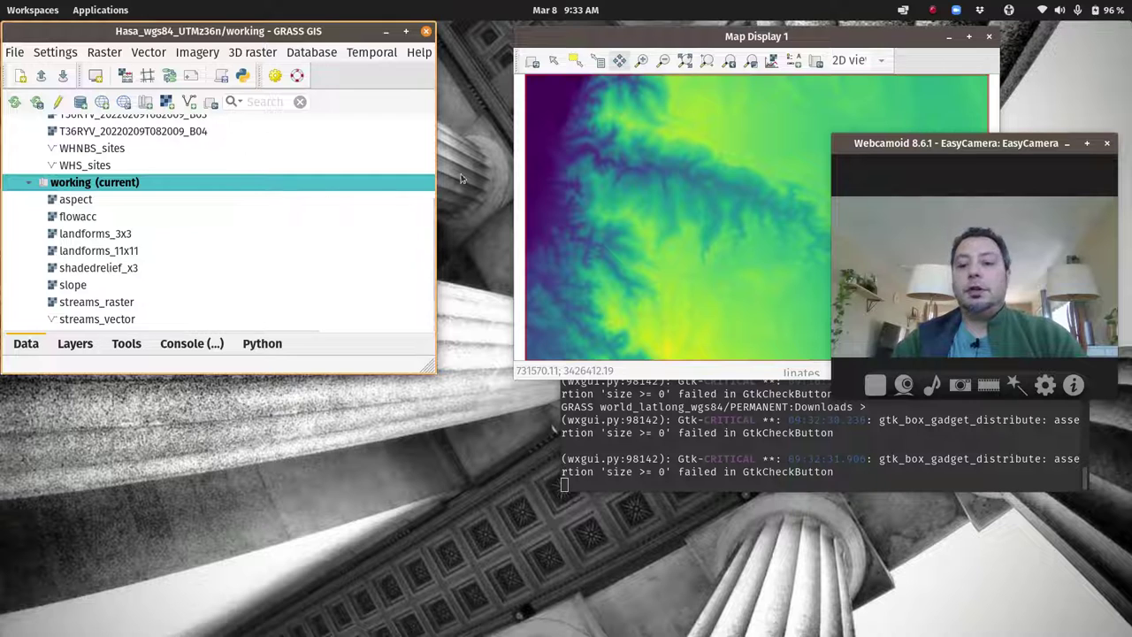
pyautogui.moveTo(958, 149); pyautogui.dragTo(962, 387)
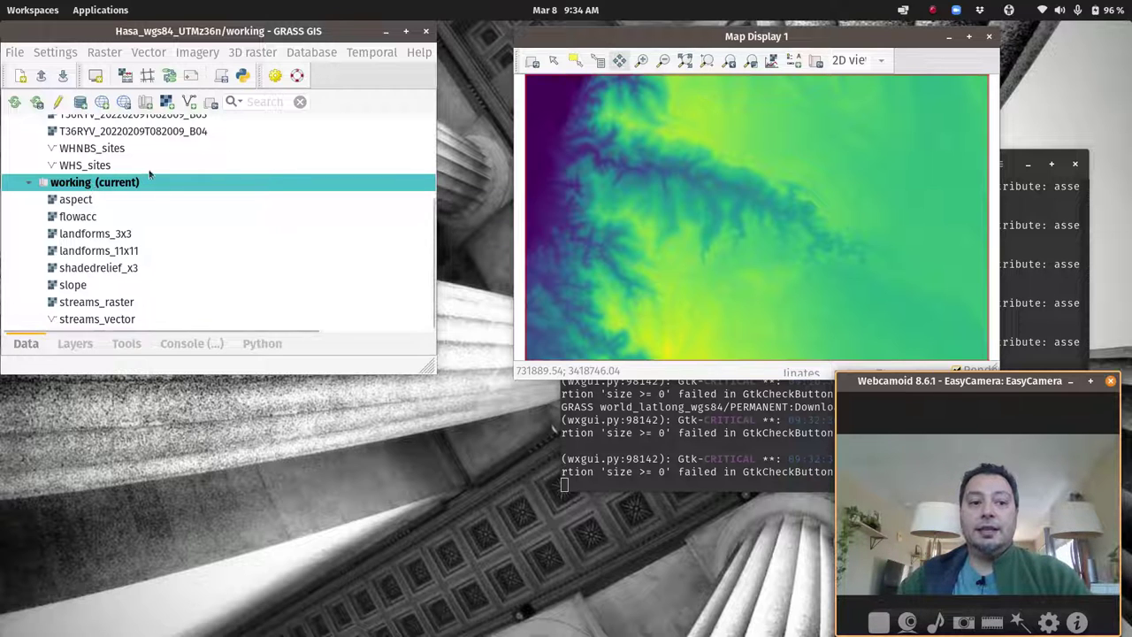
pyautogui.scroll(1, 148, 175)
pyautogui.scroll(1, 149, 175)
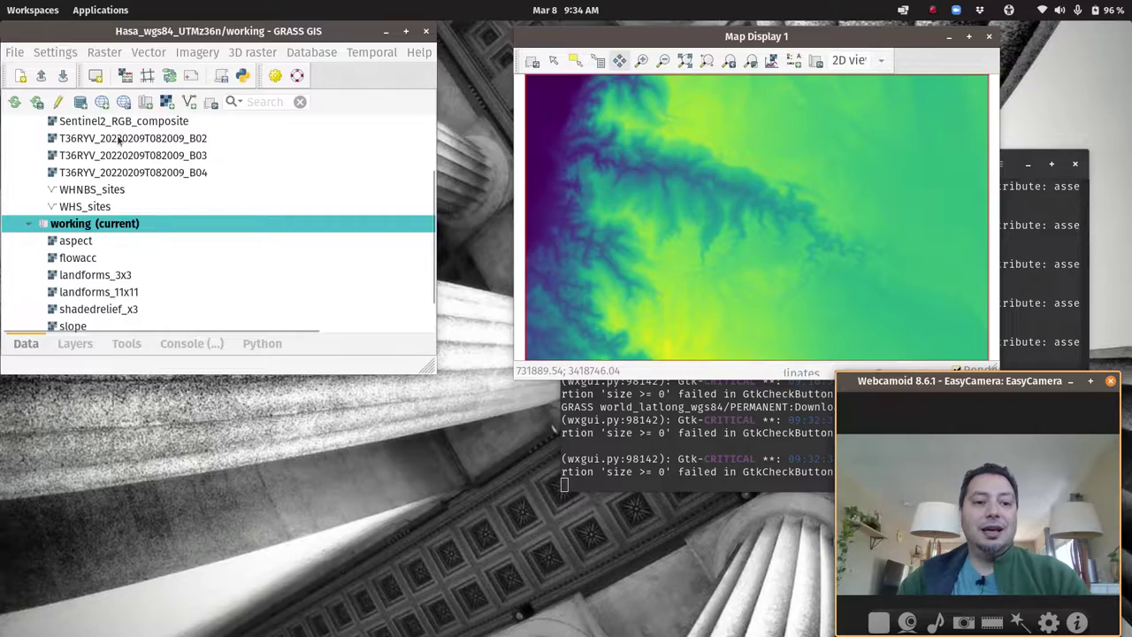
pyautogui.press('super')
# Move the file manager window and go from Project 2 into the GRASSDATA folder.
pyautogui.click(670, 181)
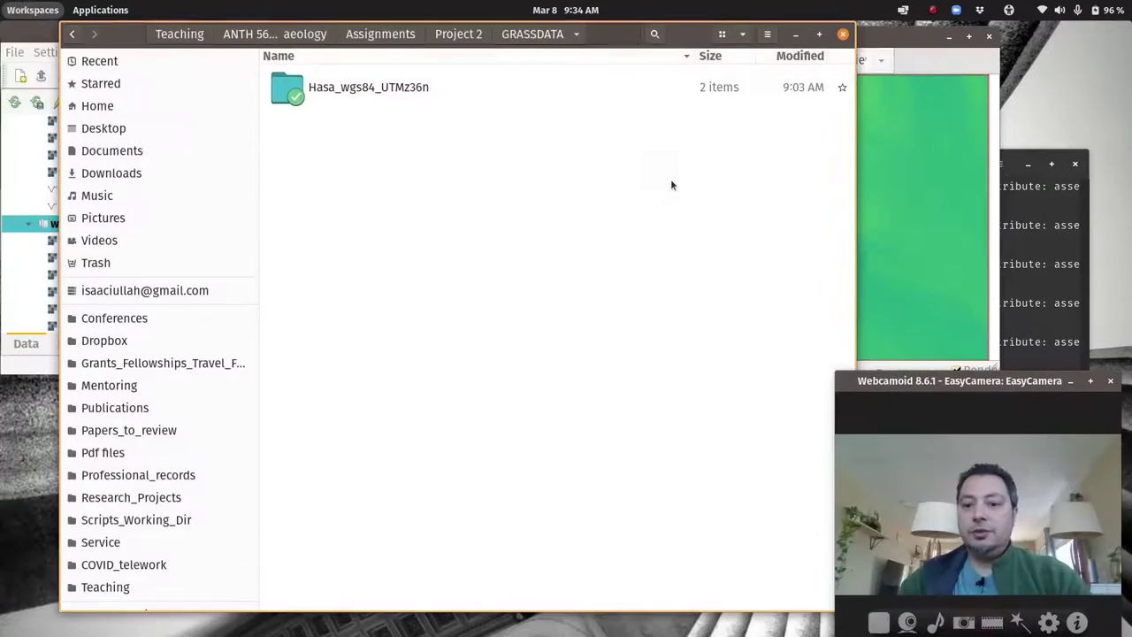
pyautogui.moveTo(629, 34); pyautogui.dragTo(661, 38)
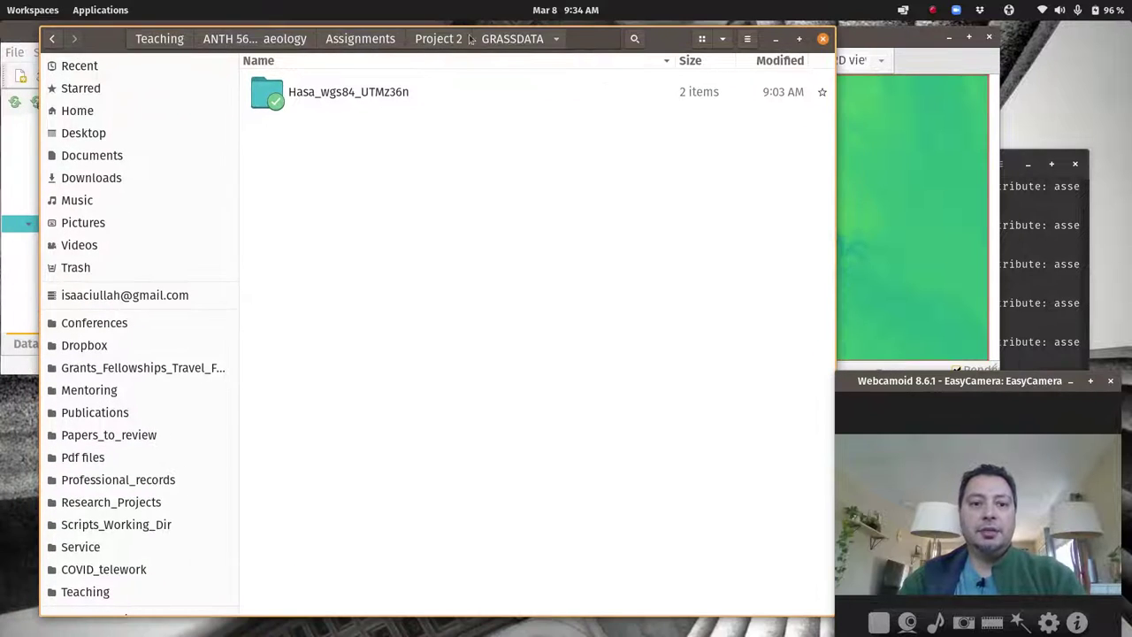
pyautogui.click(507, 37)
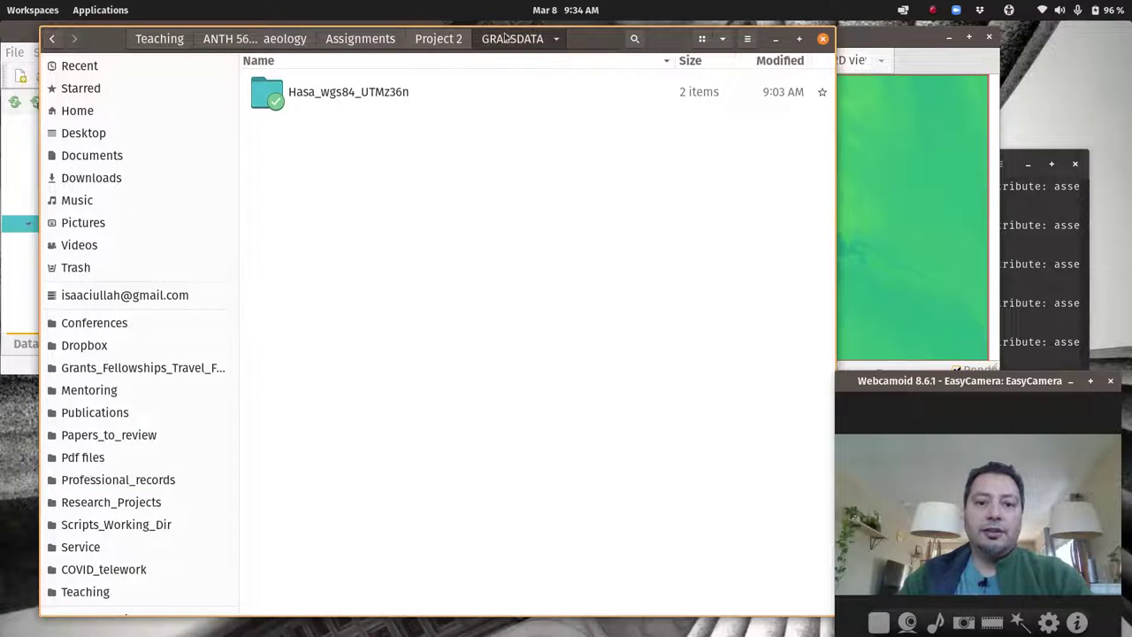
pyautogui.click(439, 41)
pyautogui.click(439, 41)
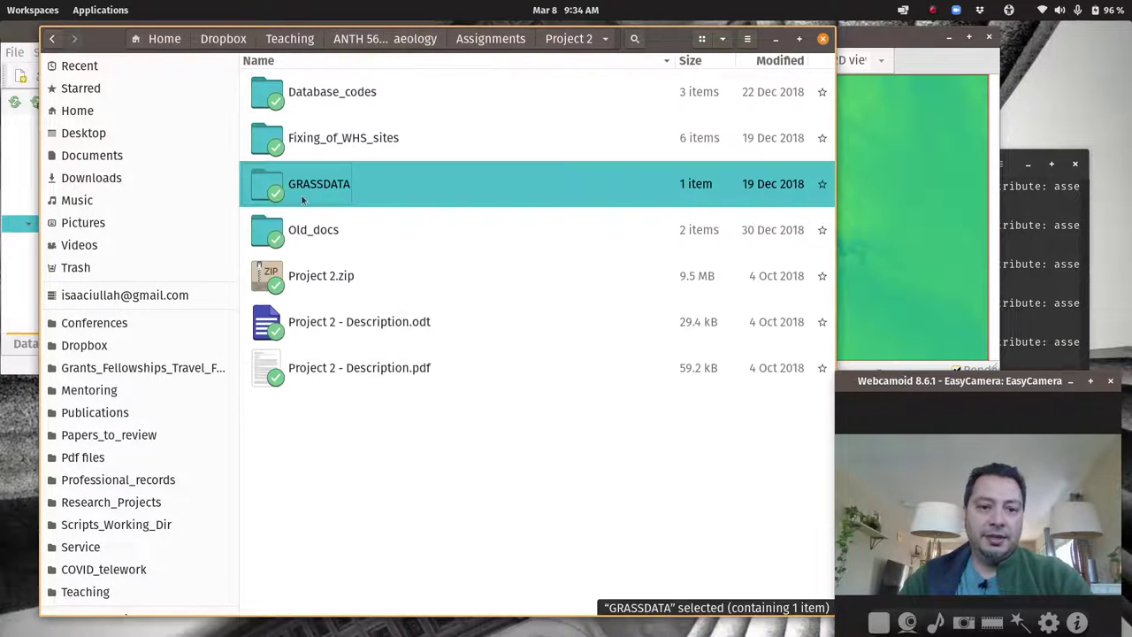
pyautogui.doubleClick(328, 194)
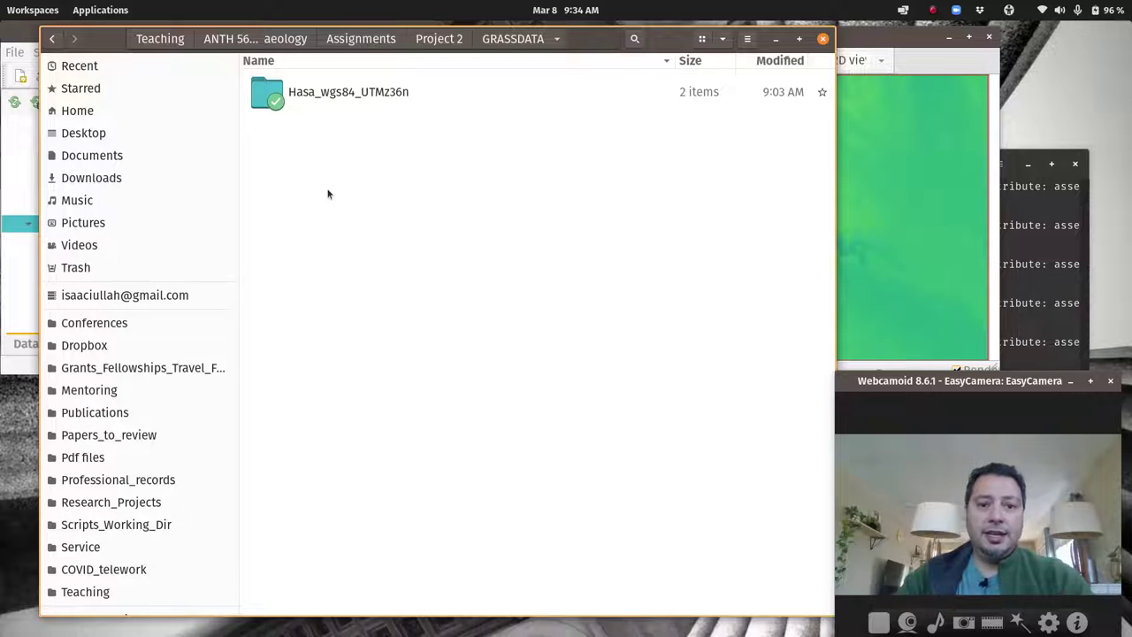
# Open the Hasa_wgs84_UTMz36n location and then its PERMANENT mapset folder.
pyautogui.click(325, 92)
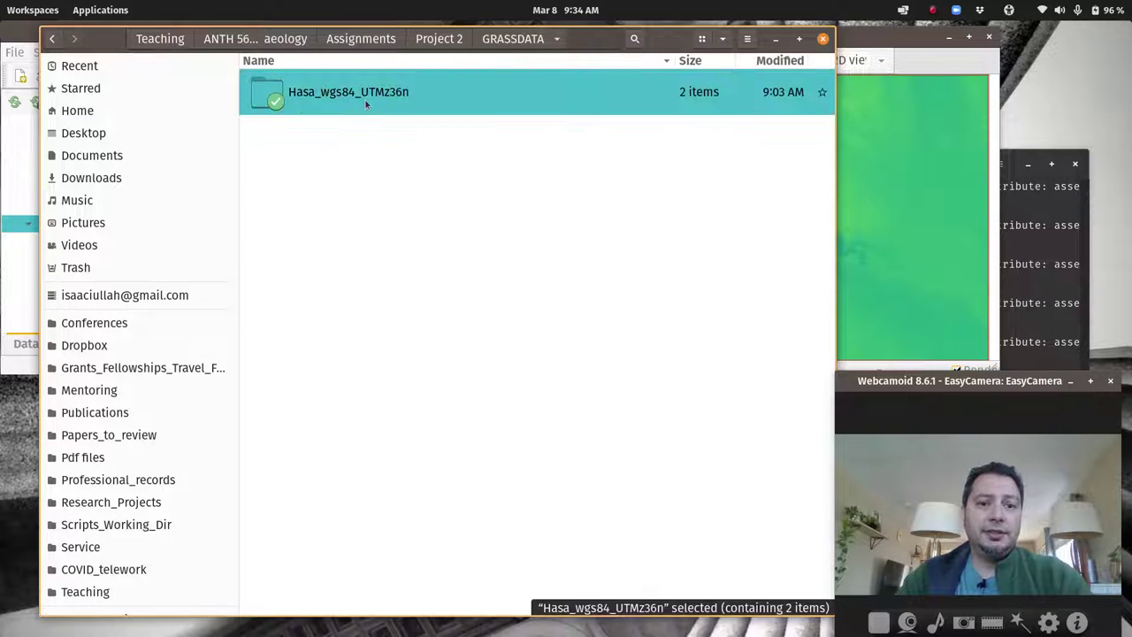
pyautogui.doubleClick(362, 96)
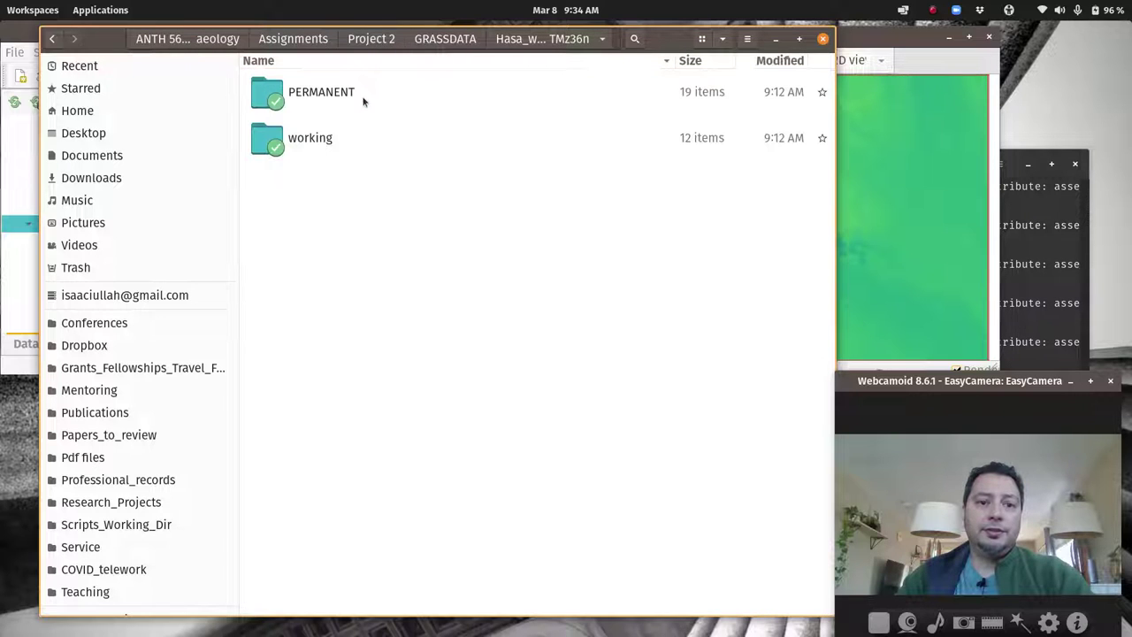
pyautogui.click(294, 150)
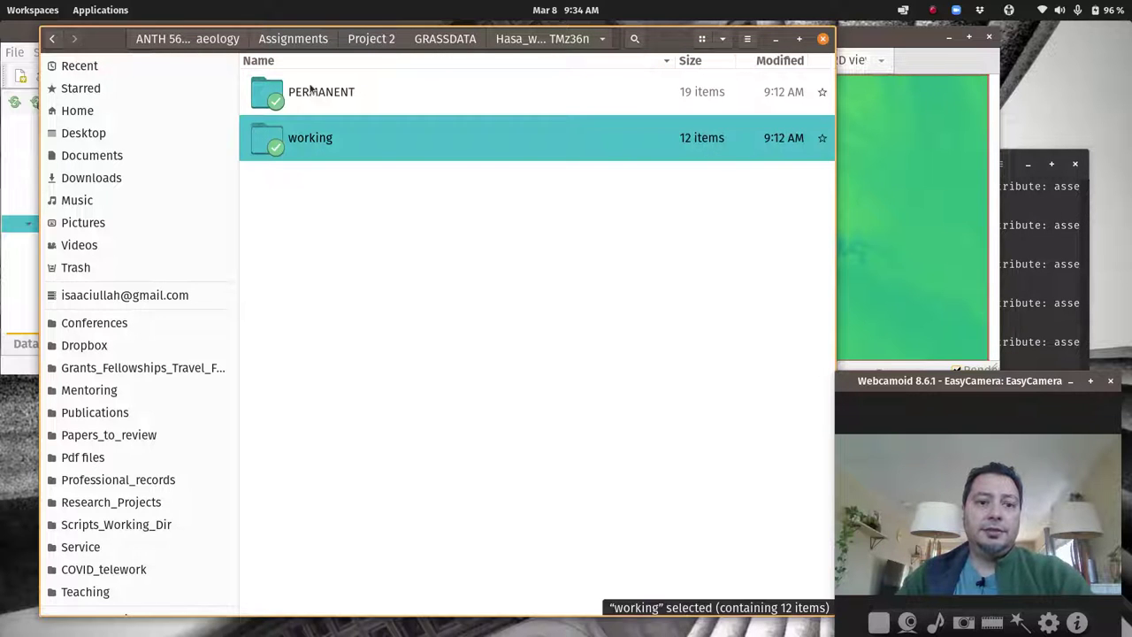
pyautogui.click(311, 89)
pyautogui.click(309, 142)
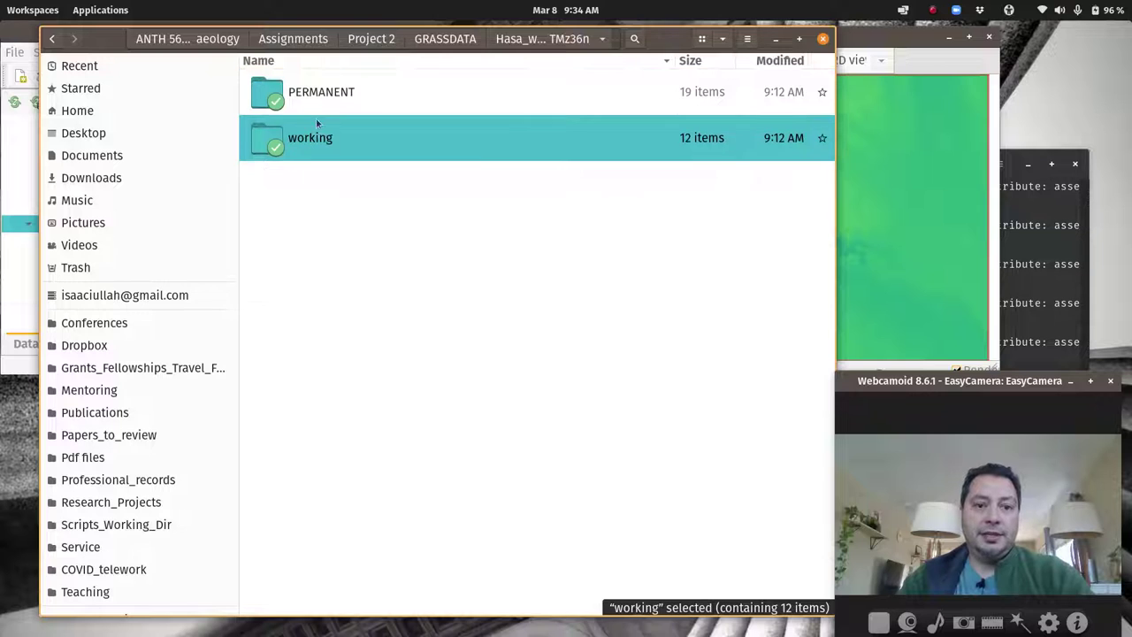
pyautogui.click(323, 96)
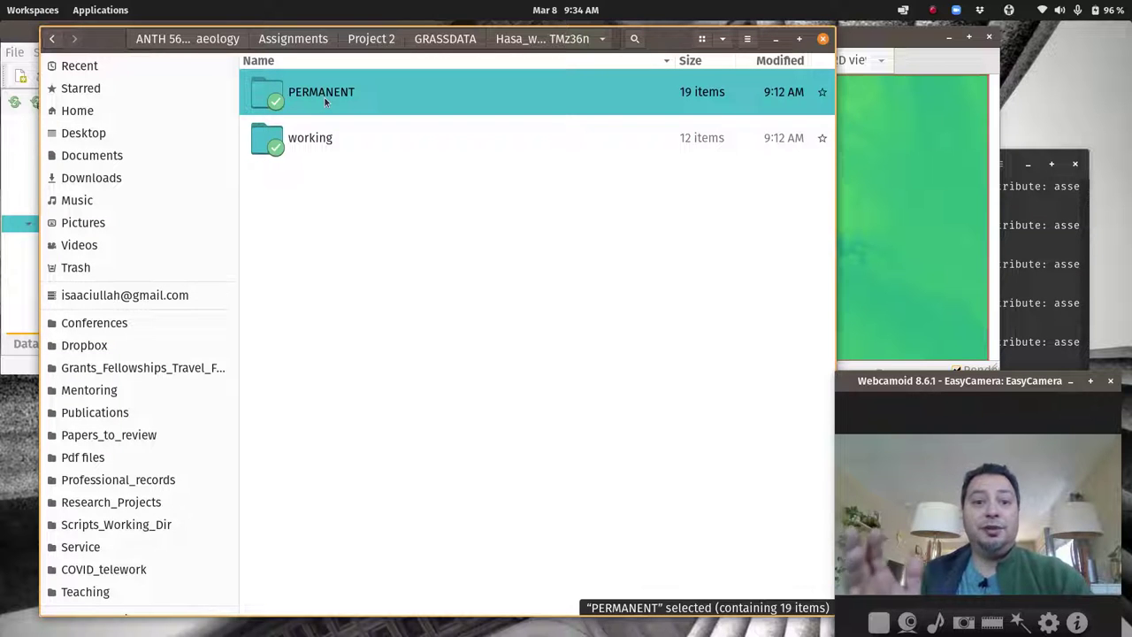
pyautogui.doubleClick(325, 97)
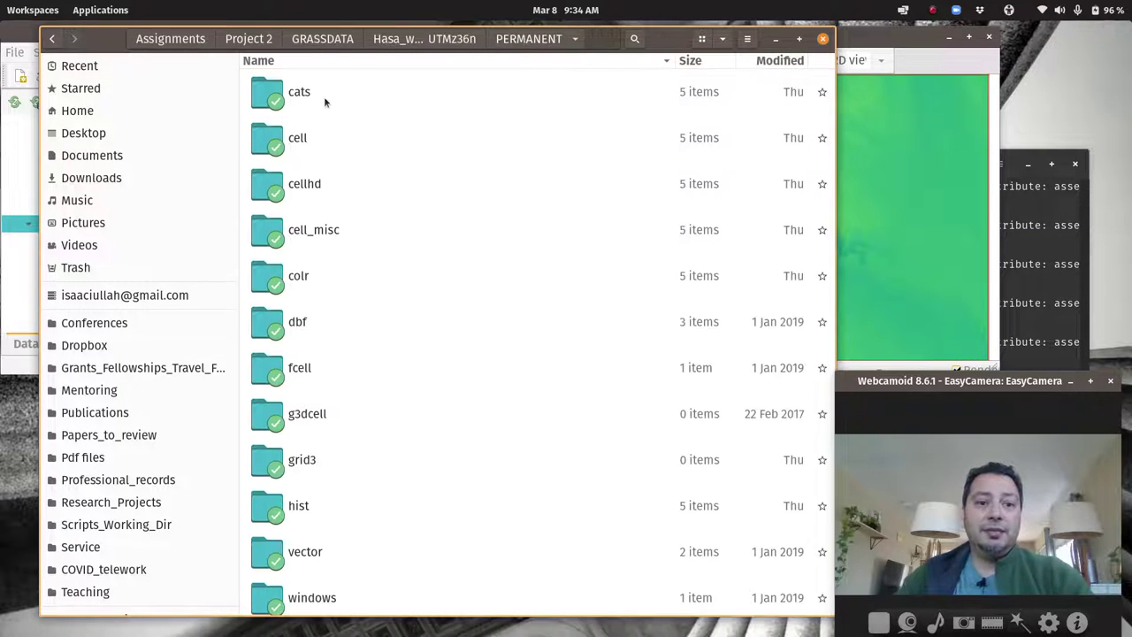
pyautogui.scroll(-5, 344, 222)
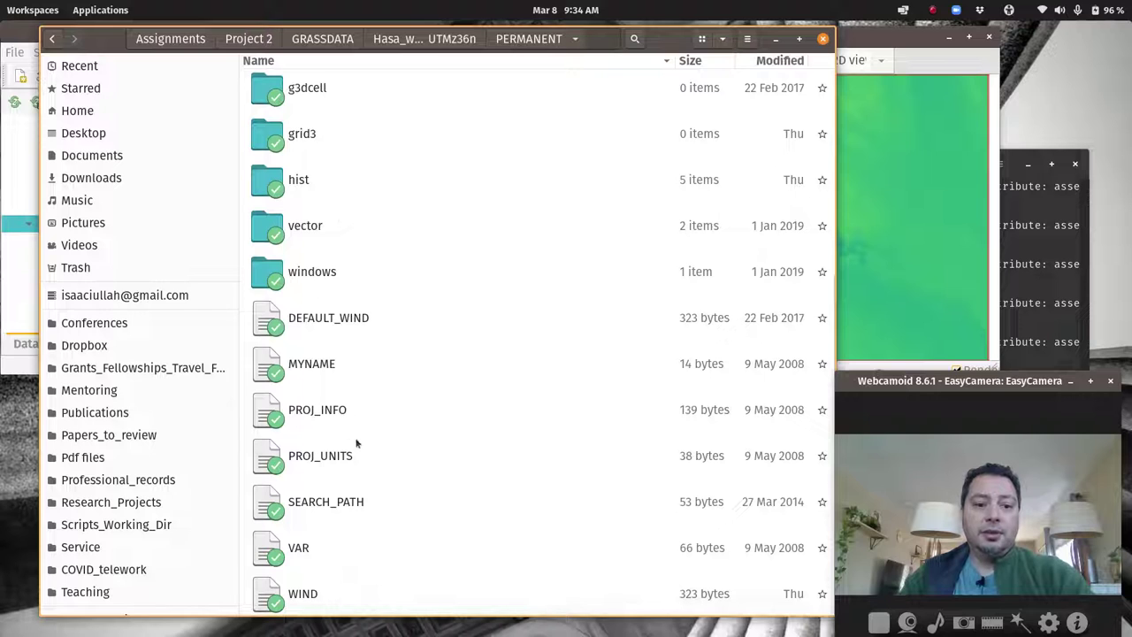
# Pick out PROJ_INFO among DEFAULT_WIND and PROJ_UNITS in PERMANENT.
pyautogui.click(301, 334)
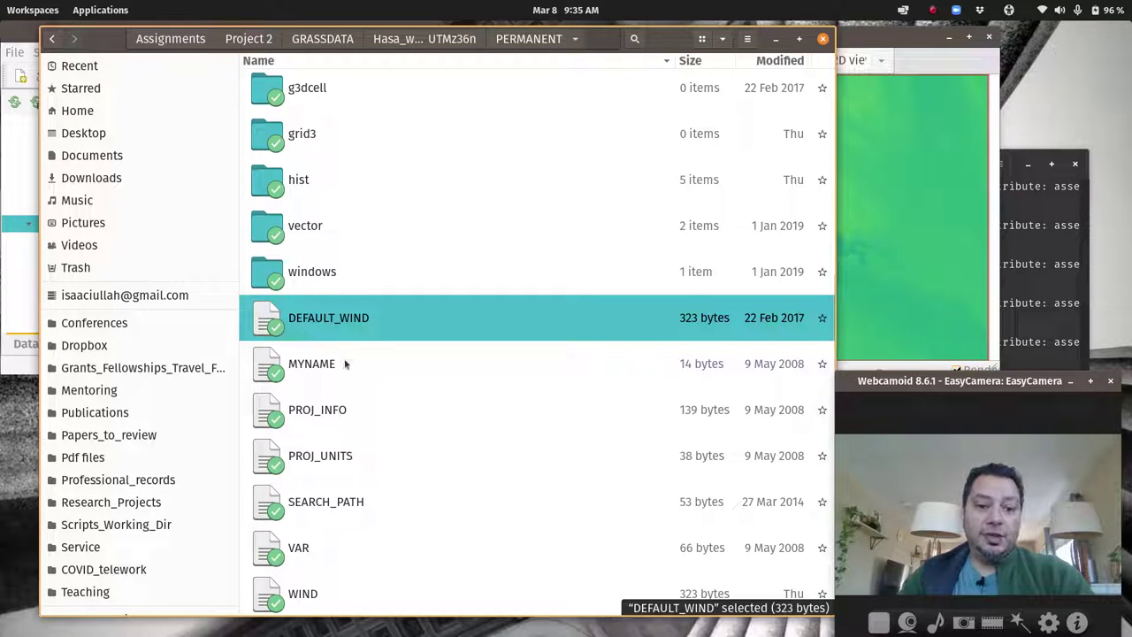
pyautogui.click(321, 412)
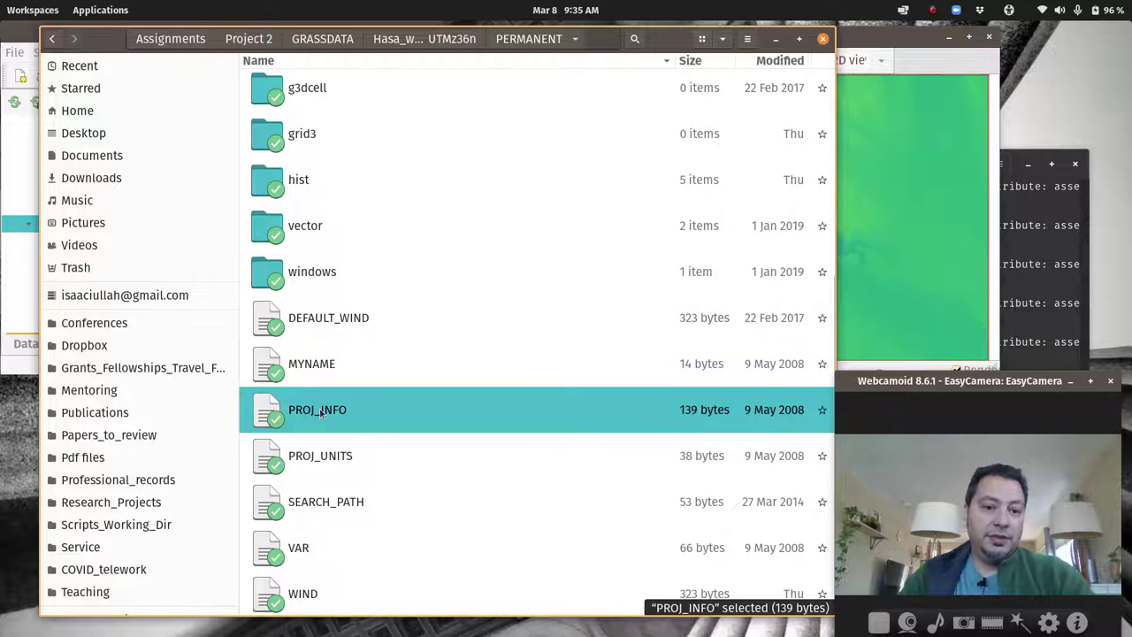
pyautogui.click(323, 455)
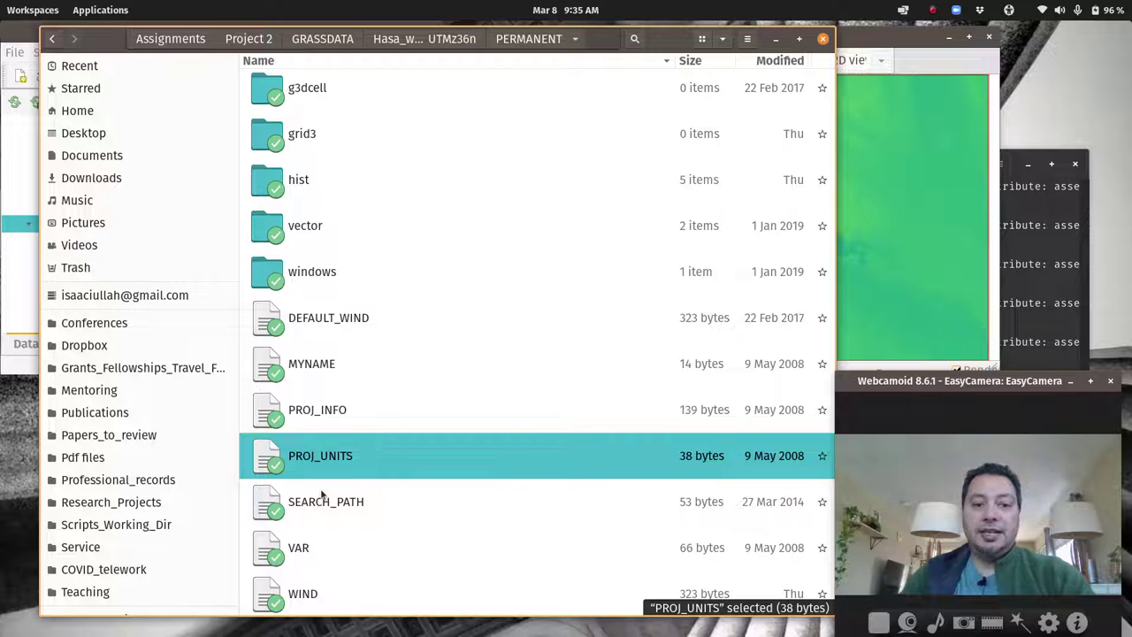
pyautogui.click(325, 407)
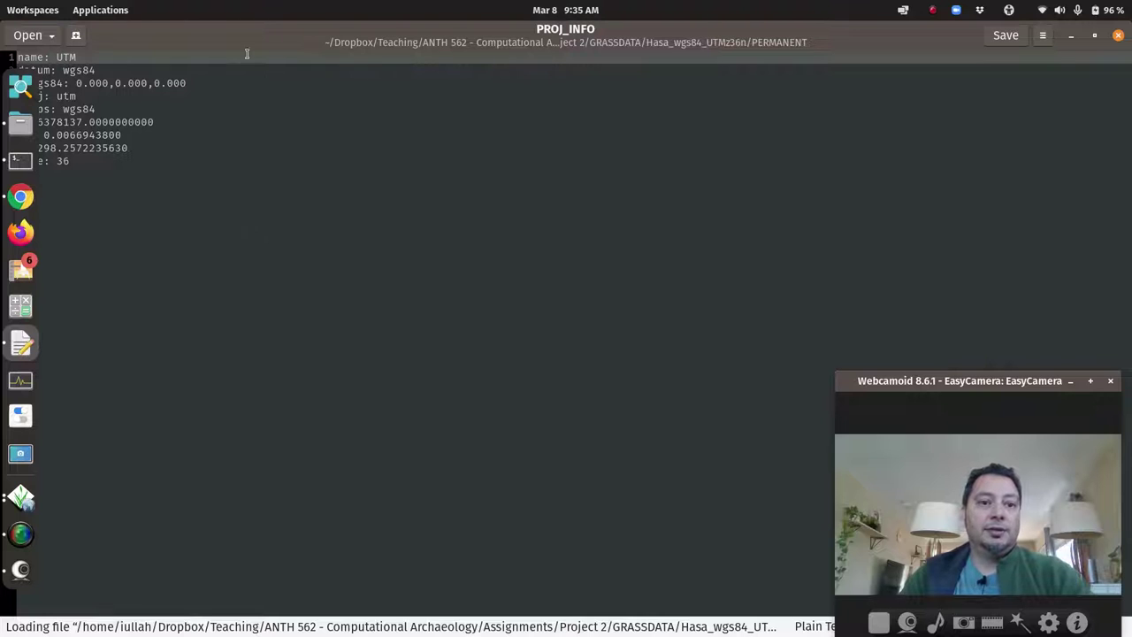
# Shrink the PROJ_INFO editor showing UTM zone 36, wgs84 settings, then close it.
pyautogui.moveTo(319, 42); pyautogui.dragTo(413, 103)
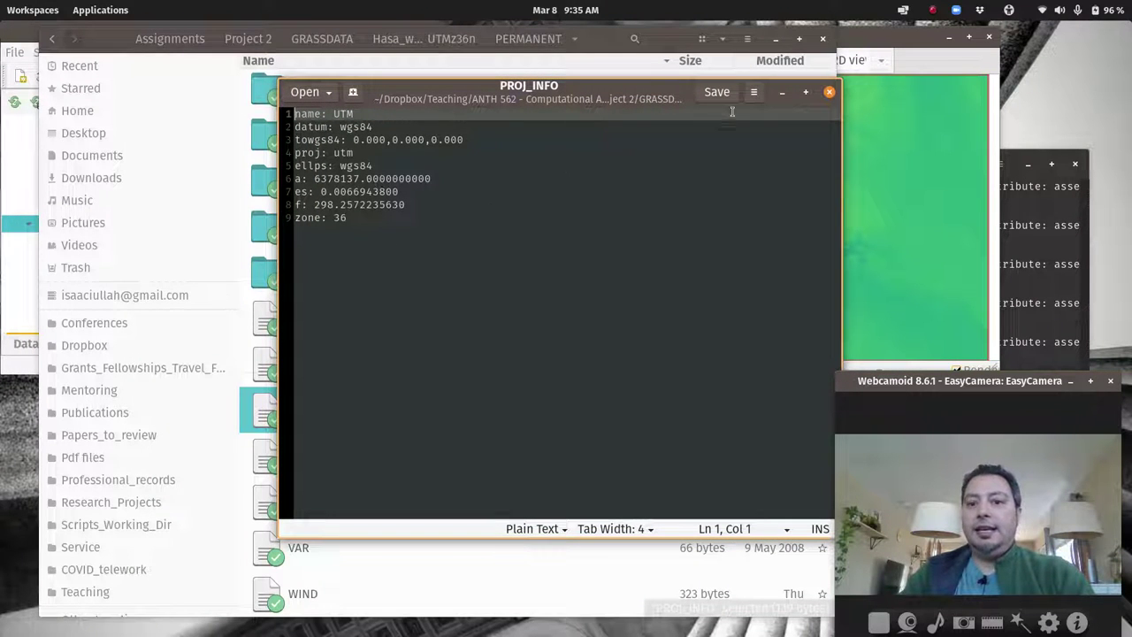
pyautogui.click(831, 94)
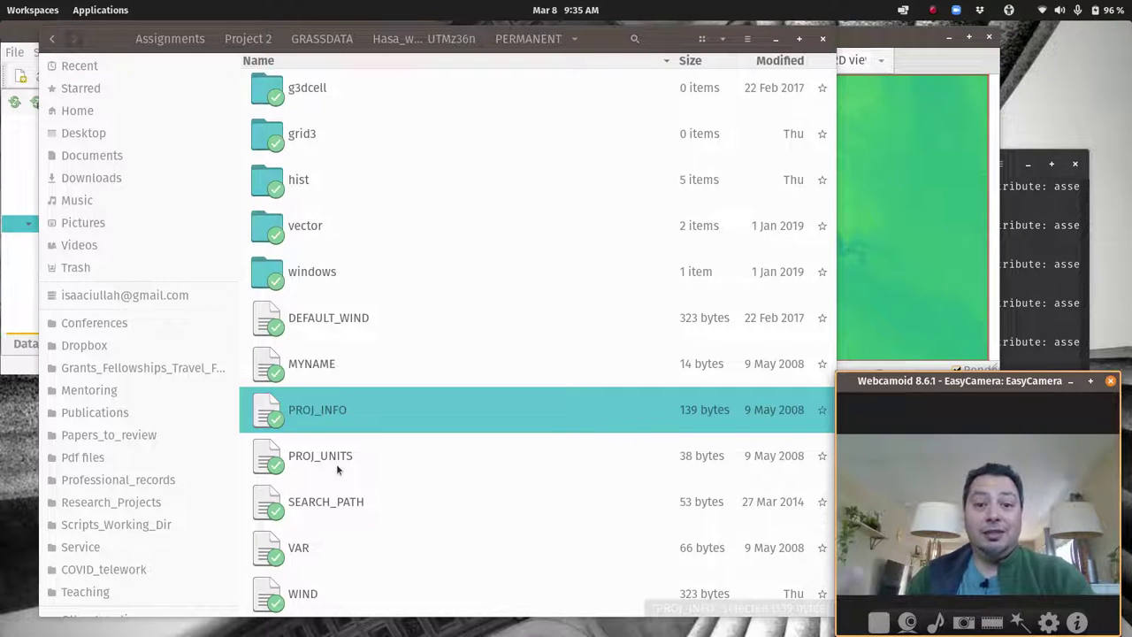
# In the Hasa location folder, rename the 'working' folder to terrain_analysis.
pyautogui.click(415, 39)
pyautogui.click(329, 132)
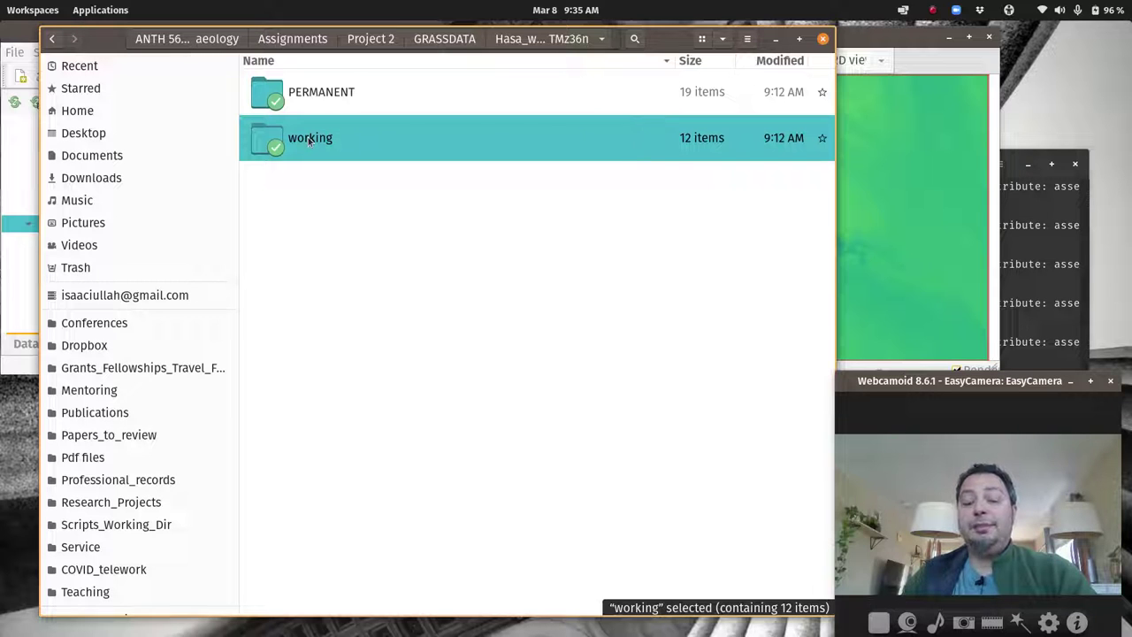
pyautogui.rightClick(309, 141)
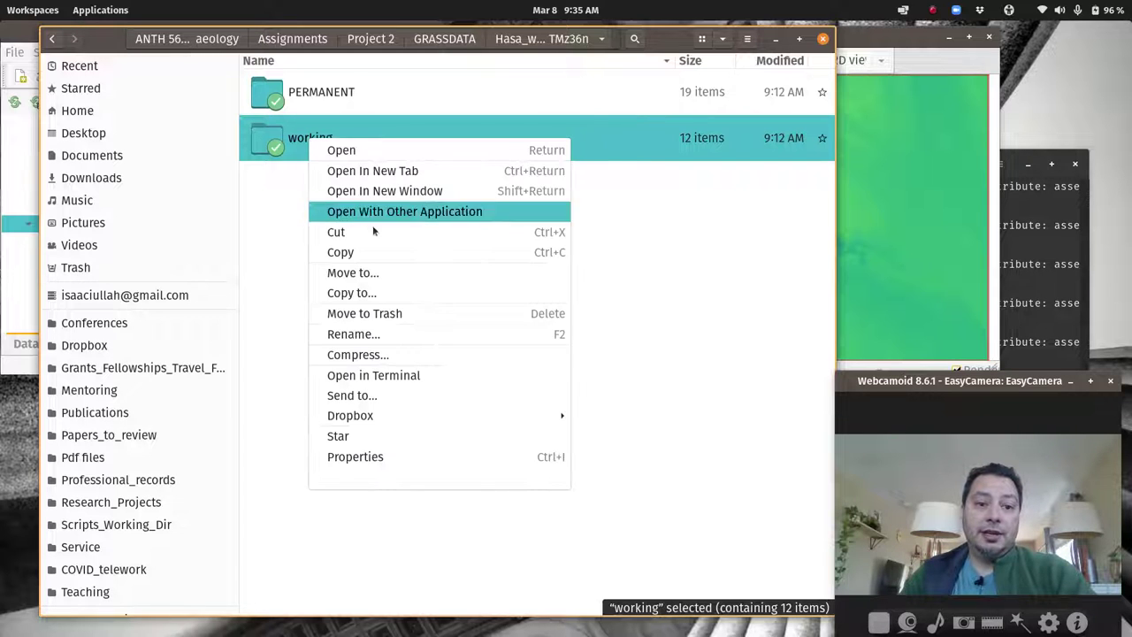
pyautogui.click(351, 334)
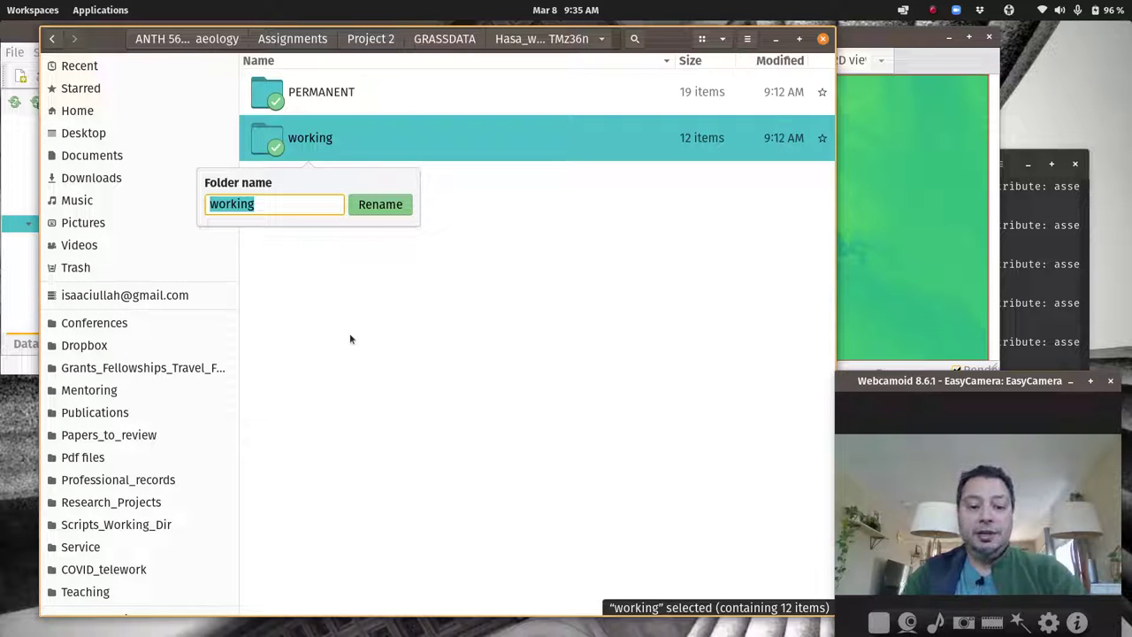
pyautogui.write('terrain')
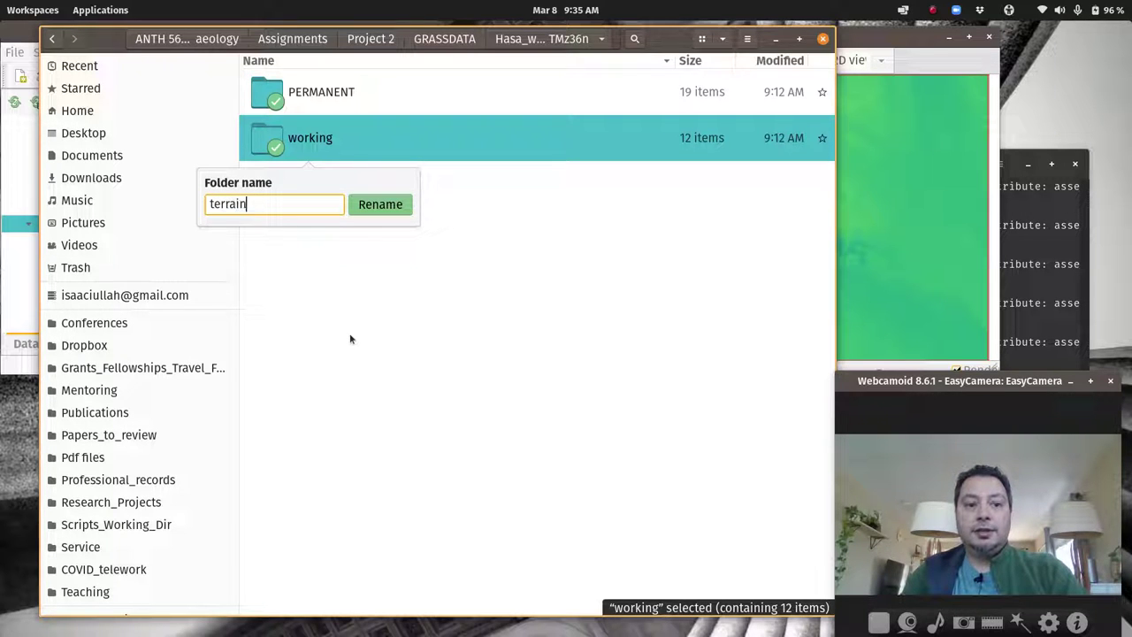
pyautogui.write('_analysis')
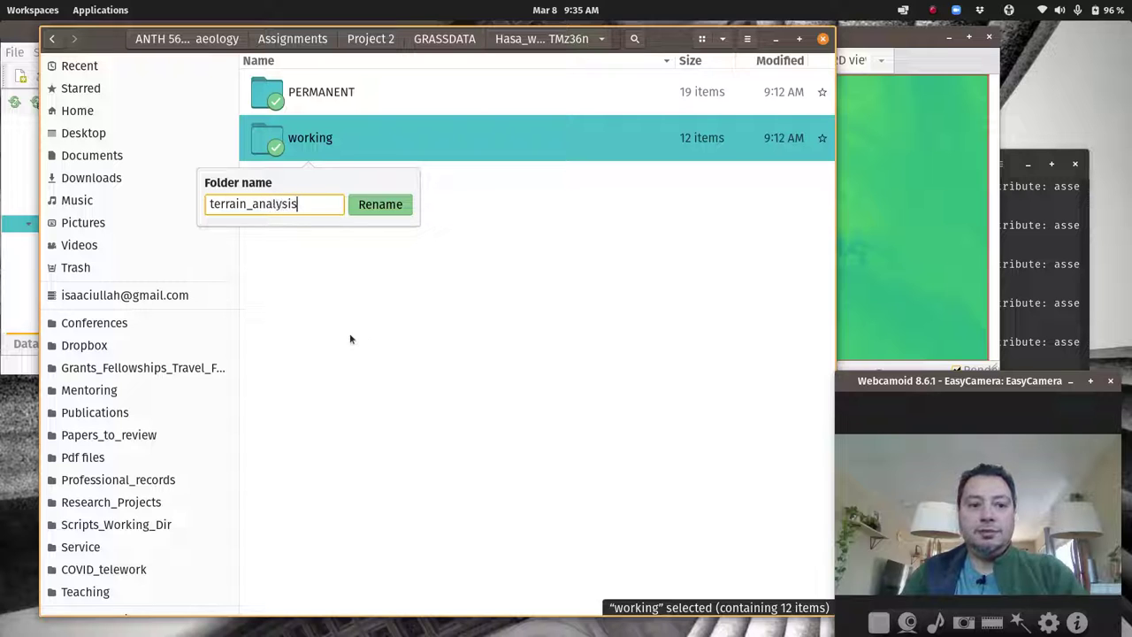
pyautogui.click(381, 203)
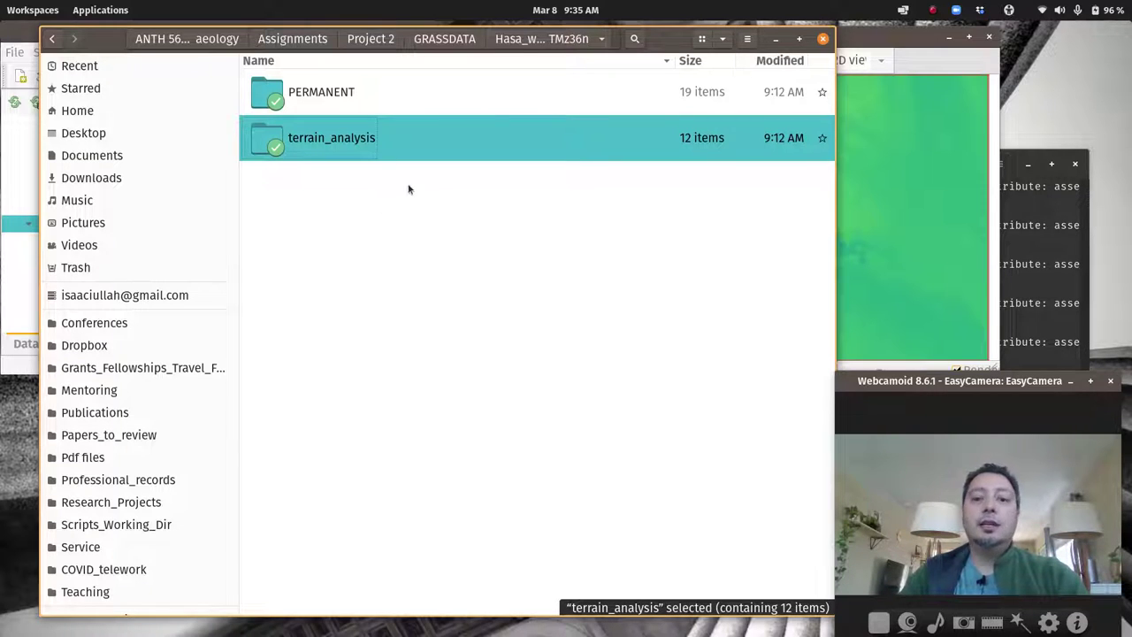
# Reload GRASS locations so the catalog lists terrain_analysis (in use) with its layers.
pyautogui.click(776, 40)
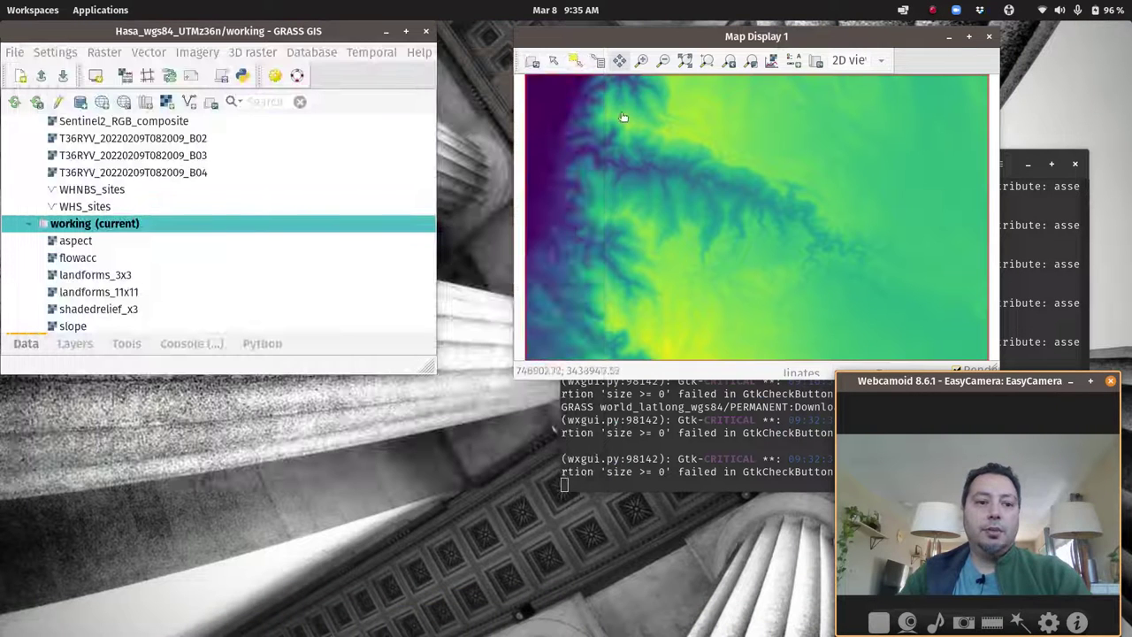
pyautogui.click(162, 219)
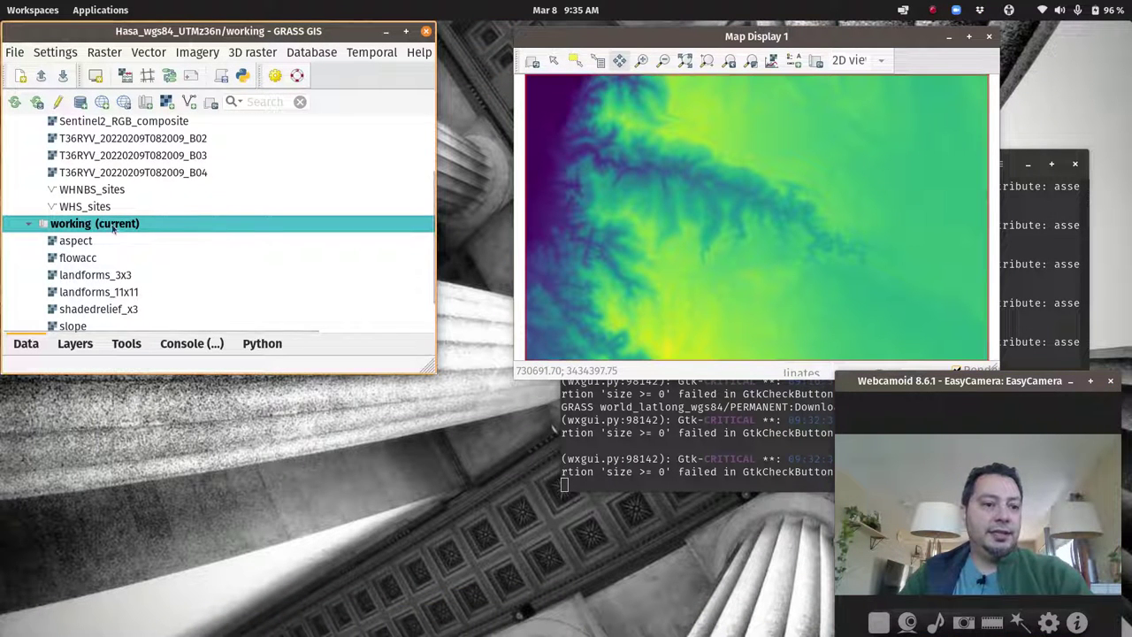
pyautogui.click(14, 103)
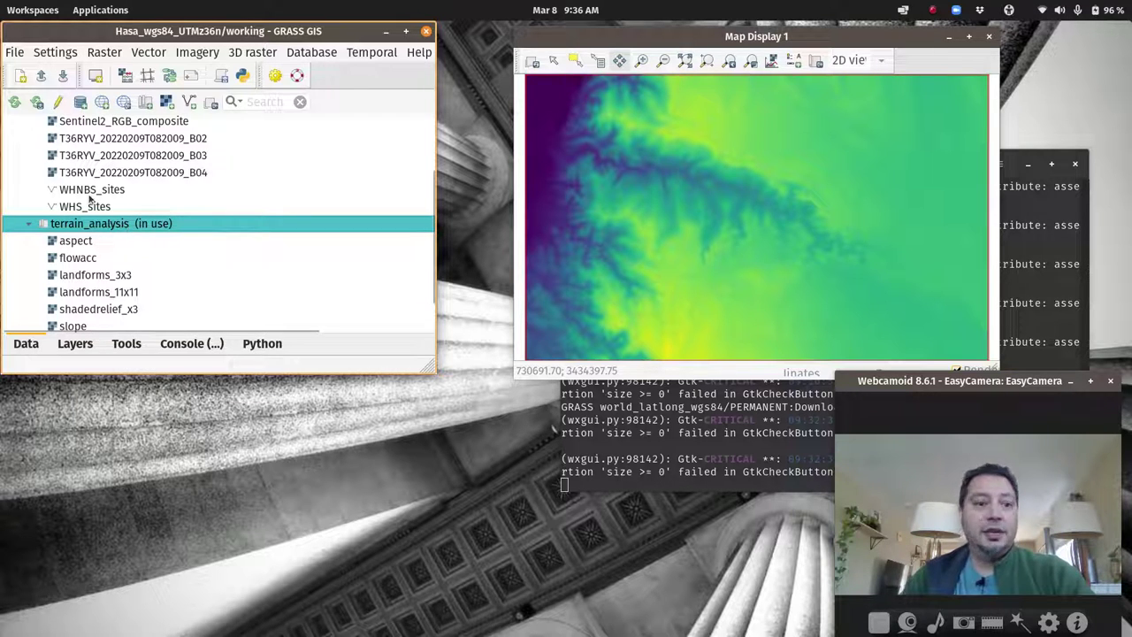
pyautogui.click(13, 102)
pyautogui.scroll(-5, 157, 219)
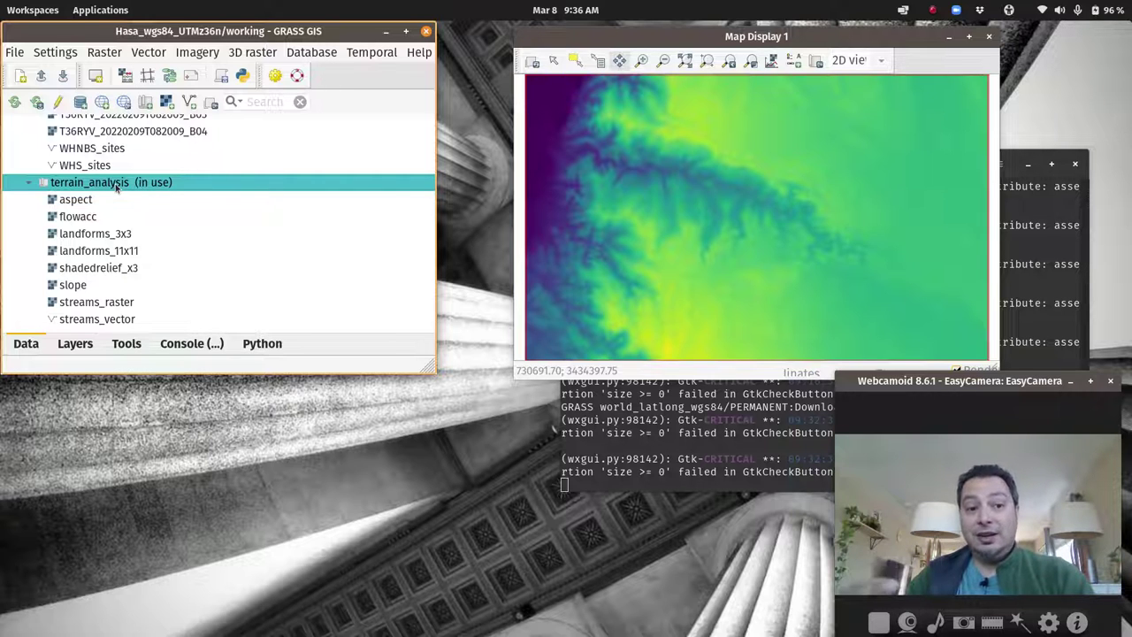
# Create mapset LCA in Hasa_wgs84_UTMz36n and check it alongside terrain_analysis in the catalog.
pyautogui.click(148, 103)
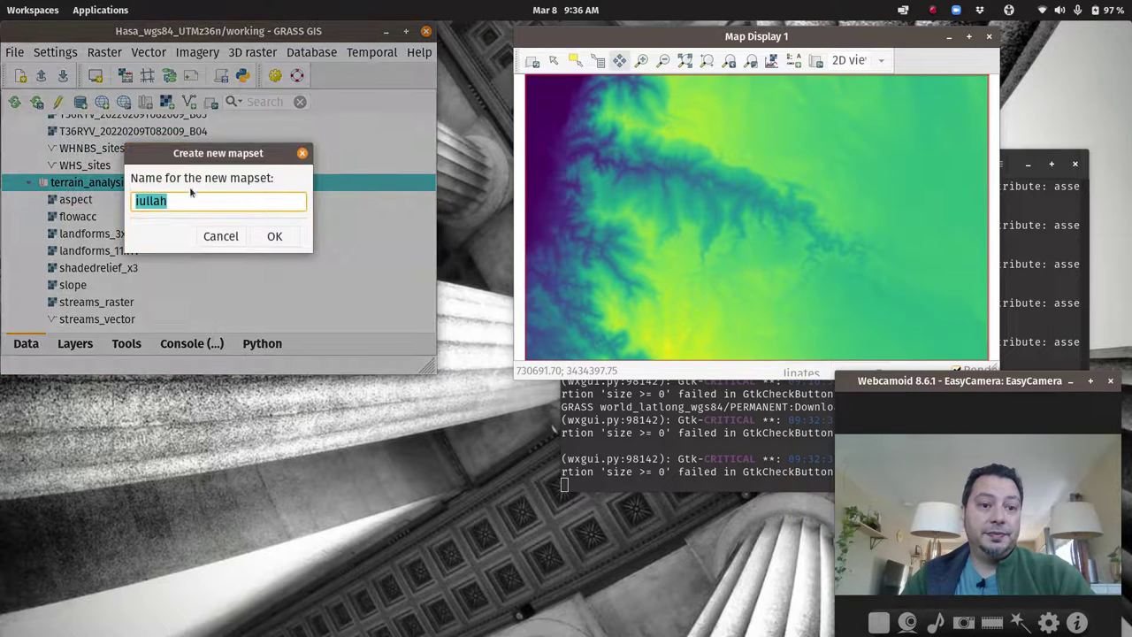
pyautogui.write('L')
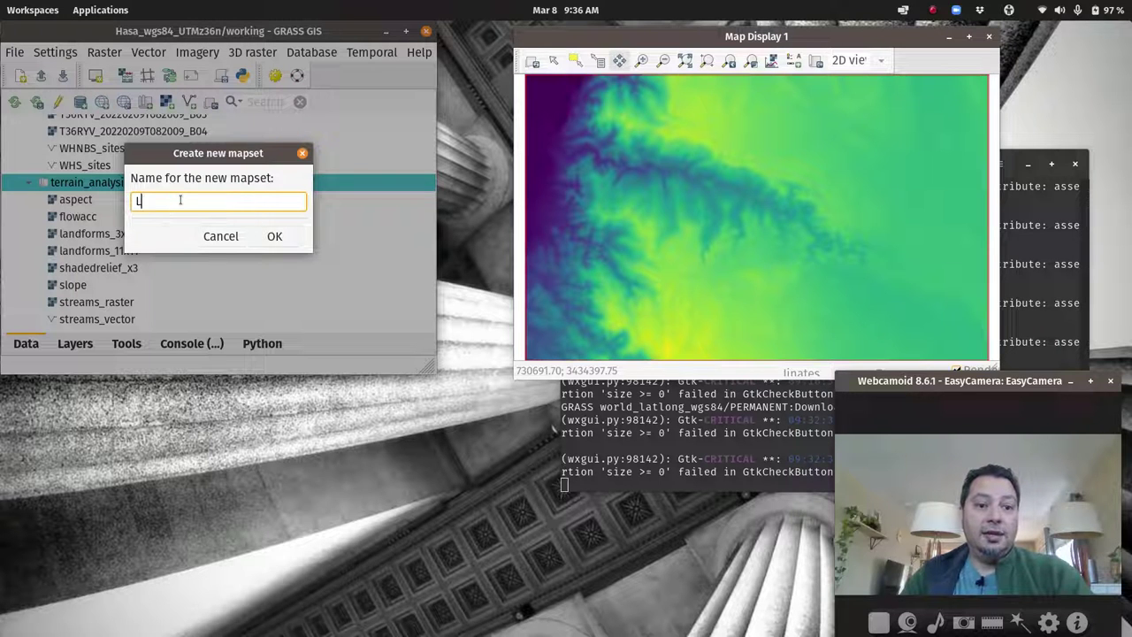
pyautogui.write('CA')
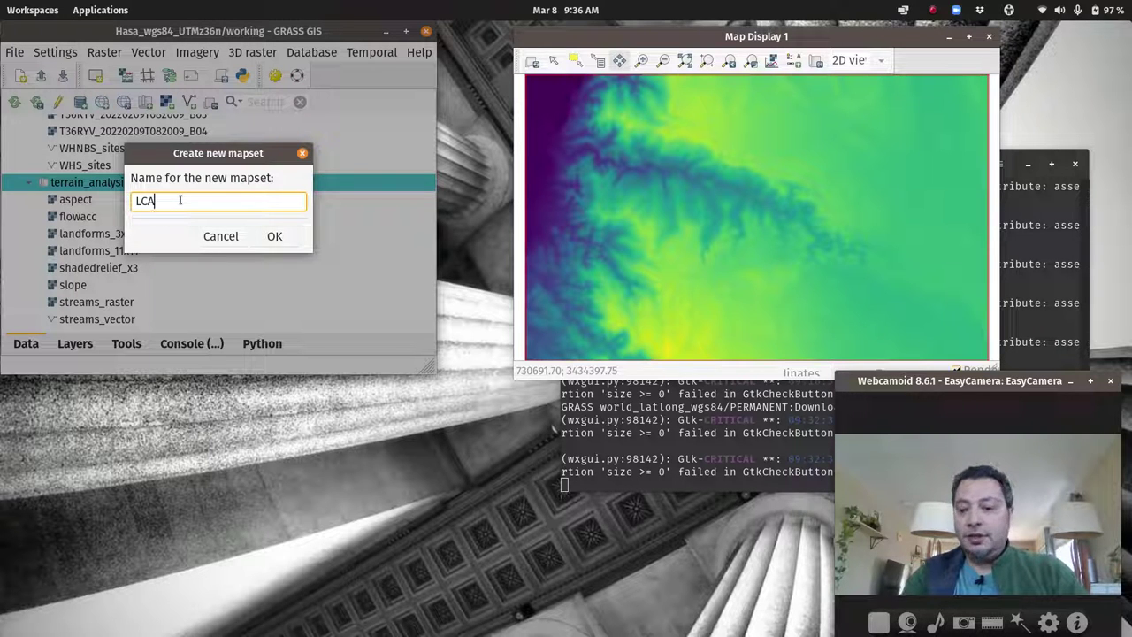
pyautogui.click(274, 237)
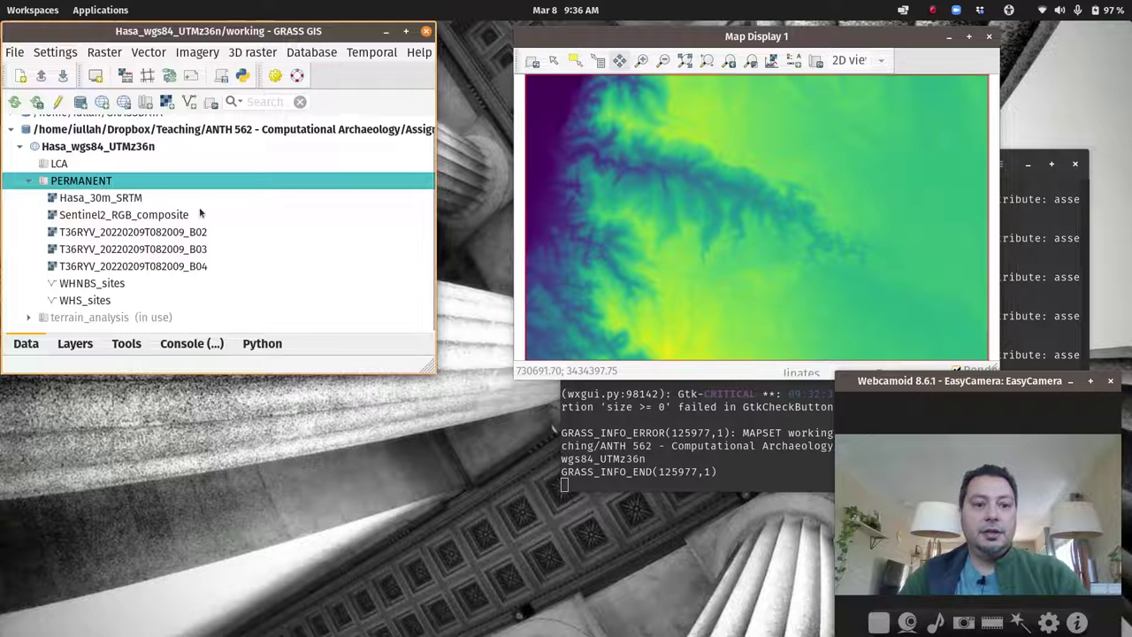
pyautogui.click(59, 168)
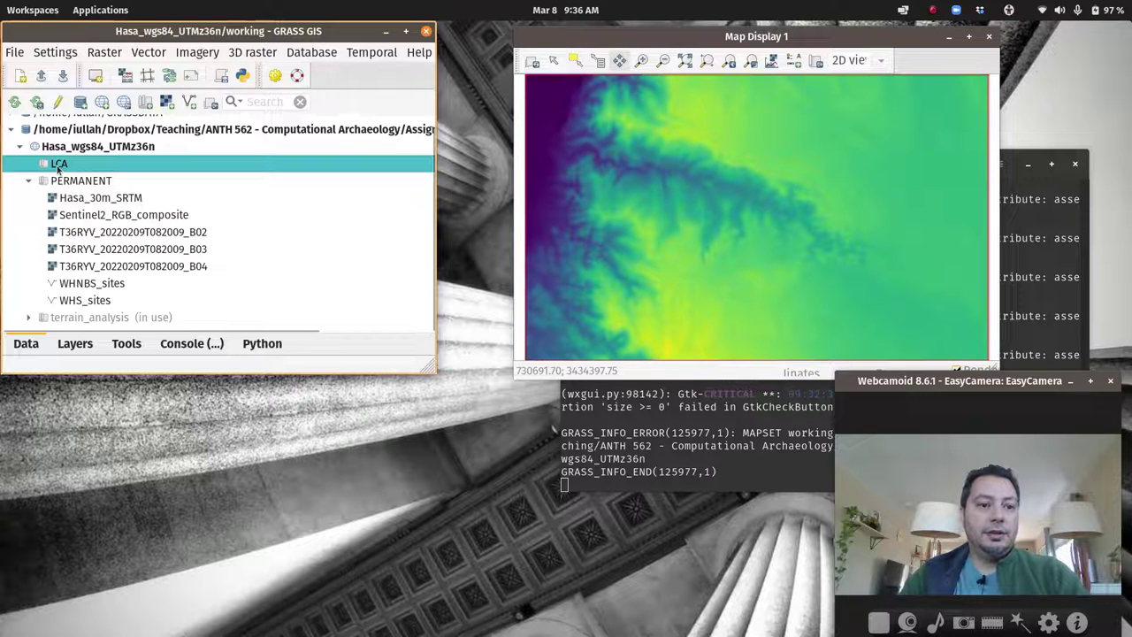
pyautogui.click(99, 316)
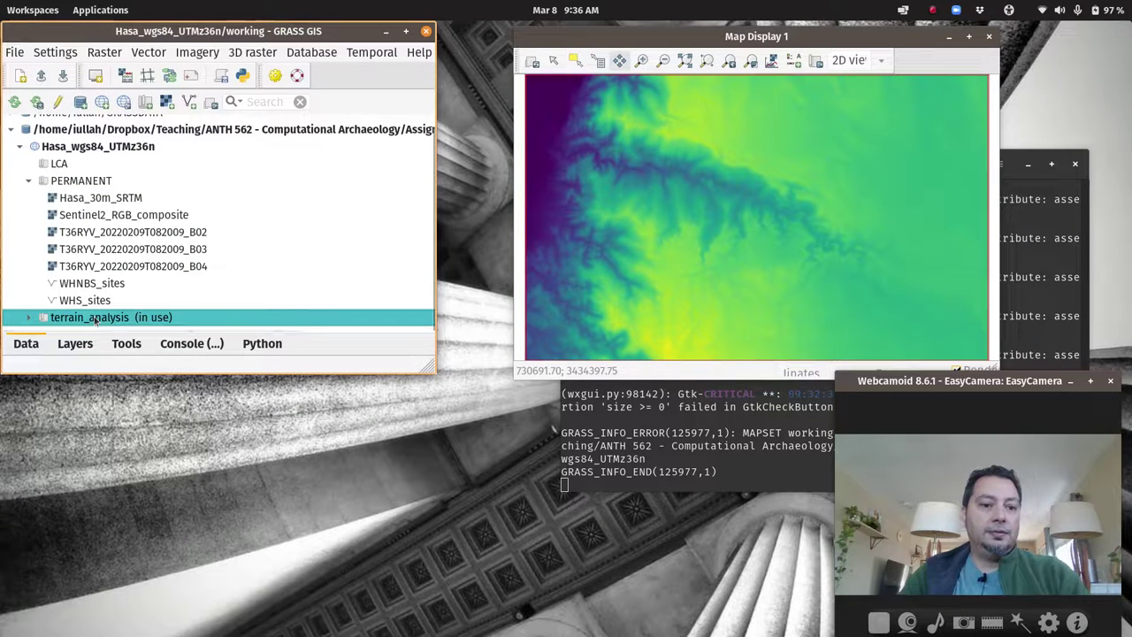
pyautogui.click(58, 165)
pyautogui.click(76, 317)
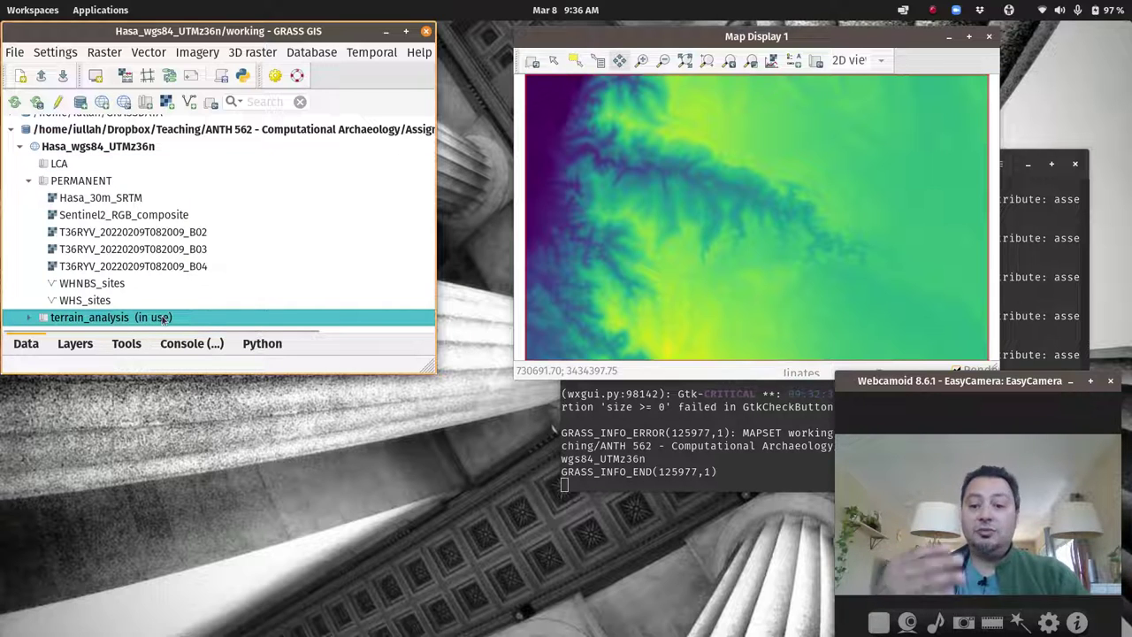
pyautogui.click(59, 163)
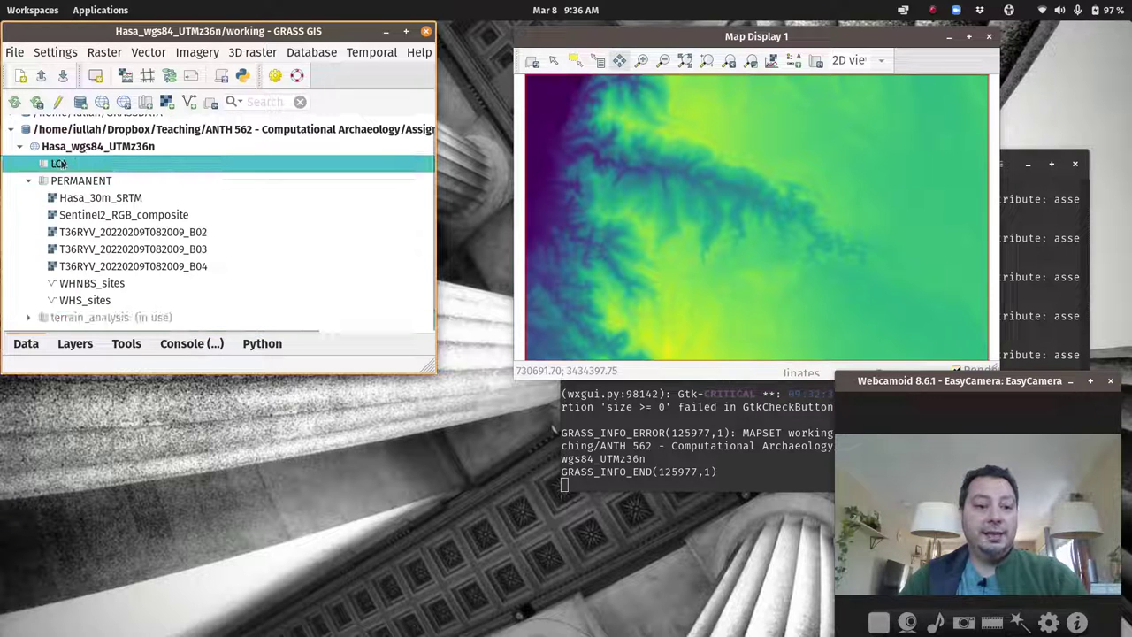
pyautogui.rightClick(61, 163)
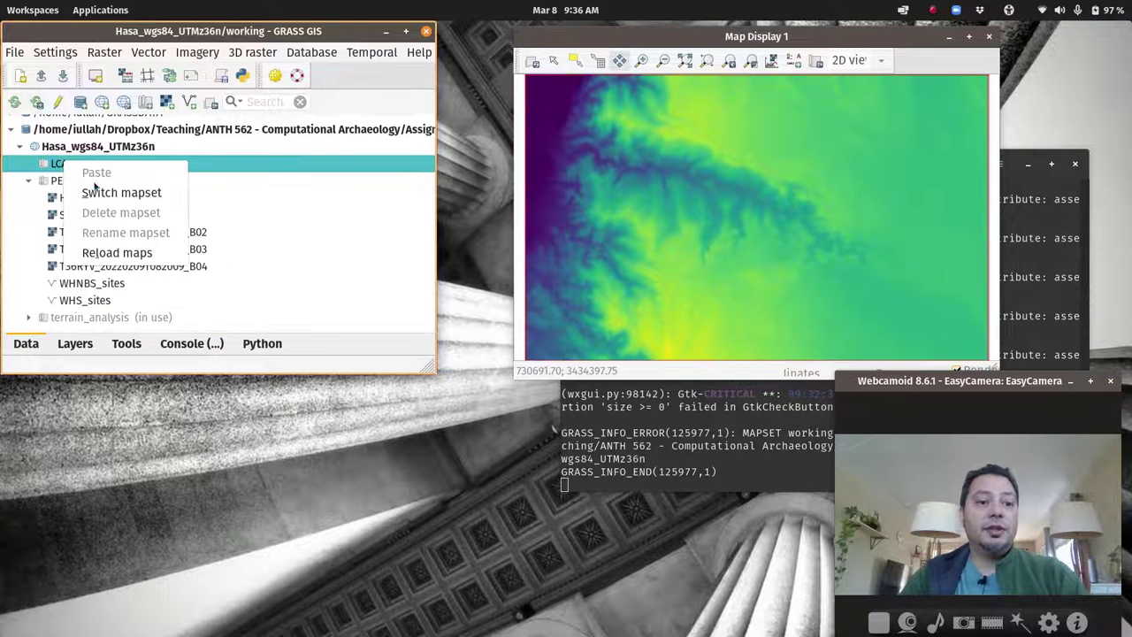
pyautogui.click(99, 192)
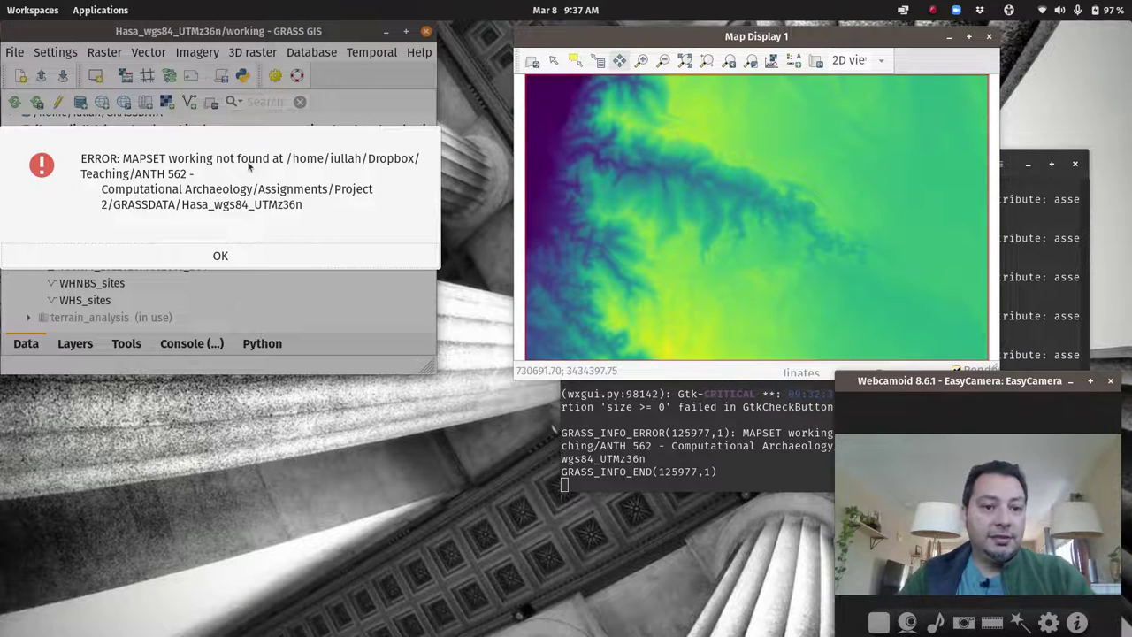
pyautogui.click(230, 256)
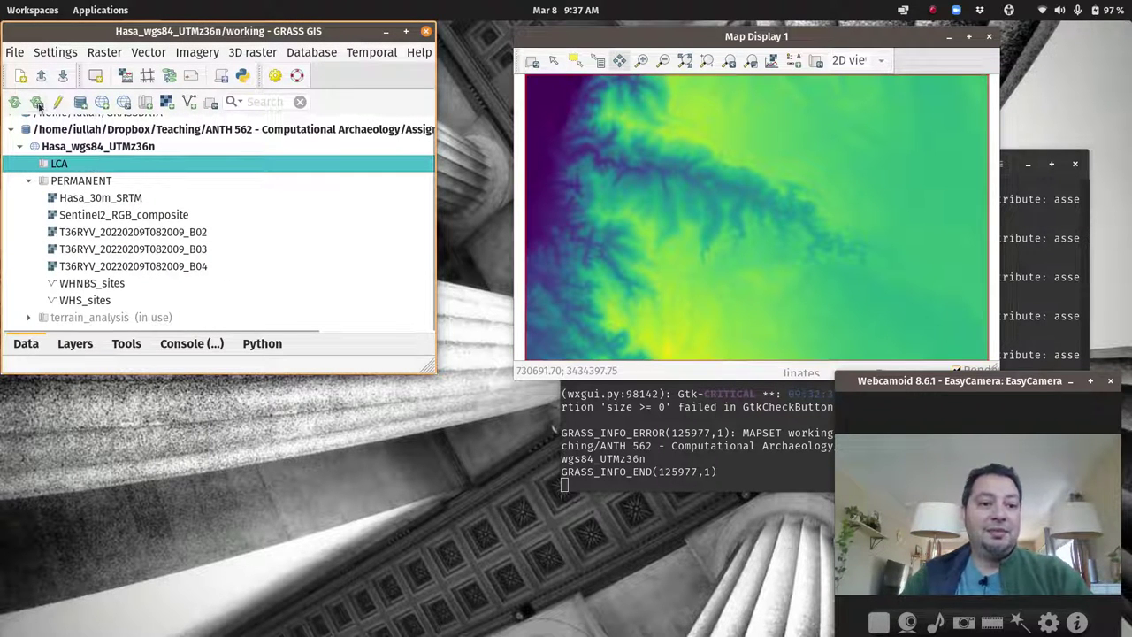
pyautogui.click(81, 318)
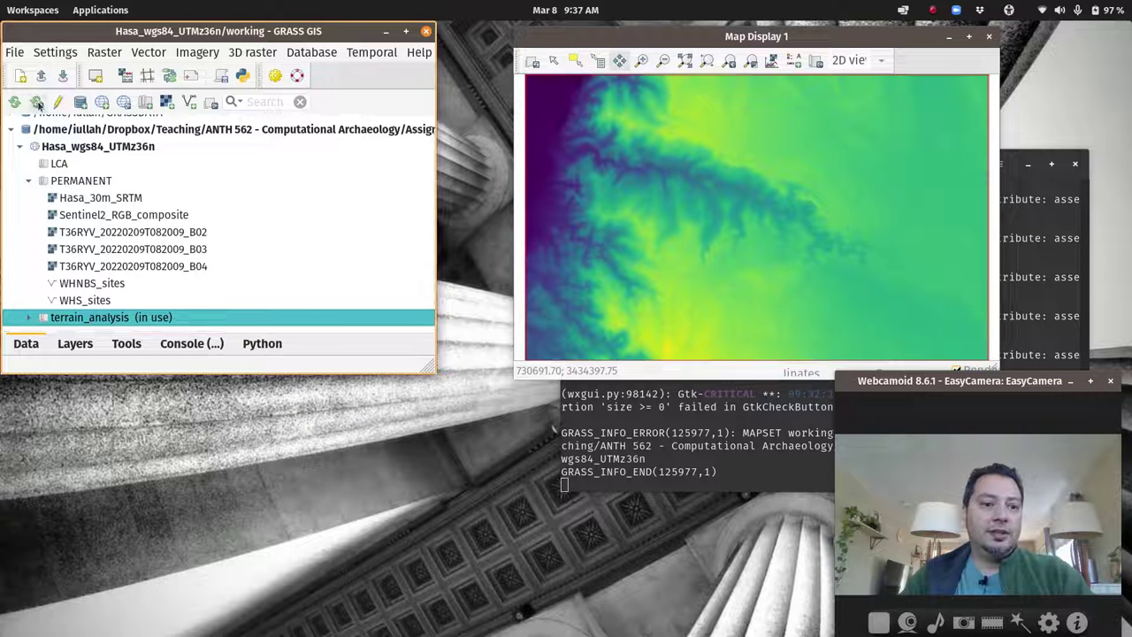
pyautogui.click(58, 164)
pyautogui.rightClick(58, 166)
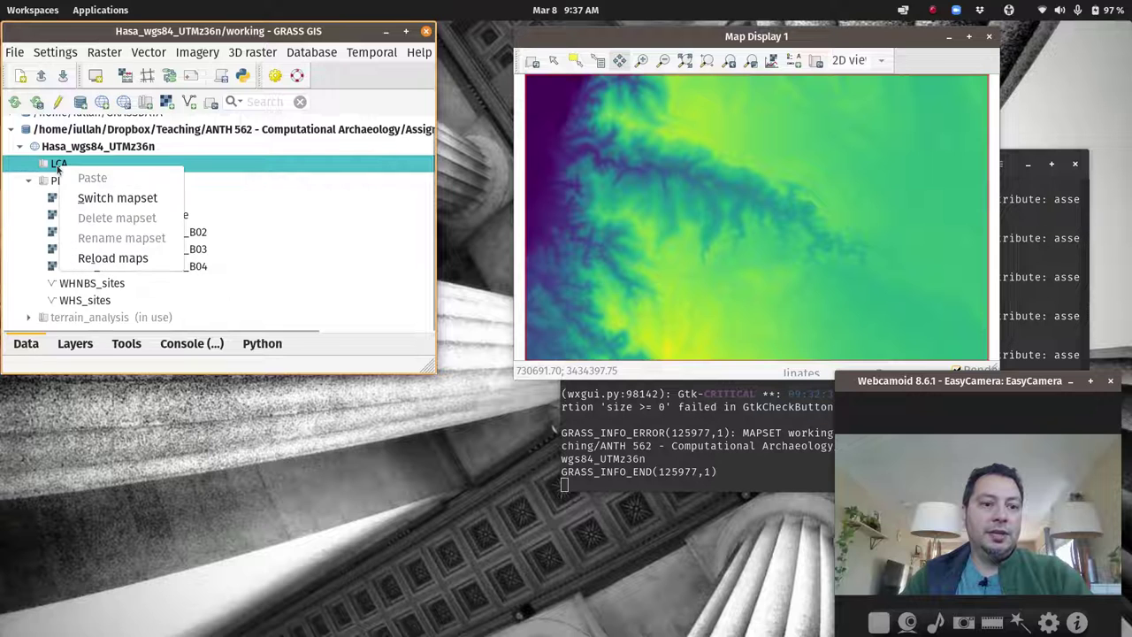
pyautogui.click(115, 198)
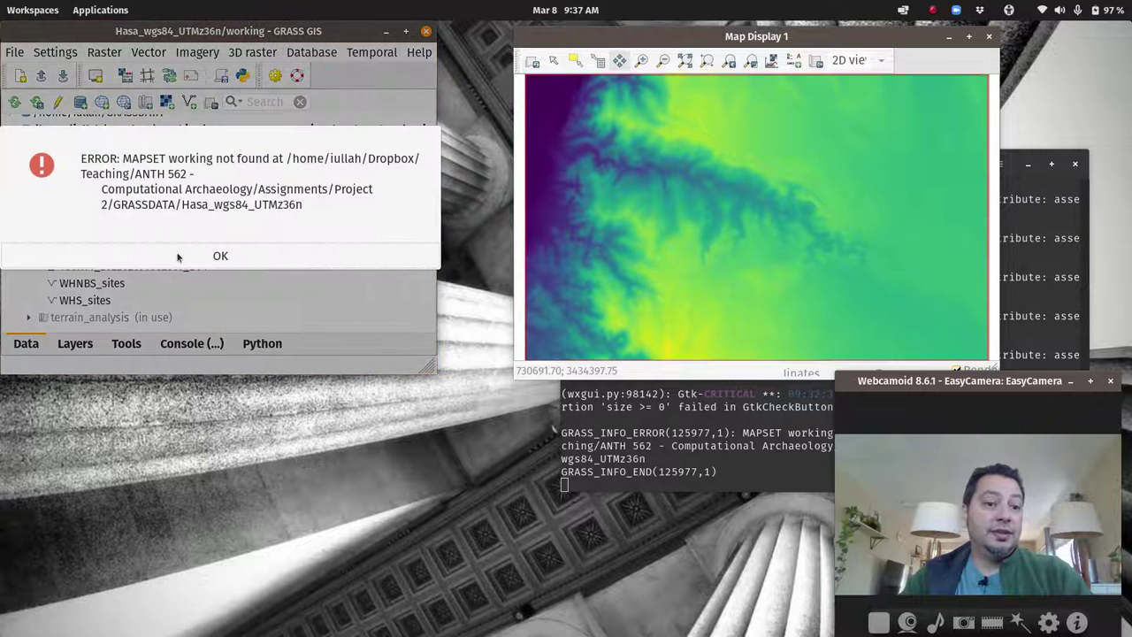
pyautogui.click(177, 256)
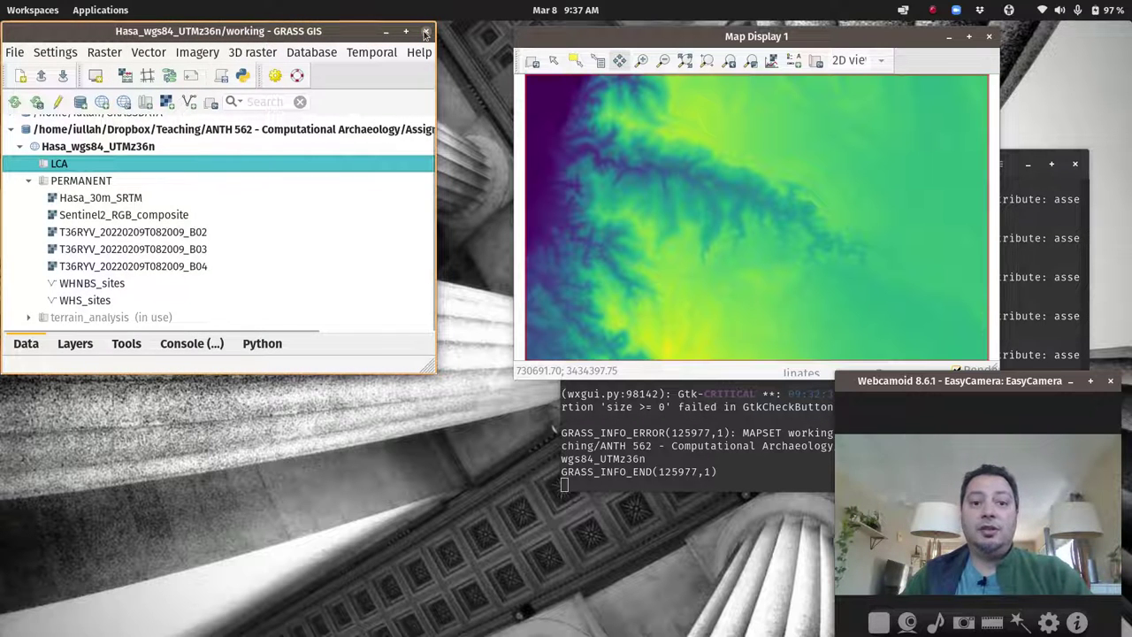
pyautogui.click(426, 32)
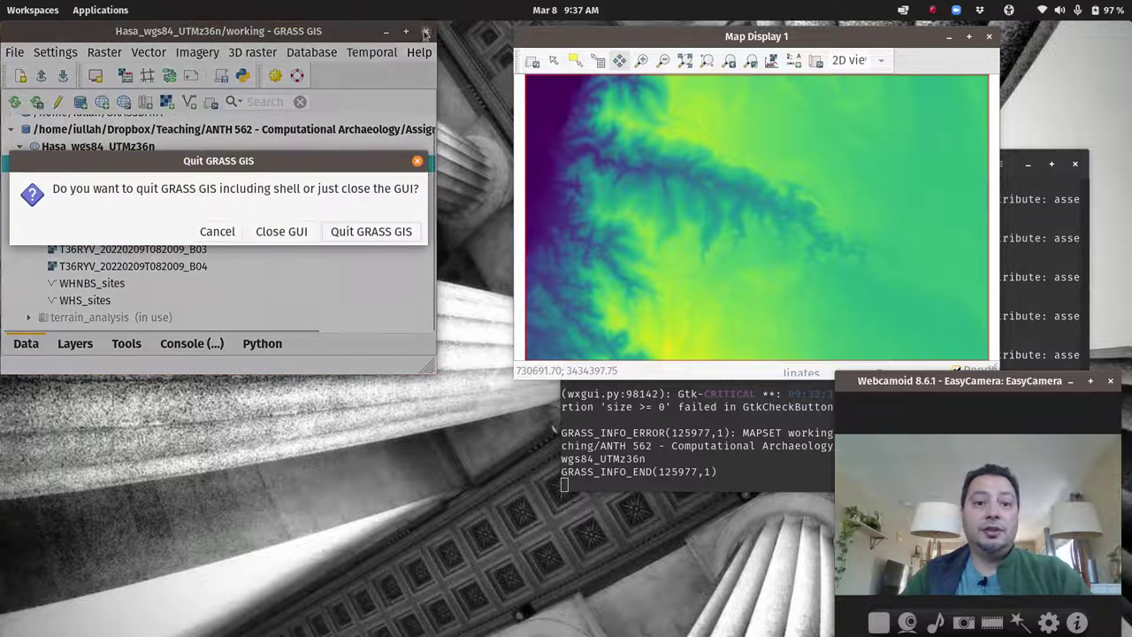
# Quit GRASS GIS entirely without saving the workspace file.
pyautogui.click(358, 231)
pyautogui.click(339, 231)
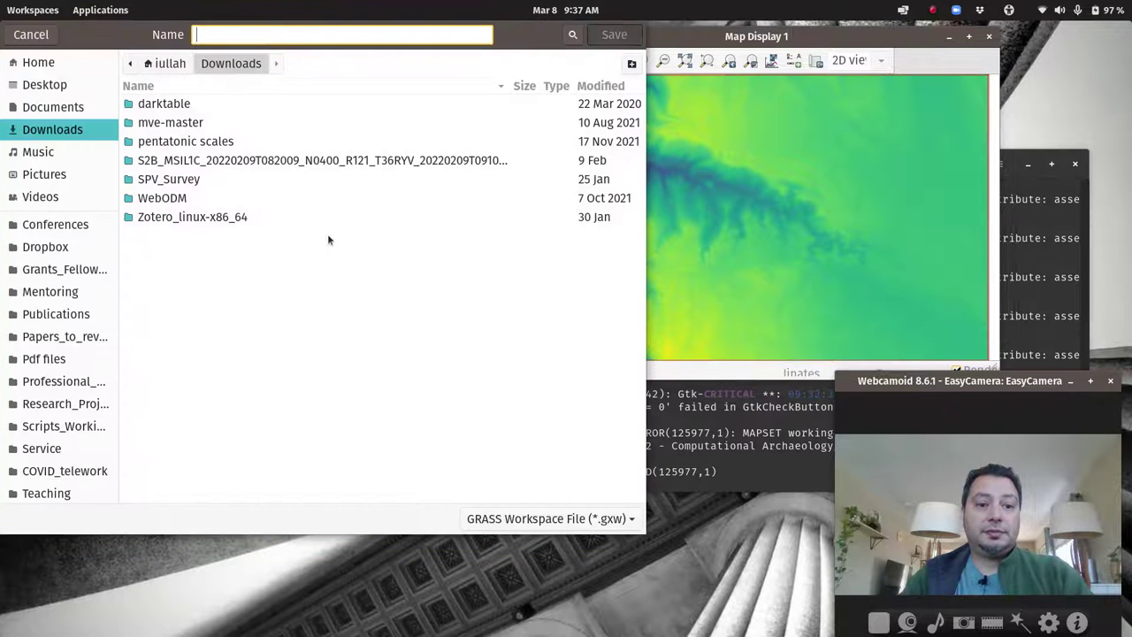
pyautogui.click(35, 33)
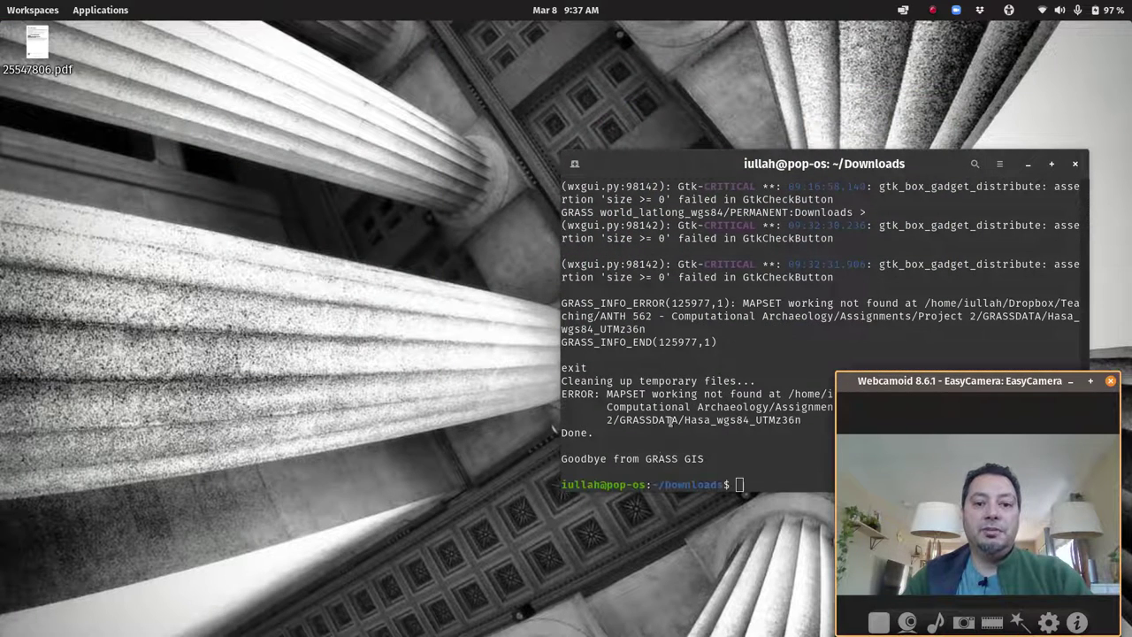
# Relaunch GRASS GIS by running grass in the terminal.
pyautogui.click(767, 466)
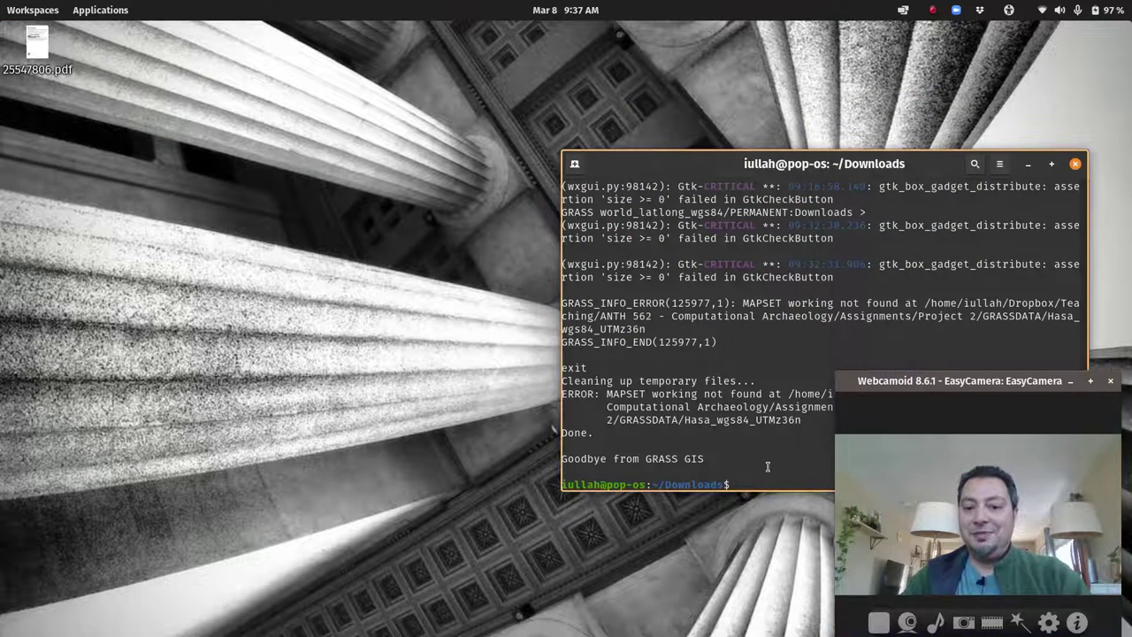
pyautogui.write('grass')
pyautogui.press('Return')
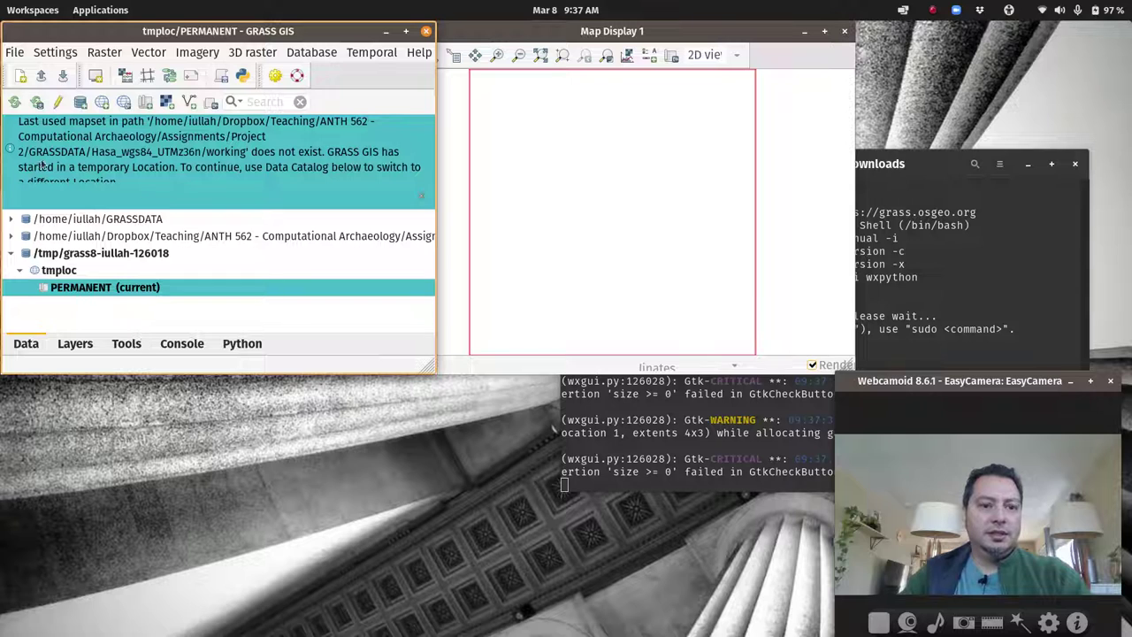
# Dismiss the missing-mapset notice and switch to the LCA mapset in Hasa_wgs84_UTMz36n.
pyautogui.click(425, 202)
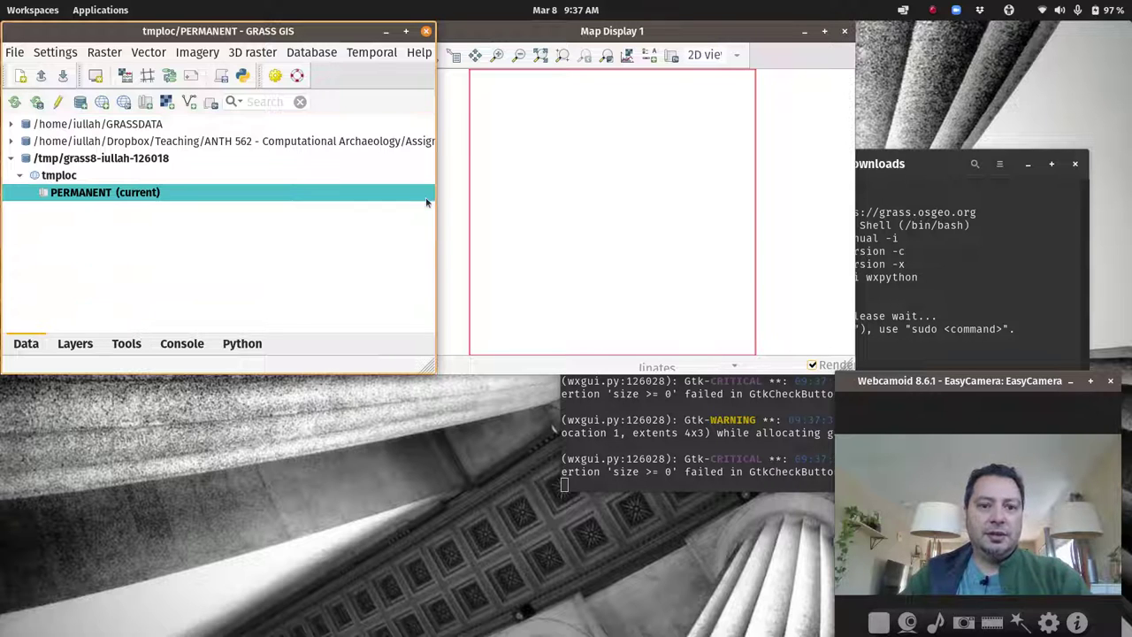
pyautogui.click(11, 143)
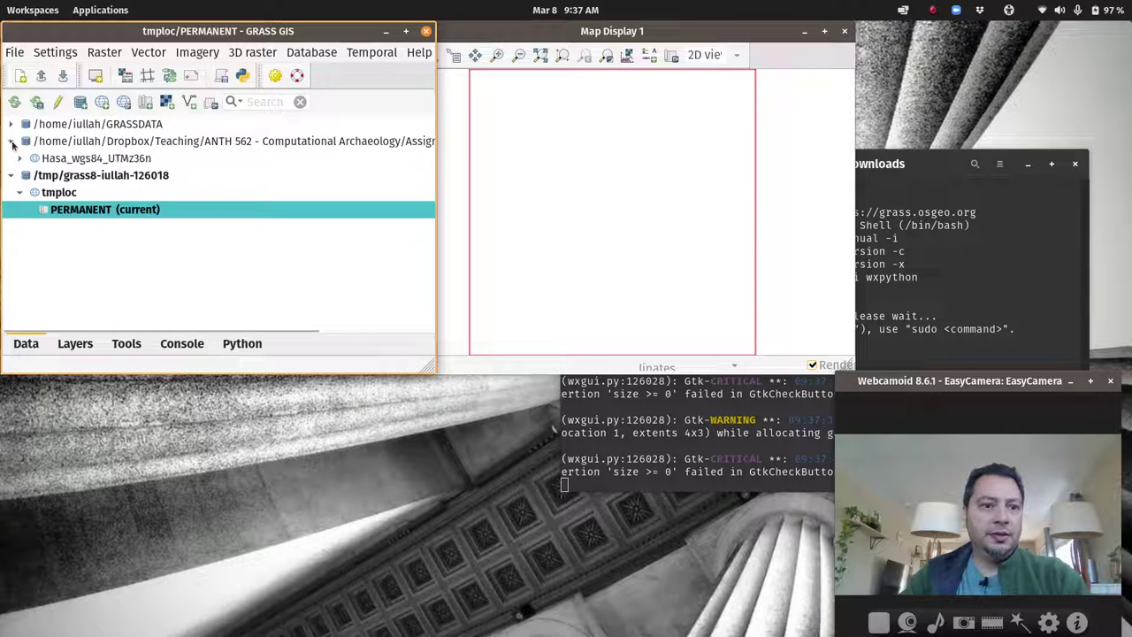
pyautogui.click(19, 158)
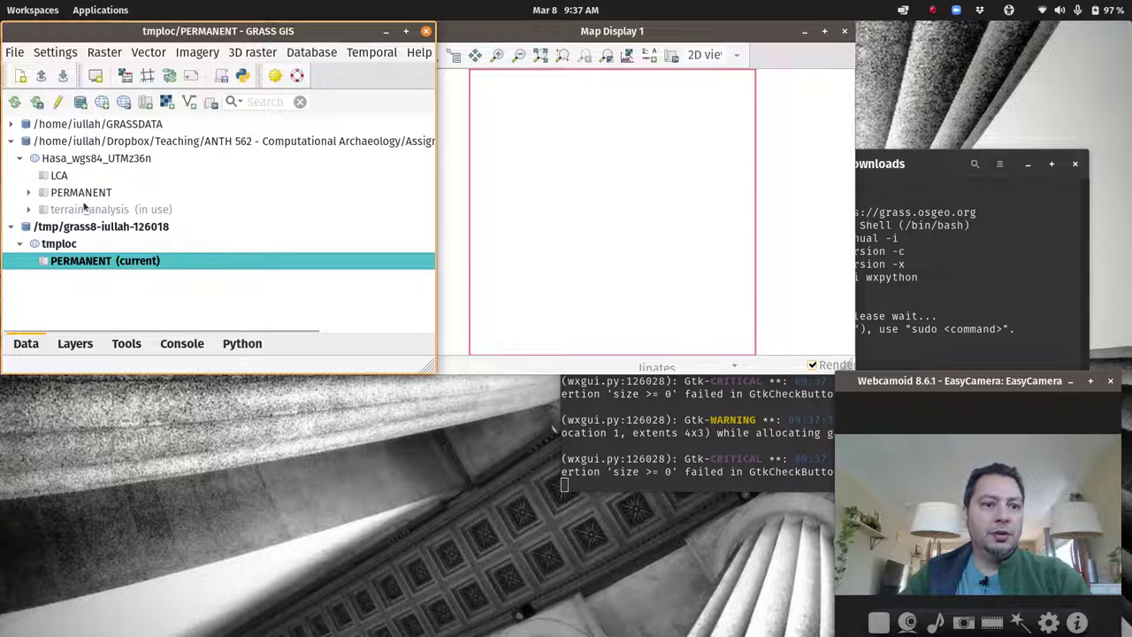
pyautogui.click(54, 176)
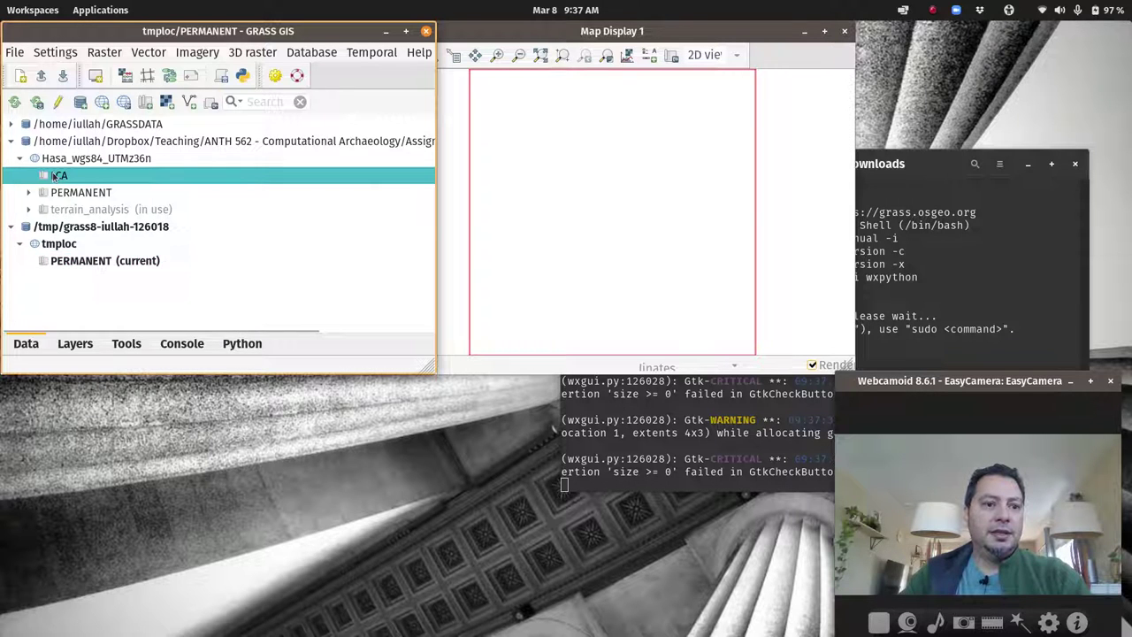
pyautogui.rightClick(55, 176)
pyautogui.click(93, 203)
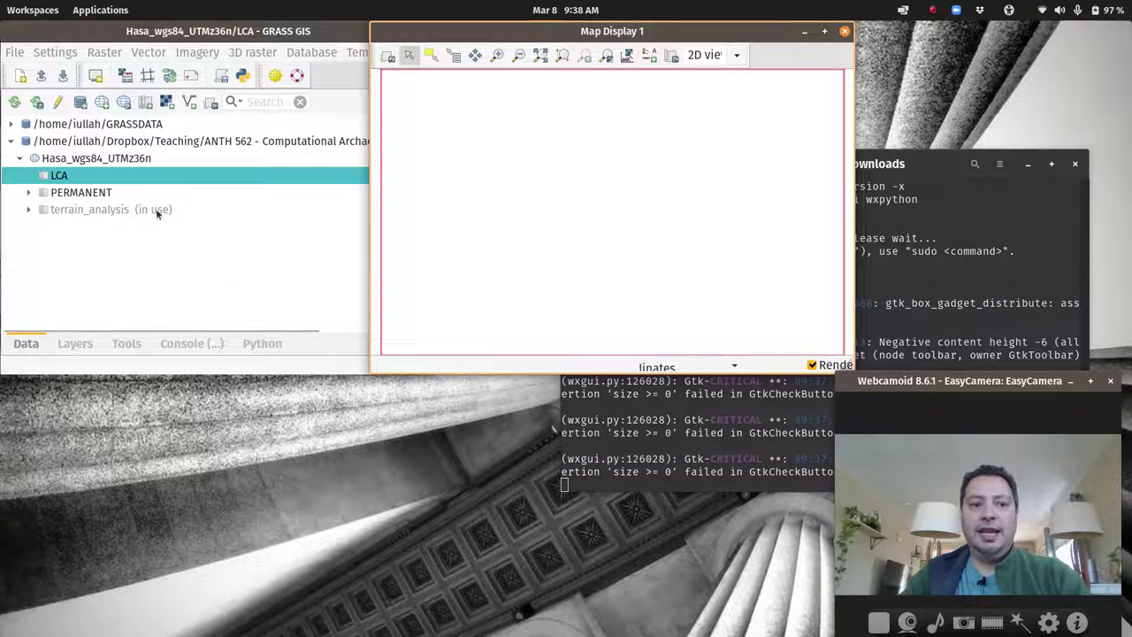
# Bring the map display forward and move it right and lower down.
pyautogui.click(36, 103)
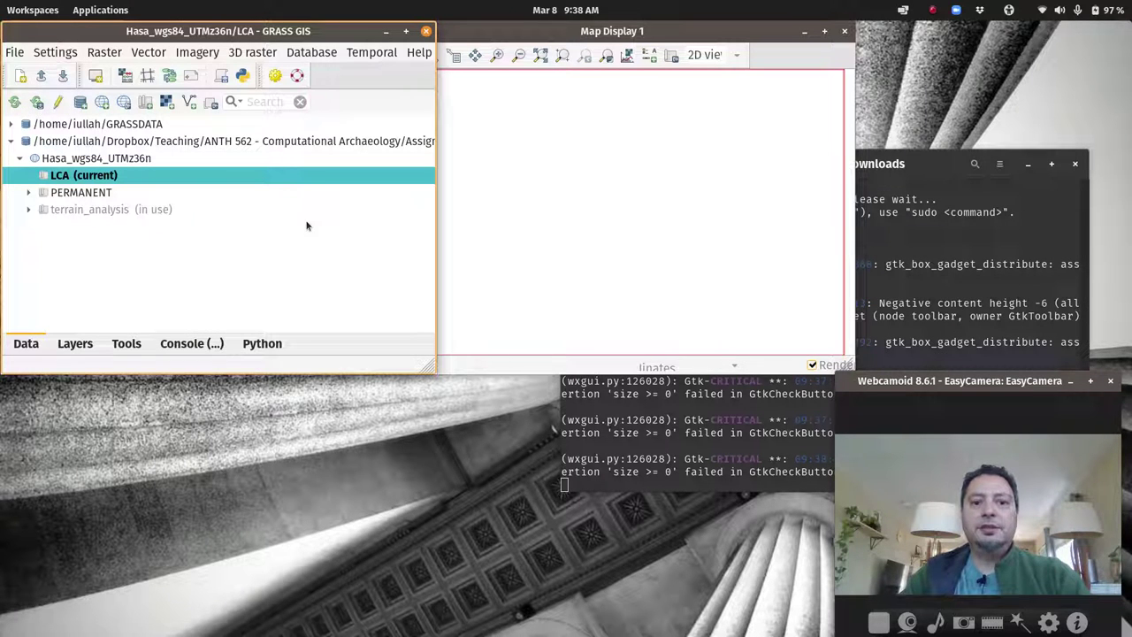
pyautogui.click(609, 34)
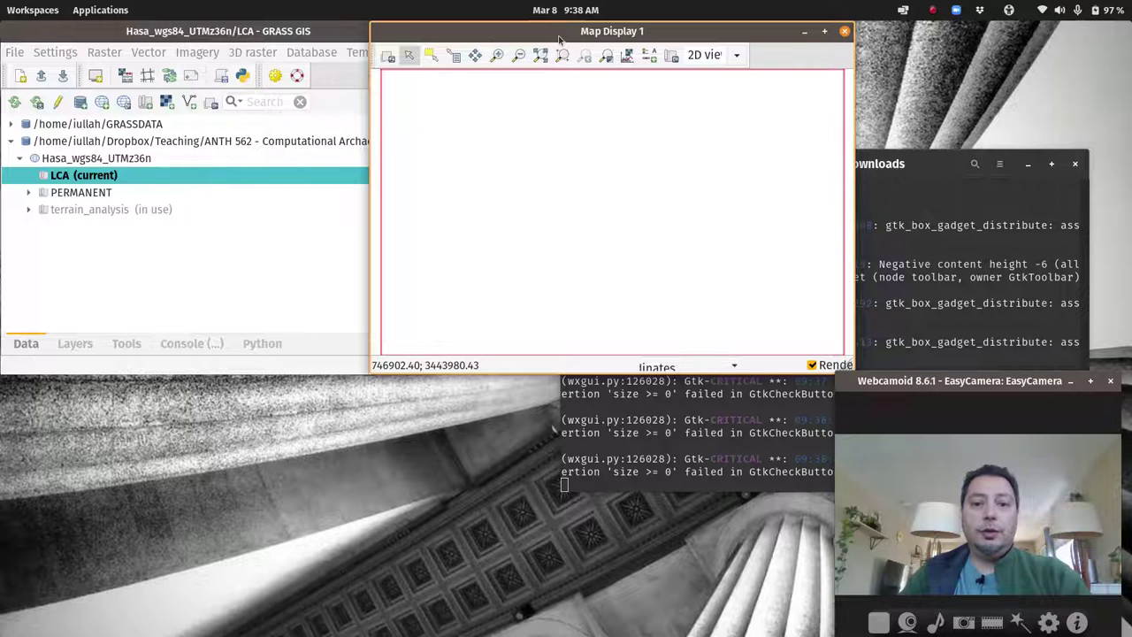
pyautogui.moveTo(559, 39); pyautogui.dragTo(618, 61)
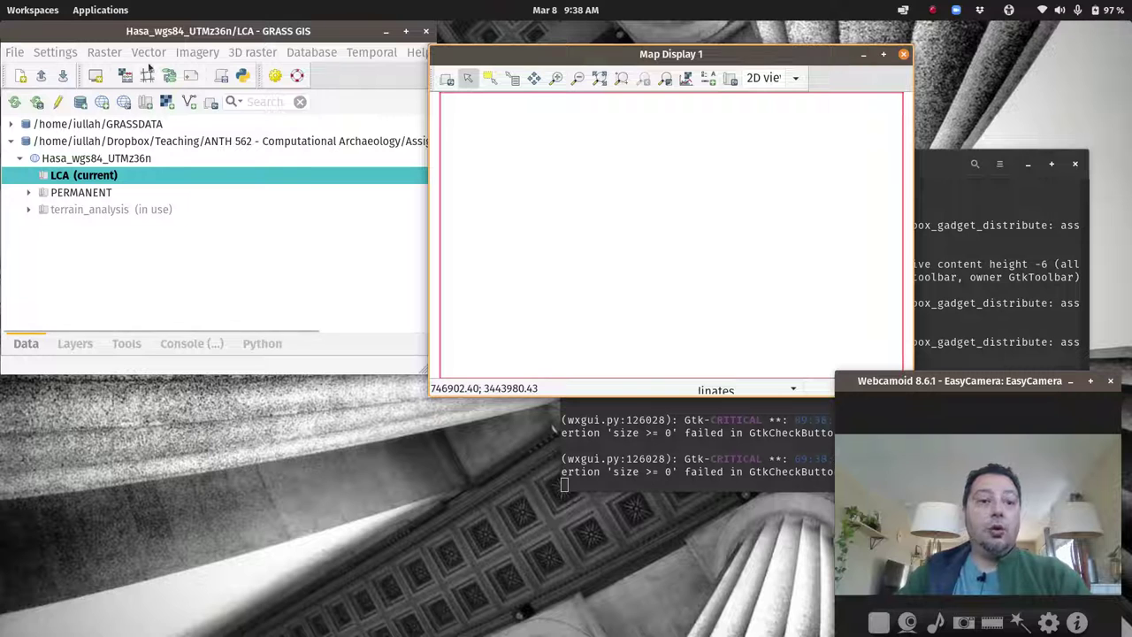
pyautogui.click(104, 53)
pyautogui.moveTo(59, 55)
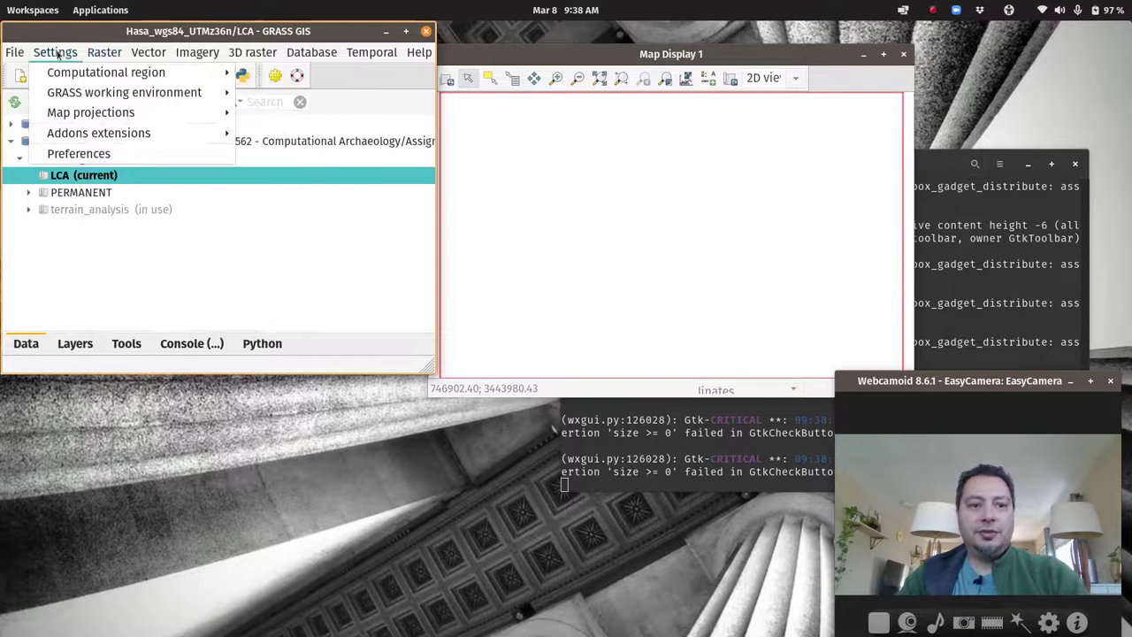
pyautogui.moveTo(177, 93)
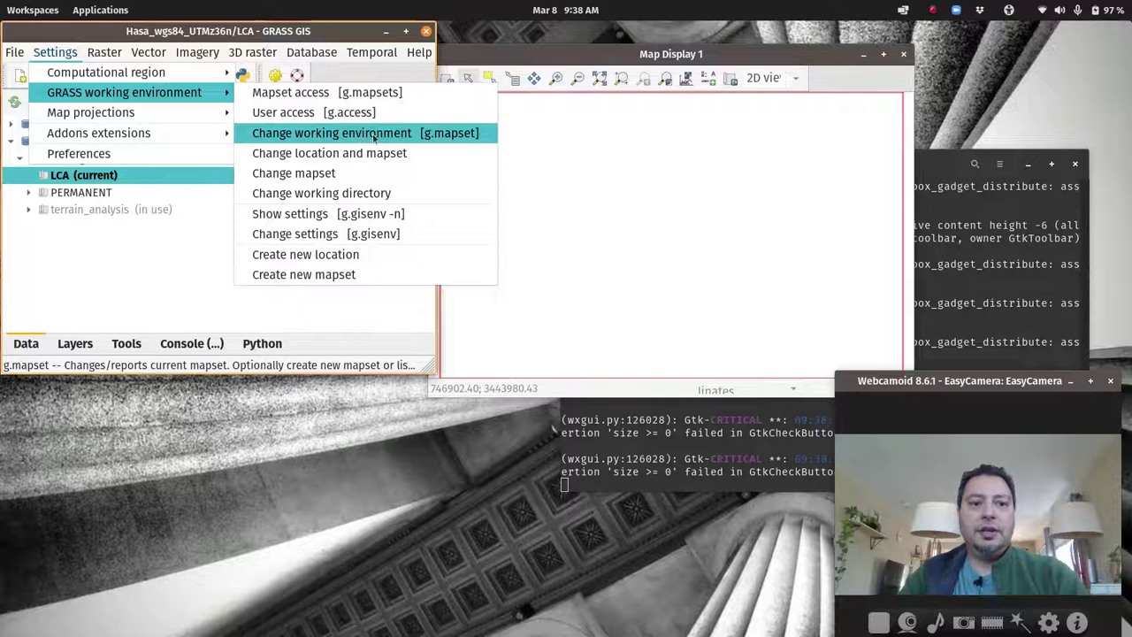
pyautogui.click(325, 177)
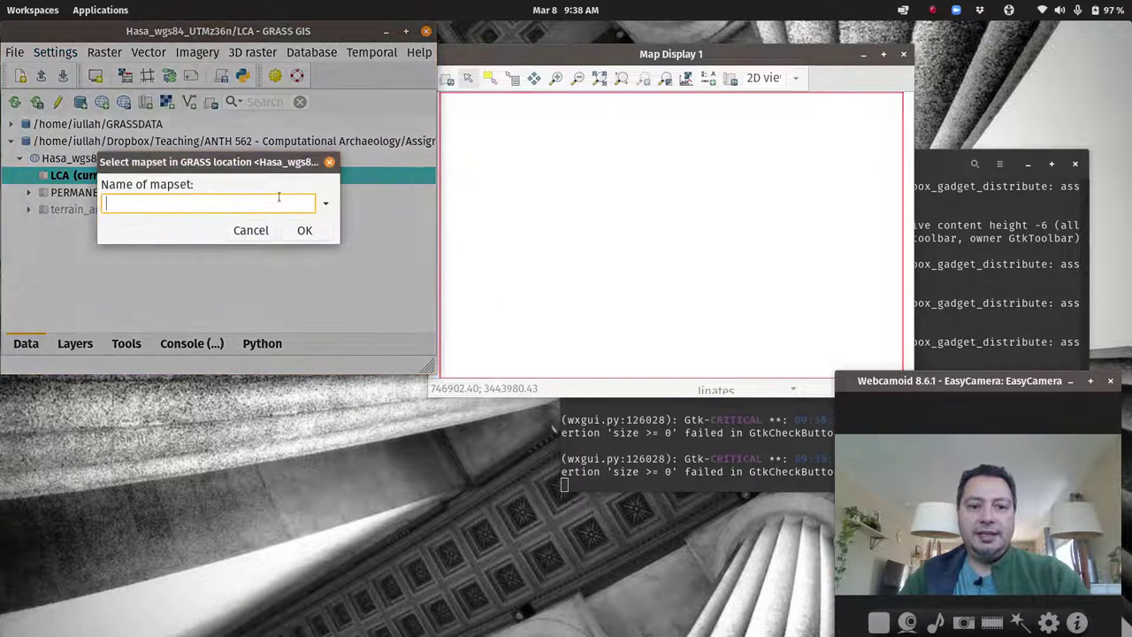
pyautogui.click(326, 204)
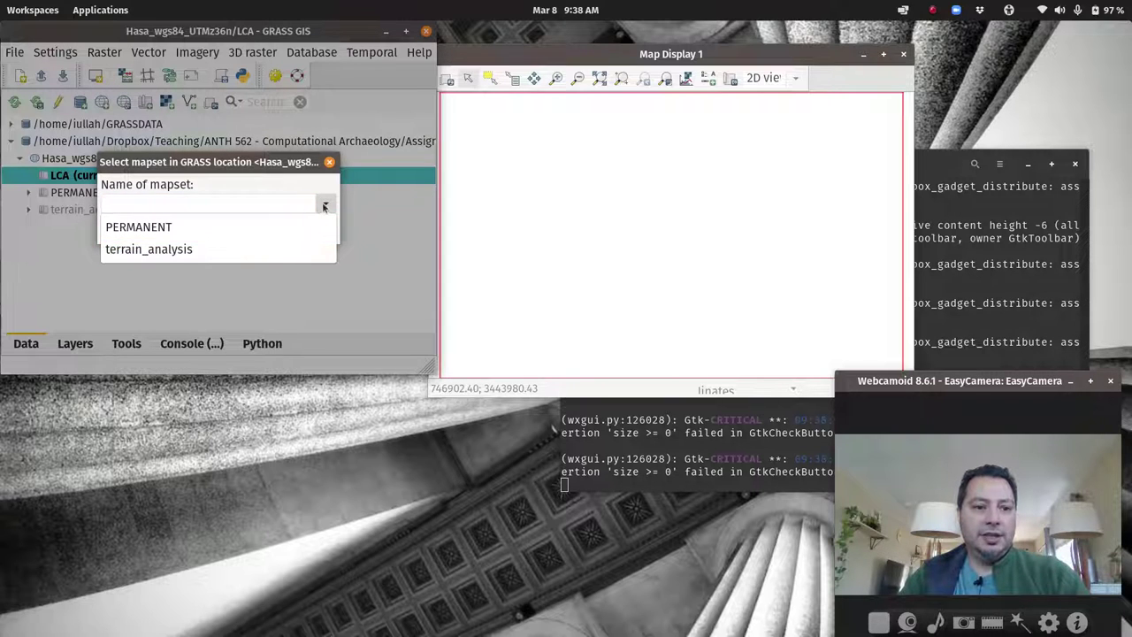
pyautogui.click(324, 205)
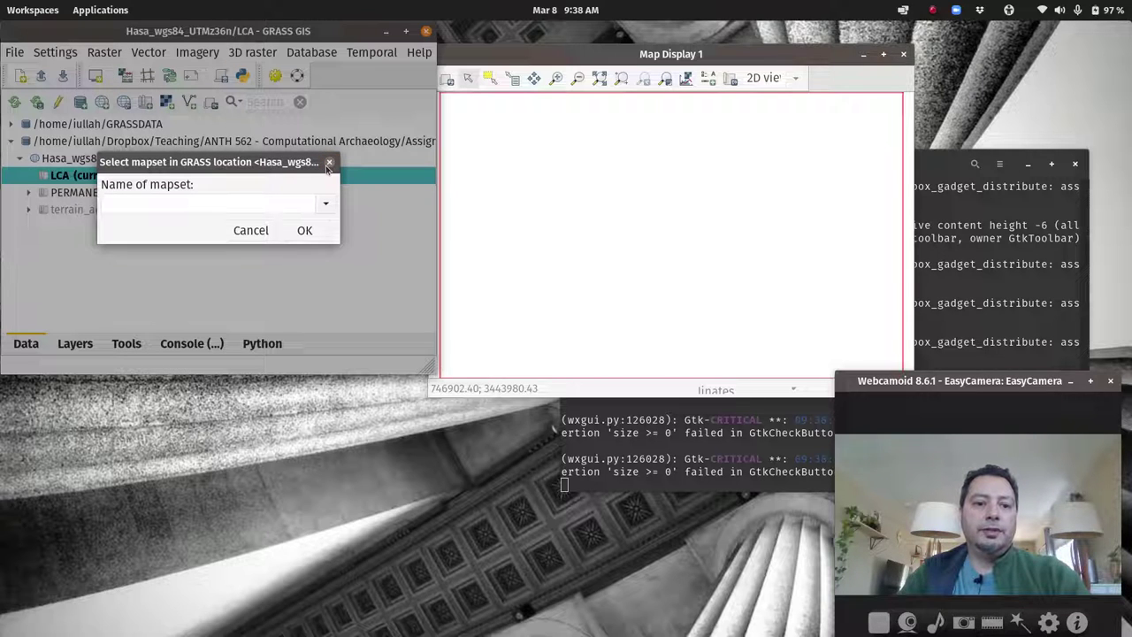
pyautogui.click(251, 230)
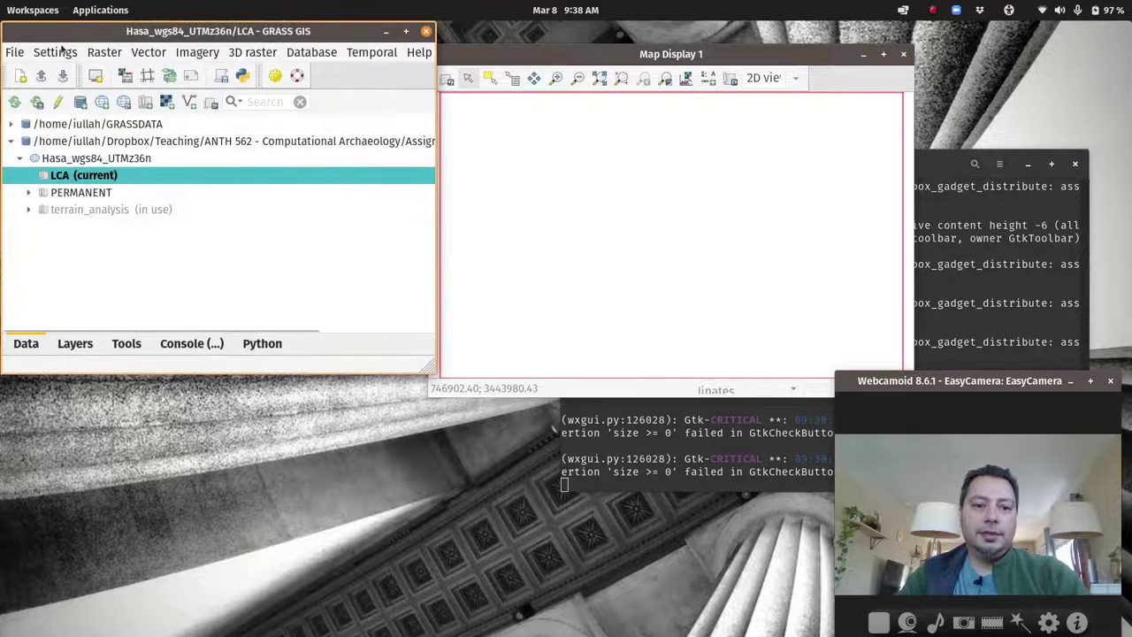
pyautogui.click(55, 52)
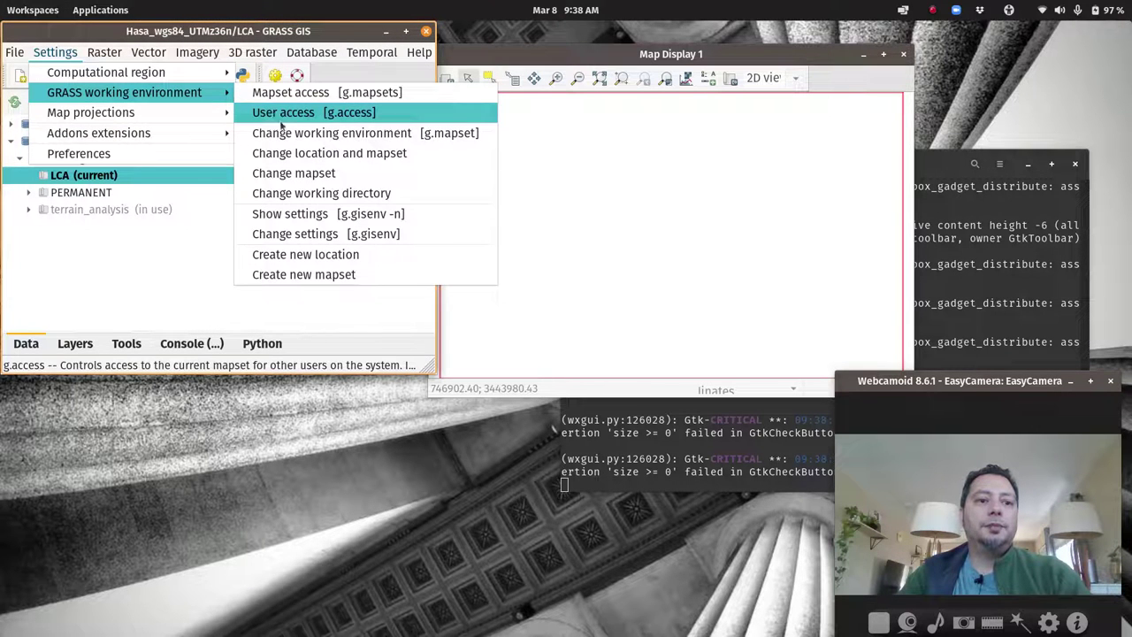
pyautogui.click(305, 133)
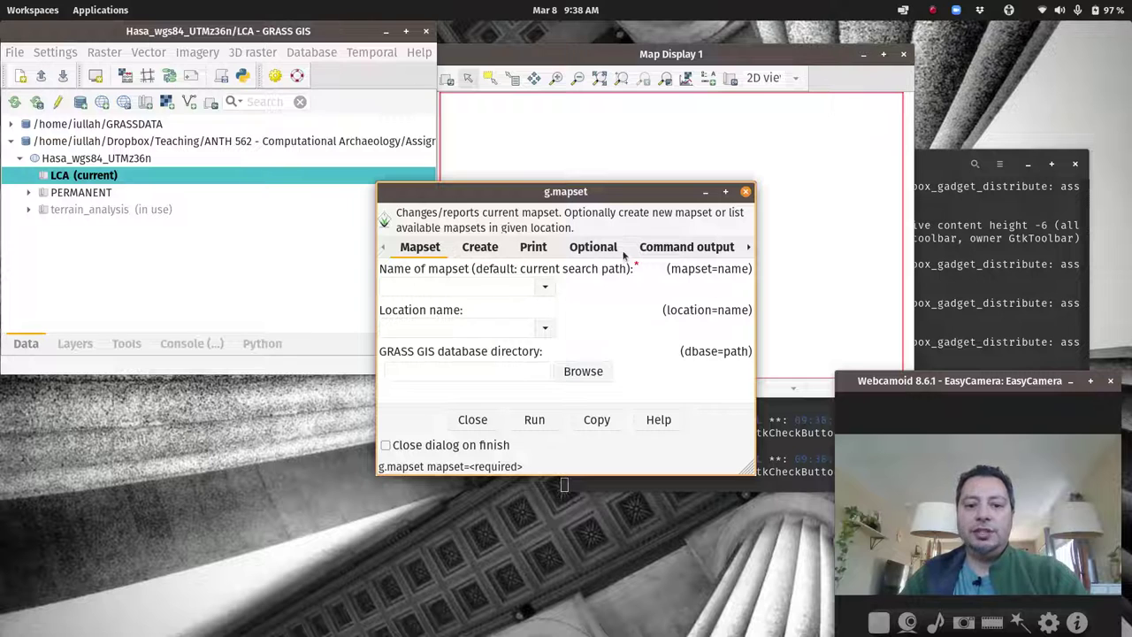
pyautogui.click(746, 192)
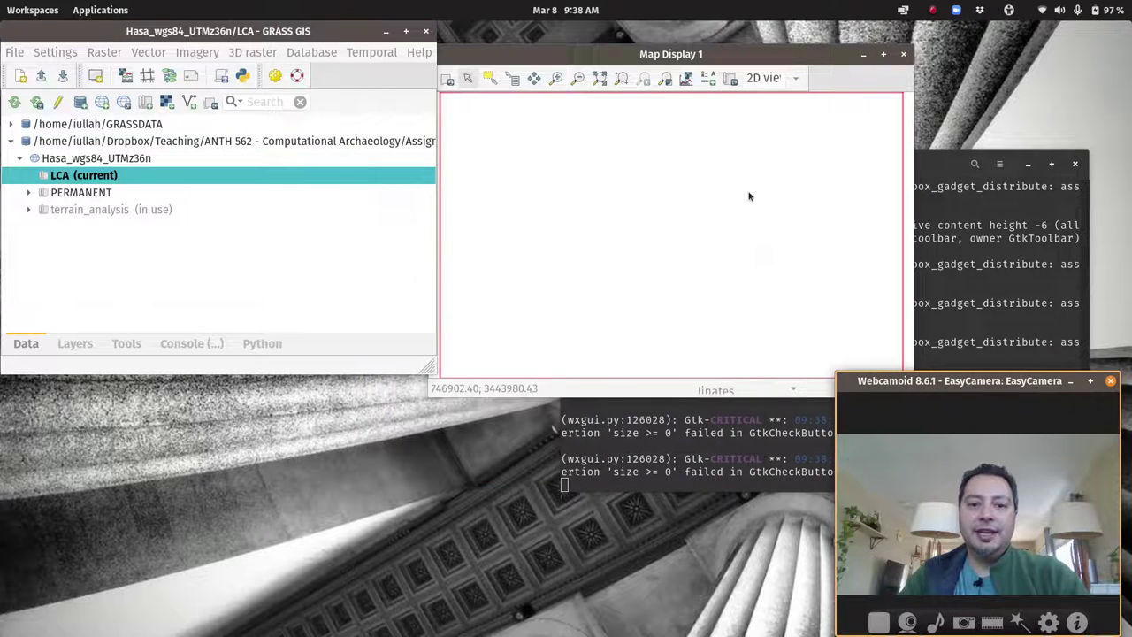
pyautogui.click(64, 55)
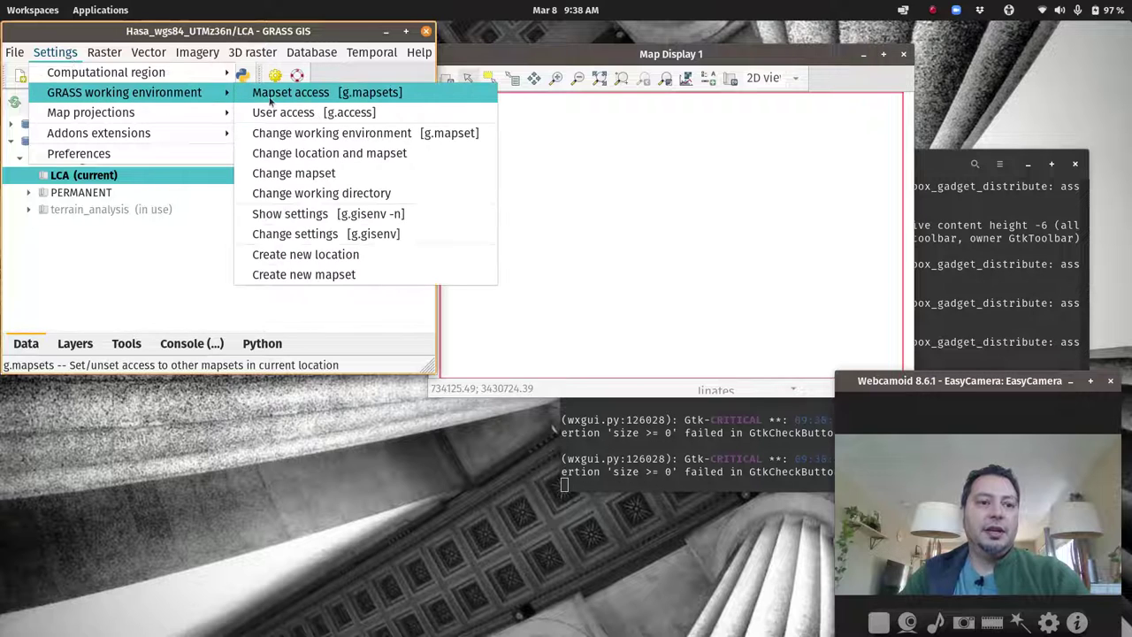
# In Mapset access, keep LCA, PERMANENT and terrain_analysis all checked and confirm.
pyautogui.click(327, 100)
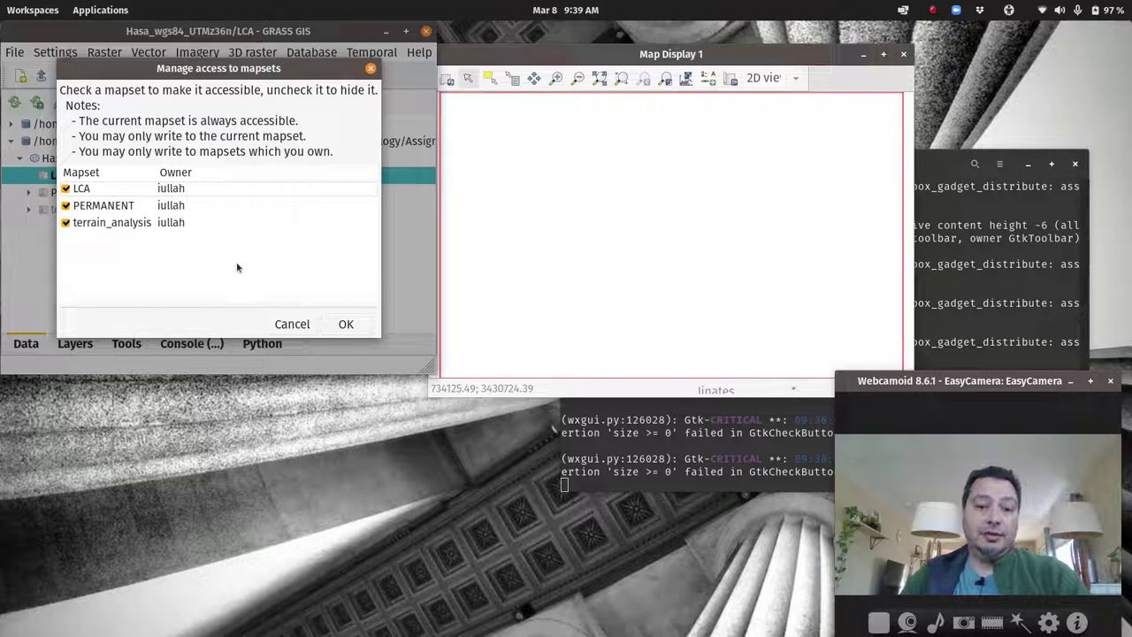
pyautogui.click(346, 323)
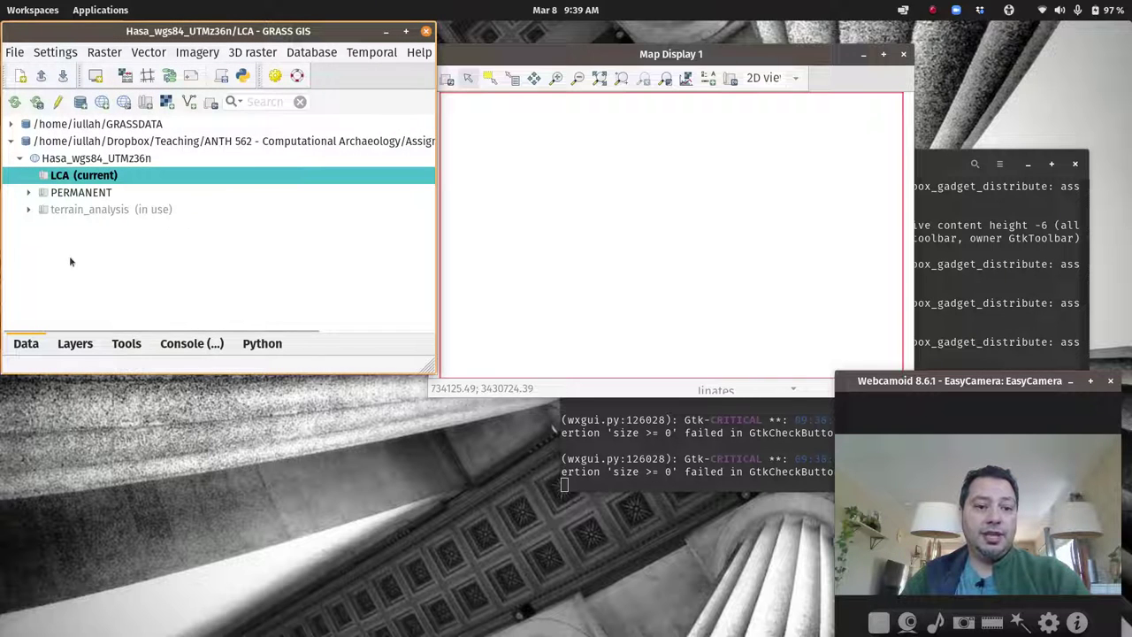
pyautogui.click(78, 352)
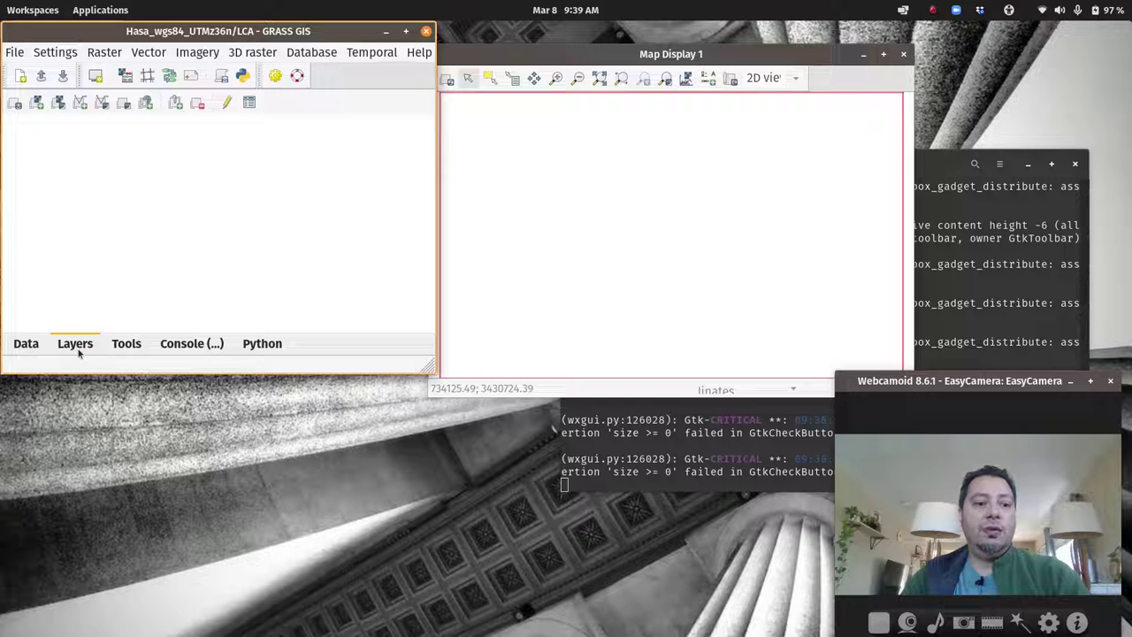
# Browse the raster map list to confirm terrain_analysis maps like shadedrelief_x3, then cancel without adding.
pyautogui.click(37, 105)
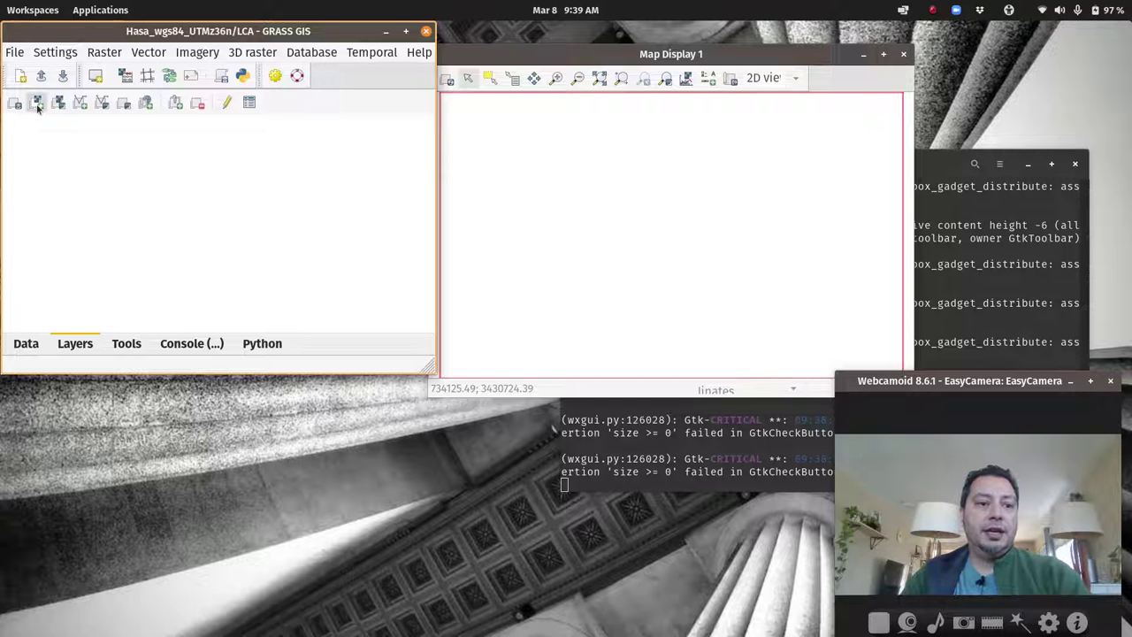
pyautogui.click(262, 209)
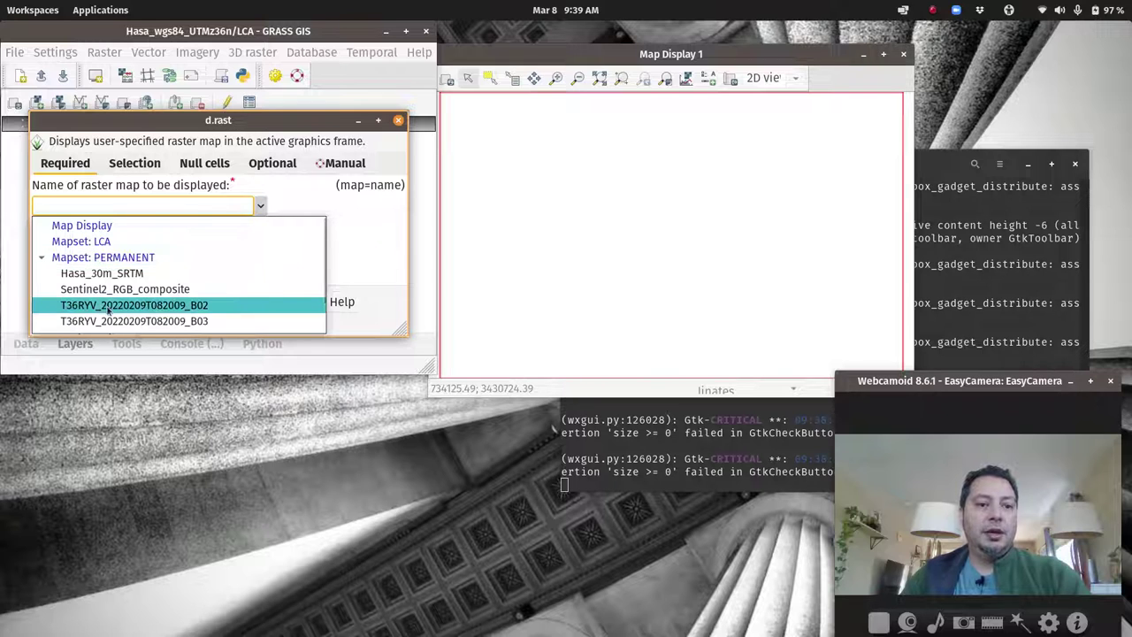
pyautogui.scroll(-1, 104, 288)
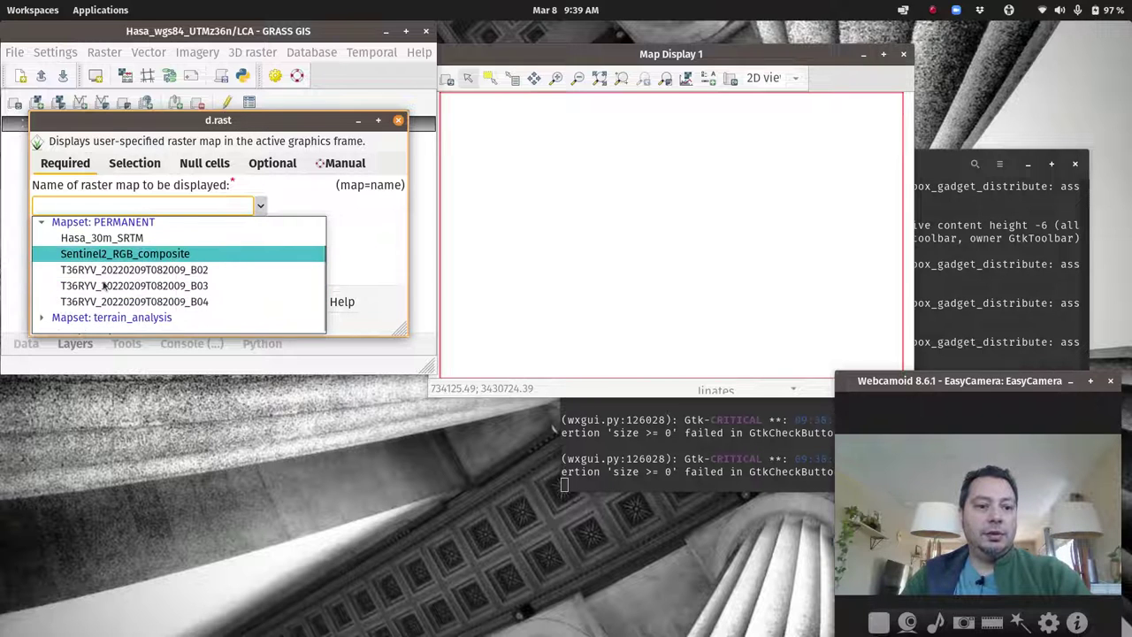
pyautogui.click(41, 317)
pyautogui.scroll(-3, 141, 256)
pyautogui.scroll(-1, 123, 279)
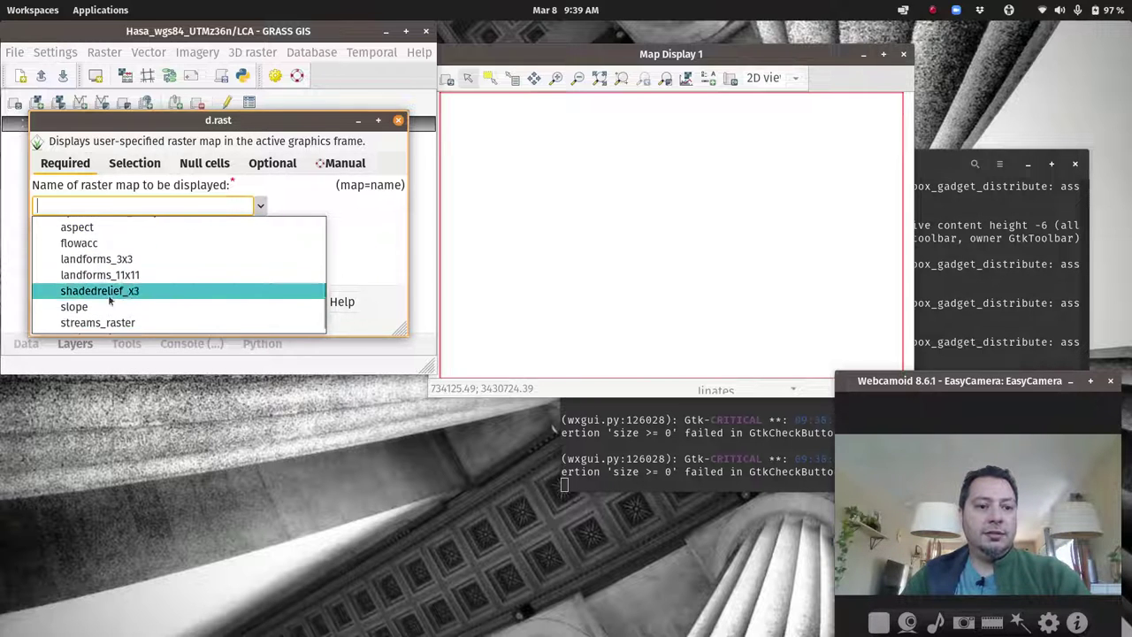
pyautogui.scroll(-1, 120, 285)
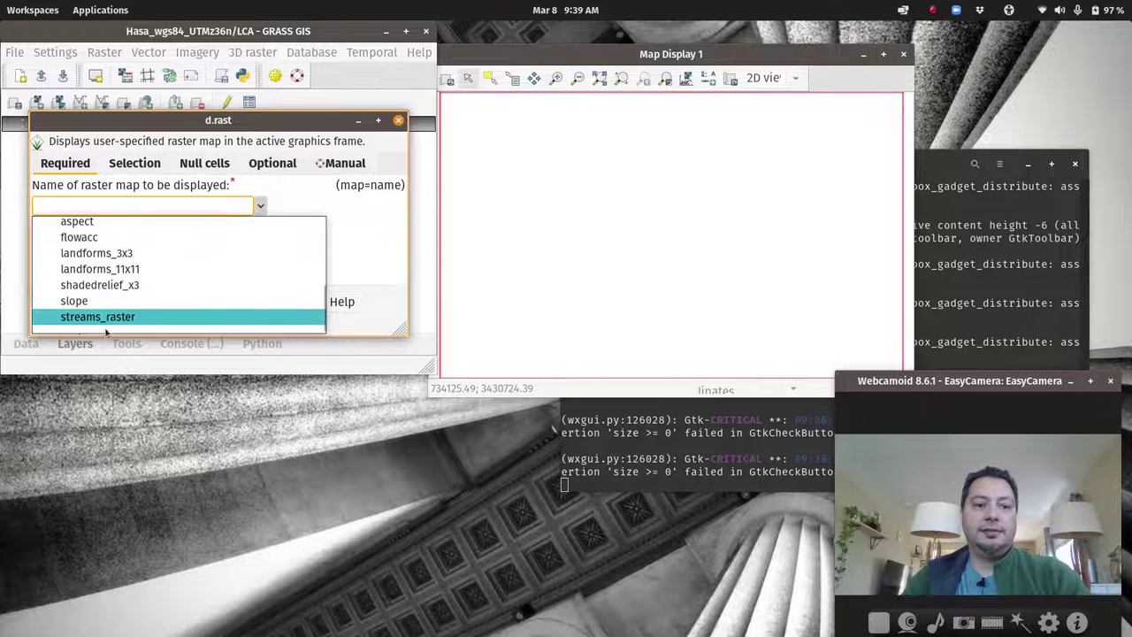
pyautogui.scroll(2, 118, 271)
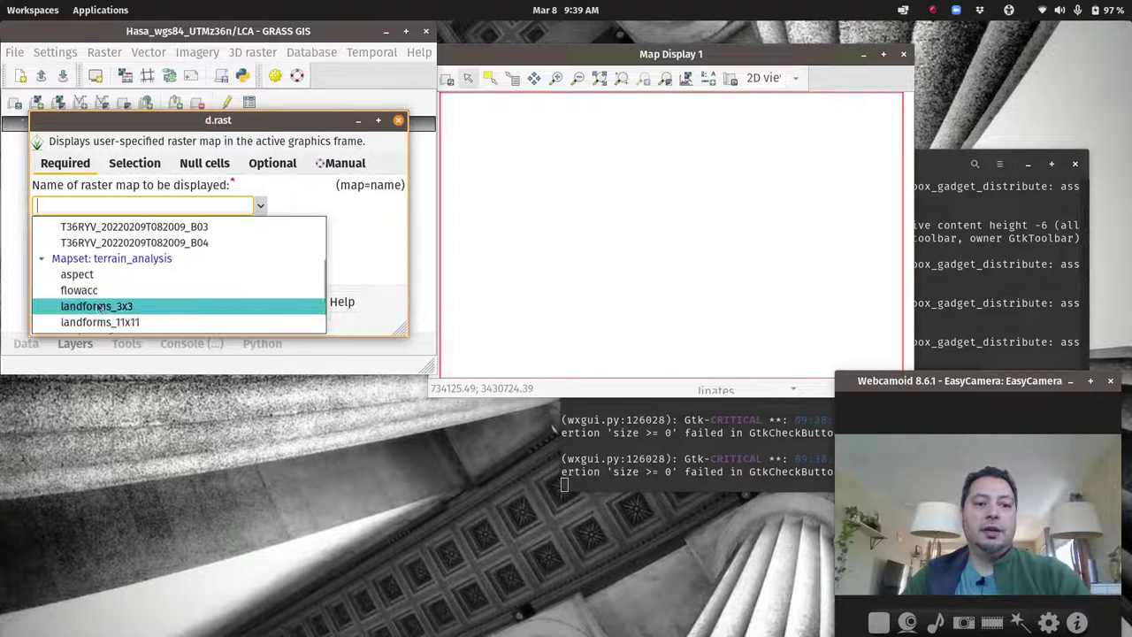
pyautogui.click(398, 120)
pyautogui.click(398, 120)
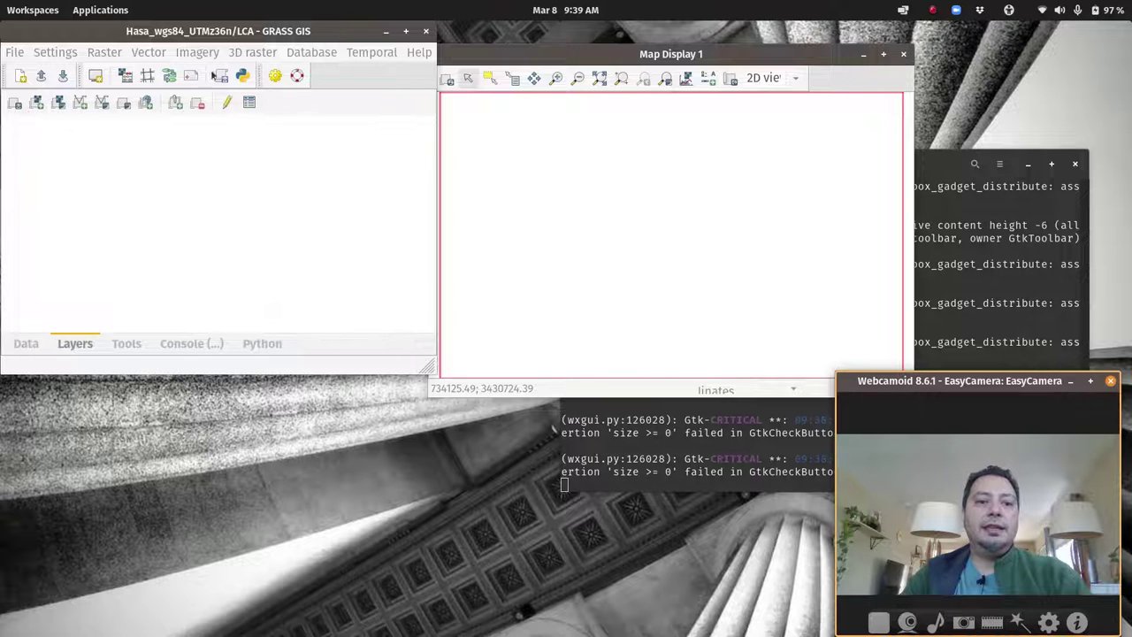
pyautogui.click(74, 53)
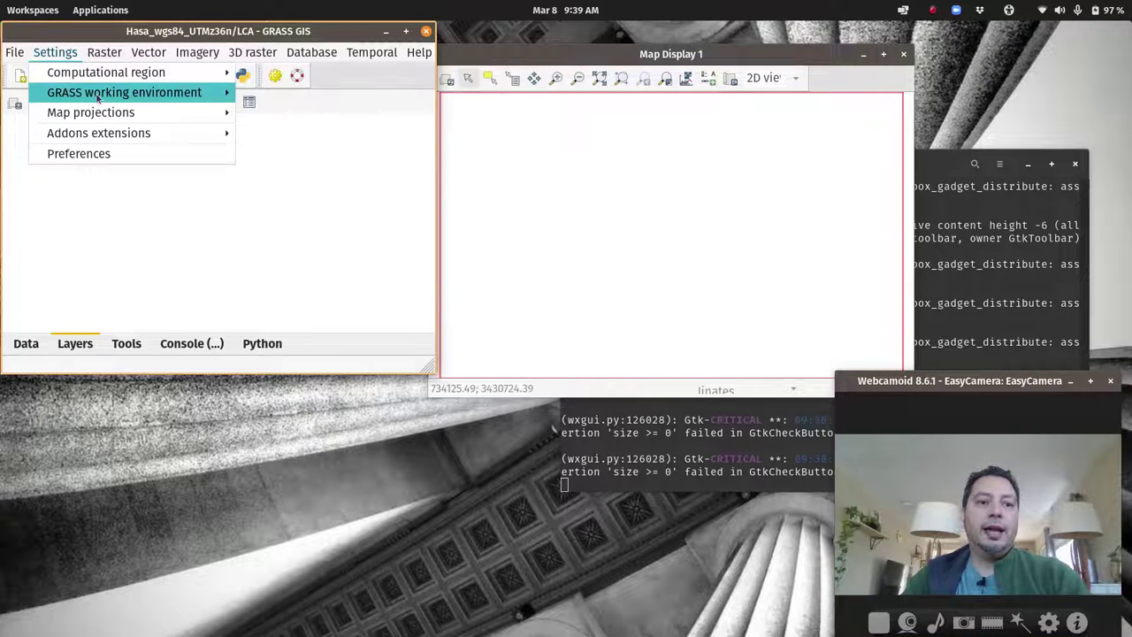
# Uncheck terrain_analysis in mapset access so only LCA and PERMANENT remain accessible.
pyautogui.moveTo(177, 92)
pyautogui.click(304, 94)
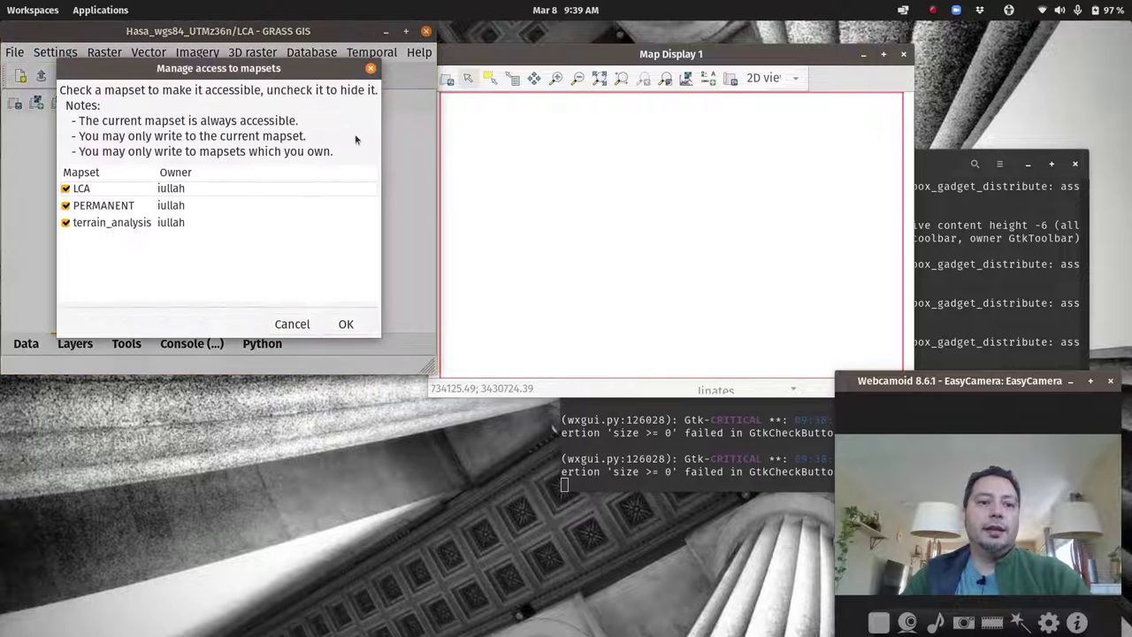
pyautogui.click(66, 223)
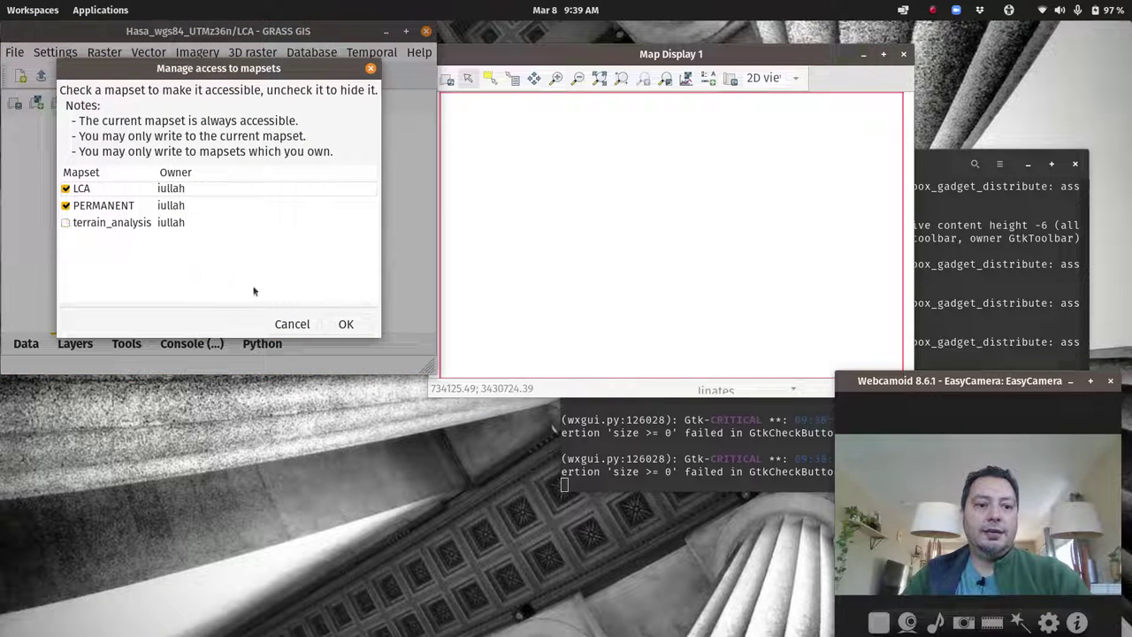
pyautogui.click(344, 324)
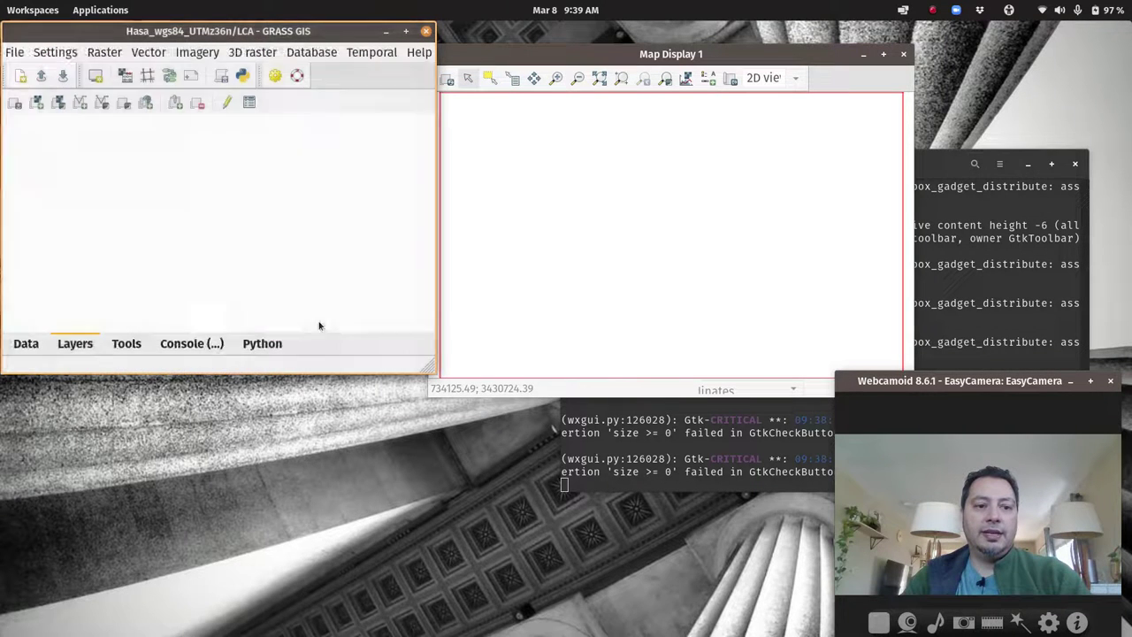
# Check the raster map list now shows only LCA and PERMANENT maps, then cancel.
pyautogui.click(37, 102)
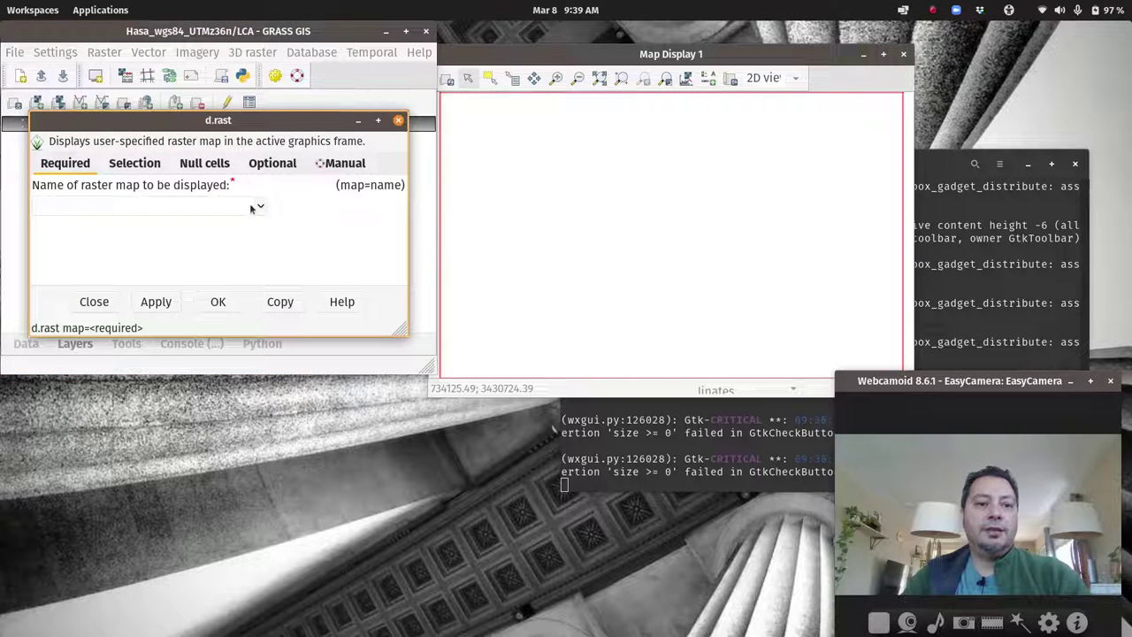
pyautogui.click(261, 207)
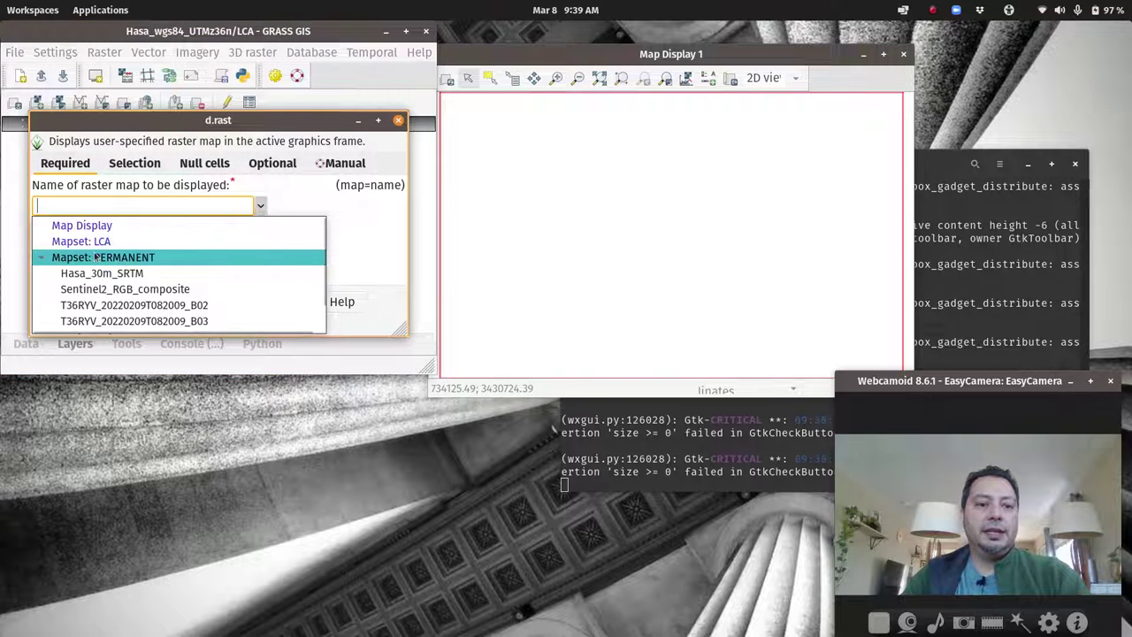
pyautogui.scroll(-1, 95, 257)
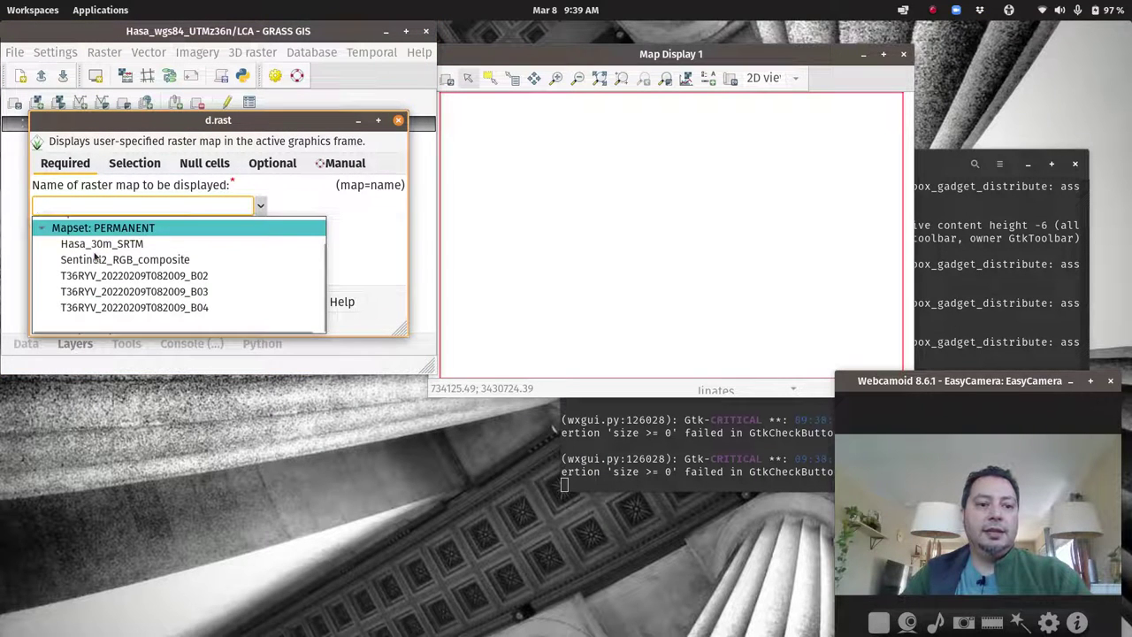
pyautogui.click(41, 230)
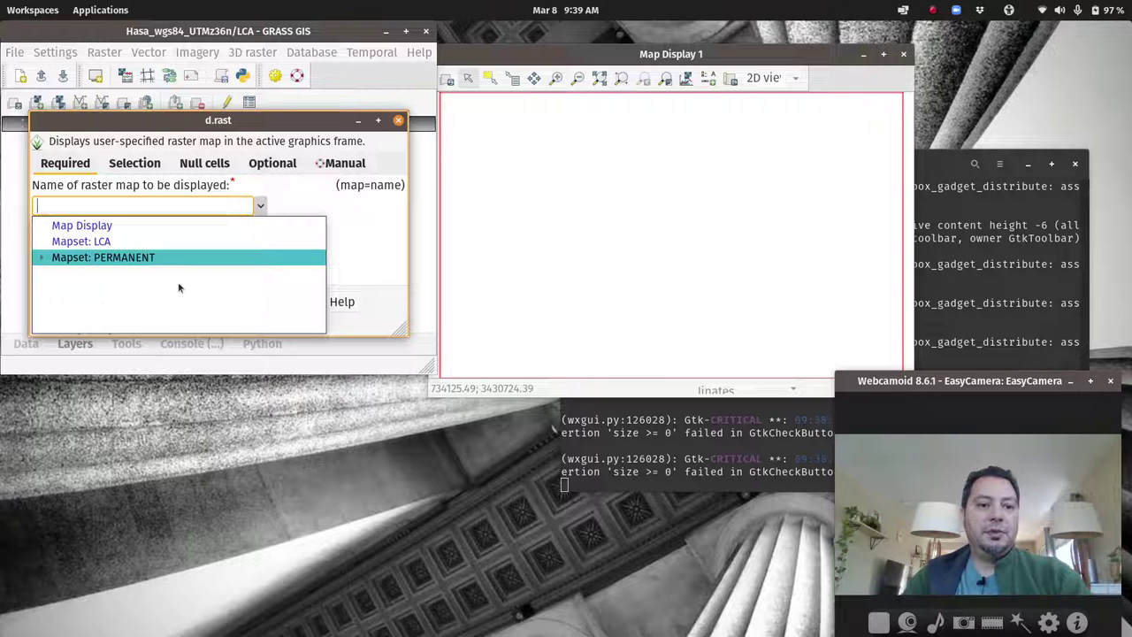
pyautogui.click(284, 209)
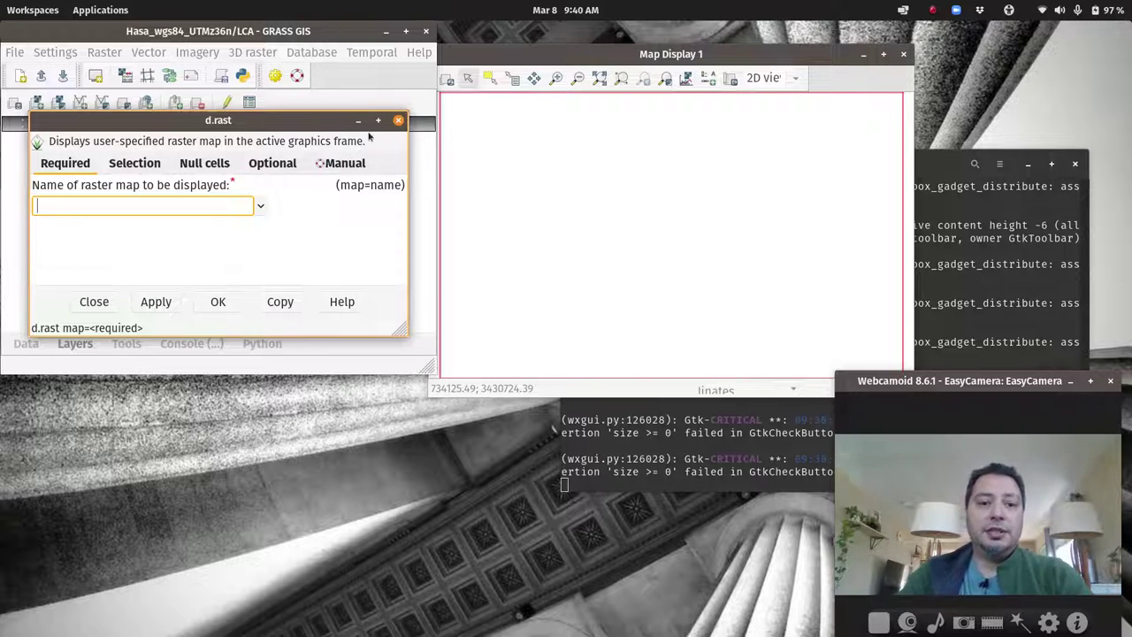
pyautogui.click(397, 121)
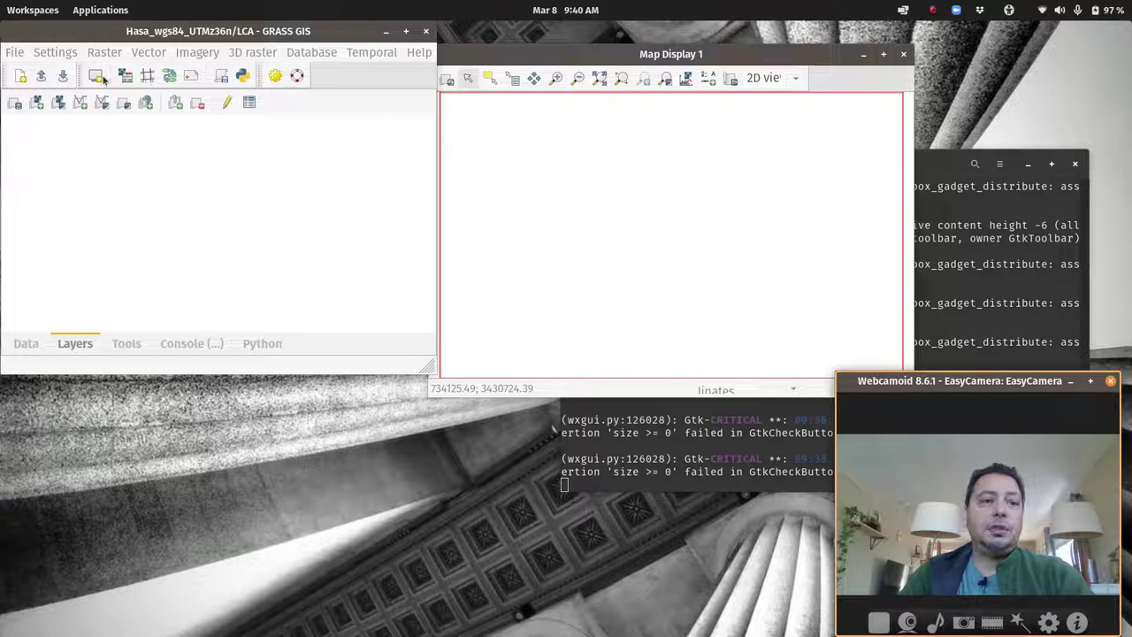
# Re-enable access to the terrain_analysis mapset in the GRASS working environment settings.
pyautogui.click(71, 52)
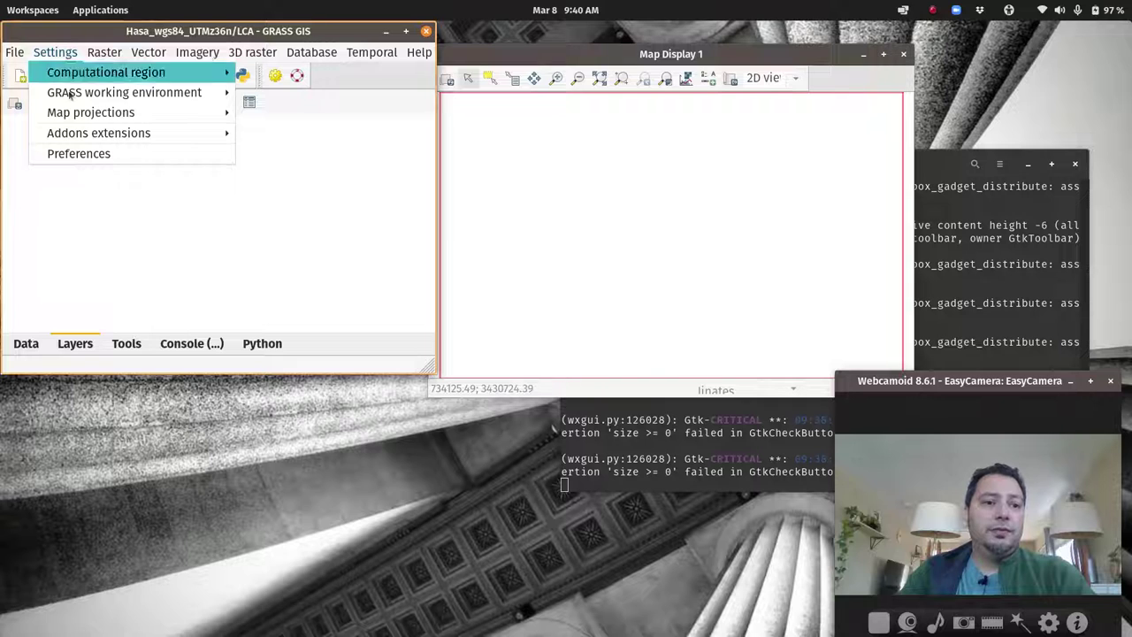
pyautogui.moveTo(91, 114)
pyautogui.moveTo(162, 92)
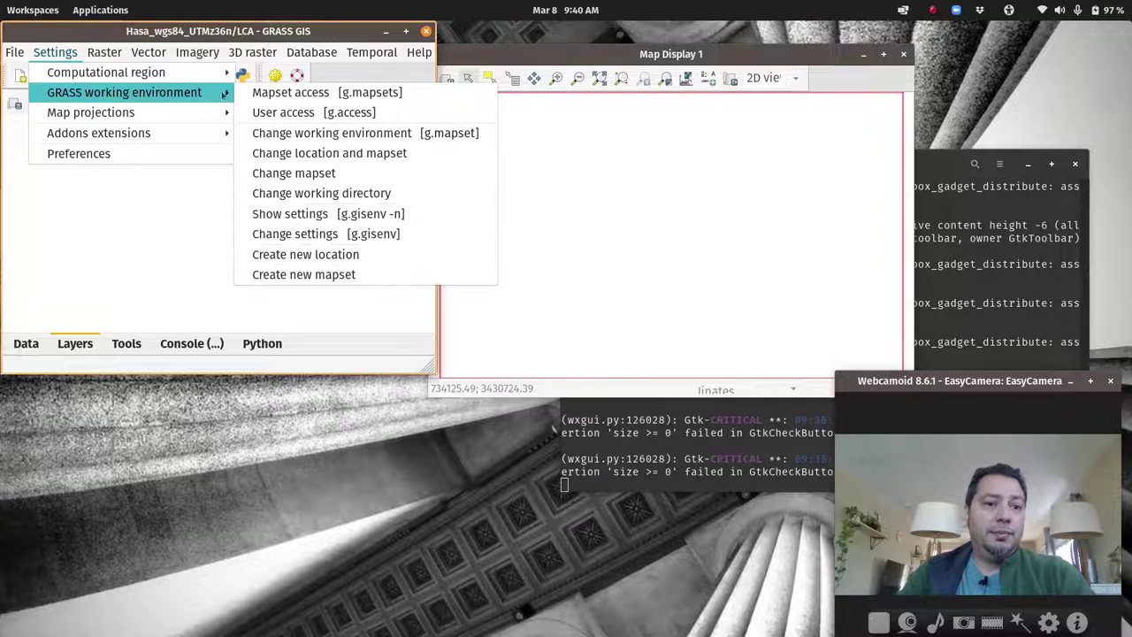
pyautogui.click(302, 93)
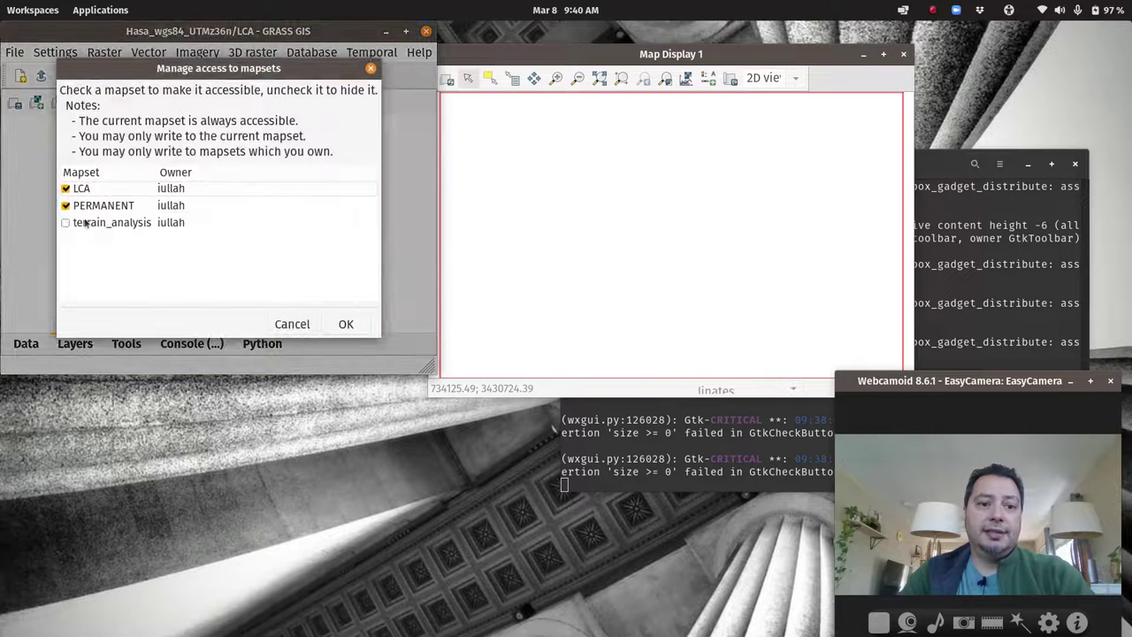
pyautogui.click(65, 223)
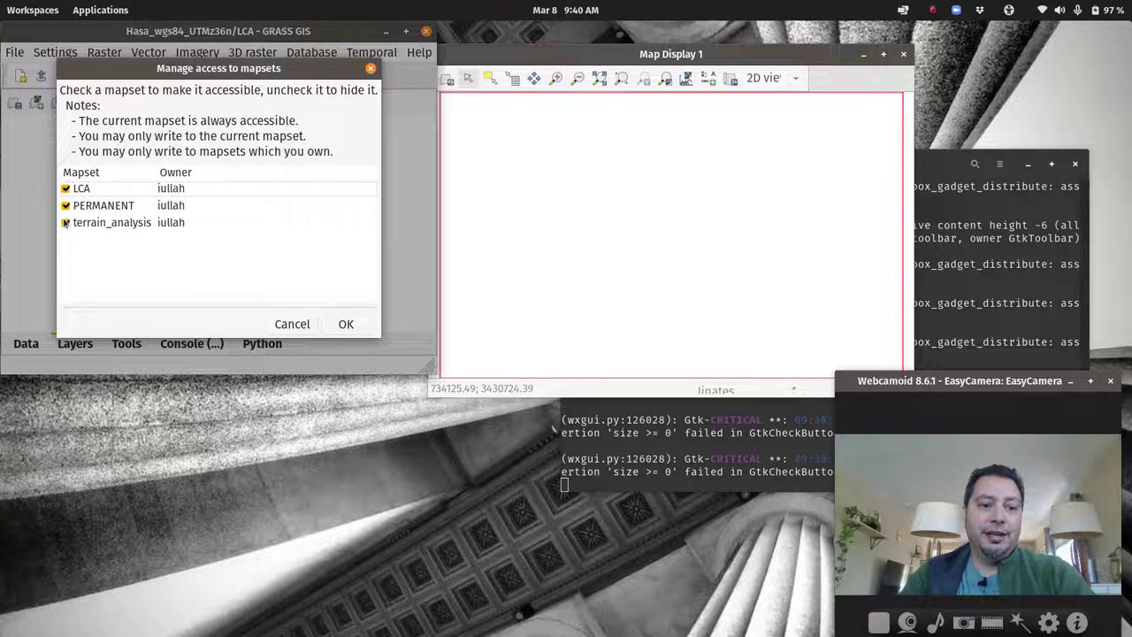
pyautogui.click(355, 322)
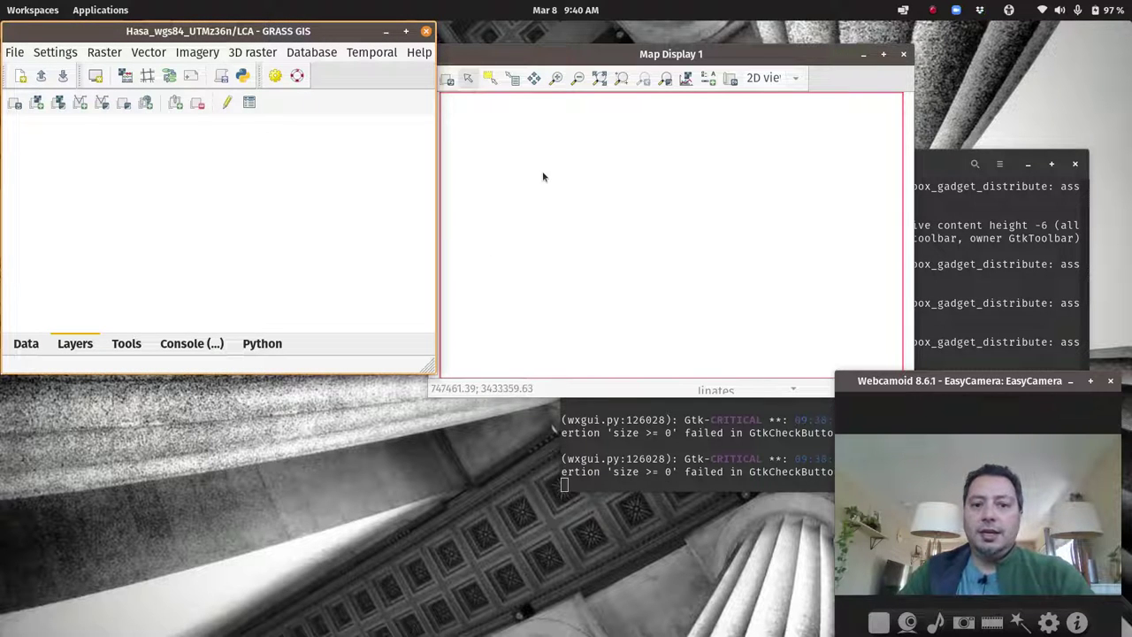
# Move the Map Display window up and enlarge it.
pyautogui.click(1110, 382)
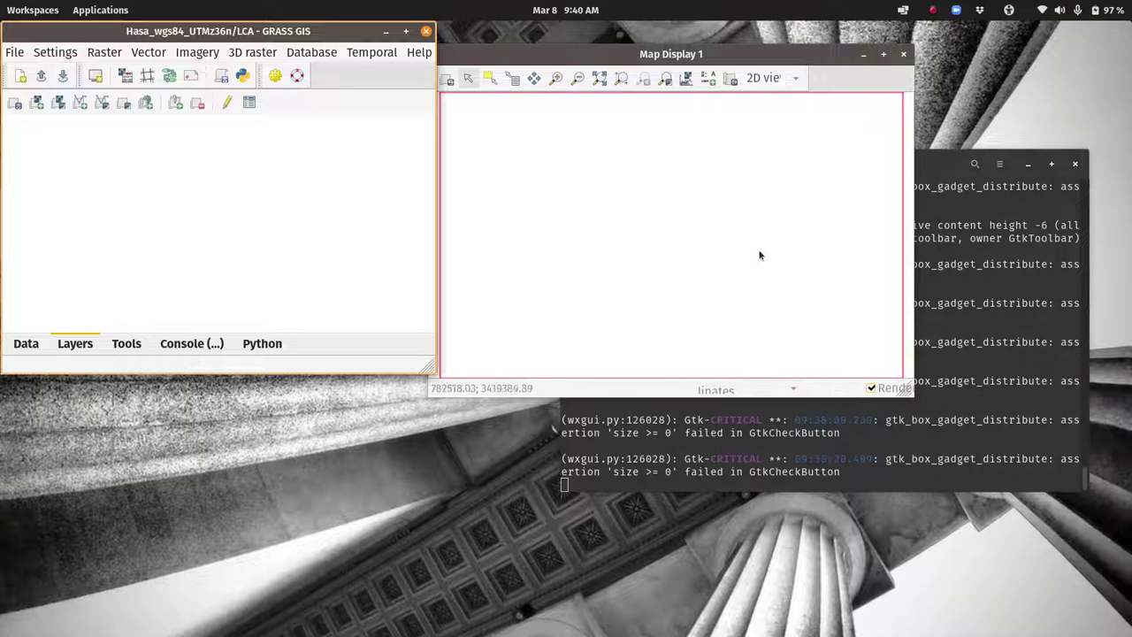
pyautogui.moveTo(751, 53); pyautogui.dragTo(767, 31)
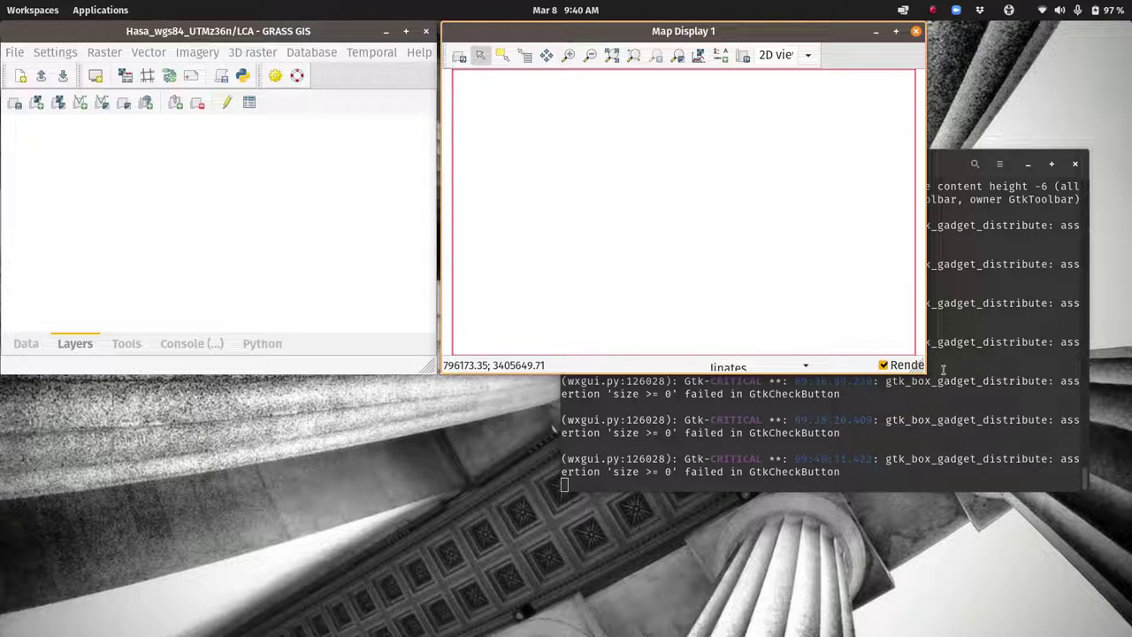
pyautogui.moveTo(921, 369); pyautogui.dragTo(1127, 526)
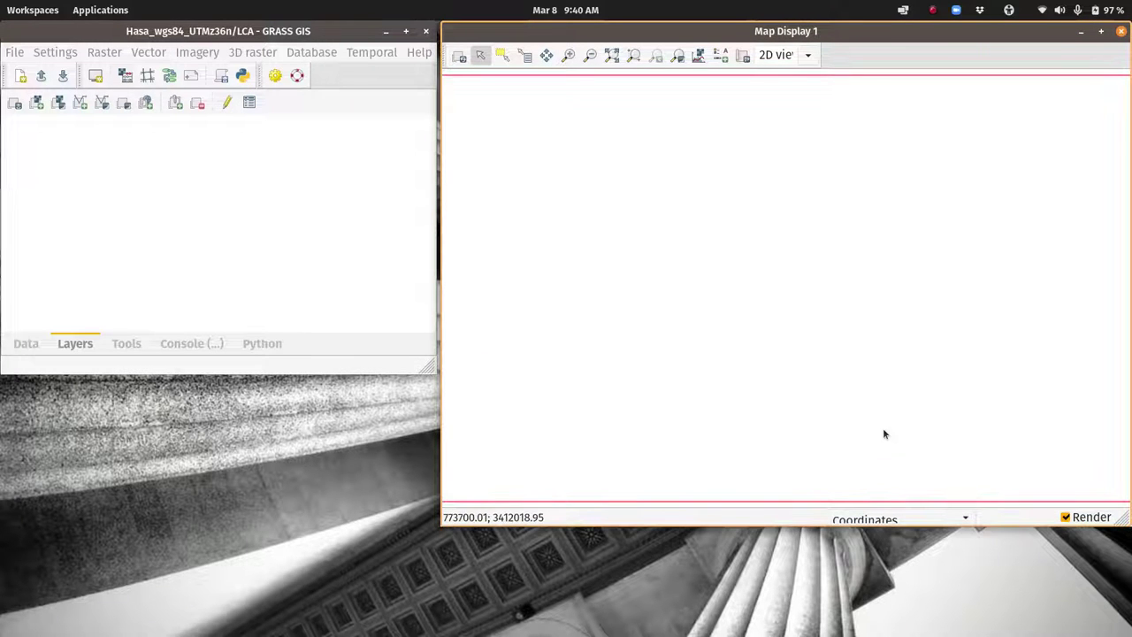
# Add Hasa_30m_SRTM@PERMANENT as a raster layer in the map display.
pyautogui.click(35, 342)
pyautogui.click(78, 345)
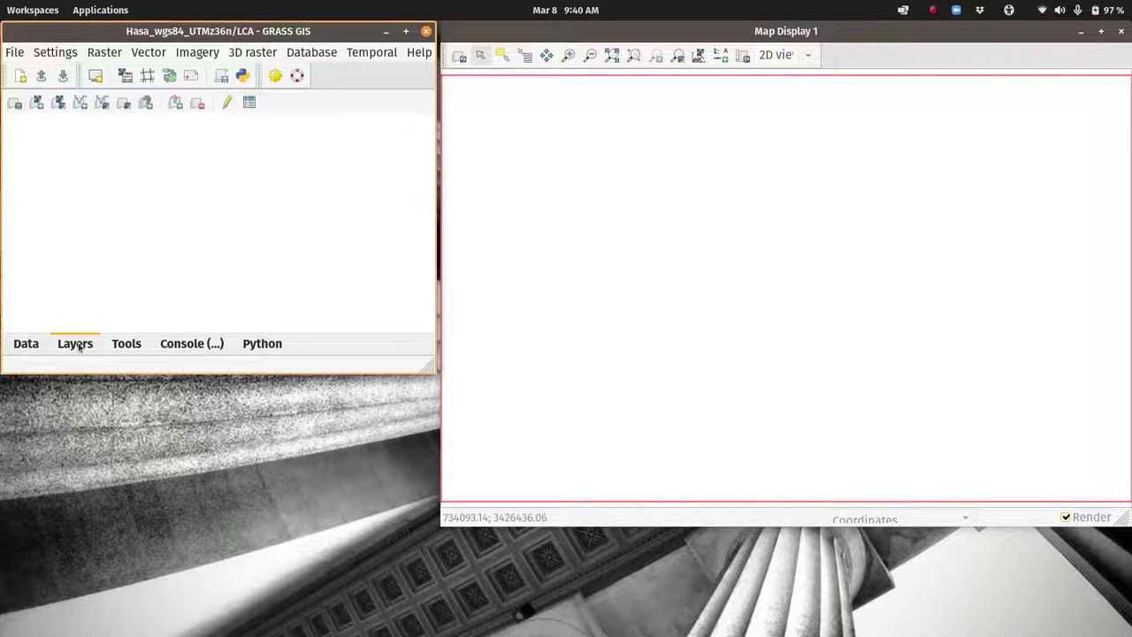
pyautogui.click(36, 103)
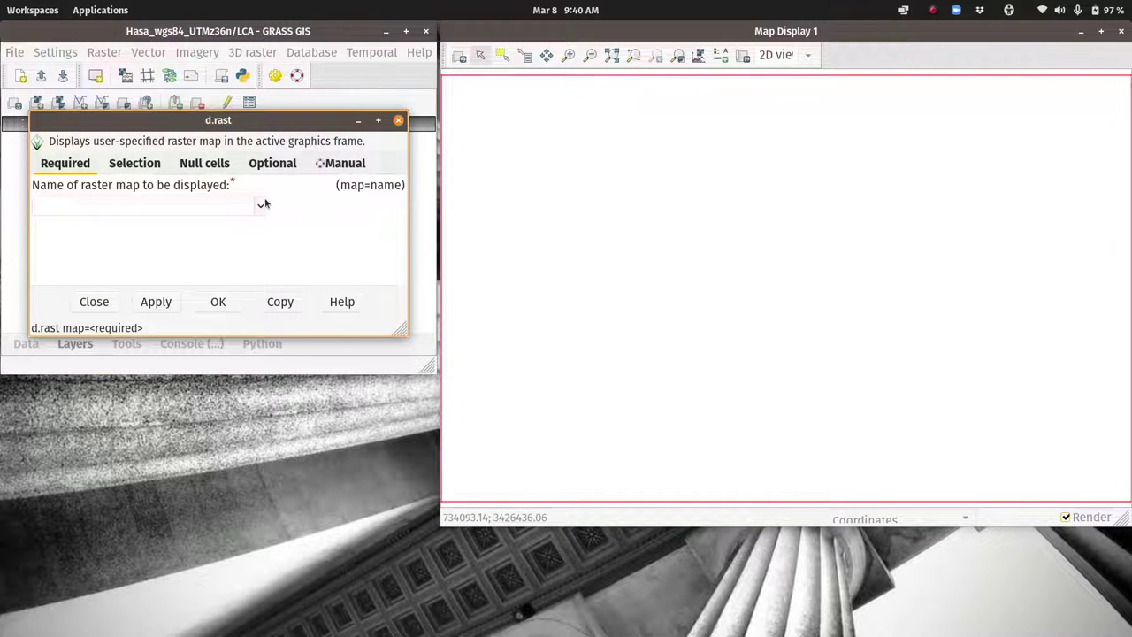
pyautogui.click(260, 204)
pyautogui.click(125, 276)
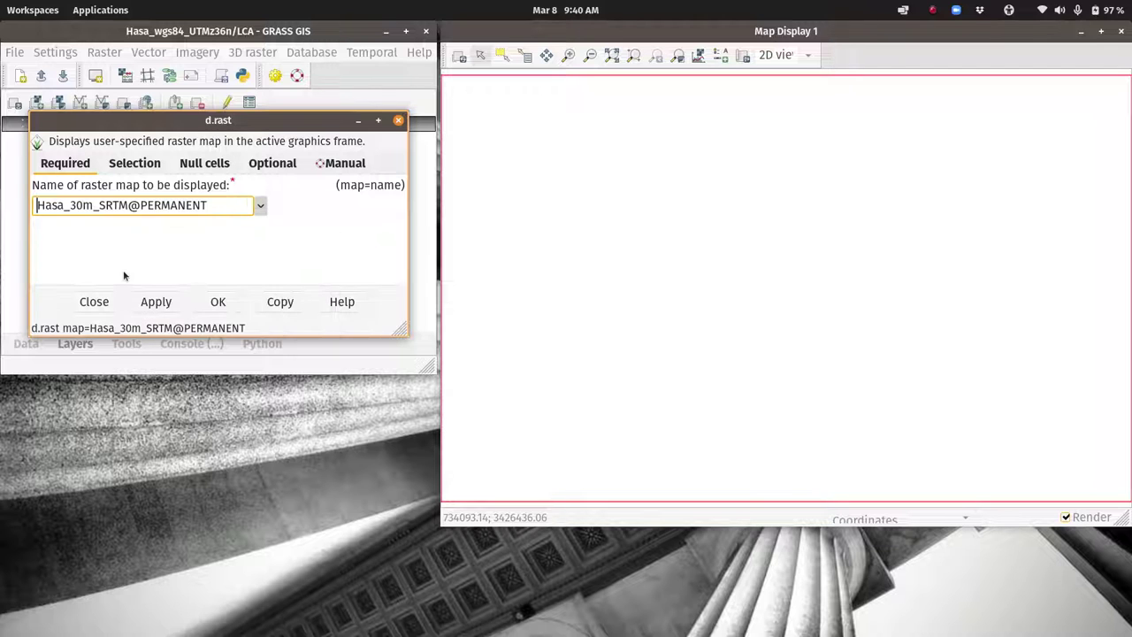
pyautogui.click(217, 302)
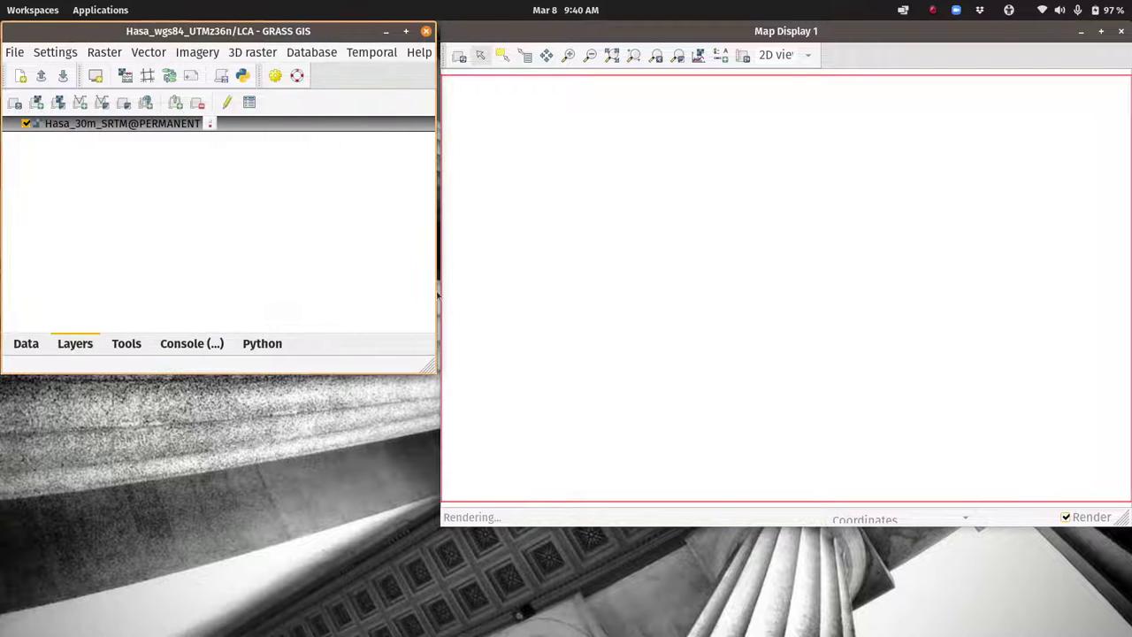
# Zoom to Hasa_30m_SRTM and set the computational region from it.
pyautogui.rightClick(100, 124)
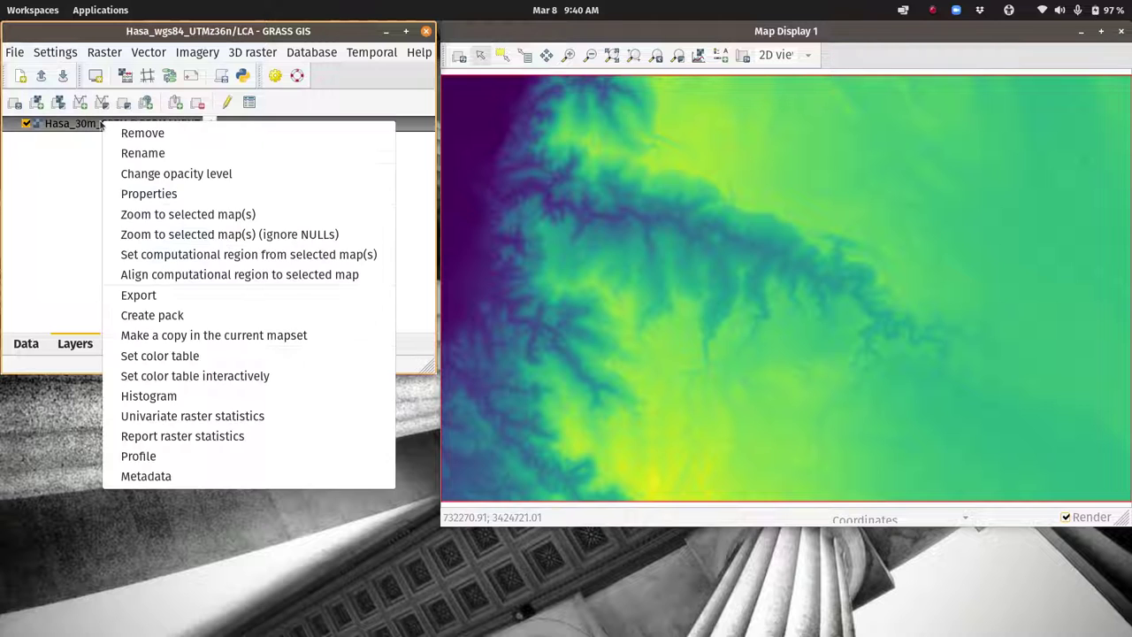
pyautogui.click(153, 215)
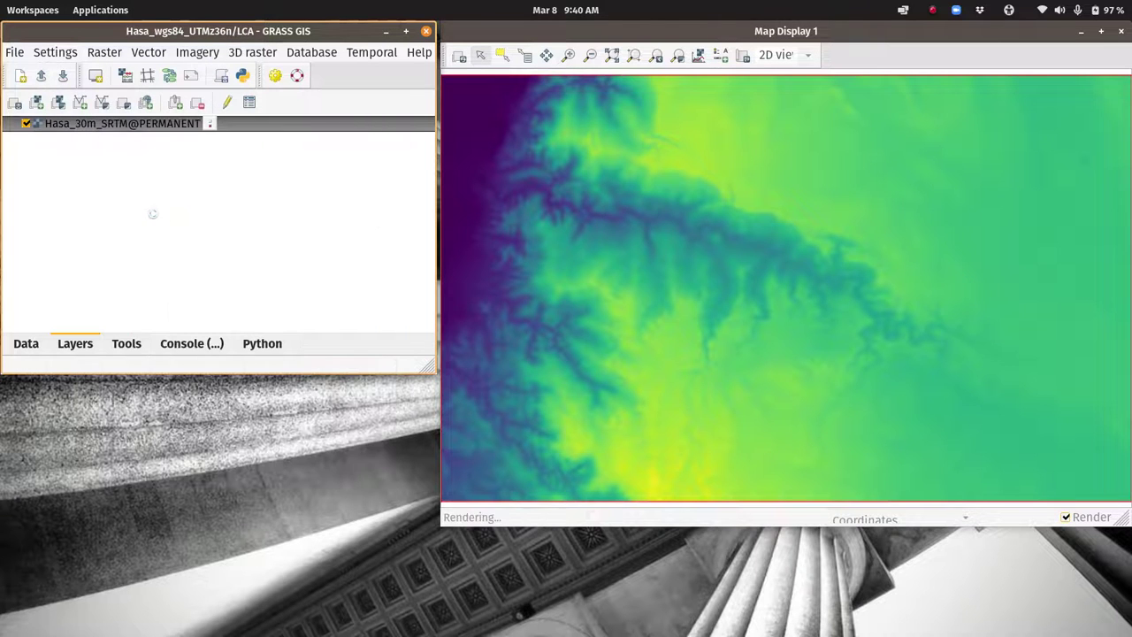
pyautogui.rightClick(93, 131)
pyautogui.click(134, 266)
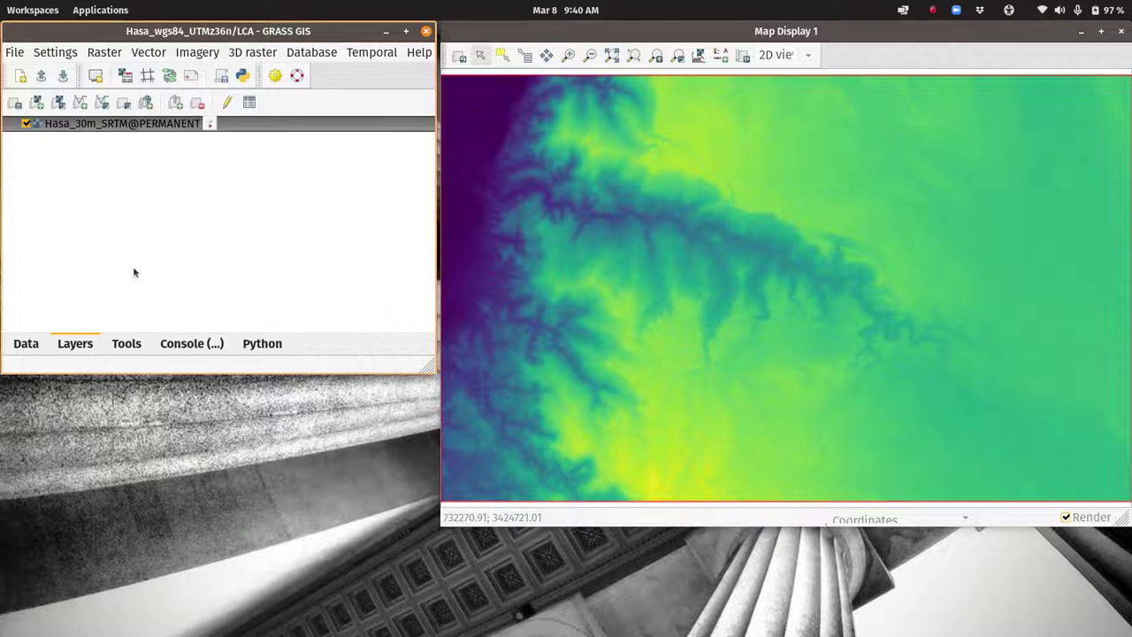
pyautogui.click(68, 55)
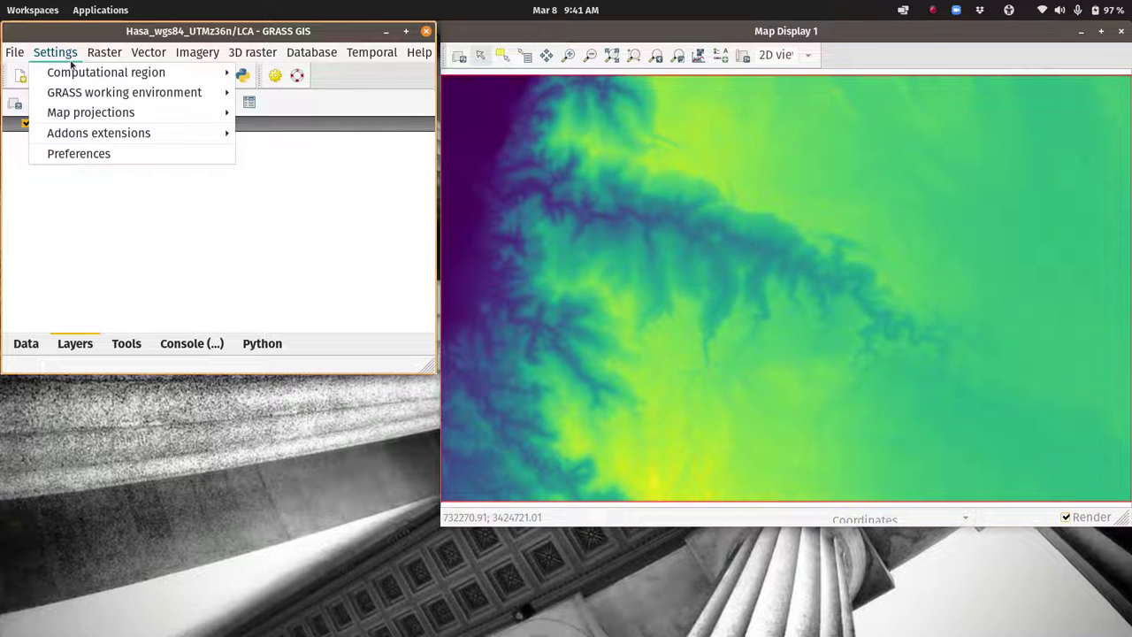
# Print the current region (30 m, 1291 rows, 2092 columns) and review g.region's Resolution tab.
pyautogui.moveTo(72, 75)
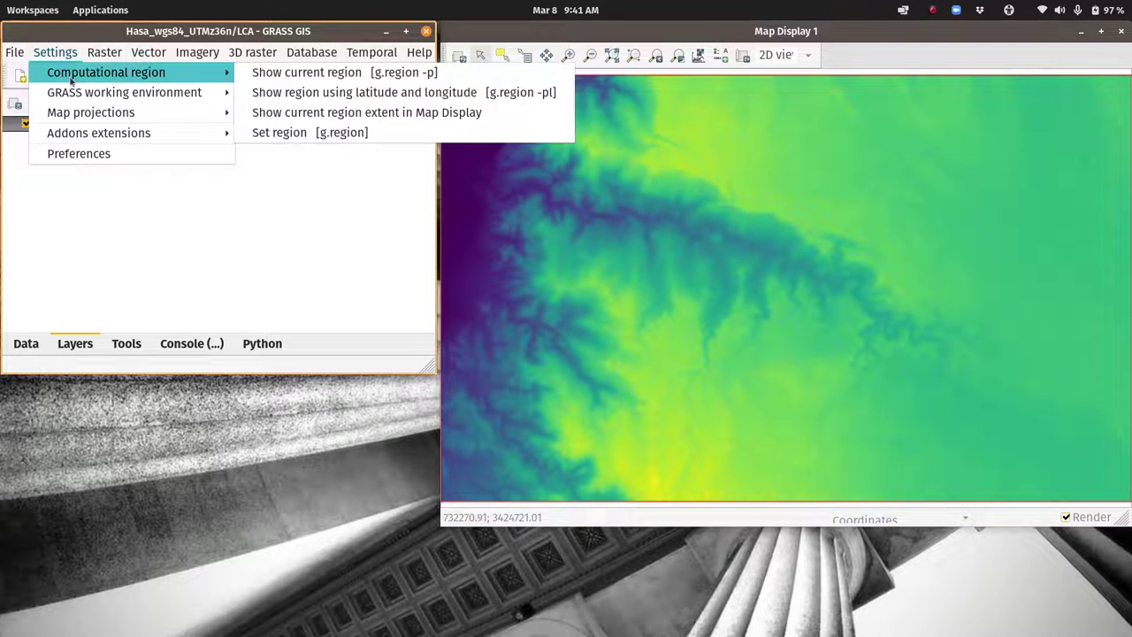
pyautogui.click(311, 78)
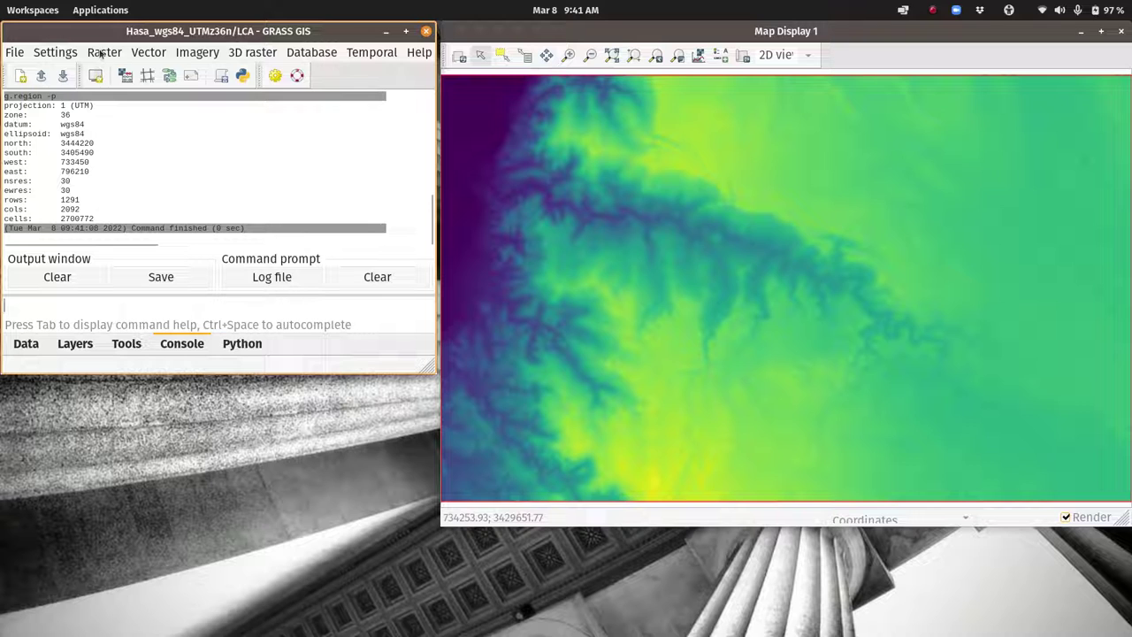
pyautogui.click(62, 53)
pyautogui.moveTo(87, 76)
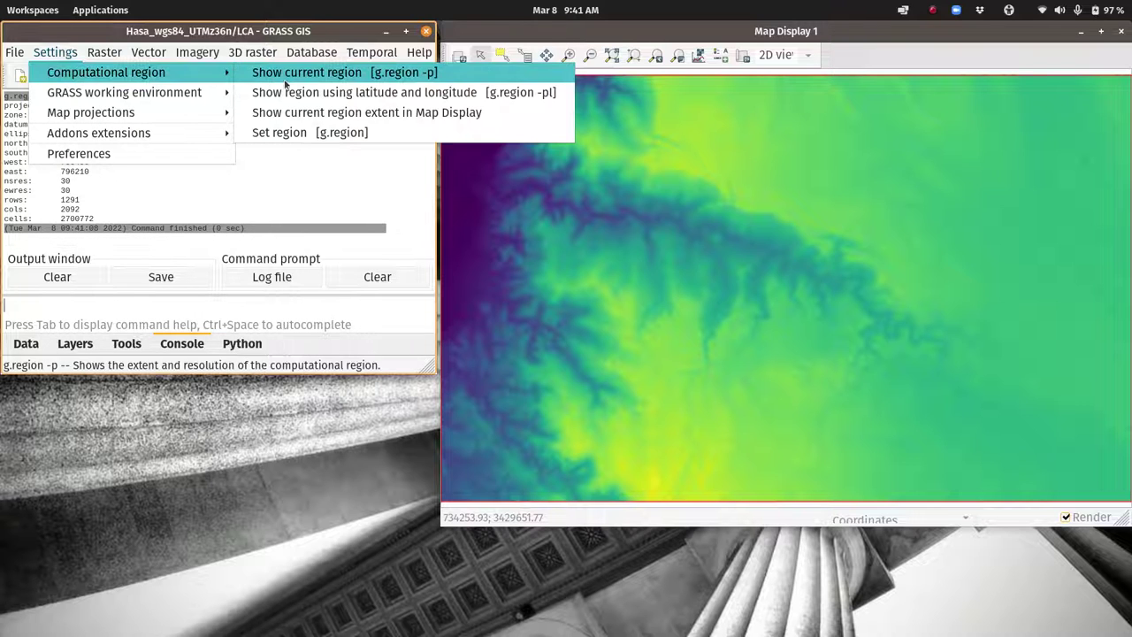
pyautogui.click(314, 132)
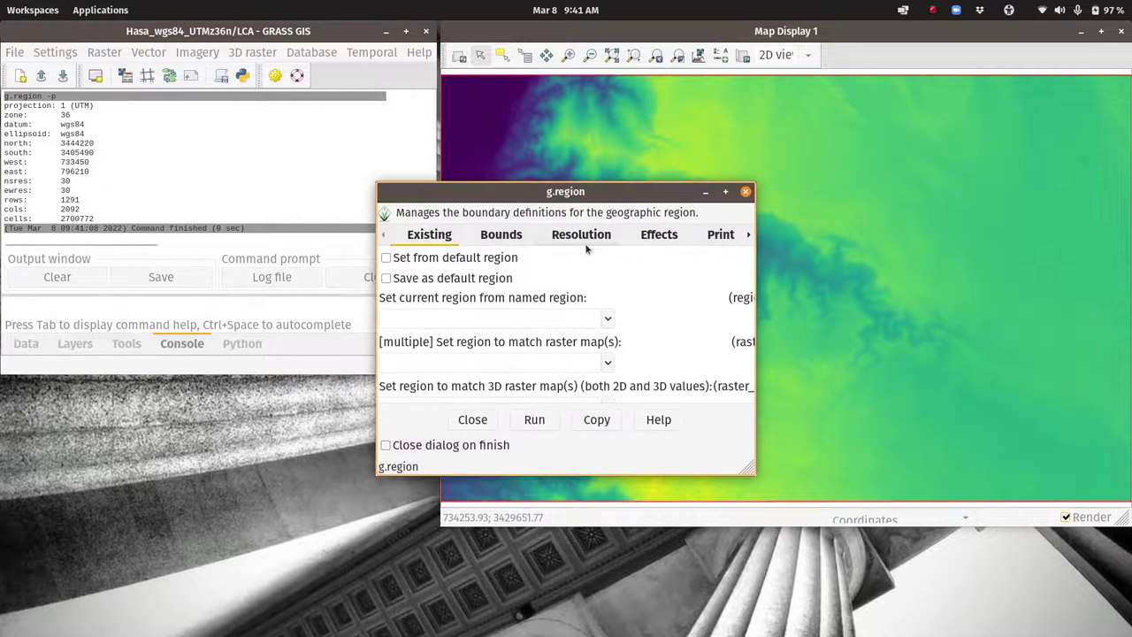
pyautogui.click(581, 235)
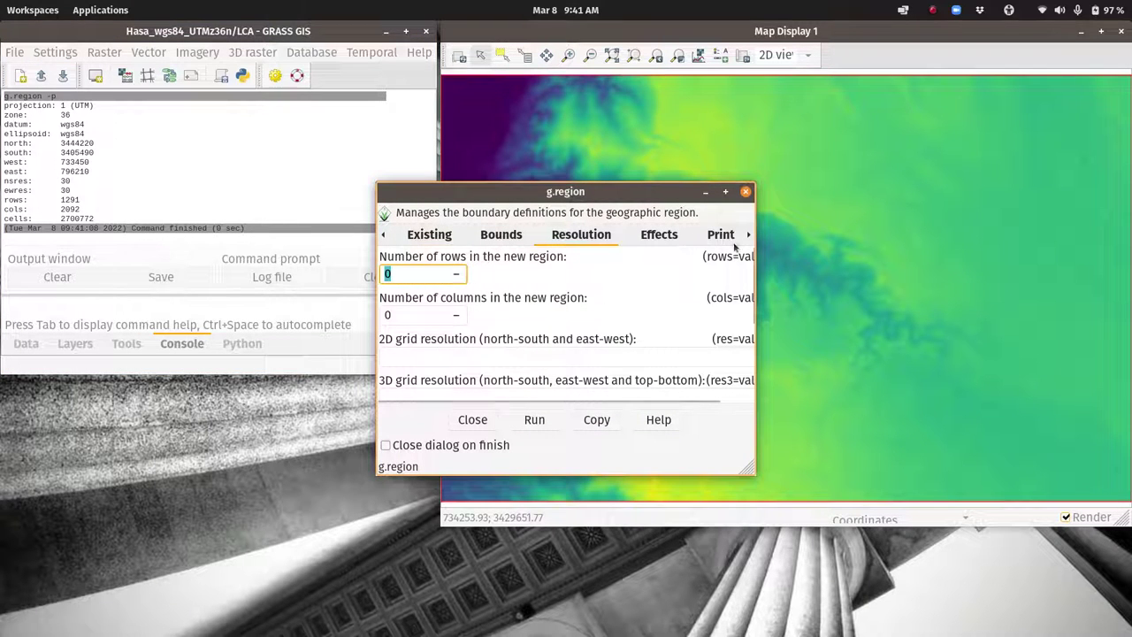
pyautogui.click(745, 191)
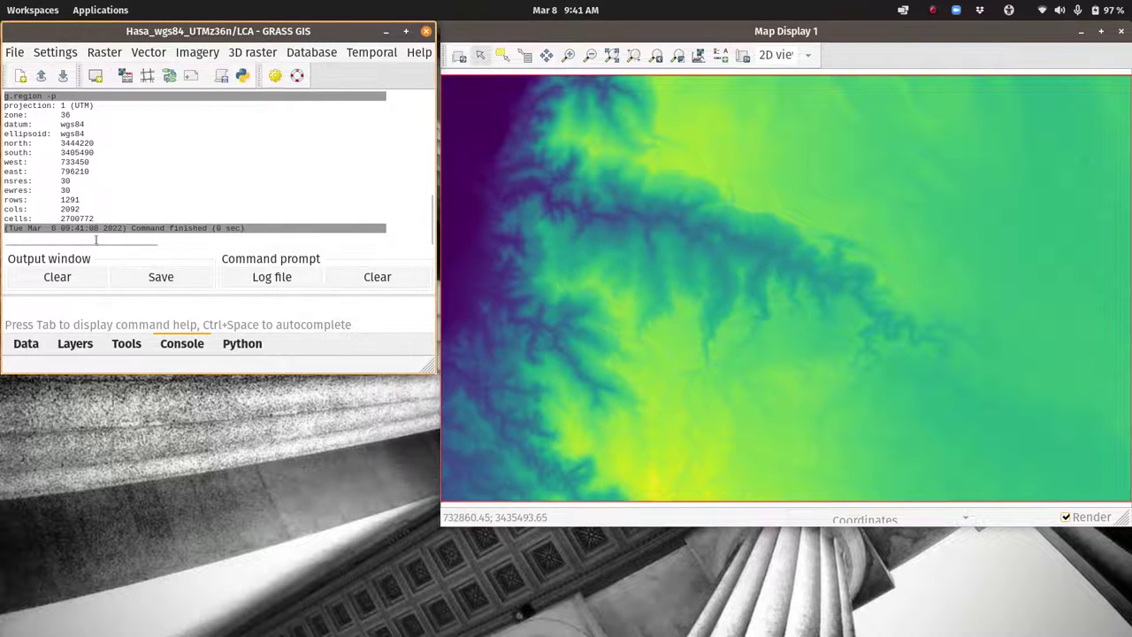
pyautogui.click(72, 346)
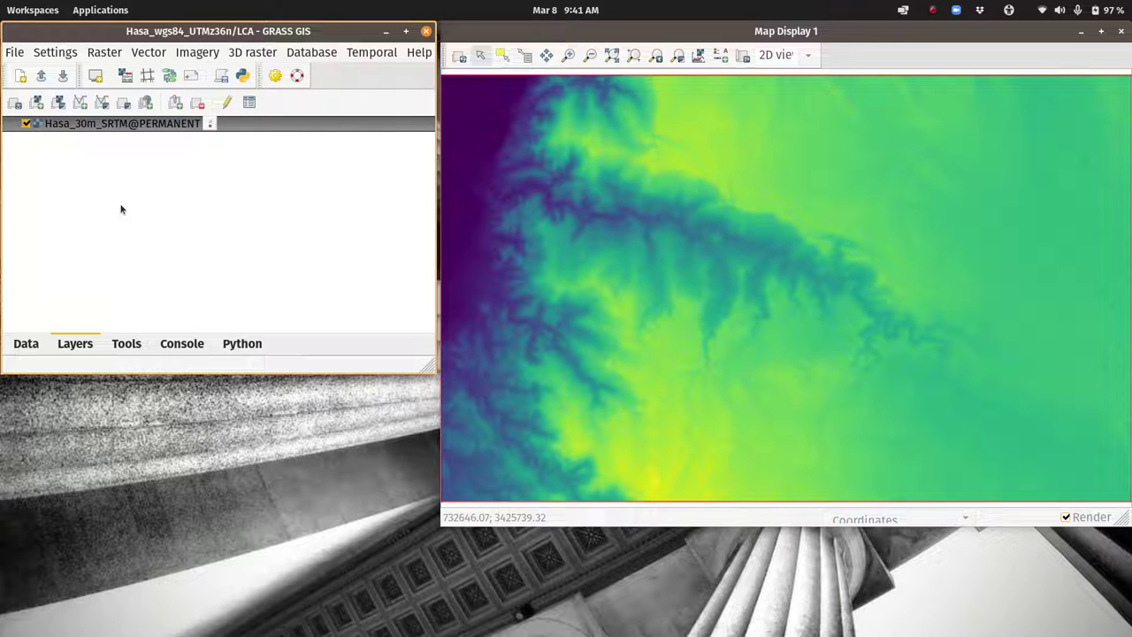
# Open Cost surface [r.cost] with Hasa_30m_SRTM@PERMANENT as input, positioned beside the map display.
pyautogui.click(105, 52)
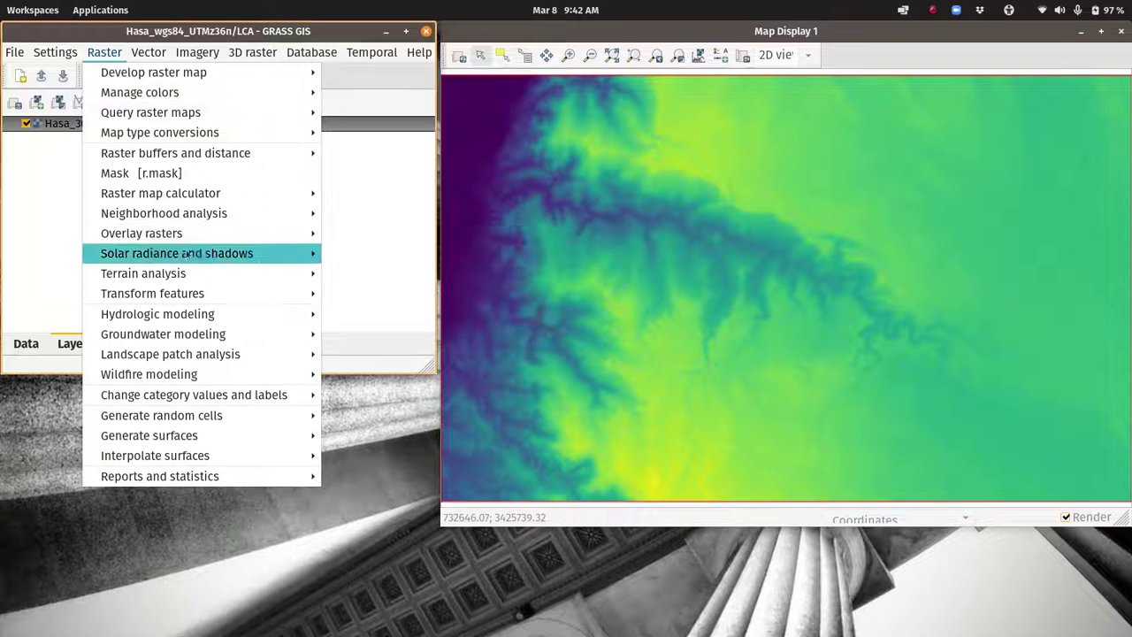
pyautogui.moveTo(180, 277)
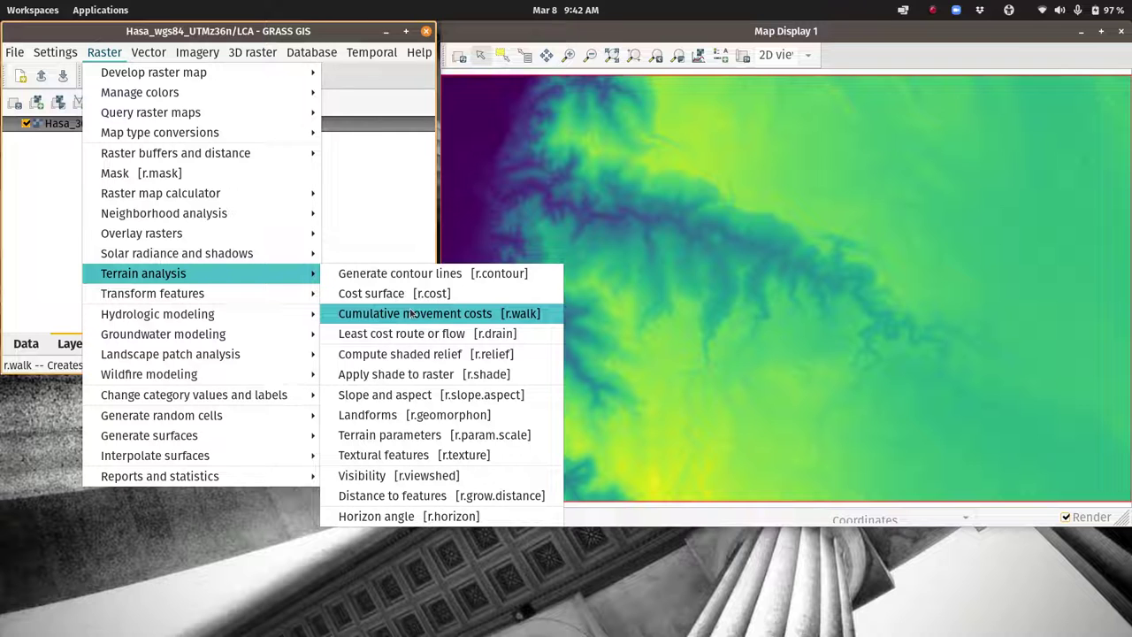
pyautogui.click(423, 296)
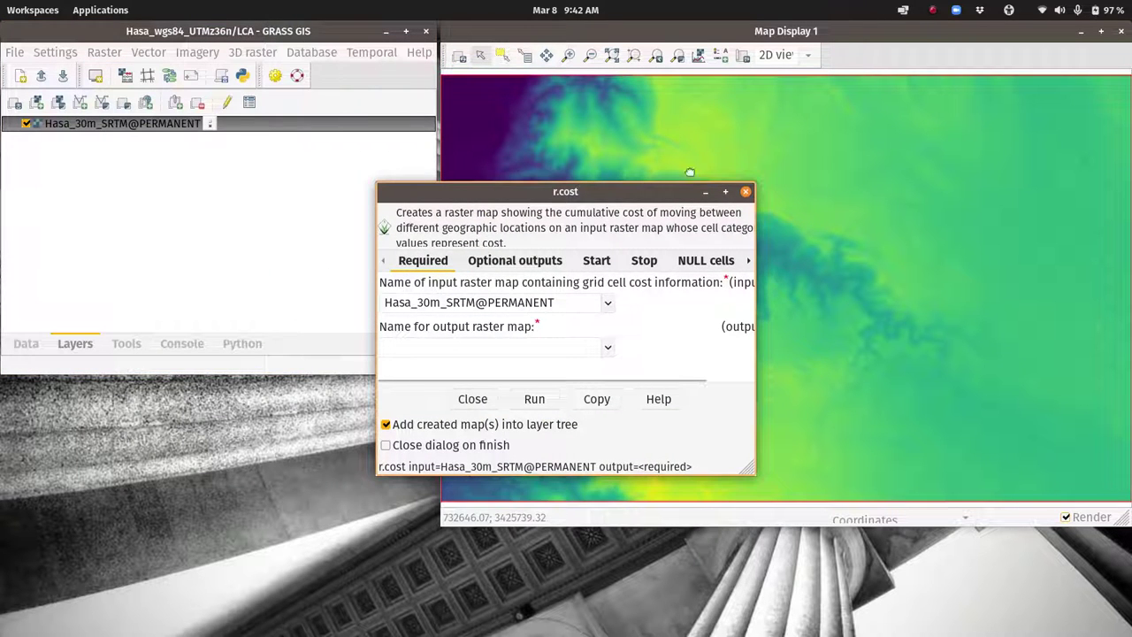
pyautogui.moveTo(619, 196); pyautogui.dragTo(772, 154)
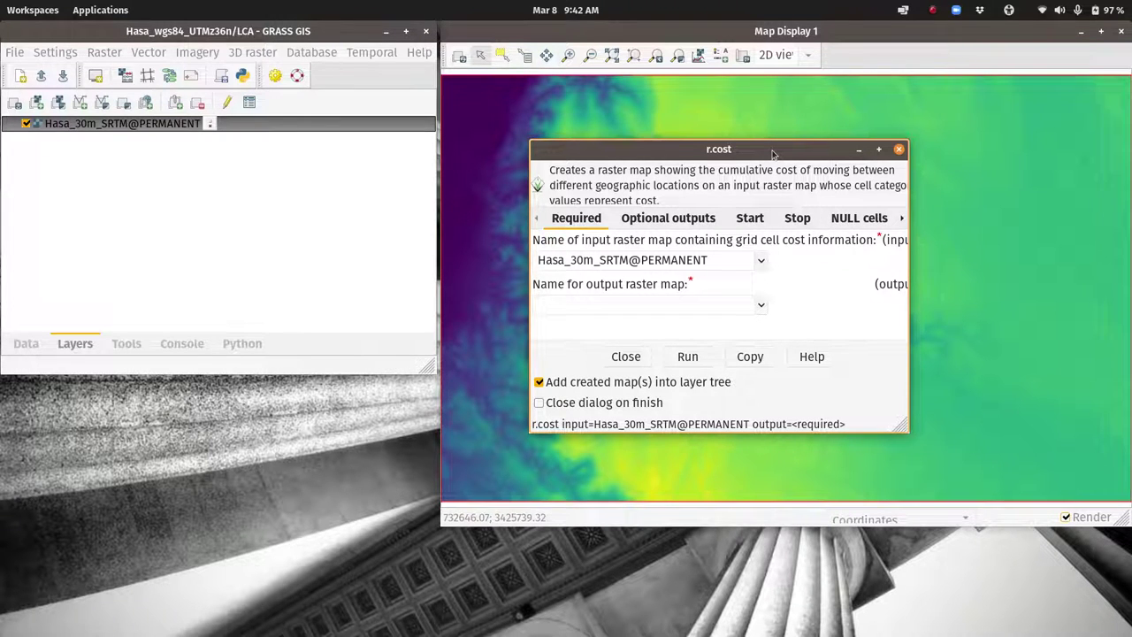
pyautogui.moveTo(756, 155); pyautogui.dragTo(489, 227)
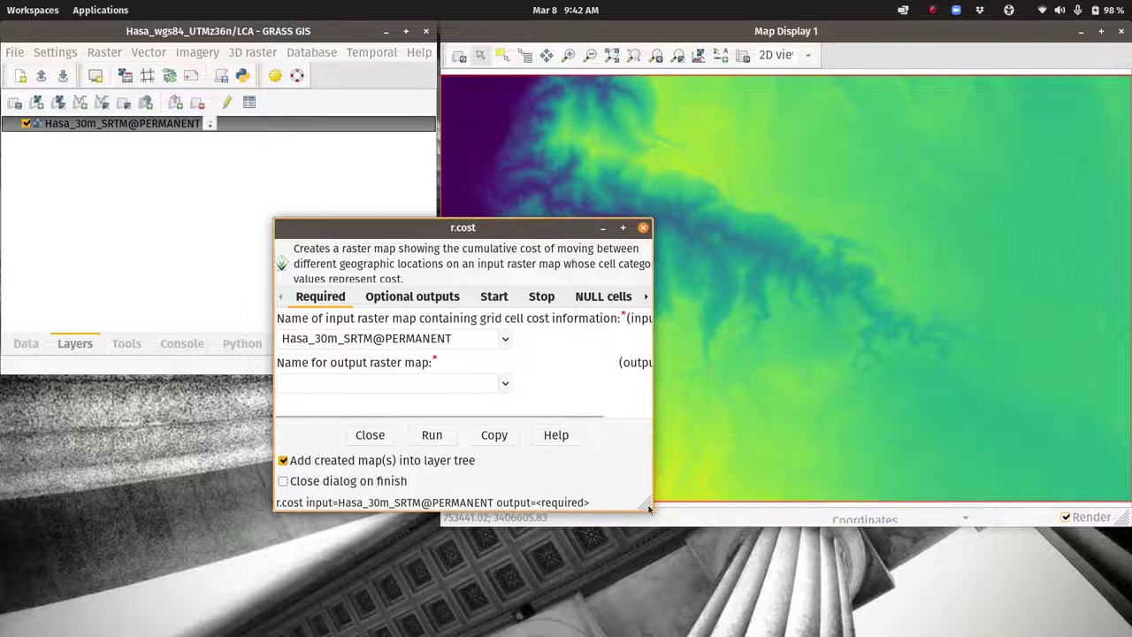
pyautogui.moveTo(648, 507); pyautogui.dragTo(831, 588)
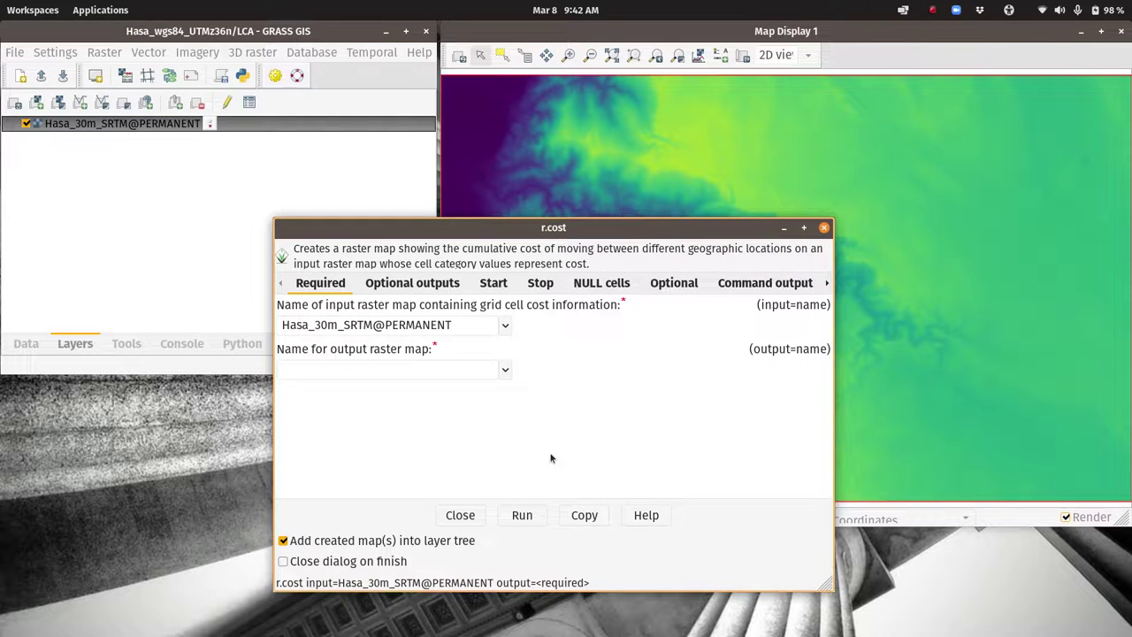
pyautogui.click(412, 284)
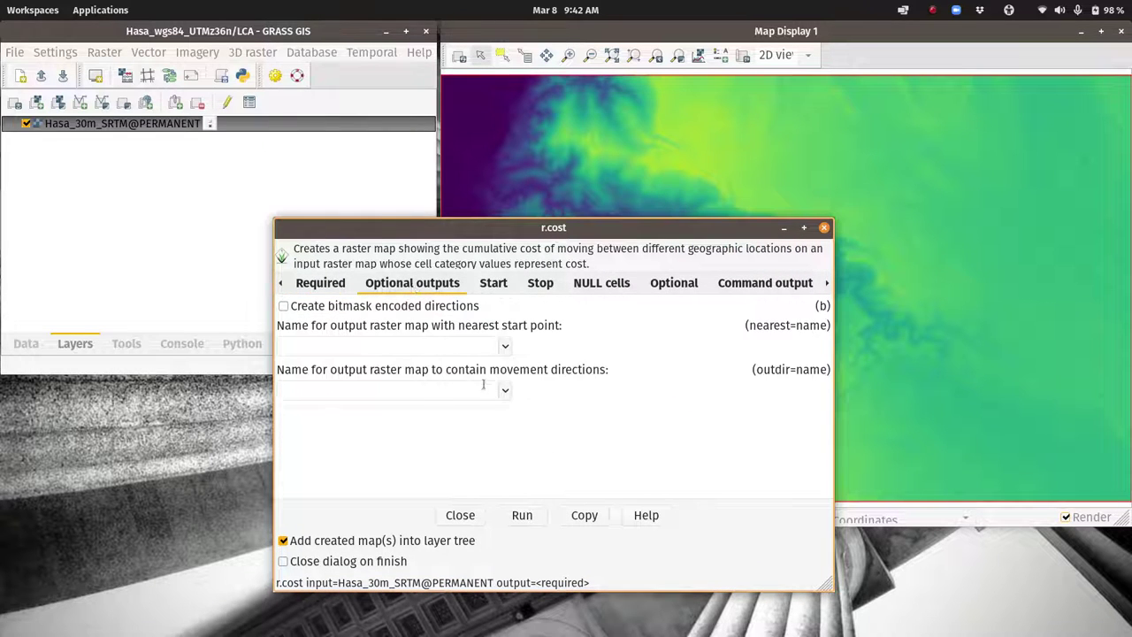
pyautogui.click(501, 282)
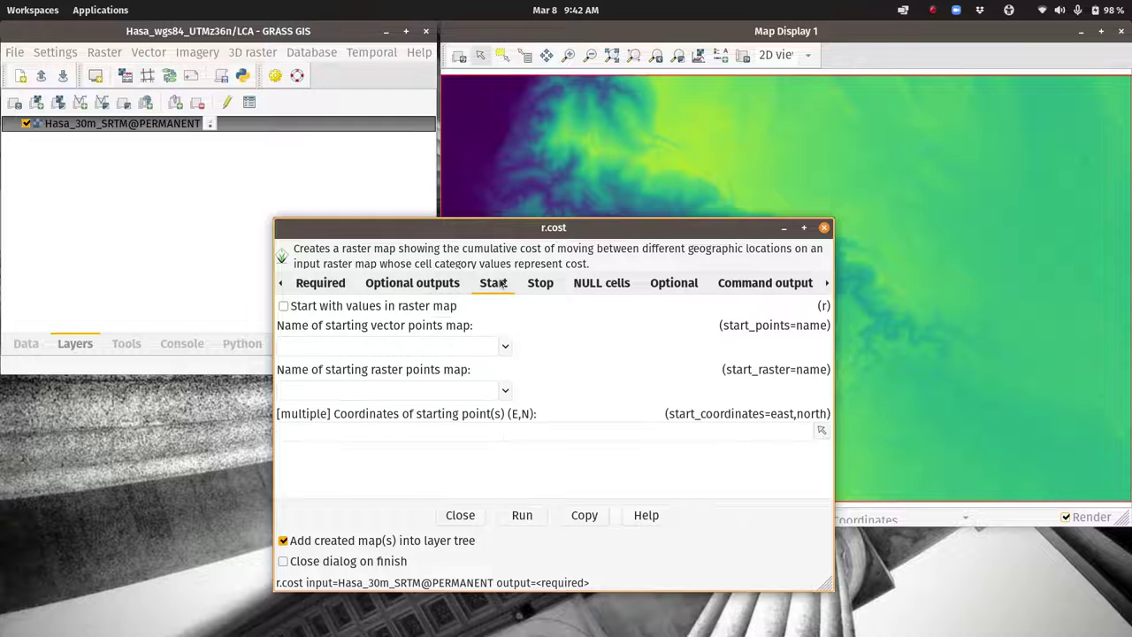
pyautogui.click(556, 283)
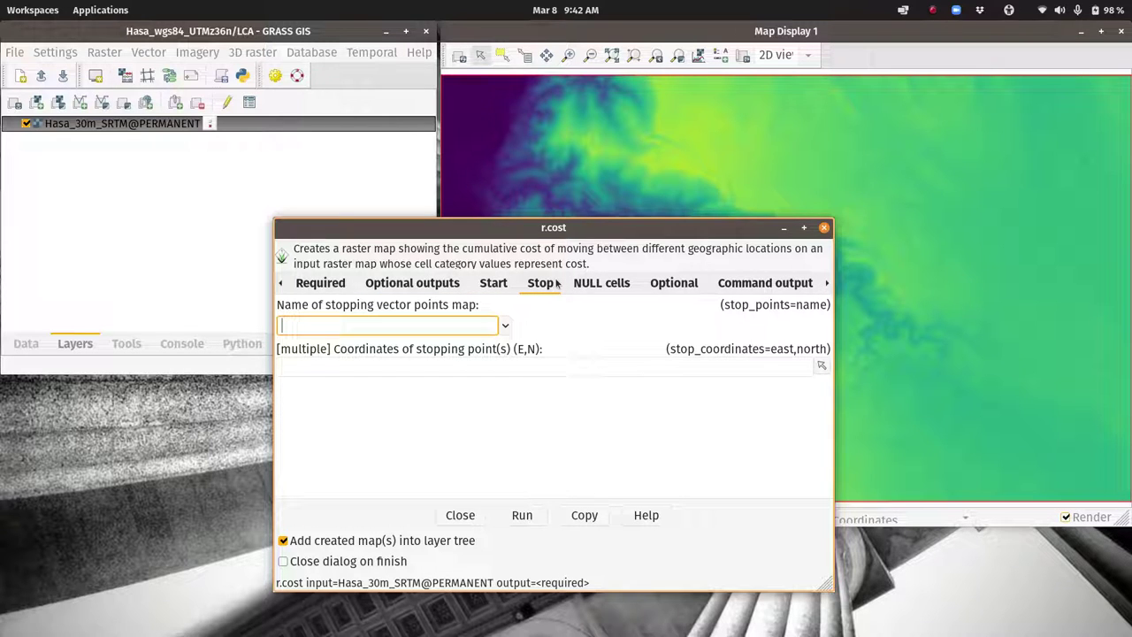
pyautogui.click(319, 283)
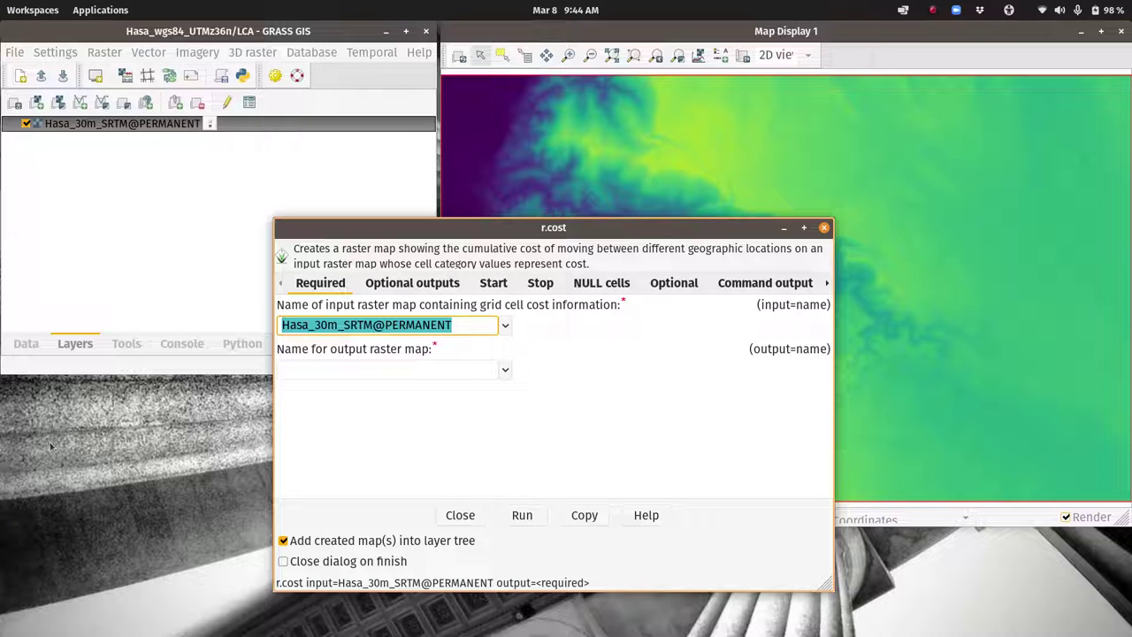
pyautogui.moveTo(9, 558)
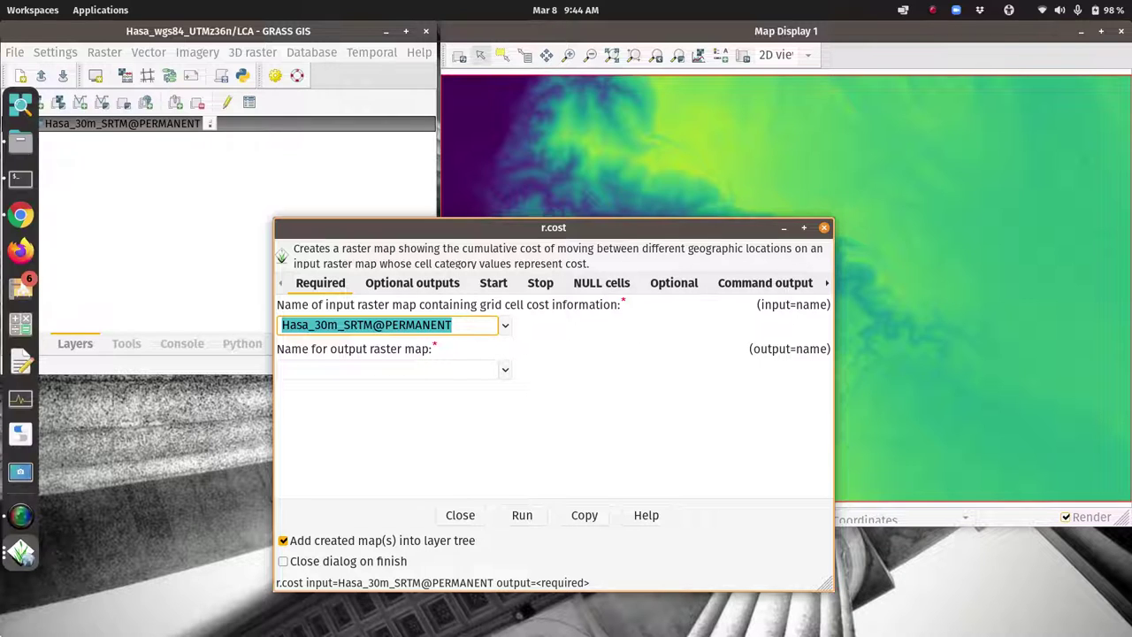
# Launch Calculator and compute 60×60 = 3600 seconds per hour.
pyautogui.click(20, 324)
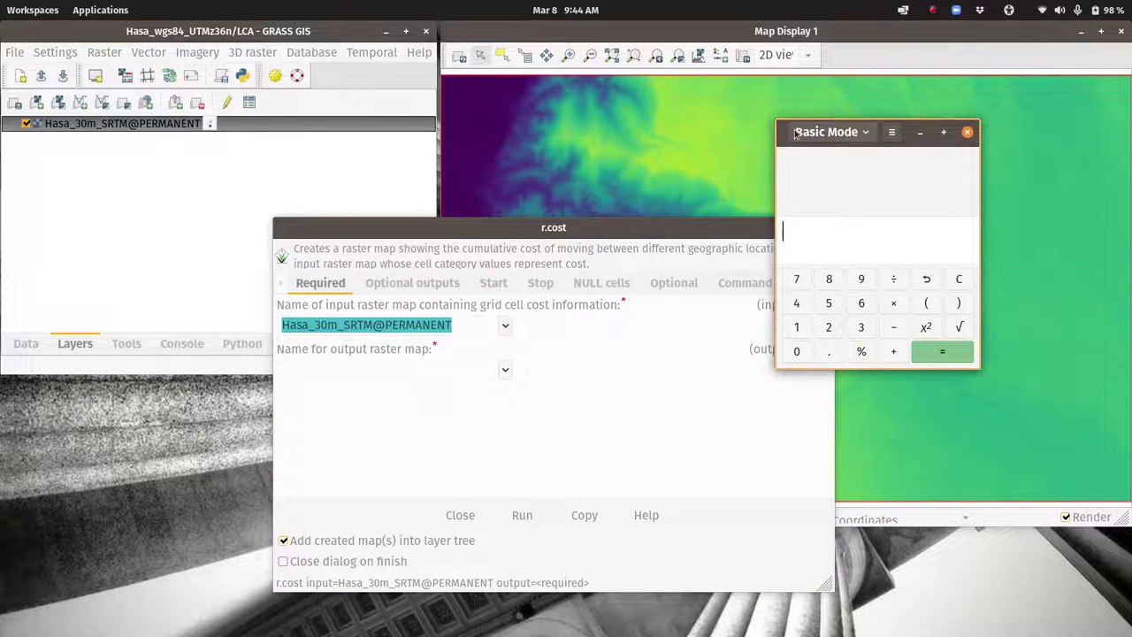
pyautogui.moveTo(795, 133); pyautogui.dragTo(156, 283)
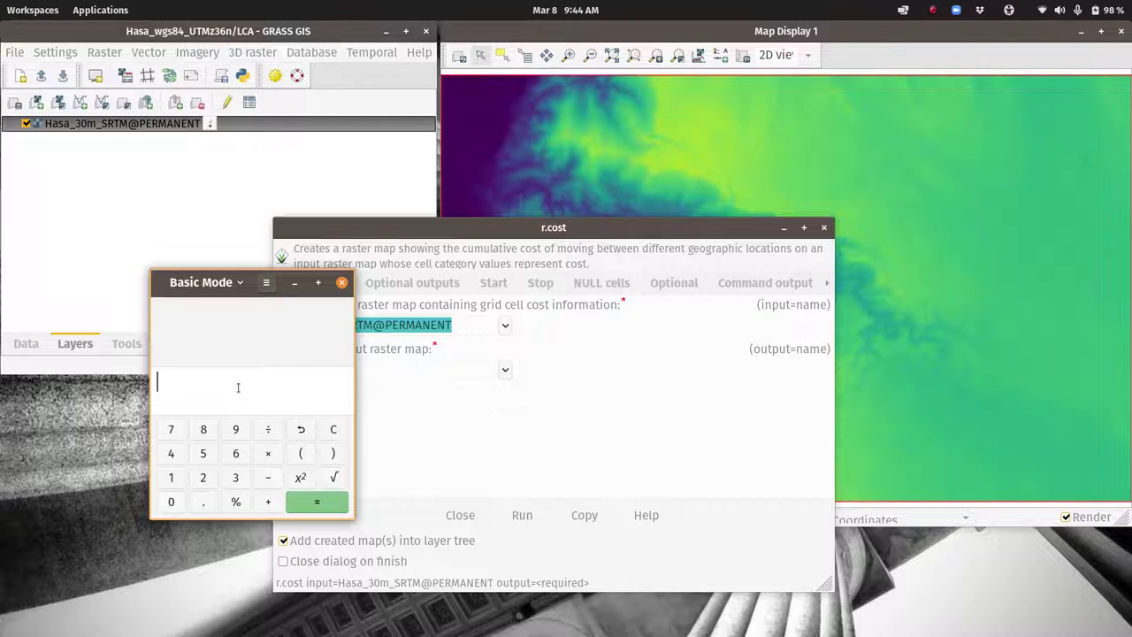
pyautogui.click(235, 455)
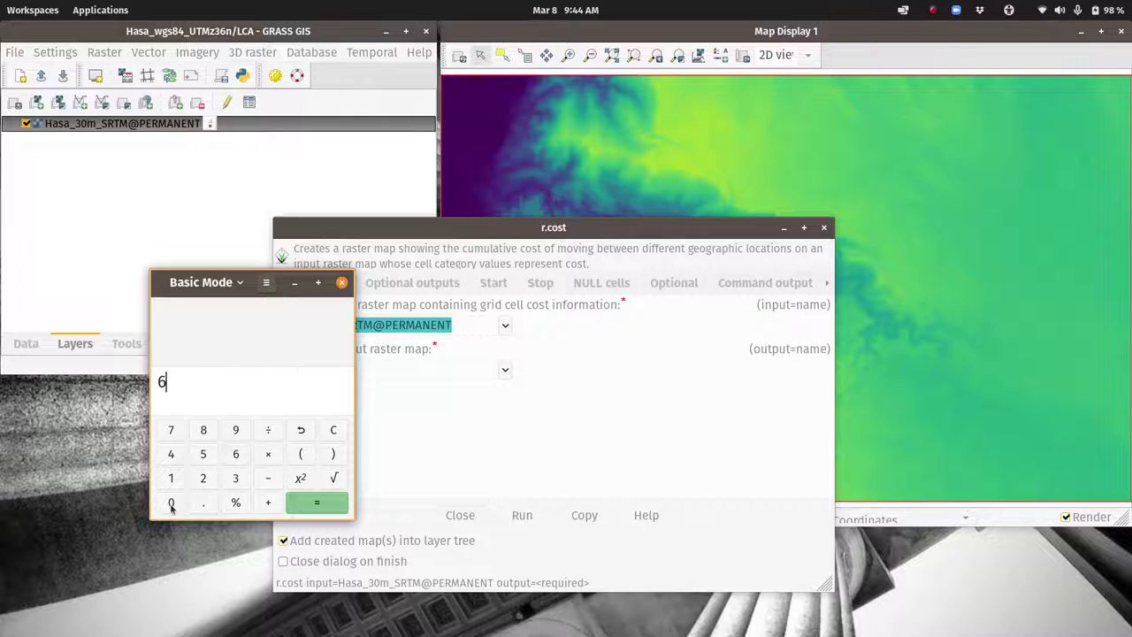
pyautogui.click(172, 504)
pyautogui.click(270, 456)
pyautogui.click(236, 454)
pyautogui.click(171, 504)
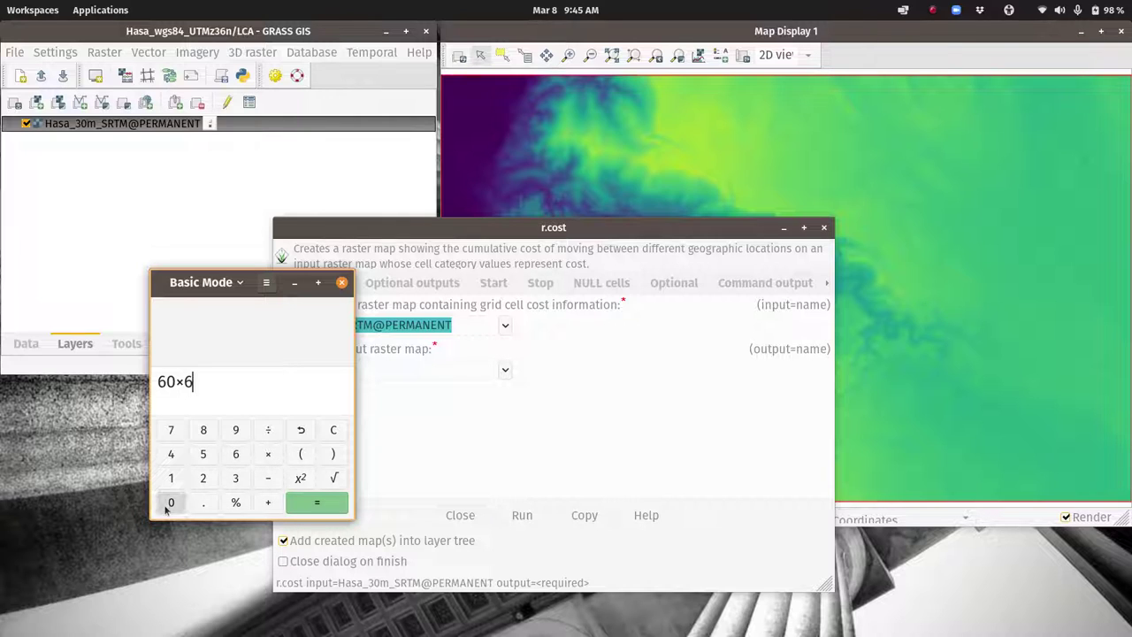
pyautogui.click(310, 506)
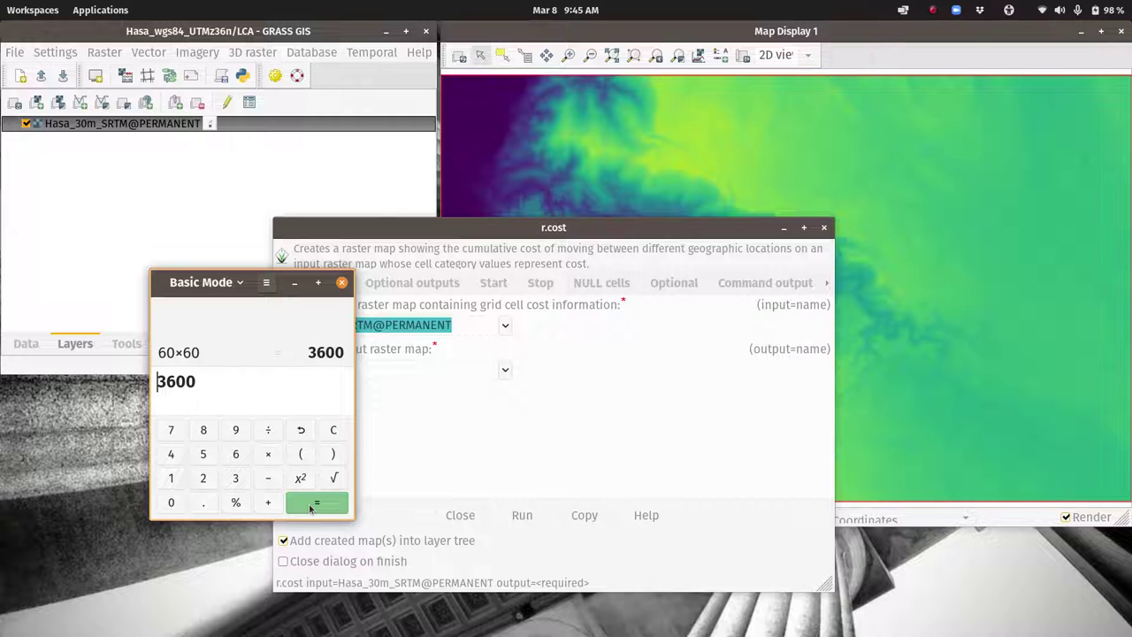
# Compute 5000÷3600 = 1.388888889, then 30÷1.388888889 ≈ 21.6.
pyautogui.write('5000')
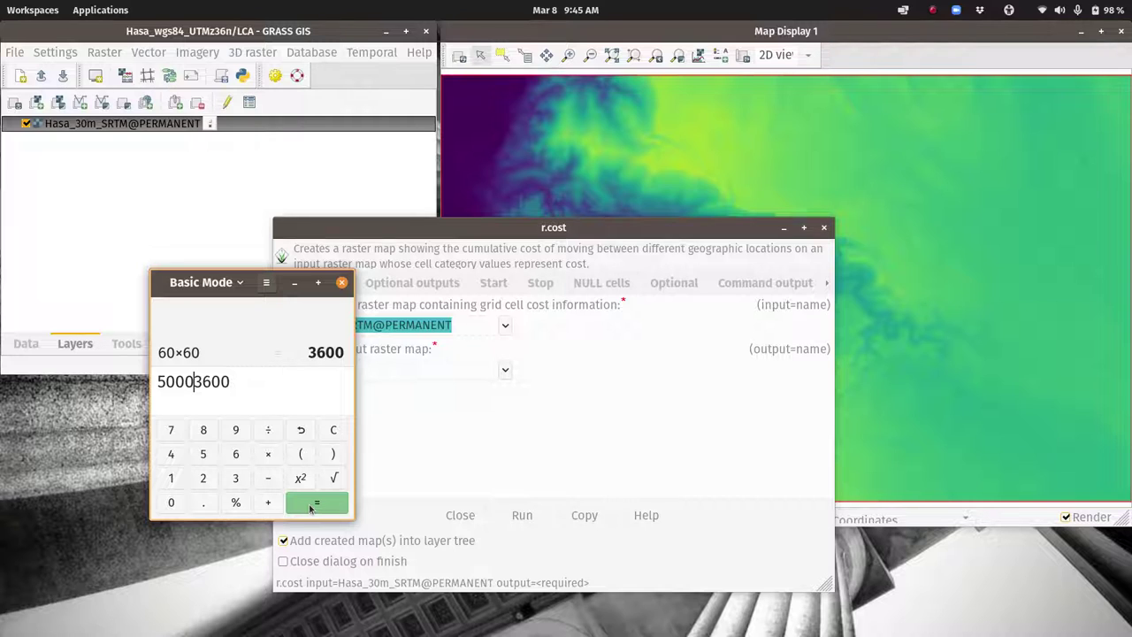
pyautogui.write('/')
pyautogui.click(310, 508)
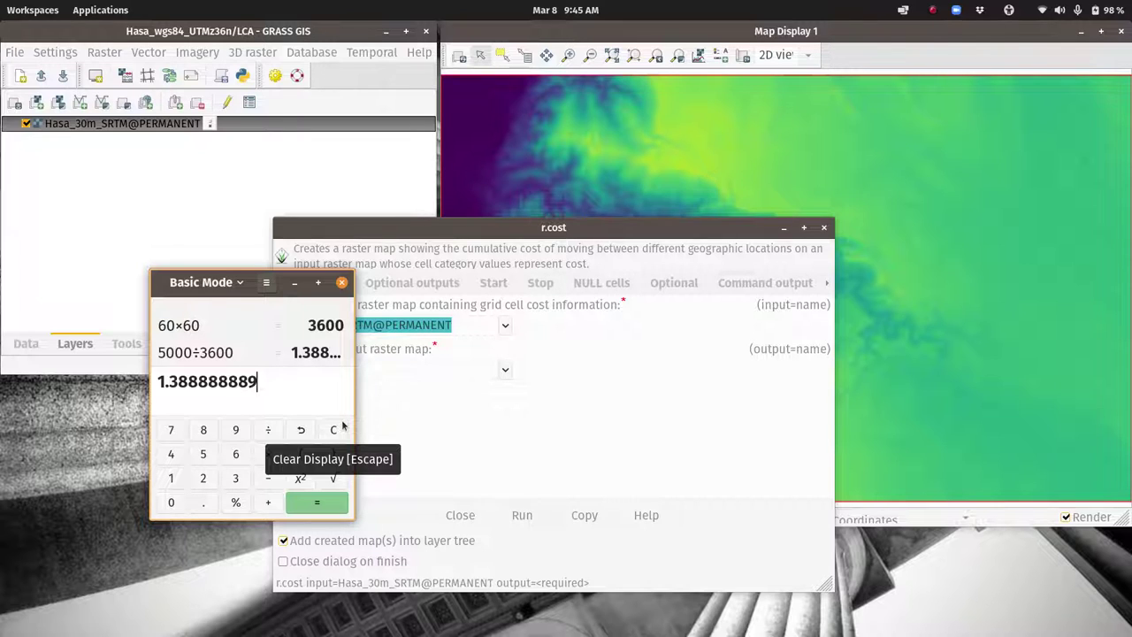
pyautogui.press('Left')
pyautogui.press('Left')
pyautogui.press('Left')
pyautogui.press('Left')
pyautogui.press('Left')
pyautogui.press('Left')
pyautogui.press('Left')
pyautogui.press('Left')
pyautogui.press('Left')
pyautogui.press('Left')
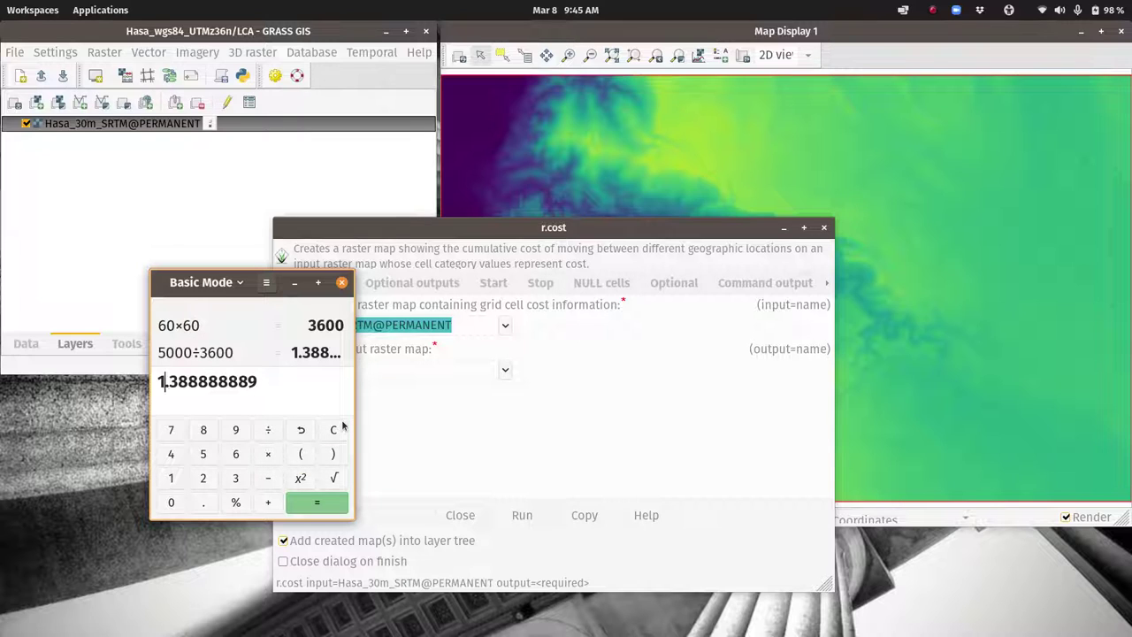
pyautogui.press('Left')
pyautogui.write('30')
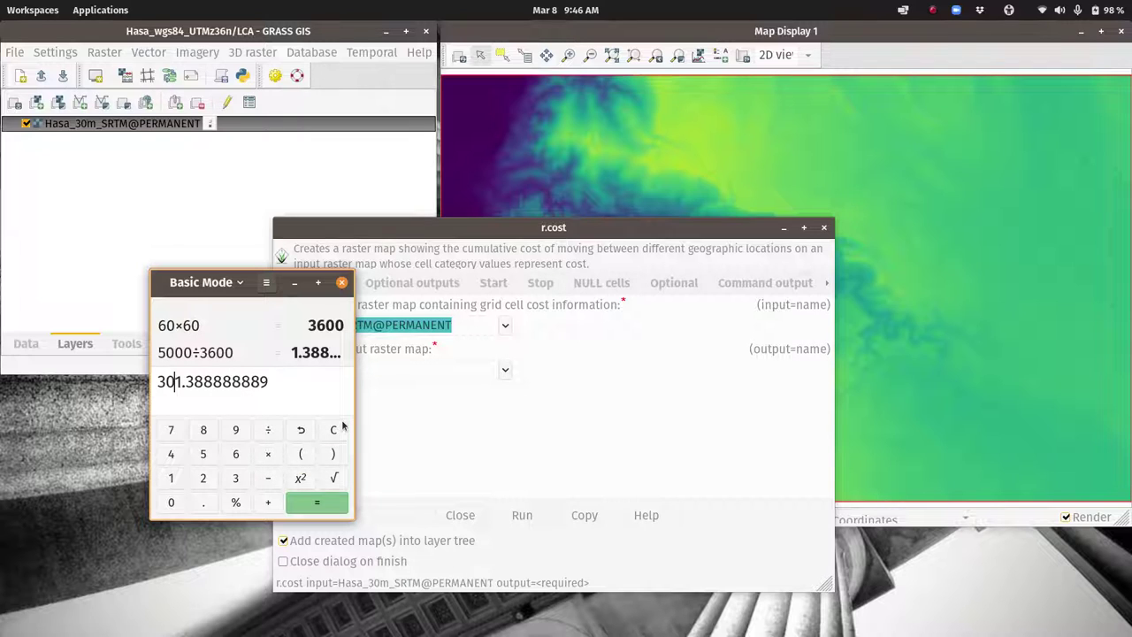
pyautogui.write('/')
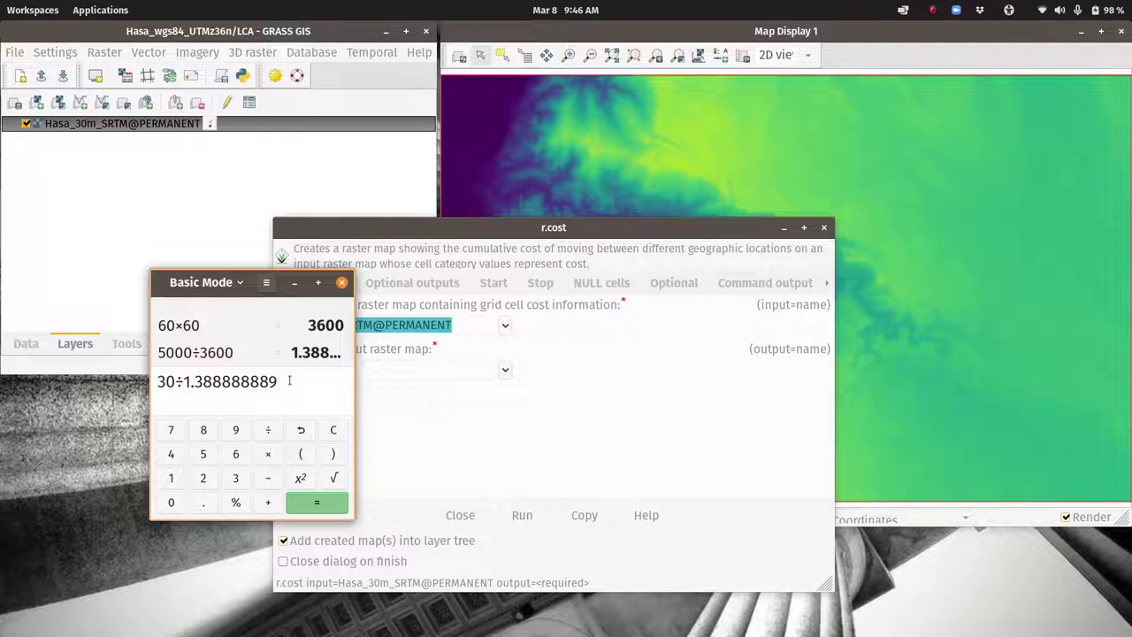
pyautogui.press('Return')
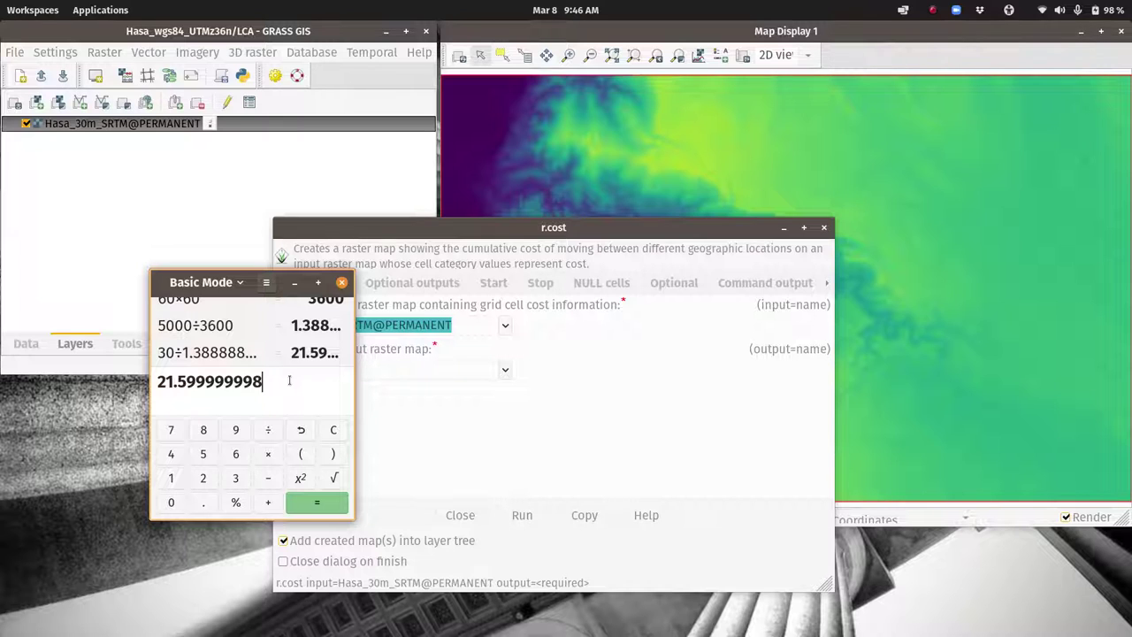
# Compute 1000÷3600 = 0.277777778 and 30÷0.277777778 ≈ 108, then close Calculator.
pyautogui.press('BackSpace')
pyautogui.press('BackSpace')
pyautogui.press('BackSpace')
pyautogui.press('BackSpace')
pyautogui.press('BackSpace')
pyautogui.press('BackSpace')
pyautogui.press('BackSpace')
pyautogui.press('BackSpace')
pyautogui.press('BackSpace')
pyautogui.press('BackSpace')
pyautogui.press('BackSpace')
pyautogui.press('BackSpace')
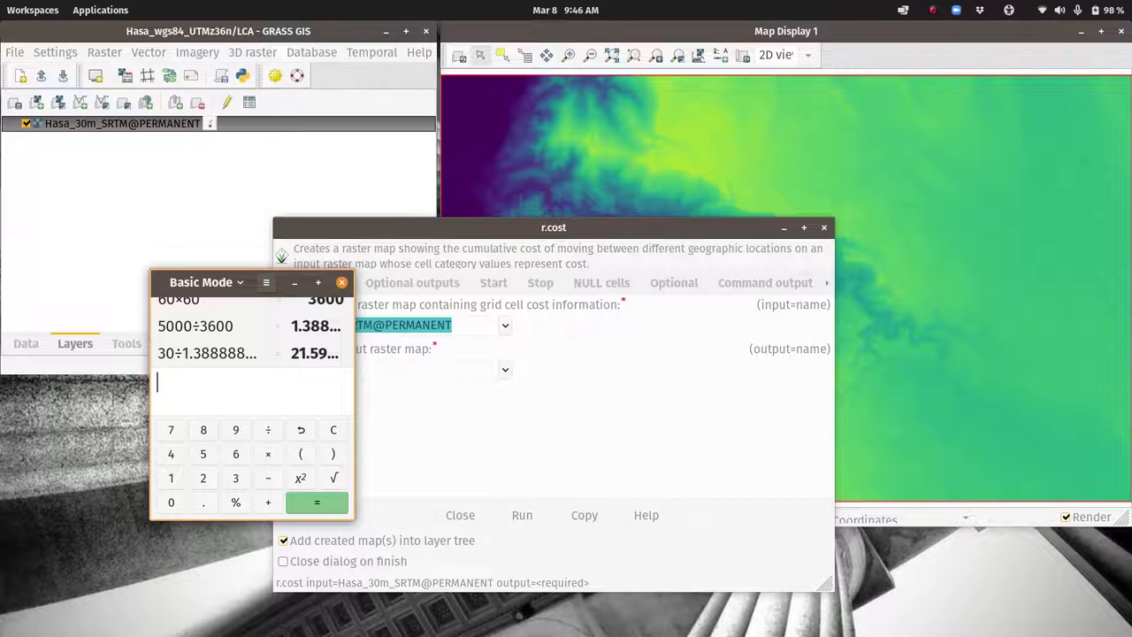
pyautogui.write('1000')
pyautogui.write('/')
pyautogui.write('3')
pyautogui.write('600')
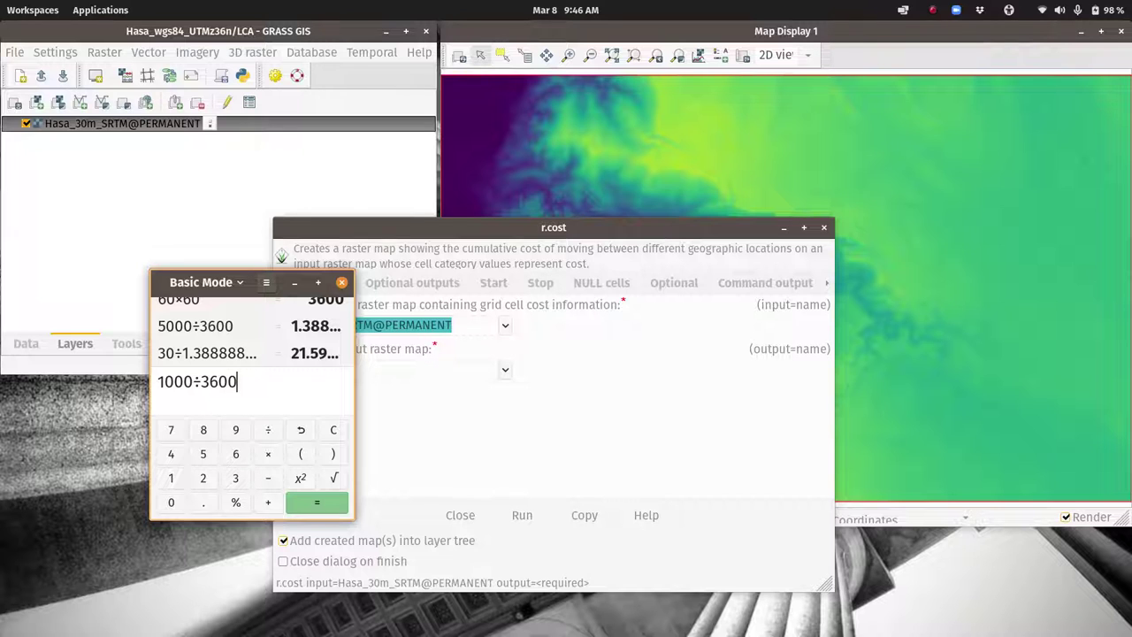
pyautogui.press('Return')
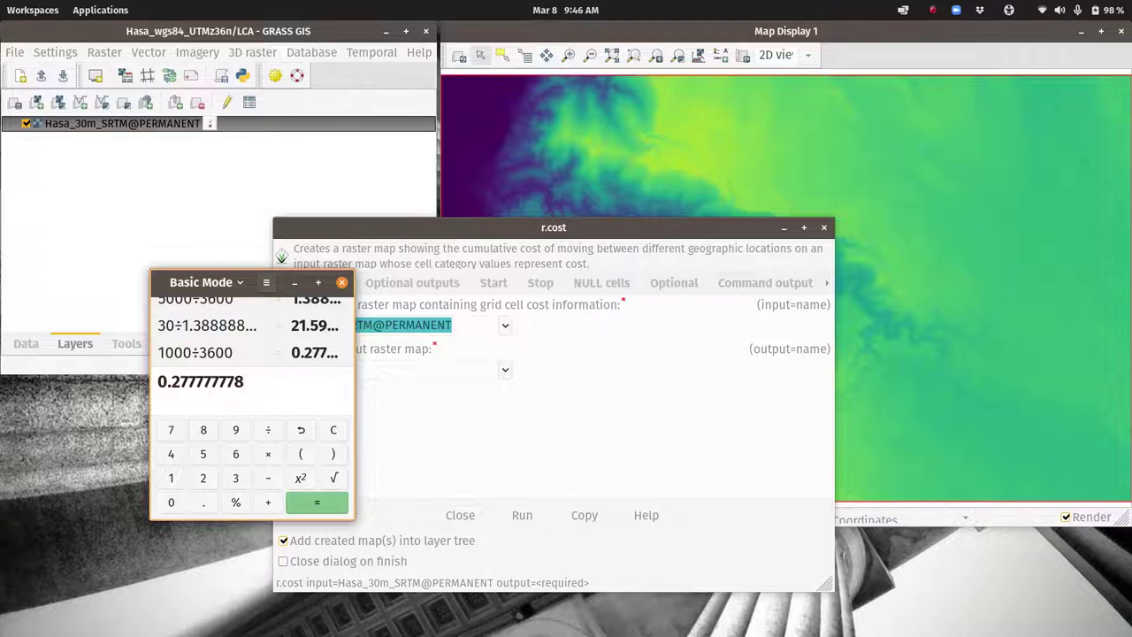
pyautogui.press('Left')
pyautogui.press('Left')
pyautogui.press('Left')
pyautogui.press('Left')
pyautogui.press('Left')
pyautogui.press('Left')
pyautogui.press('Left')
pyautogui.press('Left')
pyautogui.press('Left')
pyautogui.press('Left')
pyautogui.press('Left')
pyautogui.write('30÷')
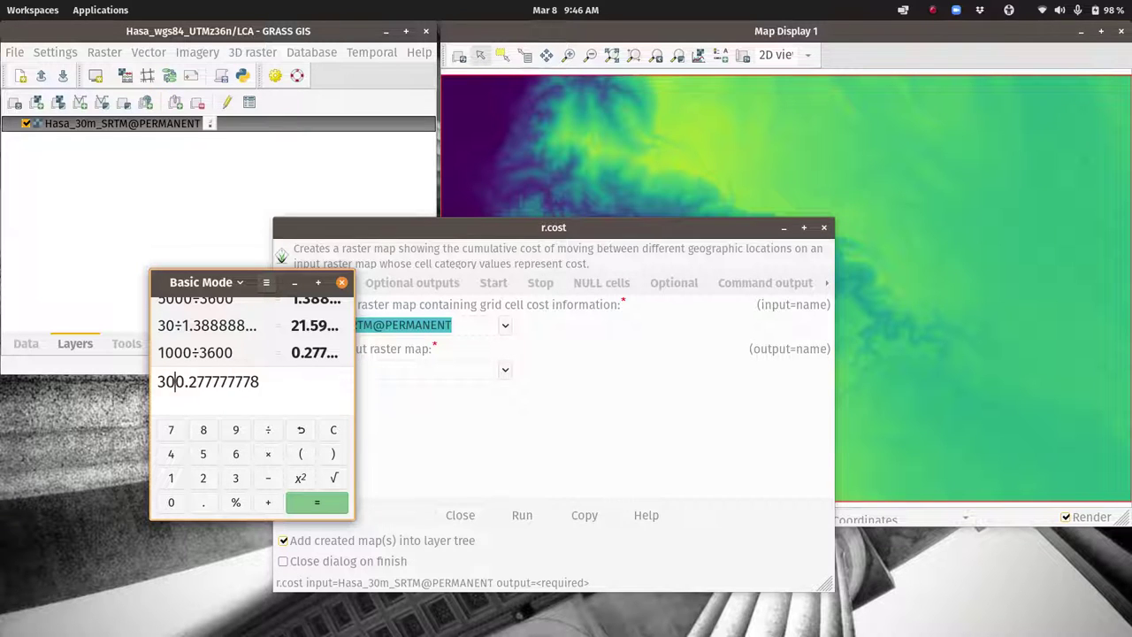
pyautogui.press('Return')
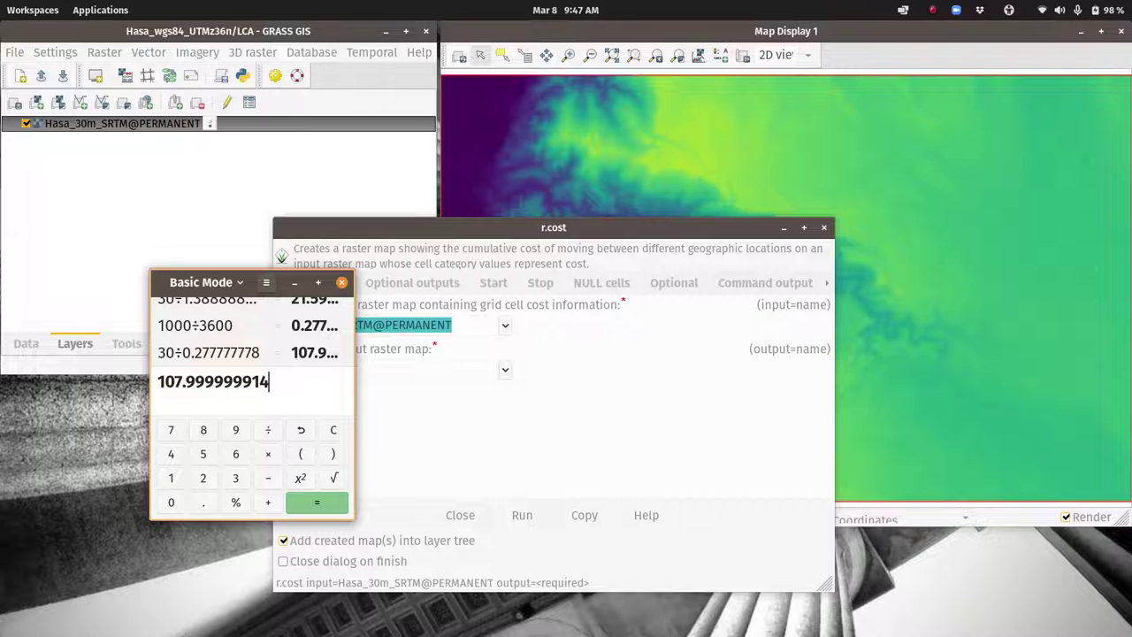
pyautogui.click(342, 282)
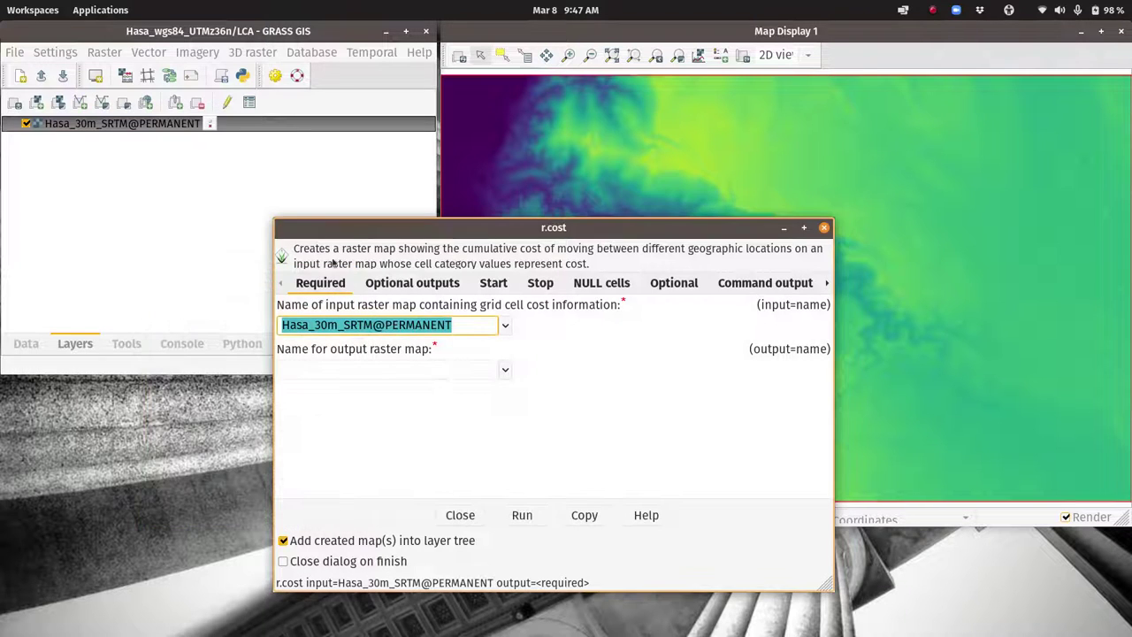
pyautogui.click(104, 53)
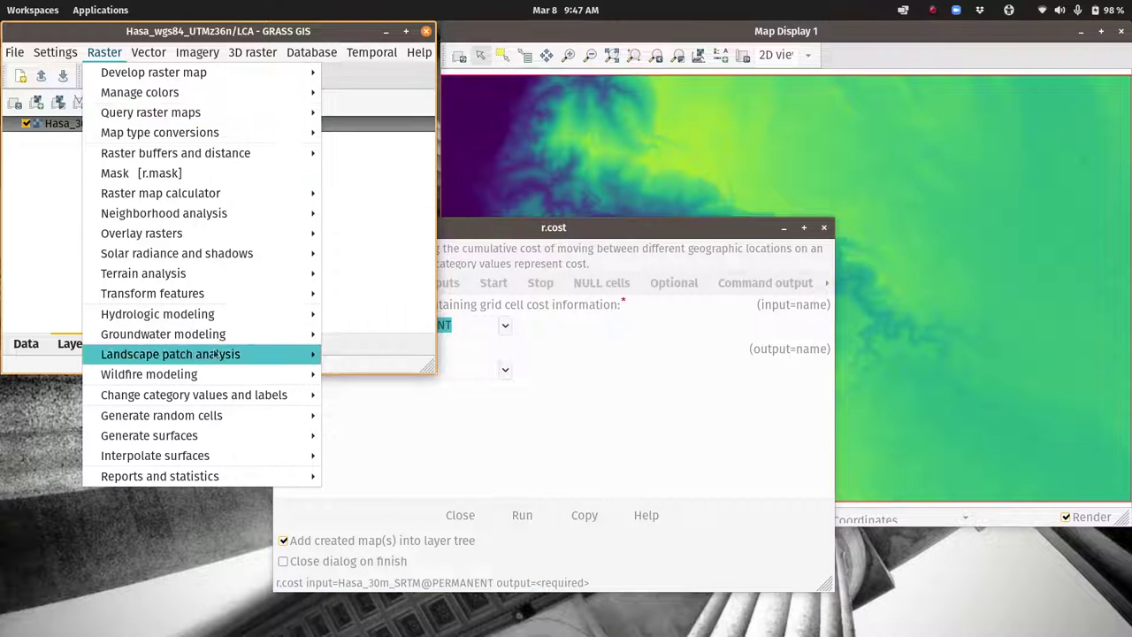
pyautogui.moveTo(228, 399)
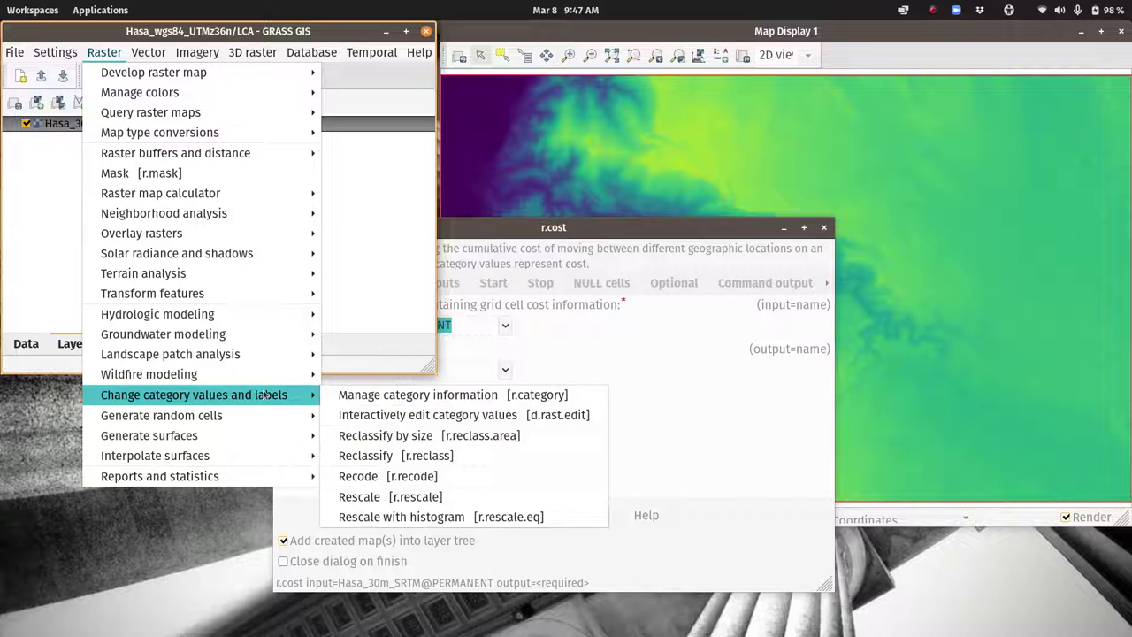
pyautogui.click(397, 459)
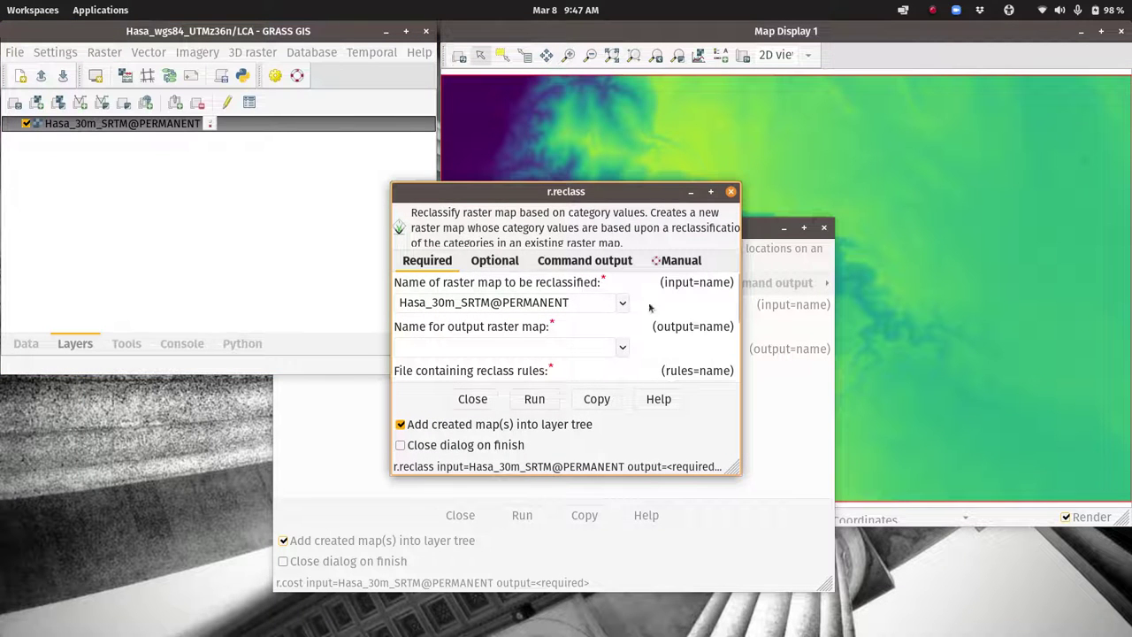
pyautogui.moveTo(604, 194); pyautogui.dragTo(469, 128)
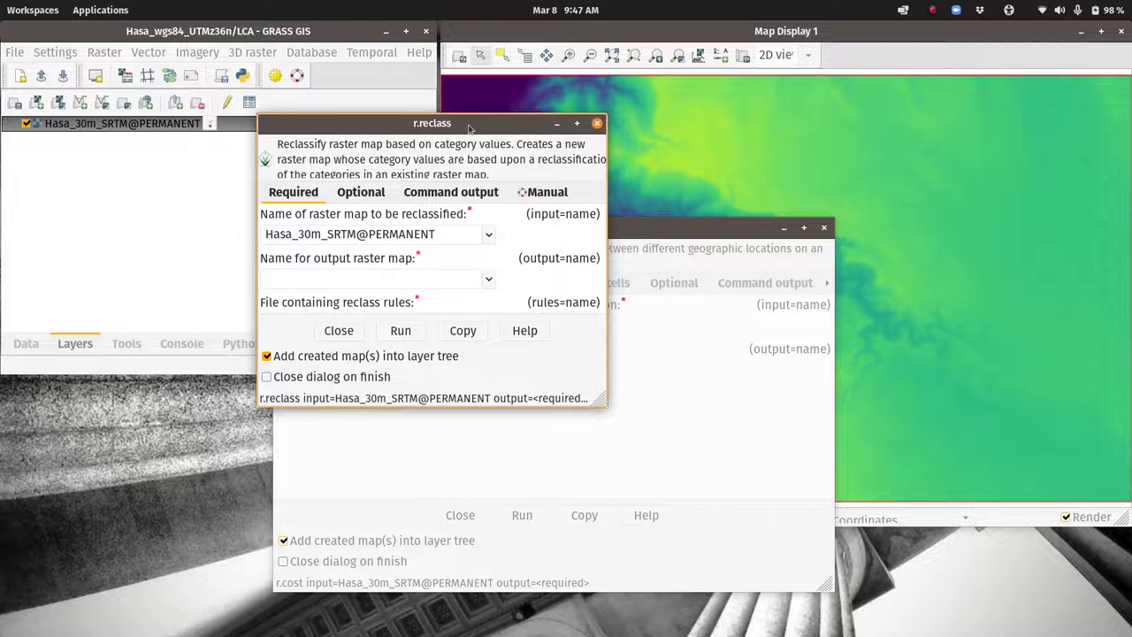
pyautogui.moveTo(604, 404); pyautogui.dragTo(729, 541)
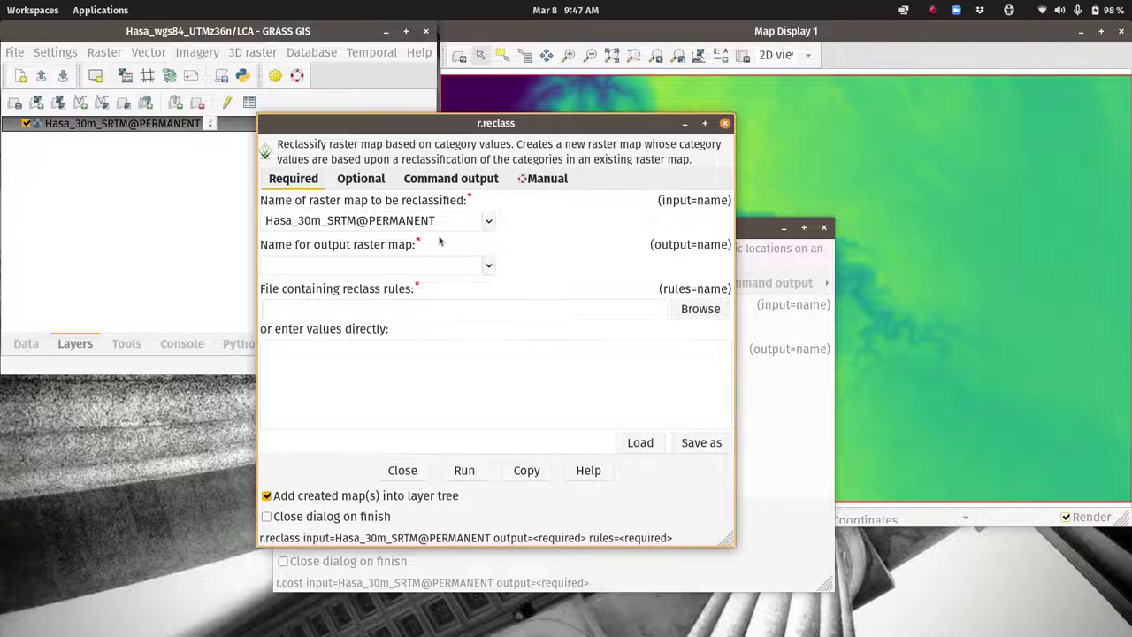
pyautogui.click(539, 182)
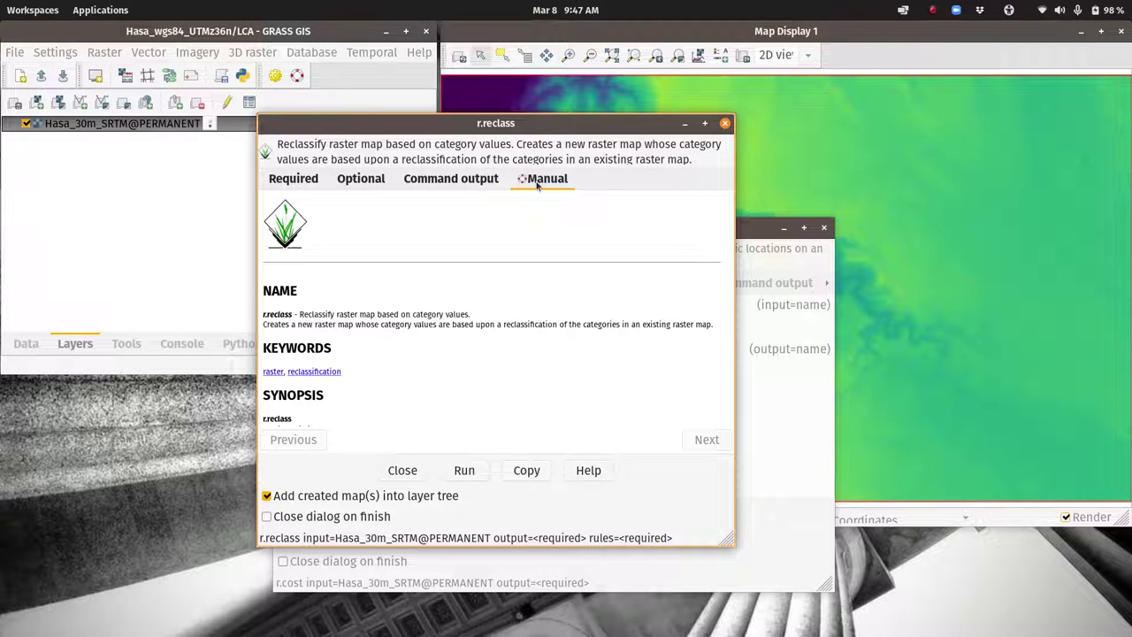
pyautogui.scroll(-5, 425, 345)
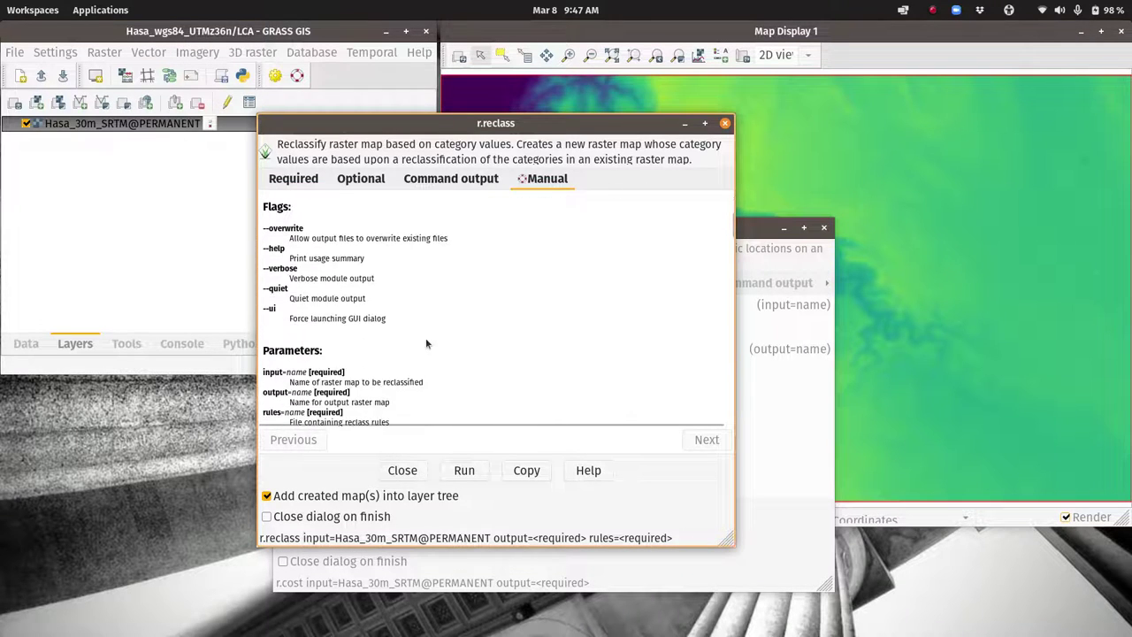
pyautogui.scroll(-5, 425, 341)
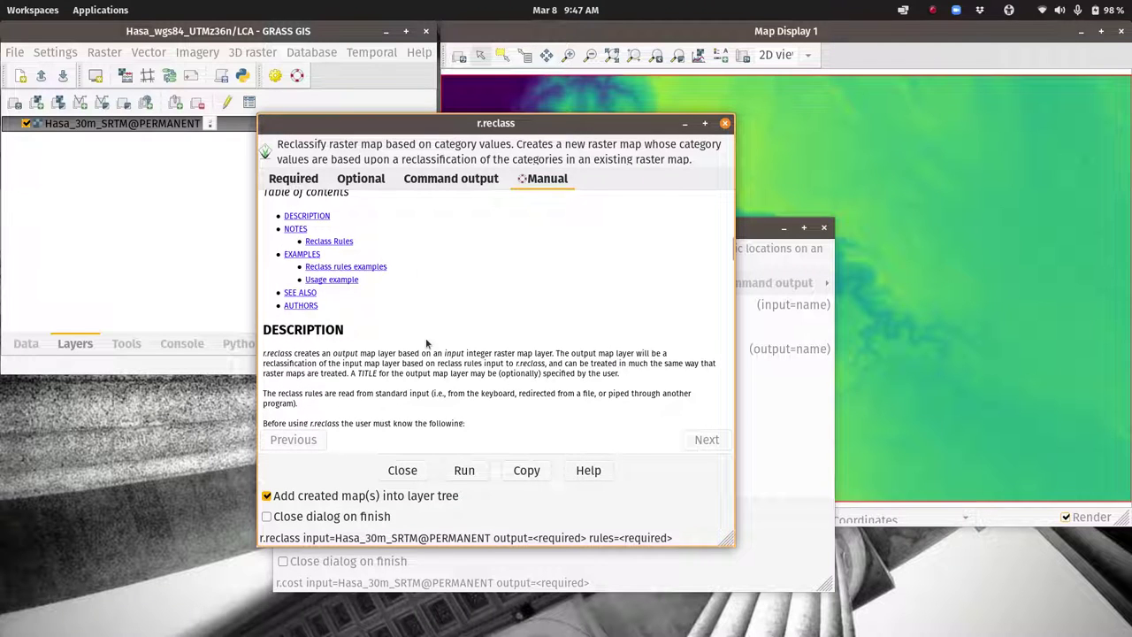
pyautogui.scroll(-1, 425, 344)
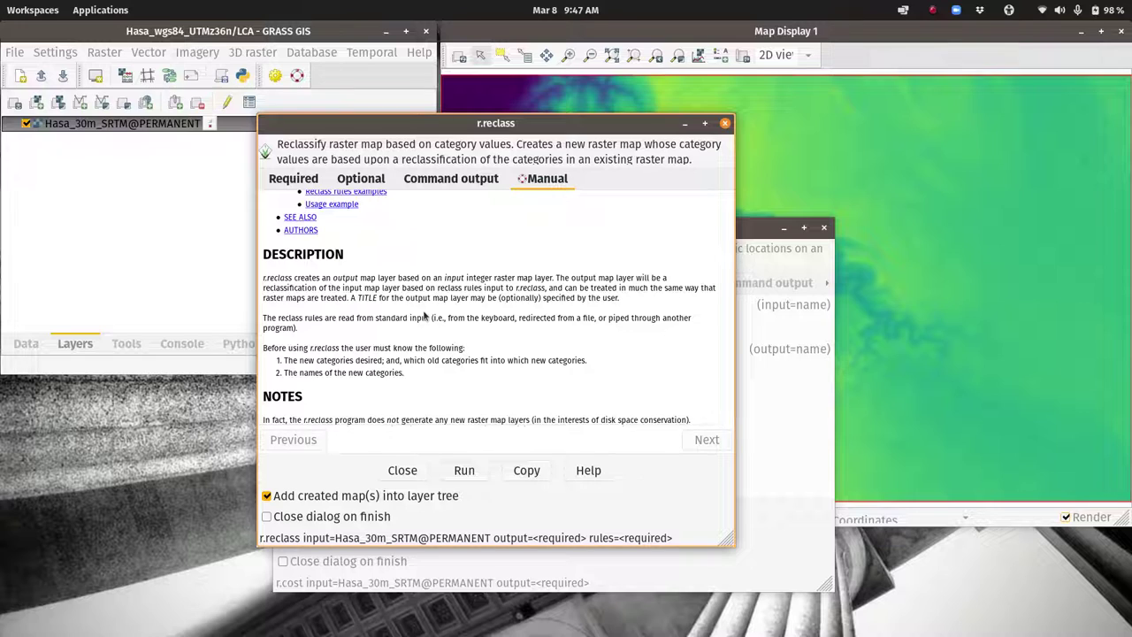
pyautogui.scroll(-2, 425, 317)
pyautogui.scroll(-15, 426, 316)
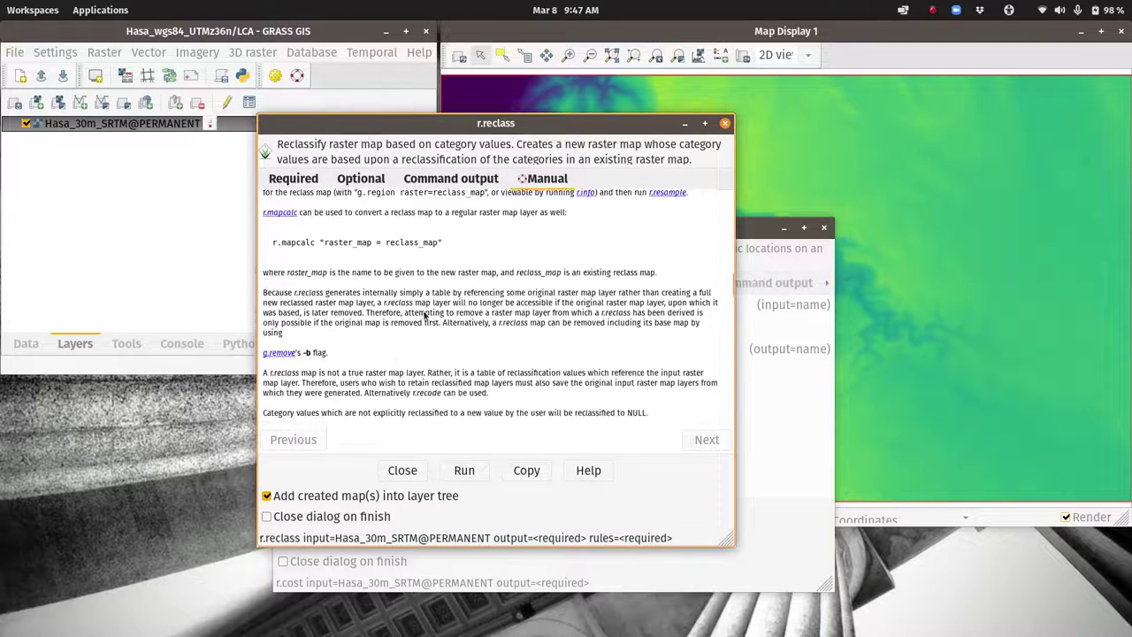
pyautogui.scroll(-12, 425, 315)
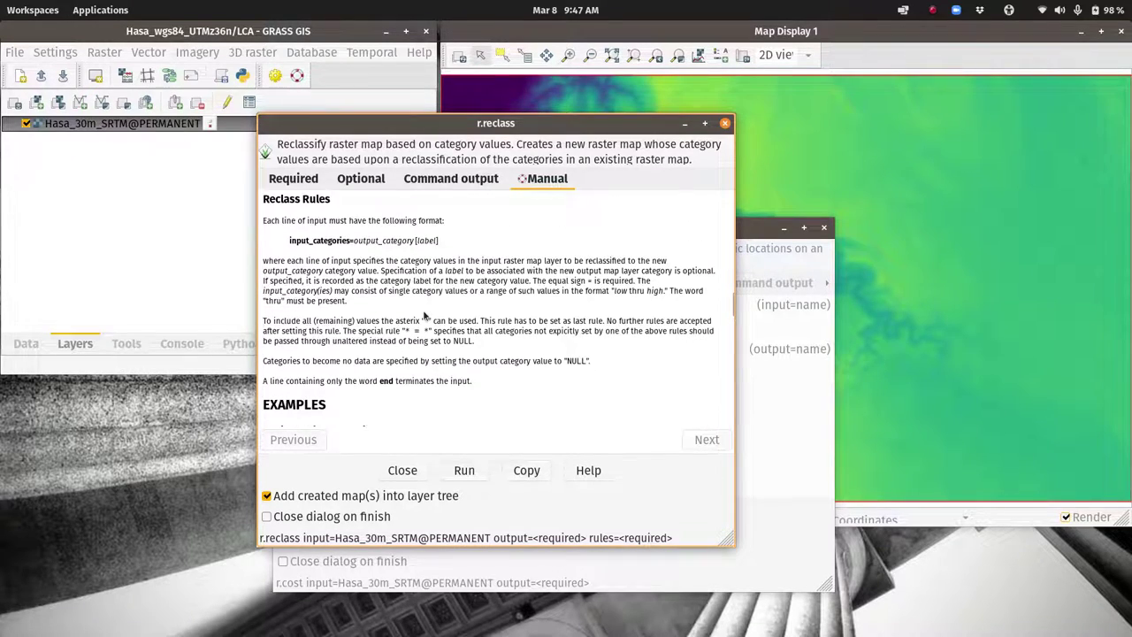
pyautogui.scroll(-6, 423, 315)
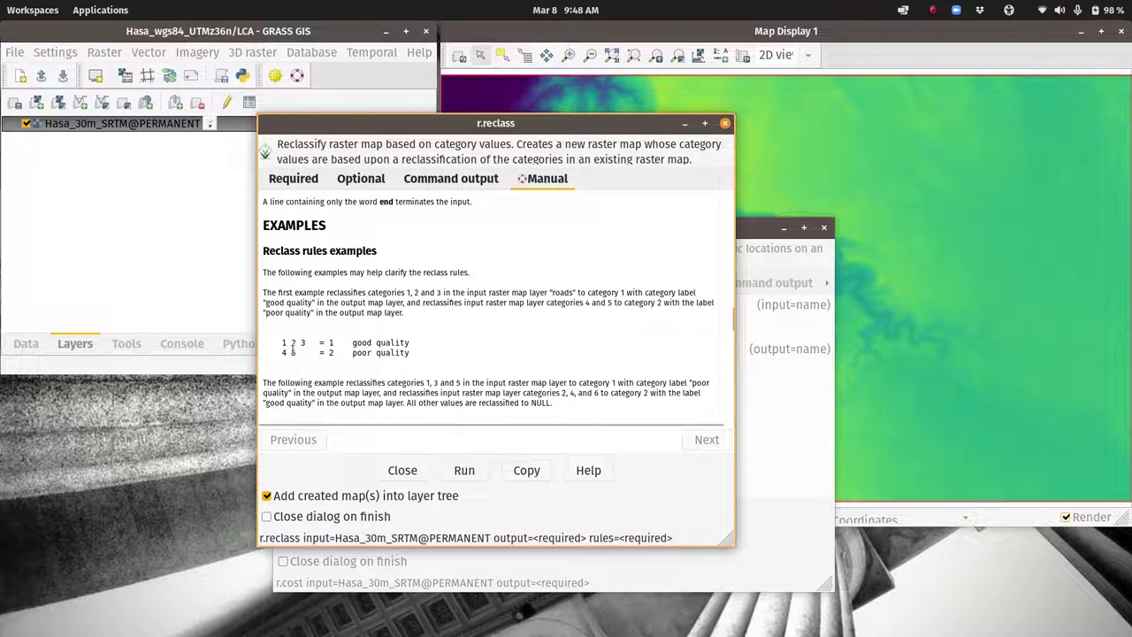
pyautogui.scroll(-5, 353, 336)
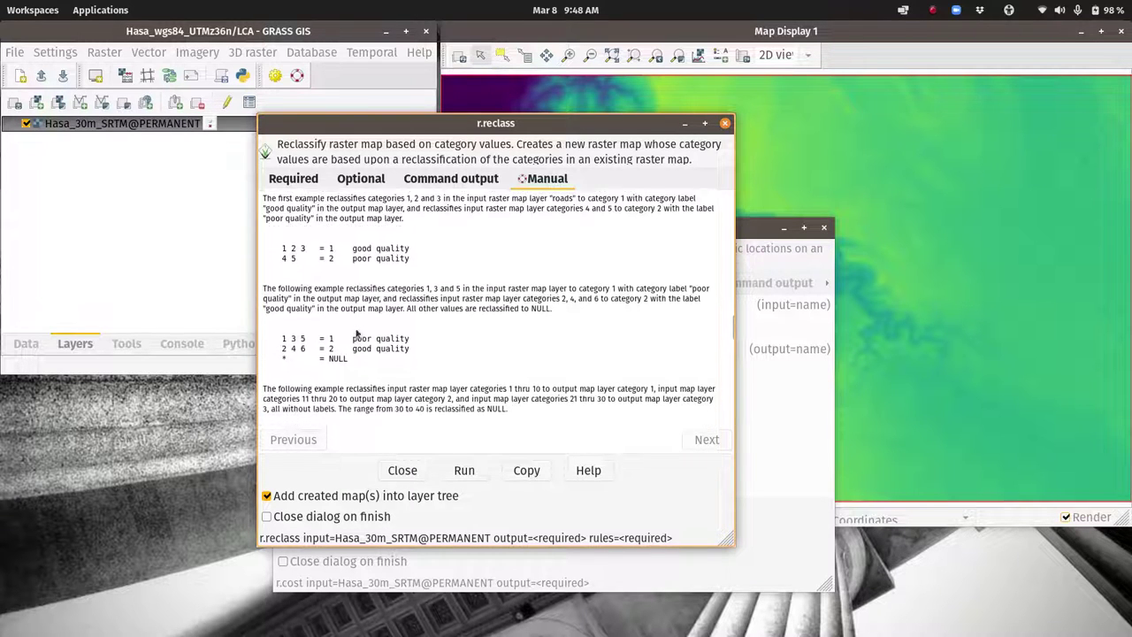
pyautogui.scroll(-6, 356, 334)
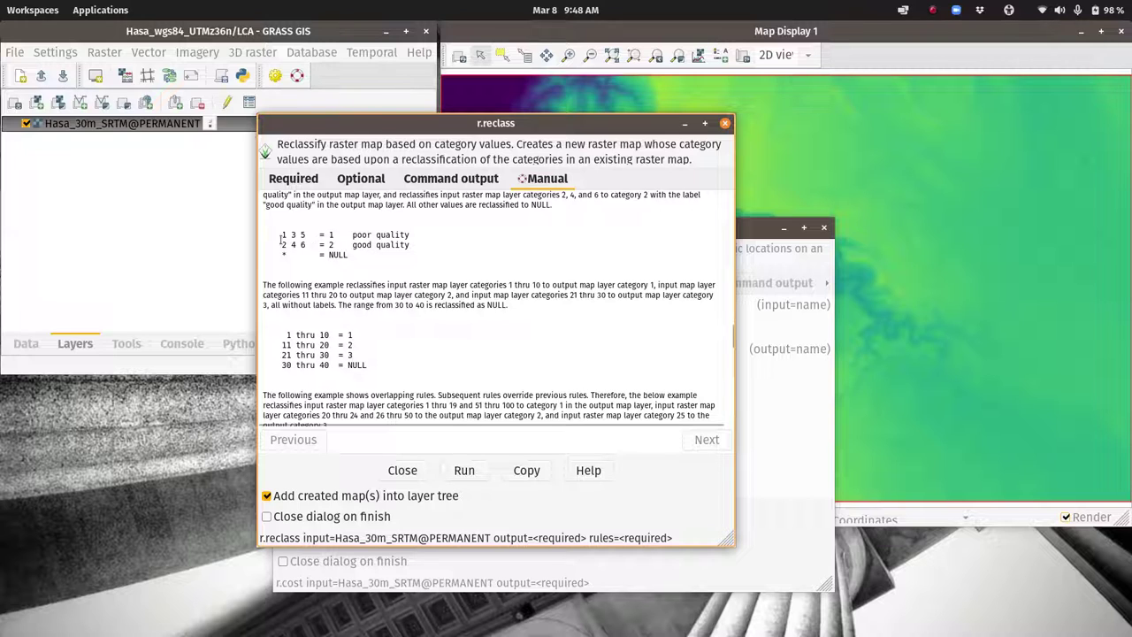
pyautogui.scroll(-1, 336, 330)
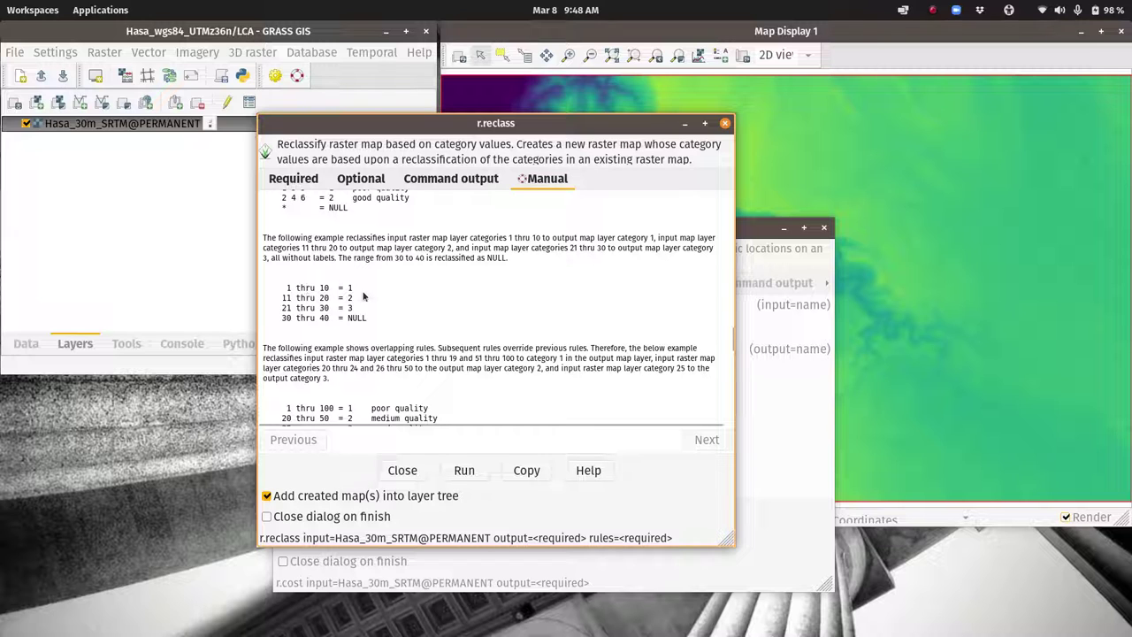
pyautogui.scroll(-1, 363, 297)
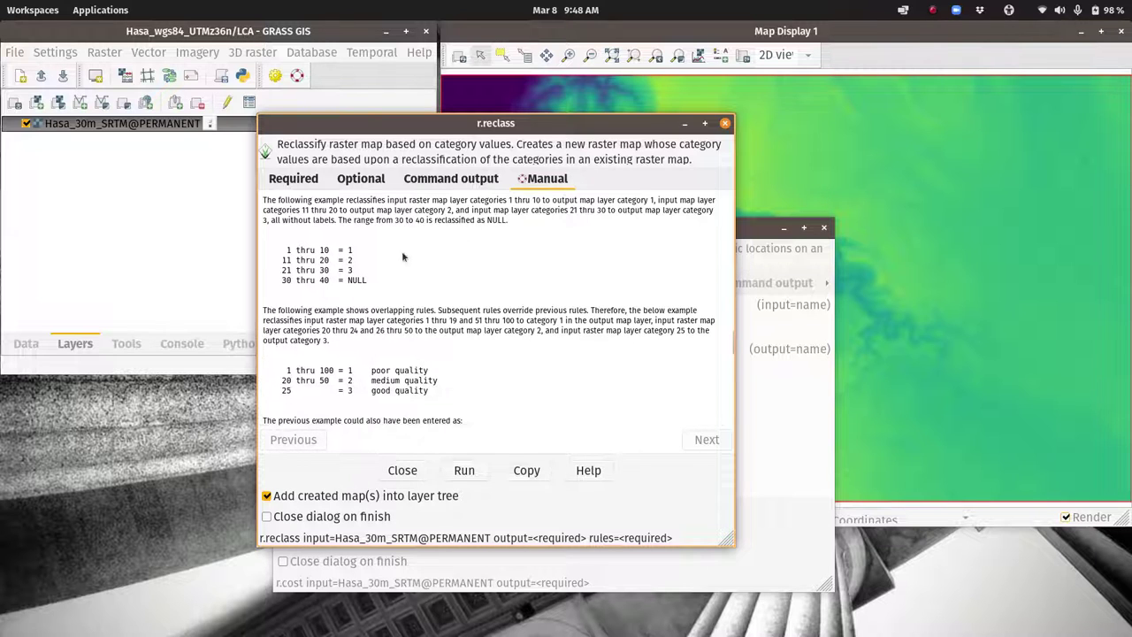
pyautogui.click(723, 125)
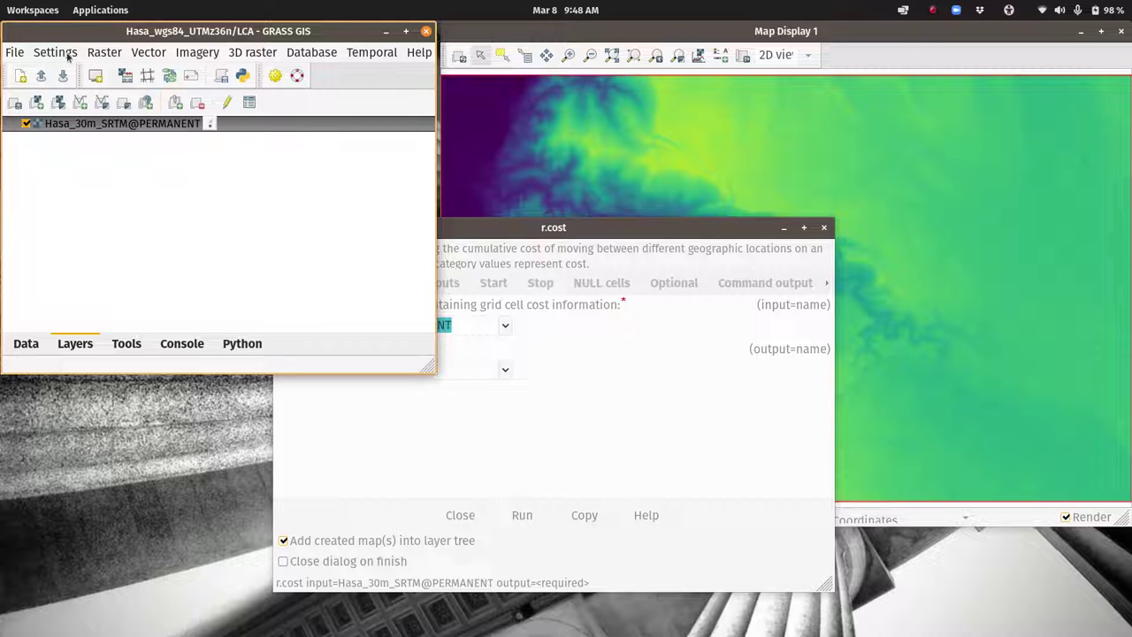
# Open Raster > Change category values and labels > Recode and enlarge the r.recode window.
pyautogui.click(99, 54)
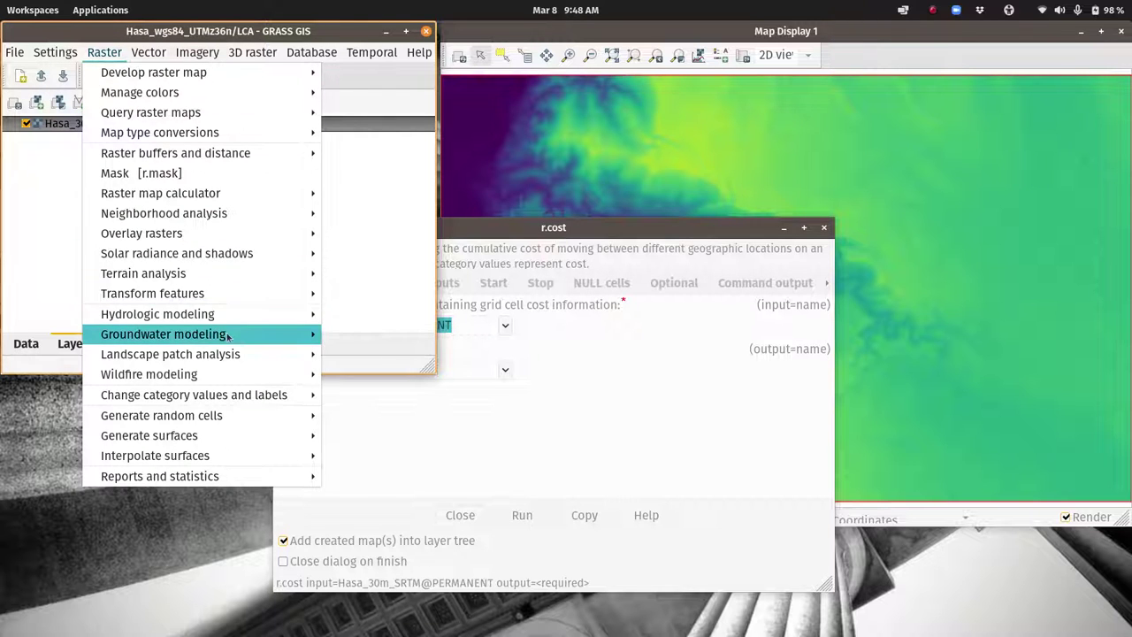
pyautogui.moveTo(239, 400)
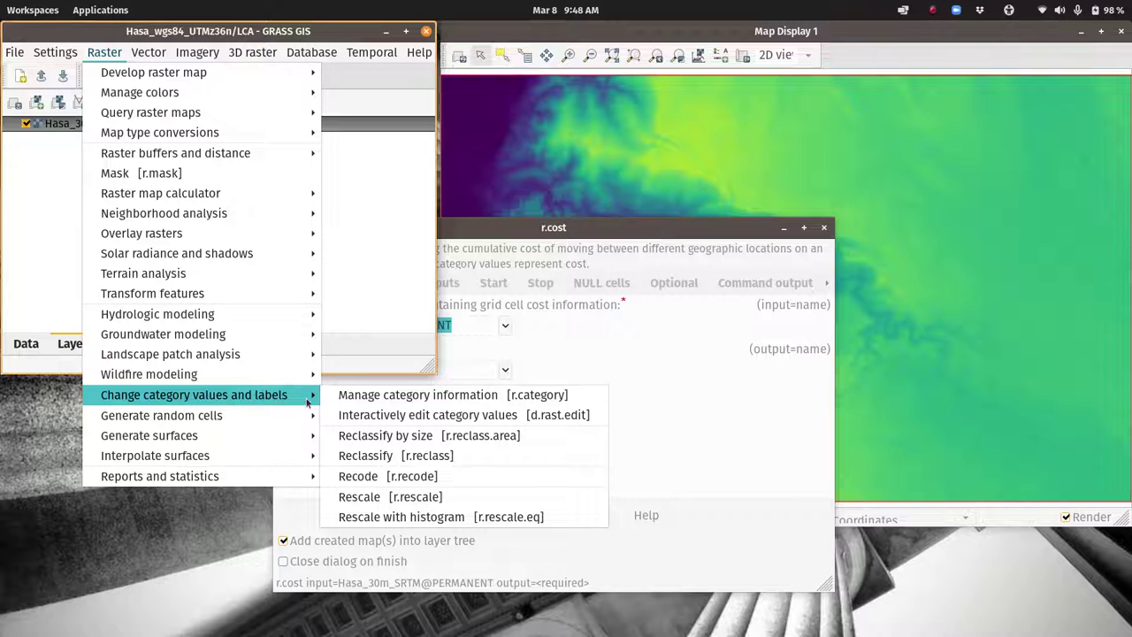
pyautogui.click(415, 480)
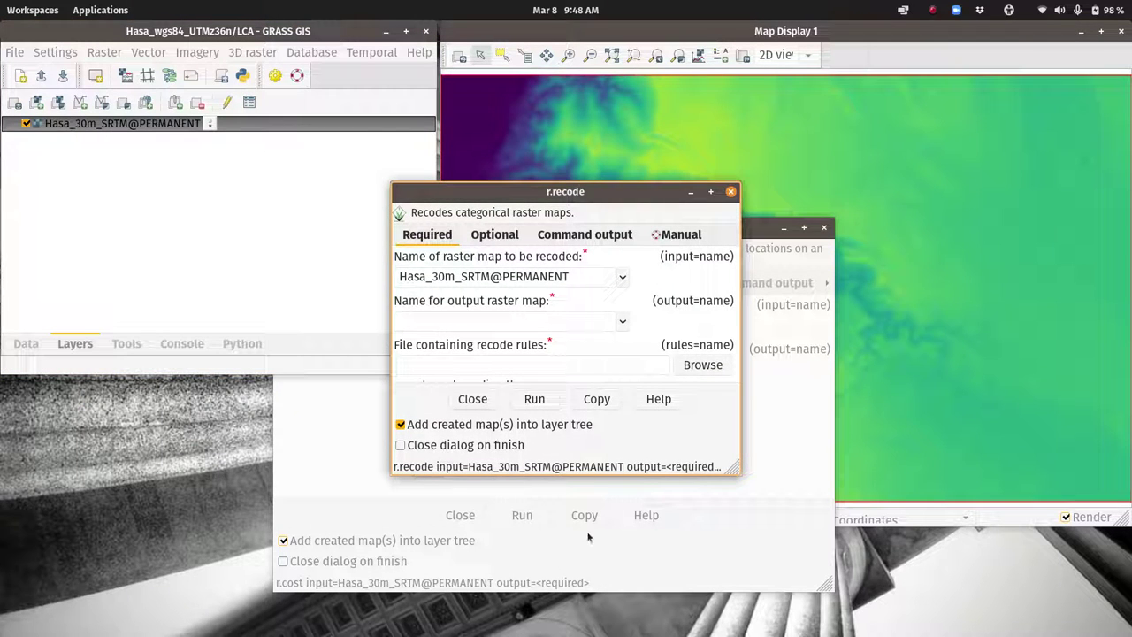
pyautogui.moveTo(738, 471); pyautogui.dragTo(952, 583)
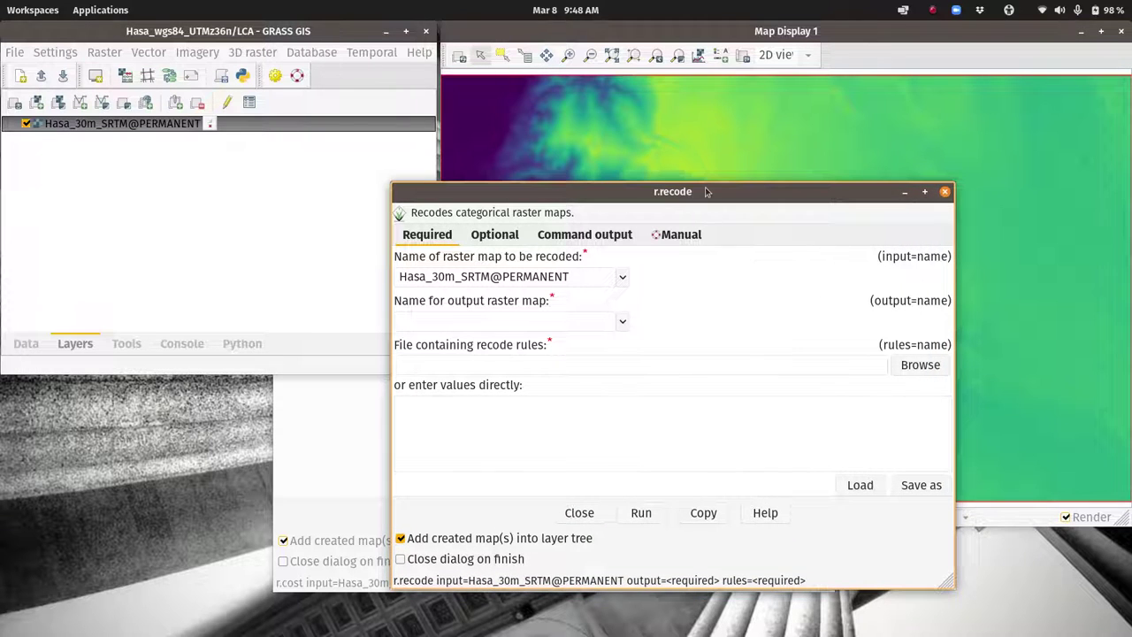
pyautogui.moveTo(694, 184); pyautogui.dragTo(487, 140)
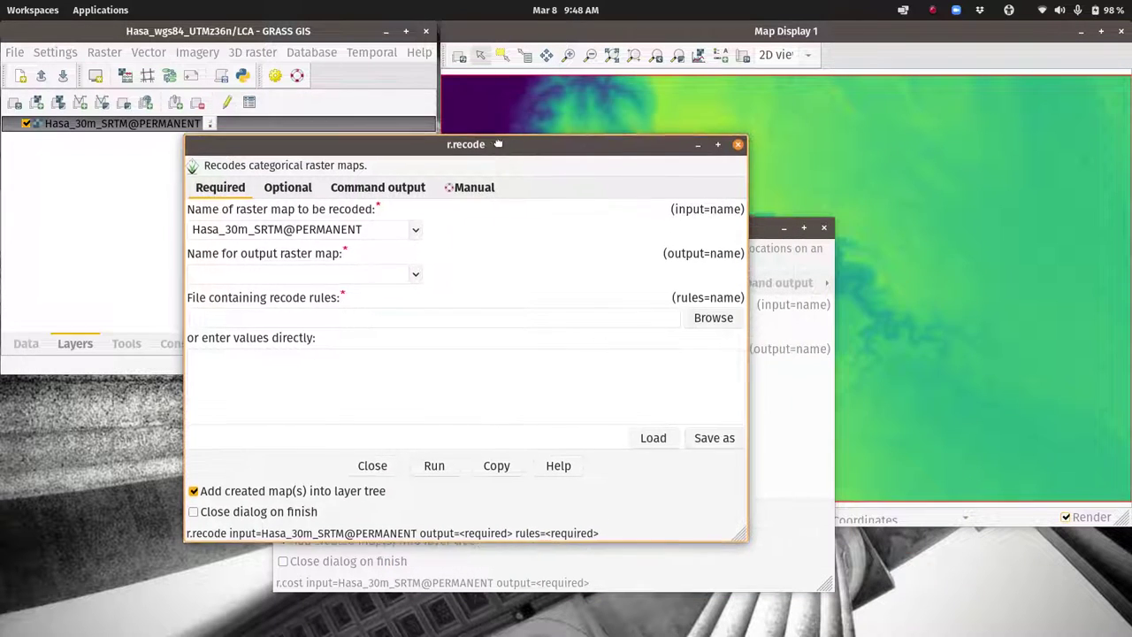
# Read the r.recode Manual tab's recode rule examples.
pyautogui.click(475, 191)
pyautogui.scroll(-5, 388, 318)
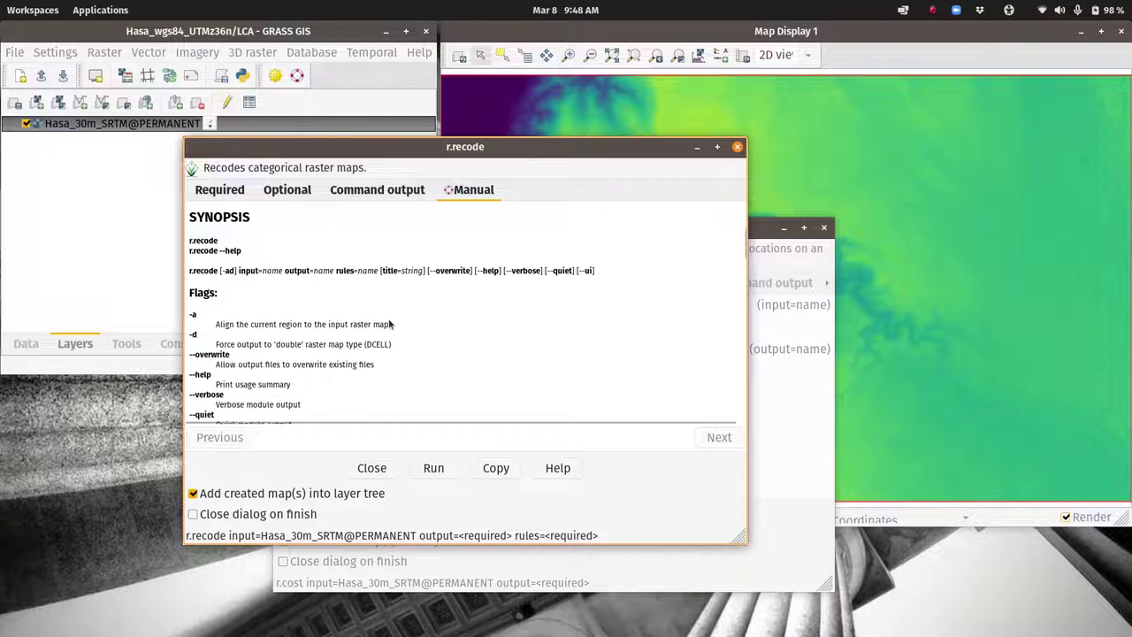
pyautogui.scroll(-10, 389, 318)
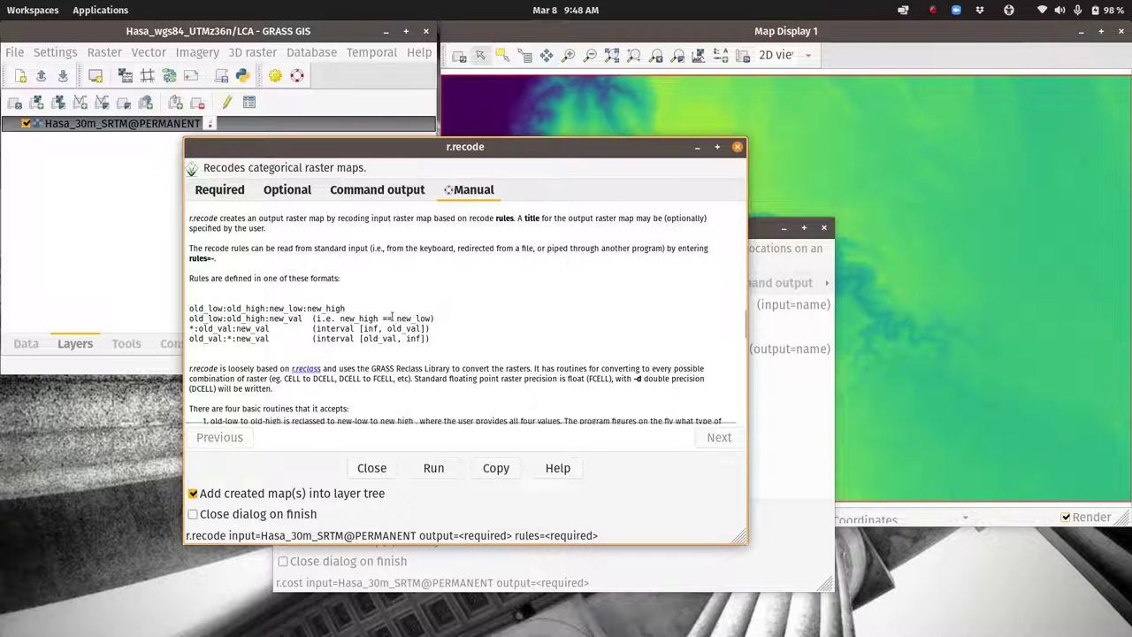
pyautogui.scroll(-10, 391, 316)
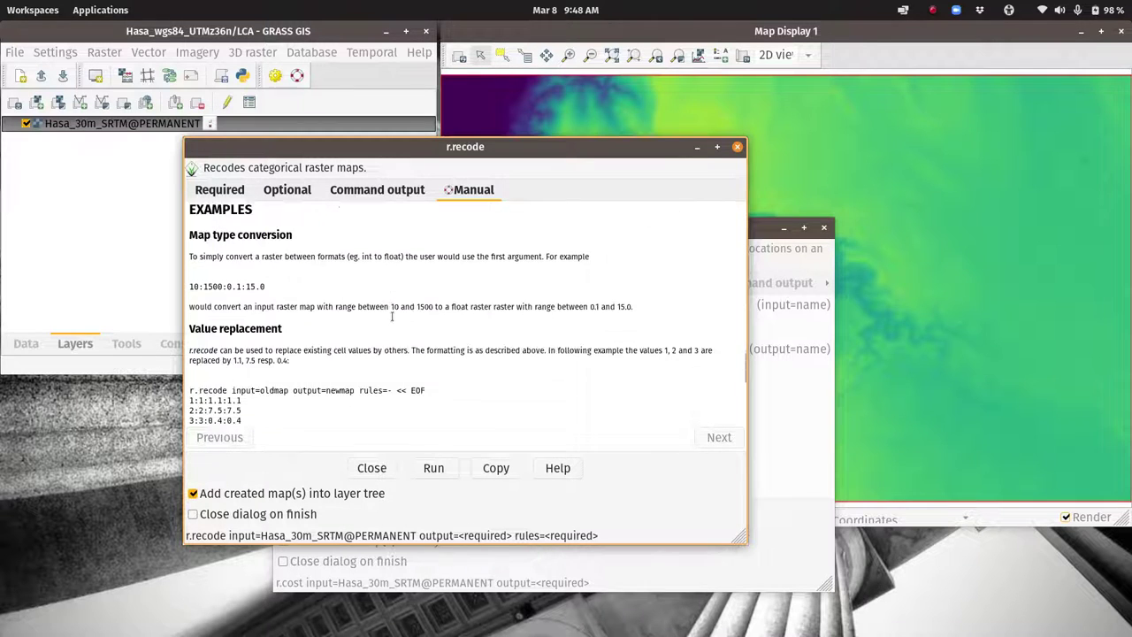
pyautogui.scroll(-10, 391, 315)
pyautogui.scroll(8, 392, 316)
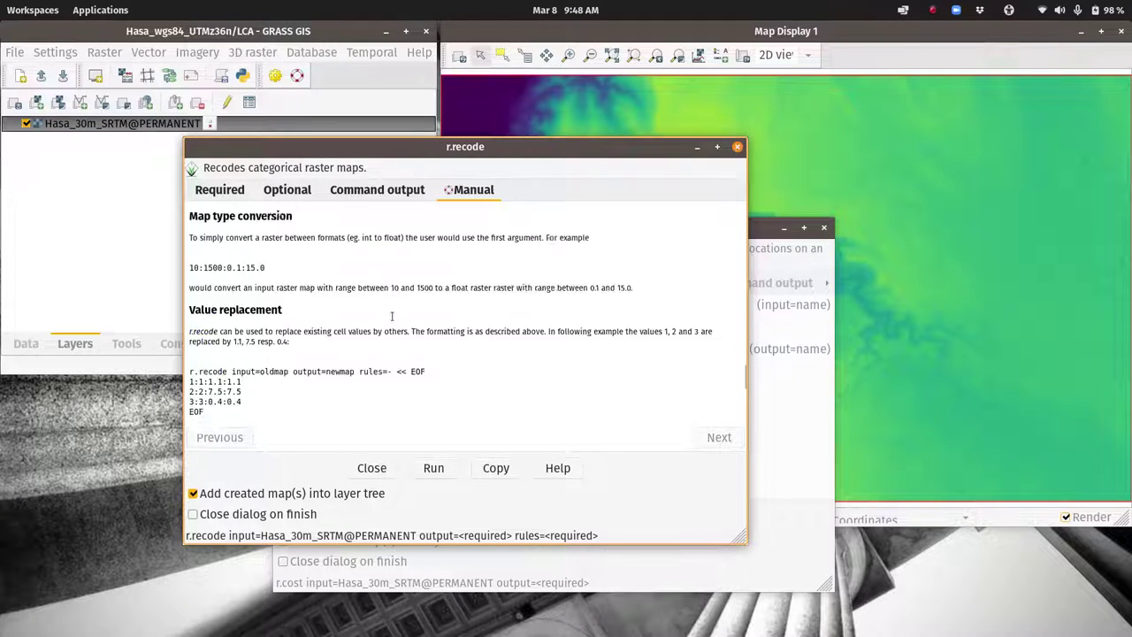
pyautogui.scroll(3, 392, 316)
# Set r.recode input to slope@terrain_analysis and output to isotropic_costs.
pyautogui.click(219, 189)
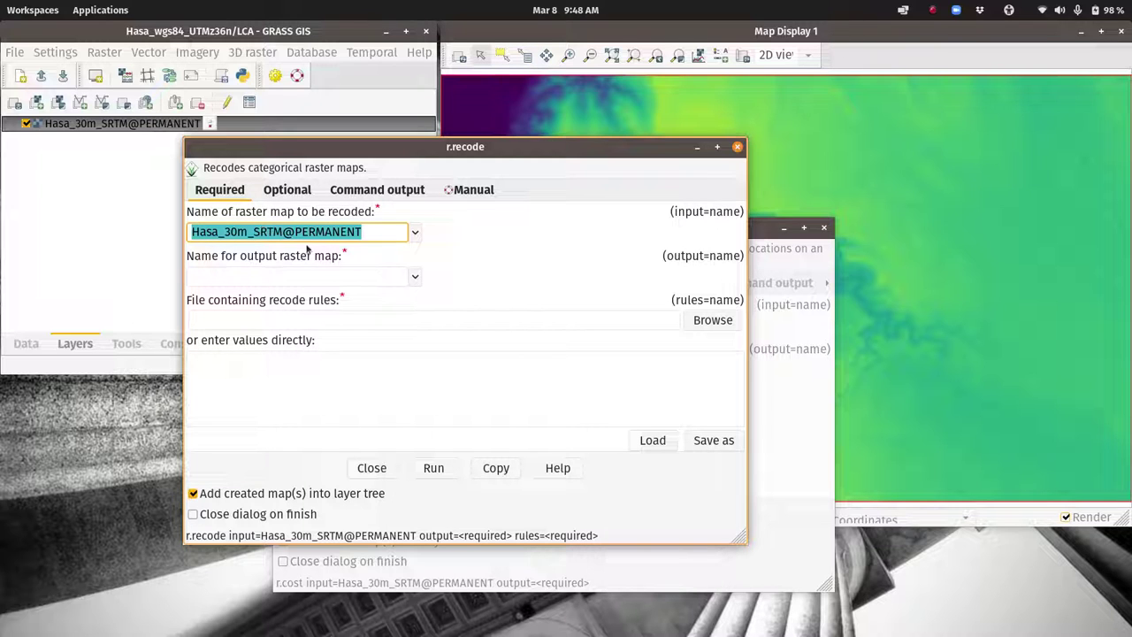
pyautogui.click(414, 233)
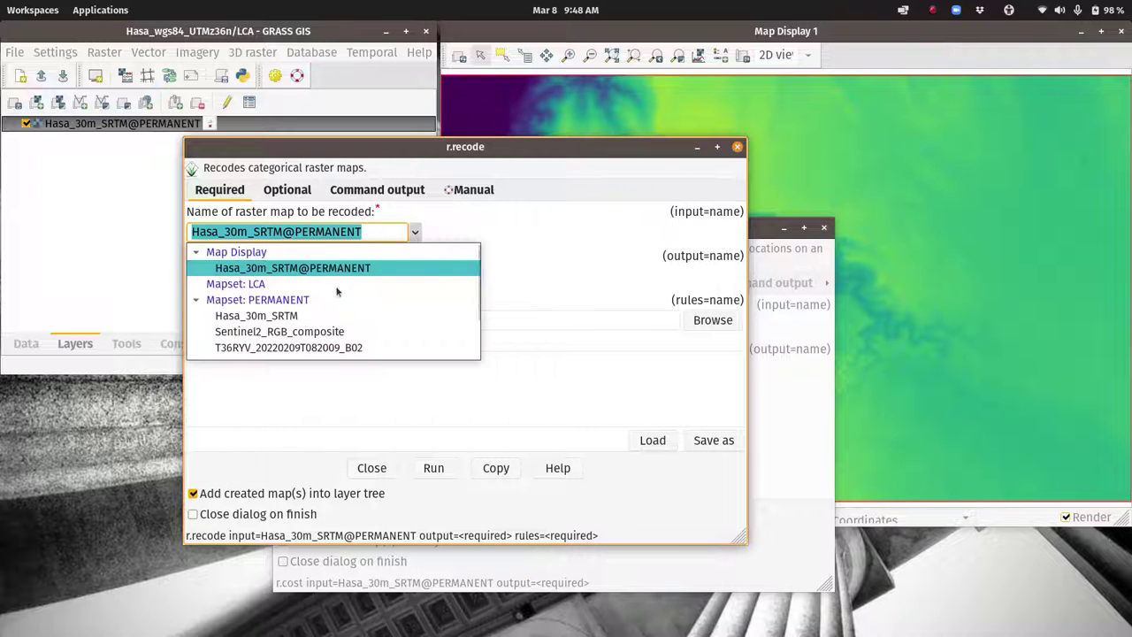
pyautogui.scroll(-2, 336, 292)
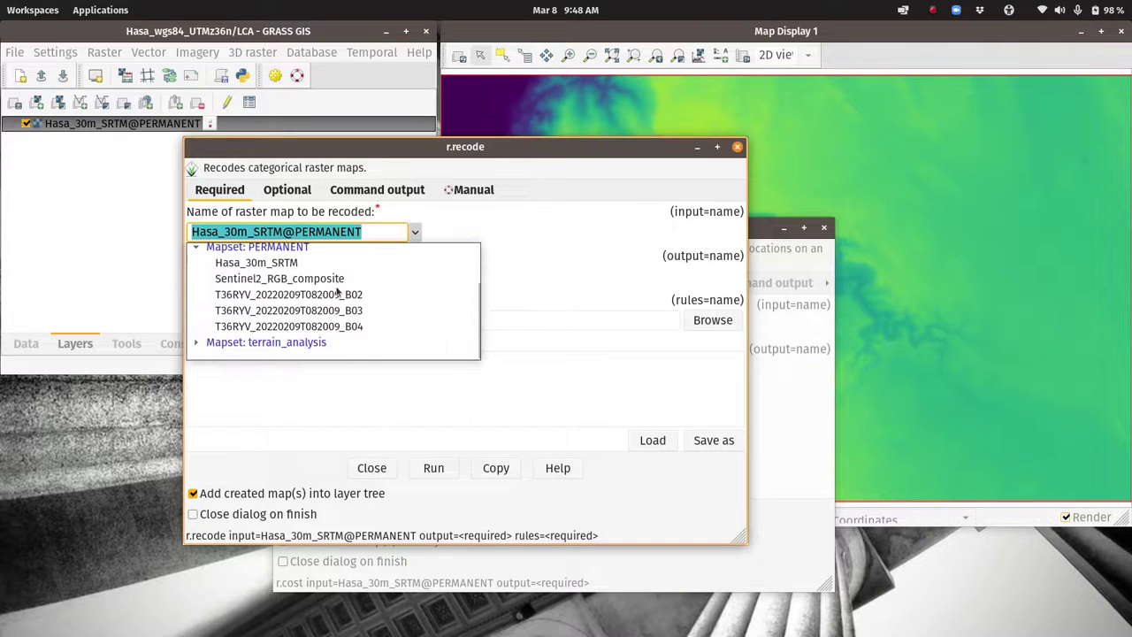
pyautogui.click(195, 343)
pyautogui.scroll(-1, 285, 322)
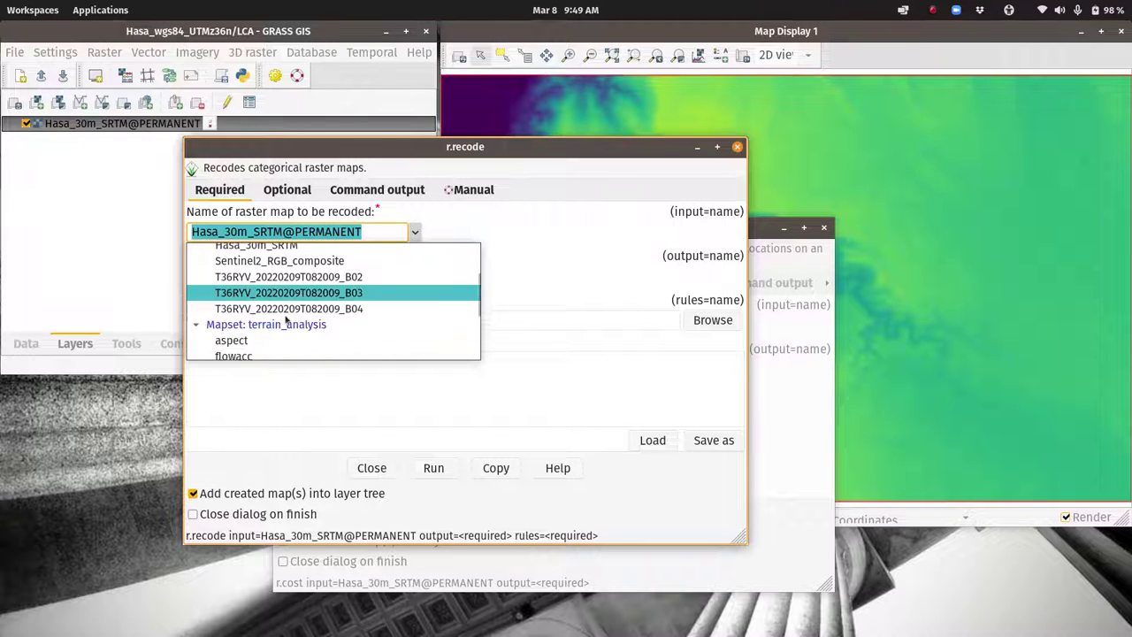
pyautogui.scroll(-3, 285, 320)
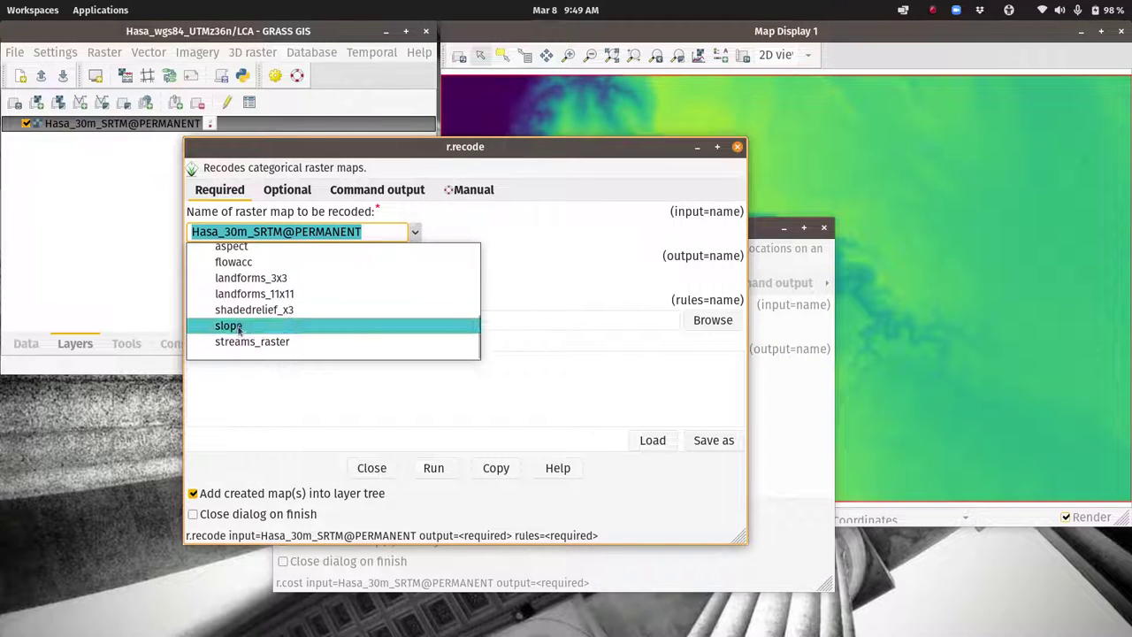
pyautogui.click(229, 326)
pyautogui.click(324, 276)
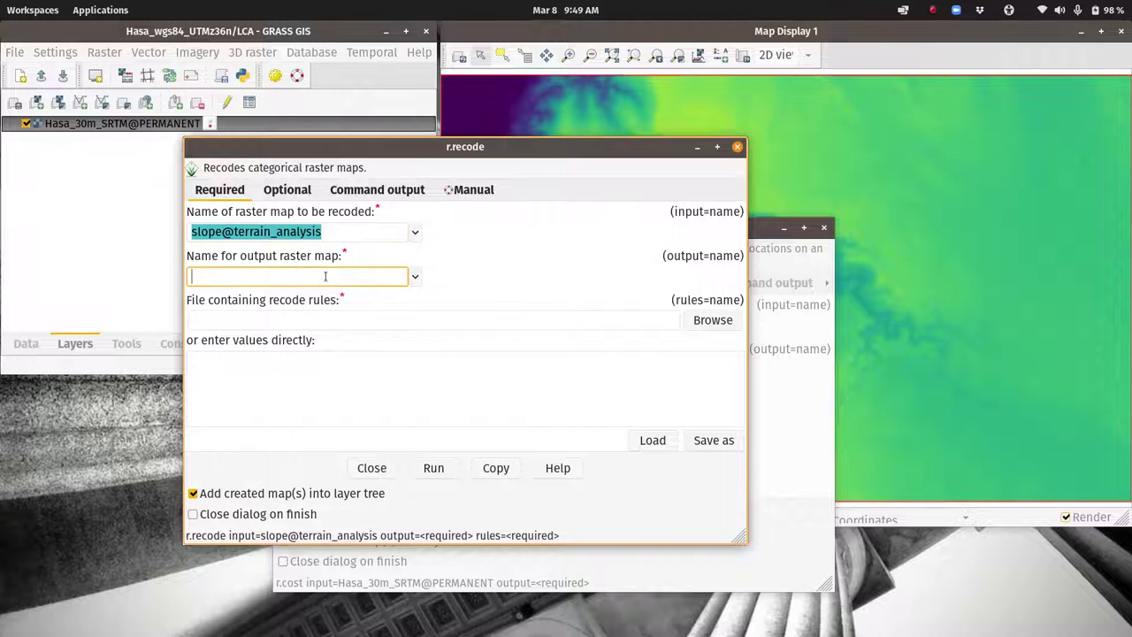
pyautogui.write('isot')
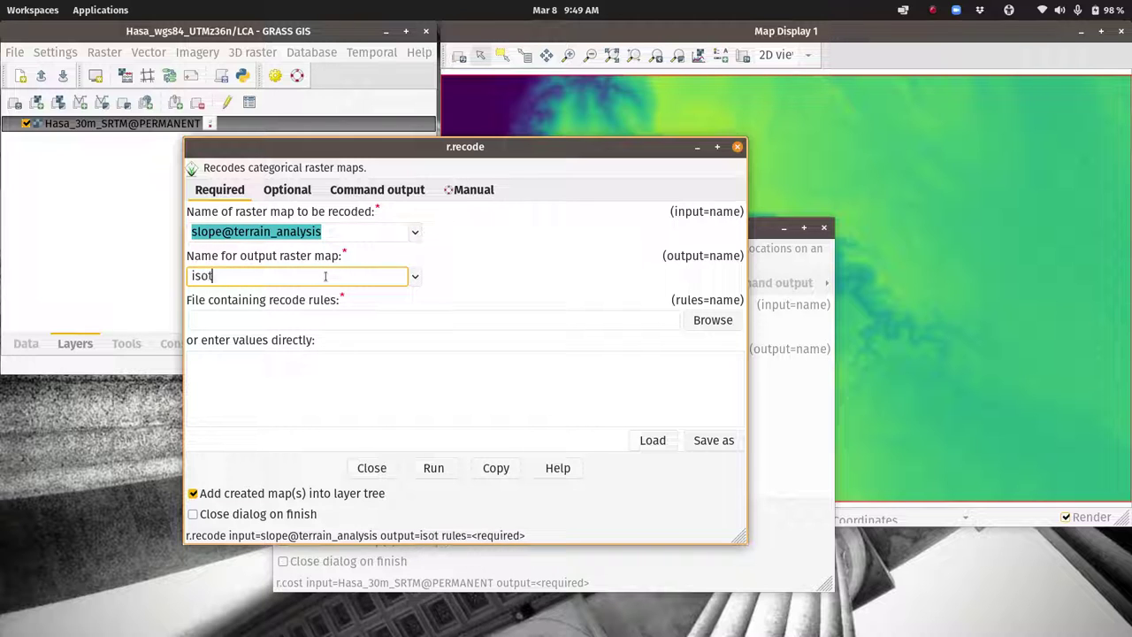
pyautogui.write('ropic_')
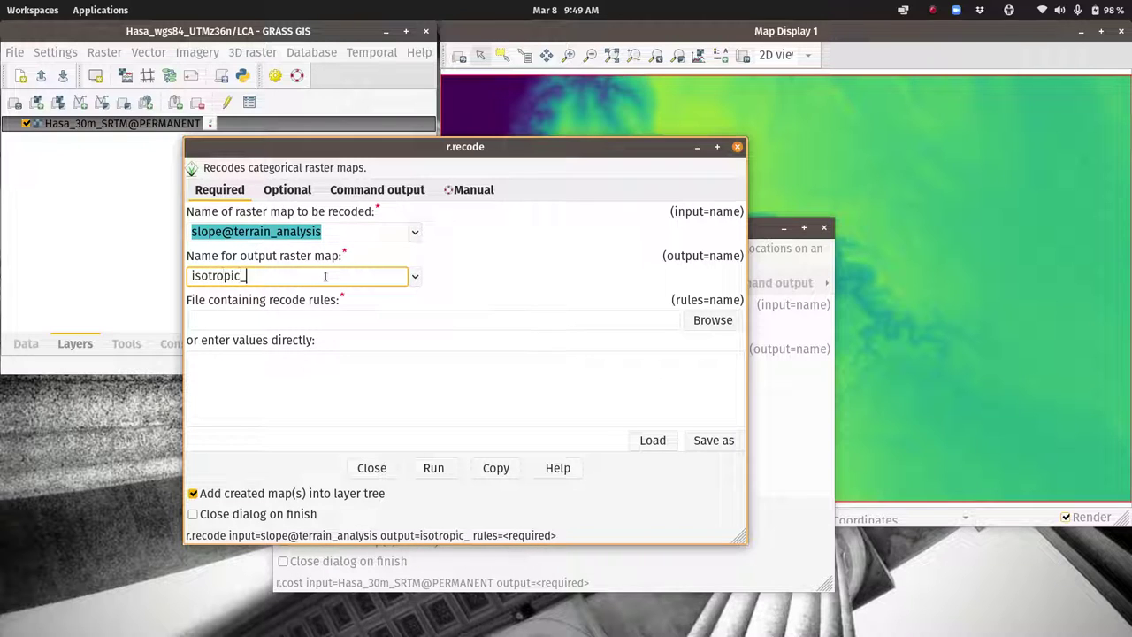
pyautogui.write('costs')
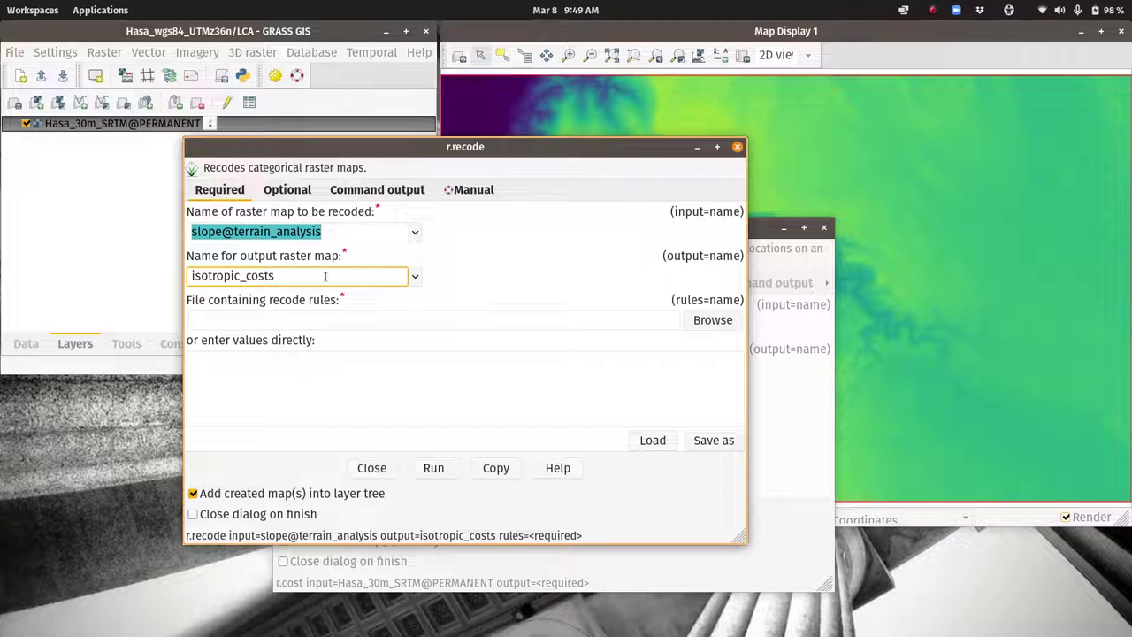
# Enter the recode rule 0:90:21.6:108 directly.
pyautogui.click(279, 374)
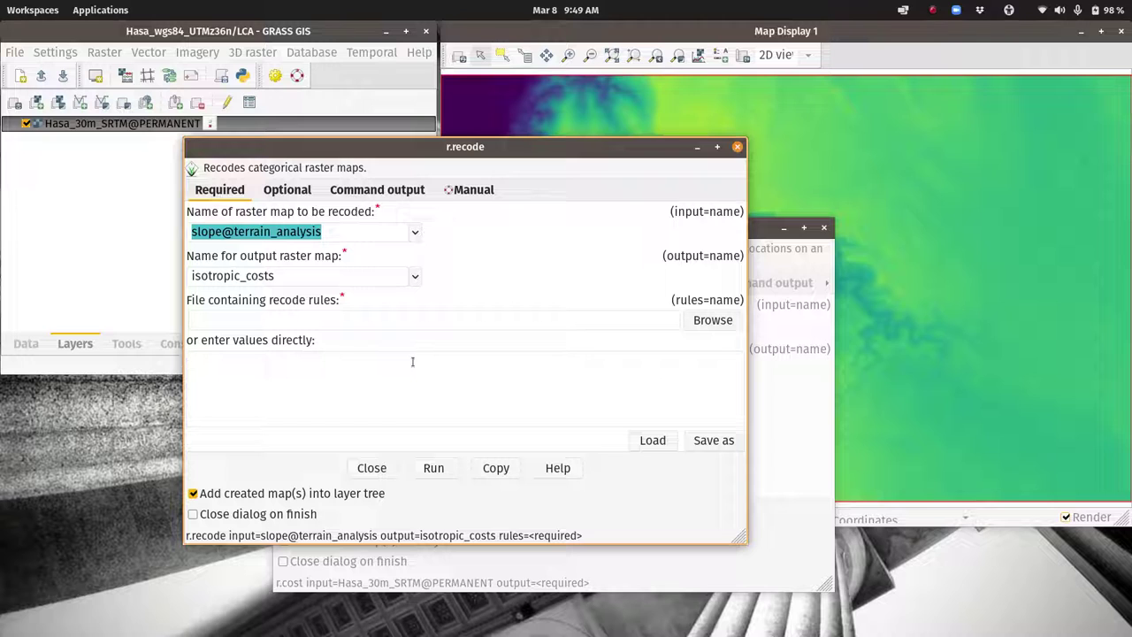
pyautogui.write('0')
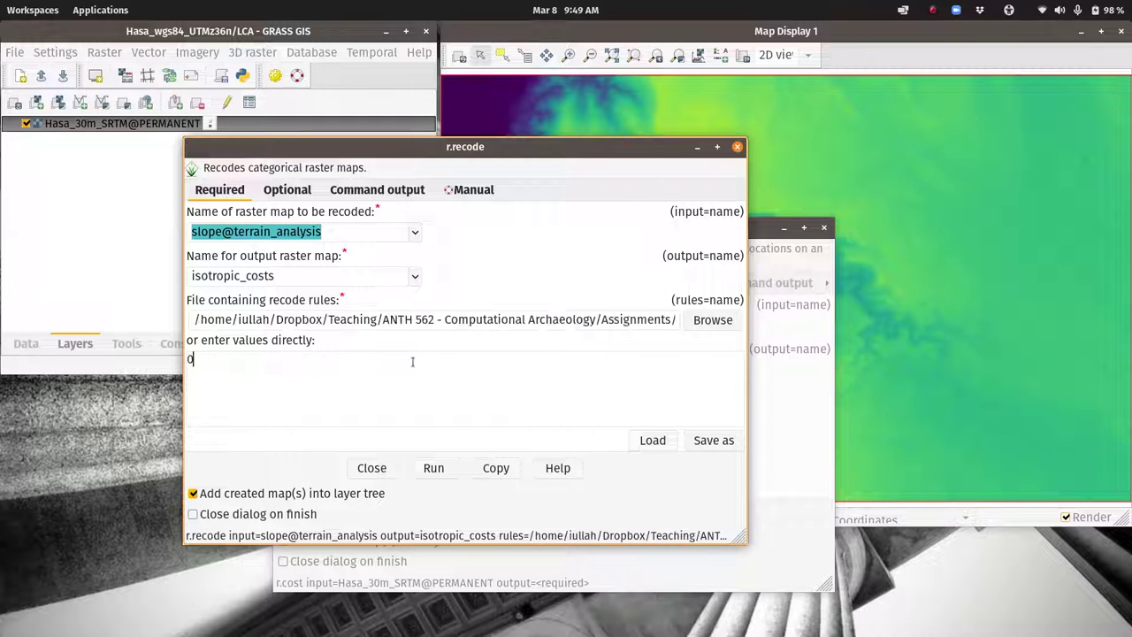
pyautogui.write(':90:')
pyautogui.press('BackSpace')
pyautogui.write(':21.6:108')
pyautogui.click(288, 191)
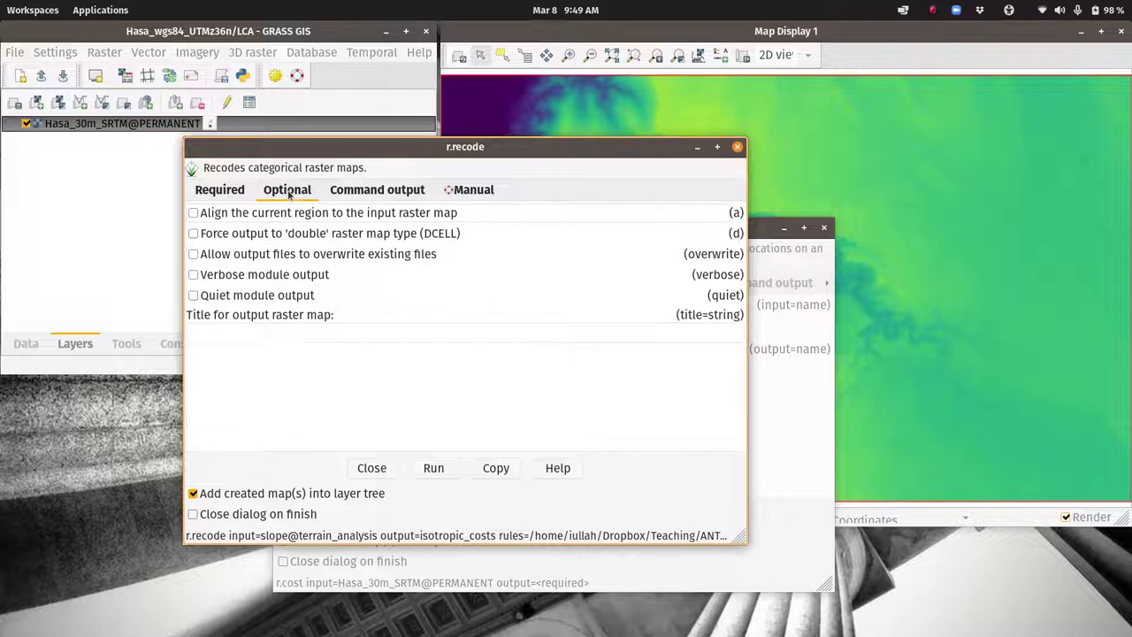
# Run r.recode to create isotropic_costs@LCA and place its raster legend at the map's upper right.
pyautogui.click(437, 475)
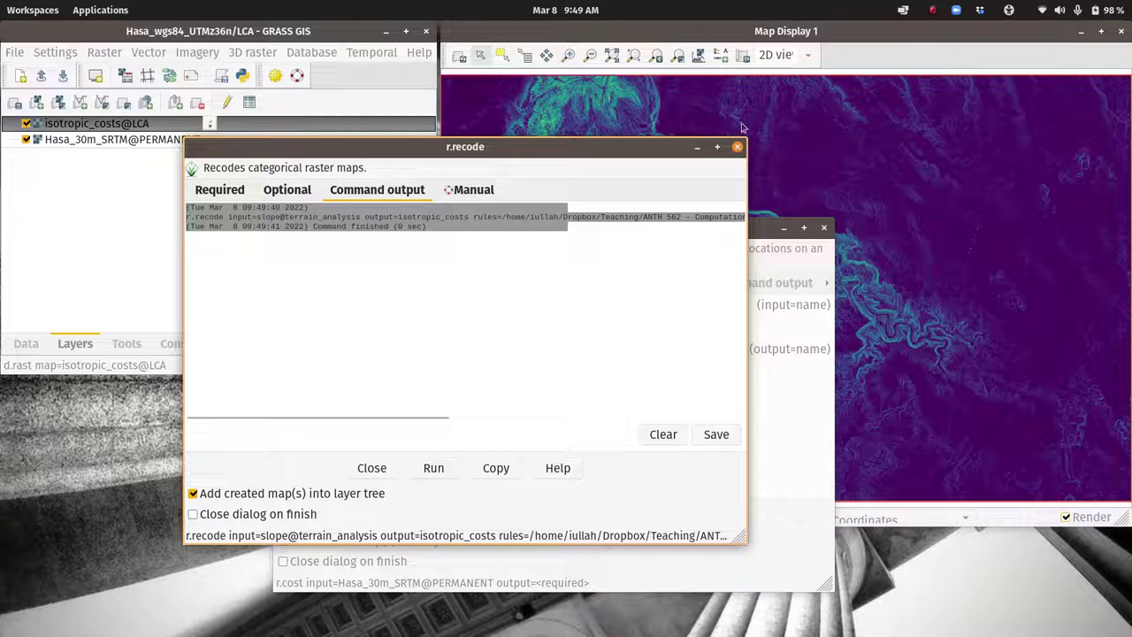
pyautogui.click(891, 38)
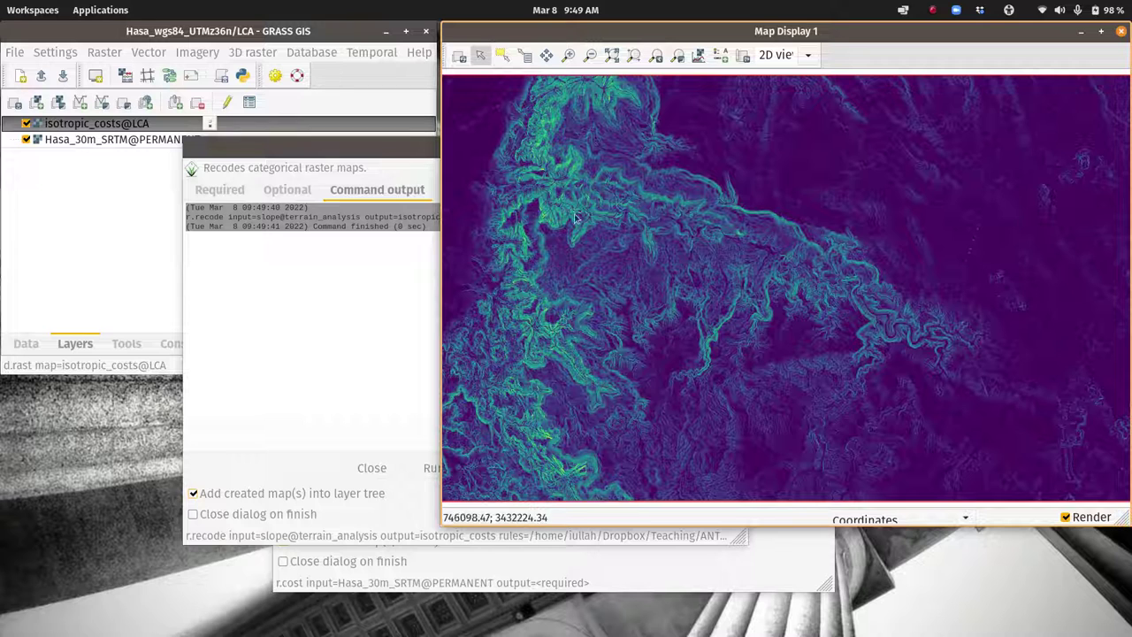
pyautogui.click(720, 56)
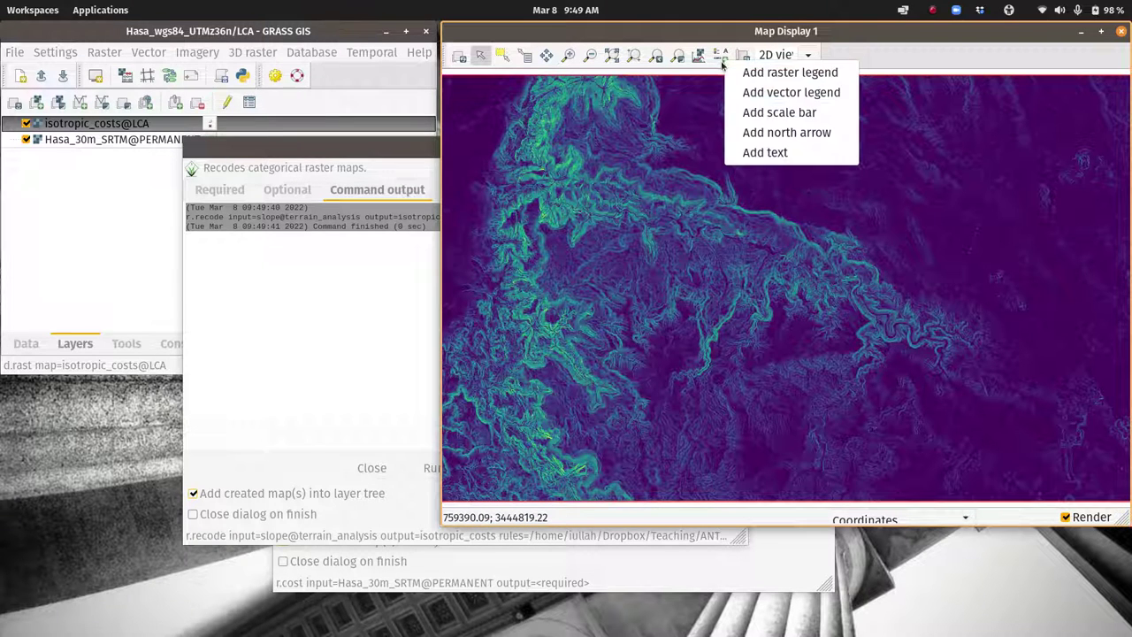
pyautogui.click(766, 74)
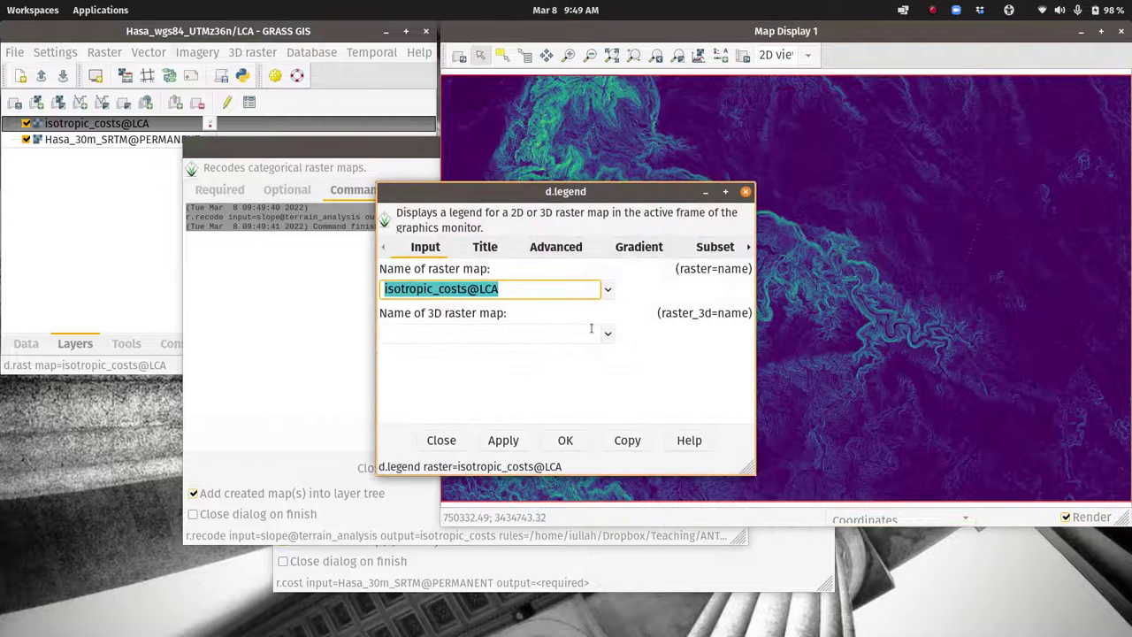
pyautogui.click(575, 439)
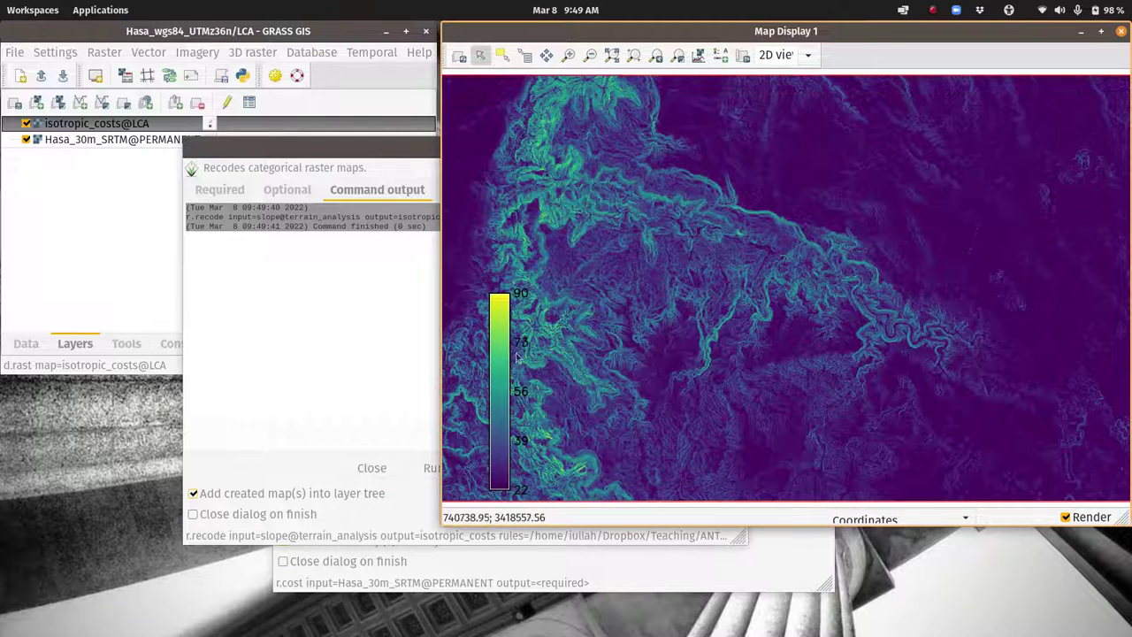
pyautogui.moveTo(503, 356); pyautogui.dragTo(1031, 211)
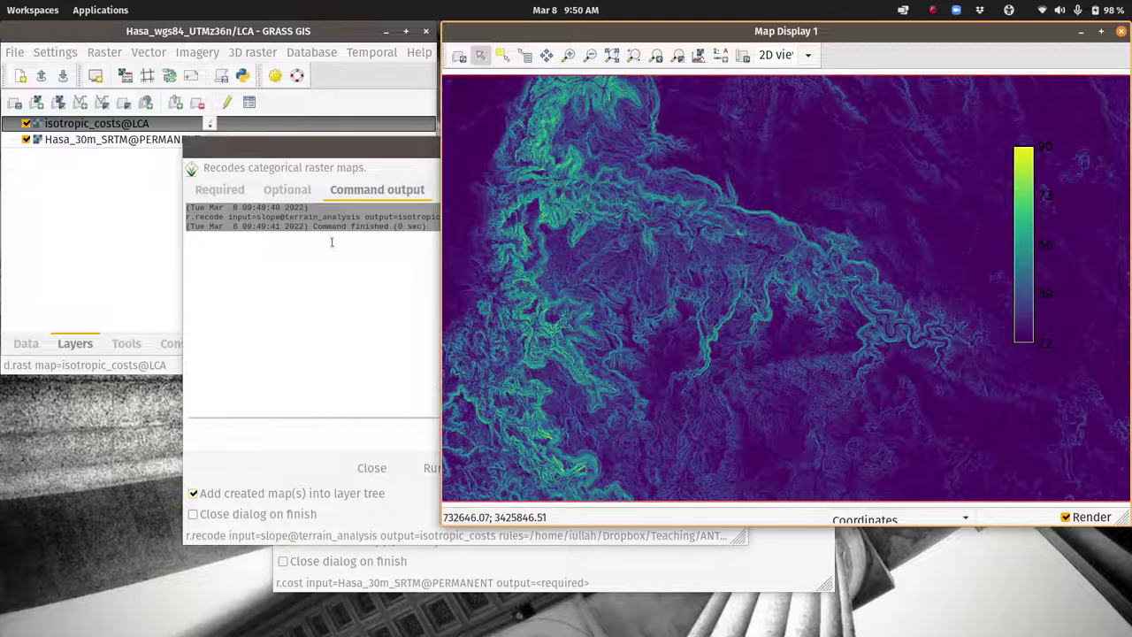
# Close r.recode and set the r.cost input cost raster to isotropic_costs@LCA.
pyautogui.click(138, 251)
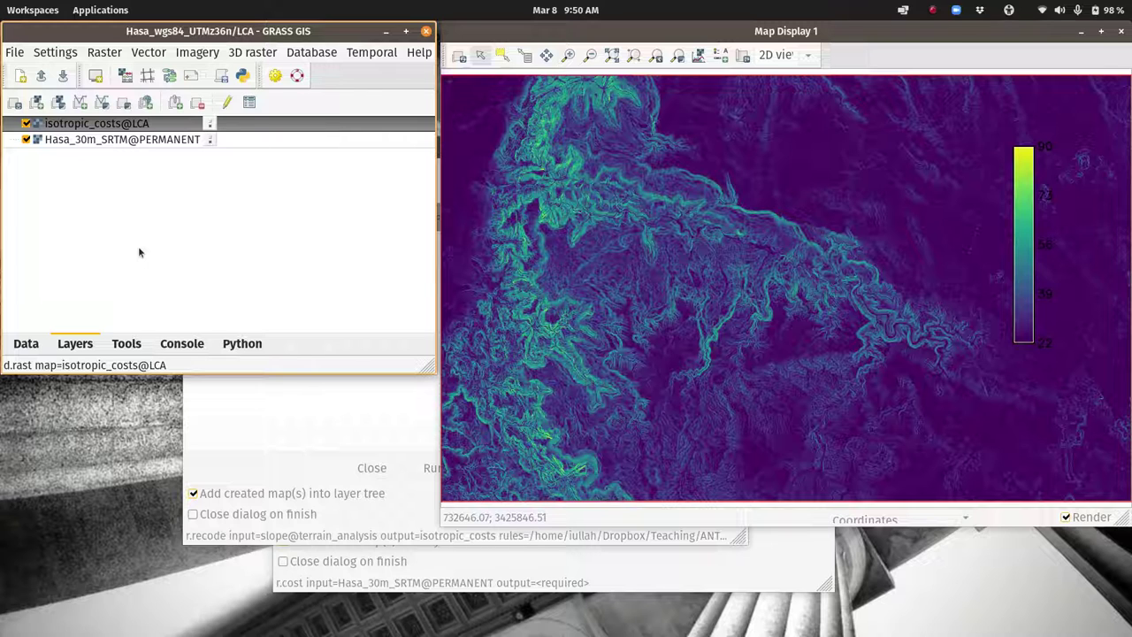
pyautogui.click(295, 435)
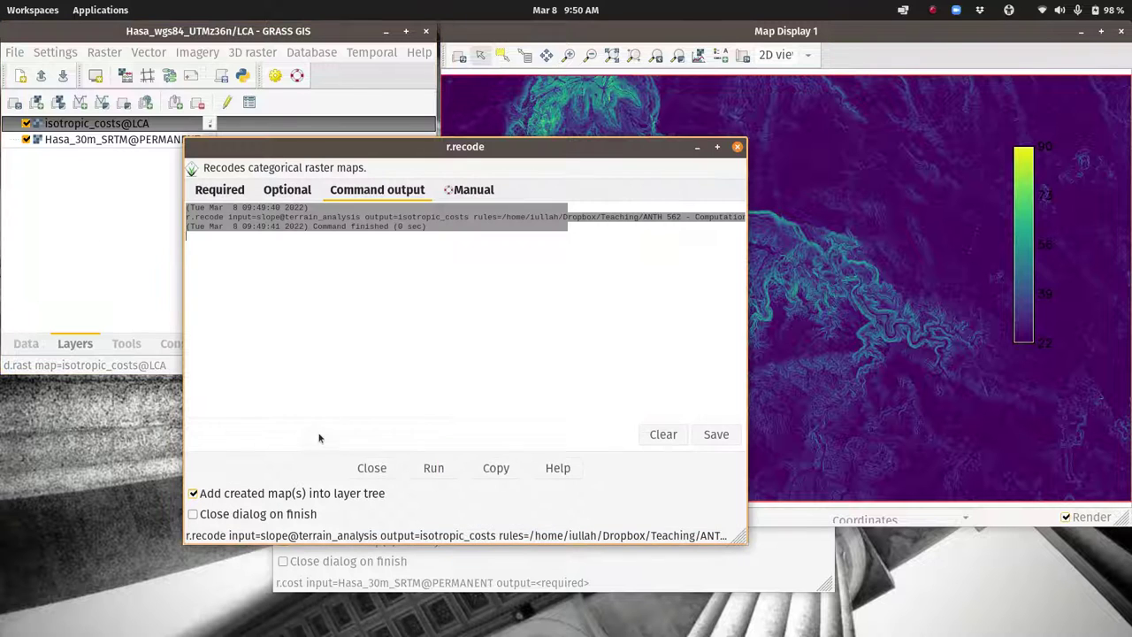
pyautogui.click(737, 147)
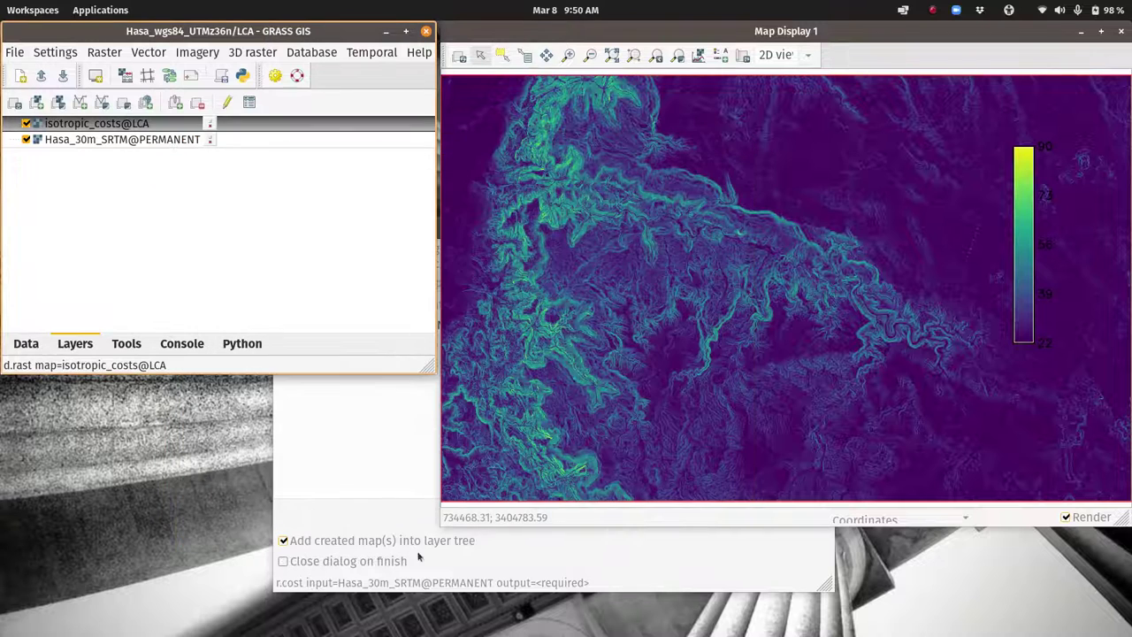
pyautogui.click(325, 547)
pyautogui.click(504, 327)
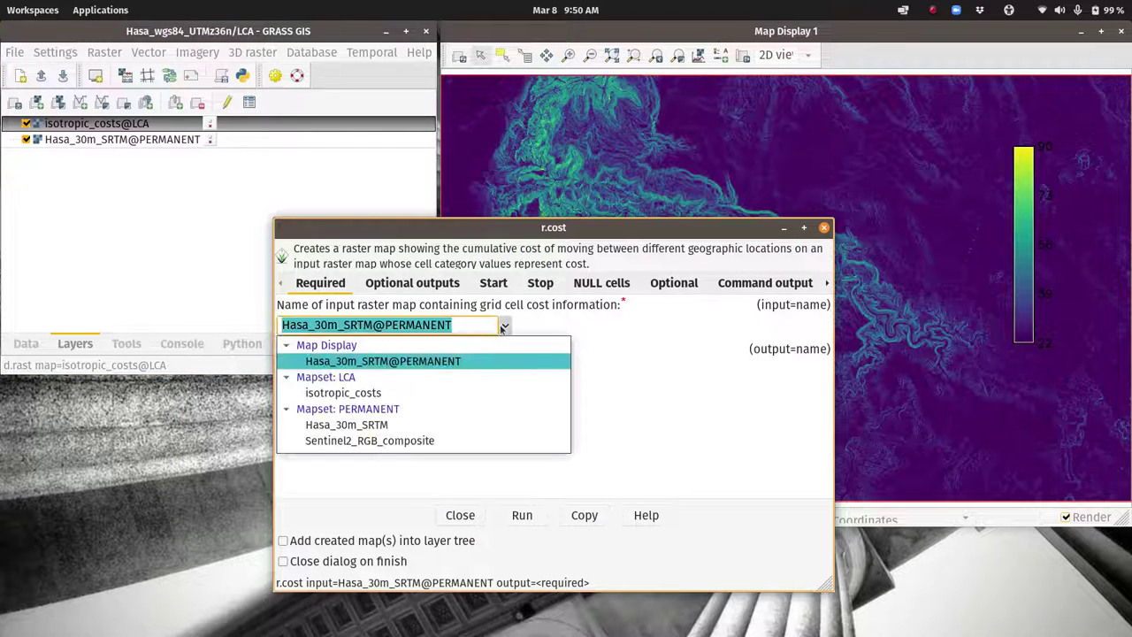
pyautogui.click(363, 391)
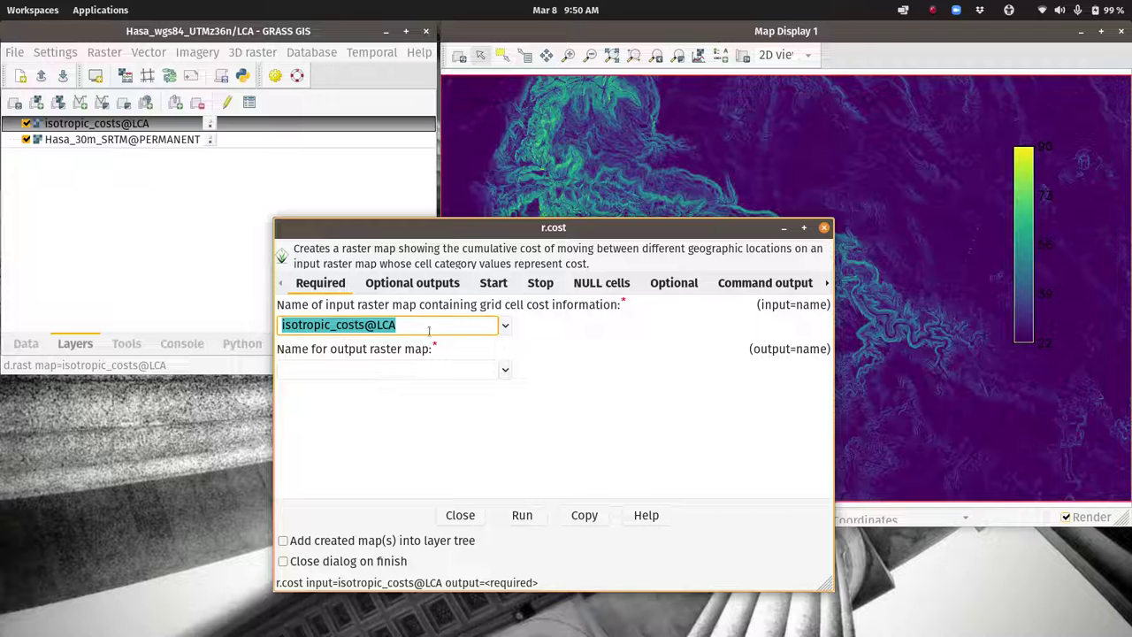
# Pick WHS_sites as r.cost start points, then clear the start points field again.
pyautogui.click(493, 283)
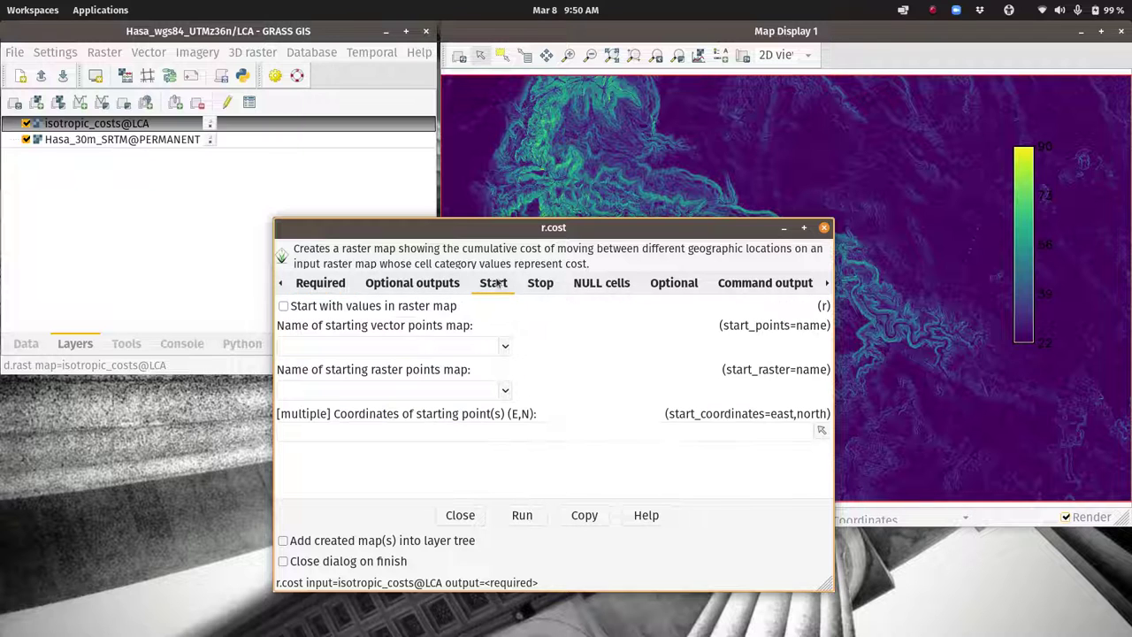
pyautogui.click(506, 350)
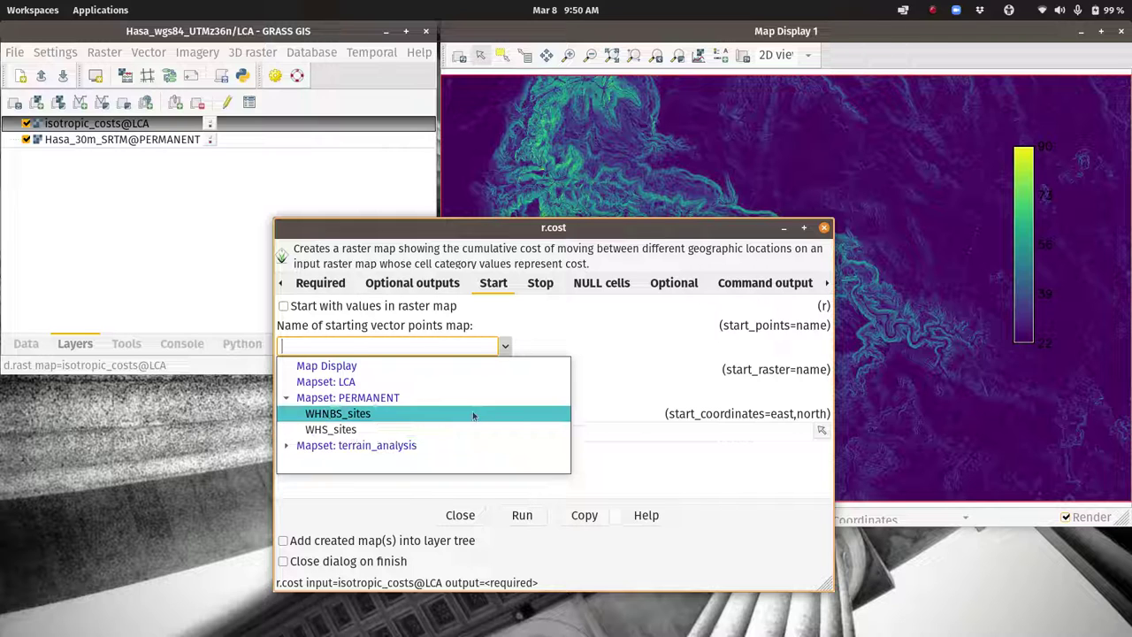
pyautogui.click(362, 430)
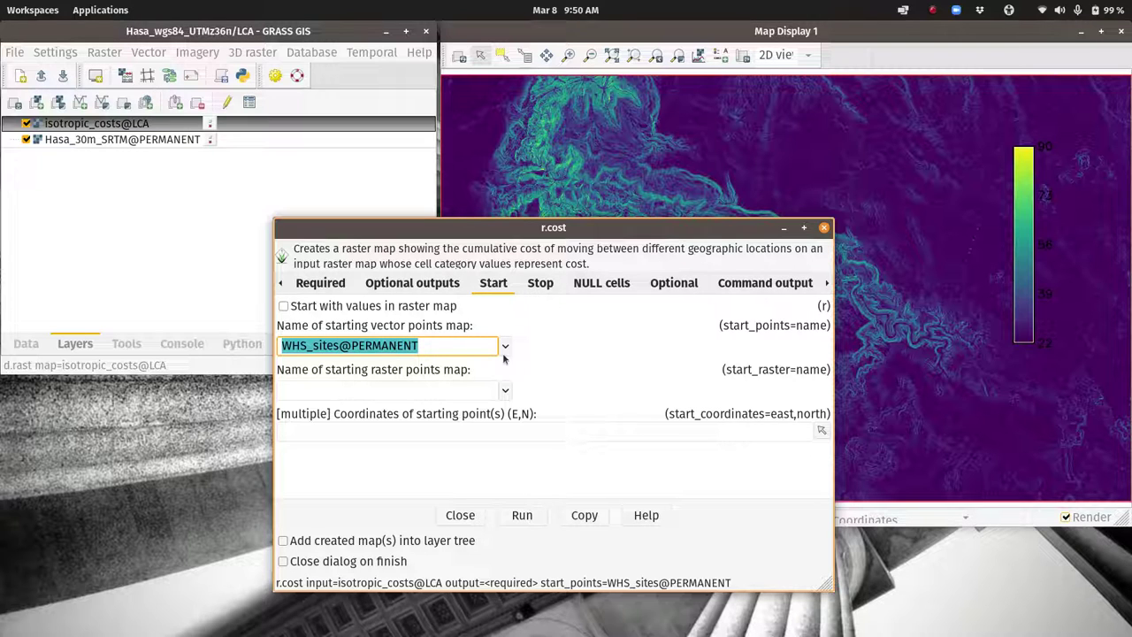
pyautogui.doubleClick(431, 345)
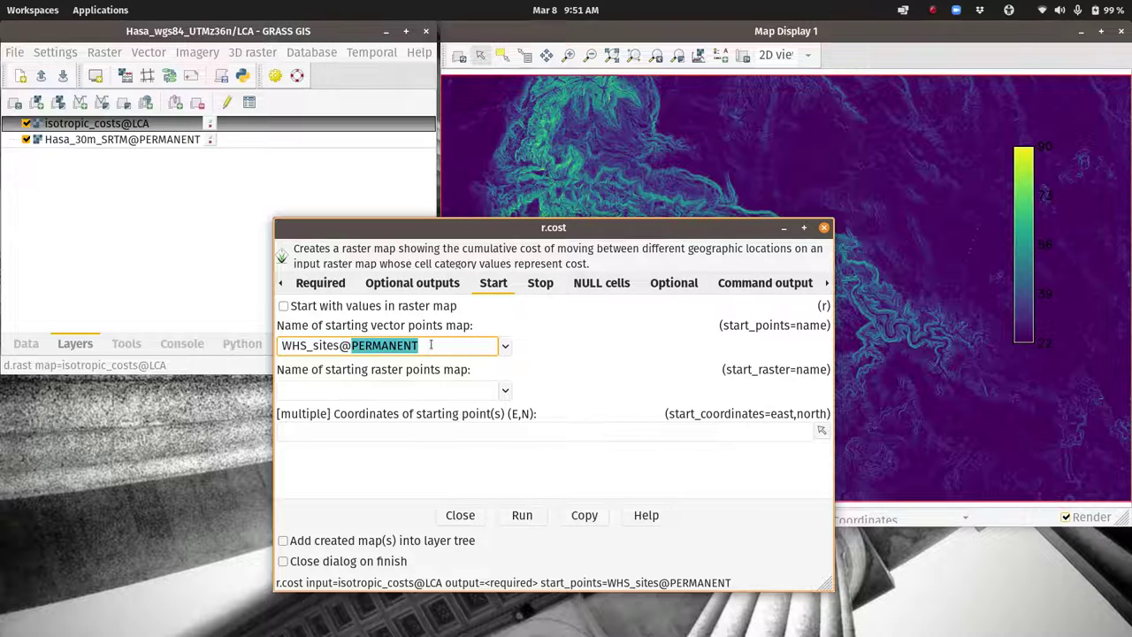
pyautogui.tripleClick(431, 345)
pyautogui.press('BackSpace')
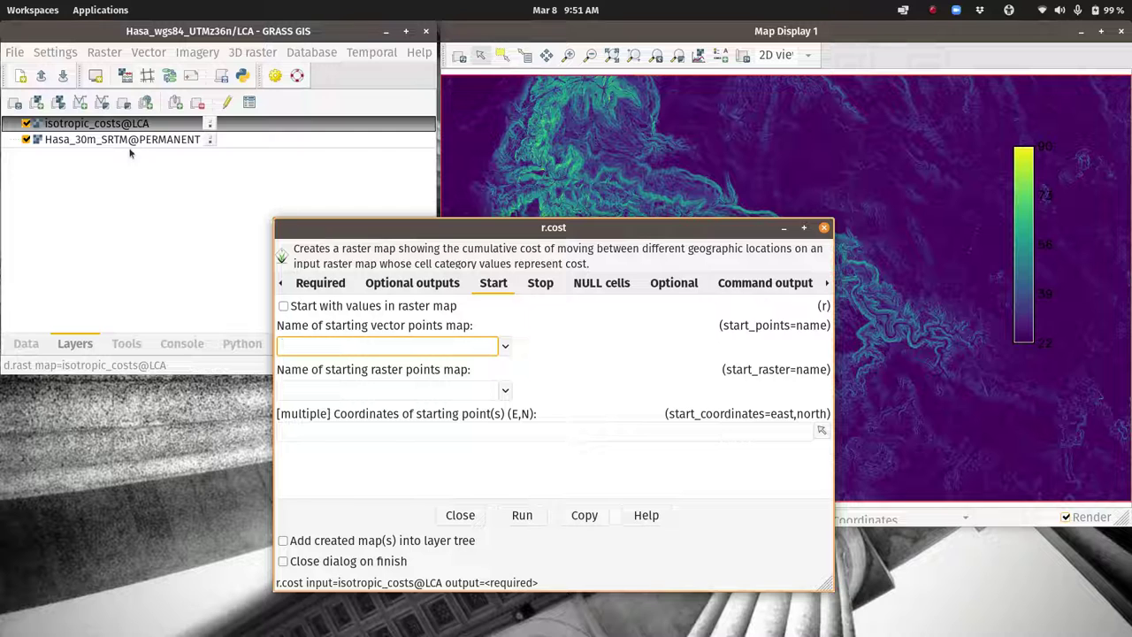
# Add the WHS_sites vector layer to the map display.
pyautogui.click(147, 184)
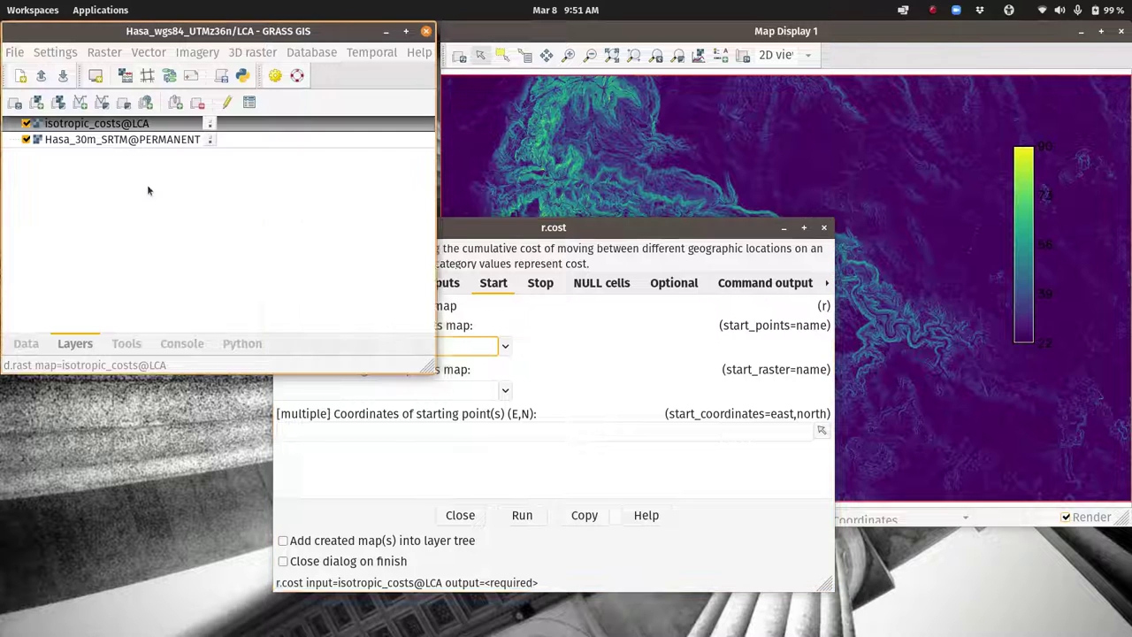
pyautogui.click(78, 102)
pyautogui.click(260, 172)
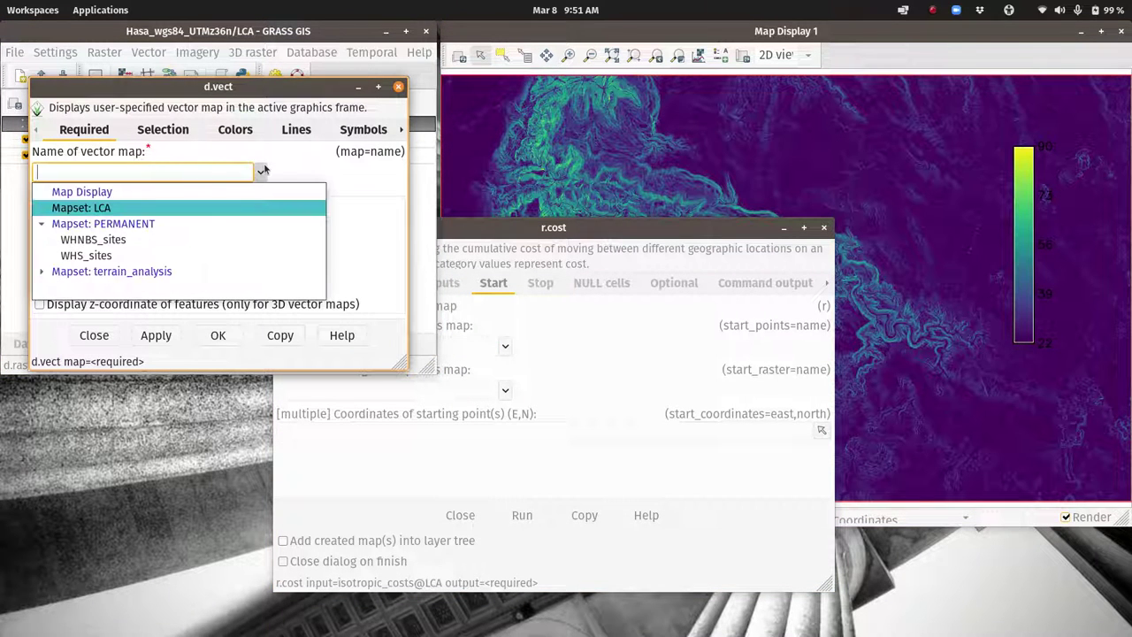
pyautogui.click(91, 254)
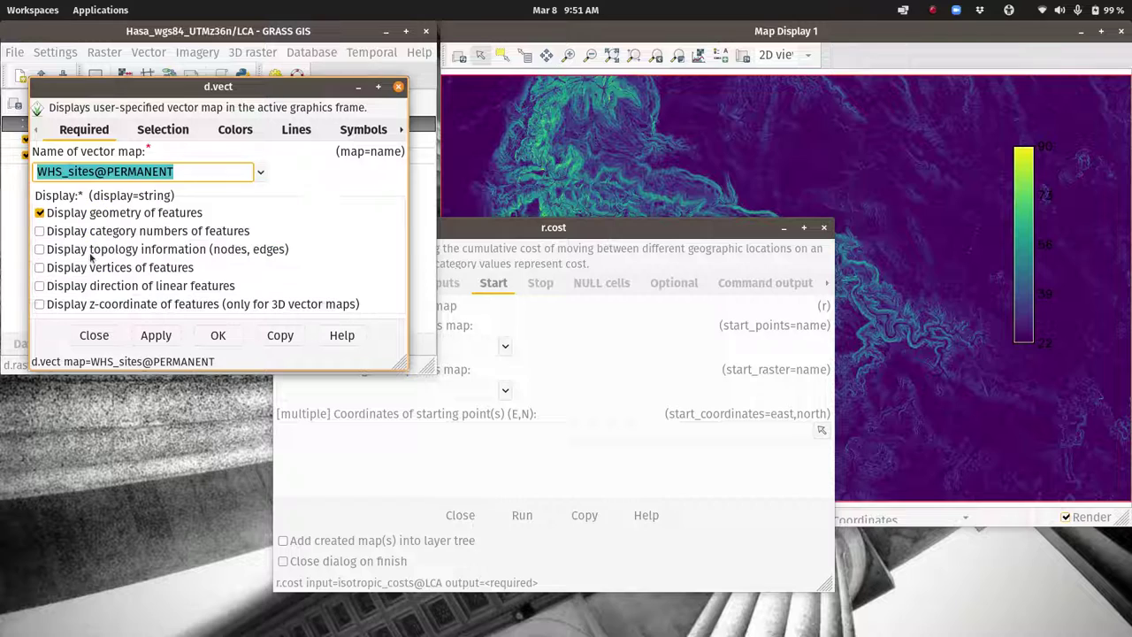
pyautogui.click(219, 336)
# Set the WHS_sites feature color to red in the d.vect Colors settings.
pyautogui.moveTo(610, 229); pyautogui.dragTo(379, 395)
pyautogui.doubleClick(93, 123)
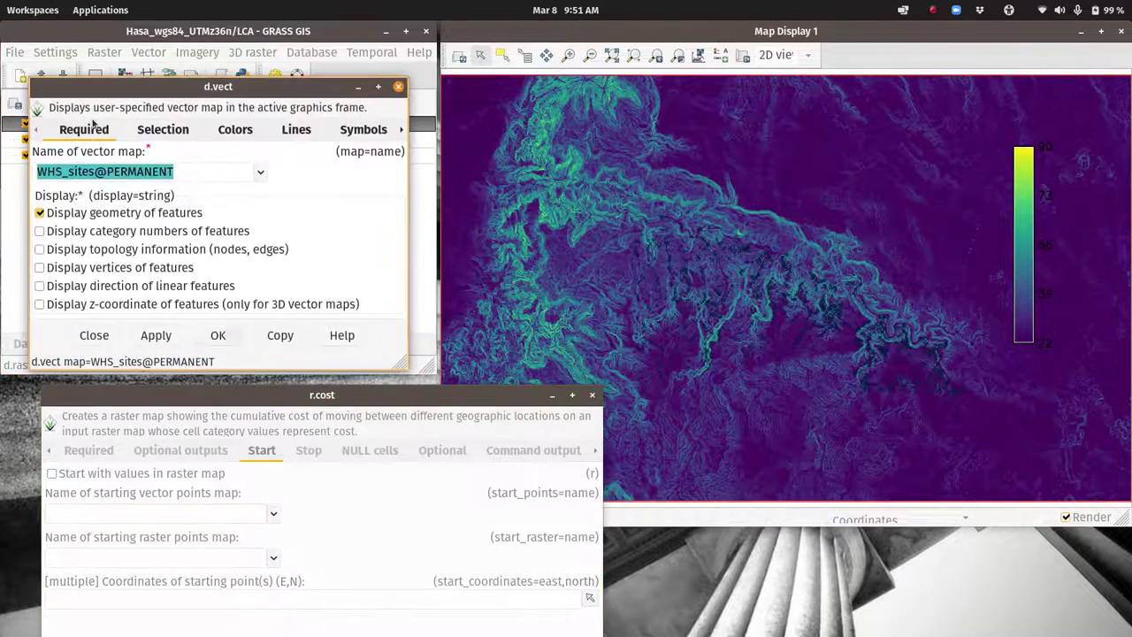
pyautogui.click(237, 133)
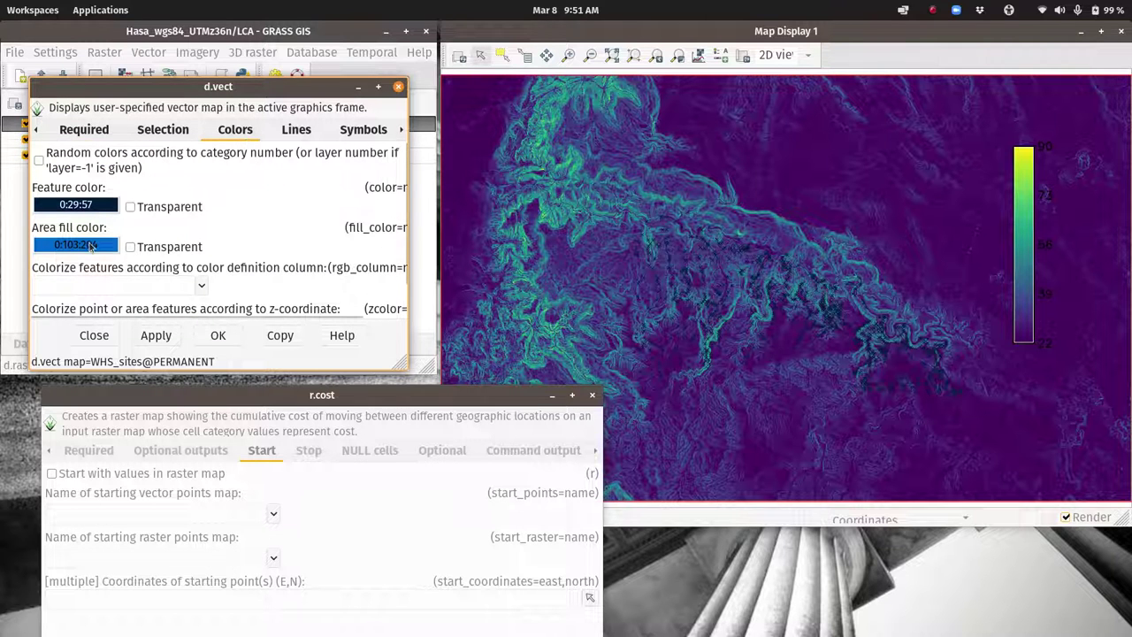
pyautogui.click(85, 206)
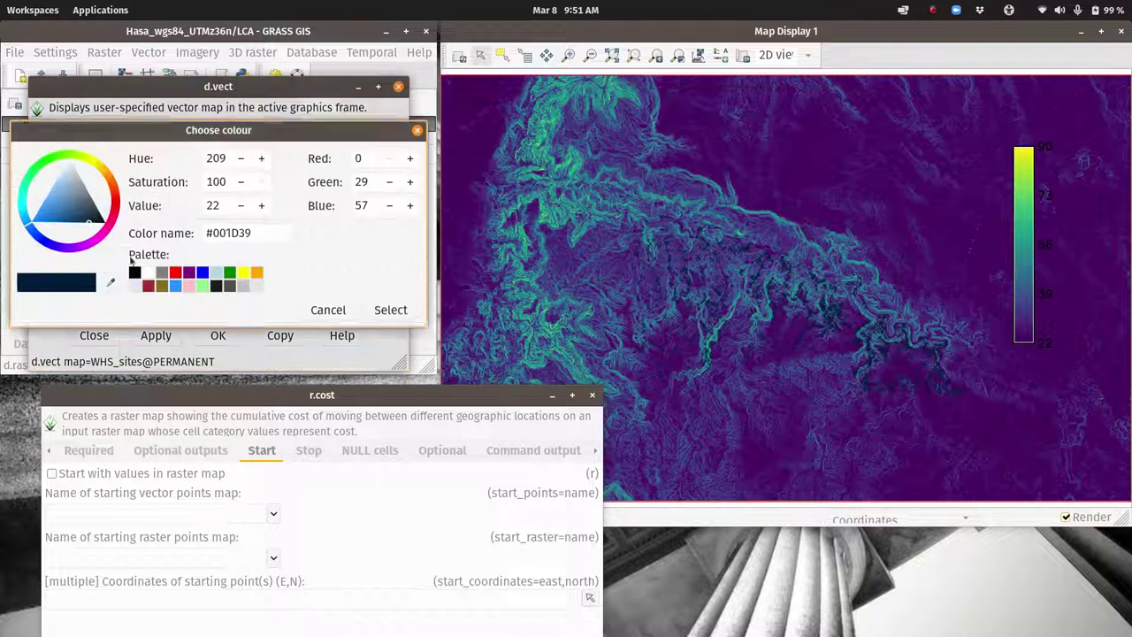
pyautogui.click(176, 272)
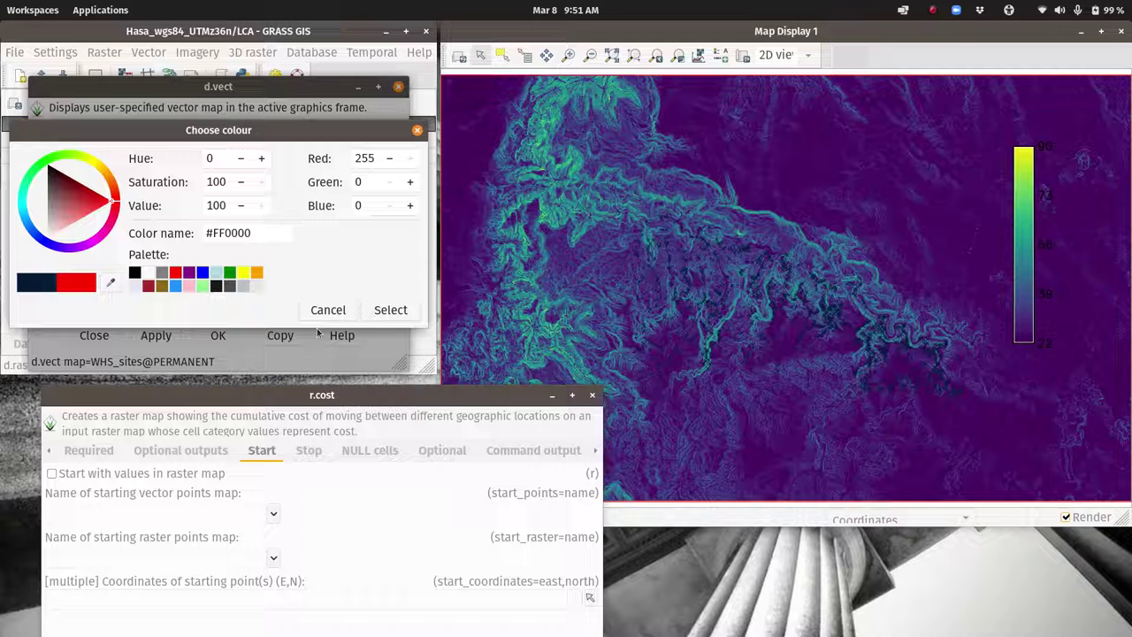
pyautogui.click(389, 311)
pyautogui.click(217, 334)
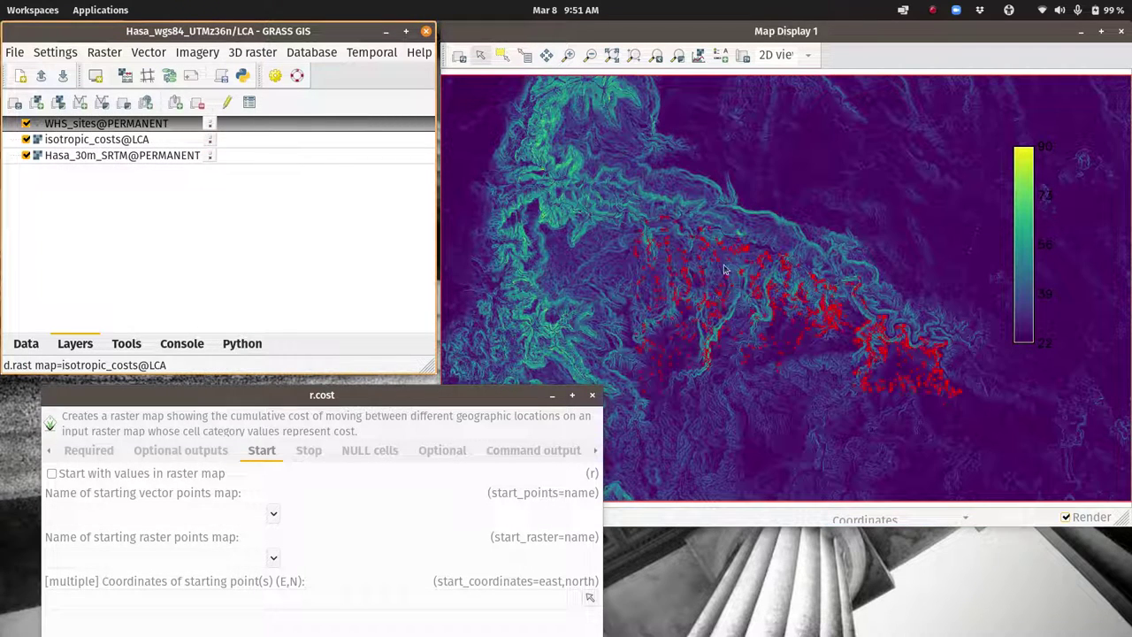
# Zoom in on the red WHS site cluster and query site 197.
pyautogui.click(568, 55)
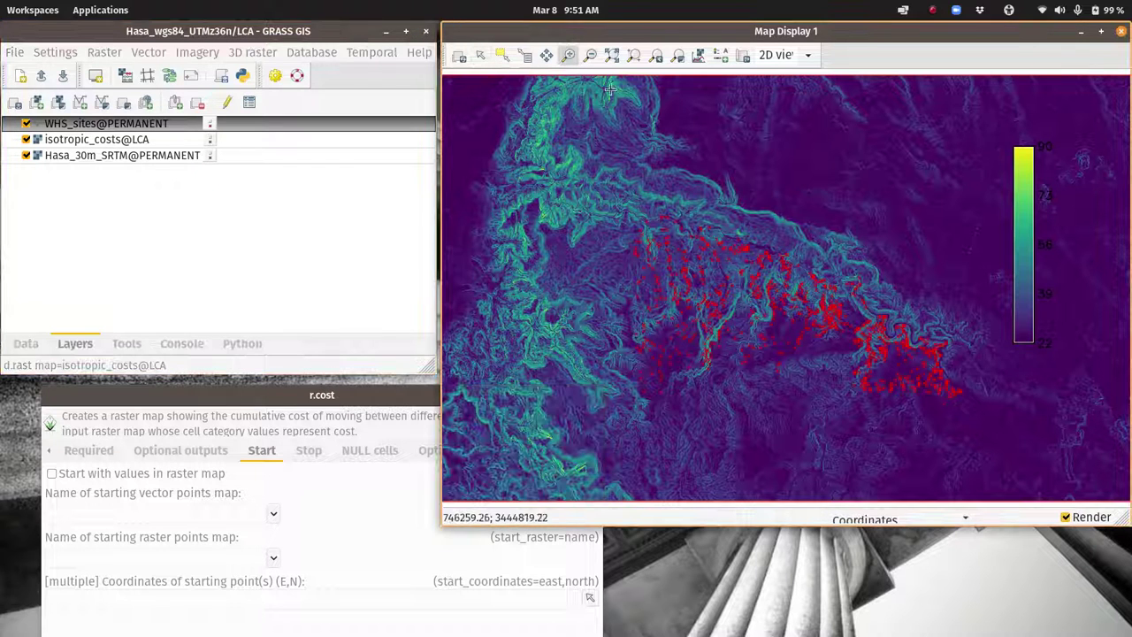
pyautogui.click(772, 276)
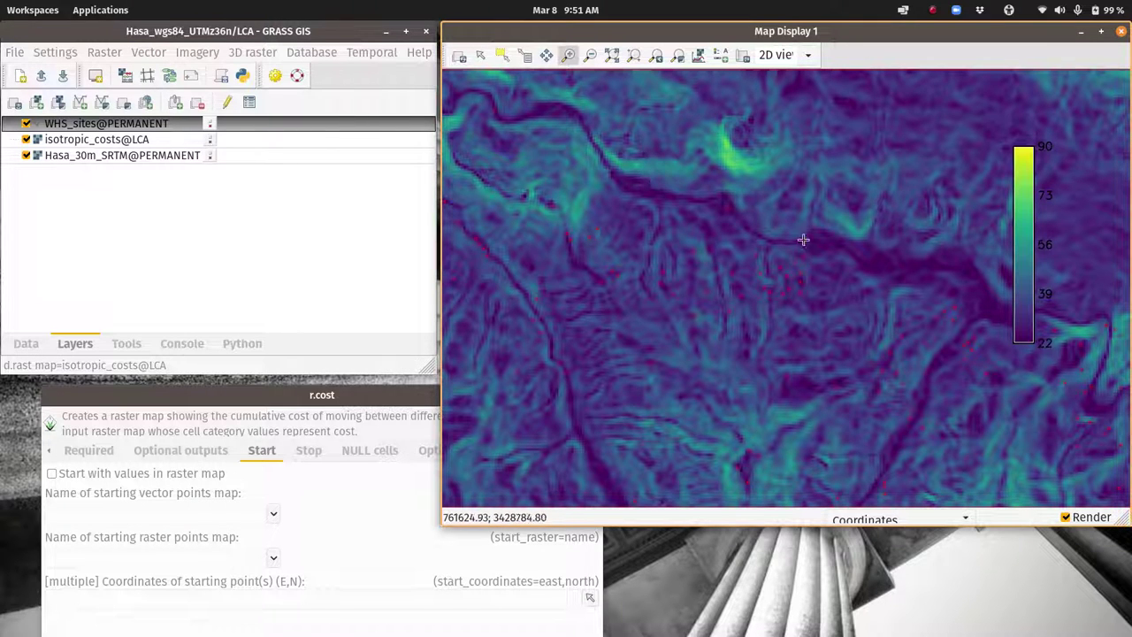
pyautogui.click(526, 55)
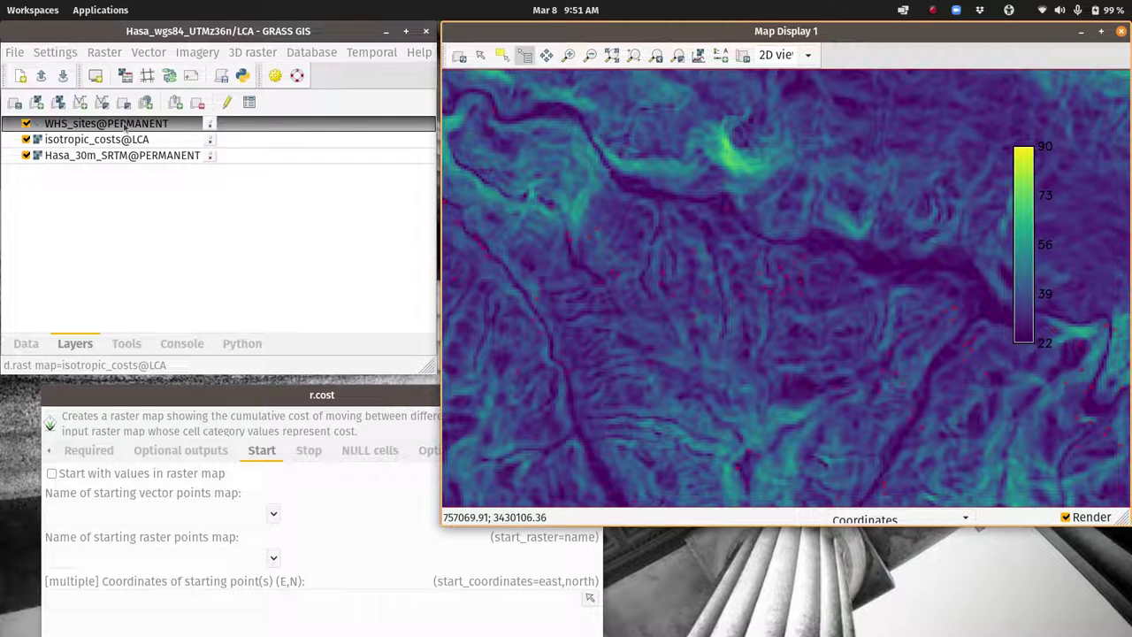
pyautogui.click(727, 208)
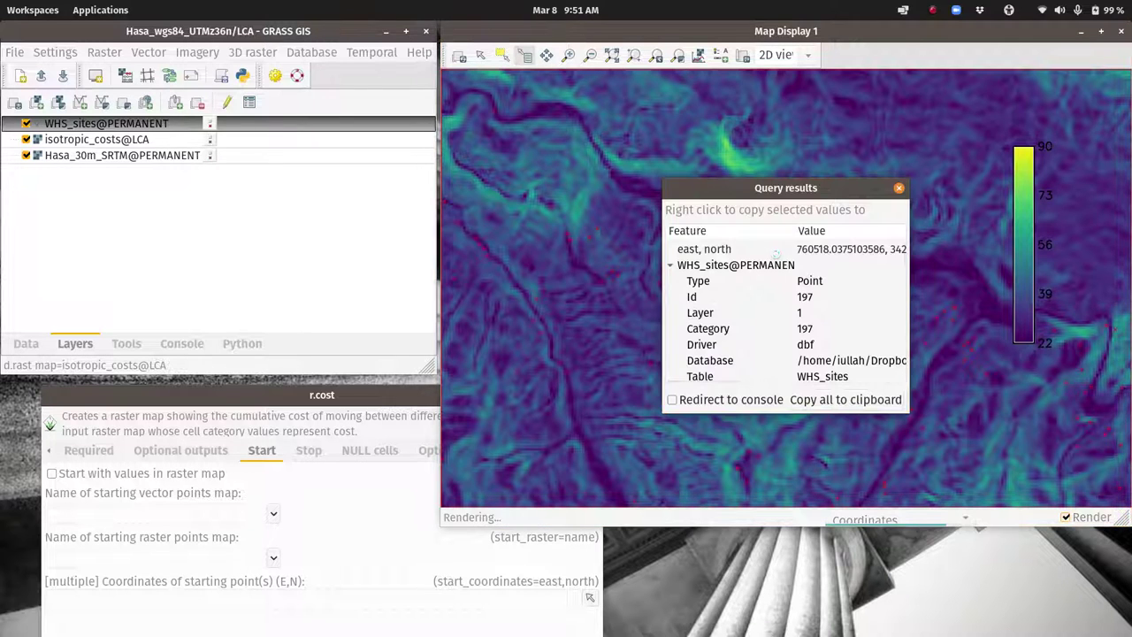
# Copy site 197's east, north coordinate value from the query results.
pyautogui.moveTo(830, 193); pyautogui.dragTo(597, 156)
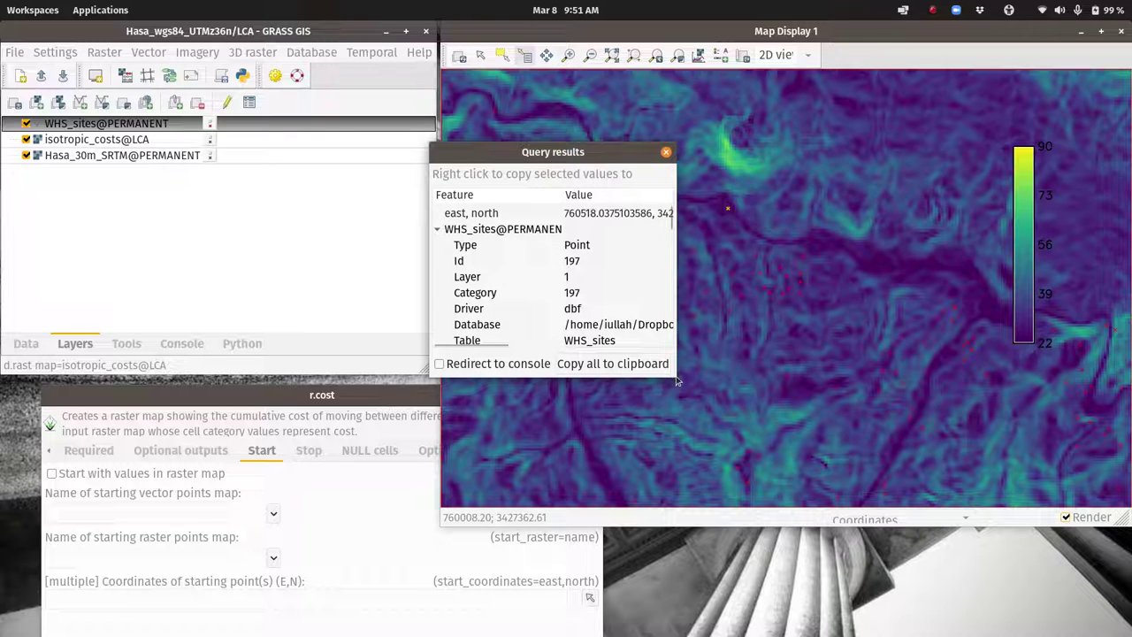
pyautogui.click(605, 212)
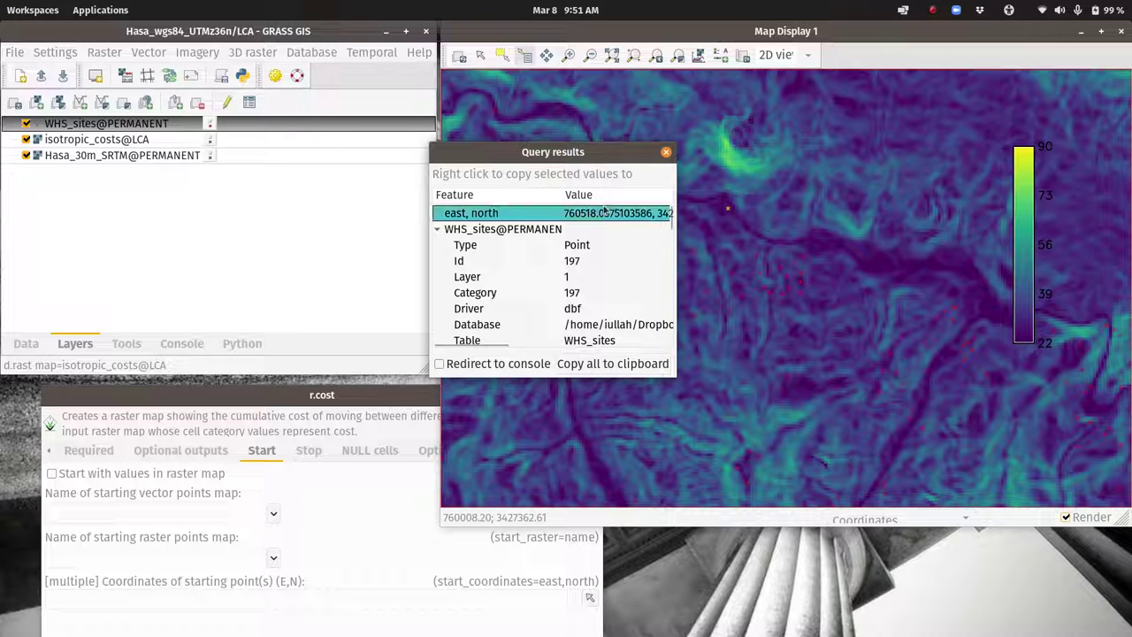
pyautogui.rightClick(606, 212)
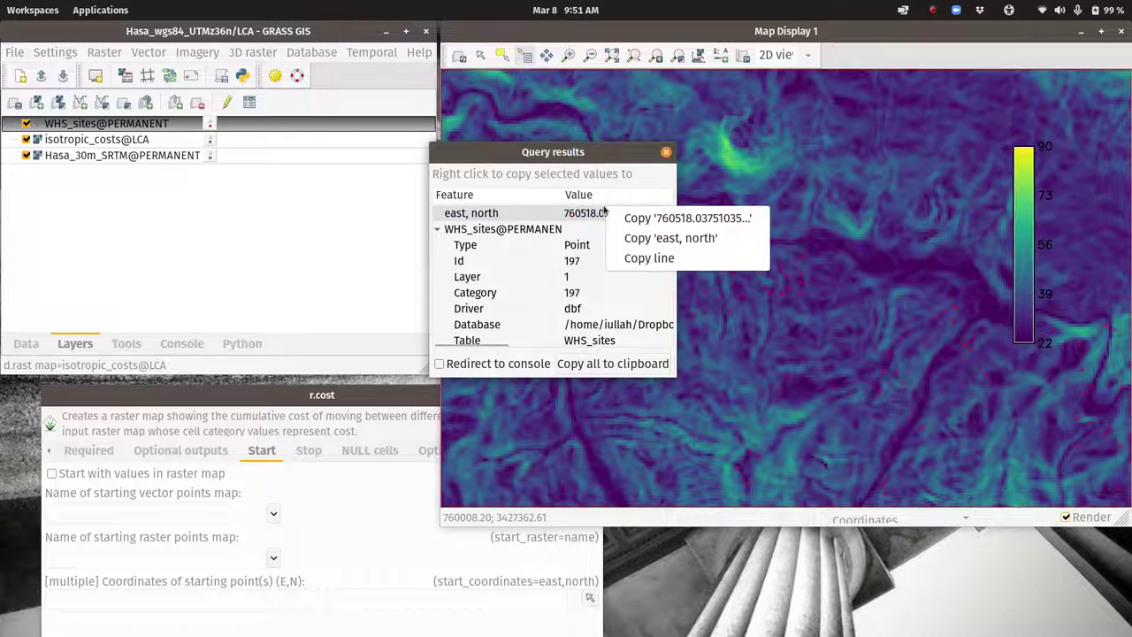
pyautogui.click(699, 219)
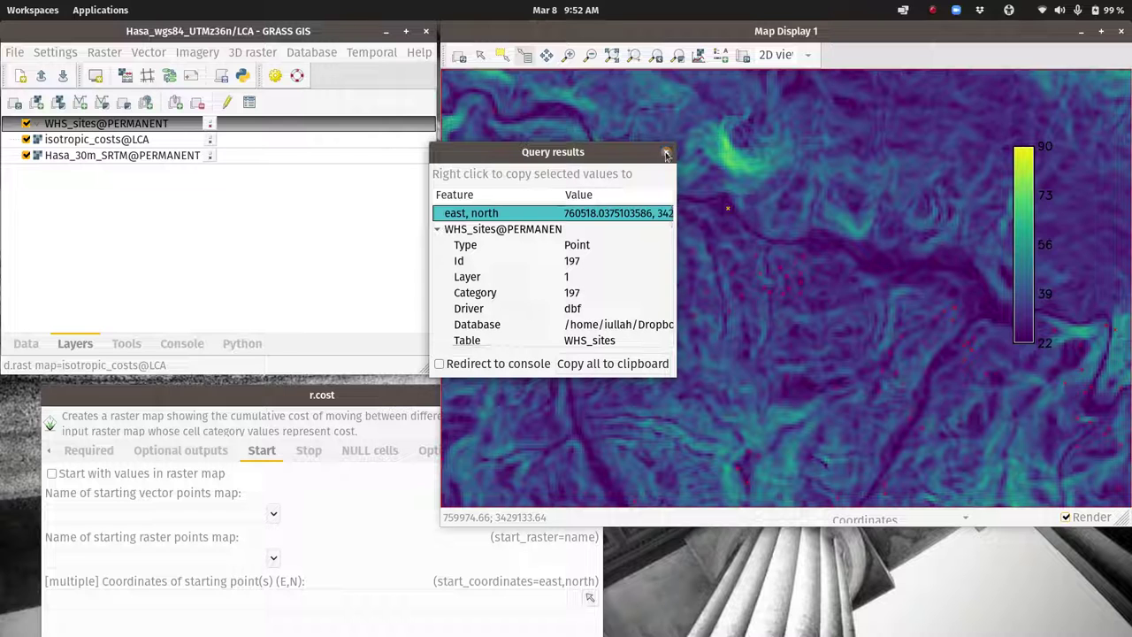
# Paste 760518.0375103586, 3429247.679917201 into the r.cost start_coordinates field.
pyautogui.click(666, 152)
pyautogui.moveTo(329, 403); pyautogui.dragTo(344, 170)
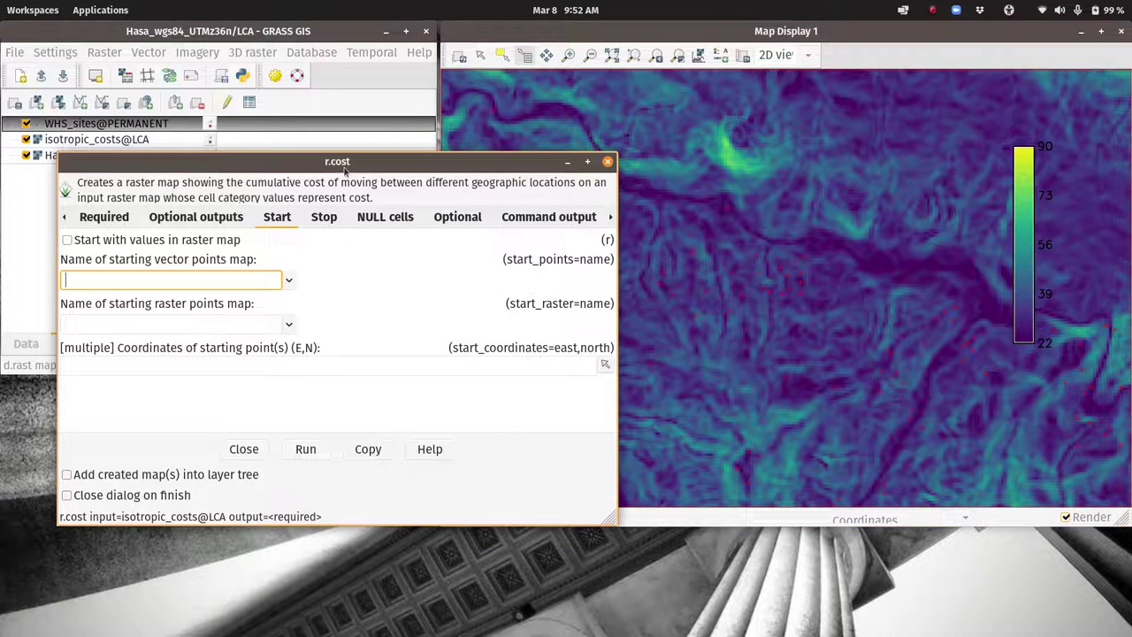
pyautogui.click(148, 366)
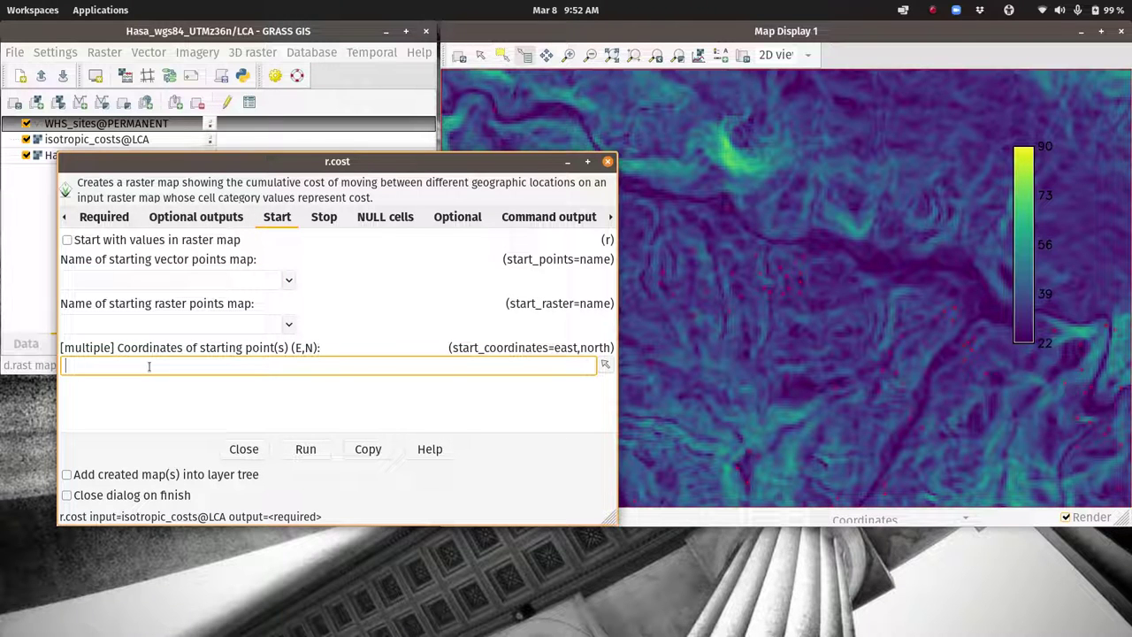
pyautogui.rightClick(155, 363)
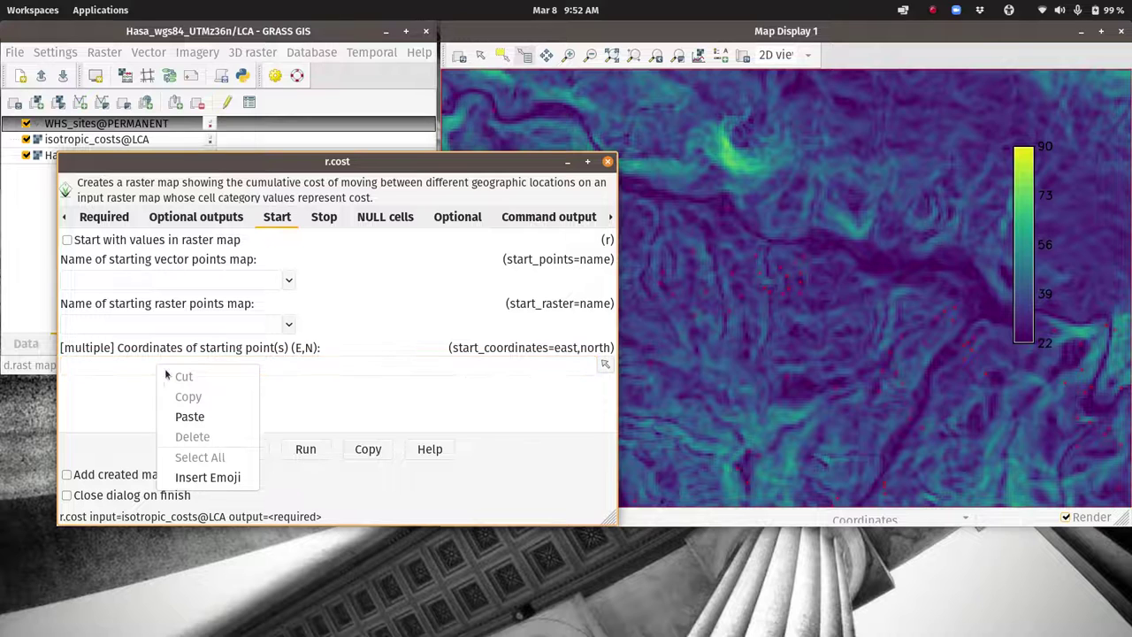
pyautogui.click(190, 416)
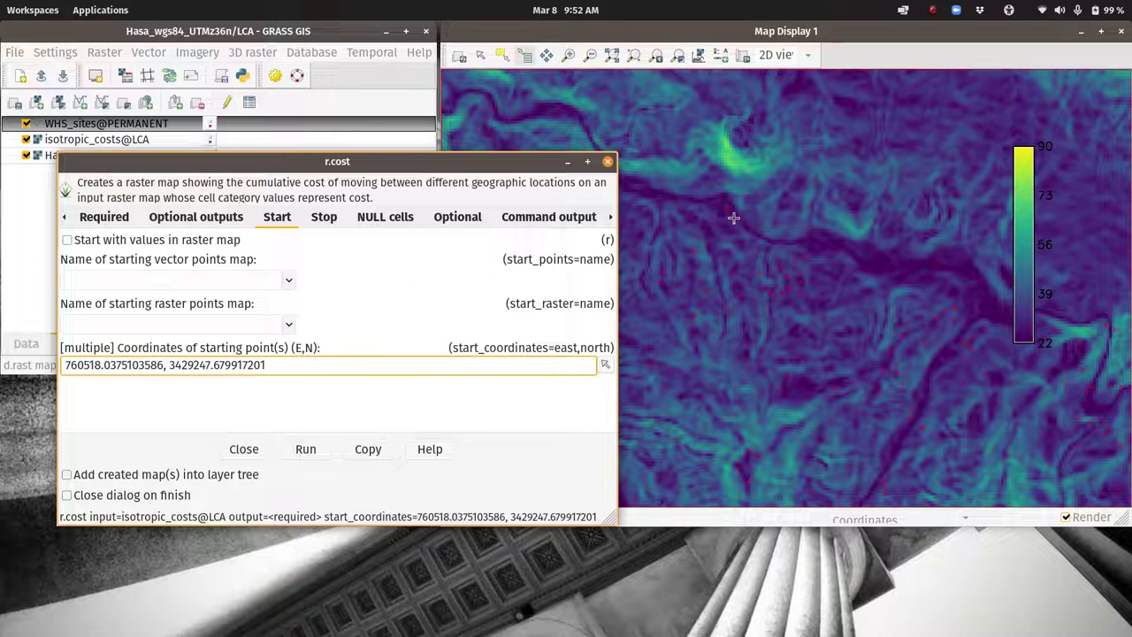
pyautogui.click(332, 35)
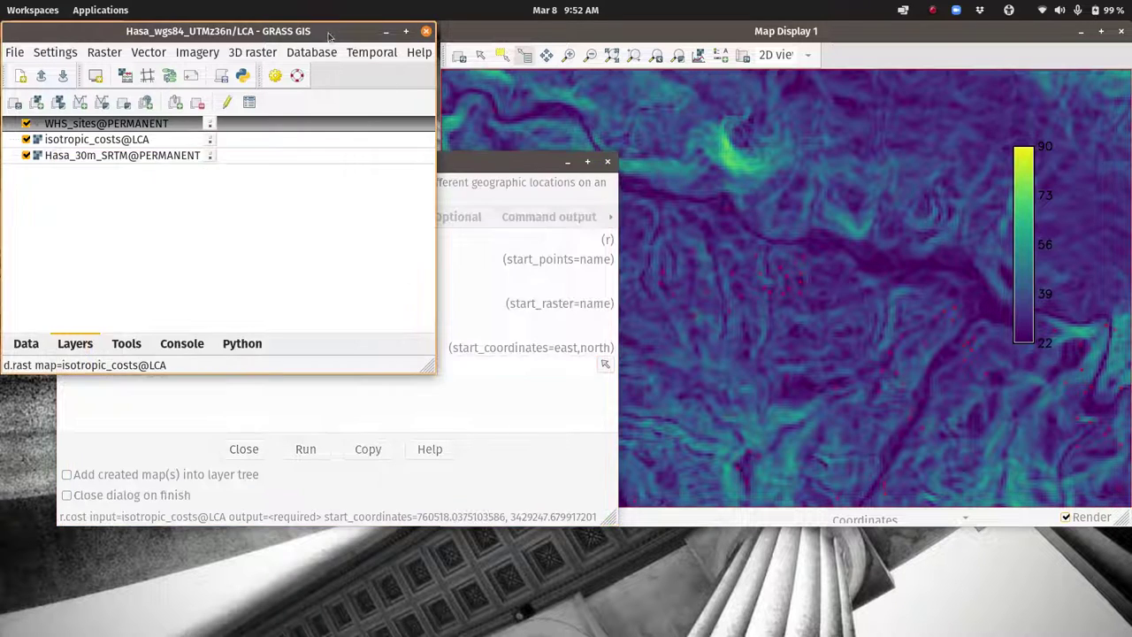
pyautogui.click(117, 155)
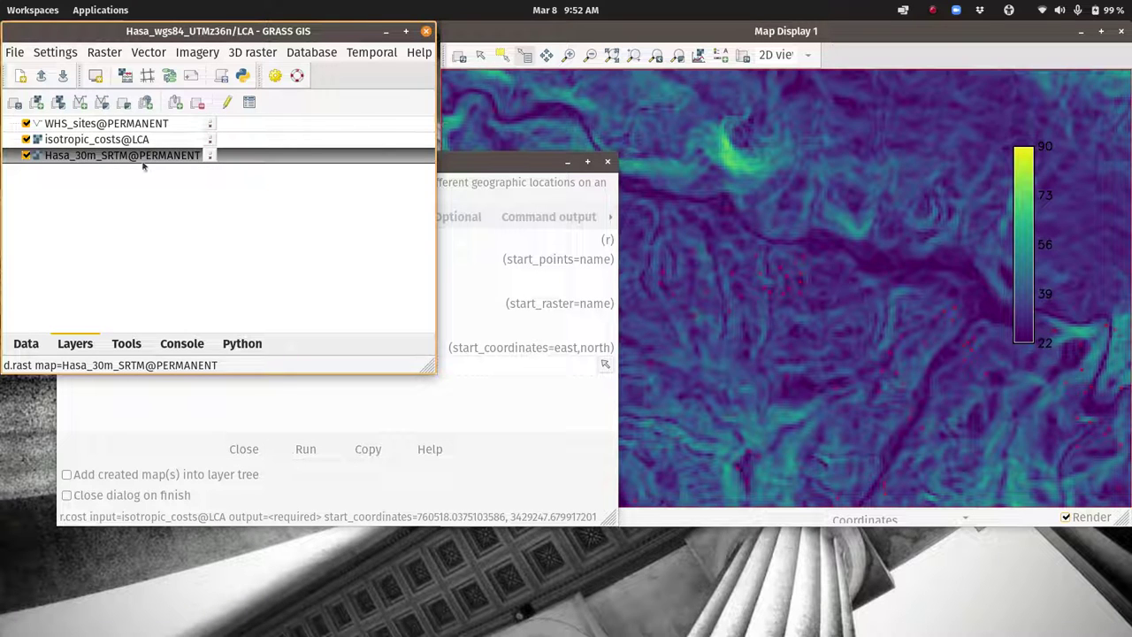
# Query the isotropic_costs value near the site, then return to the r.cost dialog.
pyautogui.click(116, 140)
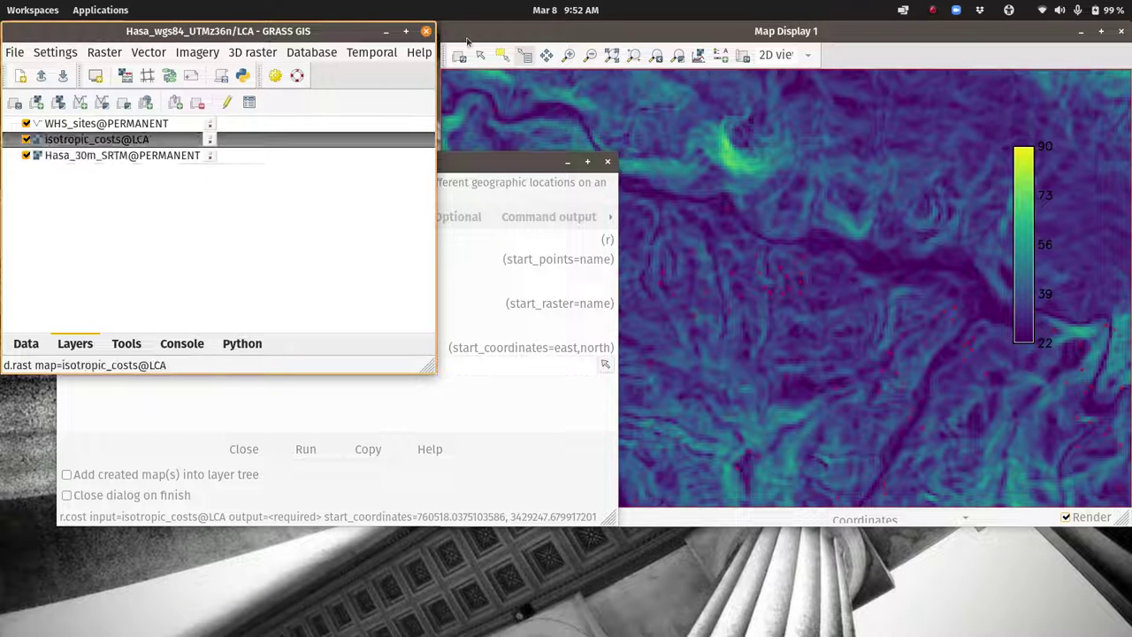
pyautogui.click(596, 31)
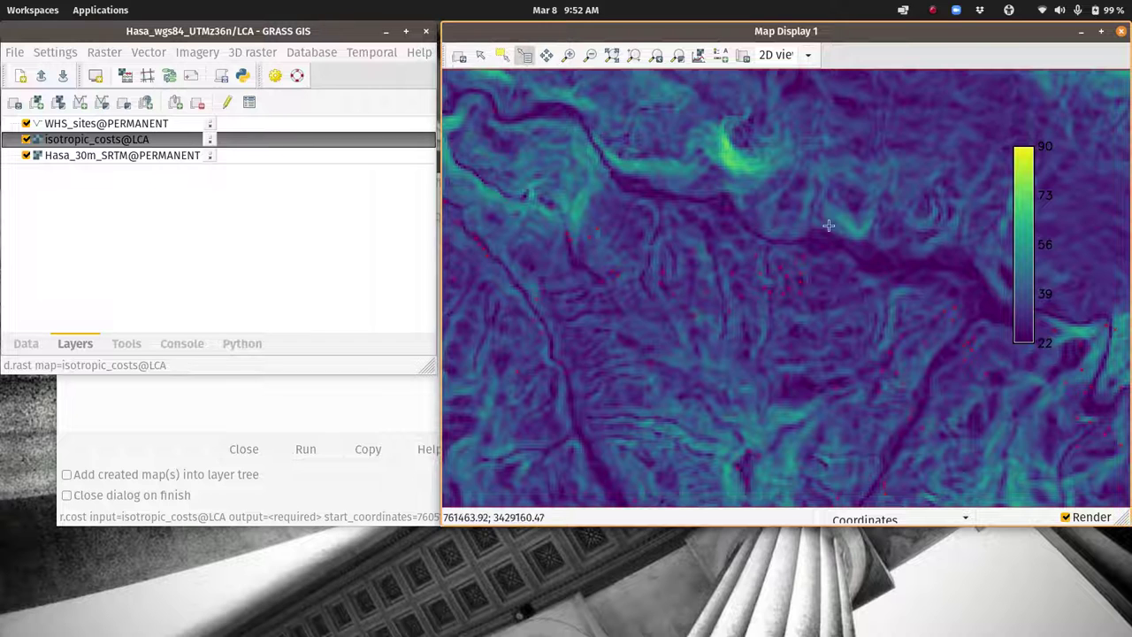
pyautogui.click(872, 262)
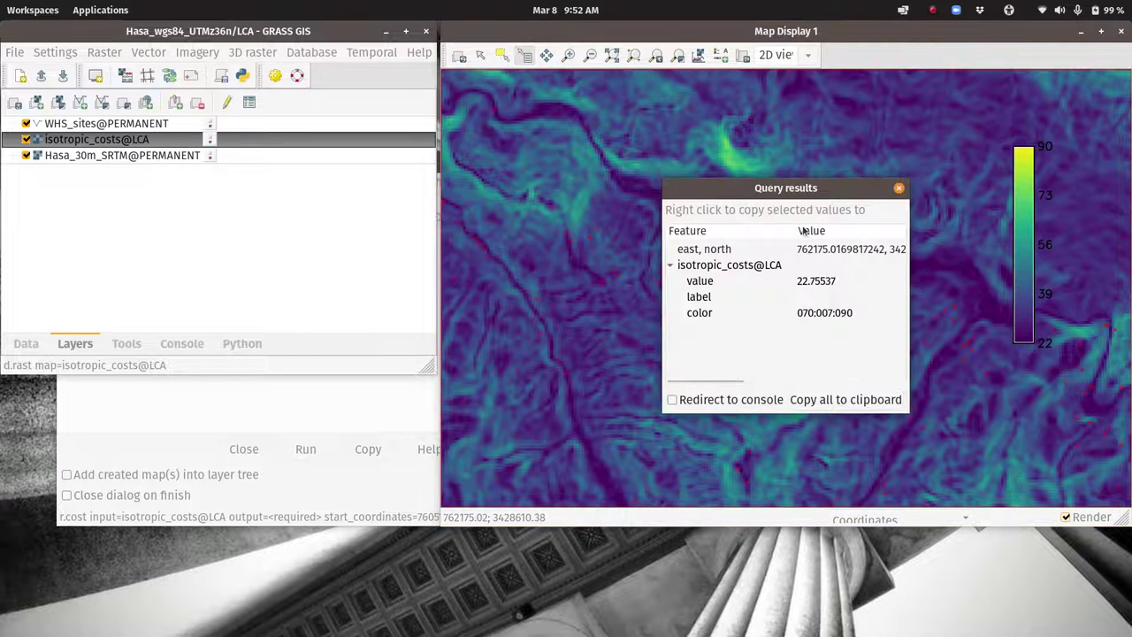
pyautogui.rightClick(817, 253)
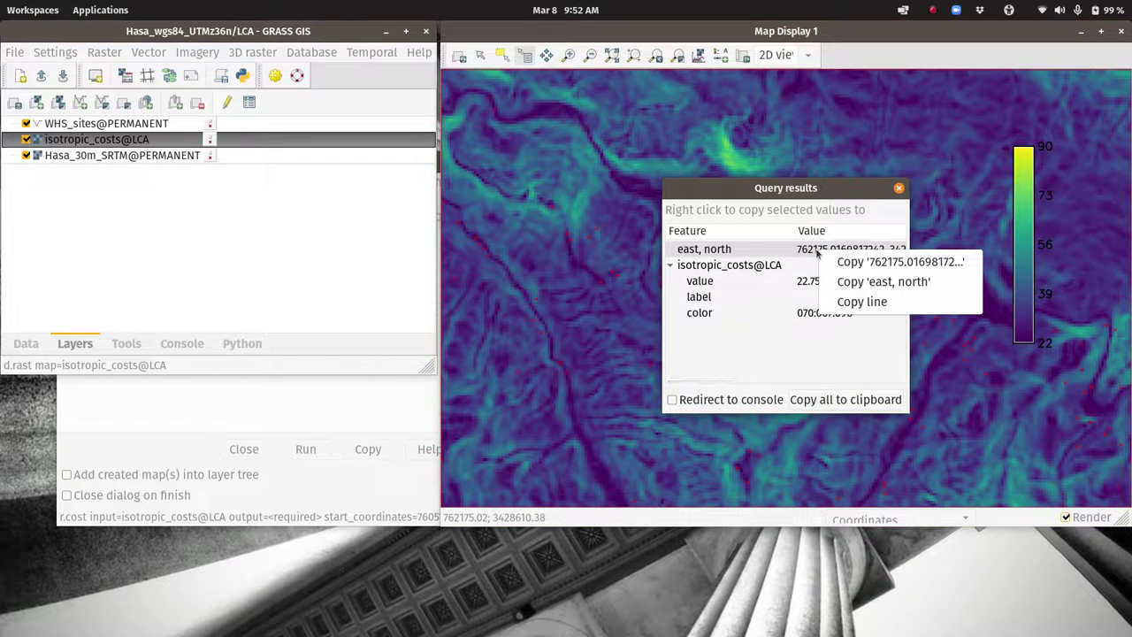
pyautogui.click(898, 187)
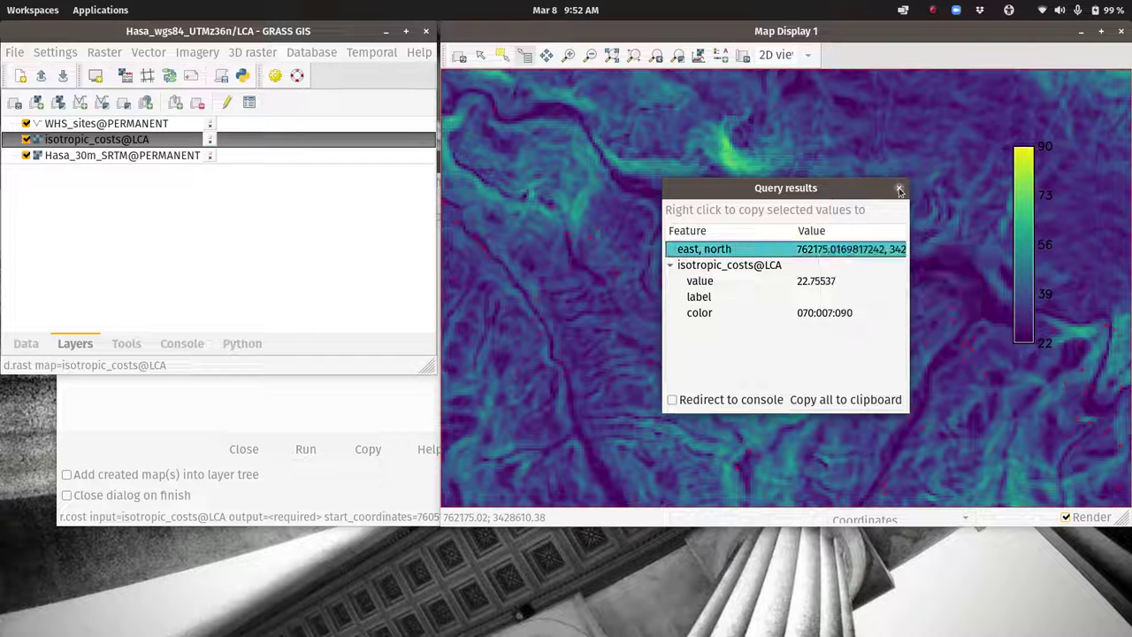
pyautogui.click(898, 188)
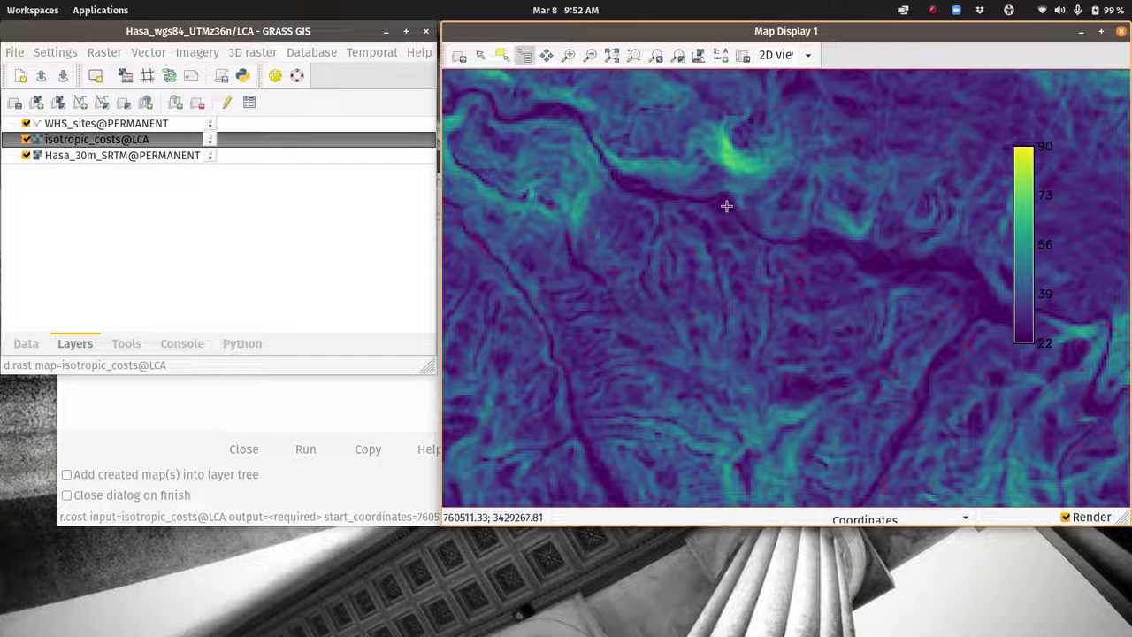
pyautogui.click(362, 397)
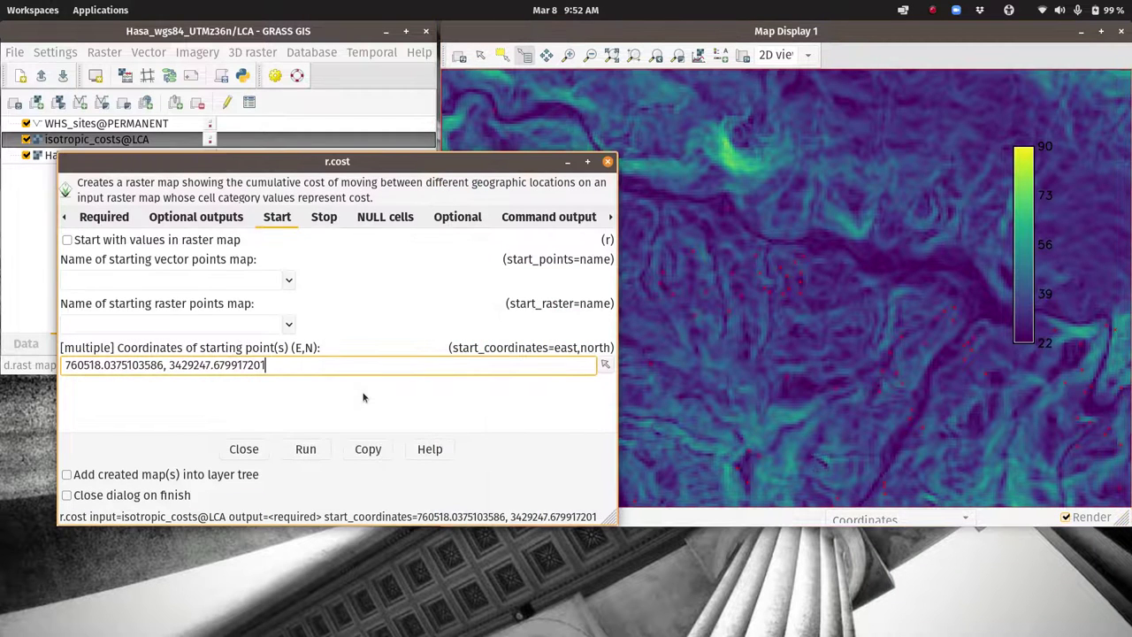
# Name the r.cost output single_point_cost_surface and run the cost computation.
pyautogui.click(112, 218)
pyautogui.click(153, 303)
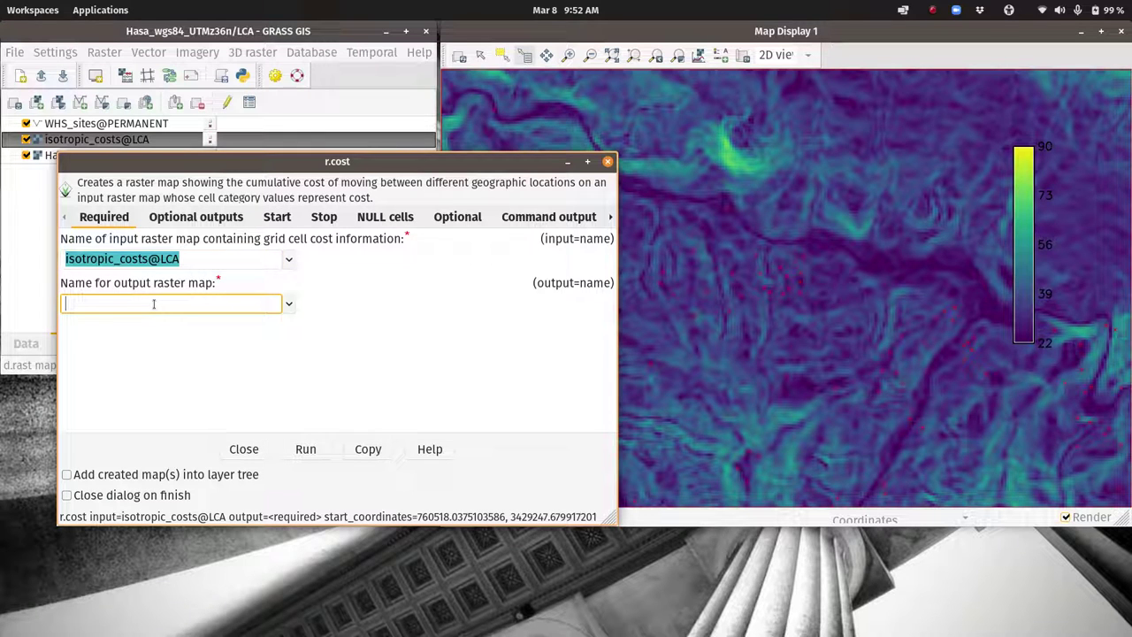
pyautogui.write('s')
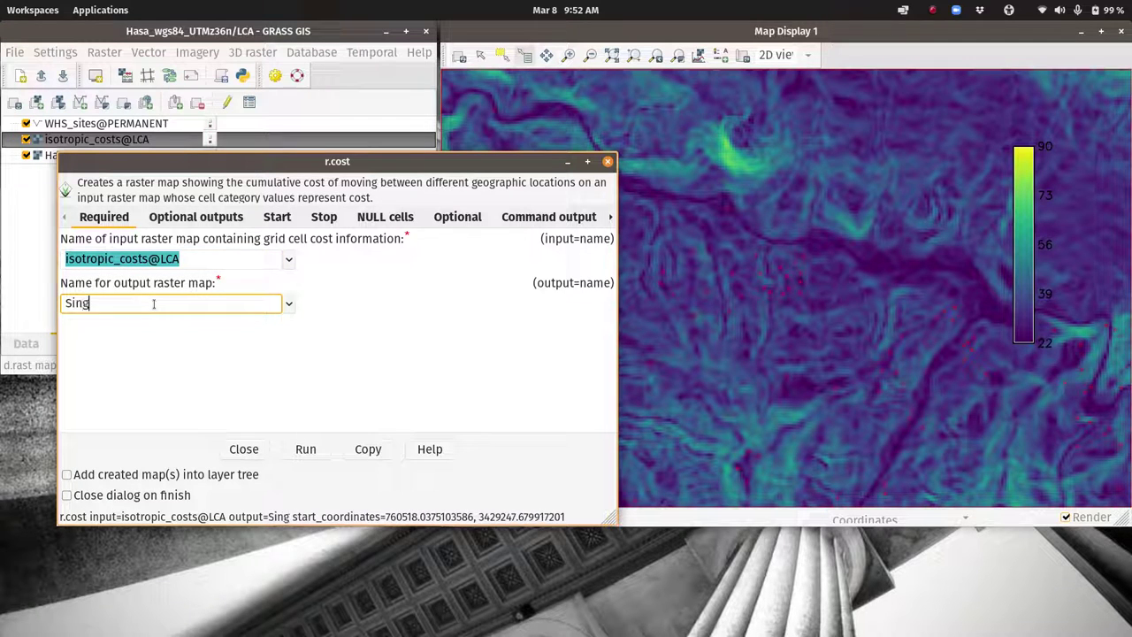
pyautogui.write('ingle')
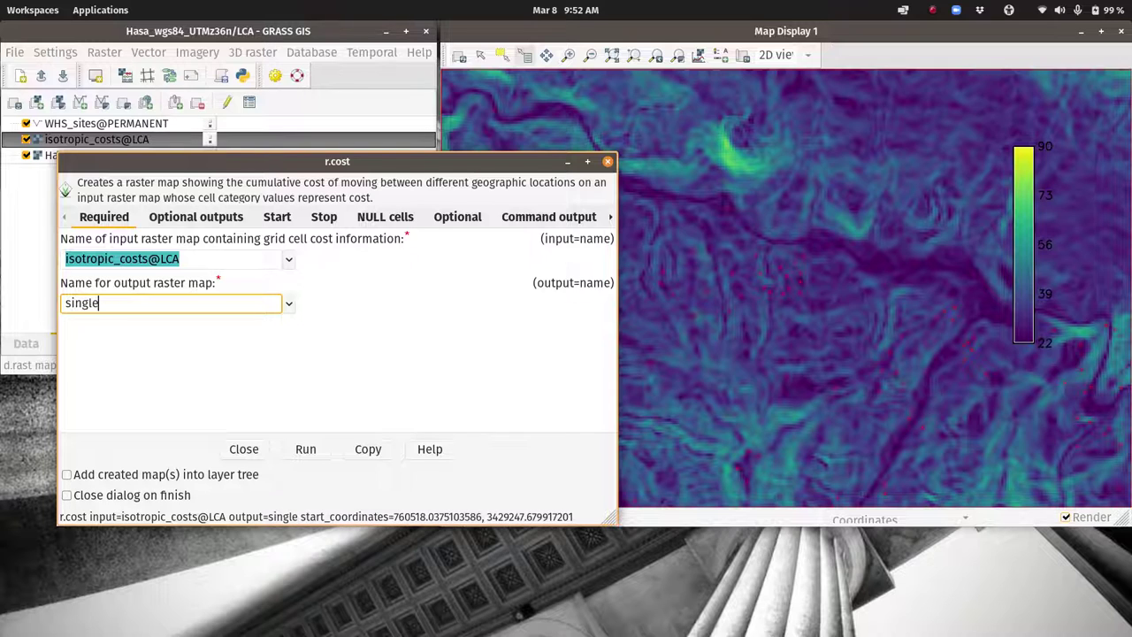
pyautogui.write('_point_')
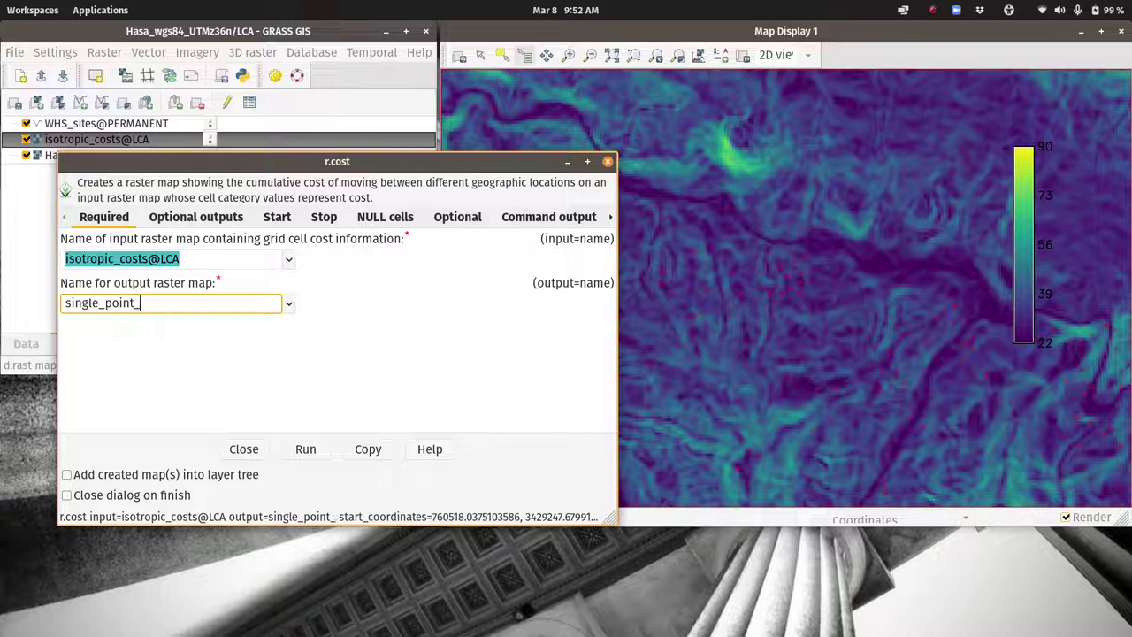
pyautogui.write('cost_s')
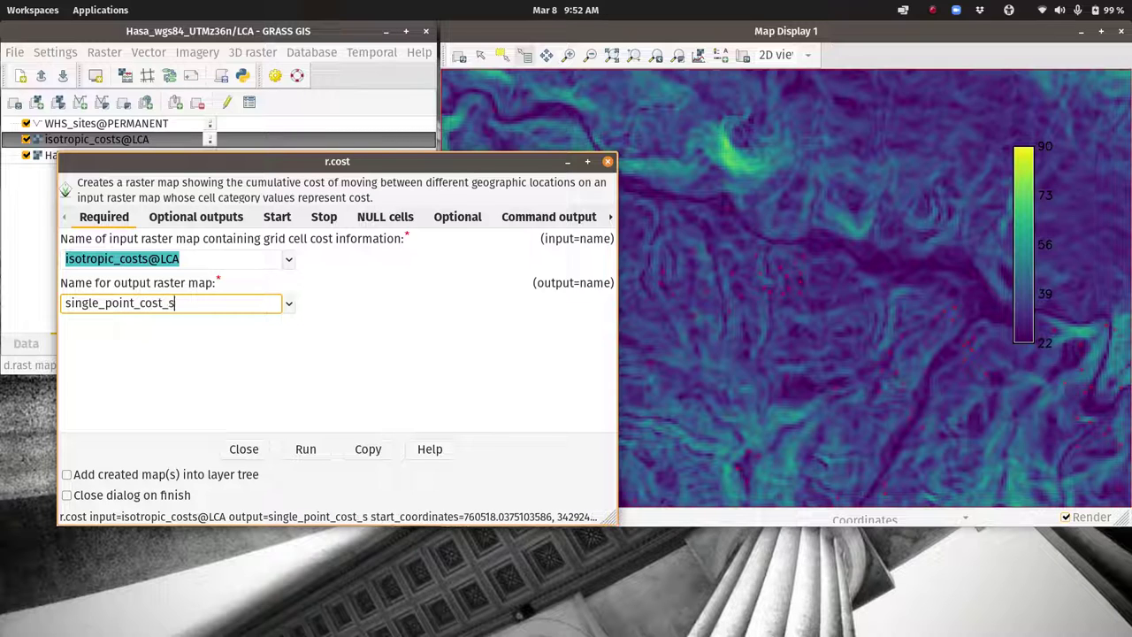
pyautogui.write('urface')
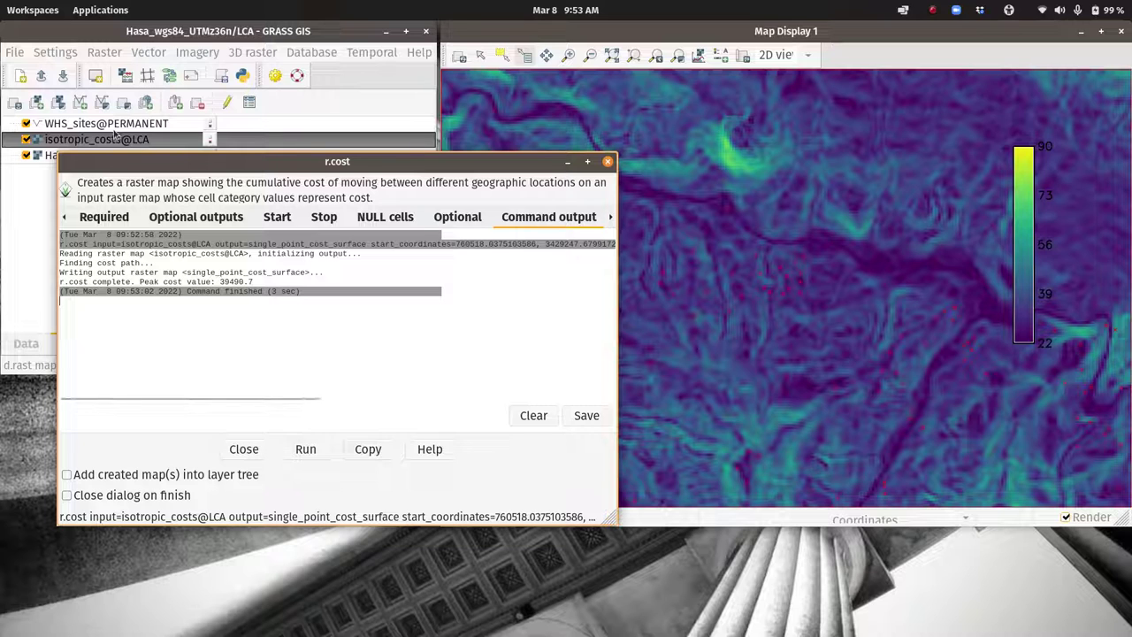
pyautogui.click(113, 129)
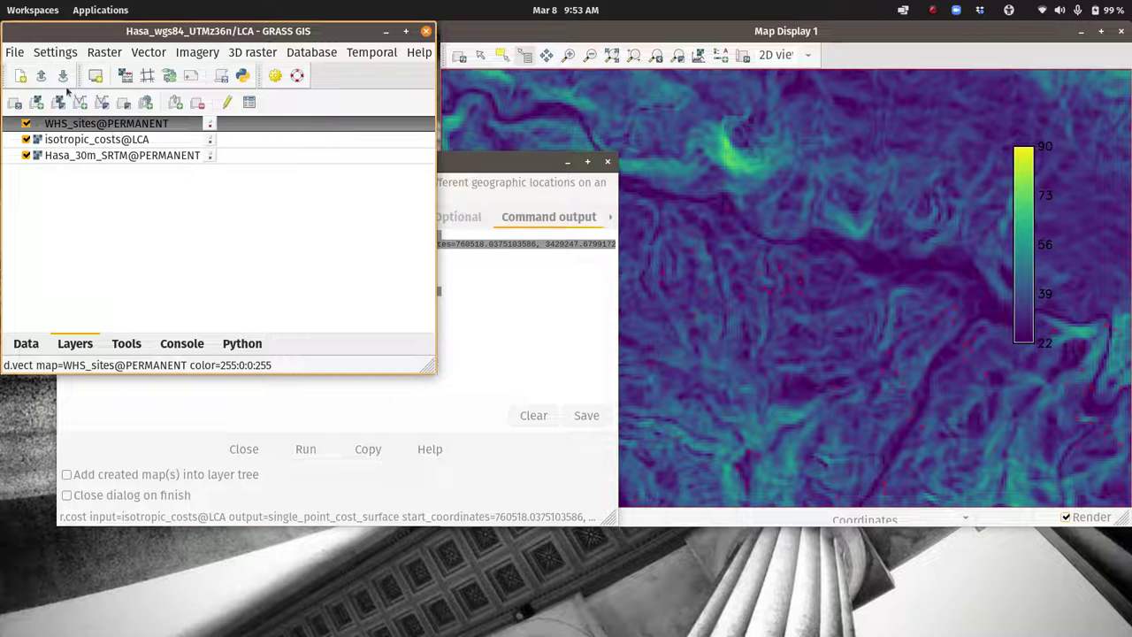
# Add the single_point_cost_surface raster as a new map layer.
pyautogui.click(62, 141)
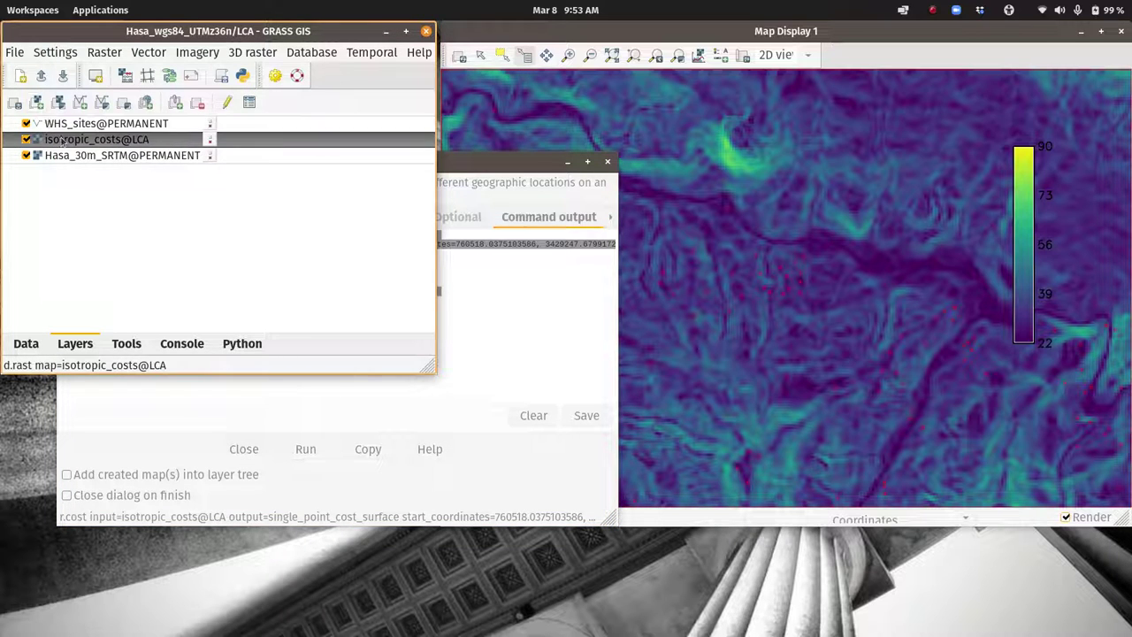
pyautogui.click(36, 103)
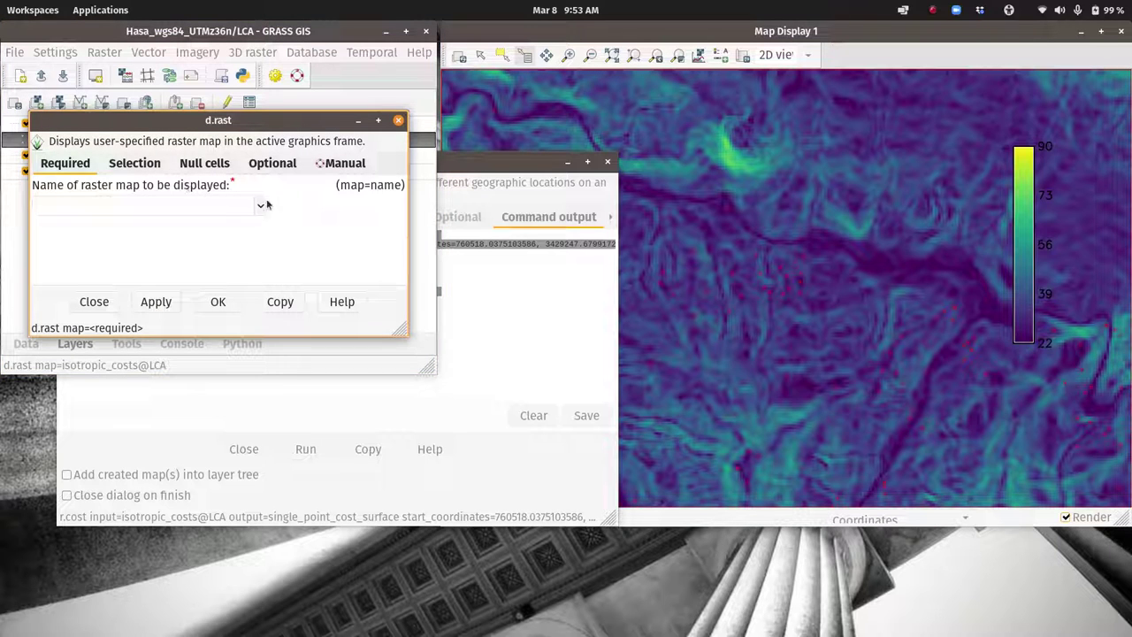
pyautogui.click(260, 205)
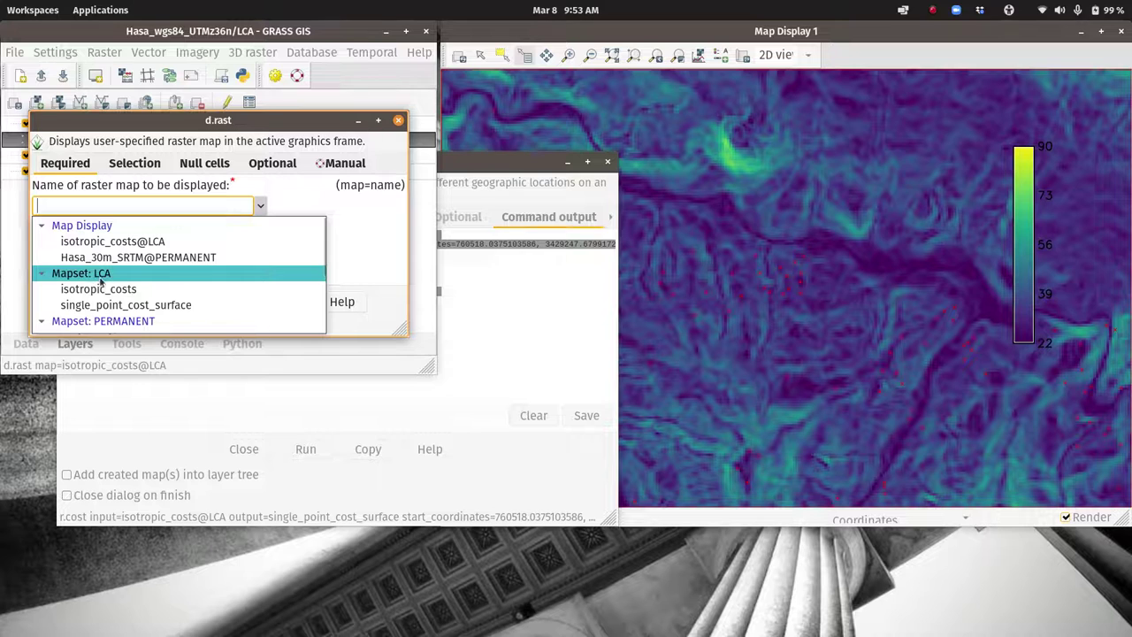
pyautogui.click(128, 305)
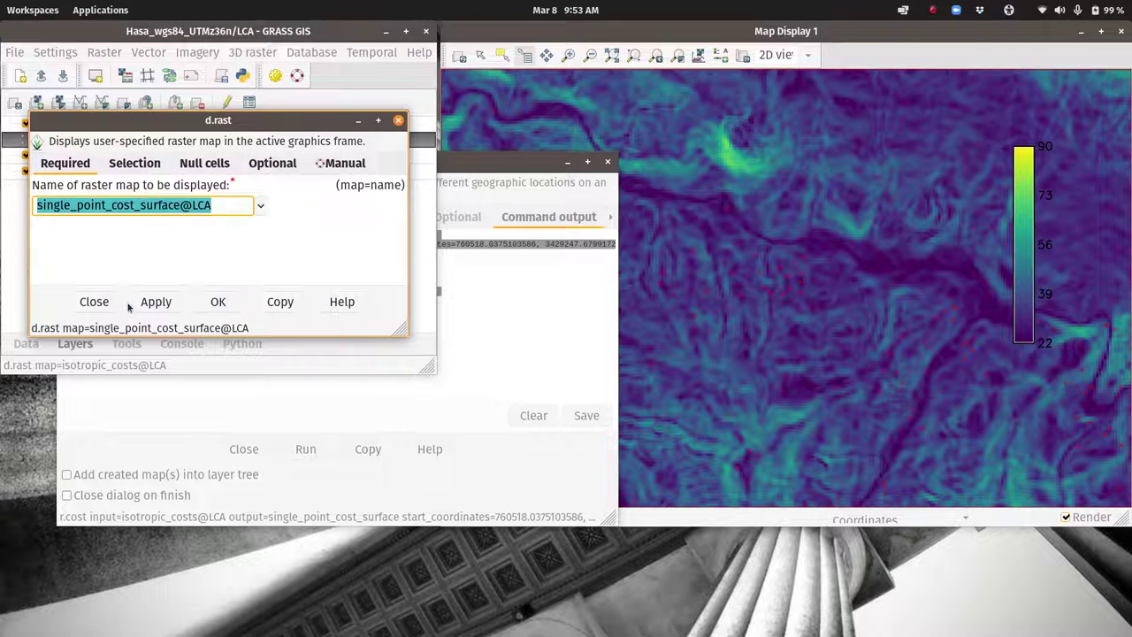
pyautogui.click(219, 302)
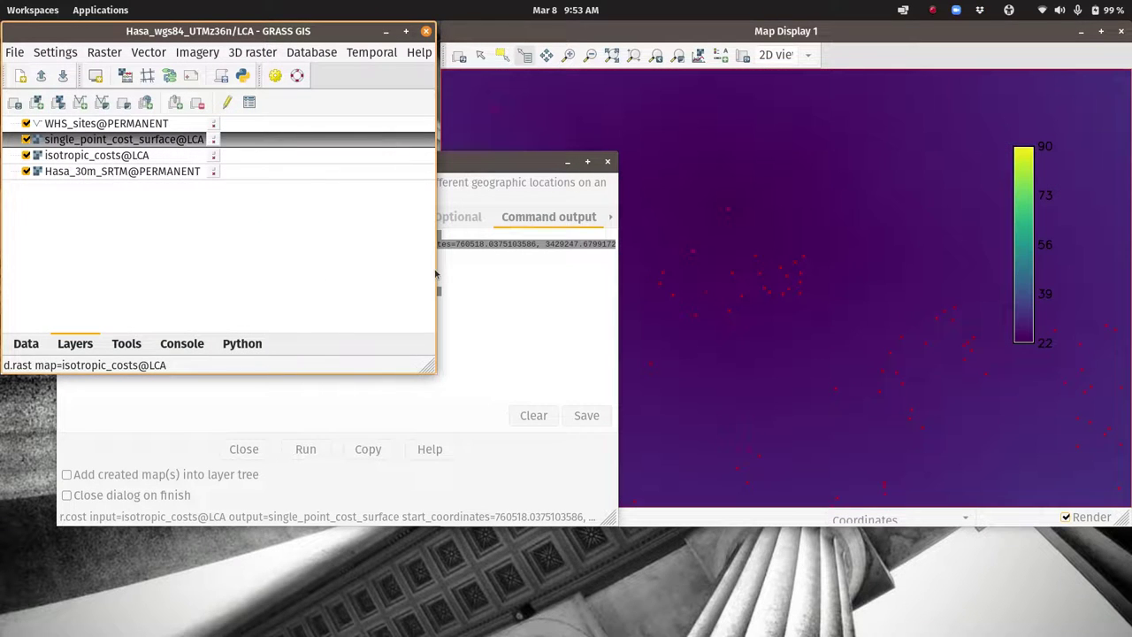
# Zoom the map view to the single_point_cost_surface extent.
pyautogui.rightClick(137, 144)
pyautogui.click(194, 234)
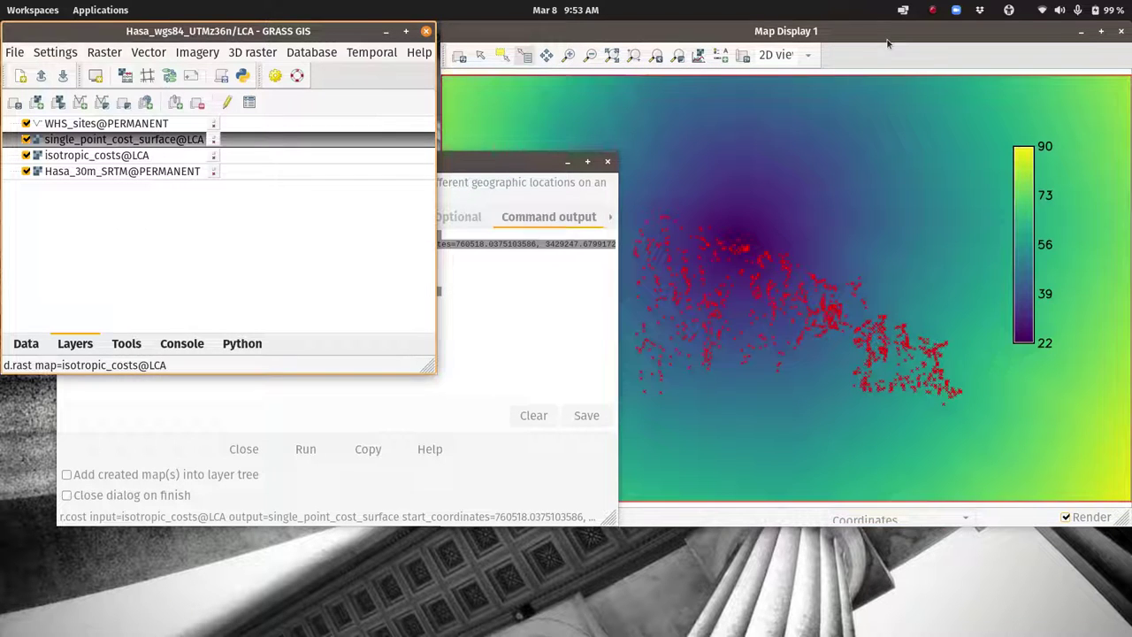
pyautogui.click(889, 43)
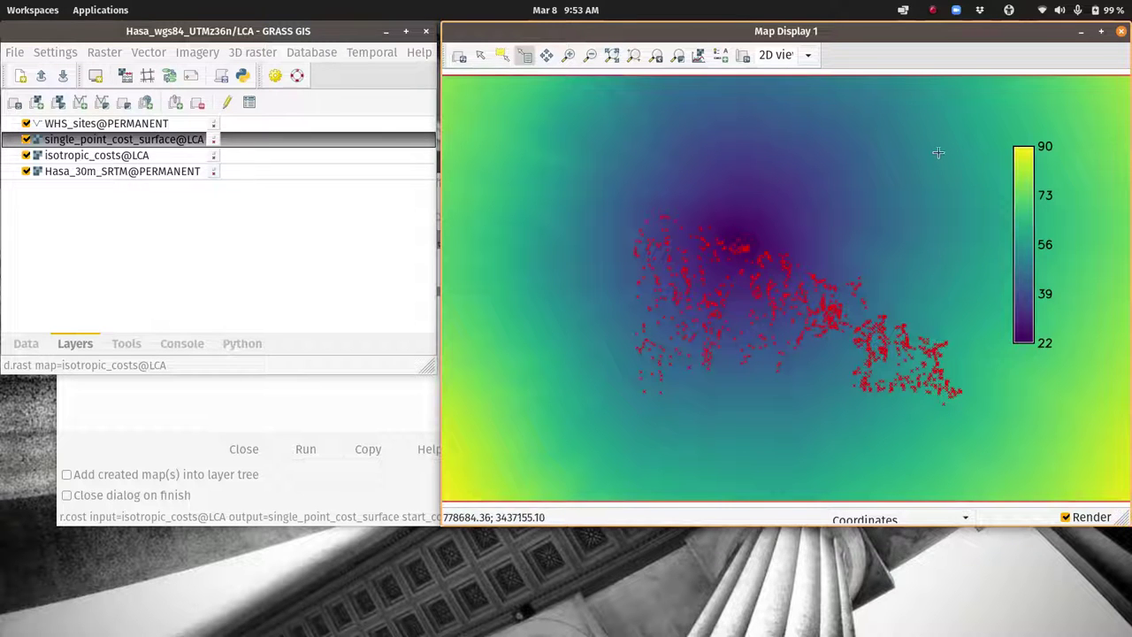
pyautogui.doubleClick(1027, 248)
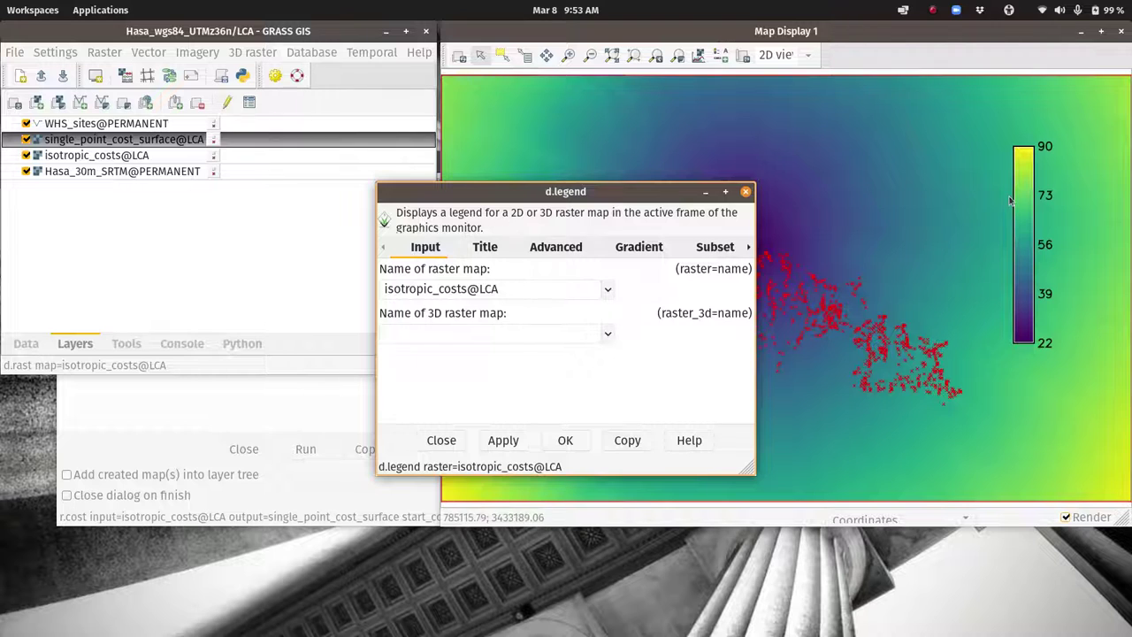
# Switch the legend raster to single_point_cost_surface@LCA, now ranging 0 to 39491.
pyautogui.click(608, 289)
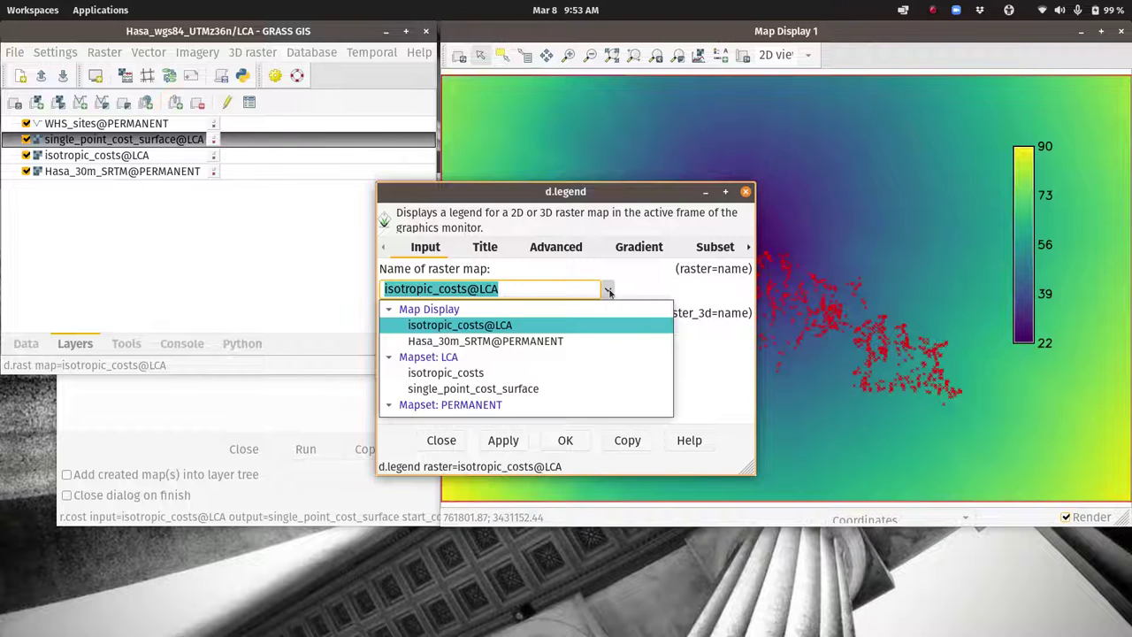
pyautogui.click(468, 388)
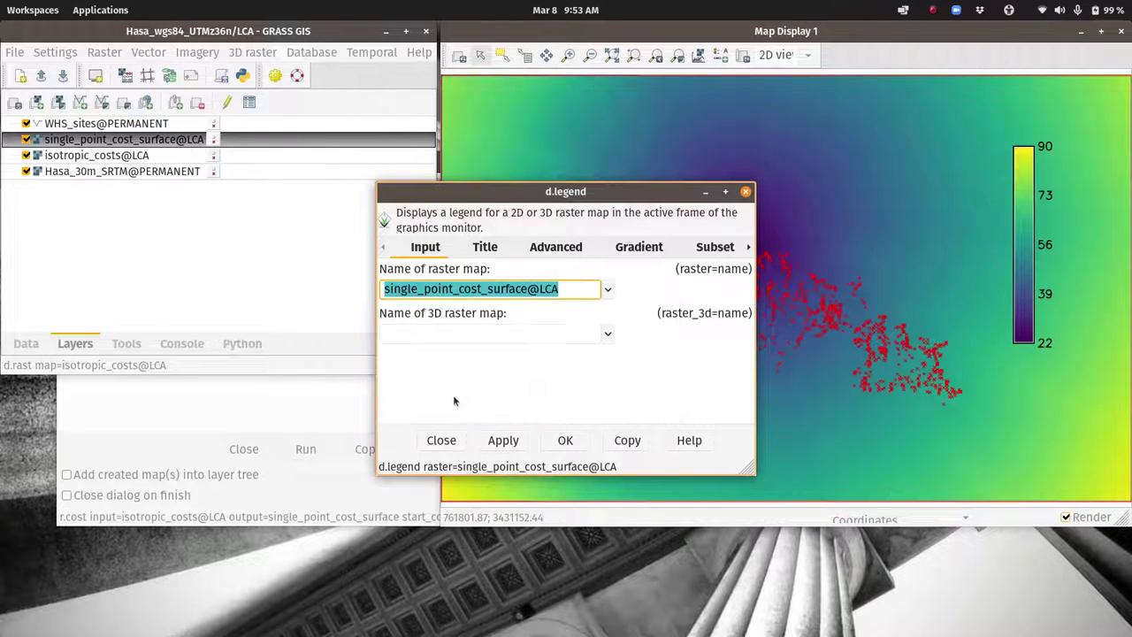
pyautogui.click(565, 439)
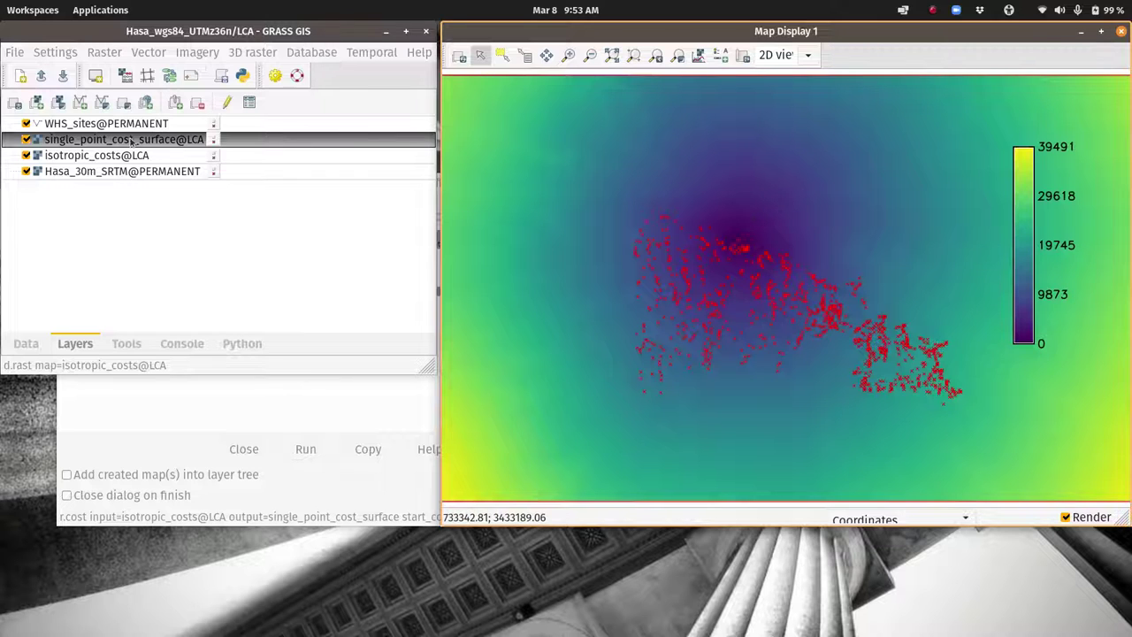
# Add a shaded relief layer using shadedrelief_x3 from terrain_analysis as the shade map.
pyautogui.click(60, 124)
pyautogui.click(59, 142)
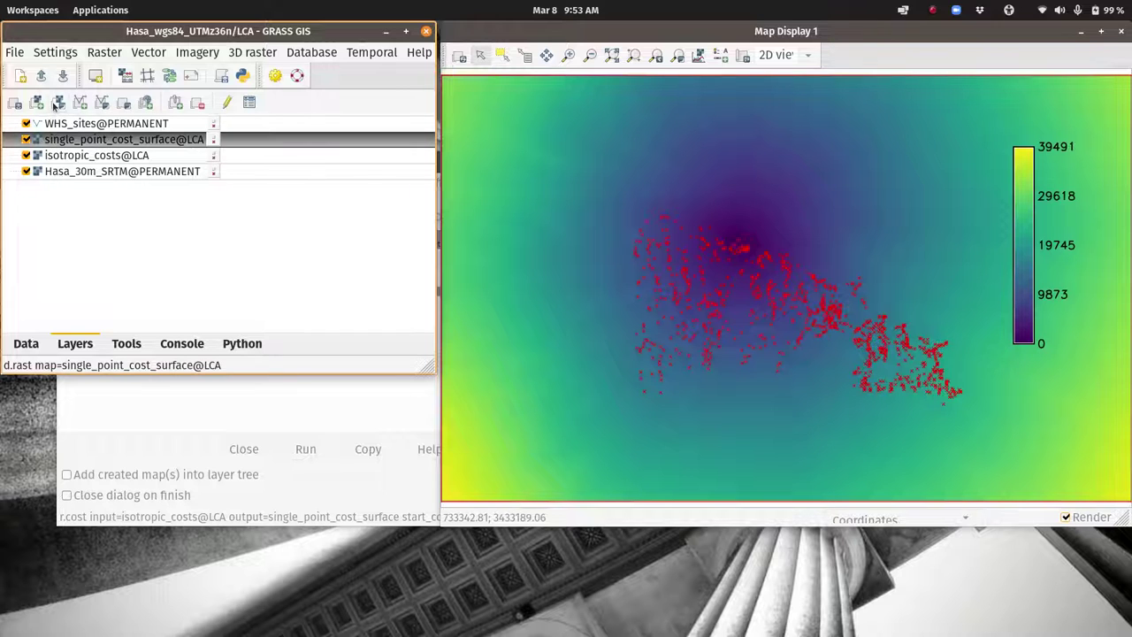
pyautogui.click(57, 103)
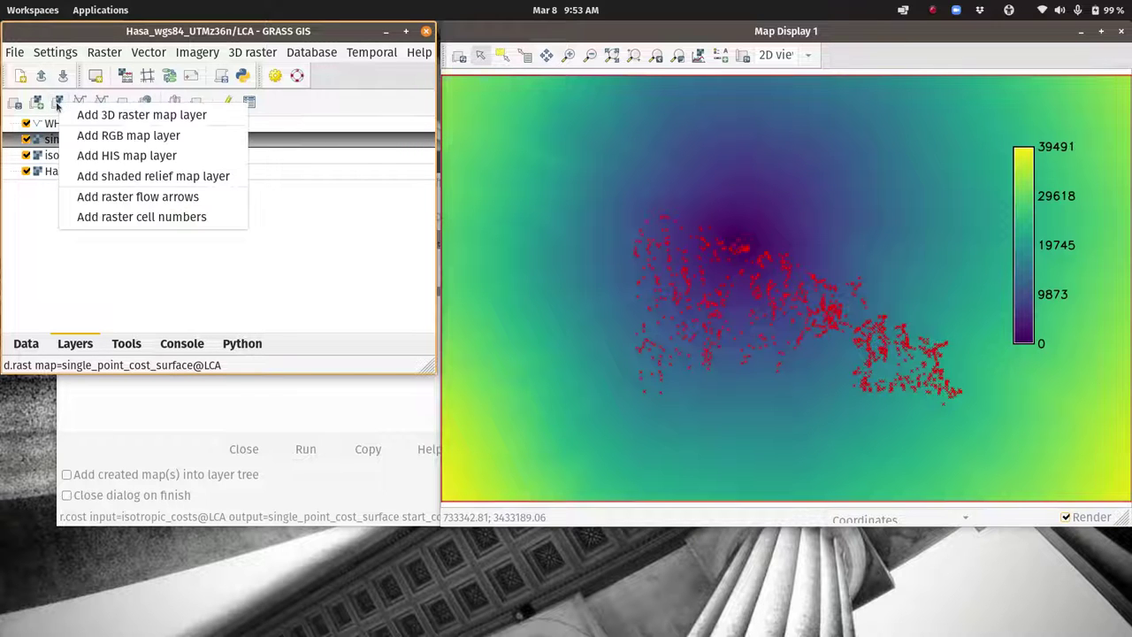
pyautogui.click(133, 175)
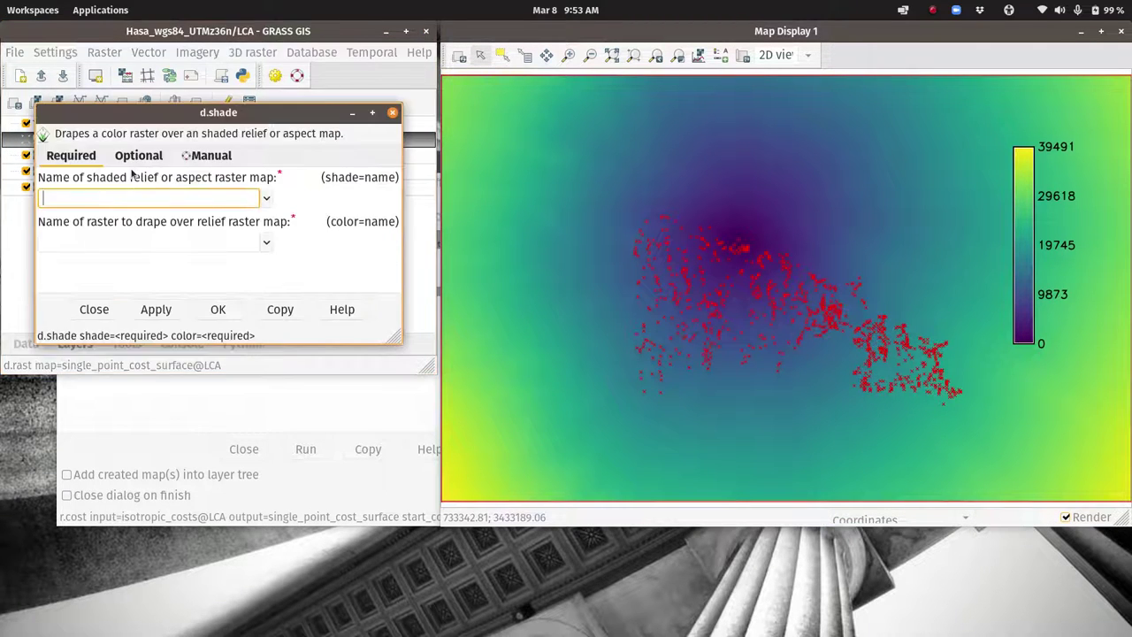
pyautogui.click(266, 198)
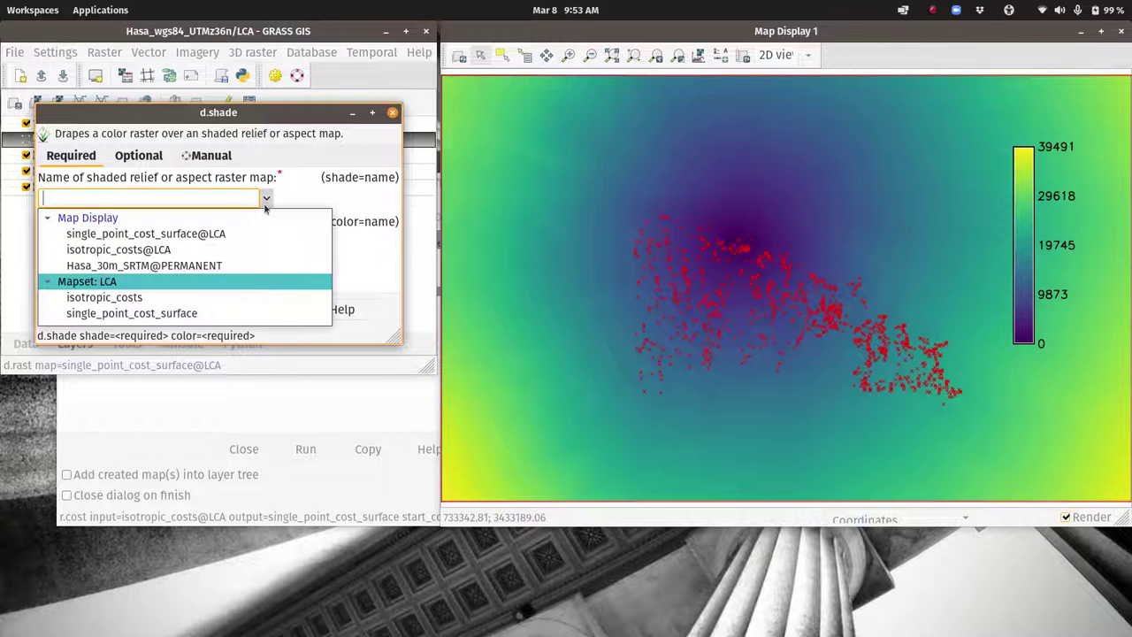
pyautogui.scroll(-5, 89, 272)
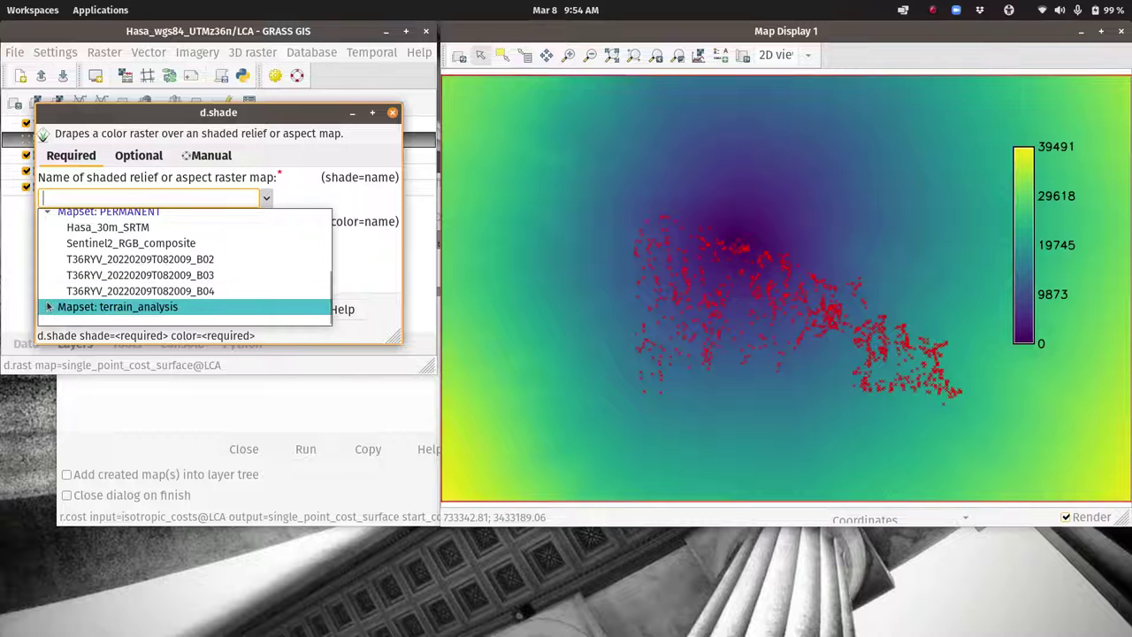
pyautogui.click(47, 307)
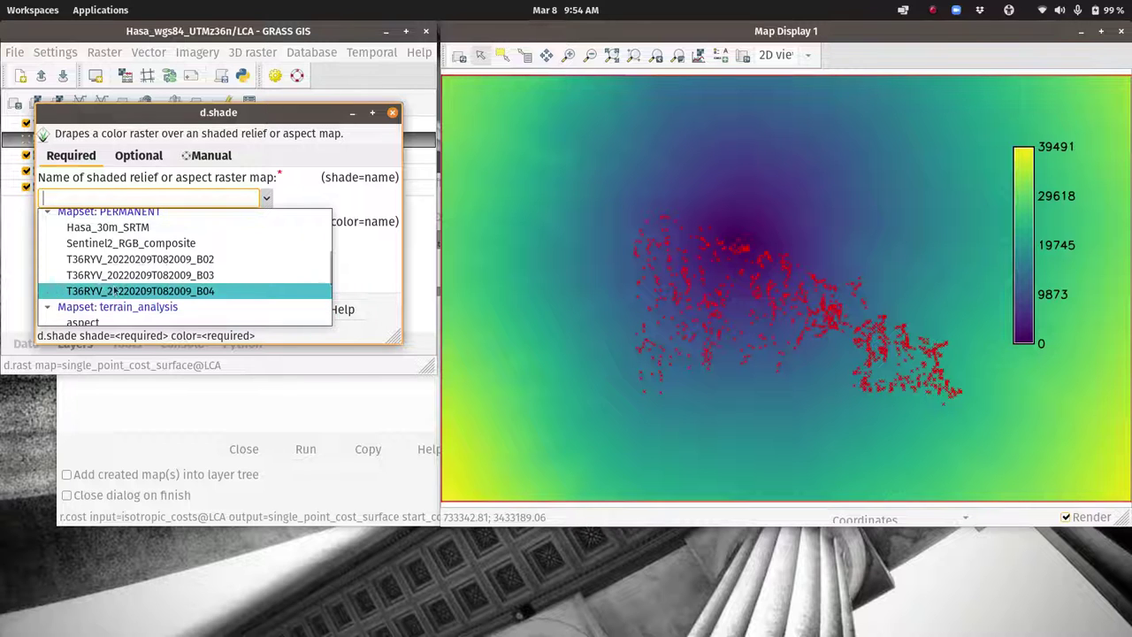
pyautogui.scroll(-3, 110, 292)
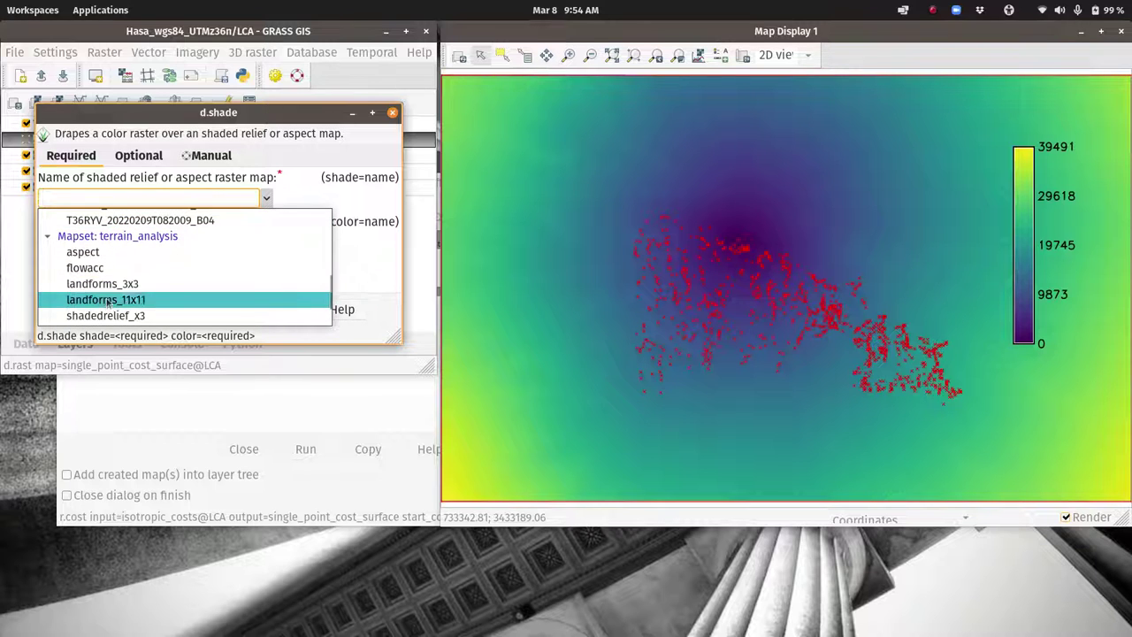
pyautogui.click(107, 315)
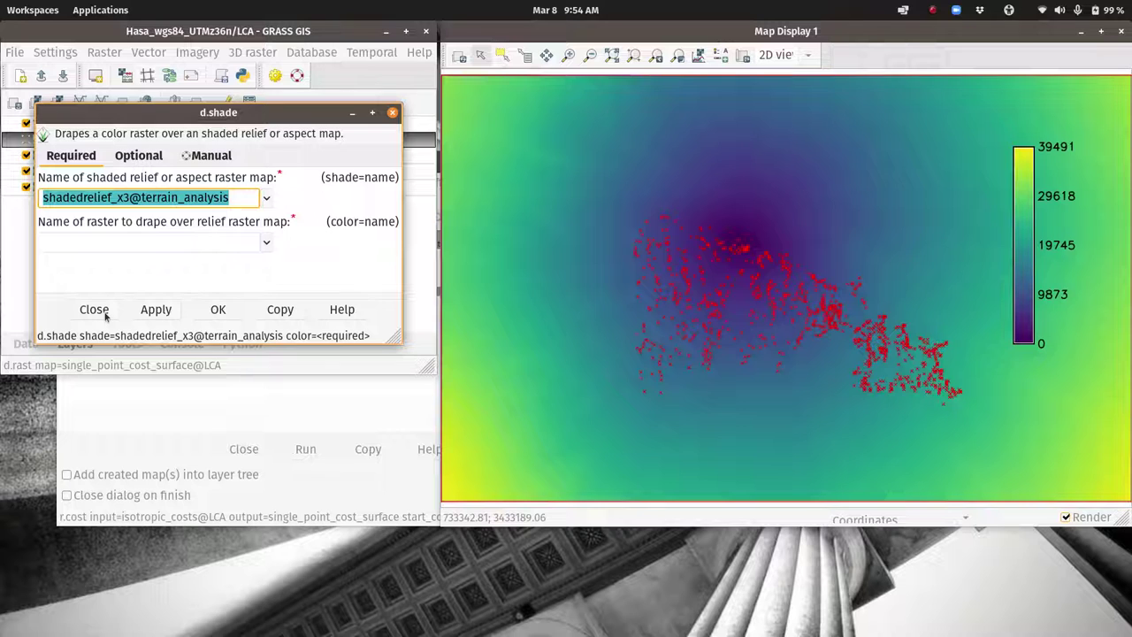
# Drape single_point_cost_surface as the color raster, brightened by 30 percent.
pyautogui.click(266, 245)
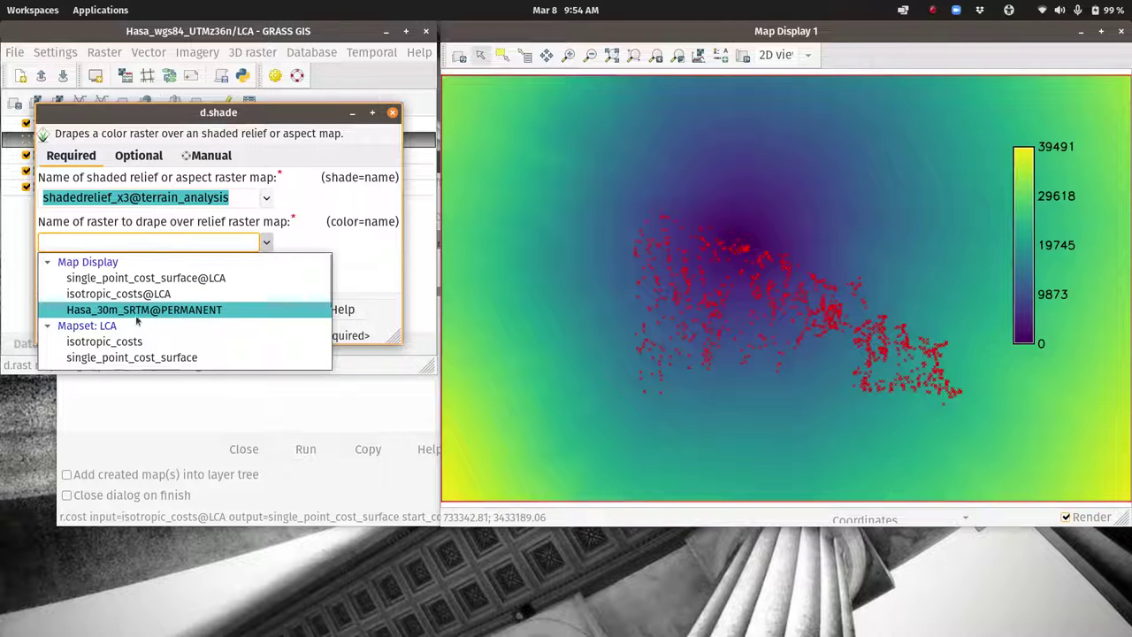
pyautogui.click(178, 278)
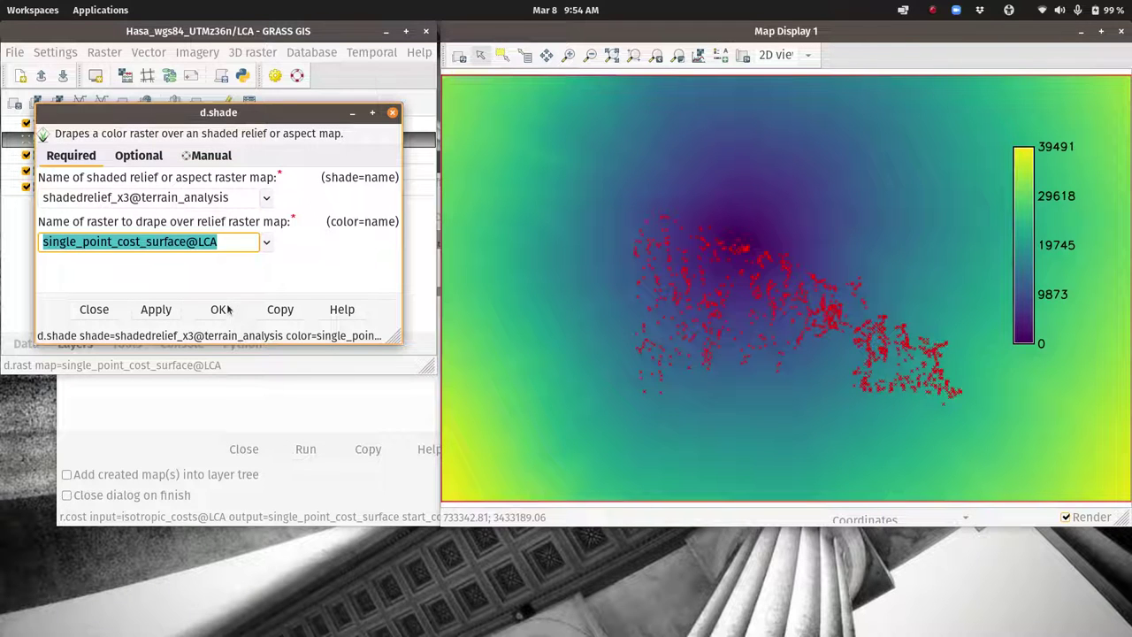
pyautogui.click(148, 161)
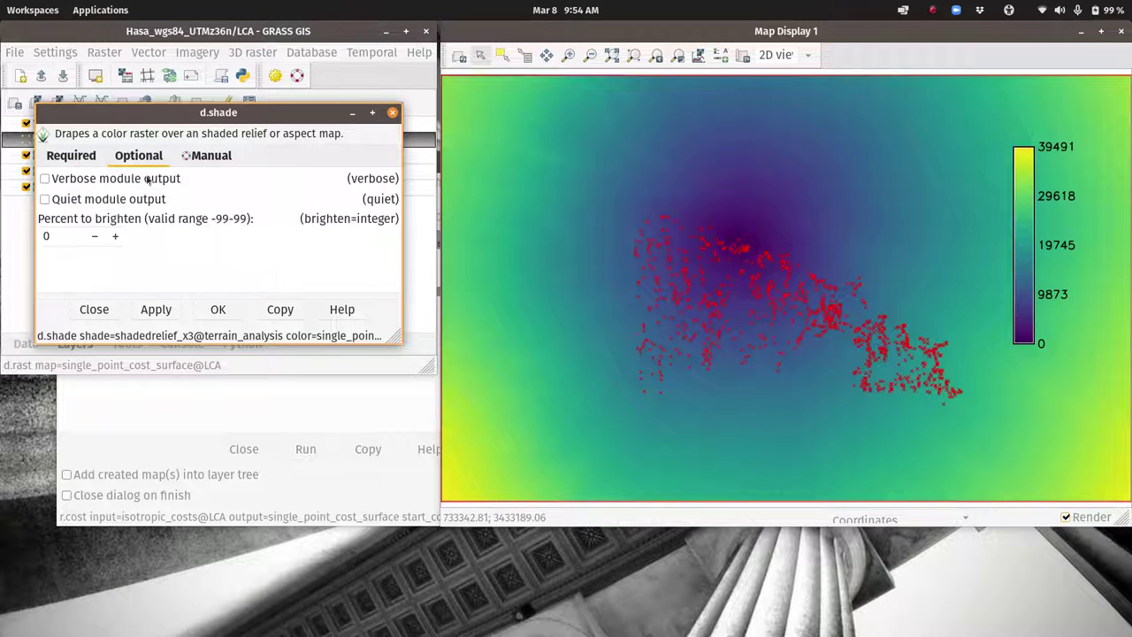
pyautogui.click(69, 236)
pyautogui.write('30')
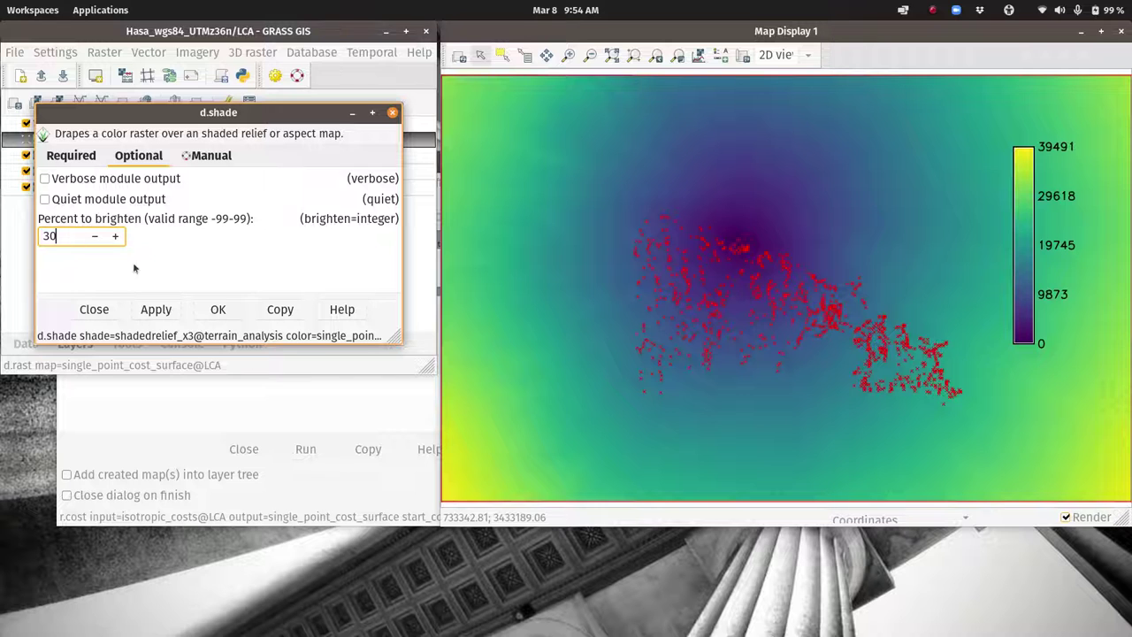
pyautogui.click(217, 310)
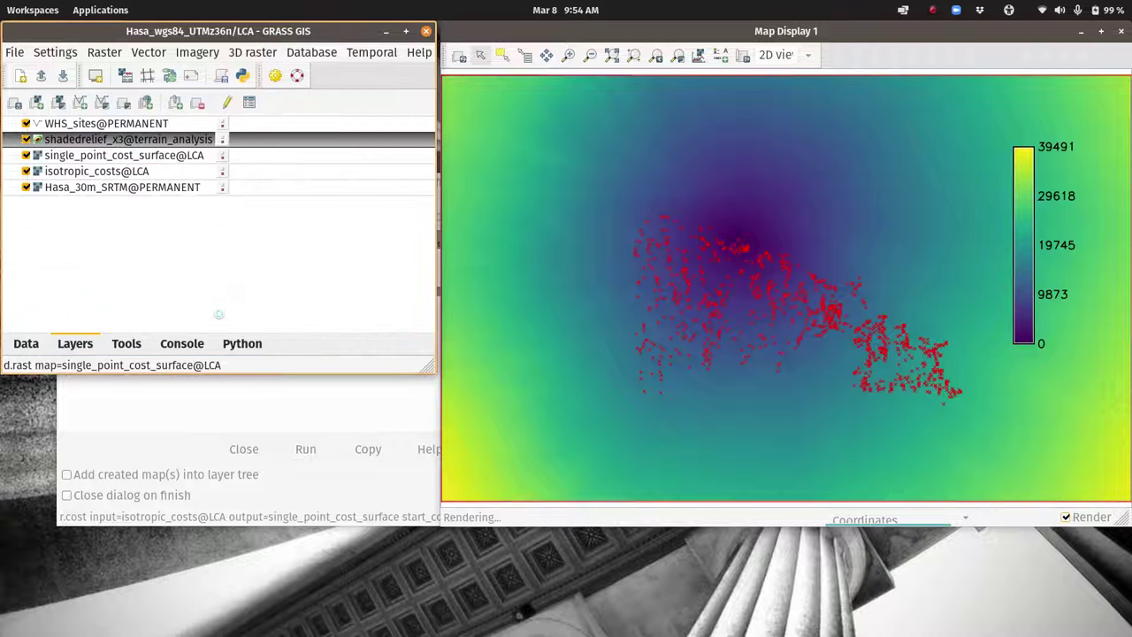
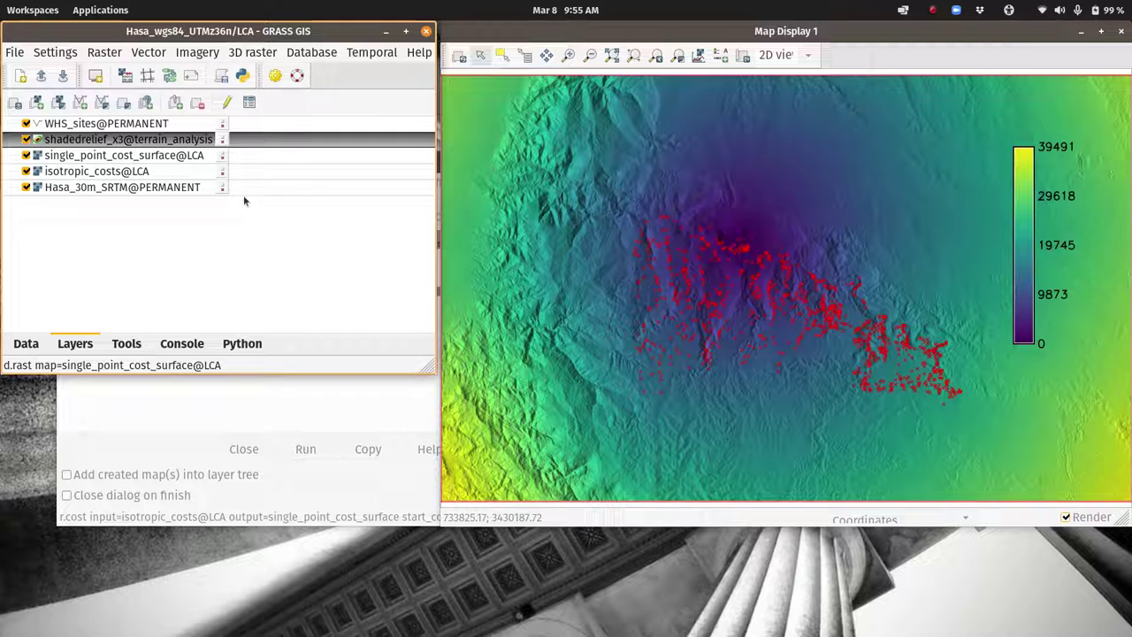
# Open the r.walk cumulative movement costs tool and enlarge its window beside the map.
pyautogui.click(97, 53)
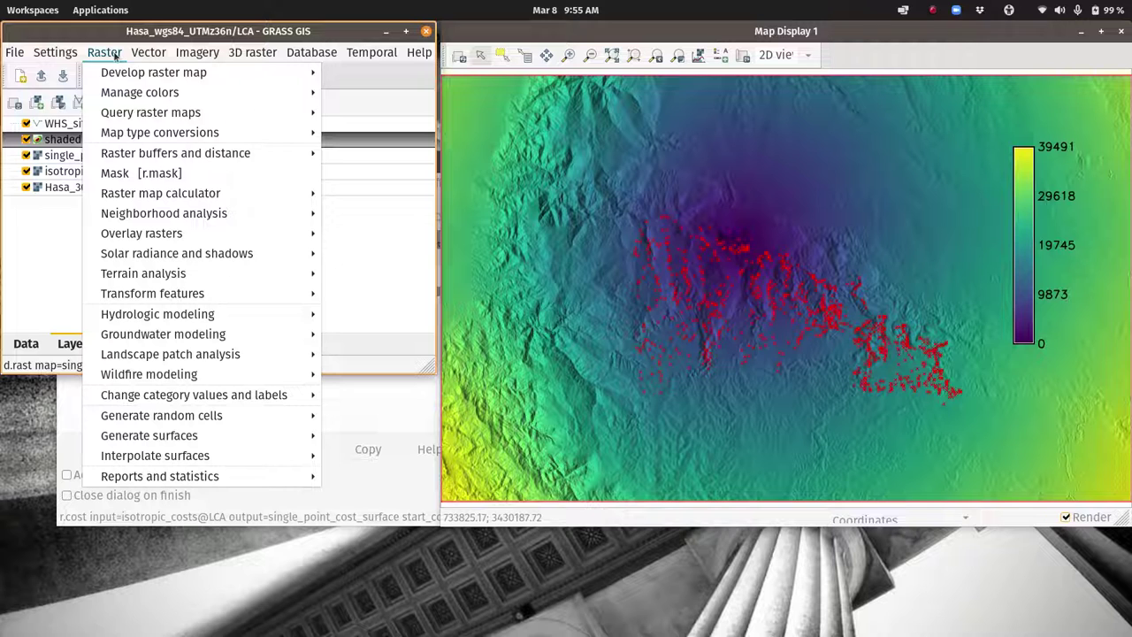
pyautogui.moveTo(247, 301)
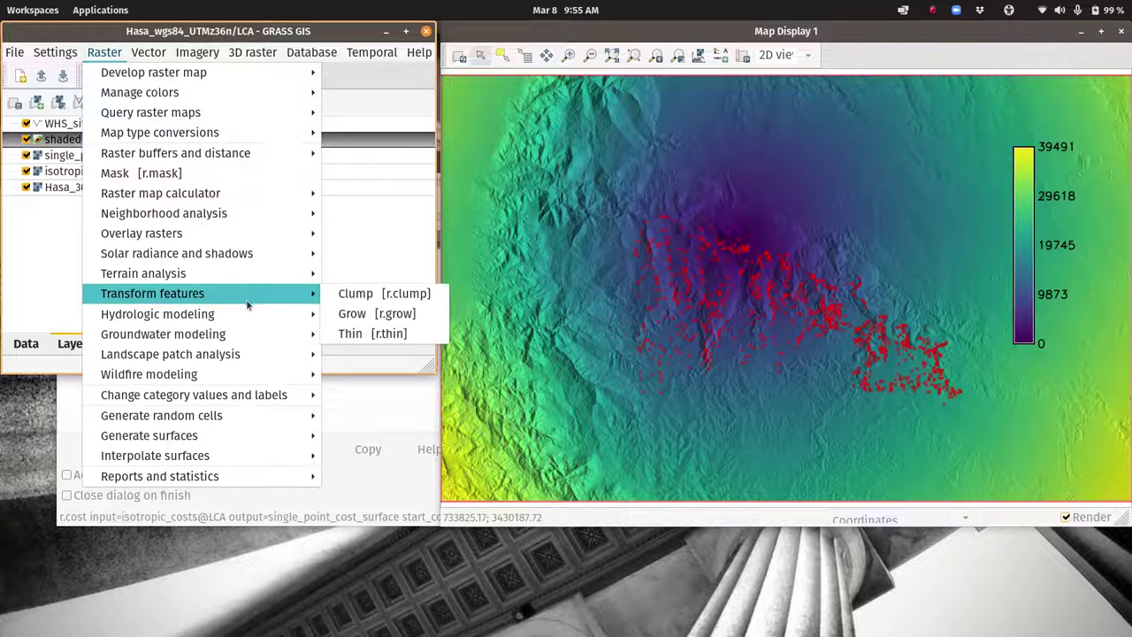
pyautogui.moveTo(265, 273)
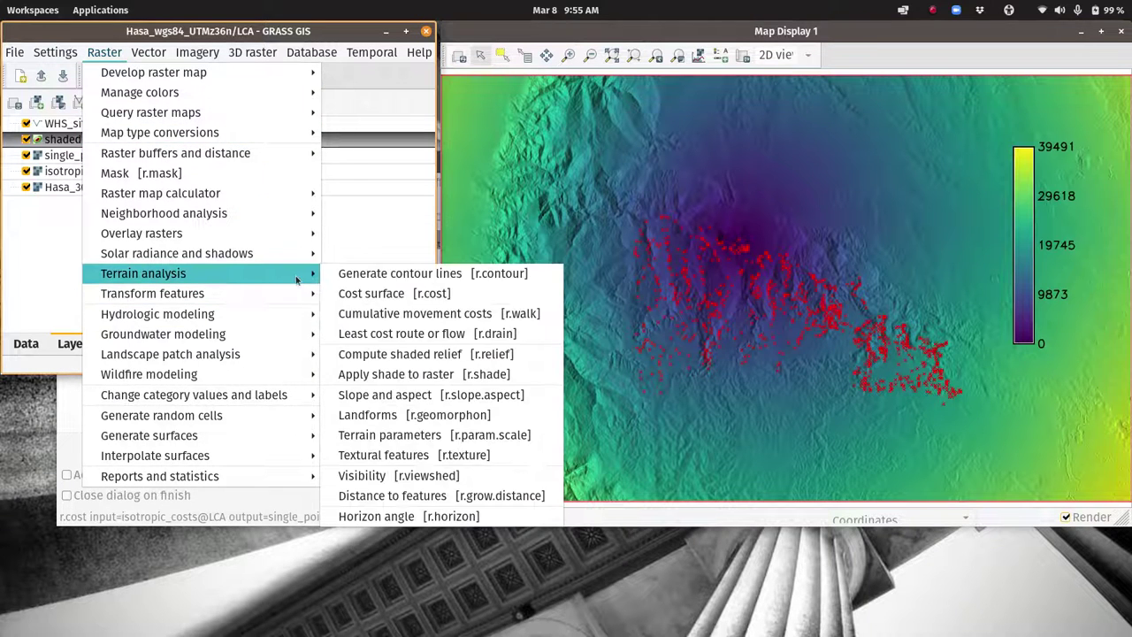
pyautogui.click(433, 313)
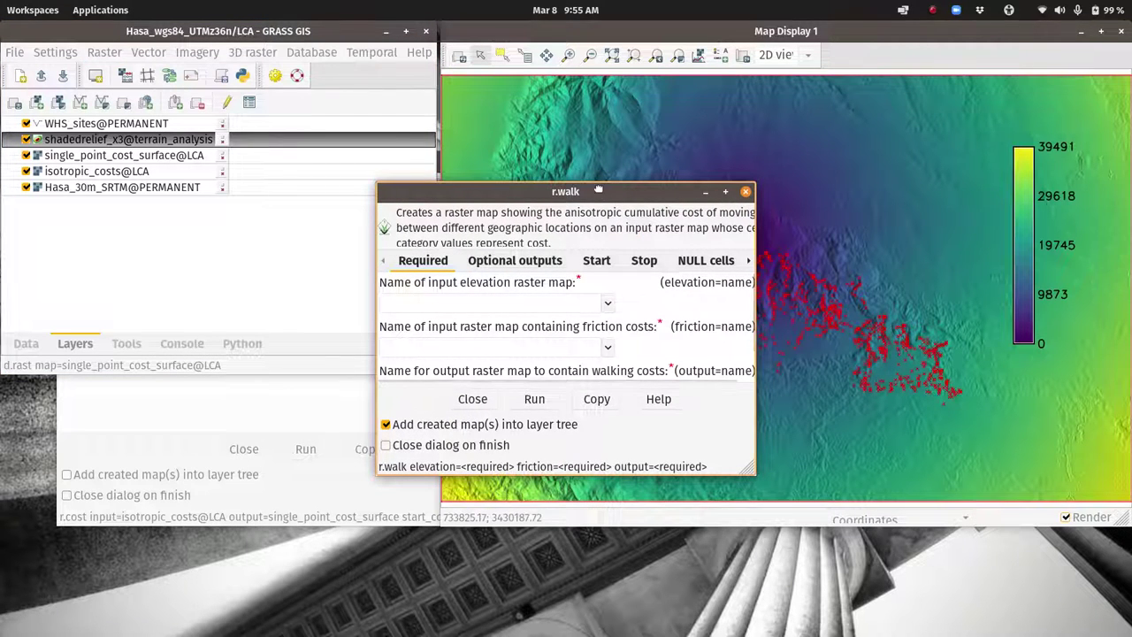
pyautogui.moveTo(601, 193); pyautogui.dragTo(415, 102)
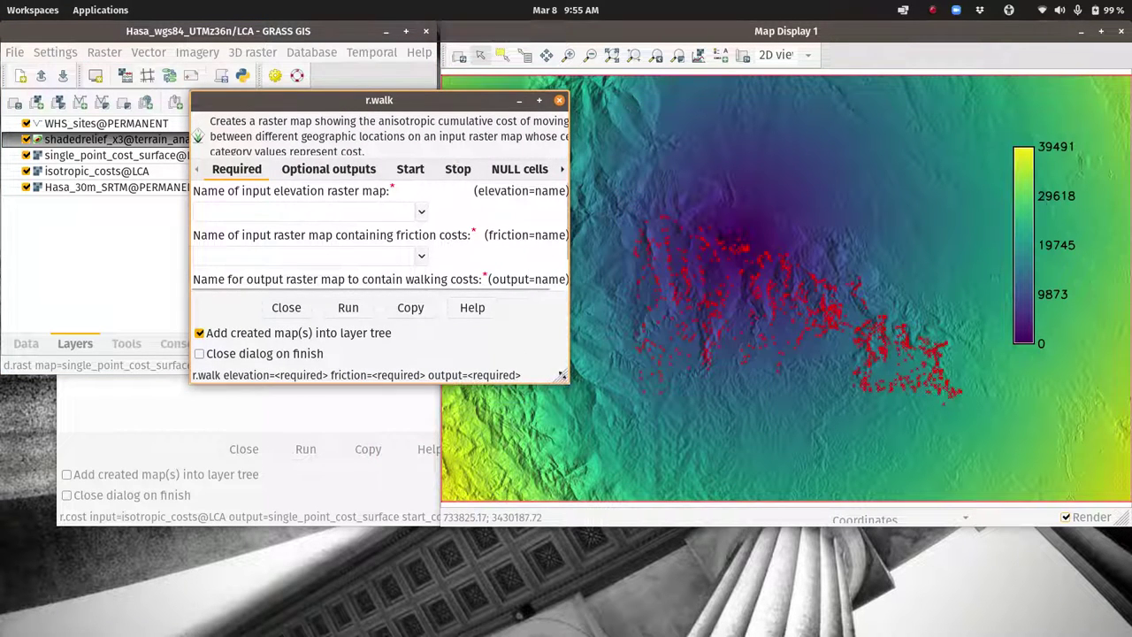
pyautogui.moveTo(564, 378); pyautogui.dragTo(674, 519)
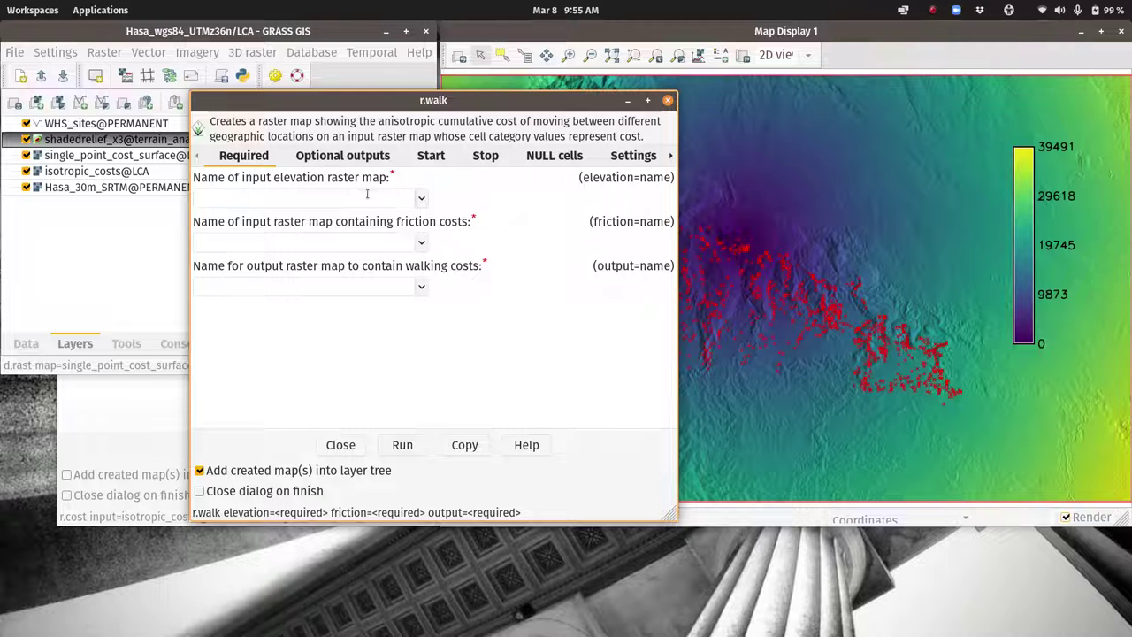
# Set elevation to Hasa_30m_SRTM@PERMANENT and name the output anisotropic_single_point_cost_surface.
pyautogui.click(421, 201)
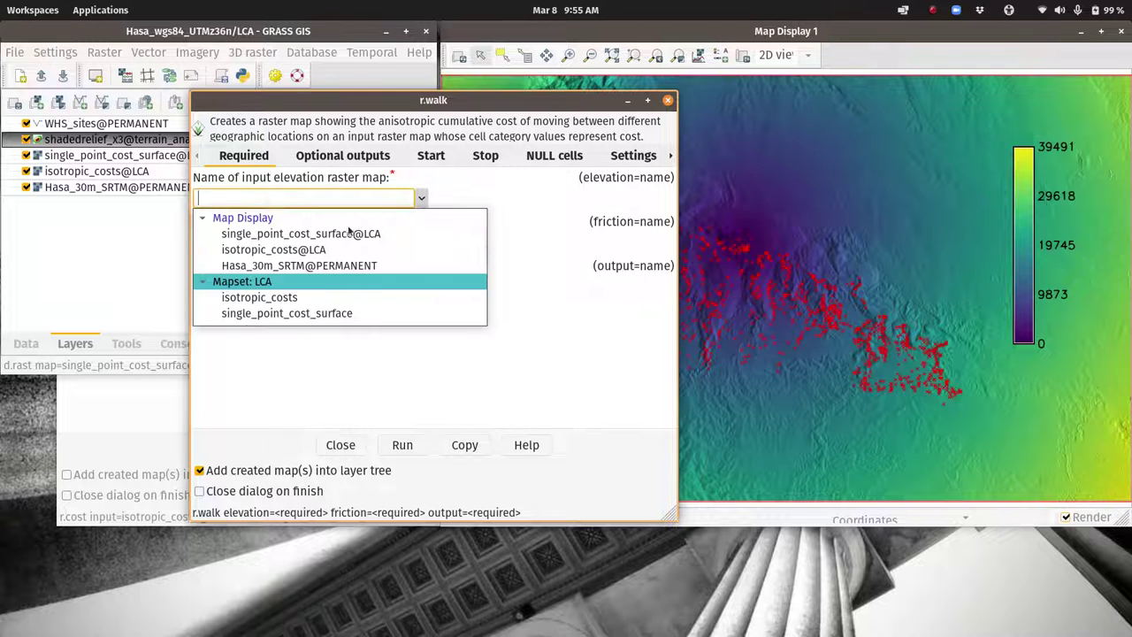
pyautogui.click(321, 265)
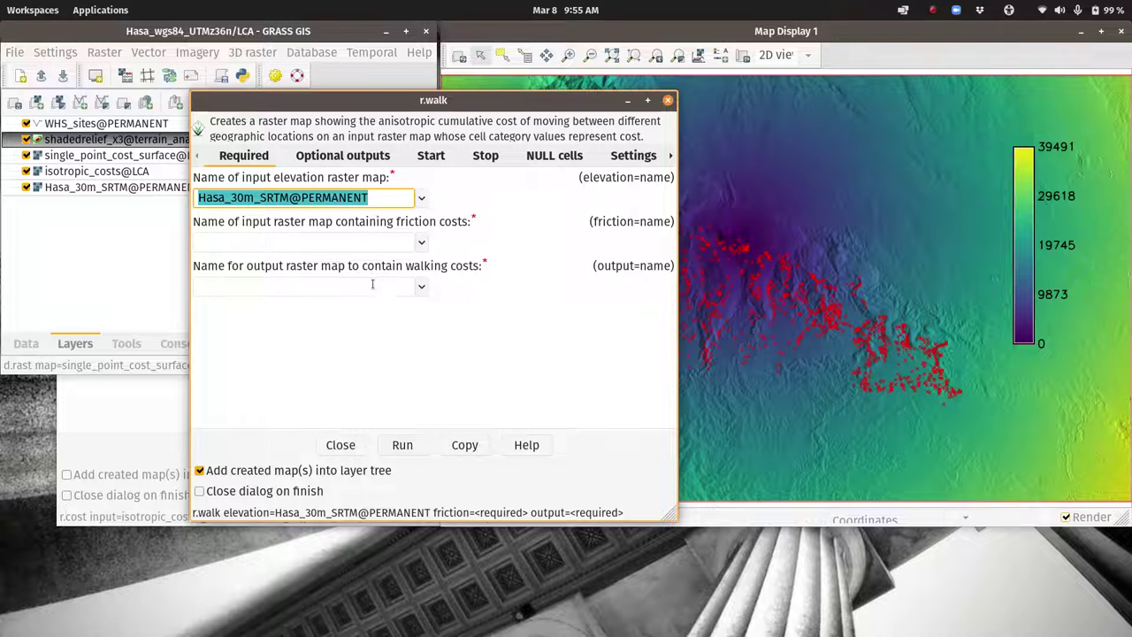
pyautogui.click(374, 283)
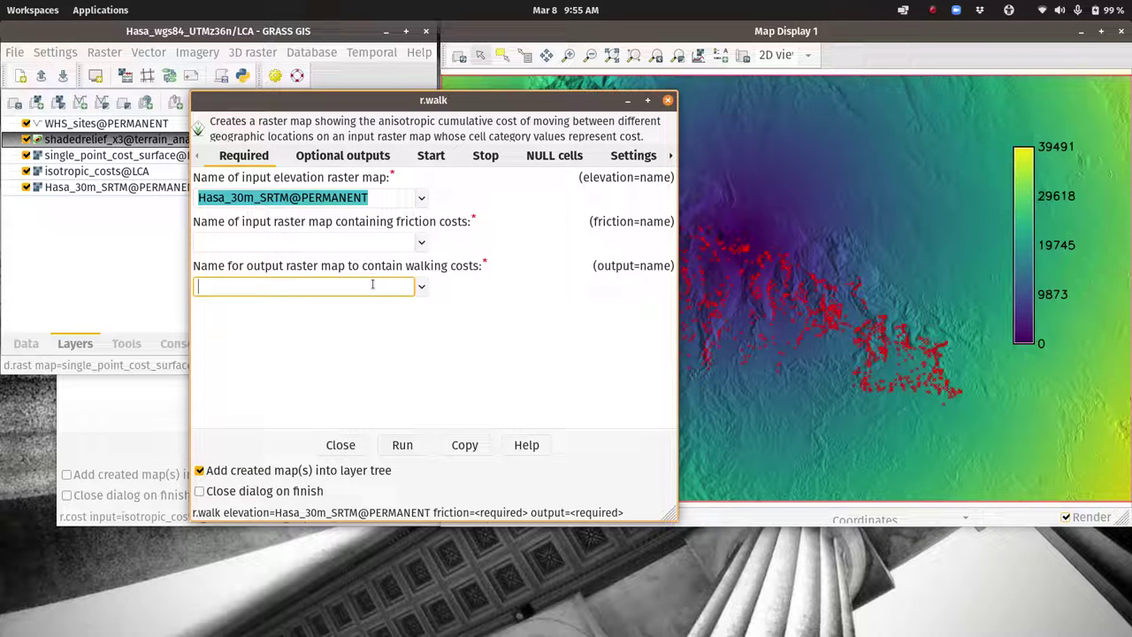
pyautogui.write('anis')
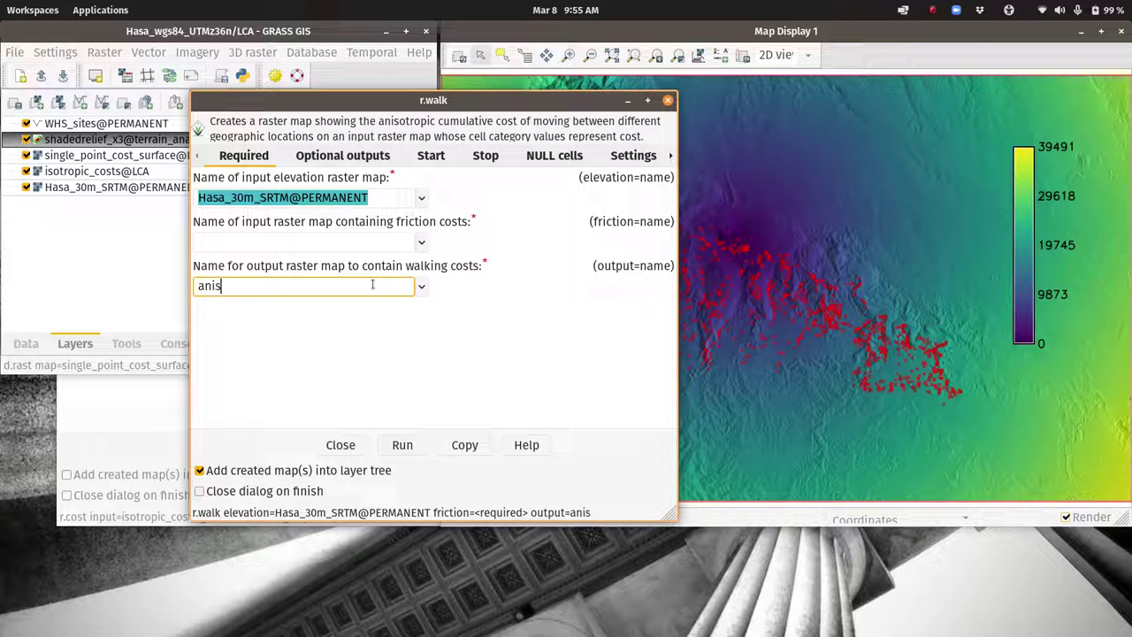
pyautogui.write('otropic_single_point')
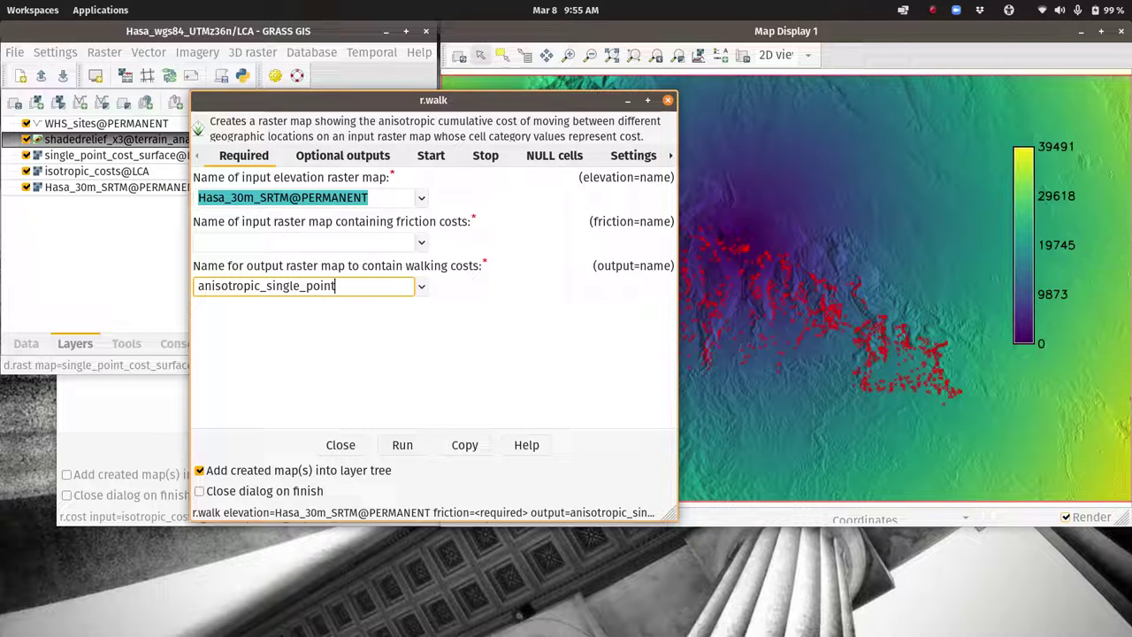
pyautogui.write('_cost')
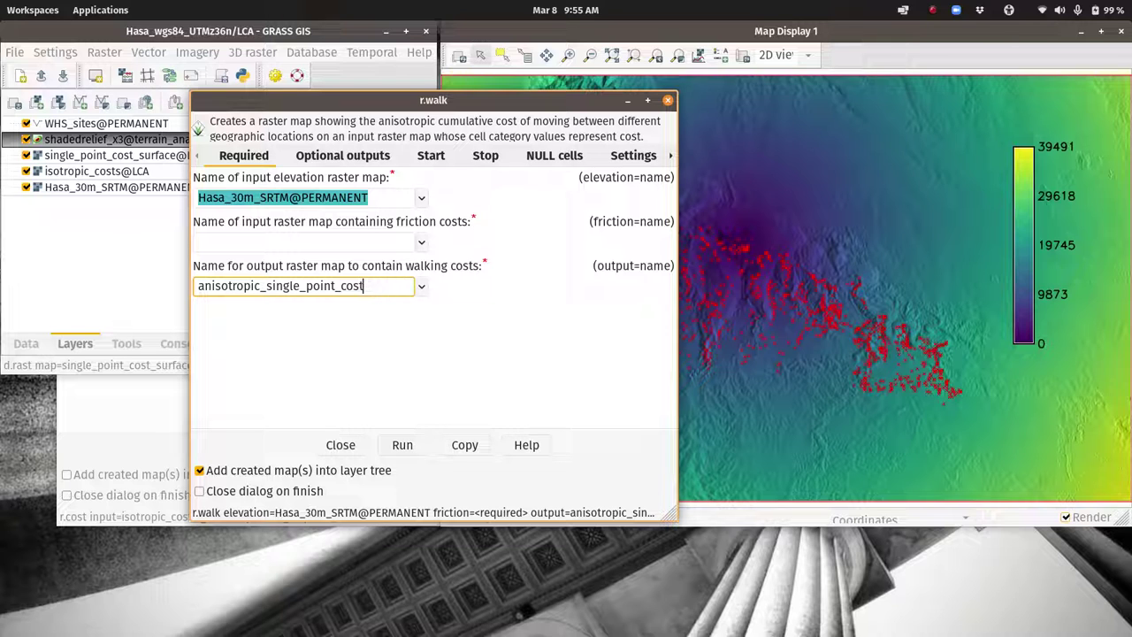
pyautogui.write('s_surface')
# Paste the copied start coordinates into r.walk's Start settings.
pyautogui.click(431, 157)
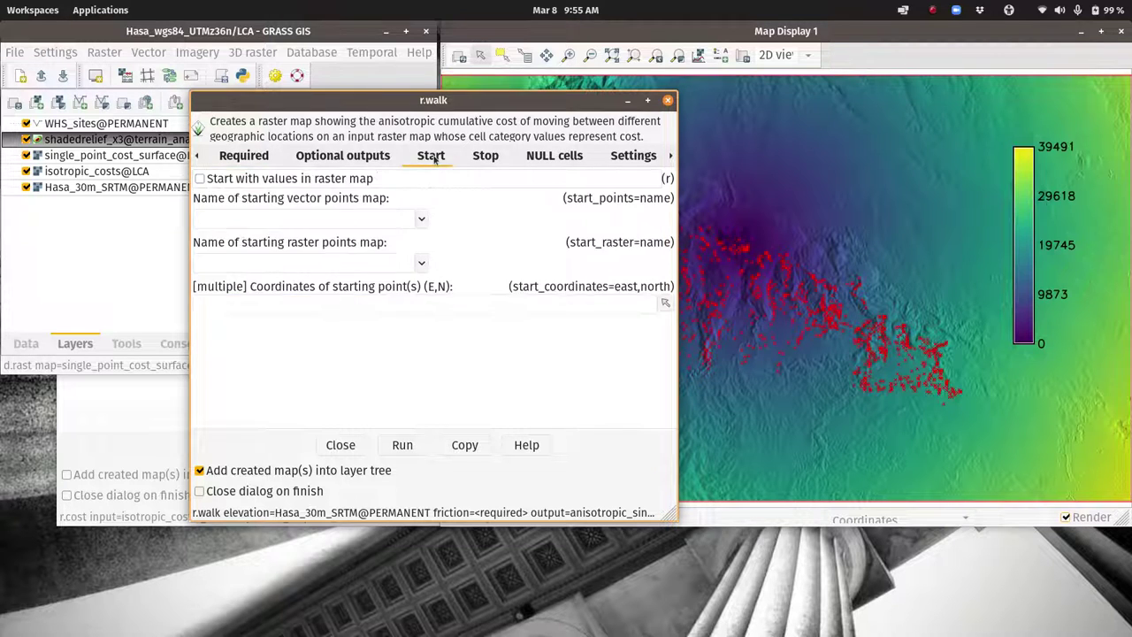
pyautogui.click(270, 300)
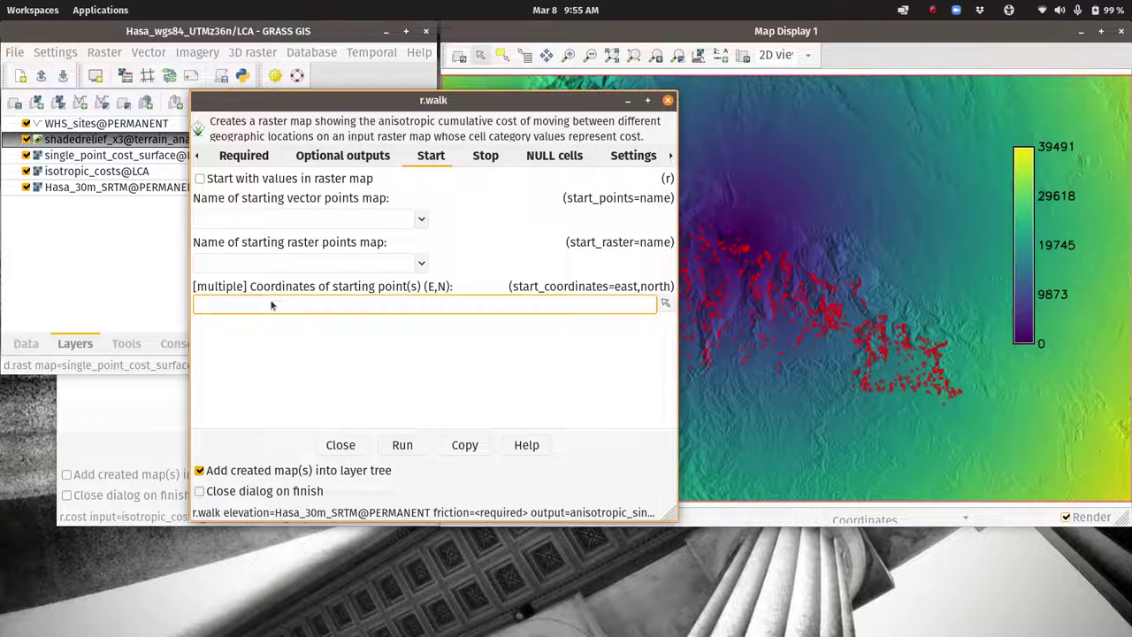
pyautogui.rightClick(271, 302)
pyautogui.click(305, 354)
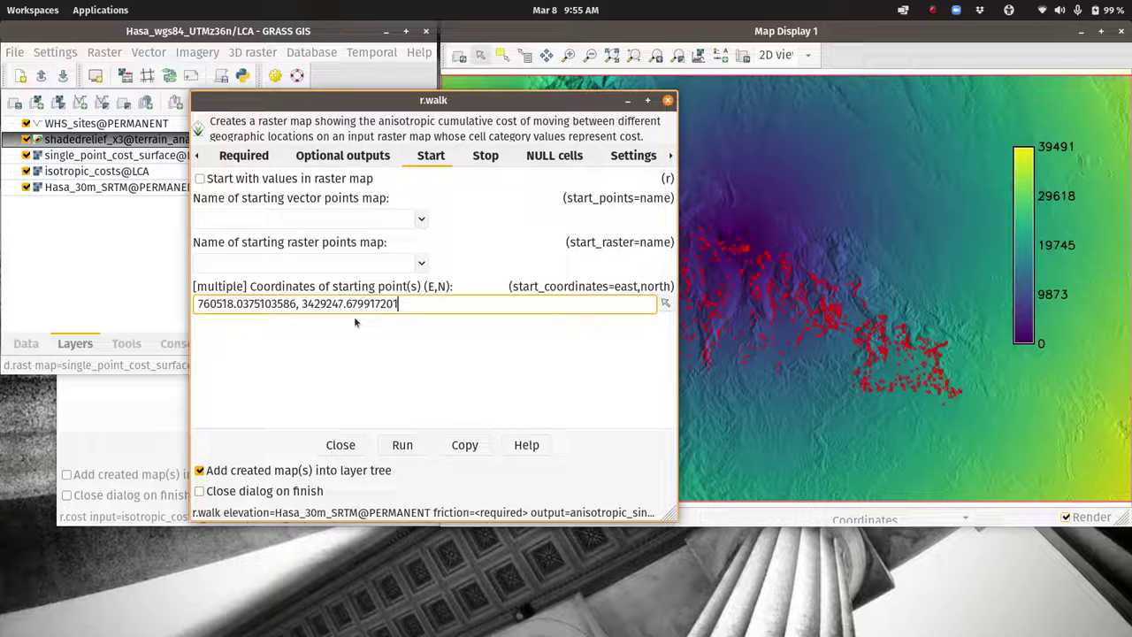
pyautogui.click(255, 157)
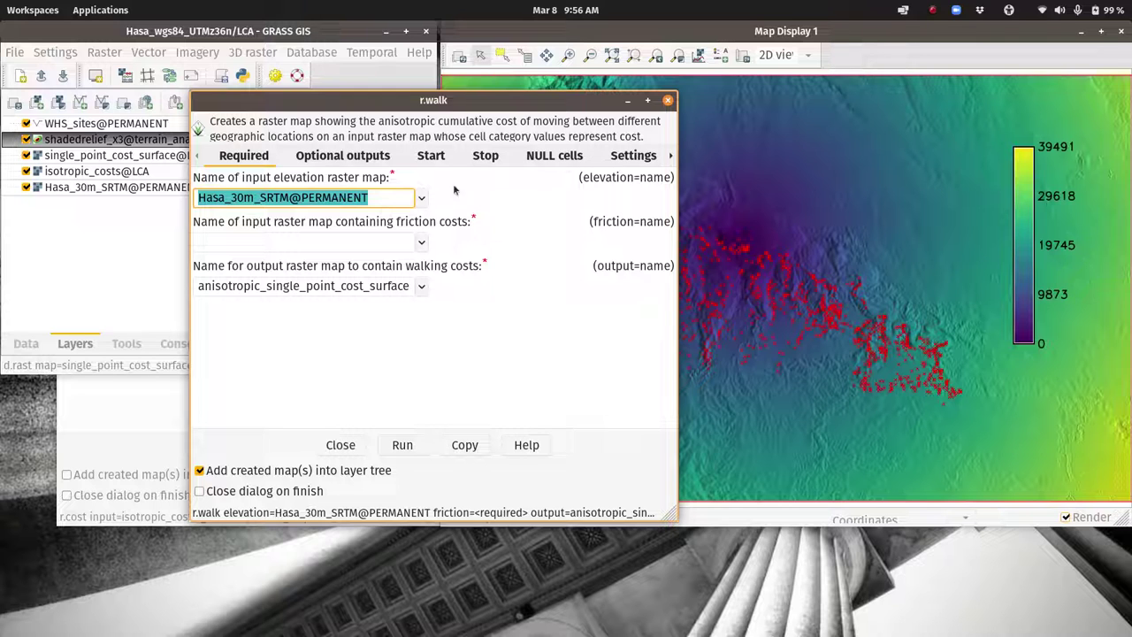
pyautogui.moveTo(460, 100); pyautogui.dragTo(398, 198)
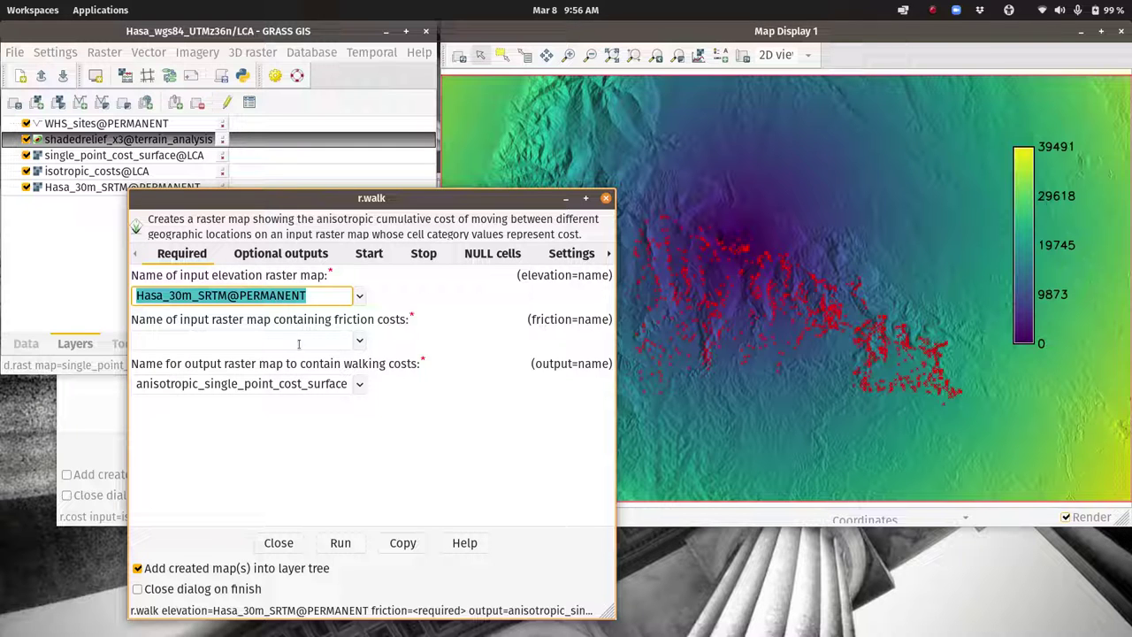
# Create a raster named friction with formula 0 in the simplified map calculator.
pyautogui.click(113, 55)
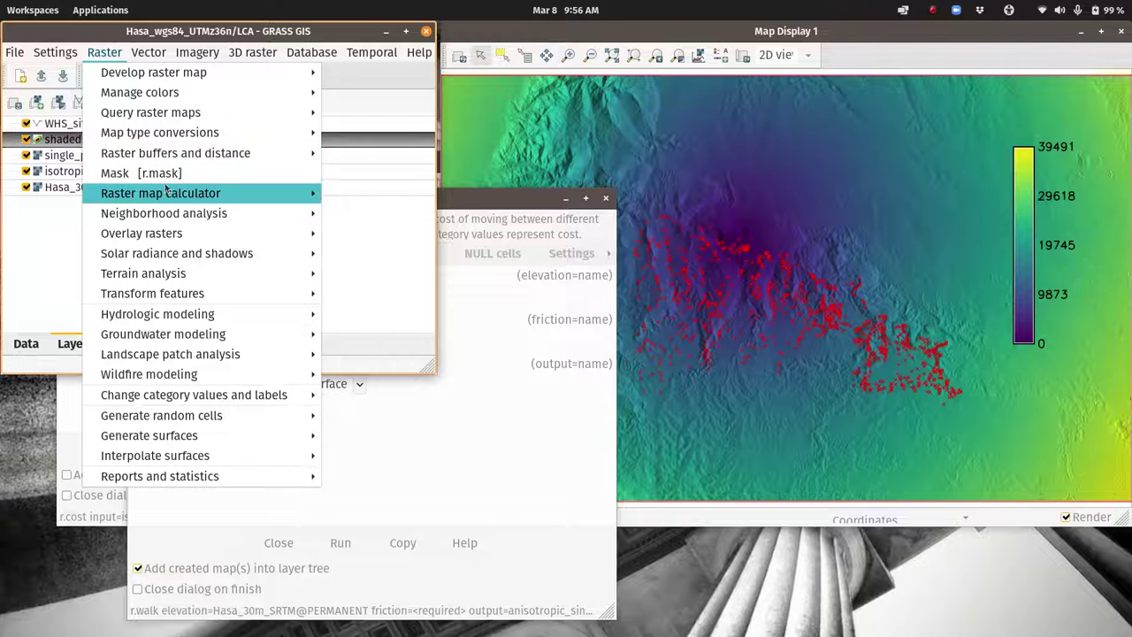
pyautogui.moveTo(166, 186)
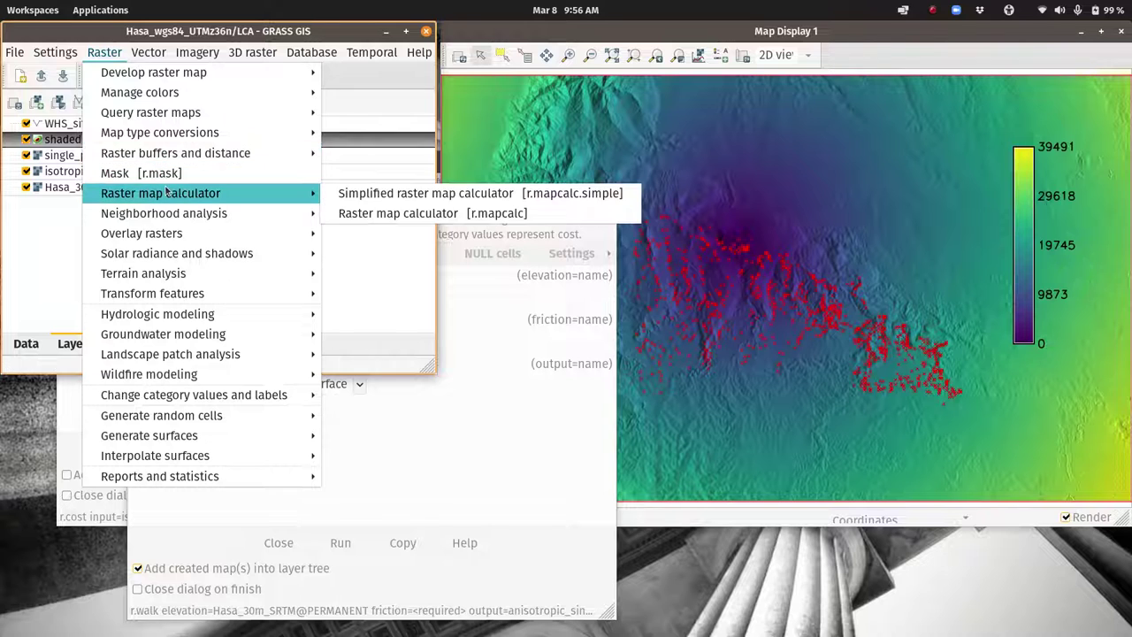
pyautogui.click(409, 195)
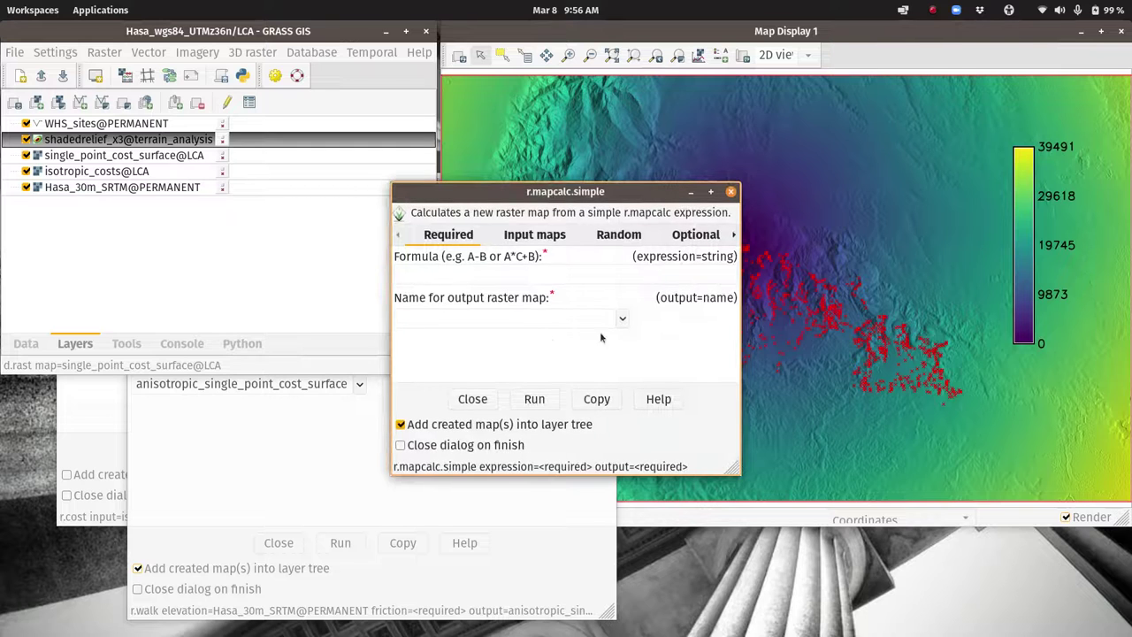
pyautogui.click(524, 275)
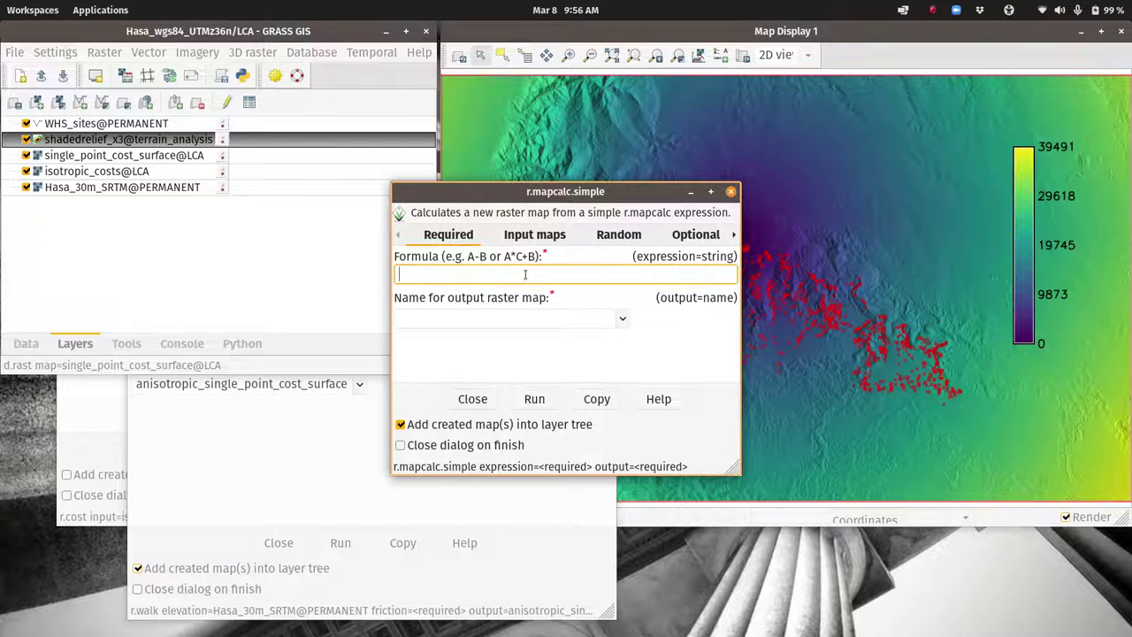
pyautogui.write('0')
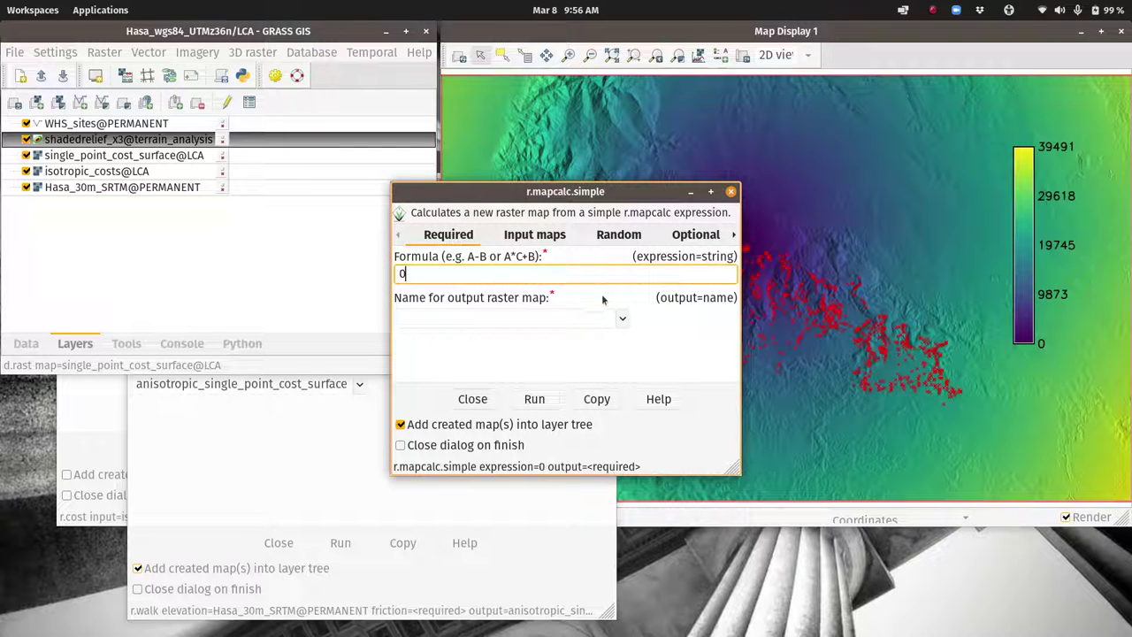
pyautogui.click(557, 317)
pyautogui.write('fri')
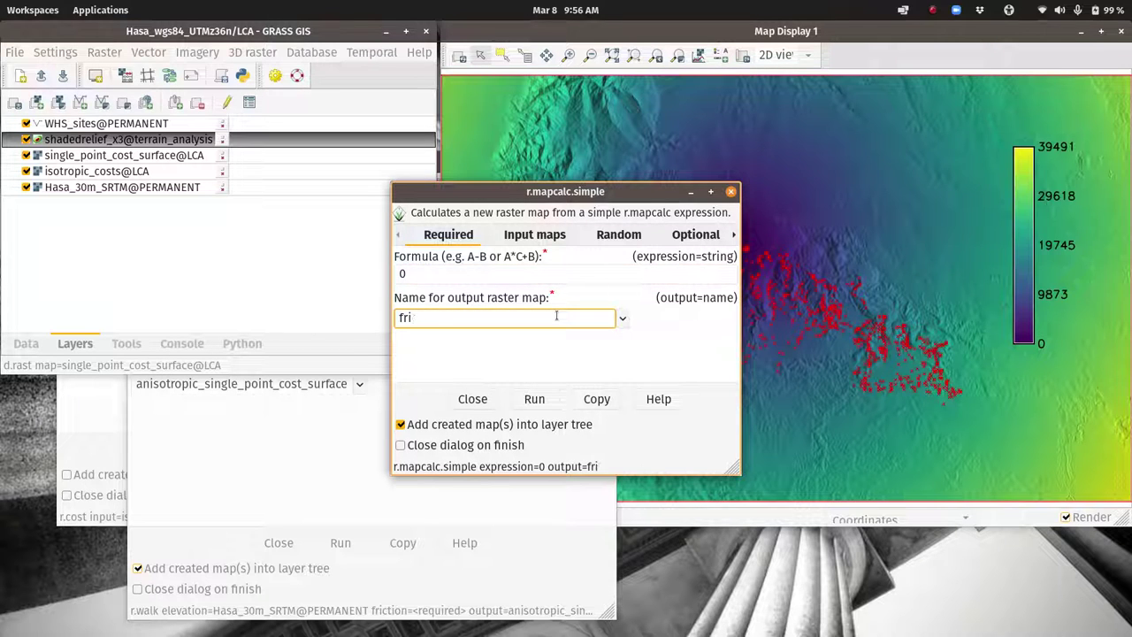
pyautogui.write('ction')
pyautogui.click(550, 401)
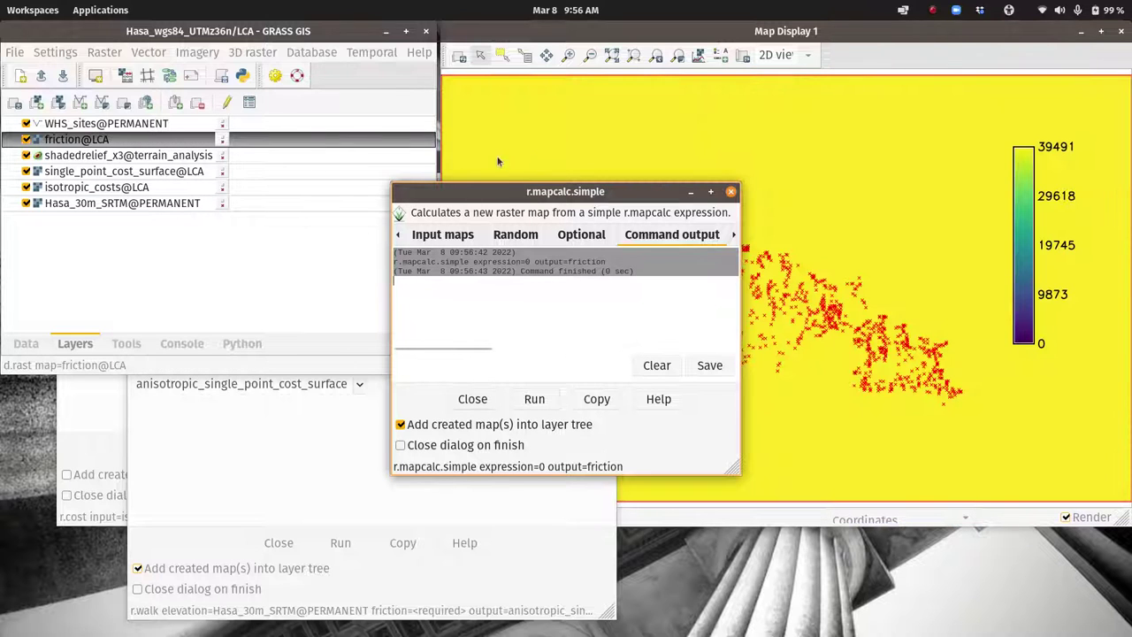
pyautogui.click(691, 191)
# Query two map locations to confirm the friction cells read 0.
pyautogui.click(526, 55)
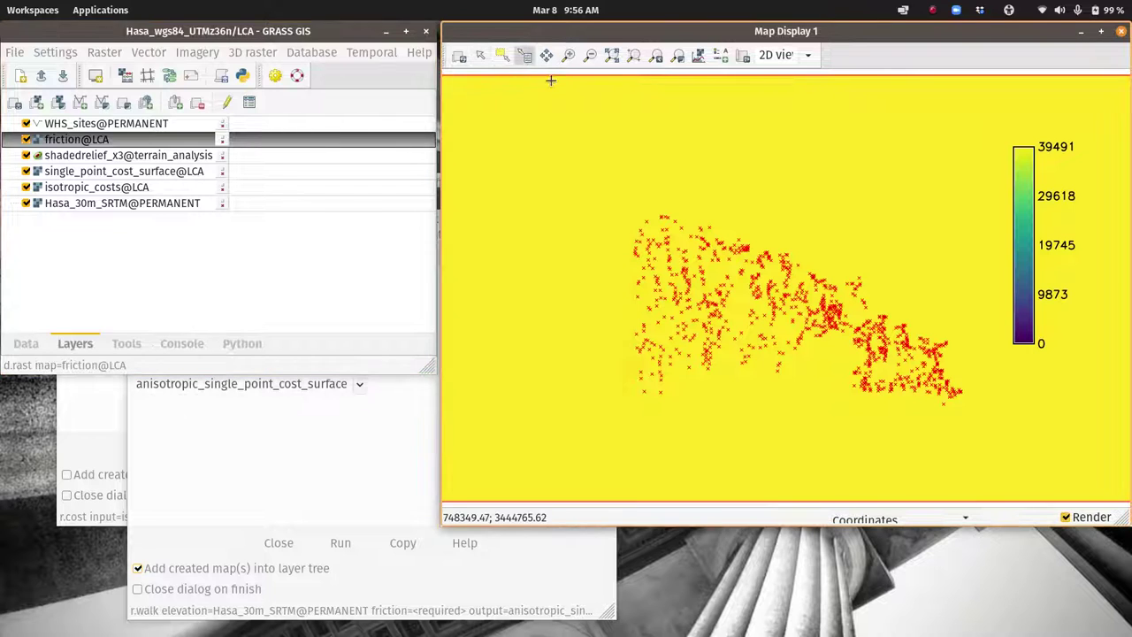
pyautogui.click(571, 144)
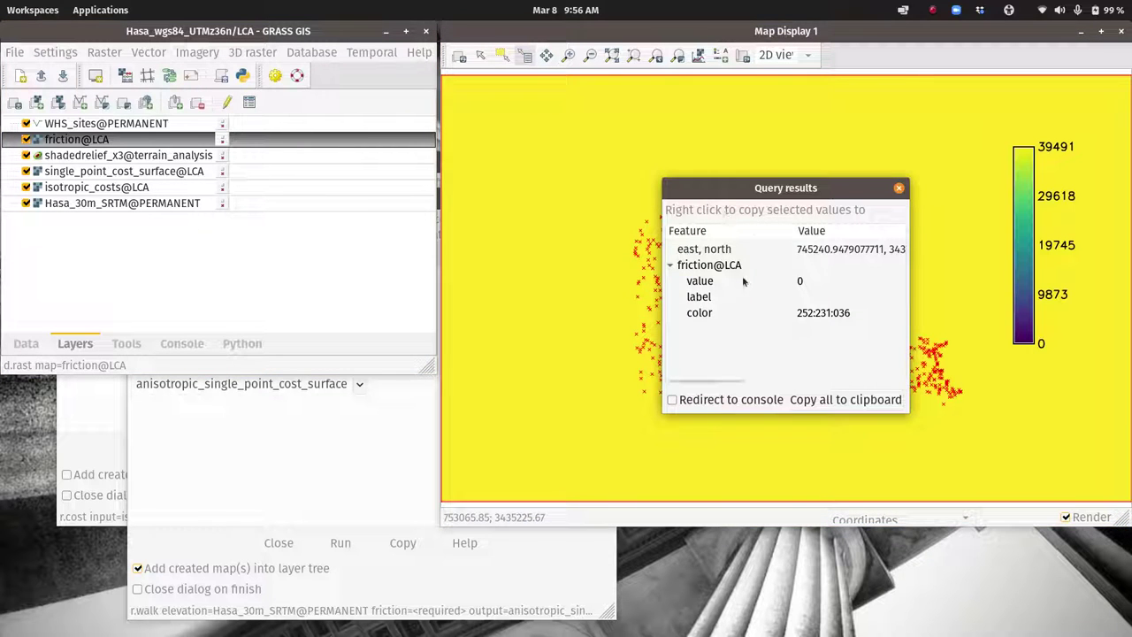
pyautogui.click(589, 386)
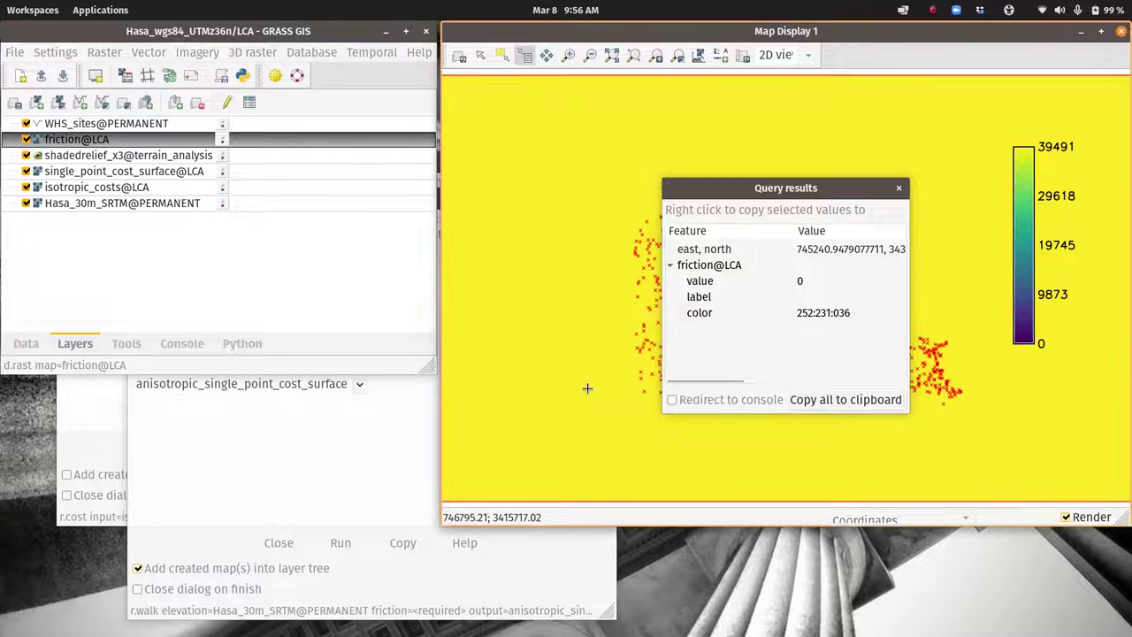
pyautogui.click(898, 187)
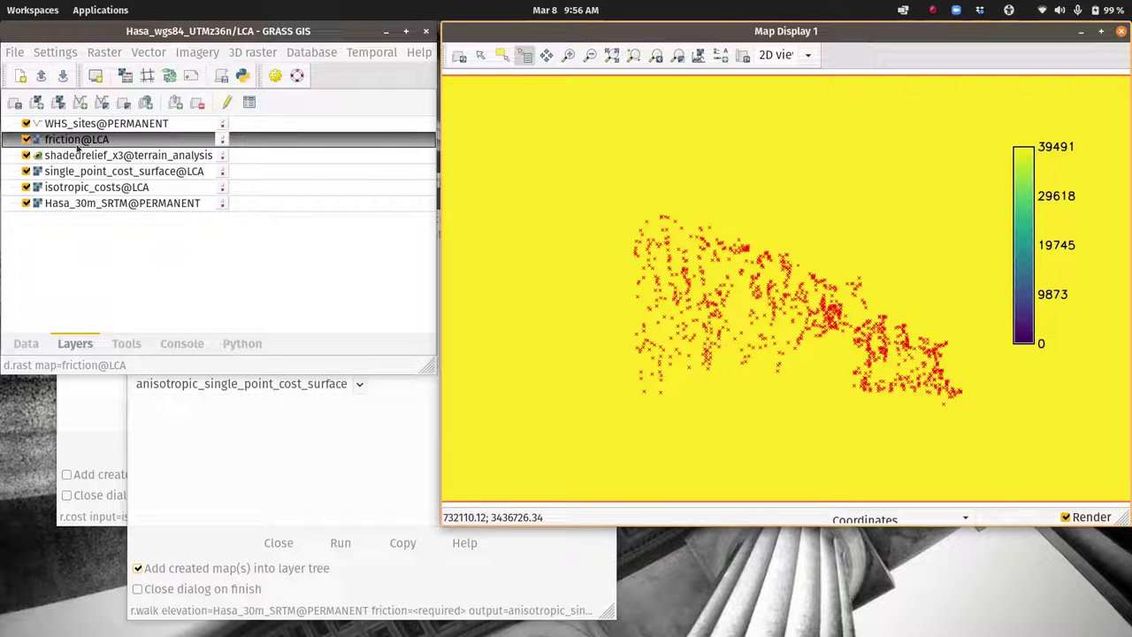
# Remove the friction@LCA layer from the layer list.
pyautogui.rightClick(76, 141)
pyautogui.click(122, 150)
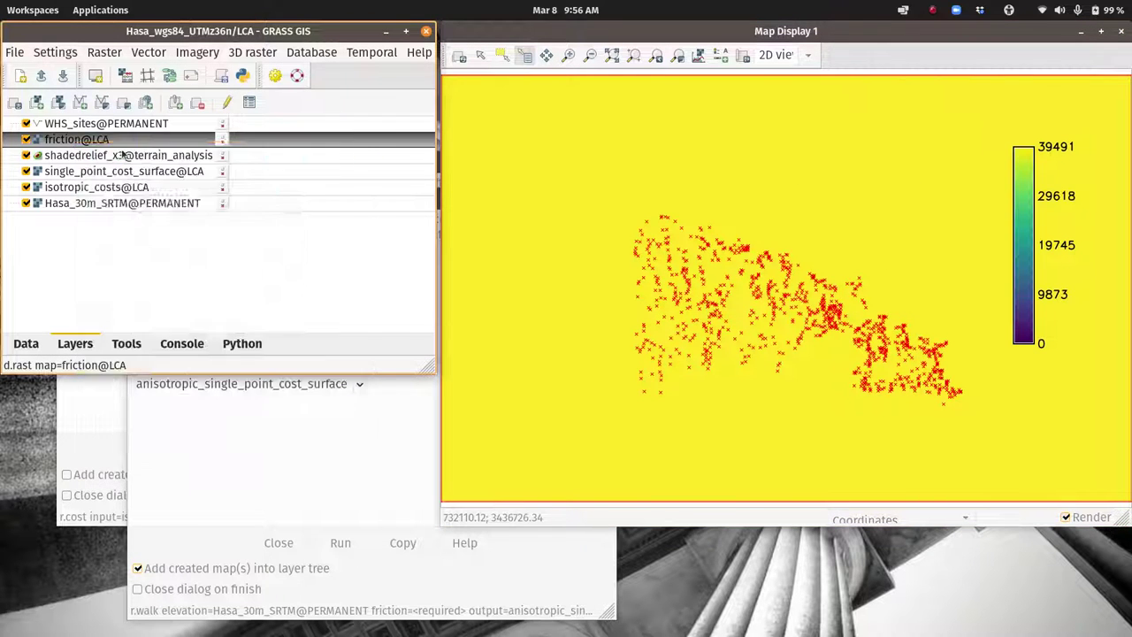
pyautogui.click(261, 239)
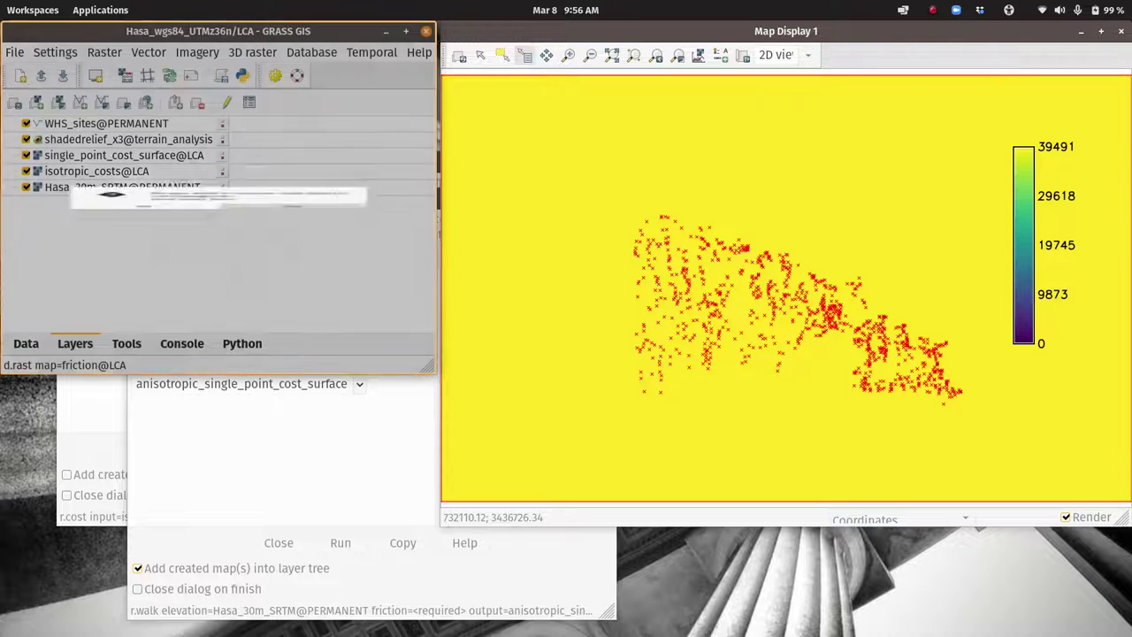
pyautogui.click(275, 434)
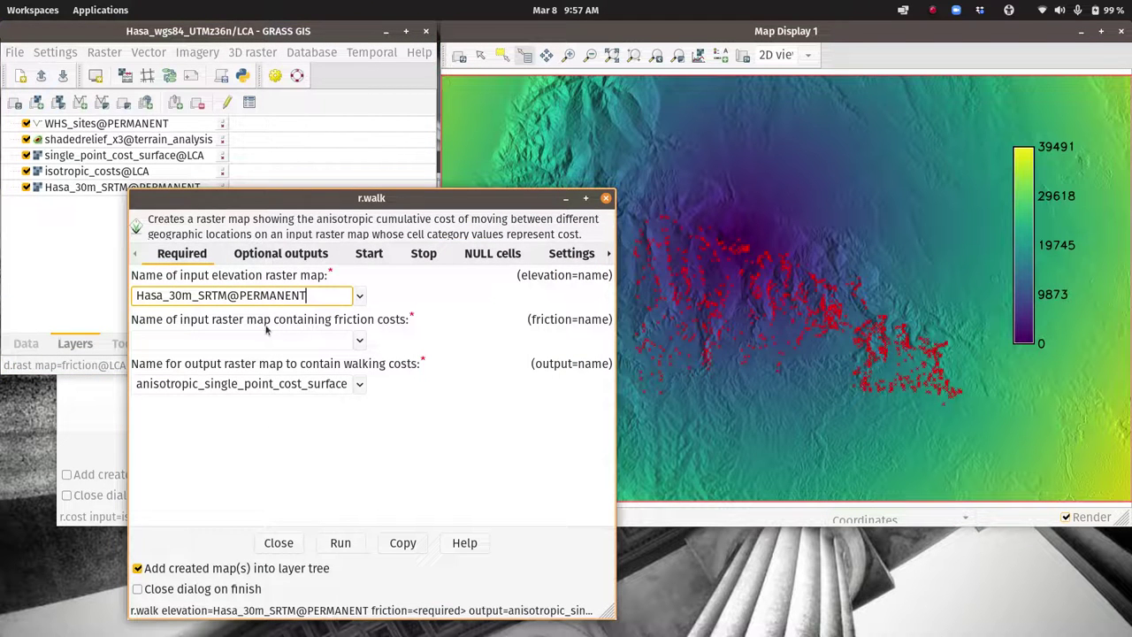
# Run r.walk with friction@LCA as the friction map, producing the anisotropic cost surface.
pyautogui.click(358, 343)
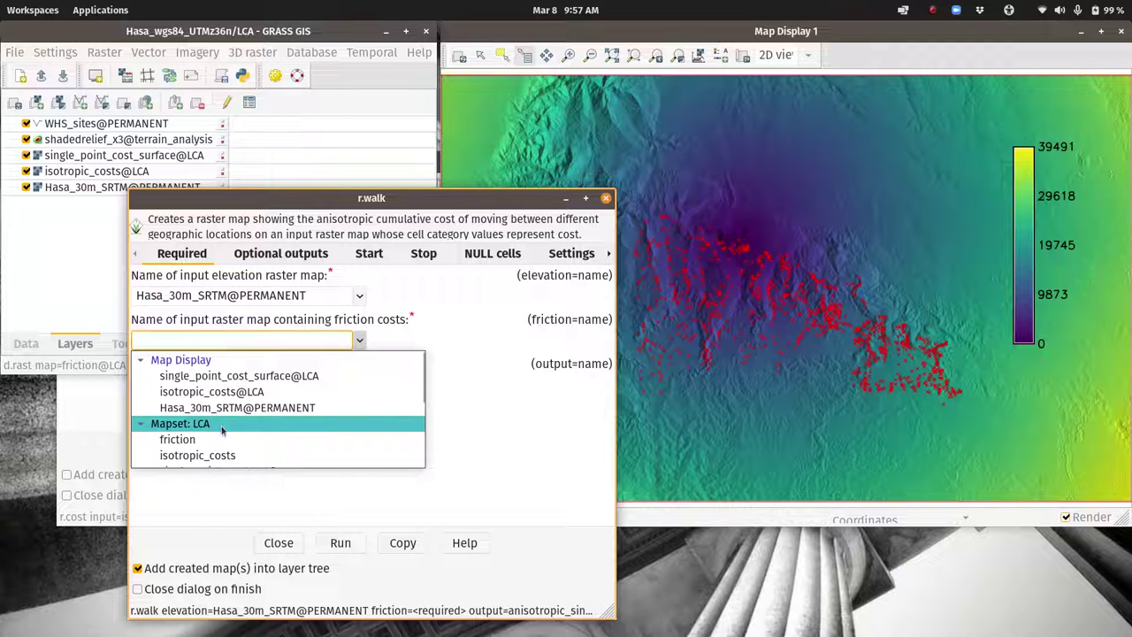
pyautogui.click(177, 439)
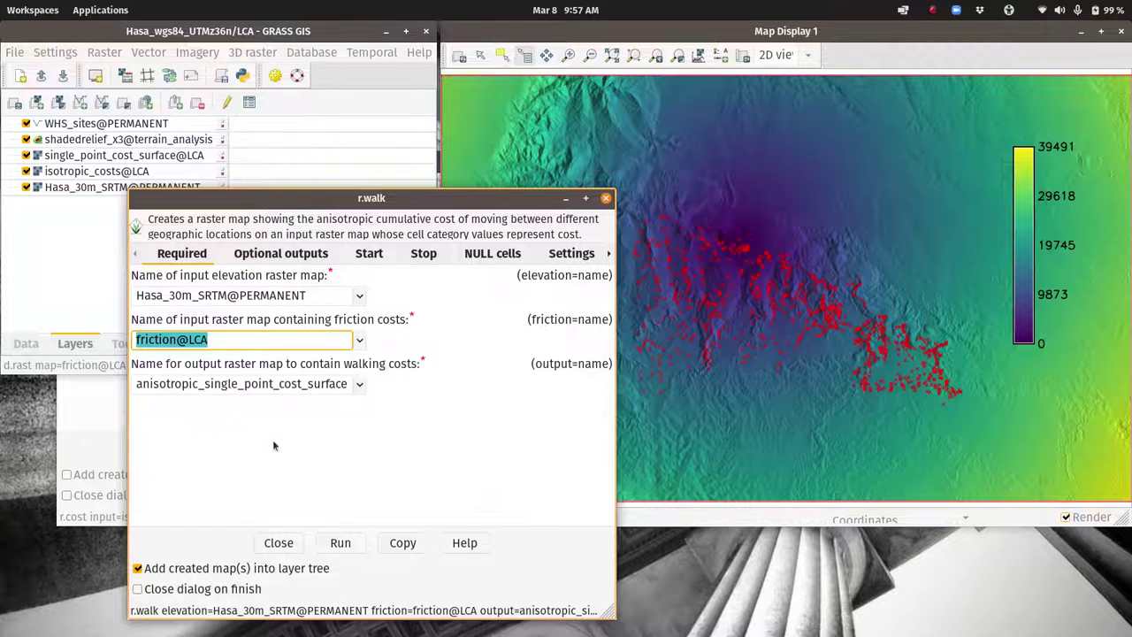
pyautogui.click(341, 543)
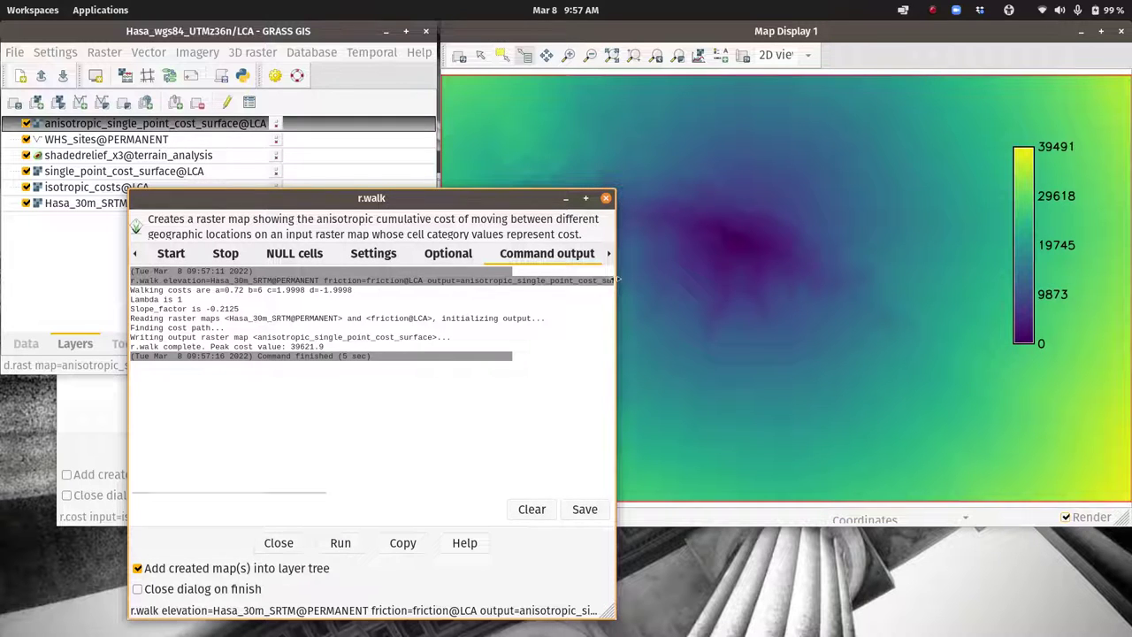
pyautogui.click(565, 198)
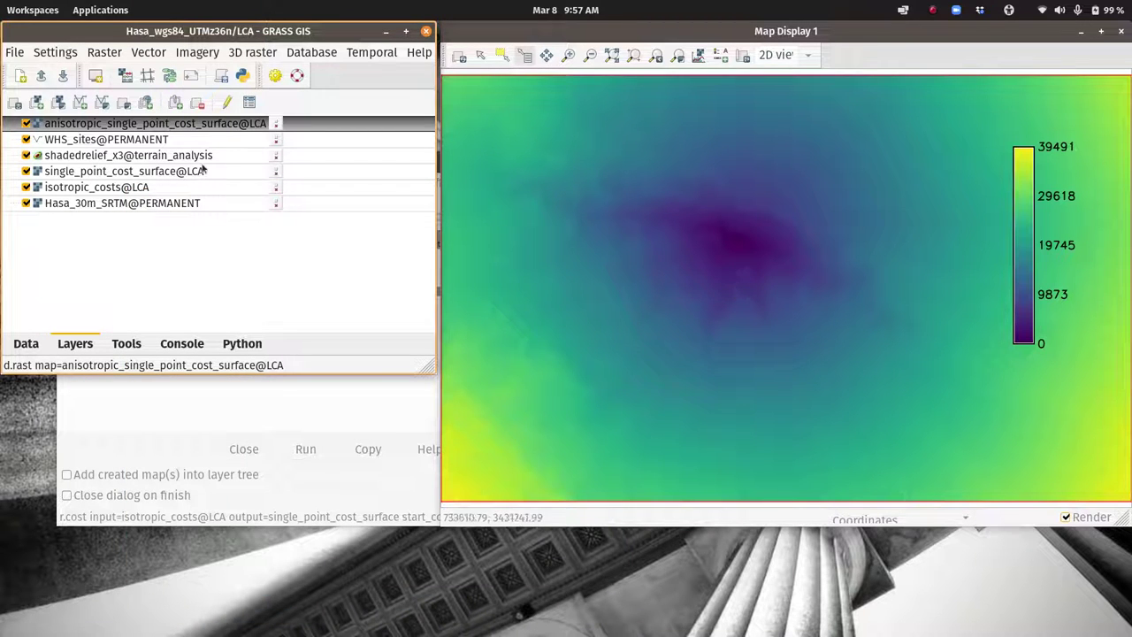
# Add a shaded-relief layer using shadedrelief_x3 from terrain_analysis as the relief.
pyautogui.click(58, 103)
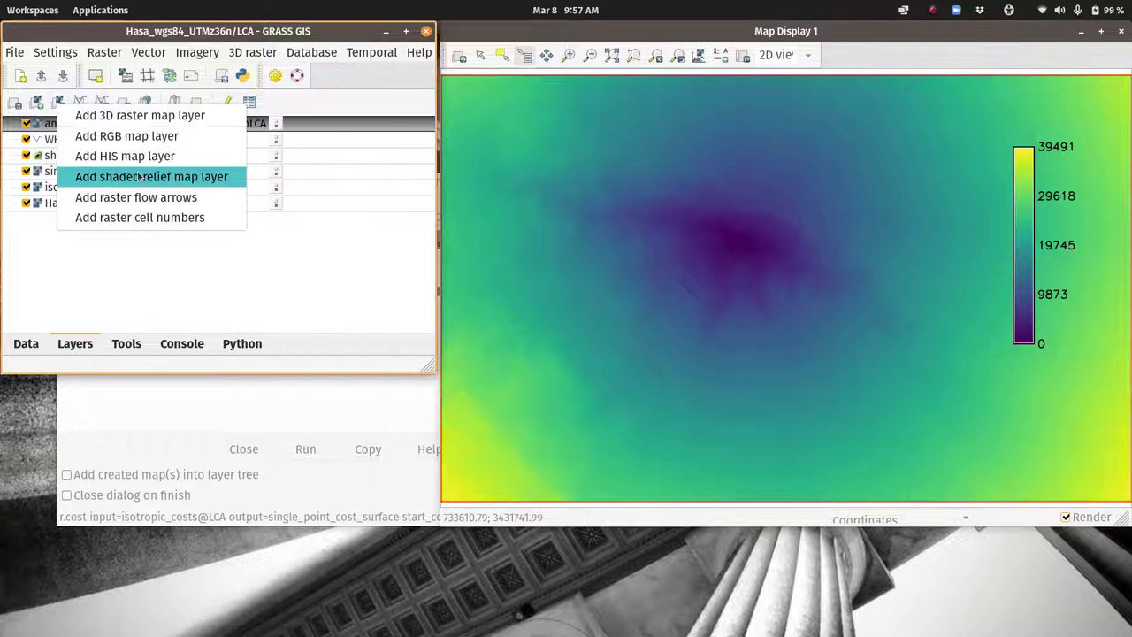
pyautogui.click(139, 177)
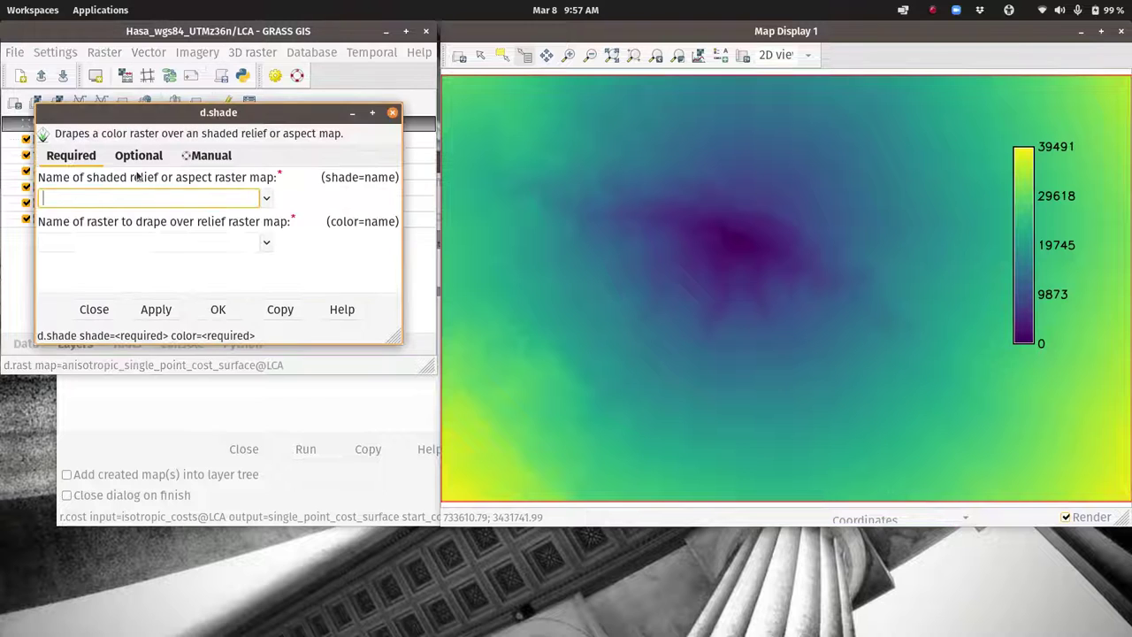
pyautogui.click(265, 199)
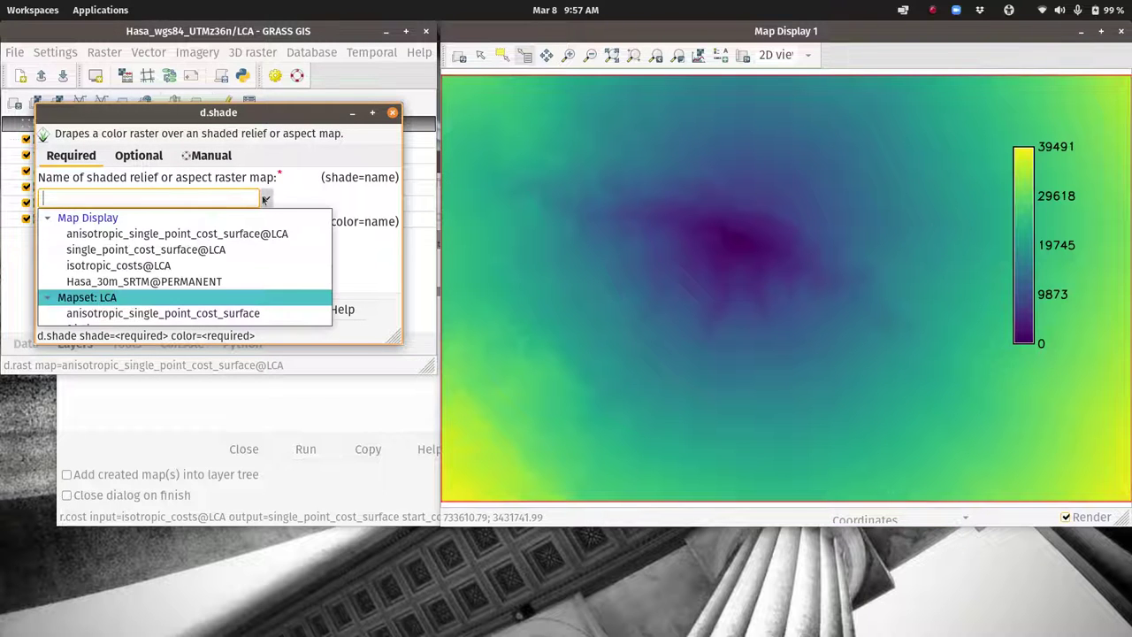
pyautogui.scroll(-5, 98, 291)
pyautogui.click(98, 303)
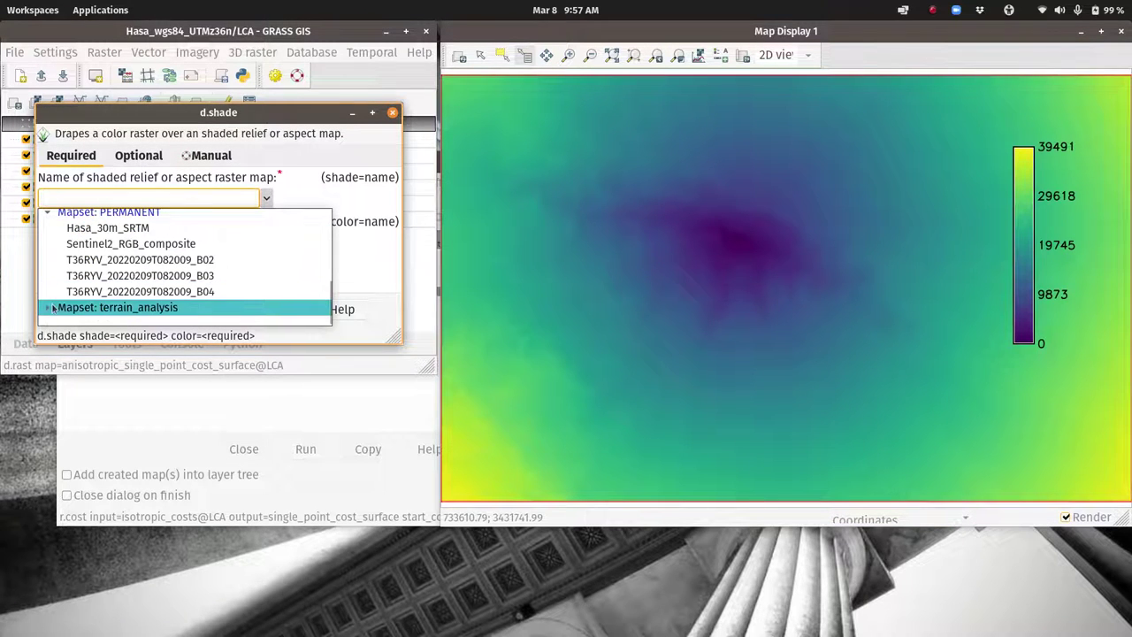
pyautogui.scroll(-2, 127, 291)
pyautogui.scroll(-2, 124, 296)
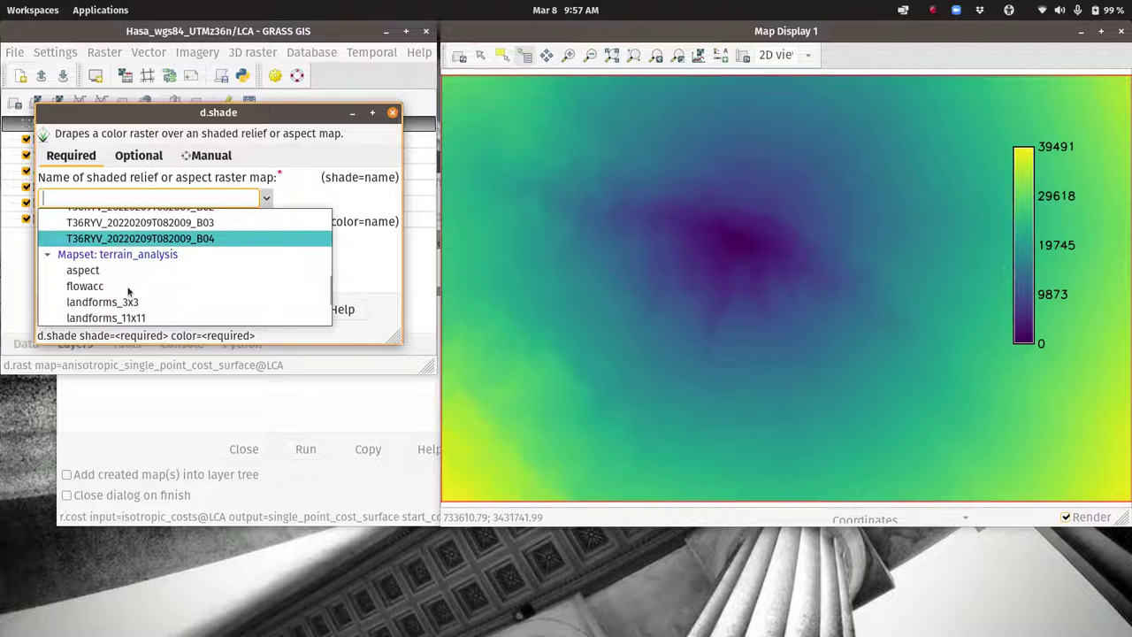
pyautogui.click(119, 318)
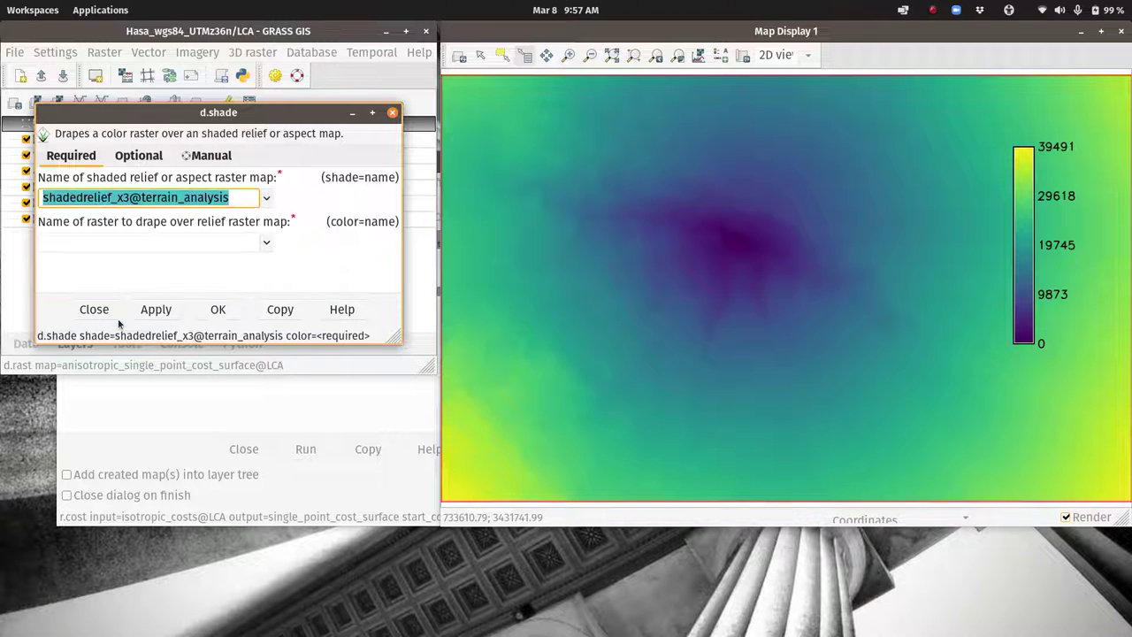
# Drape the anisotropic cost surface over the relief, brightened by 30.
pyautogui.click(265, 242)
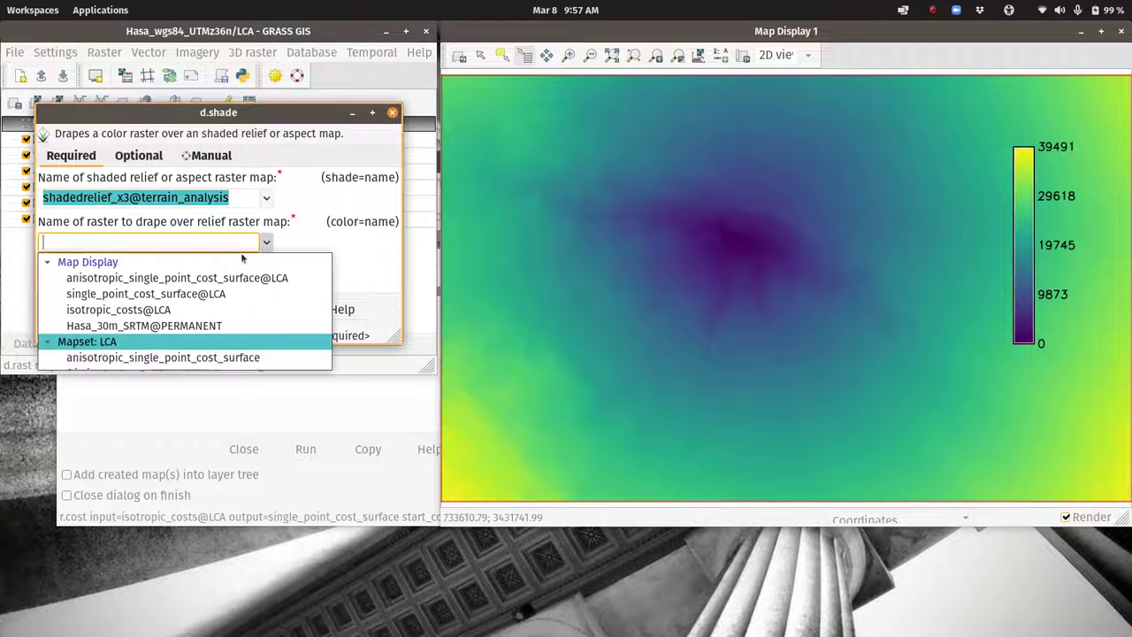
pyautogui.click(174, 275)
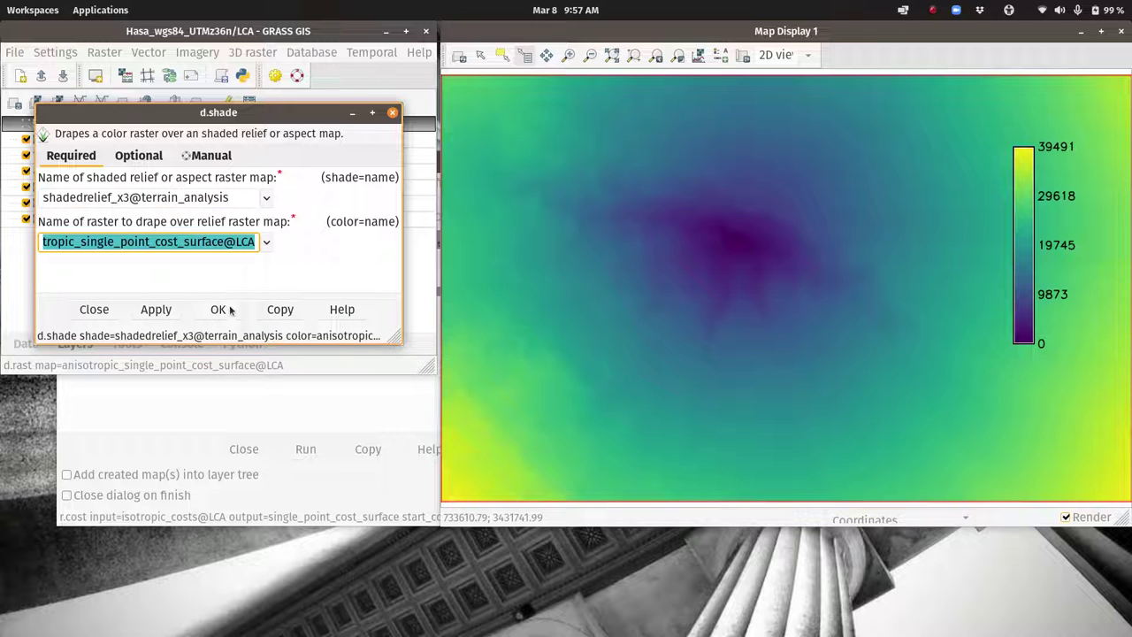
pyautogui.click(138, 155)
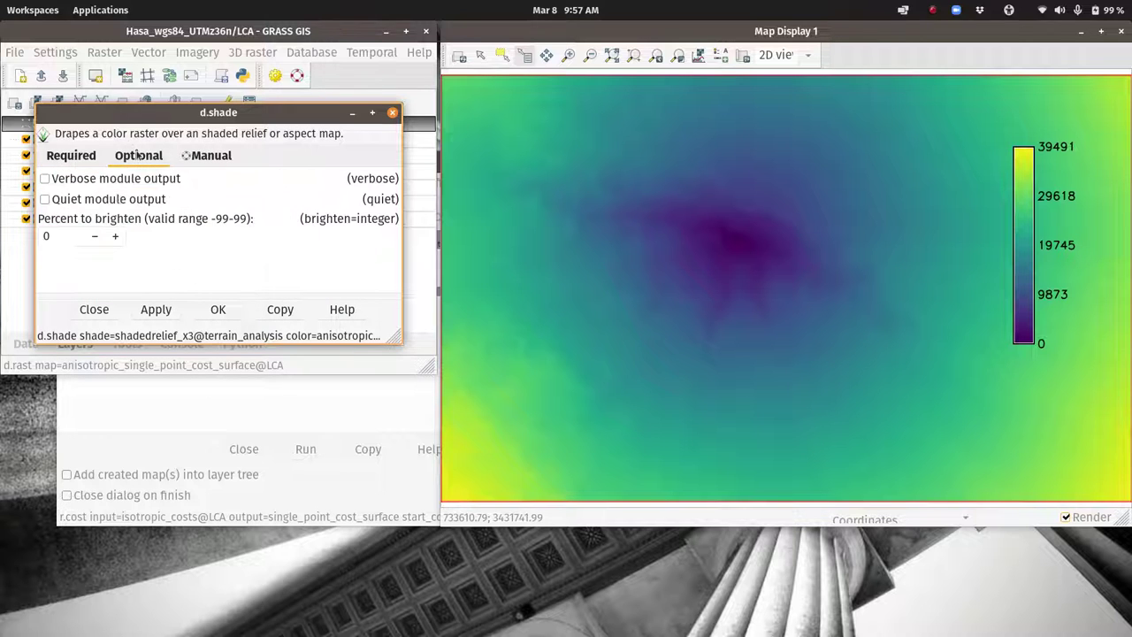
pyautogui.click(59, 239)
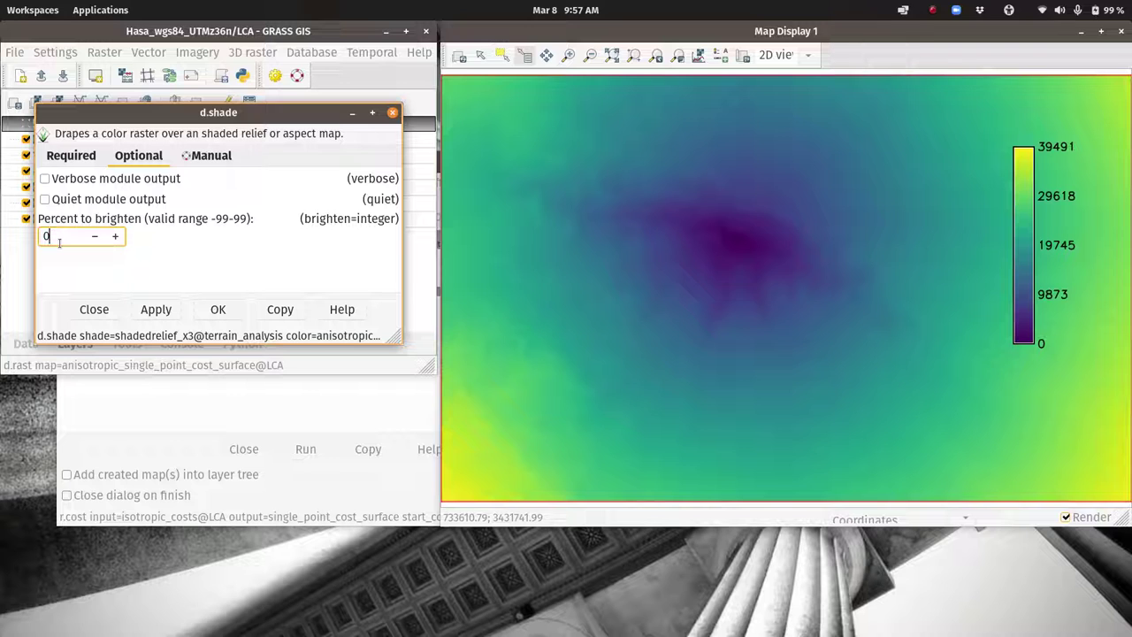
pyautogui.write('3')
pyautogui.click(222, 307)
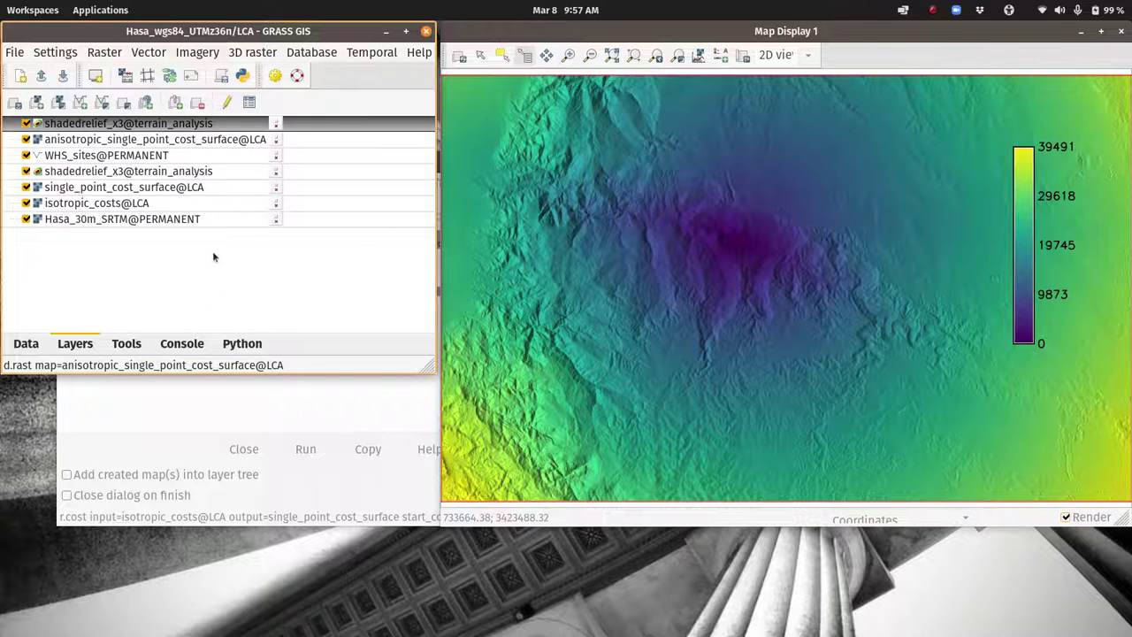
# Hide the plain cost layer and WHS_sites, toggling the draped relief to compare.
pyautogui.click(25, 138)
pyautogui.click(26, 155)
pyautogui.click(27, 124)
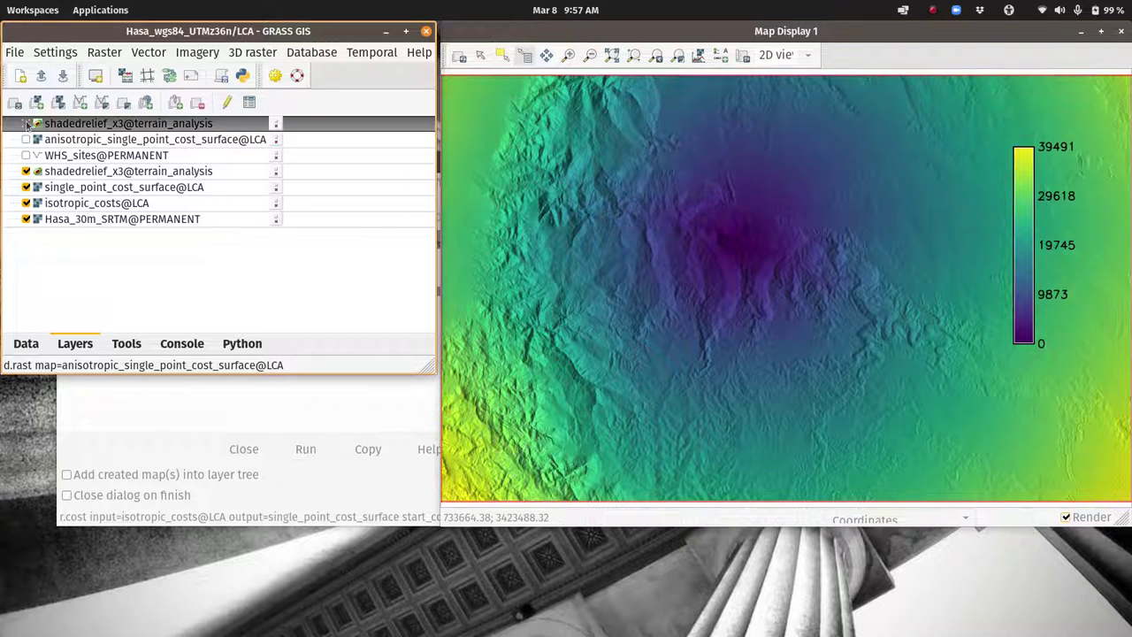
pyautogui.click(27, 124)
pyautogui.click(26, 124)
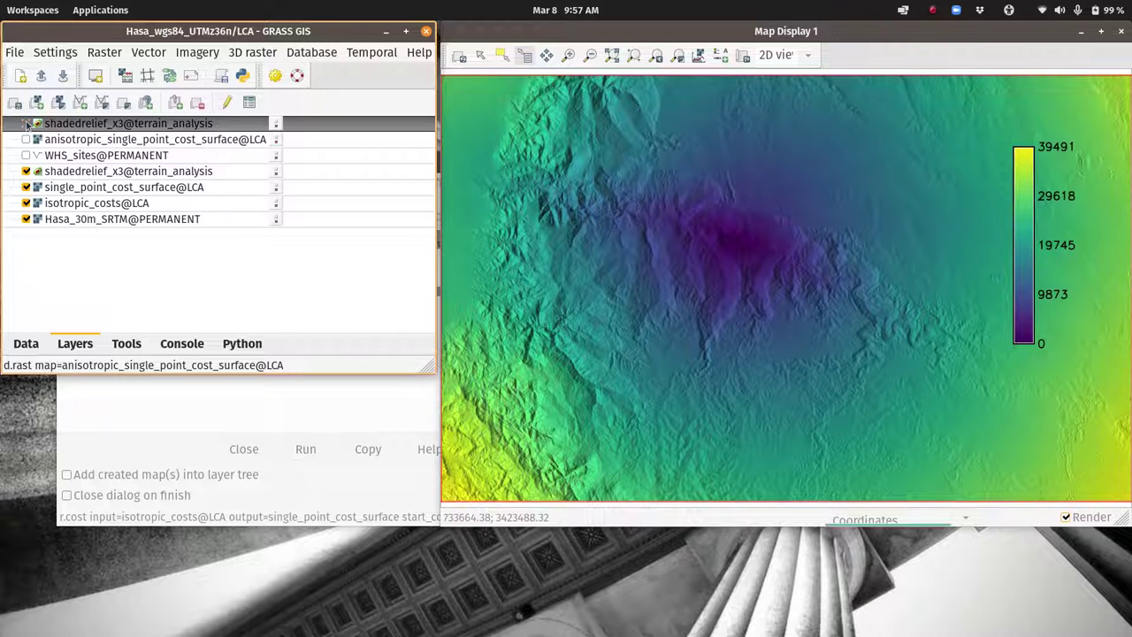
pyautogui.click(26, 124)
pyautogui.click(27, 124)
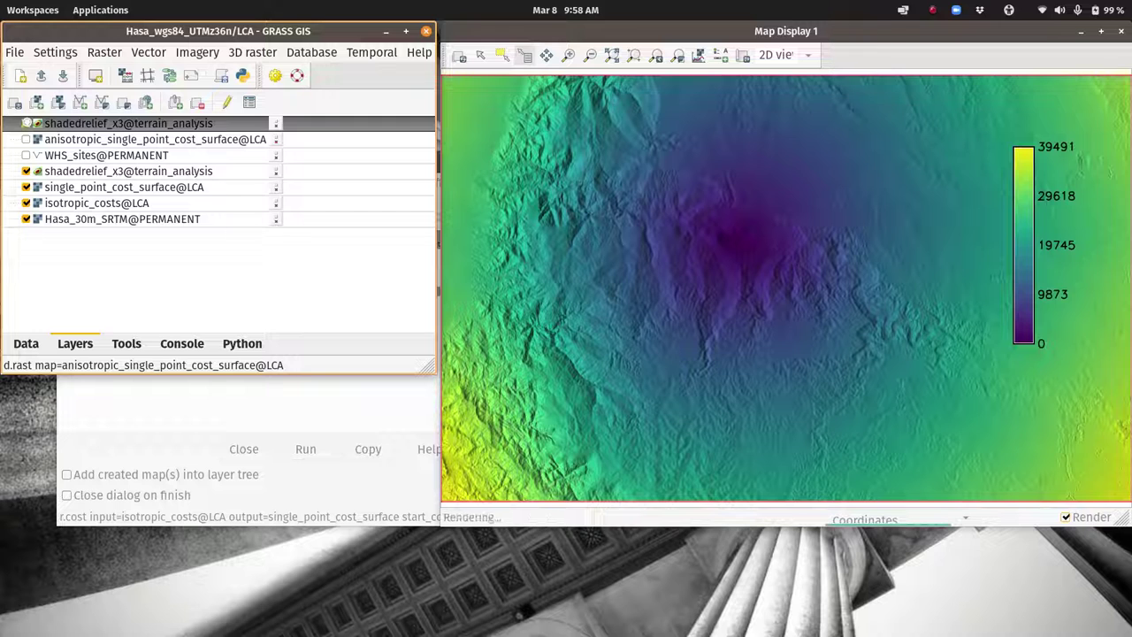
pyautogui.click(26, 124)
pyautogui.click(26, 124)
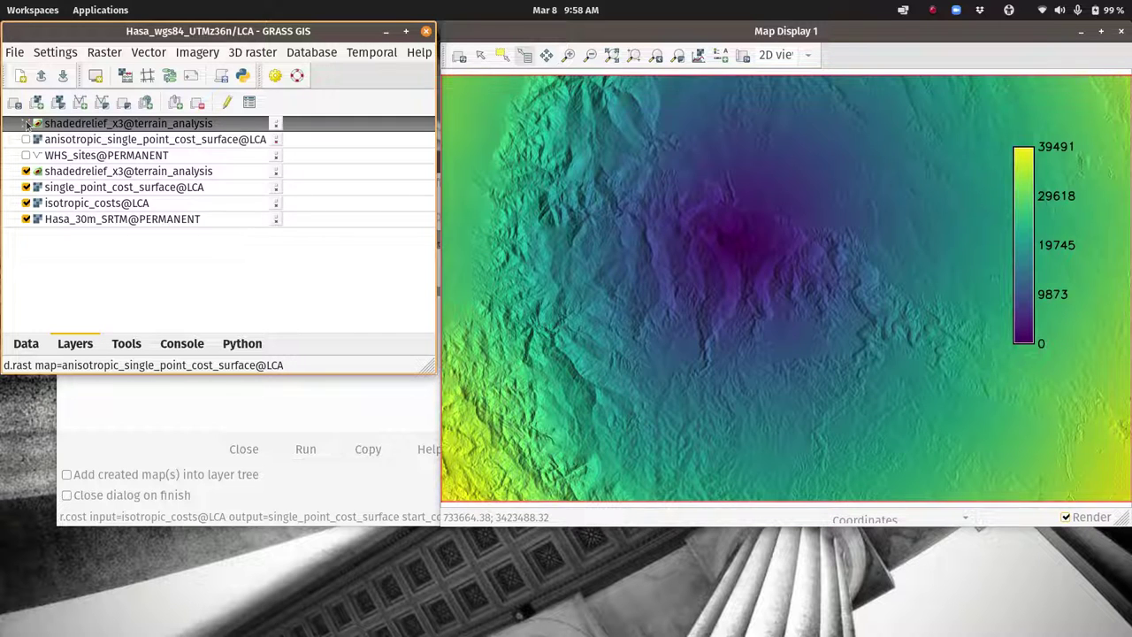
pyautogui.click(27, 123)
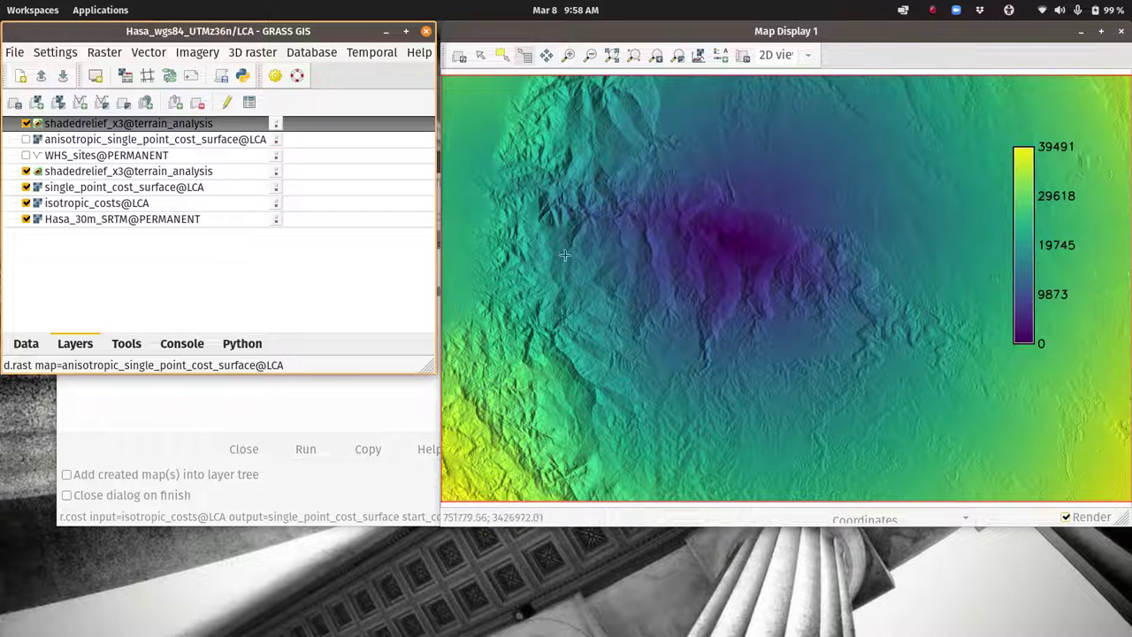
# Start Map Swipe with anisotropic_single_point_cost_surface left and single_point_cost_surface right.
pyautogui.click(16, 55)
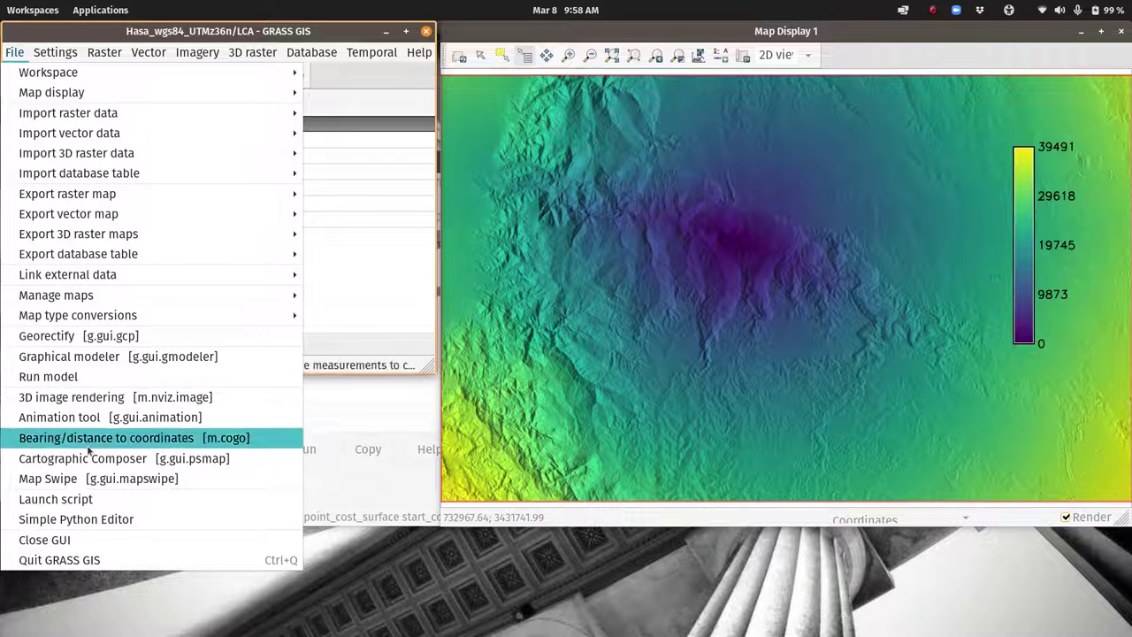
pyautogui.click(88, 483)
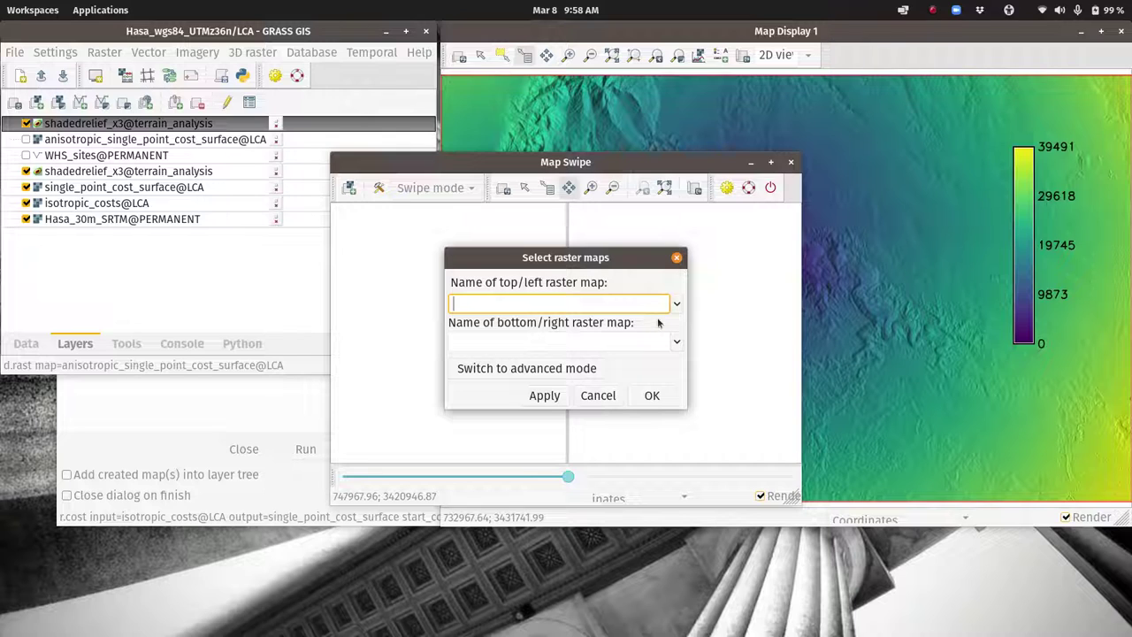
pyautogui.click(676, 304)
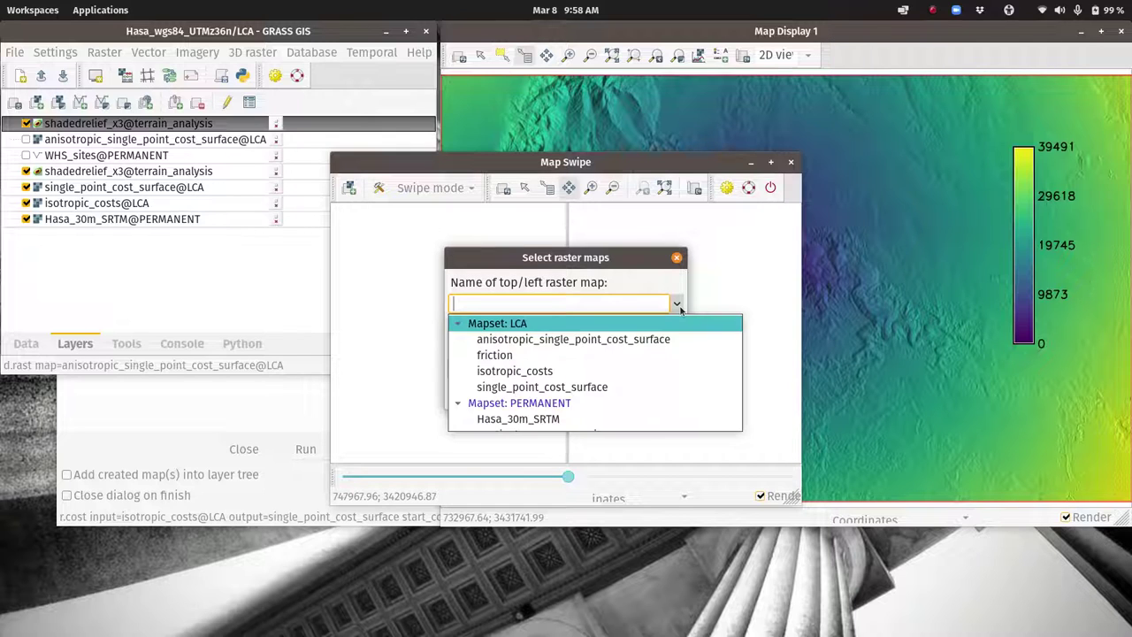
pyautogui.click(585, 339)
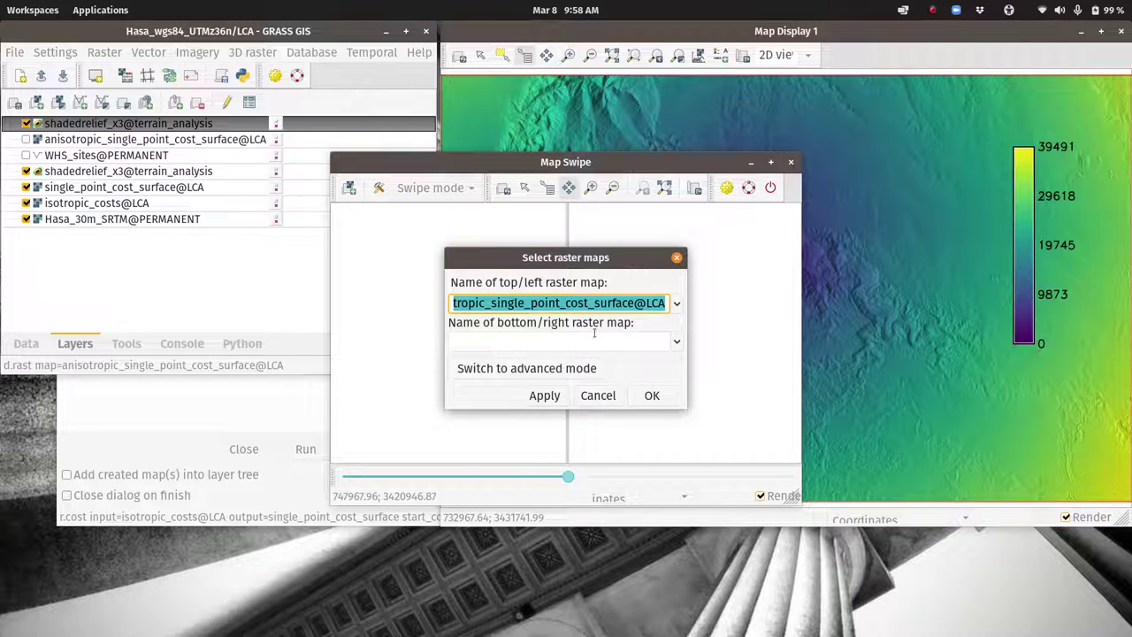
pyautogui.click(677, 344)
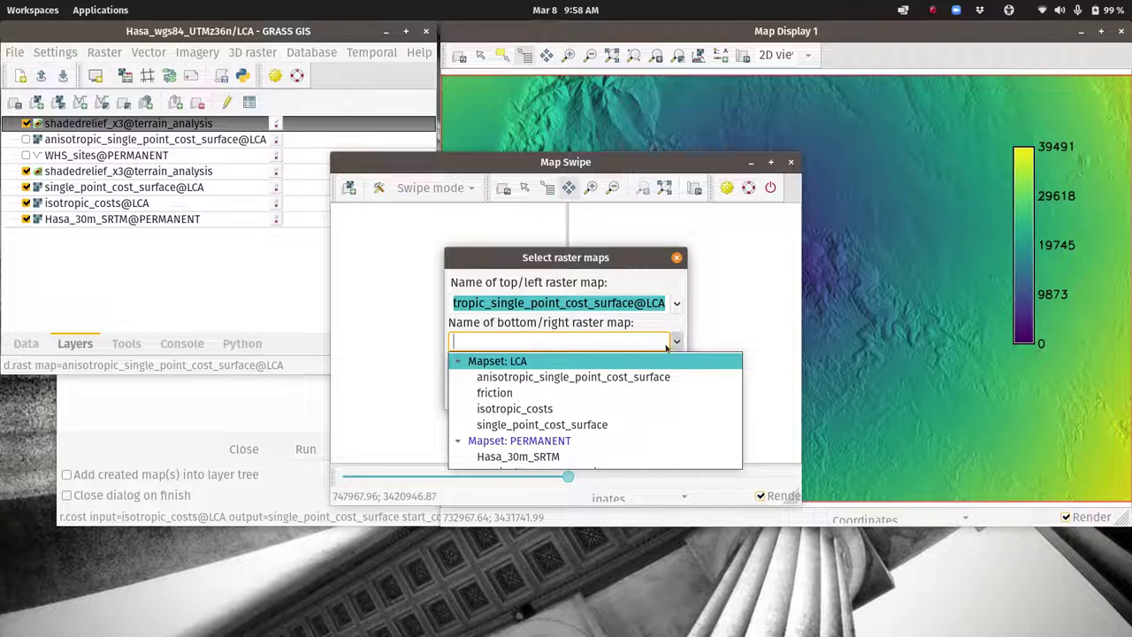
pyautogui.click(546, 426)
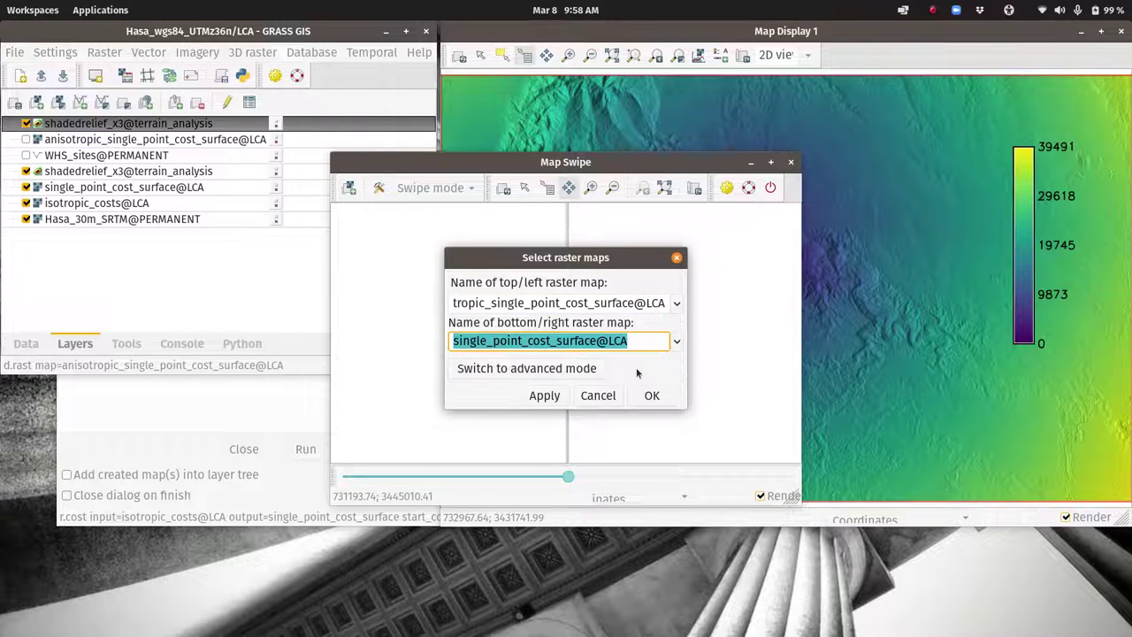
pyautogui.click(652, 396)
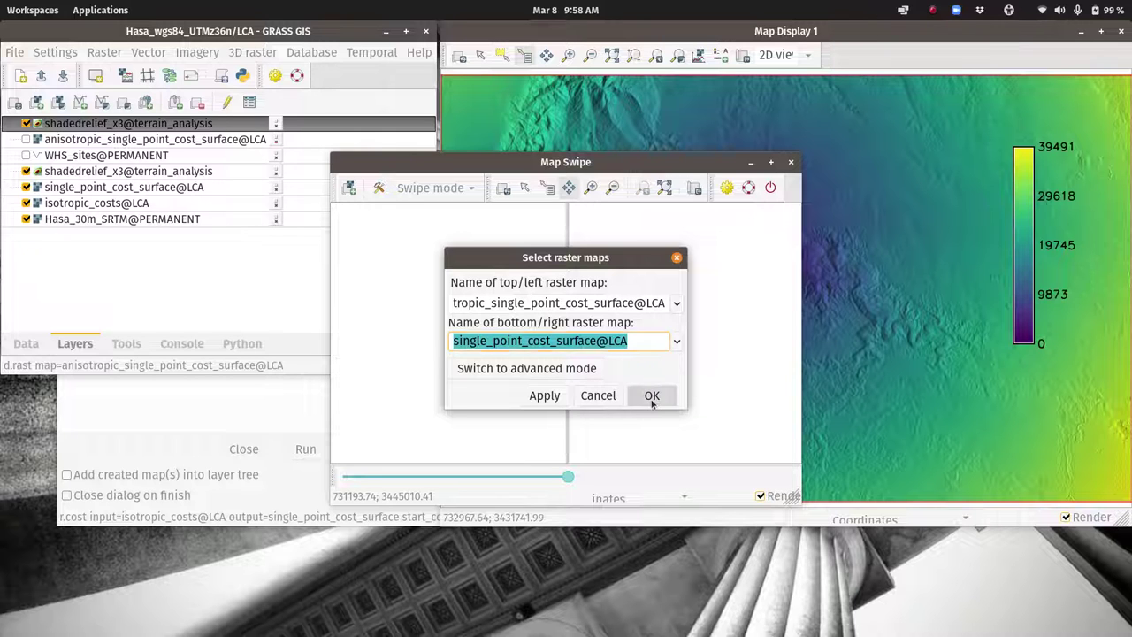
# Maximize Map Swipe and slide the divider back and forth between surfaces.
pyautogui.click(770, 162)
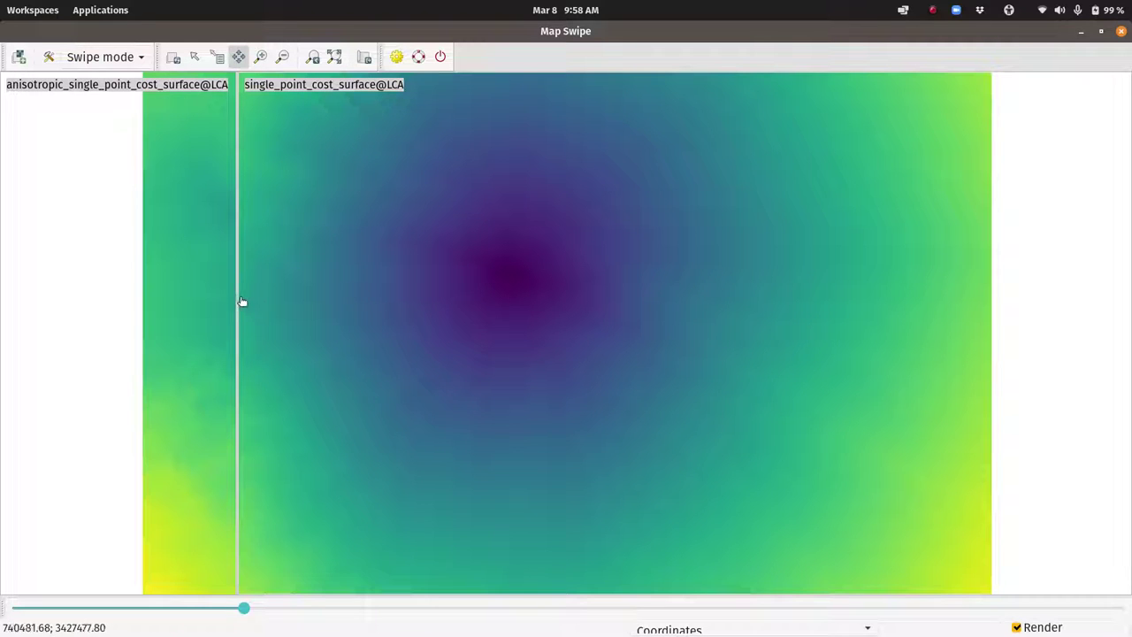
pyautogui.moveTo(236, 295); pyautogui.dragTo(622, 203)
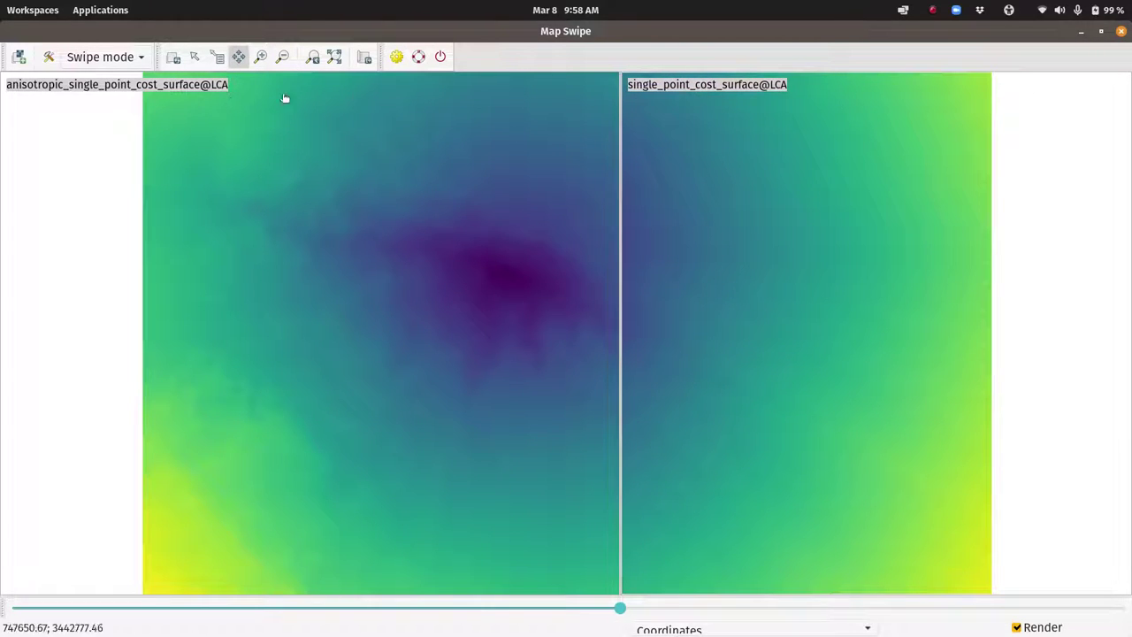
pyautogui.moveTo(619, 245); pyautogui.dragTo(498, 222)
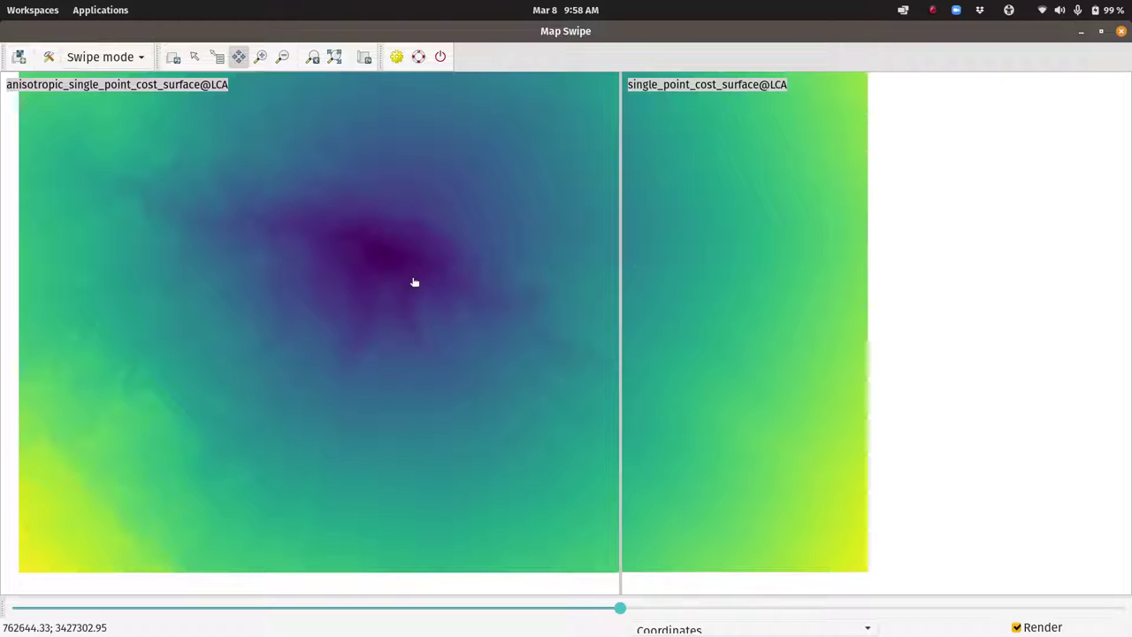
pyautogui.moveTo(415, 280); pyautogui.dragTo(576, 288)
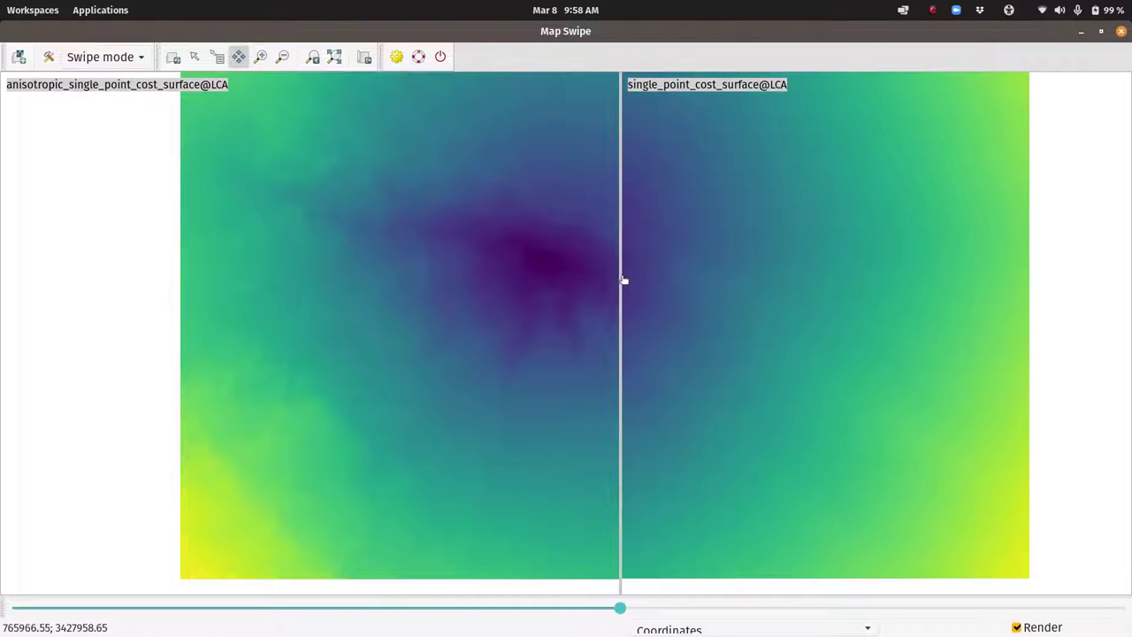
pyautogui.moveTo(620, 276); pyautogui.dragTo(554, 228)
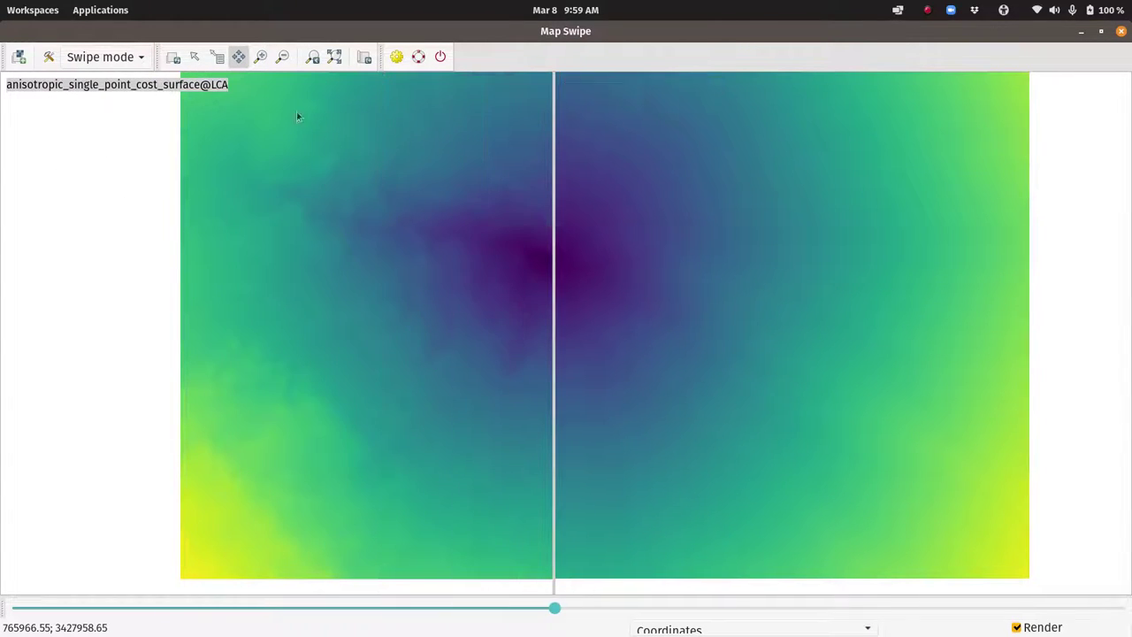
# Zoom into the low-cost centre, compare both surfaces, then close Map Swipe.
pyautogui.click(260, 57)
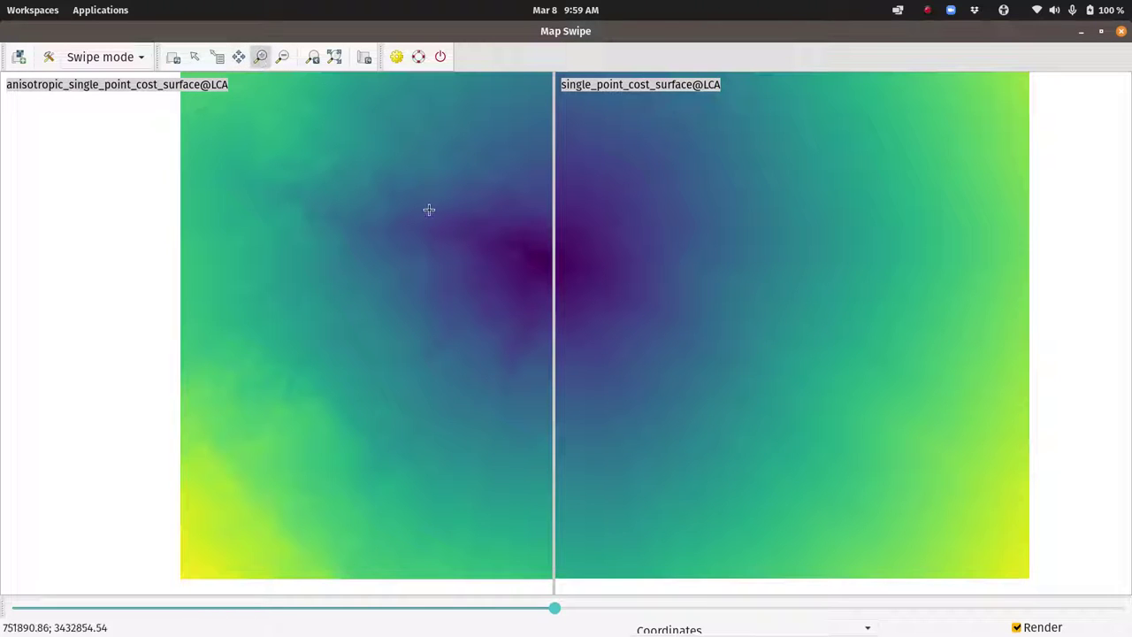
pyautogui.moveTo(445, 200); pyautogui.dragTo(683, 350)
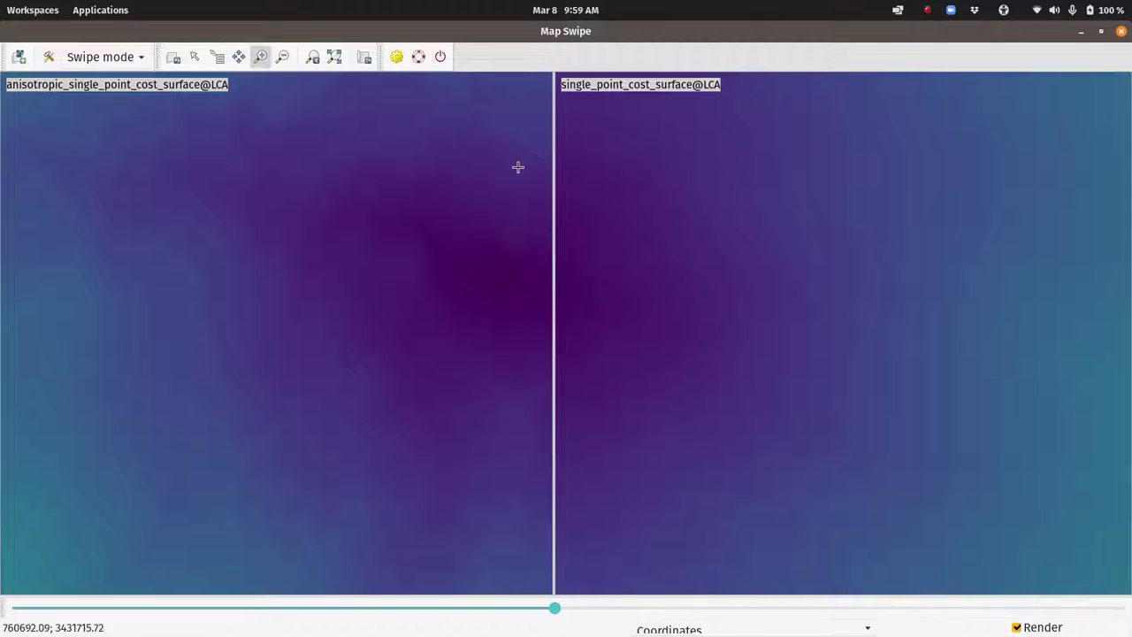
pyautogui.moveTo(555, 200); pyautogui.dragTo(702, 298)
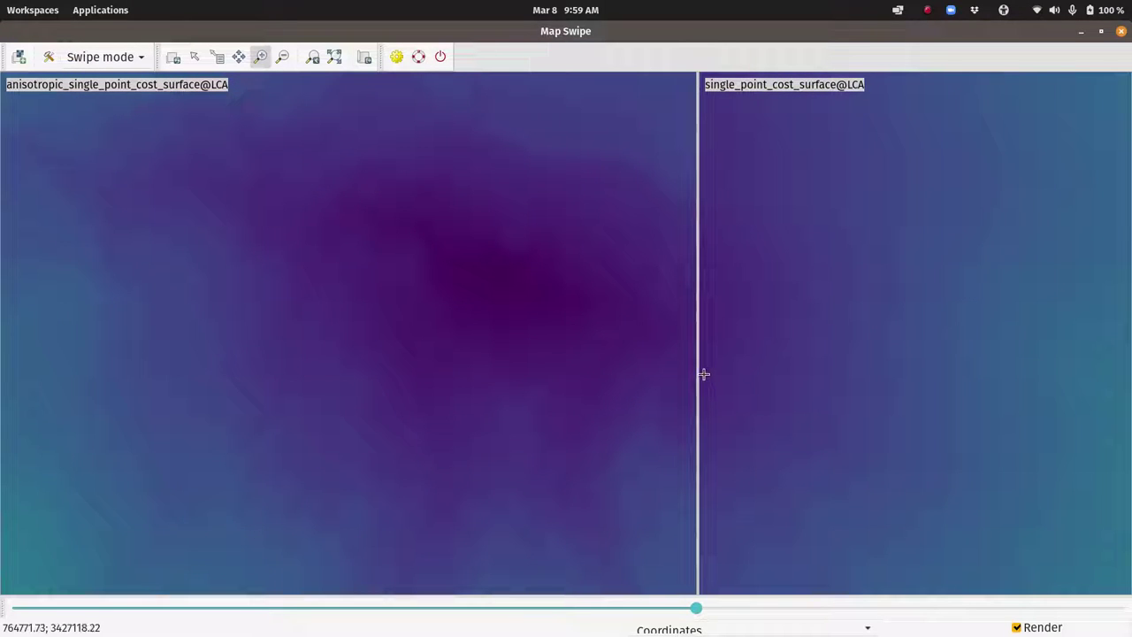
pyautogui.moveTo(698, 375); pyautogui.dragTo(866, 320)
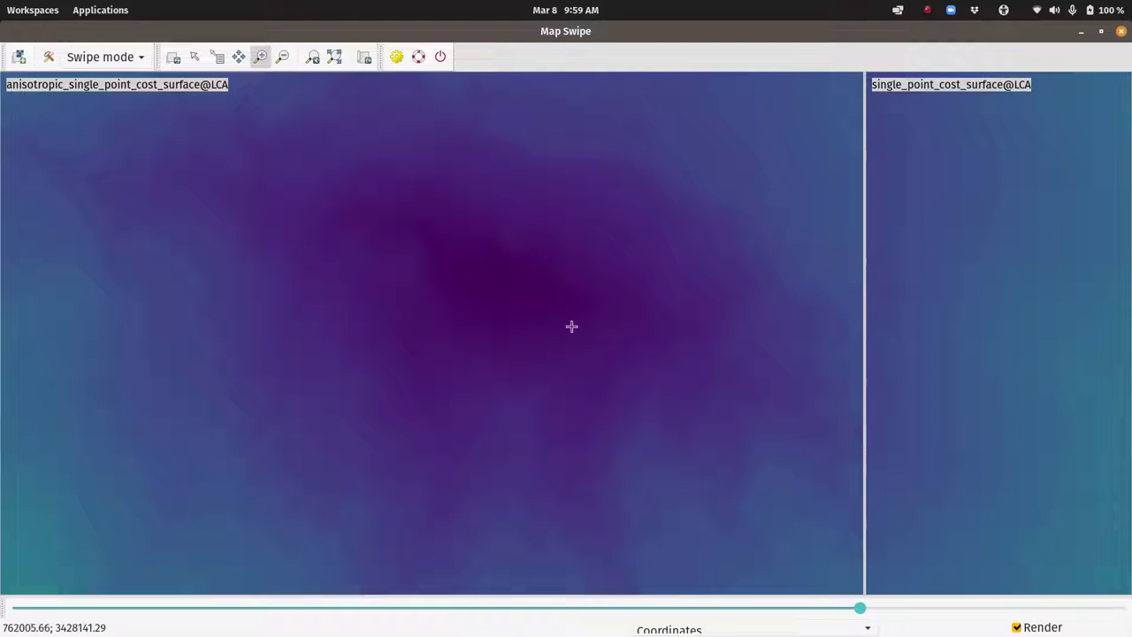
pyautogui.click(1122, 31)
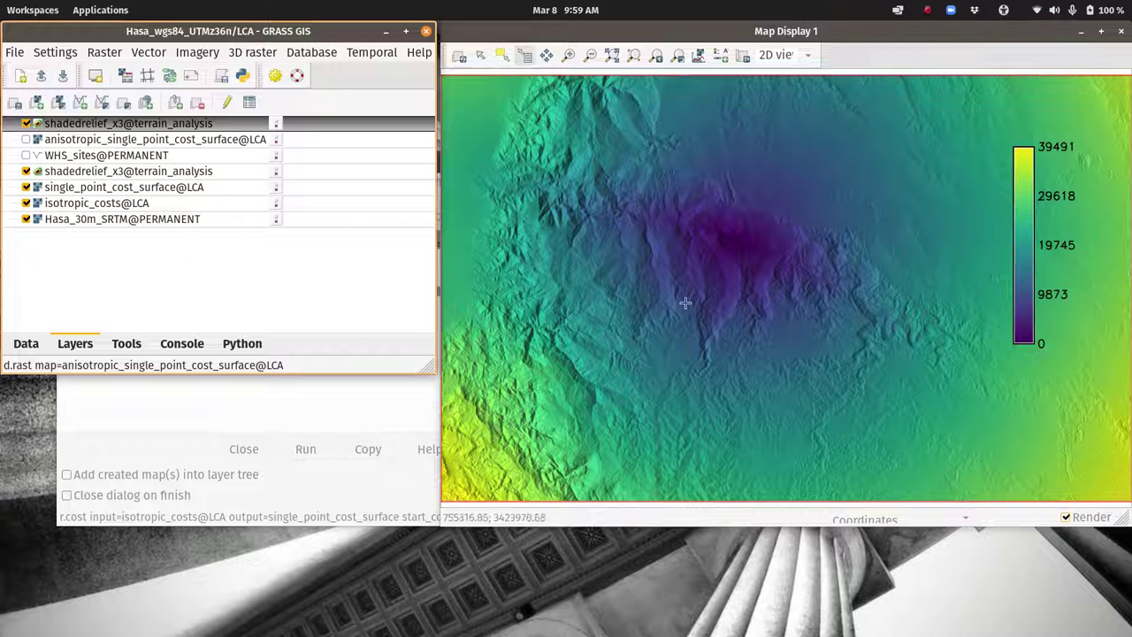
# Set r.drain's input to the anisotropic cost surface, output to path, and flag it as a cost surface.
pyautogui.click(105, 52)
pyautogui.moveTo(198, 278)
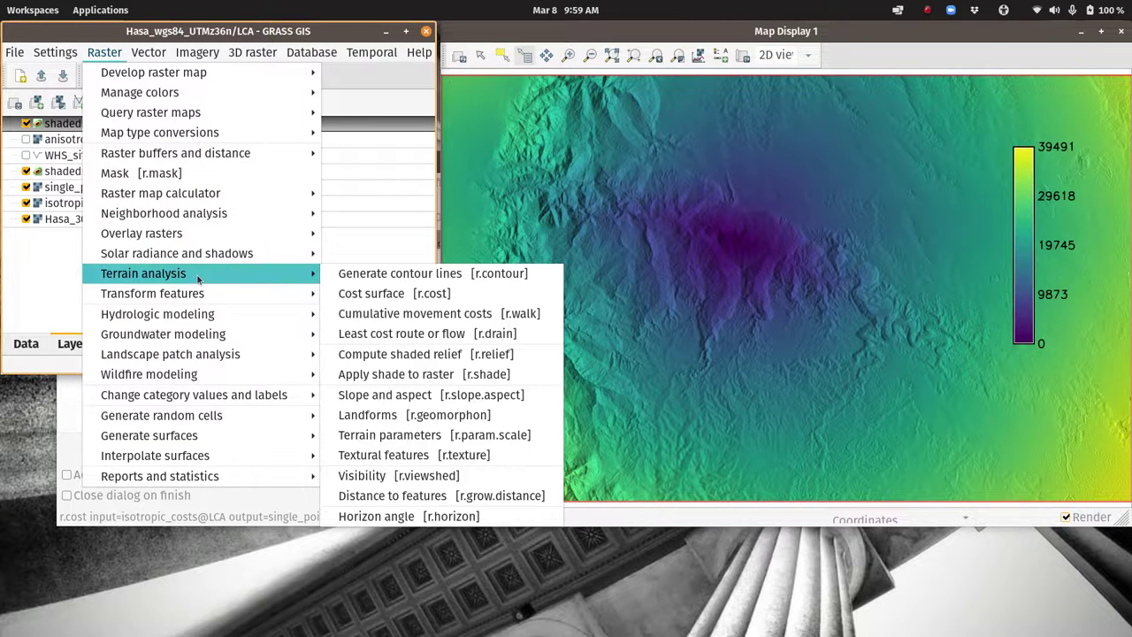
pyautogui.click(488, 337)
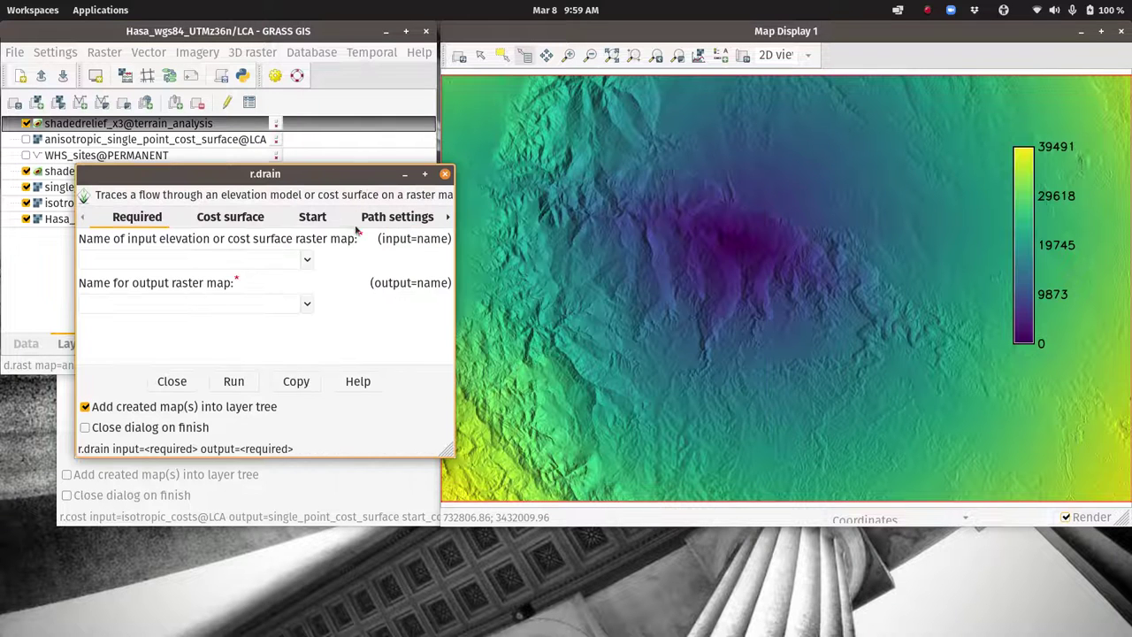
pyautogui.click(306, 260)
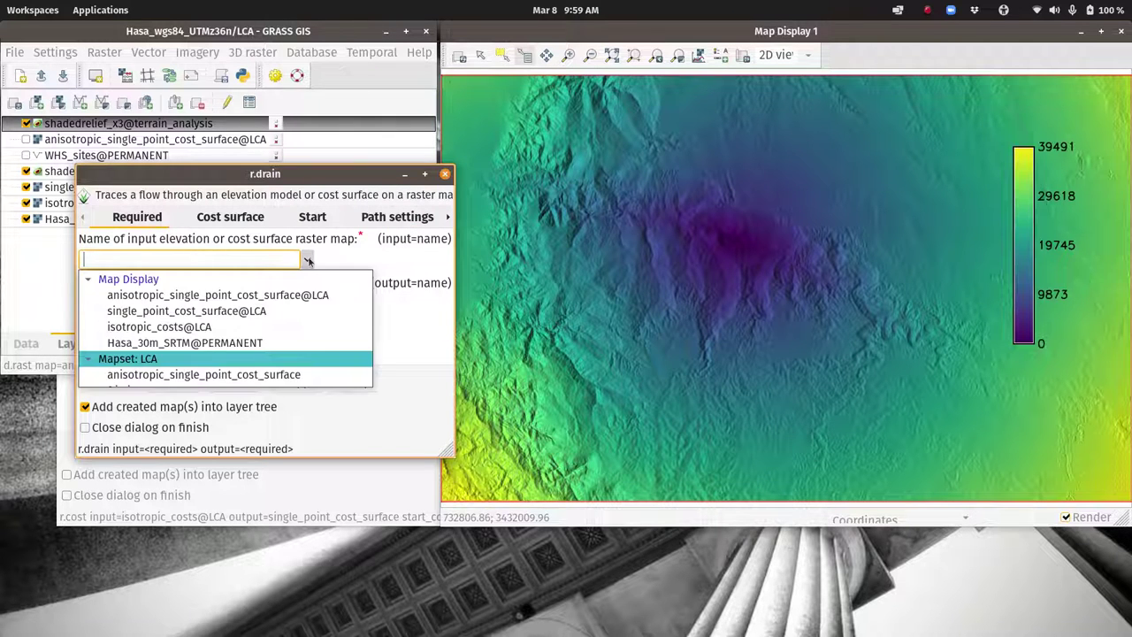
pyautogui.click(265, 295)
pyautogui.click(256, 301)
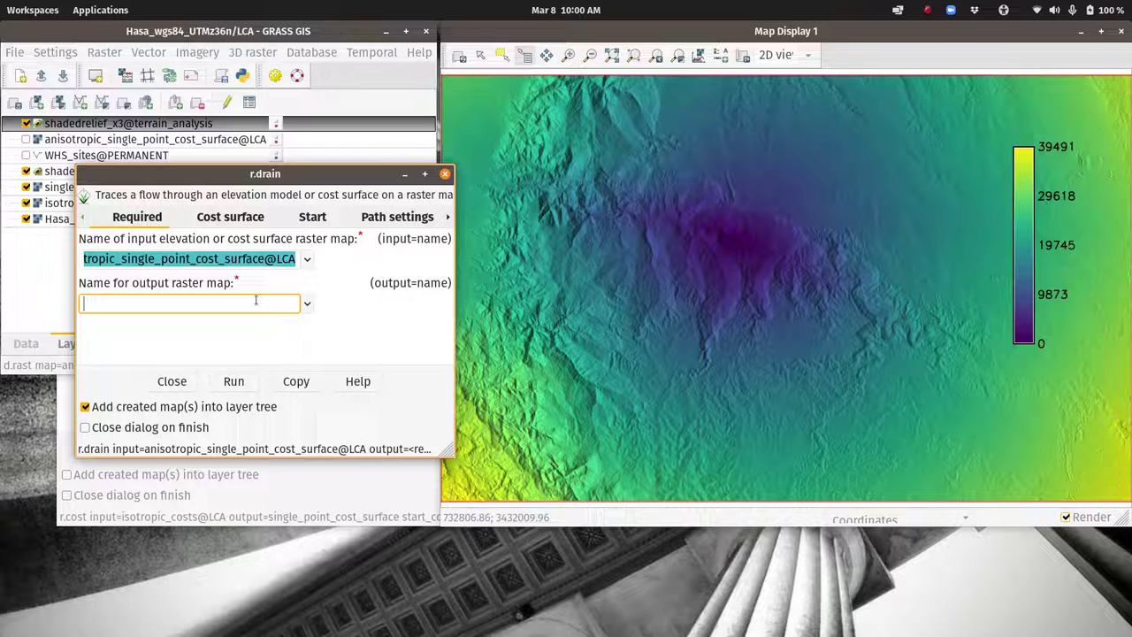
pyautogui.write('path')
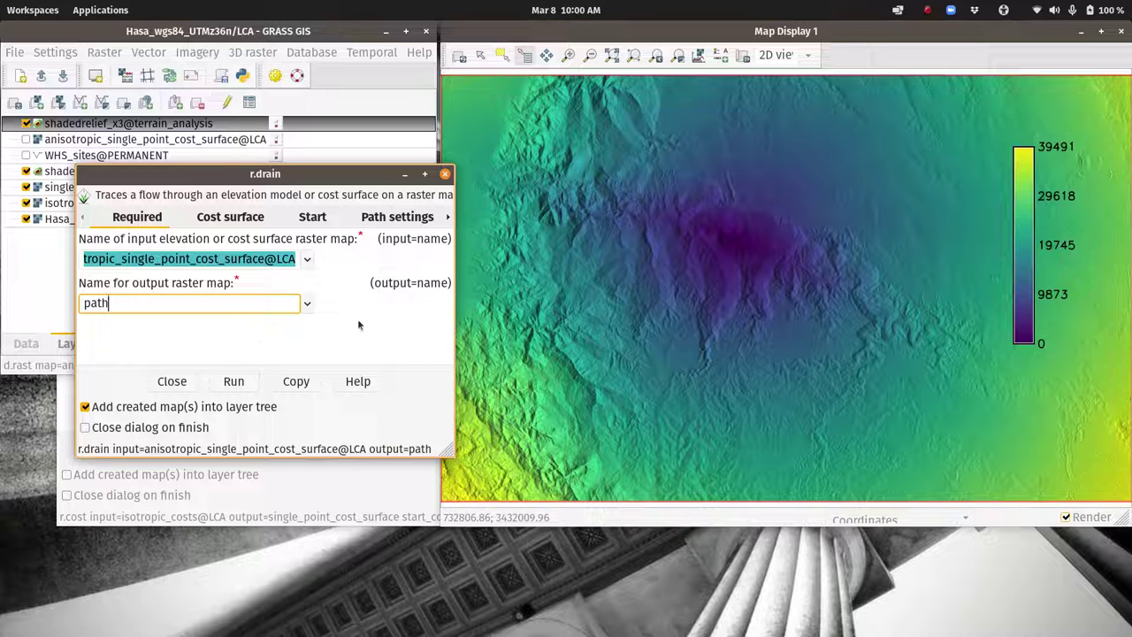
pyautogui.click(254, 219)
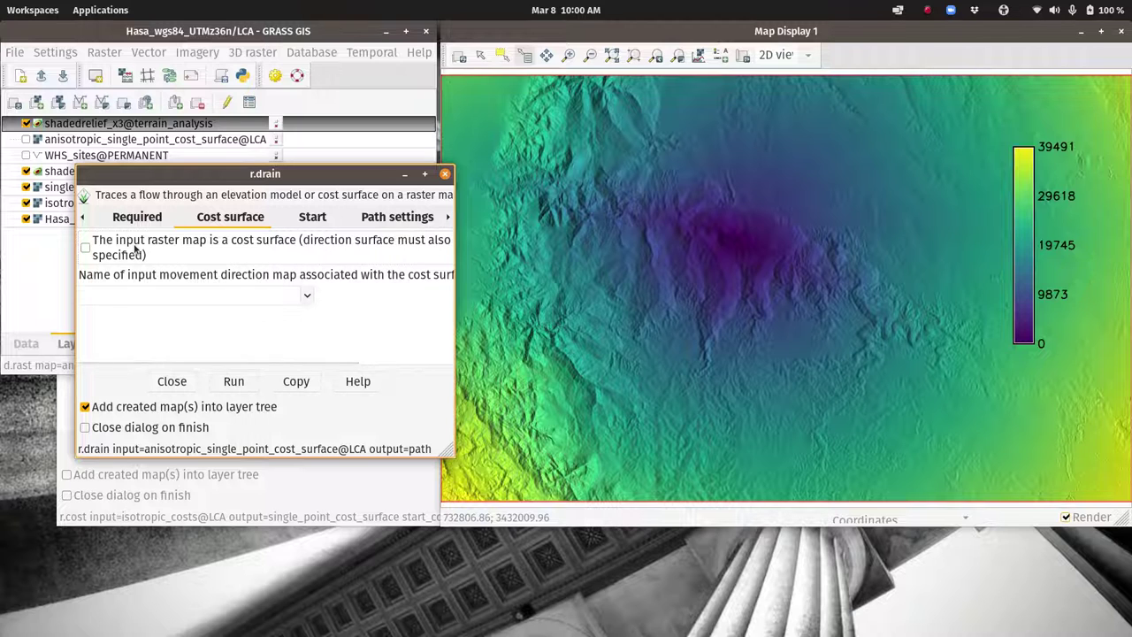
pyautogui.click(85, 249)
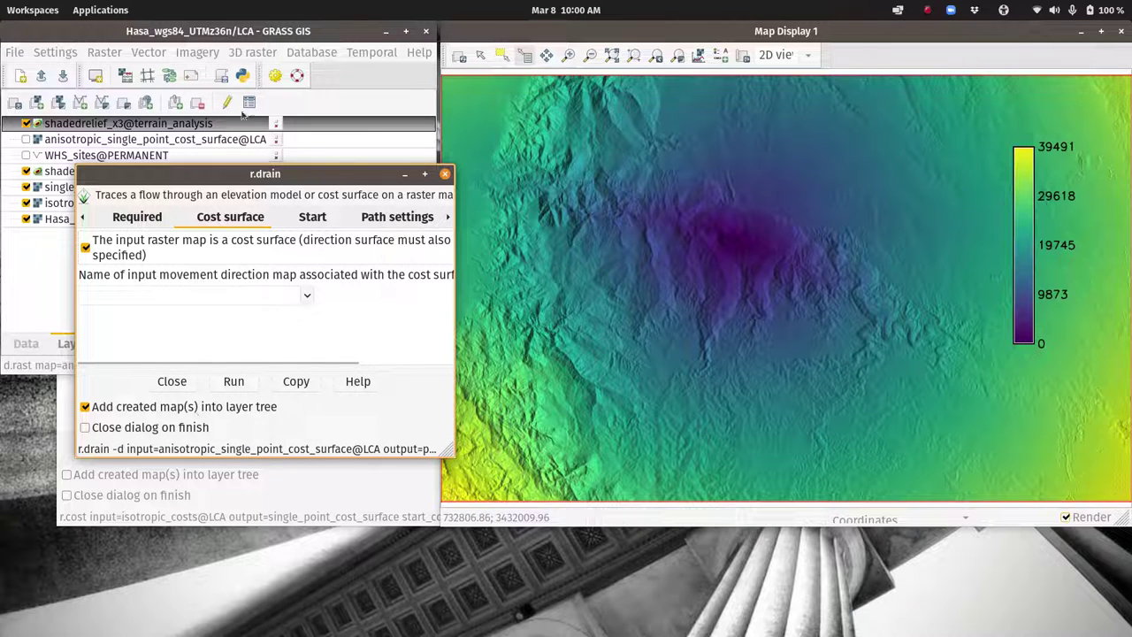
pyautogui.moveTo(2, 2)
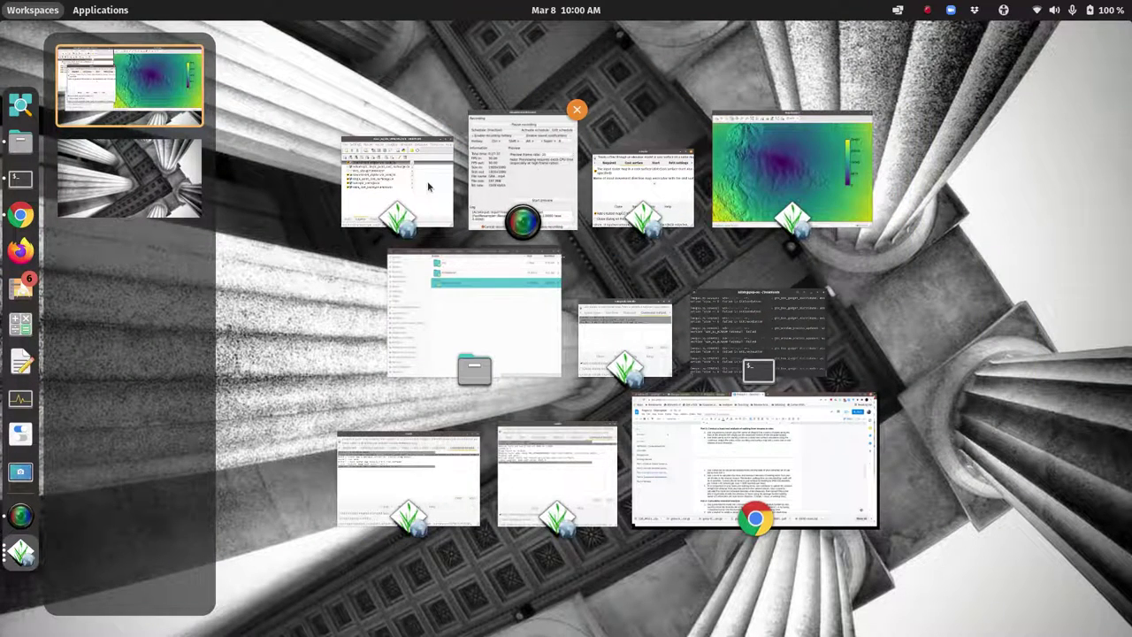
# Review r.walk's optional, coefficient, null-cell, stop and start settings.
pyautogui.click(552, 494)
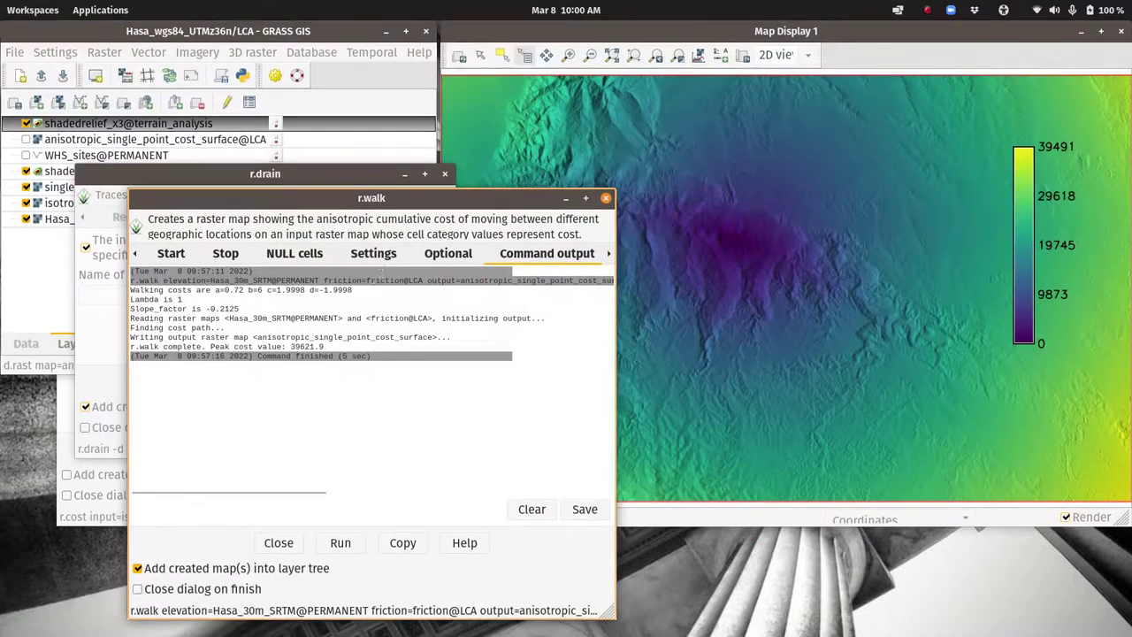
pyautogui.click(457, 255)
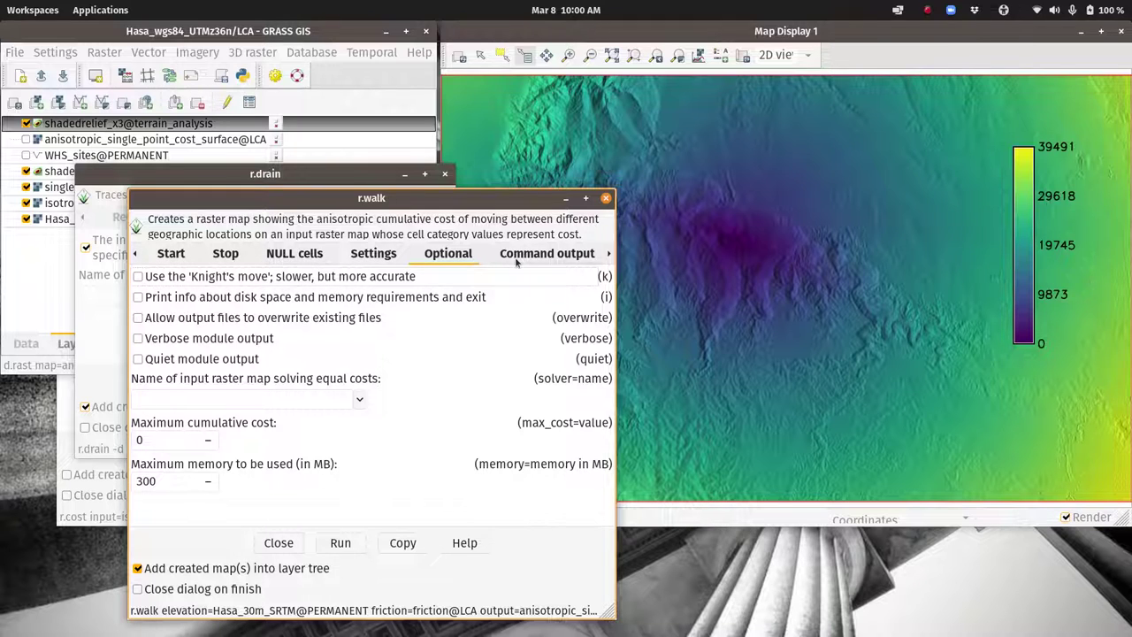
pyautogui.click(370, 255)
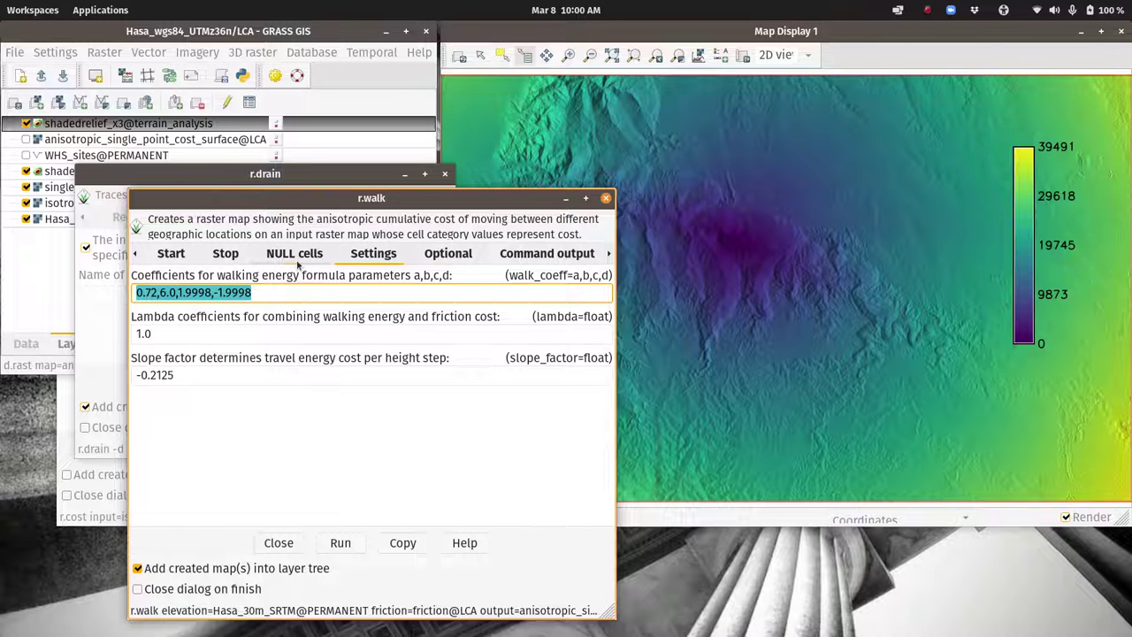
pyautogui.click(297, 259)
pyautogui.click(227, 257)
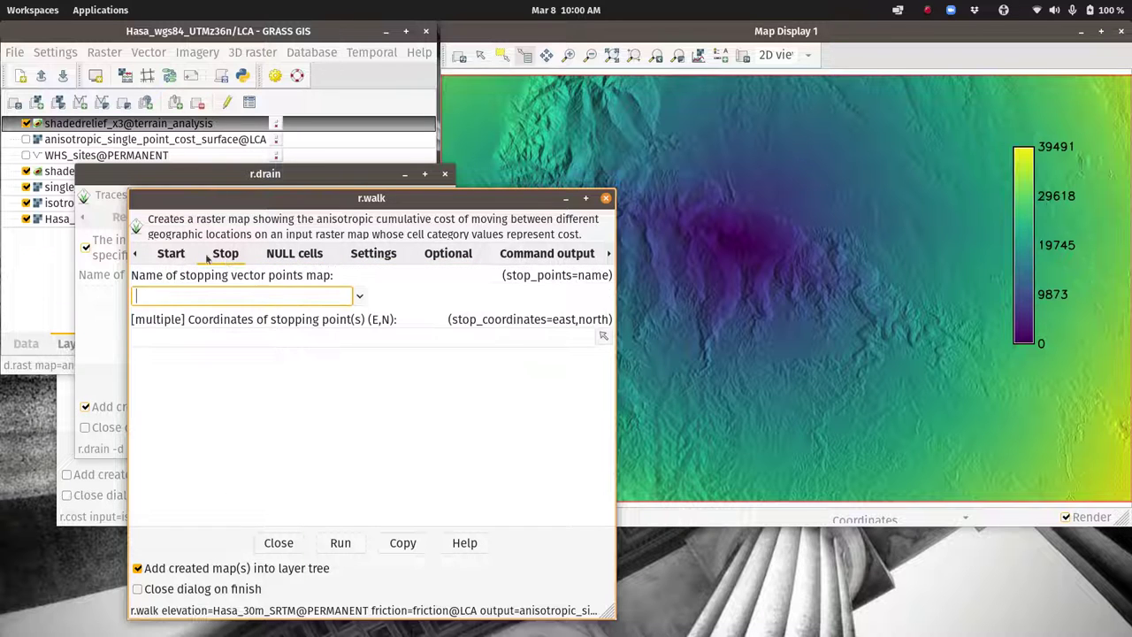
pyautogui.click(181, 255)
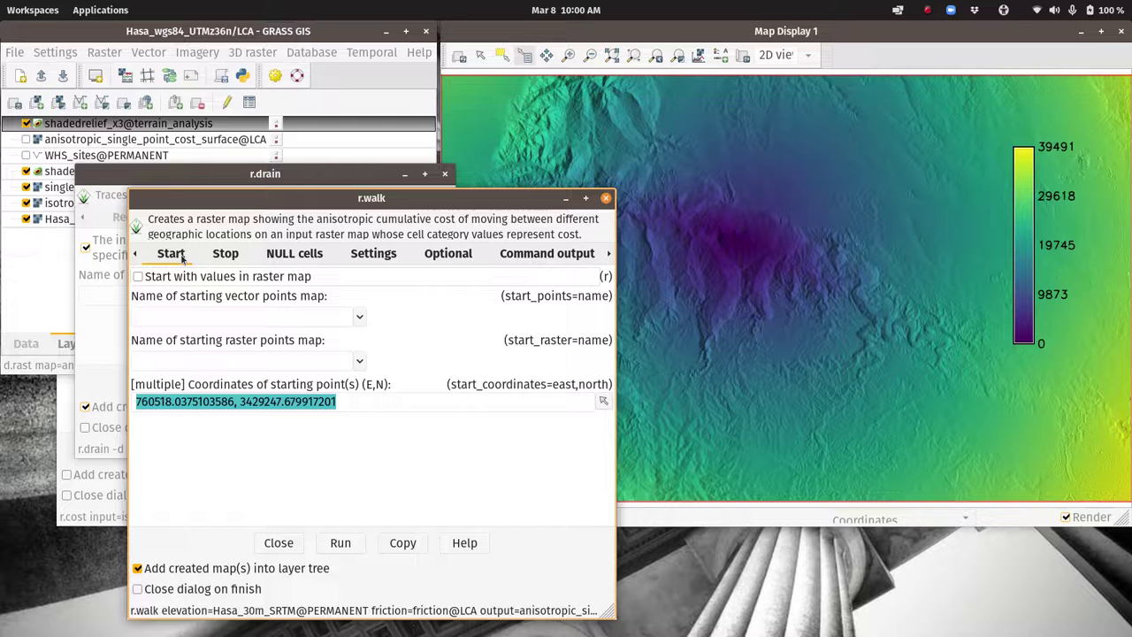
pyautogui.click(134, 256)
pyautogui.click(134, 255)
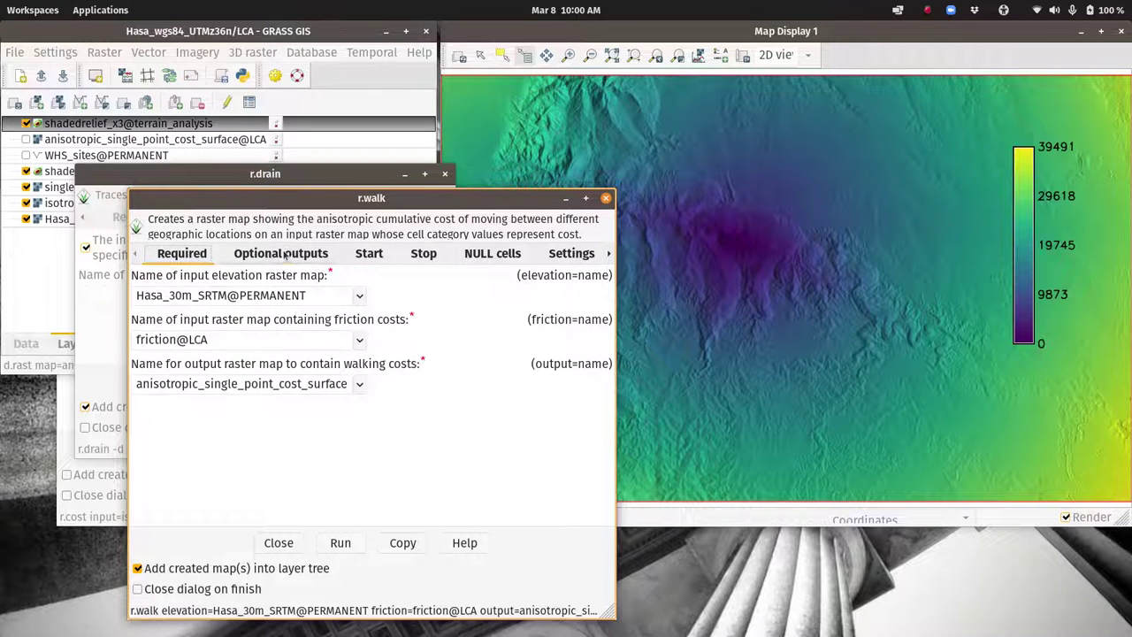
pyautogui.click(286, 256)
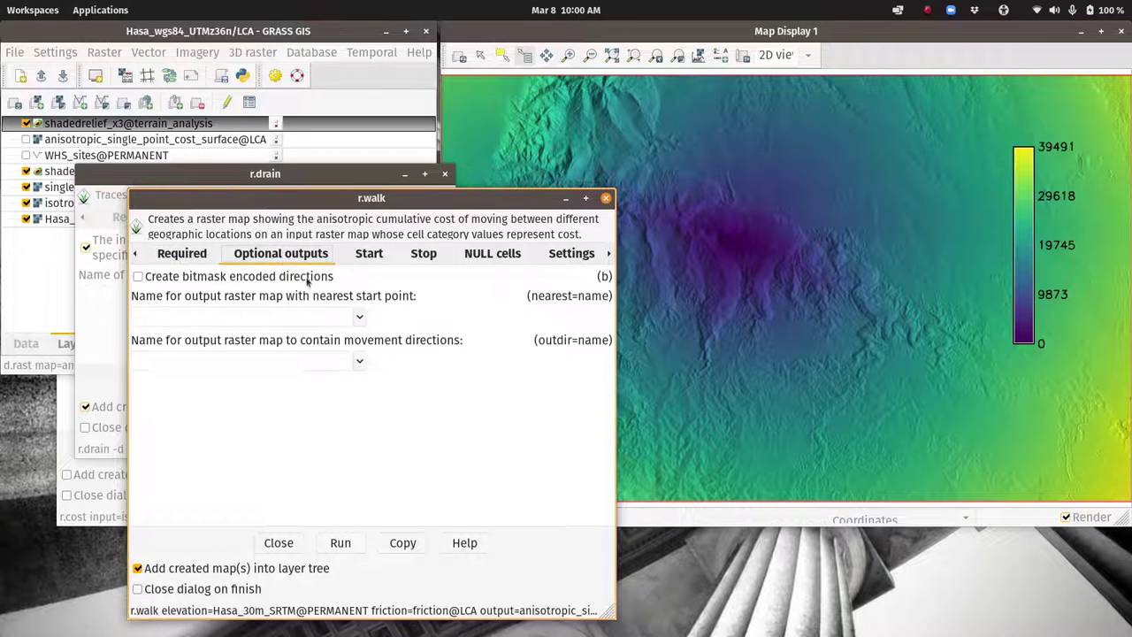
# Rerun r.walk with overwrite enabled, adding a walking_directions movement-direction output.
pyautogui.click(359, 363)
pyautogui.click(284, 359)
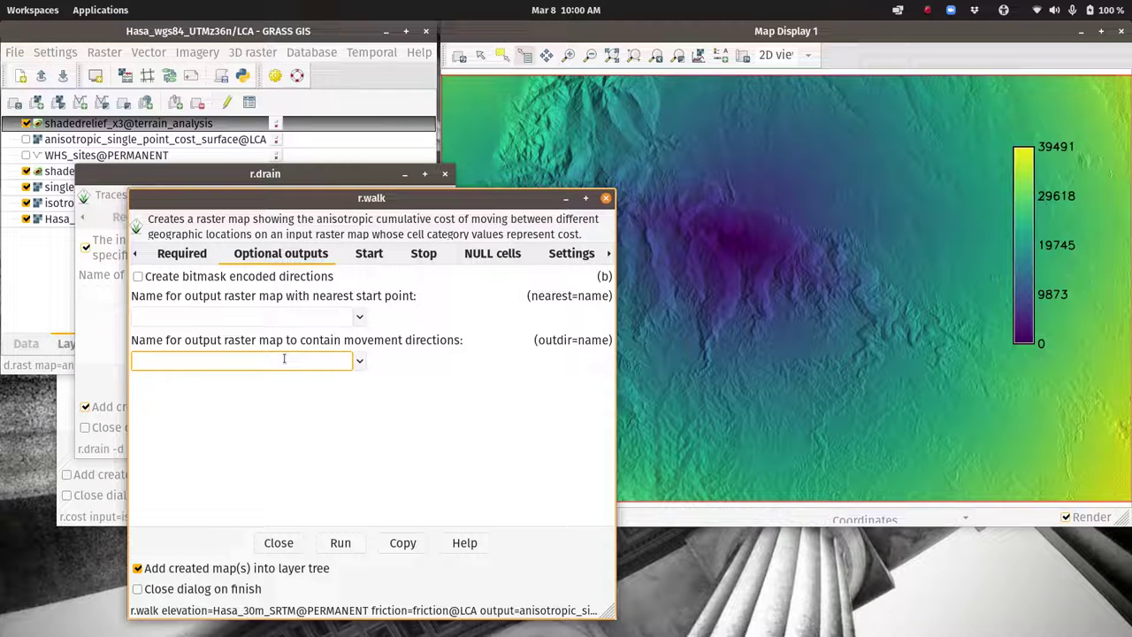
pyautogui.write('walking_directions')
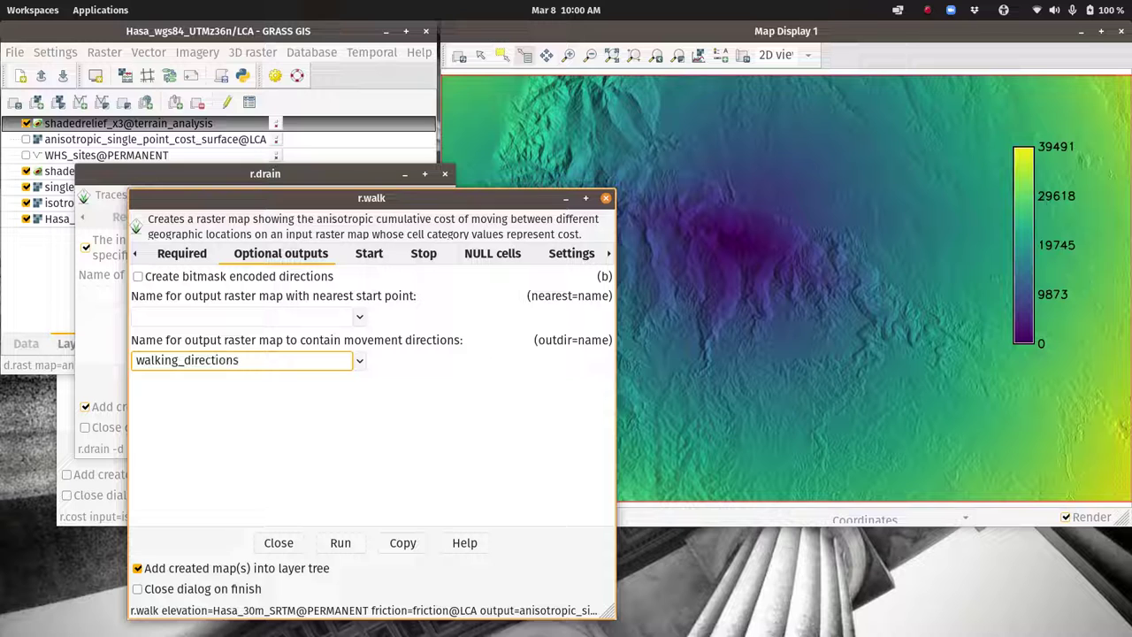
pyautogui.click(609, 255)
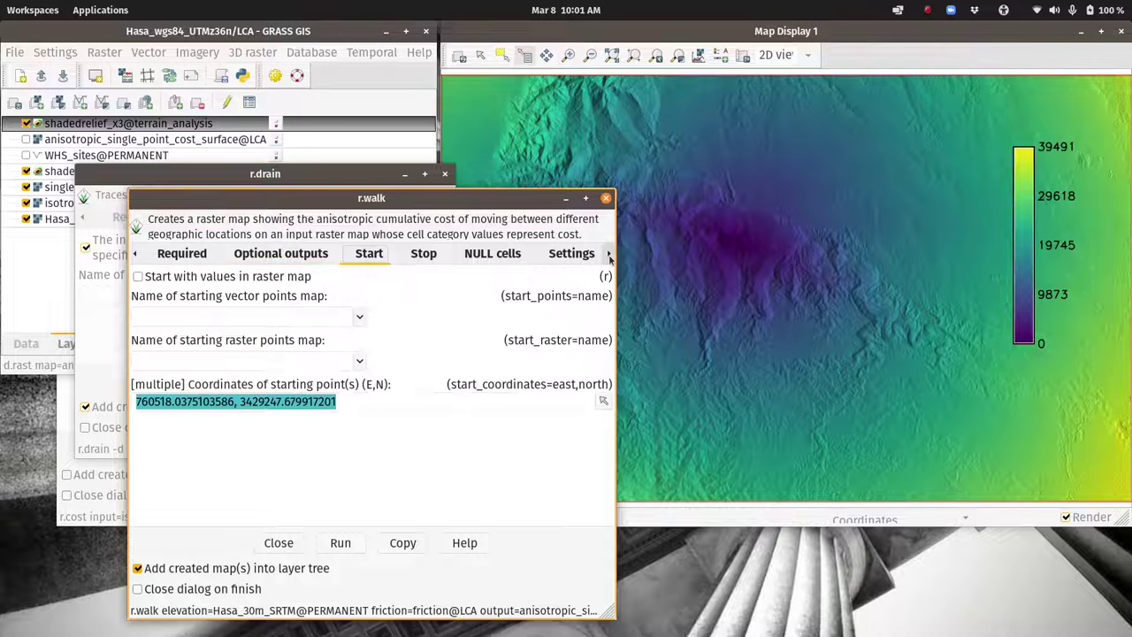
pyautogui.click(609, 255)
pyautogui.click(608, 255)
pyautogui.click(609, 254)
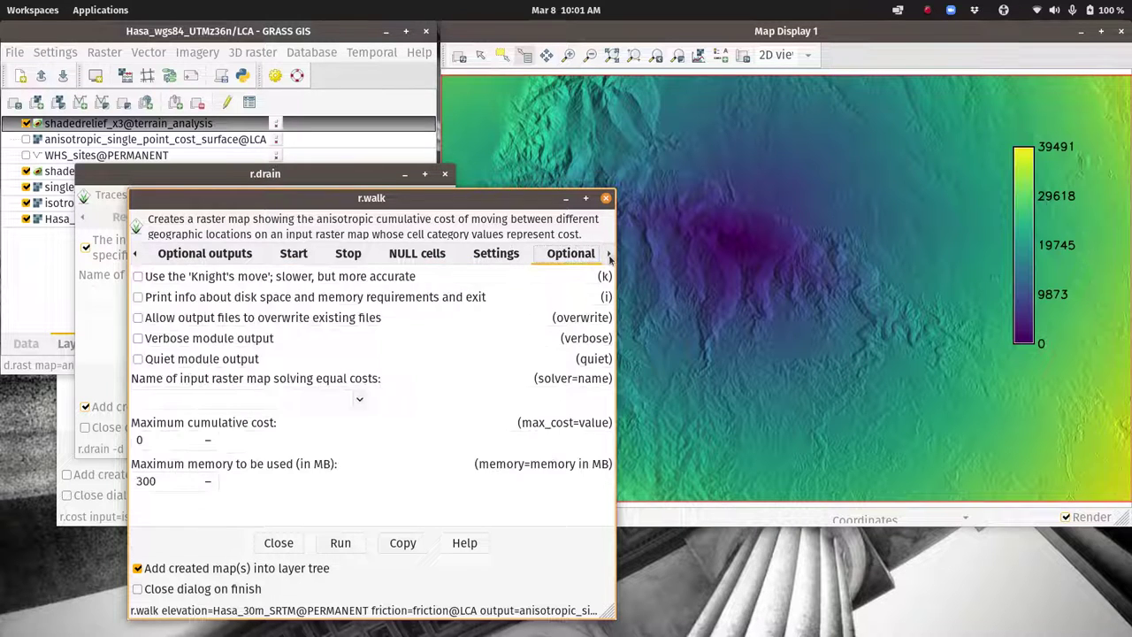
pyautogui.click(185, 318)
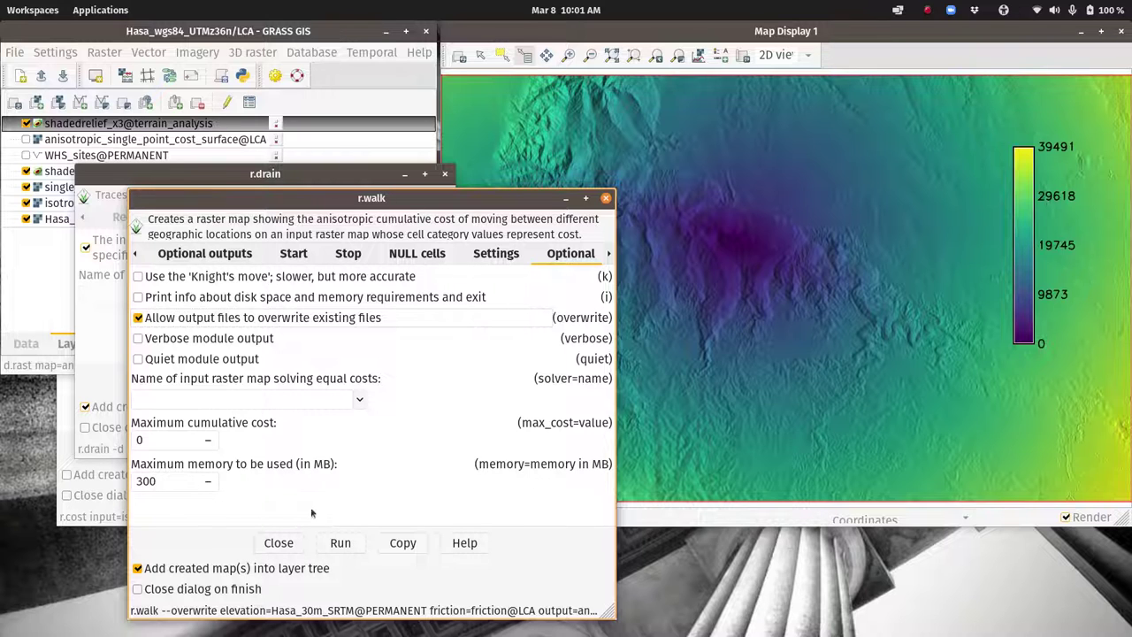
pyautogui.click(340, 543)
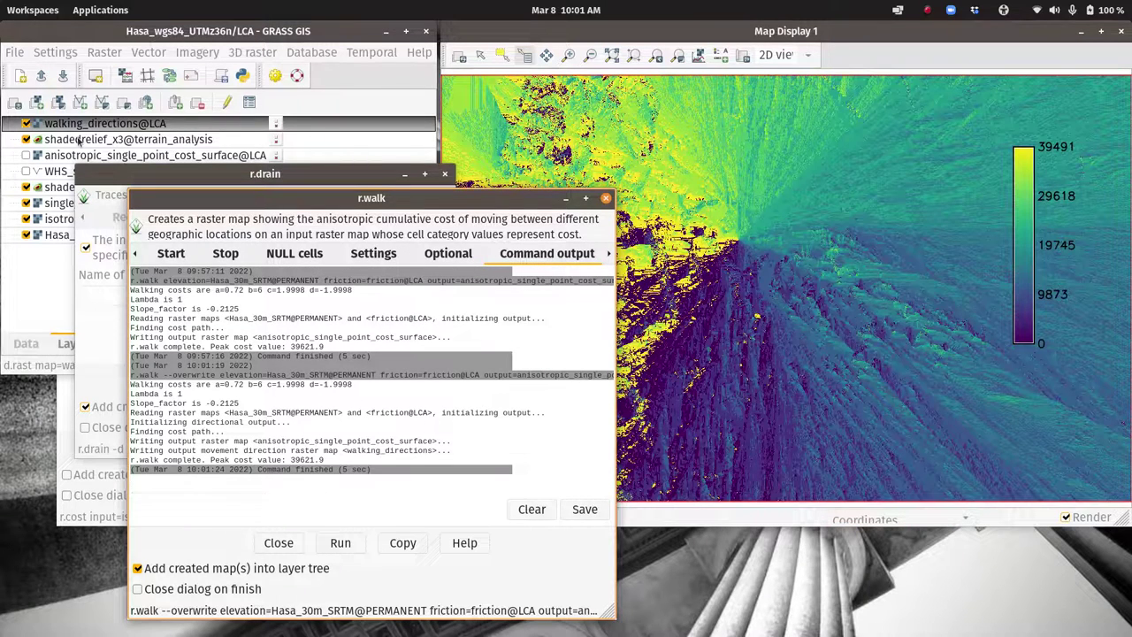
# Hide the new walking_directions layer and bring r.drain back to the front.
pyautogui.click(25, 124)
pyautogui.click(26, 124)
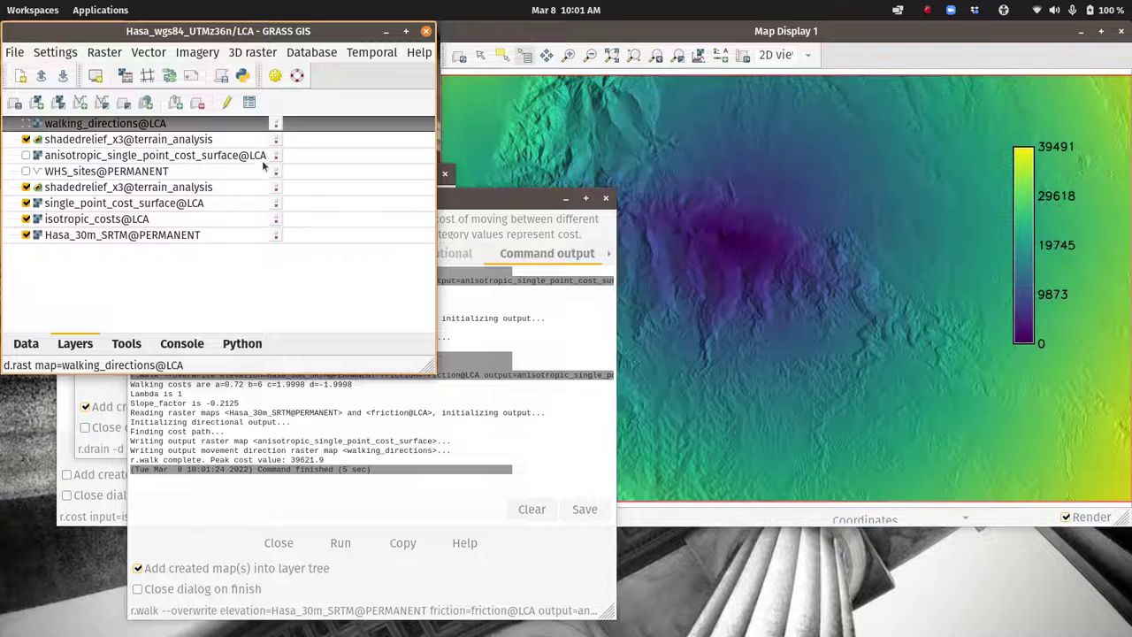
pyautogui.click(499, 204)
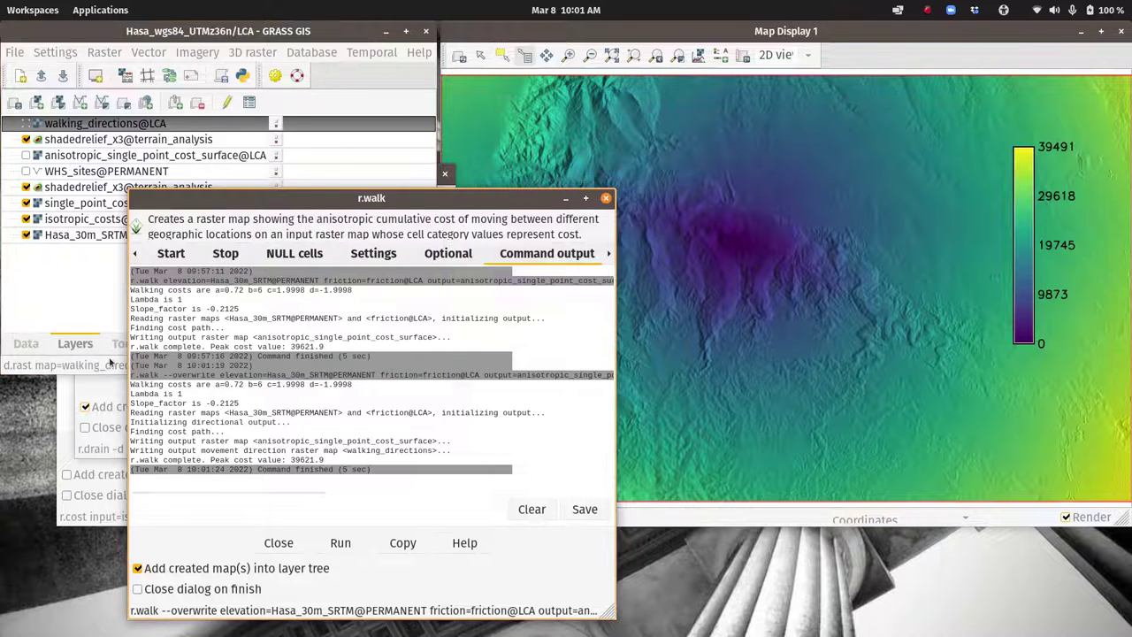
pyautogui.click(99, 457)
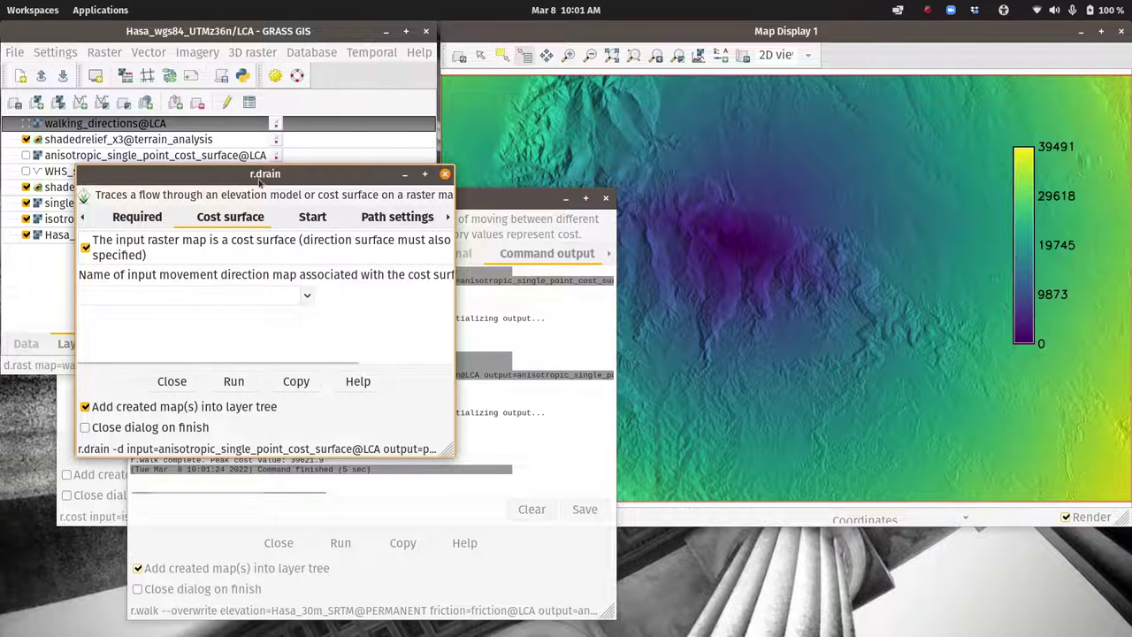
pyautogui.moveTo(262, 168); pyautogui.dragTo(354, 188)
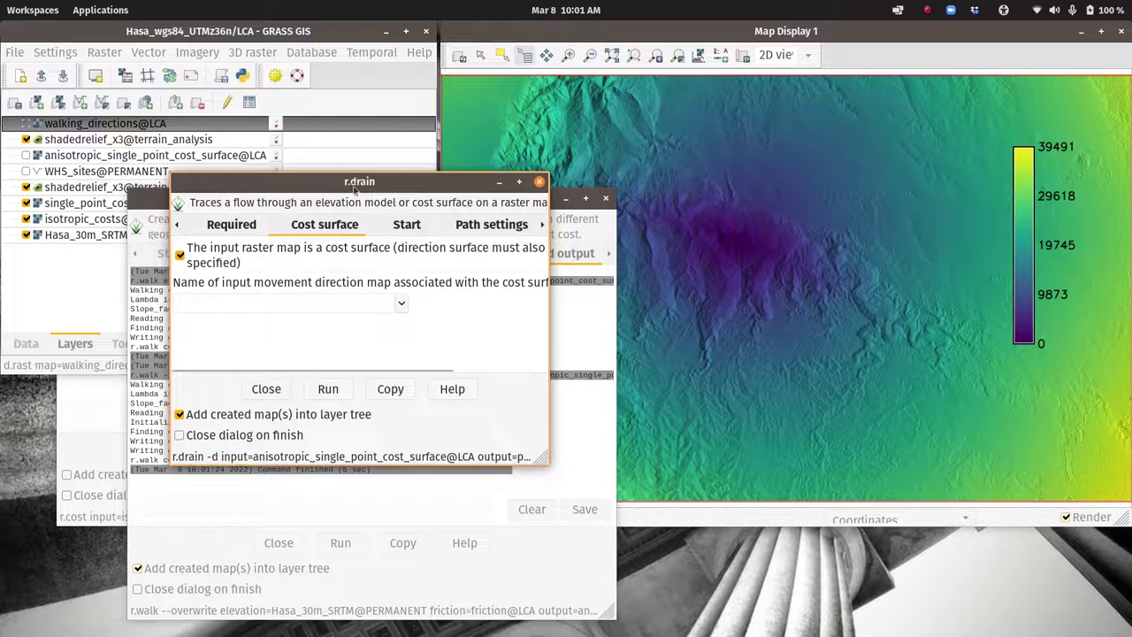
pyautogui.click(400, 302)
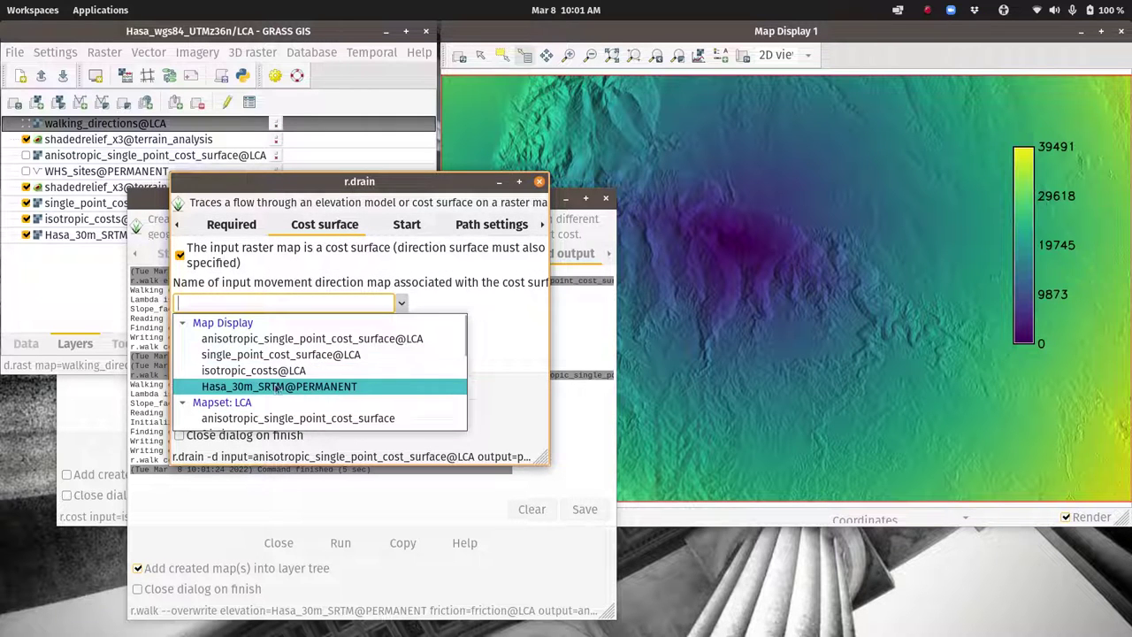
# Select walking_directions@LCA as r.drain's movement direction map and show the Start settings.
pyautogui.scroll(-3, 277, 387)
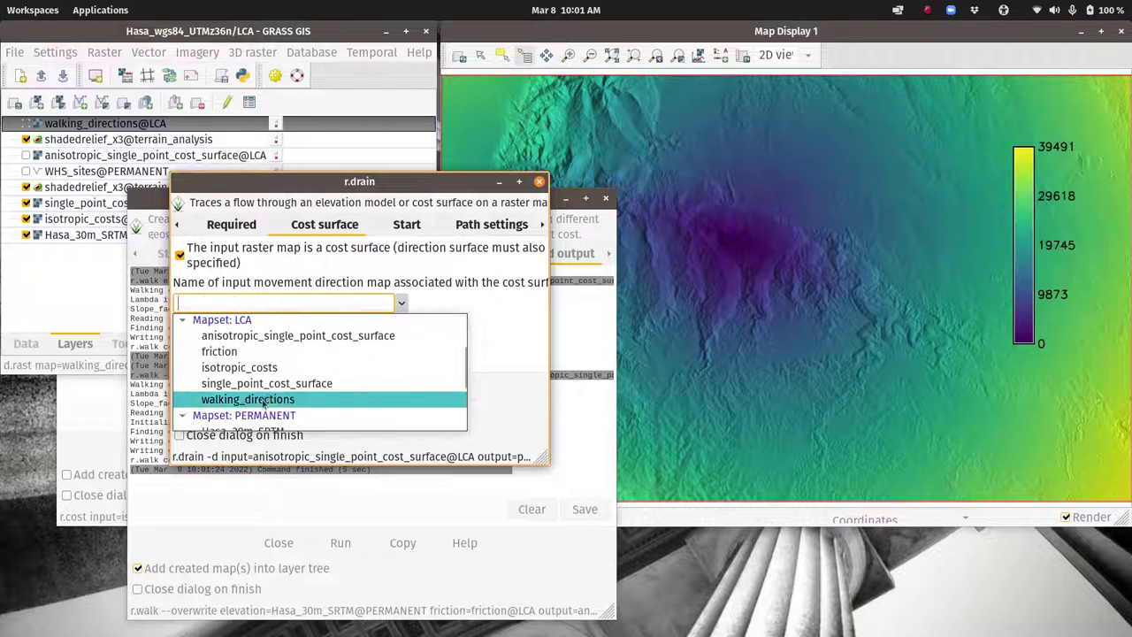
pyautogui.click(265, 405)
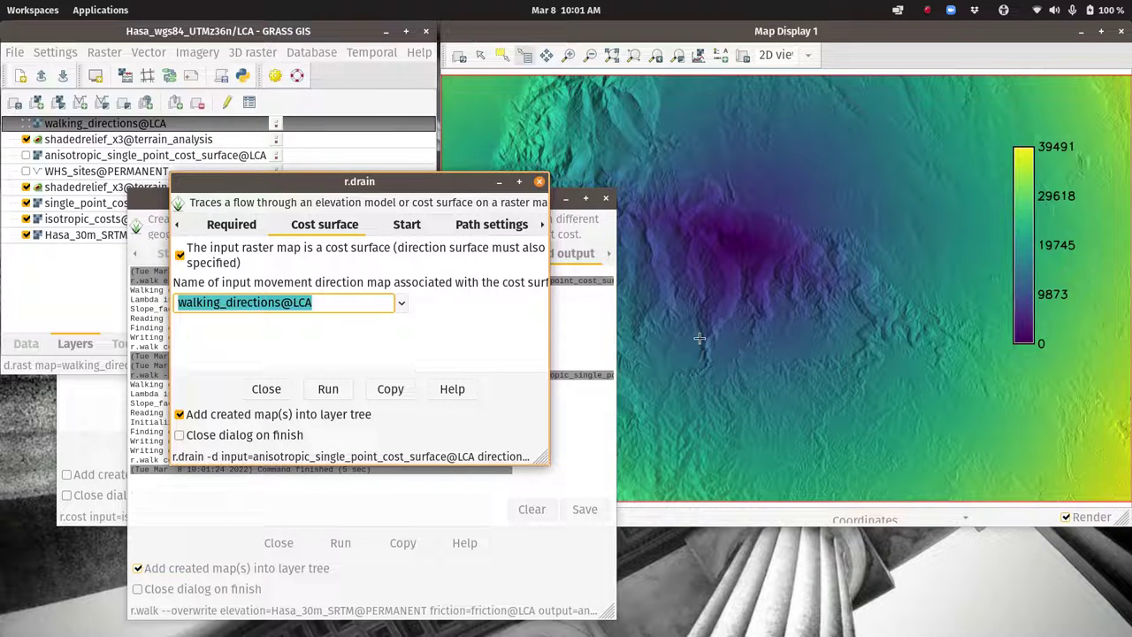
pyautogui.click(419, 226)
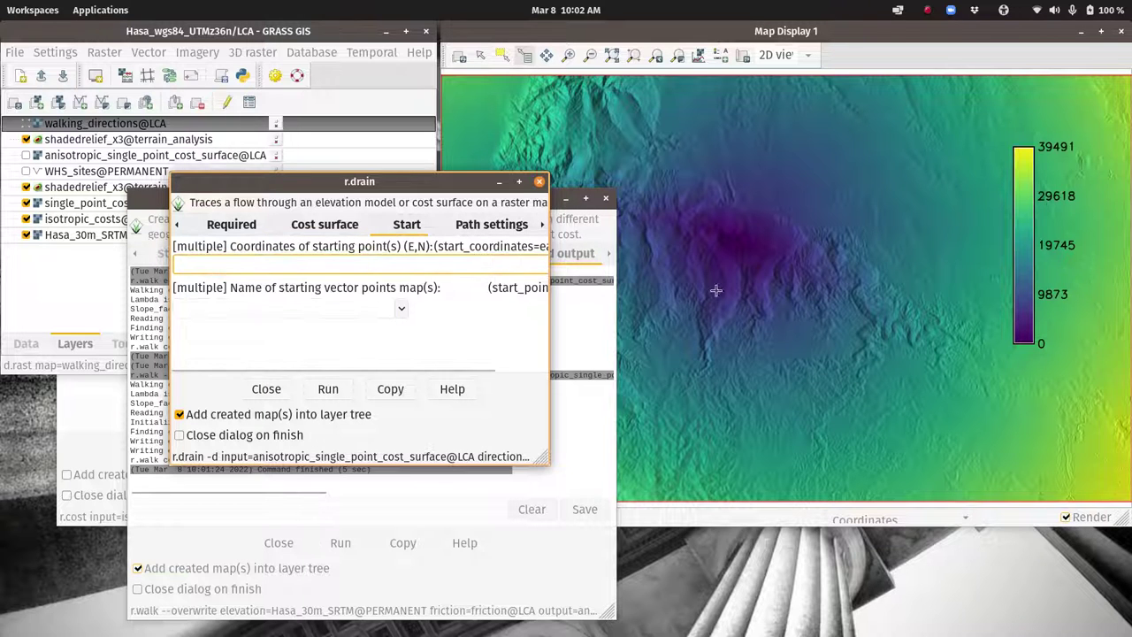
# Query a point on the map and copy its east, north coordinates.
pyautogui.click(862, 32)
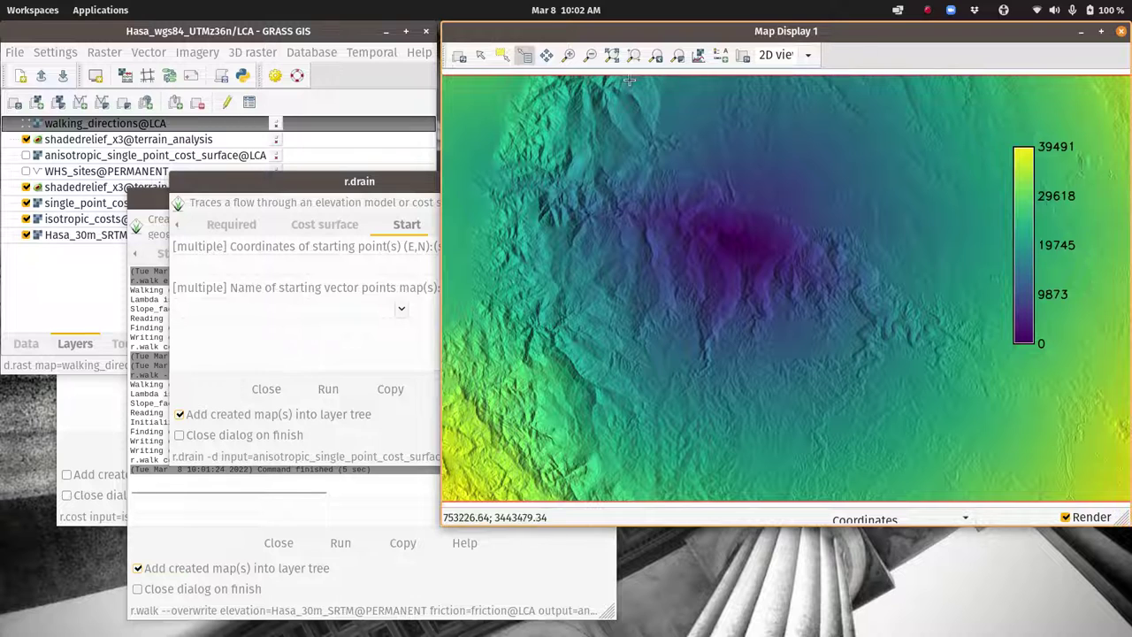
pyautogui.click(526, 56)
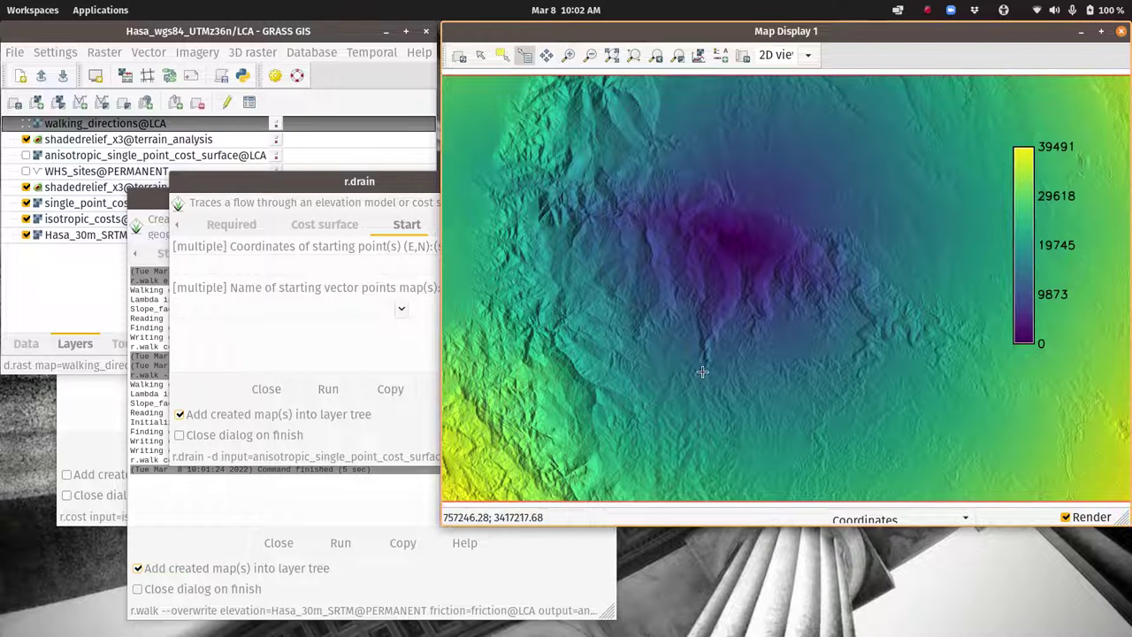
pyautogui.click(649, 407)
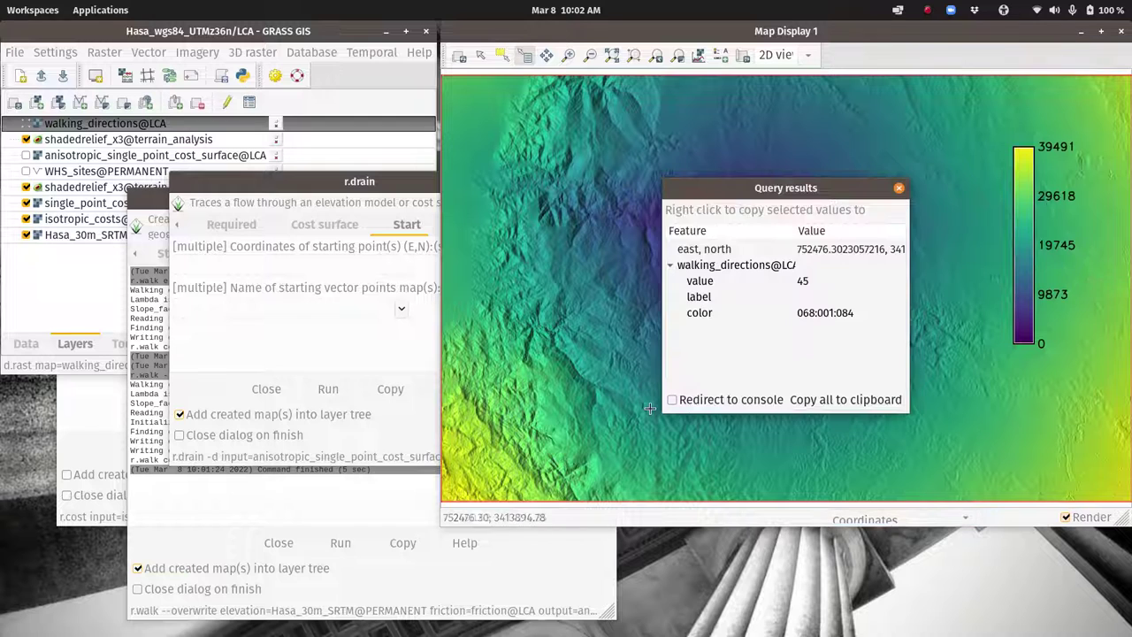
pyautogui.click(827, 251)
pyautogui.rightClick(827, 250)
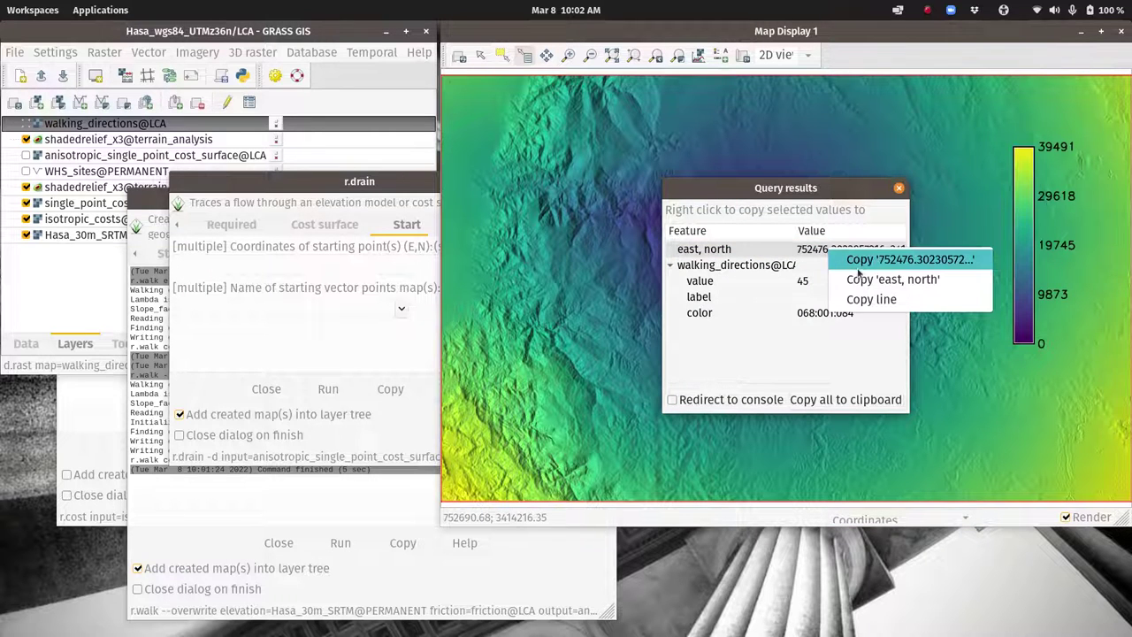
pyautogui.click(859, 262)
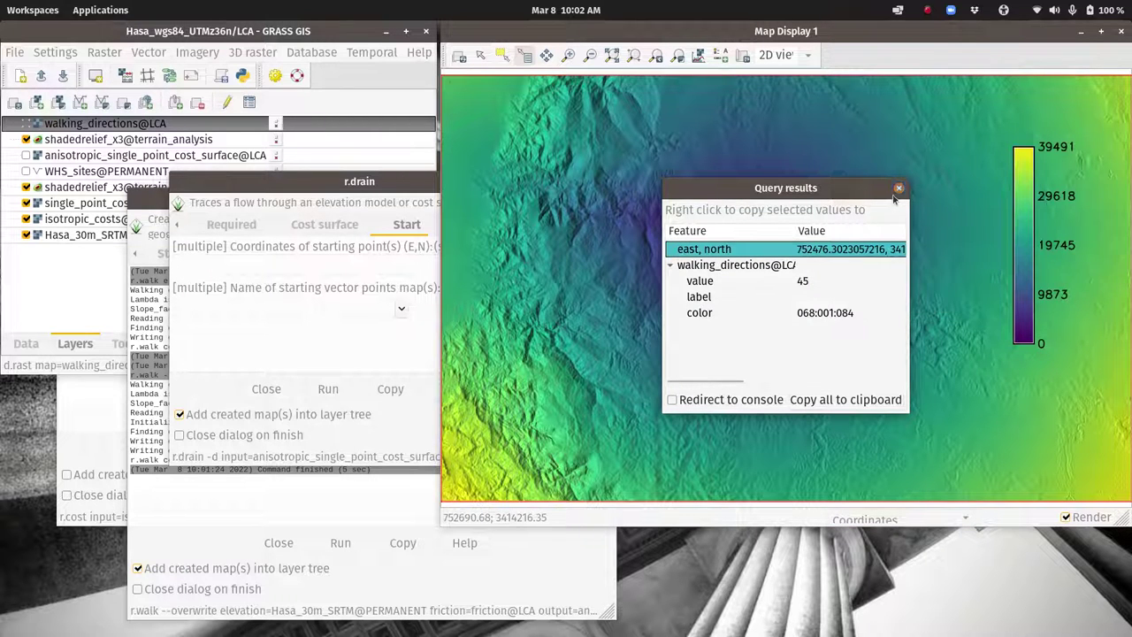
pyautogui.click(898, 189)
# Paste 752476.3023057216, 3413894.7779675494 as r.drain's start coordinates.
pyautogui.click(374, 267)
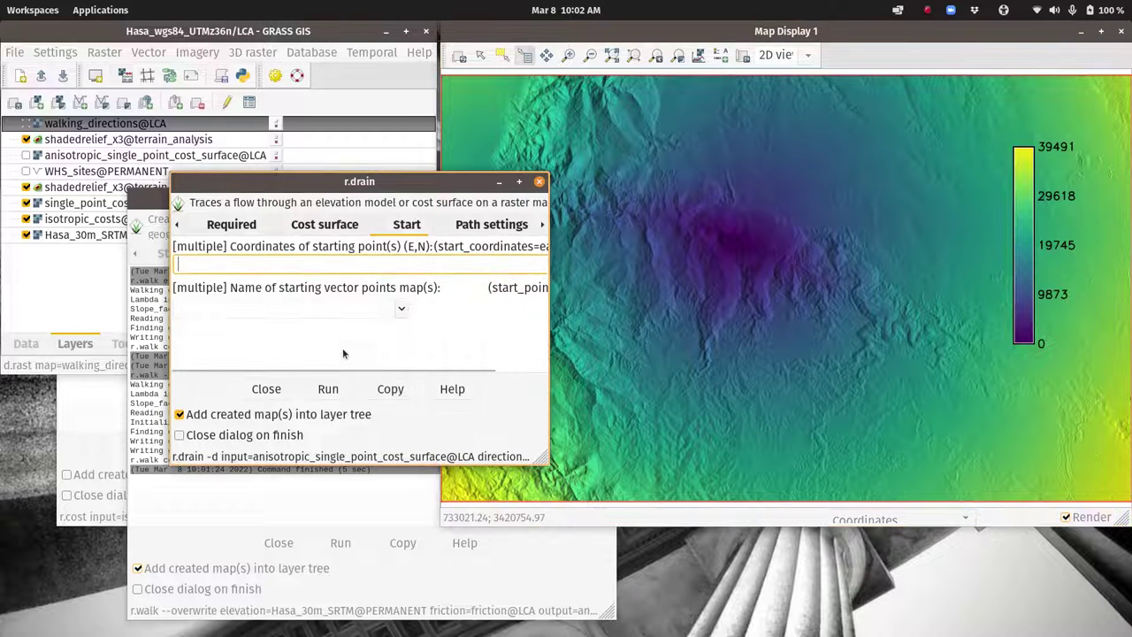
pyautogui.rightClick(298, 264)
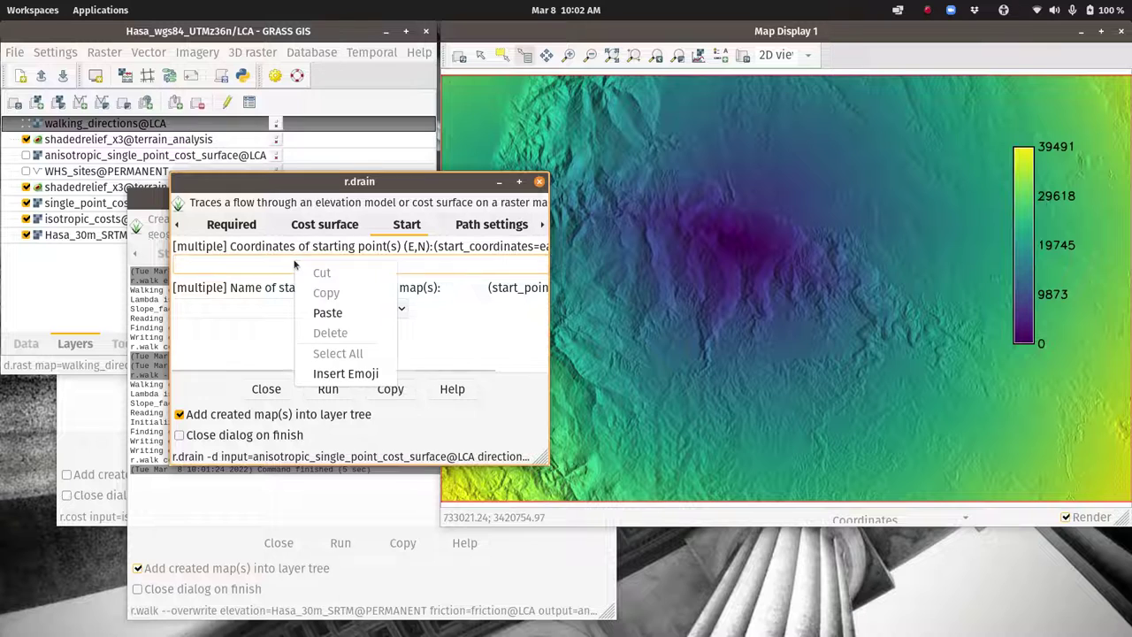
pyautogui.click(327, 313)
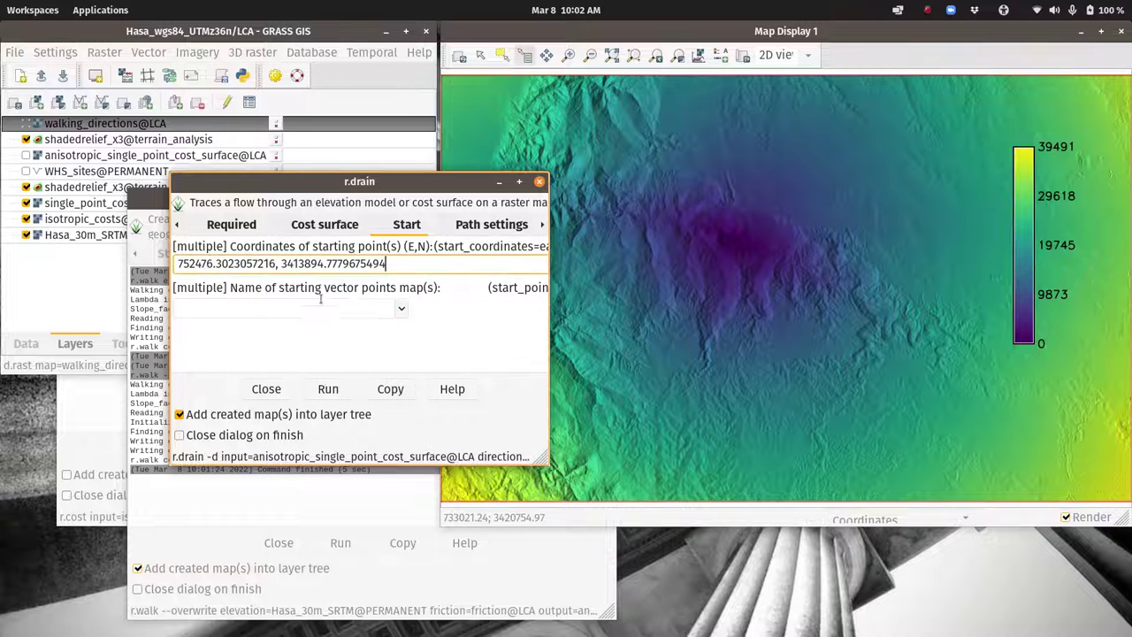
pyautogui.click(492, 225)
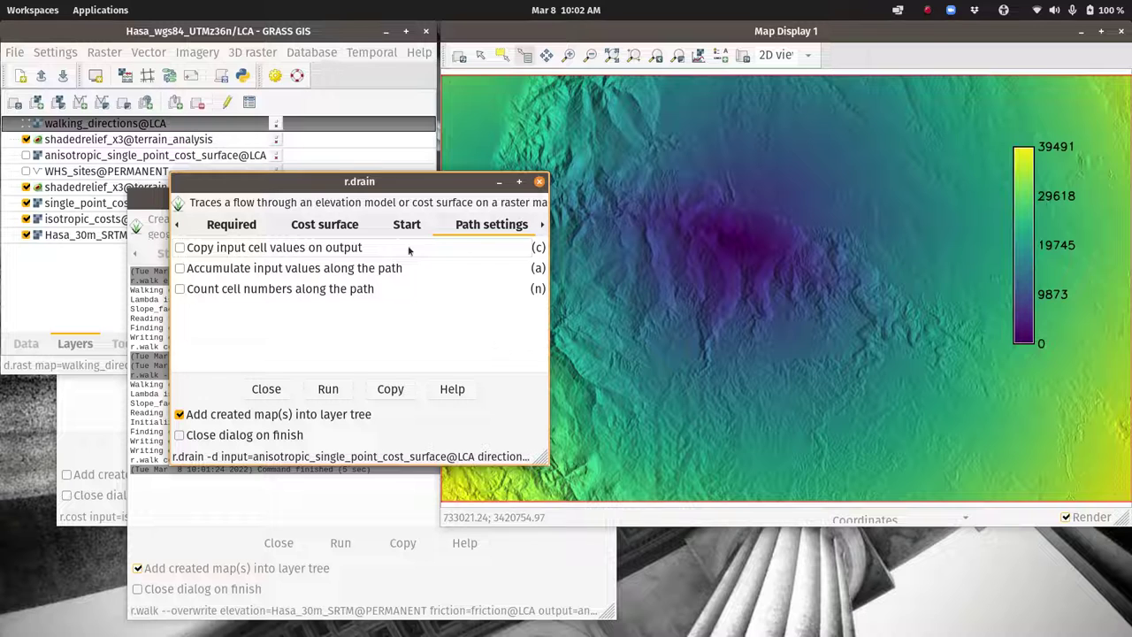
# Run r.drain with input values accumulated along the path to create path@LCA.
pyautogui.click(180, 269)
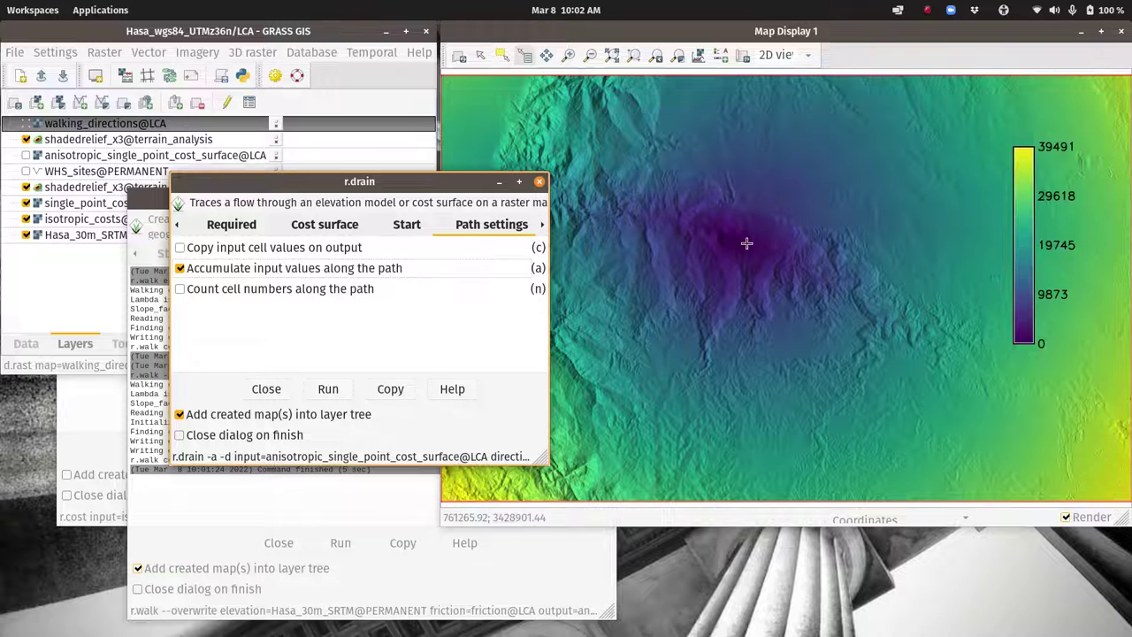
pyautogui.click(328, 389)
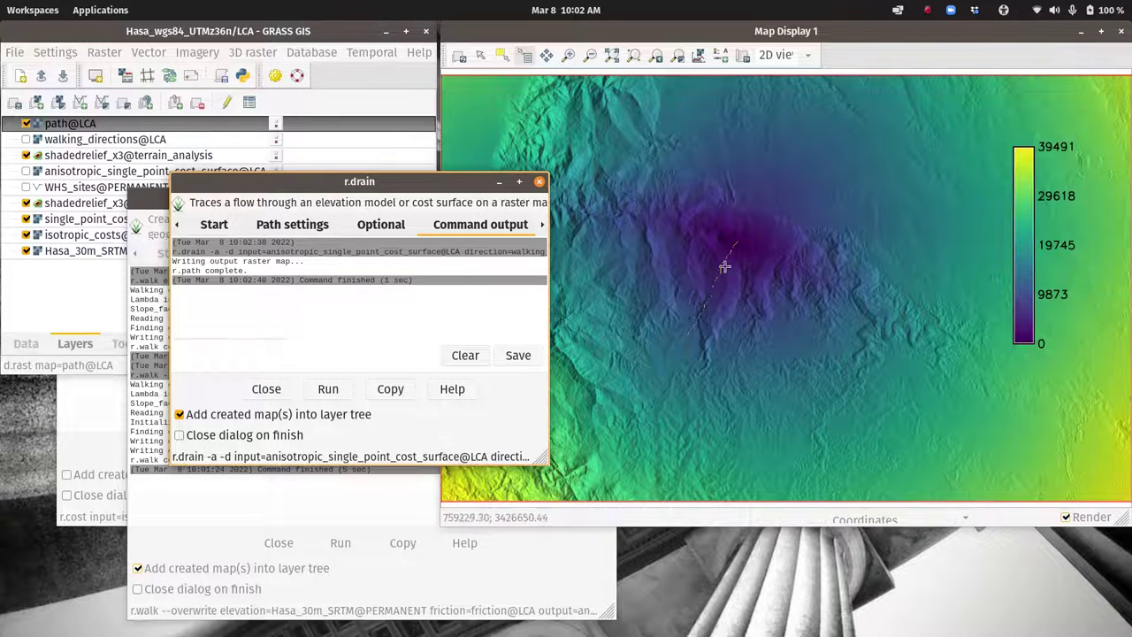
pyautogui.click(539, 181)
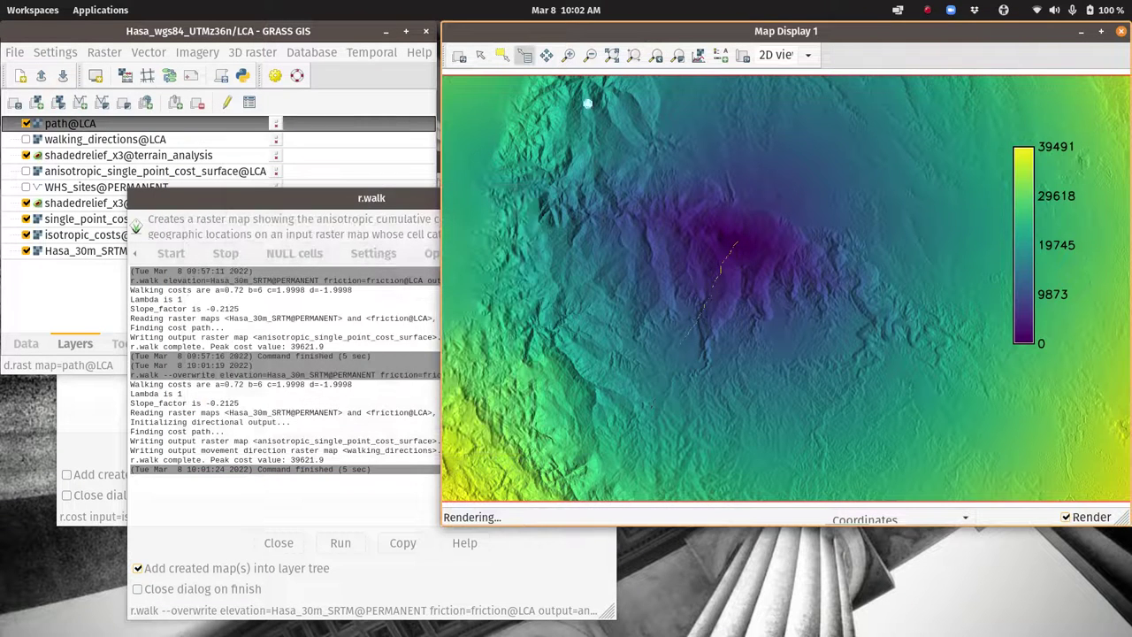
# Zoom in and pan the map to centre on the path@LCA least-cost route.
pyautogui.click(573, 55)
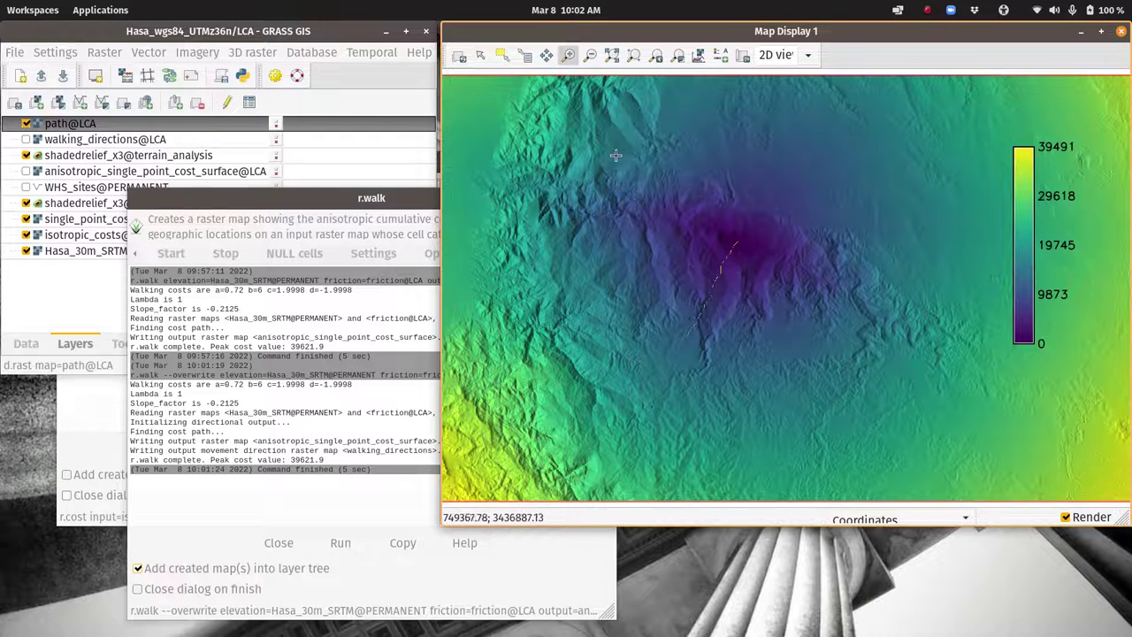
pyautogui.click(820, 344)
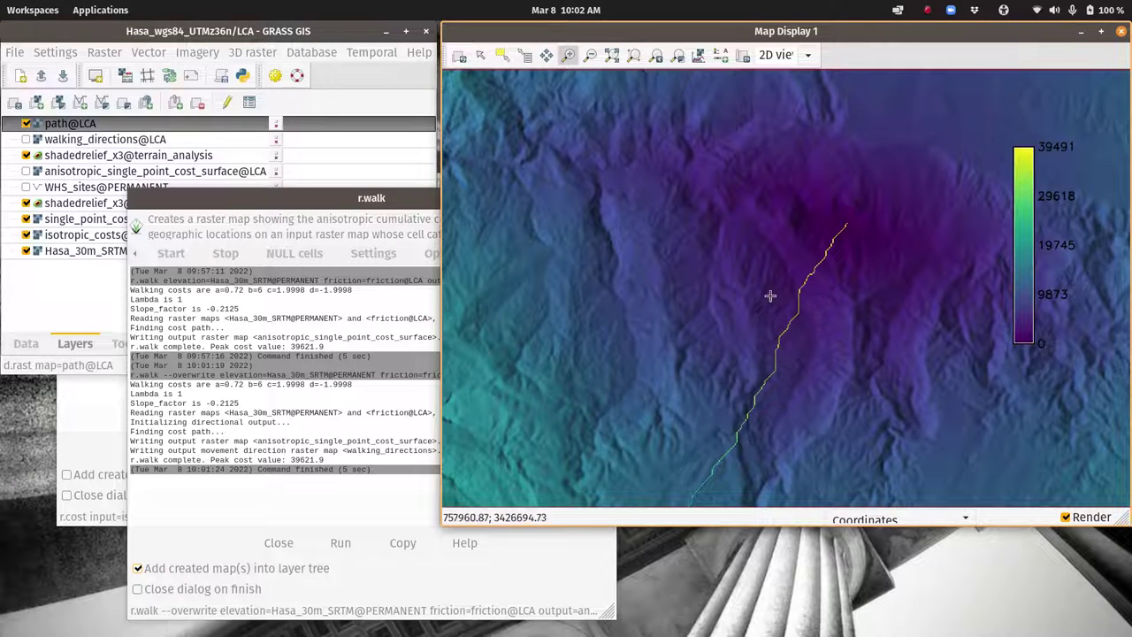
pyautogui.click(547, 55)
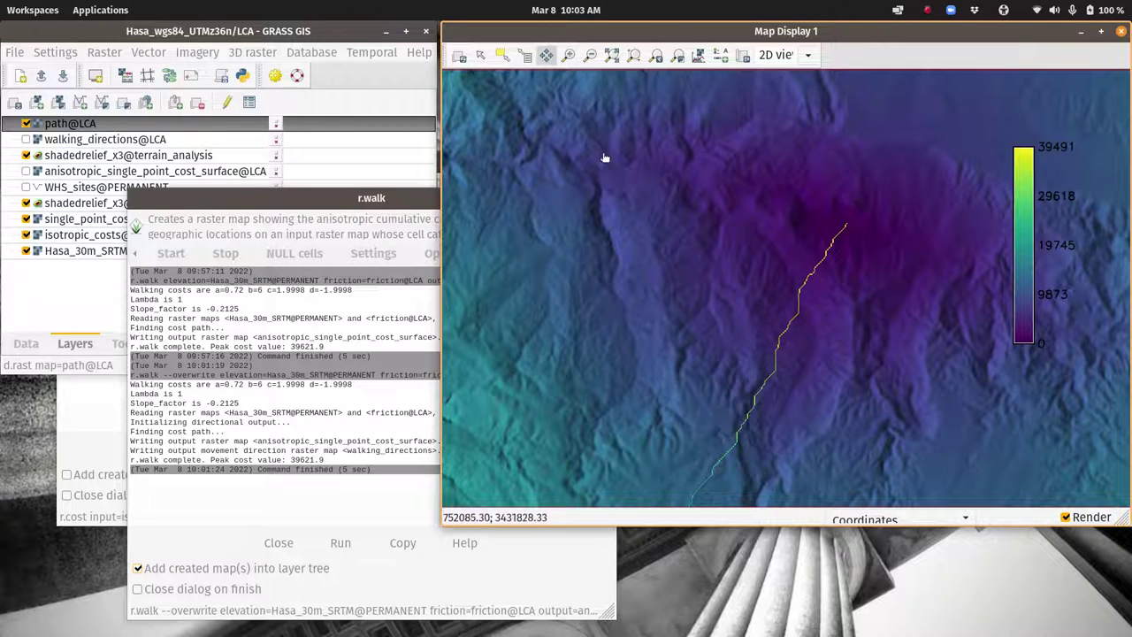
pyautogui.moveTo(632, 235); pyautogui.dragTo(654, 167)
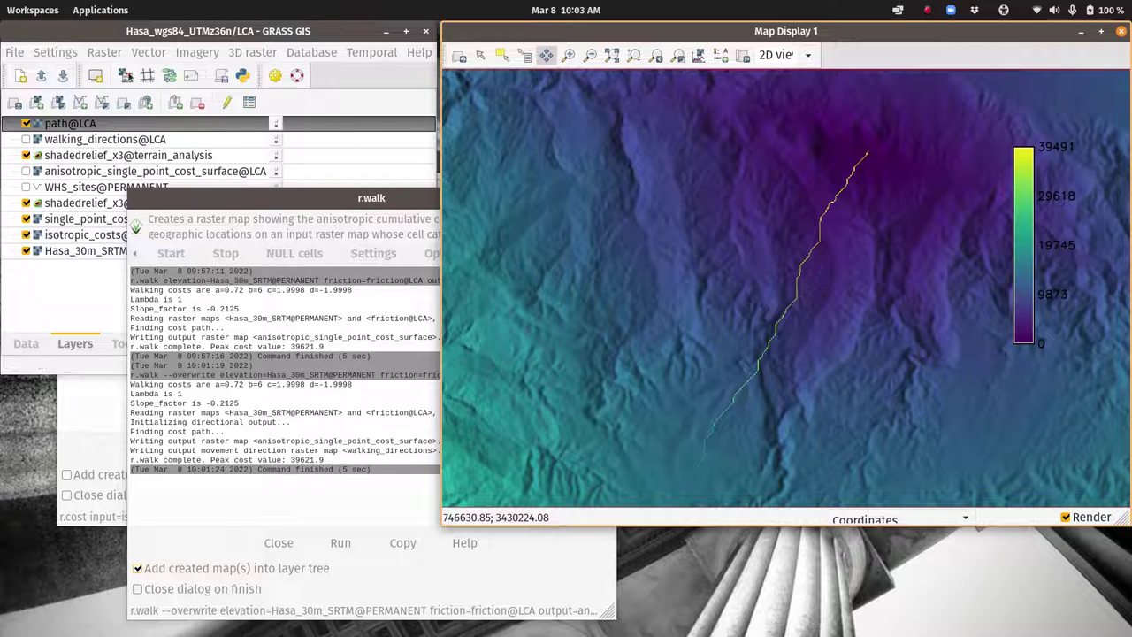
pyautogui.click(128, 33)
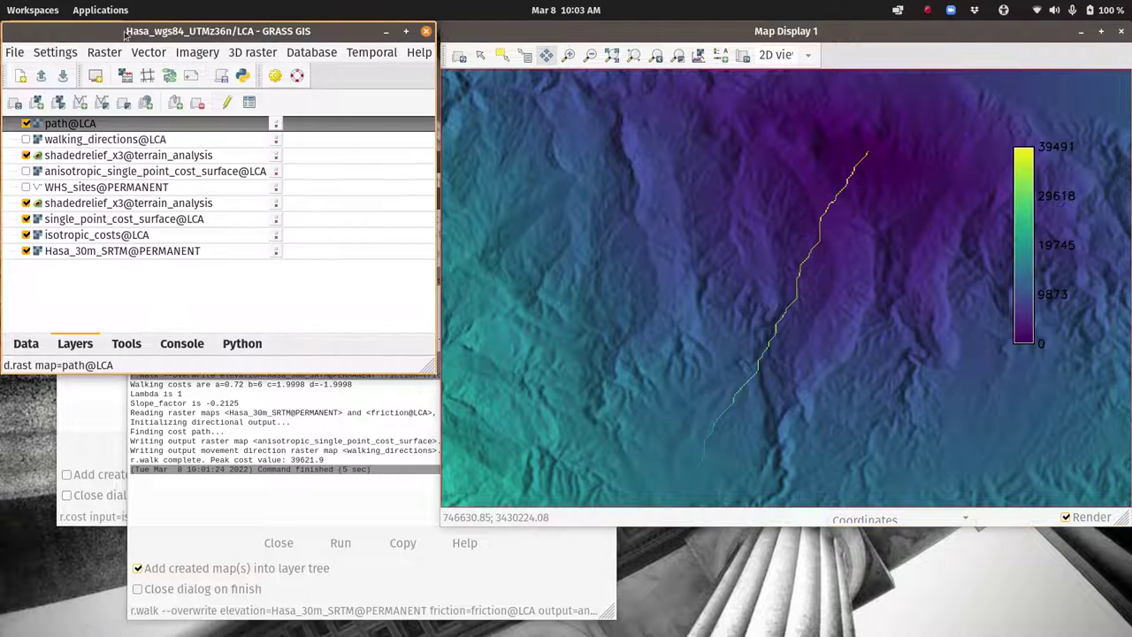
# Set up r.to.vect with input path@LCA, output path_vect and feature type line.
pyautogui.click(14, 54)
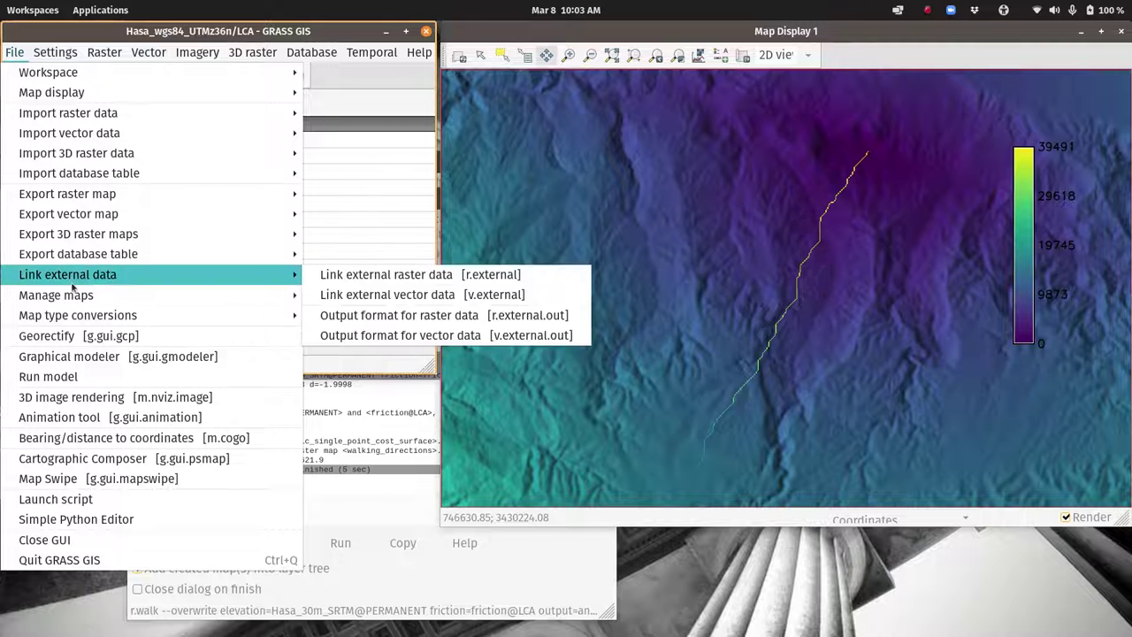
pyautogui.moveTo(75, 300)
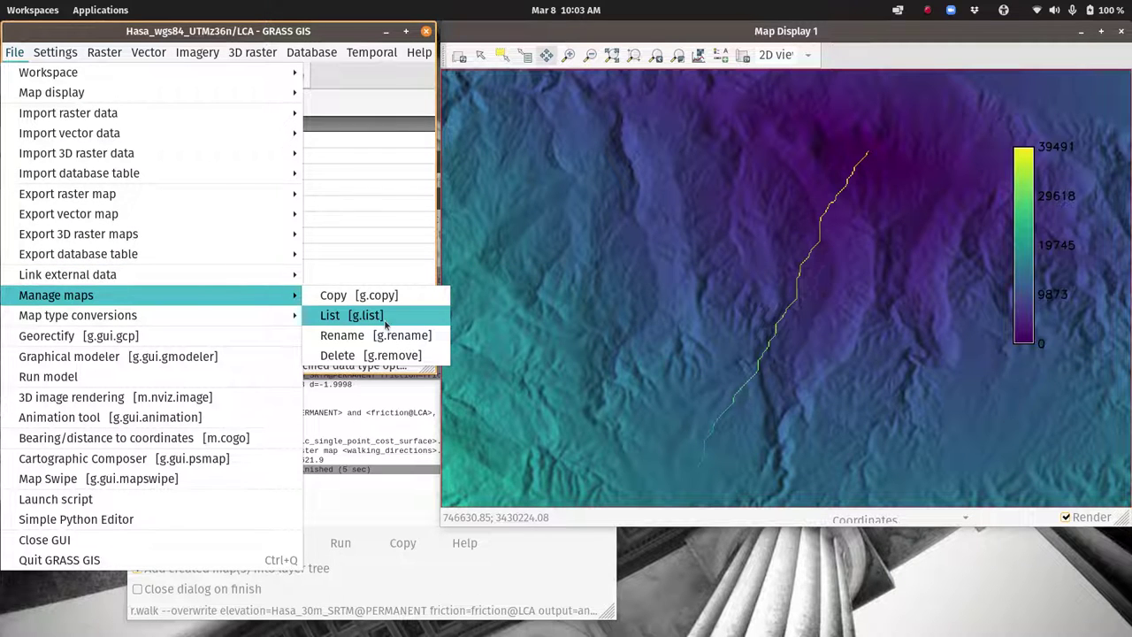
pyautogui.moveTo(173, 314)
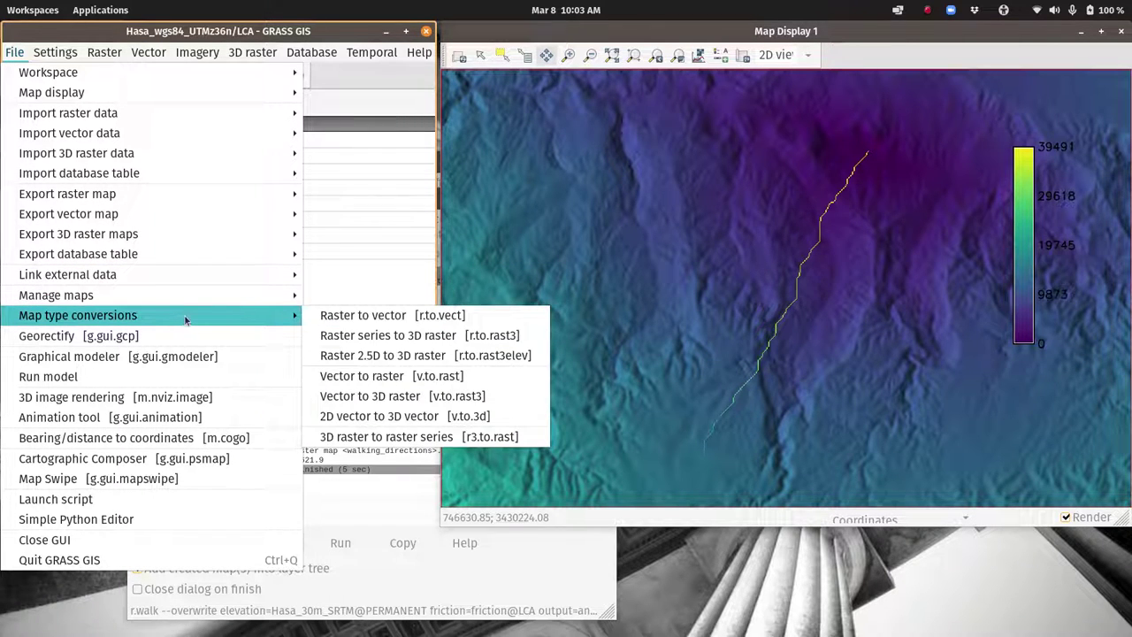
pyautogui.click(359, 320)
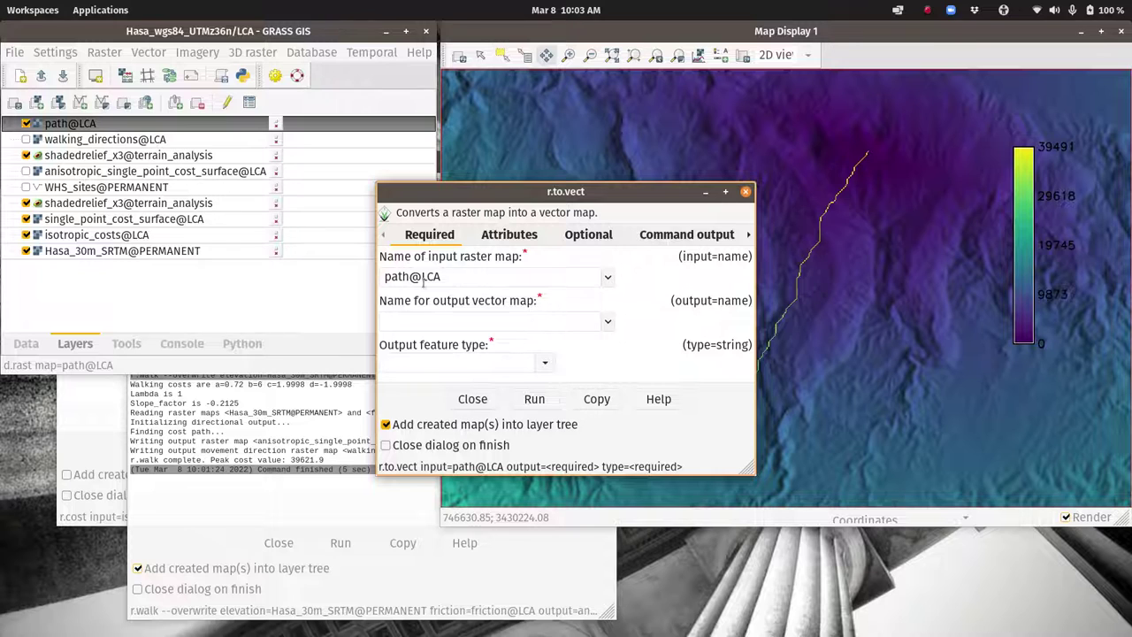
pyautogui.click(607, 277)
pyautogui.click(637, 276)
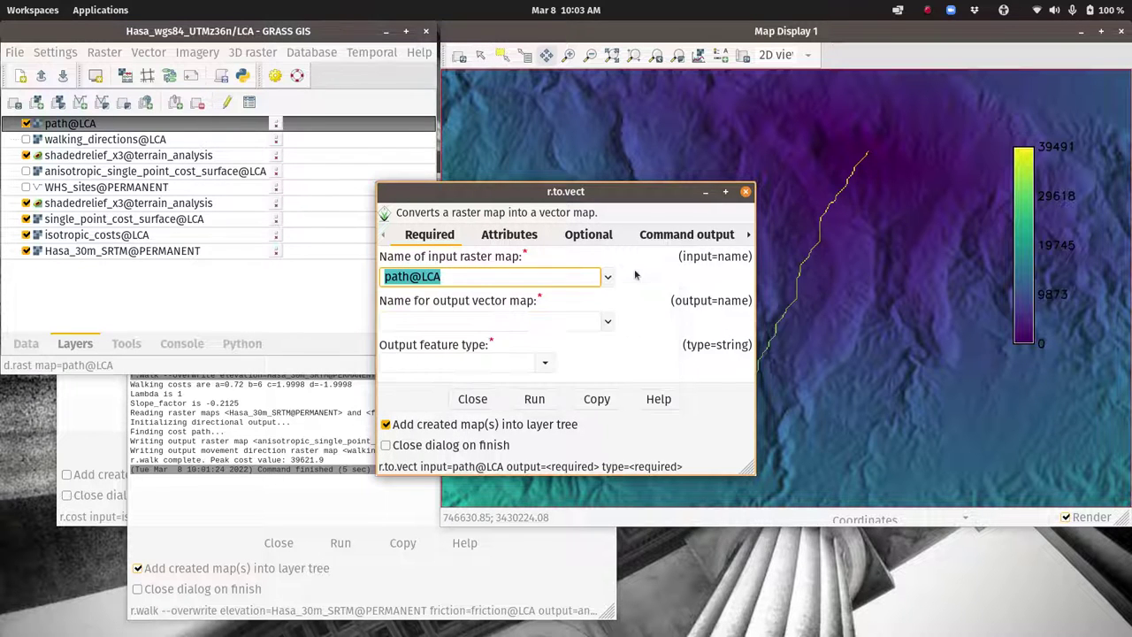
pyautogui.click(519, 321)
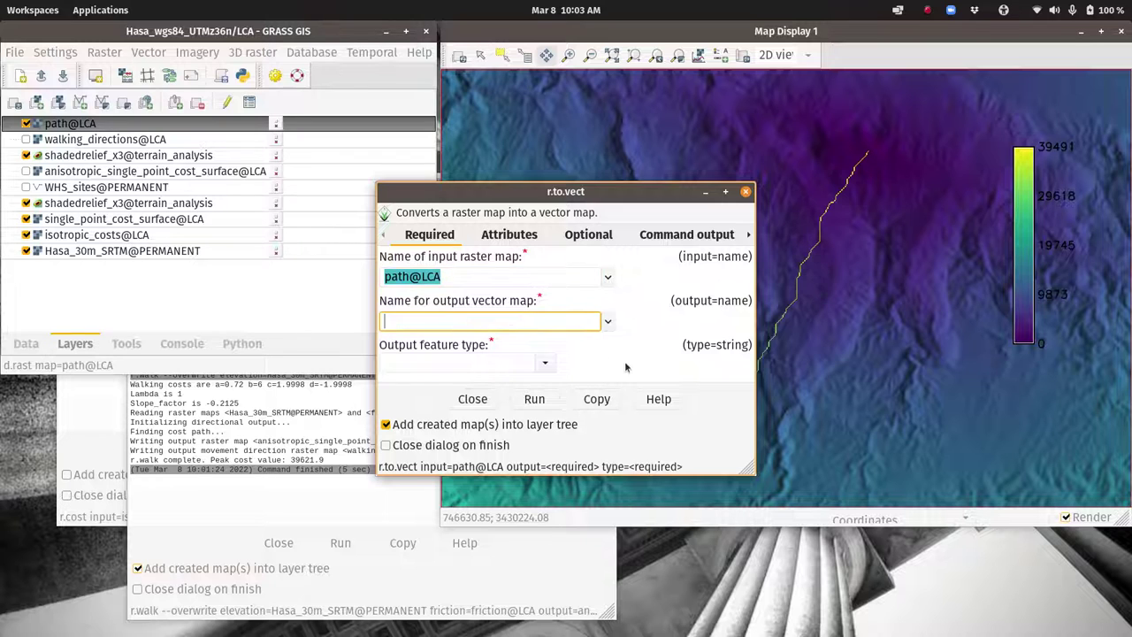
pyautogui.write('path')
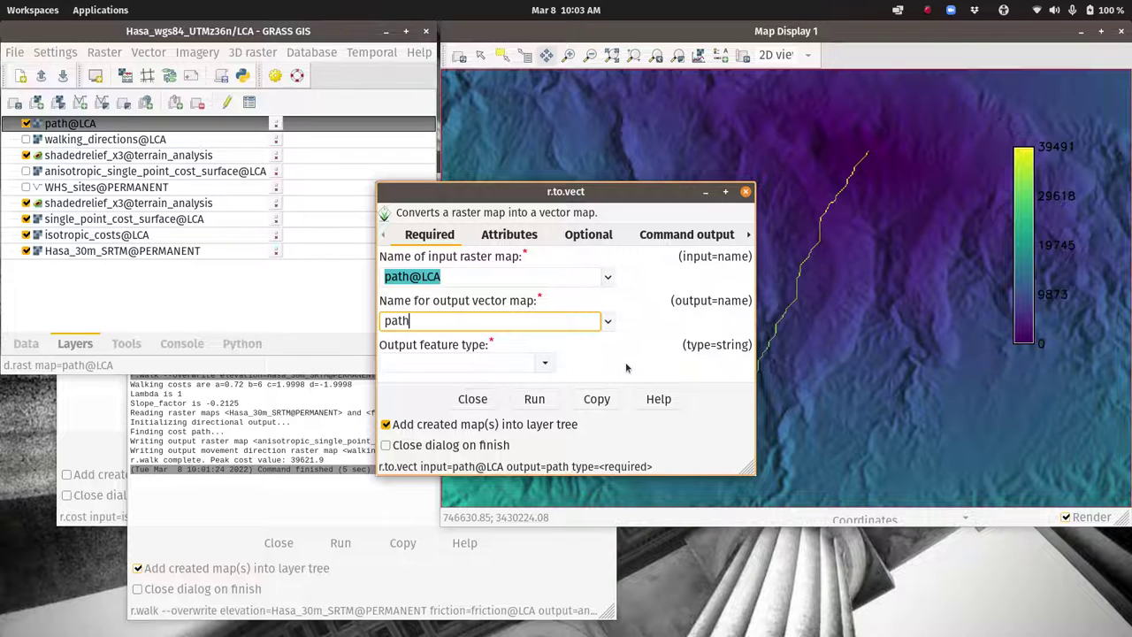
pyautogui.write('_vect')
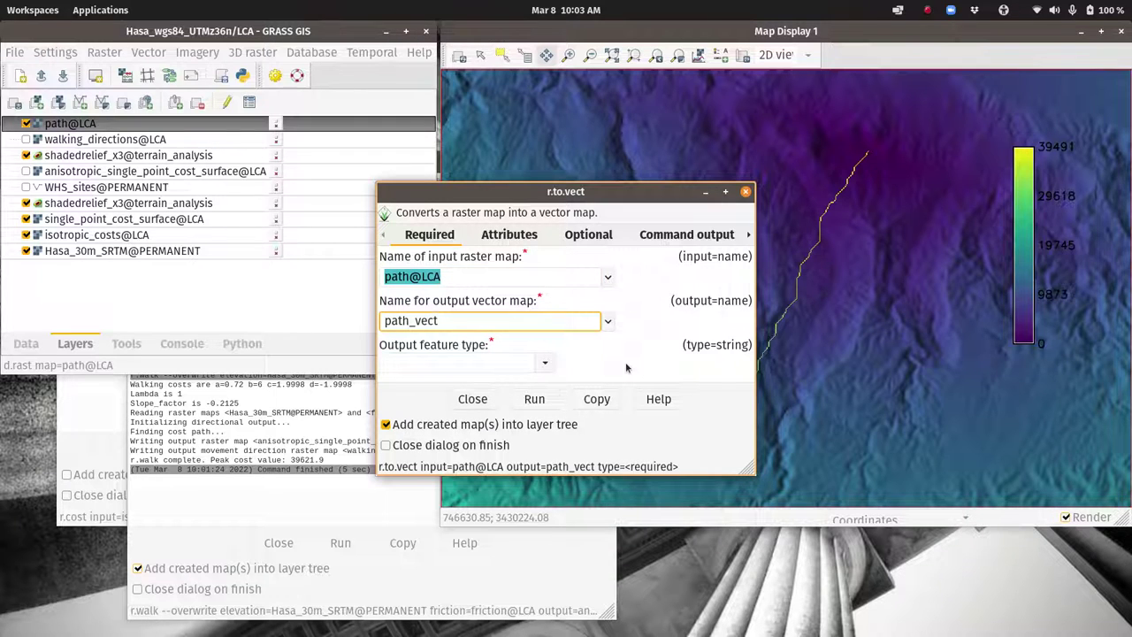
pyautogui.click(545, 363)
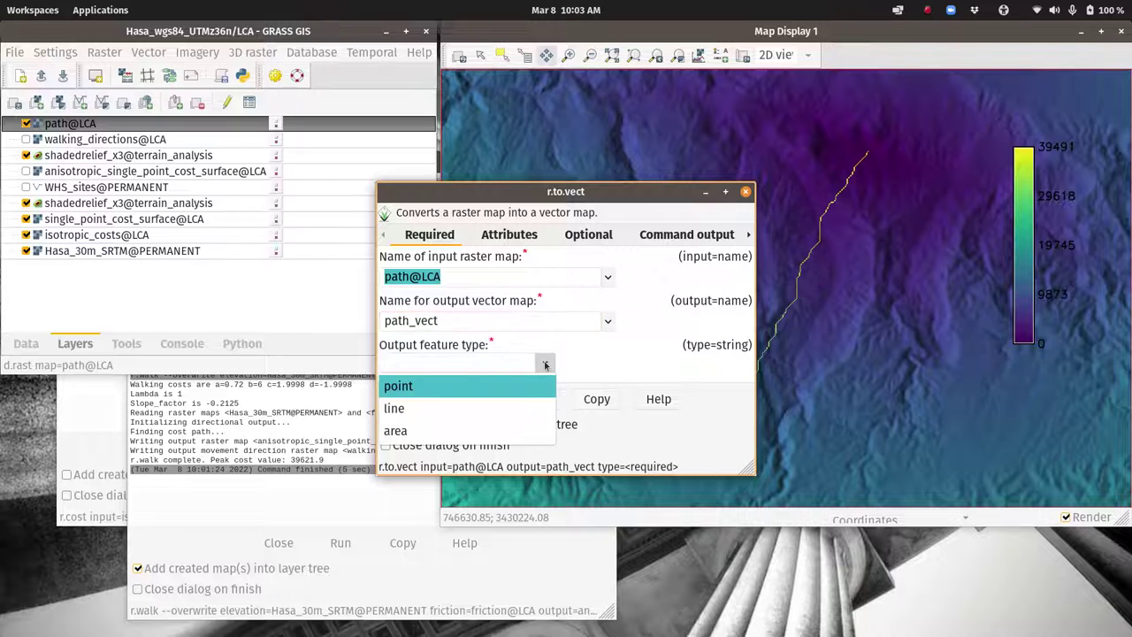
pyautogui.click(400, 410)
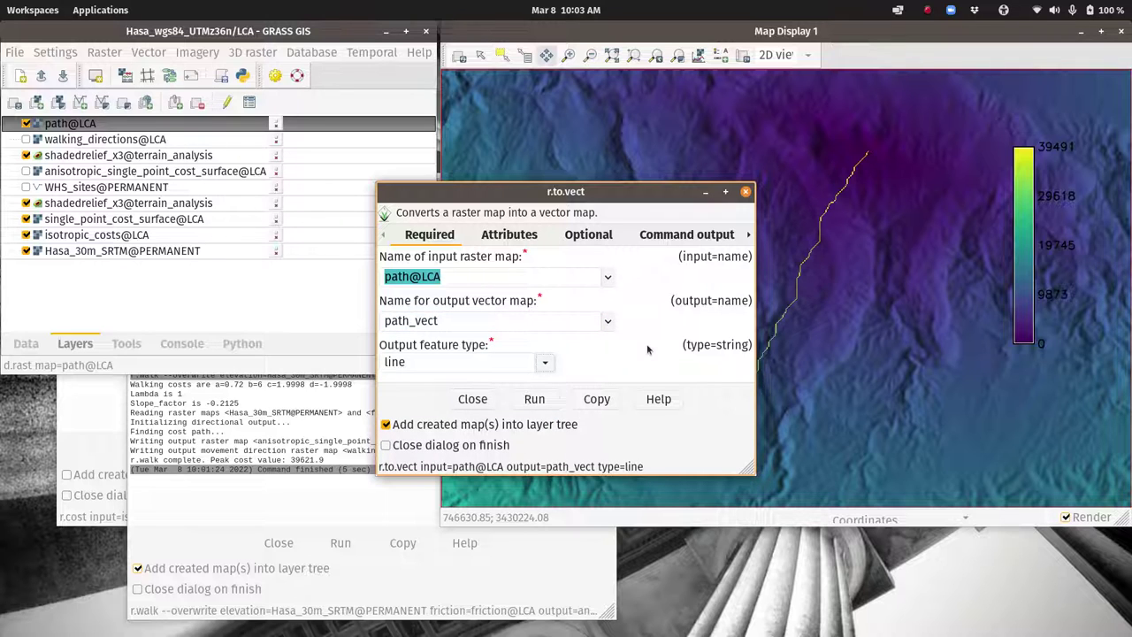
# Run the raster-to-vector conversion and hide the path@LCA raster layer.
pyautogui.click(511, 237)
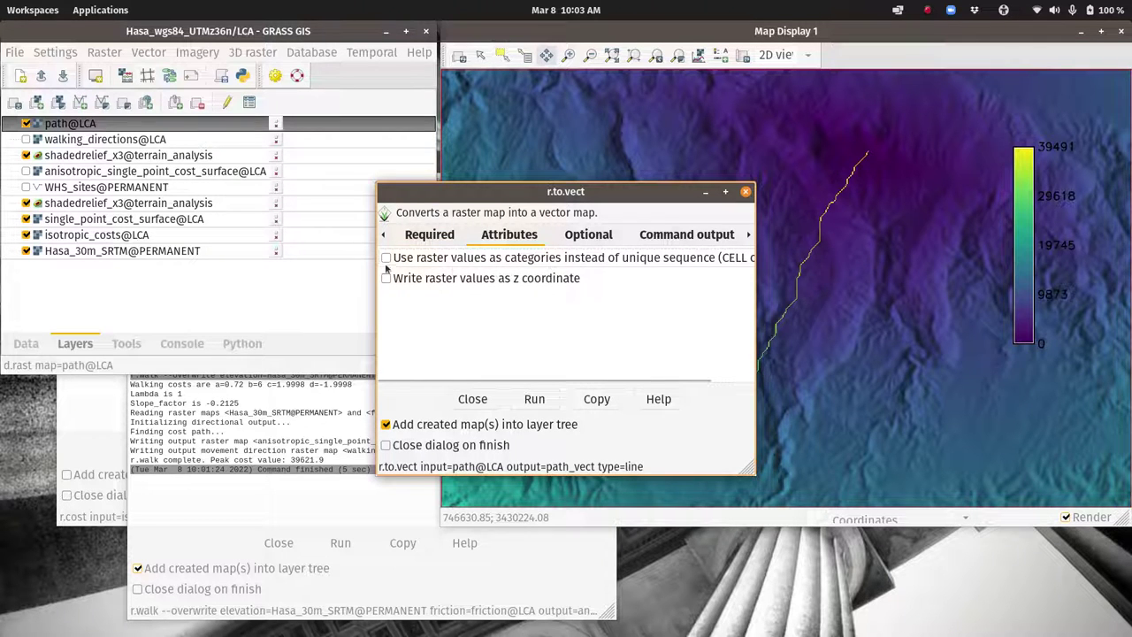
pyautogui.click(599, 237)
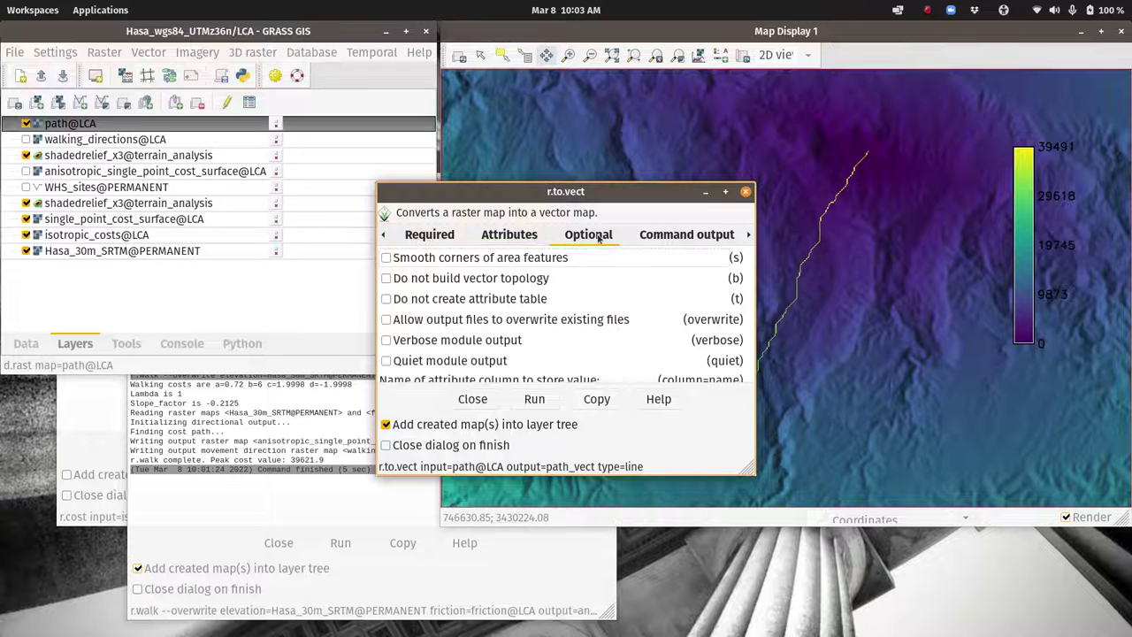
pyautogui.scroll(-1, 497, 296)
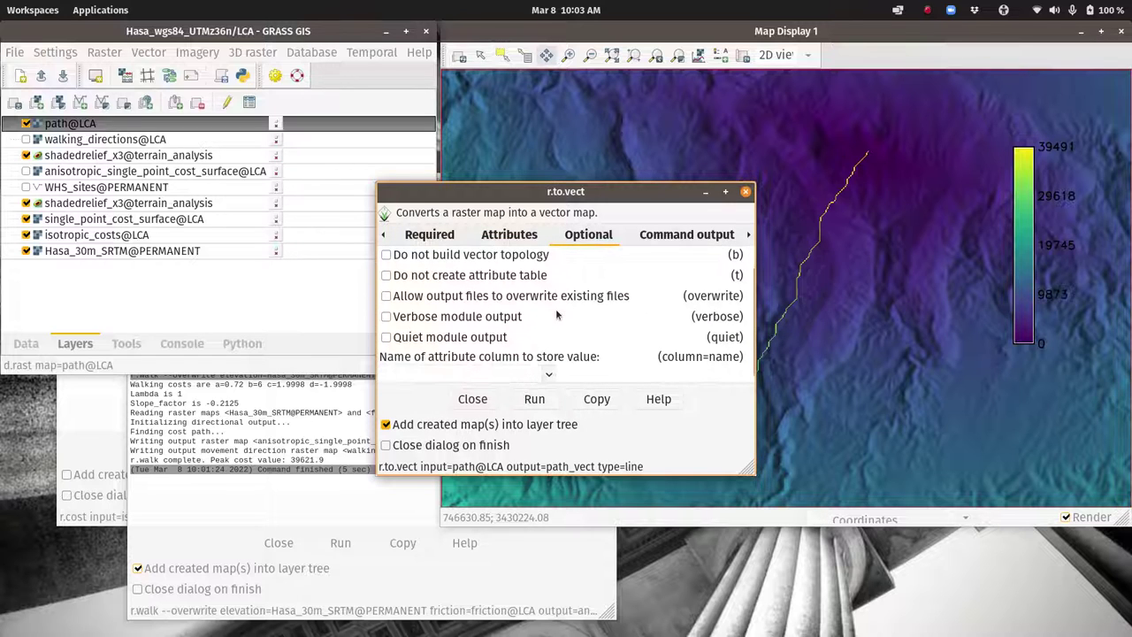
pyautogui.scroll(-1, 534, 320)
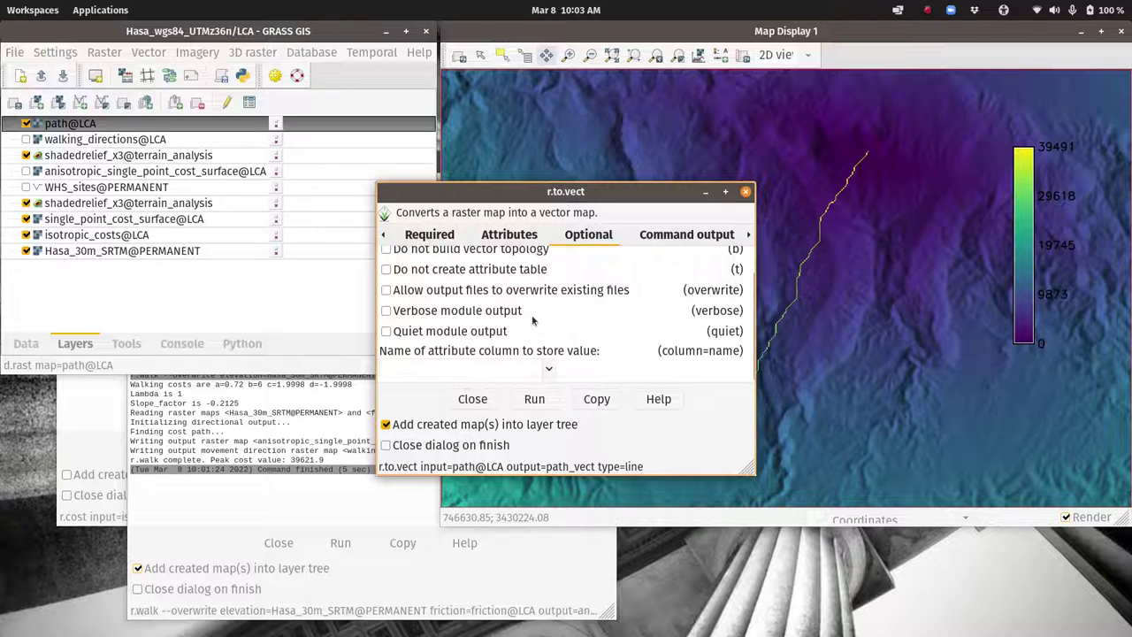
pyautogui.click(549, 370)
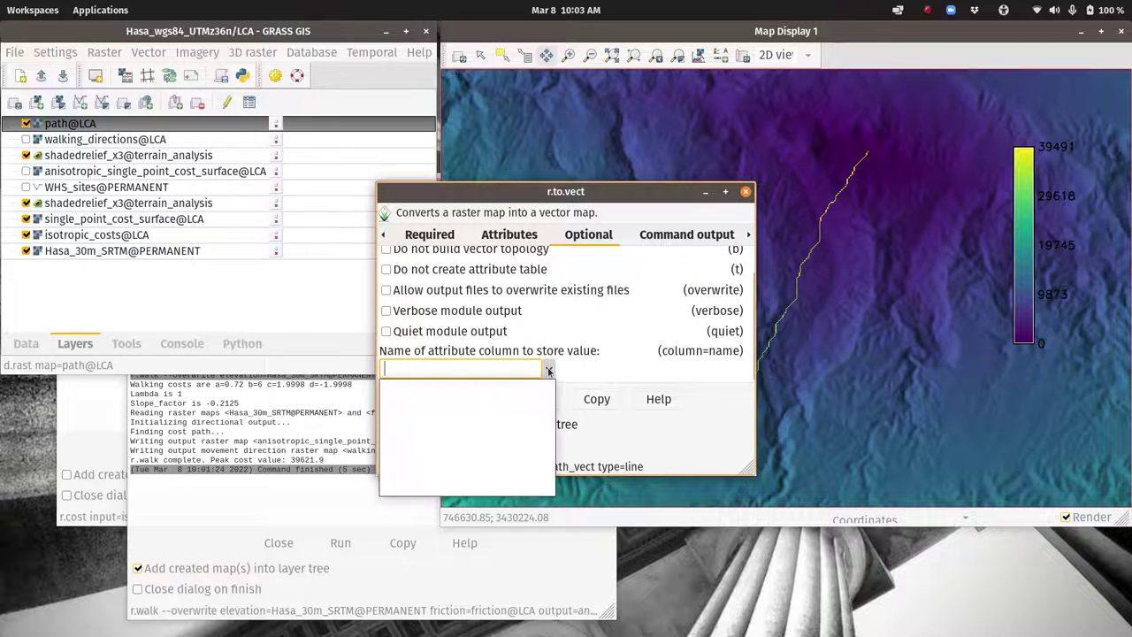
pyautogui.click(550, 370)
pyautogui.click(534, 399)
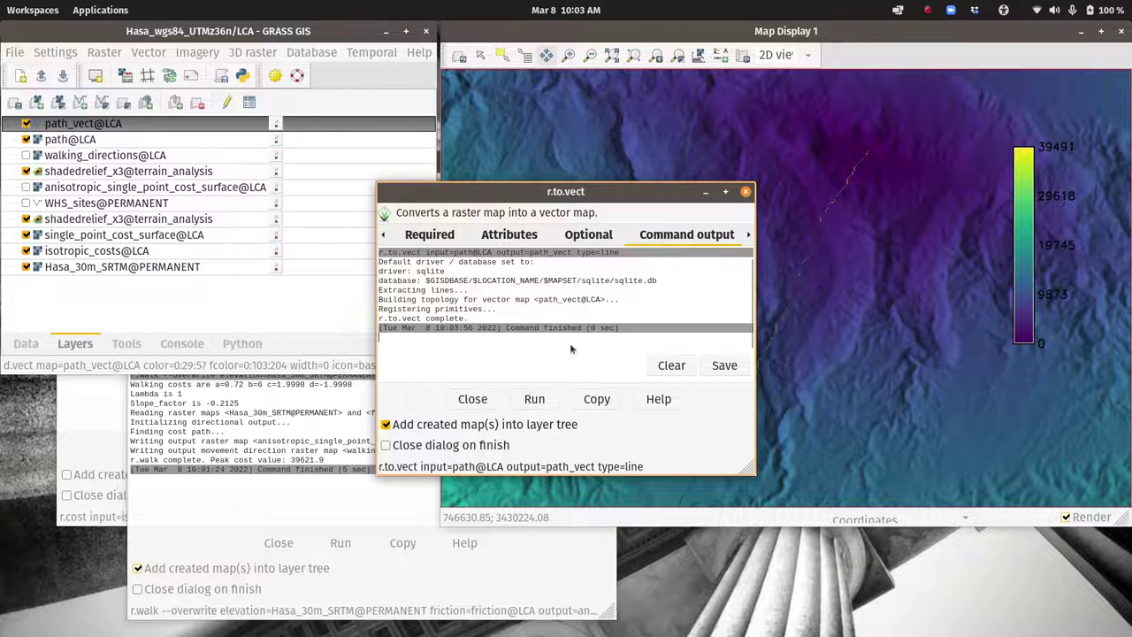
pyautogui.click(474, 399)
pyautogui.click(25, 140)
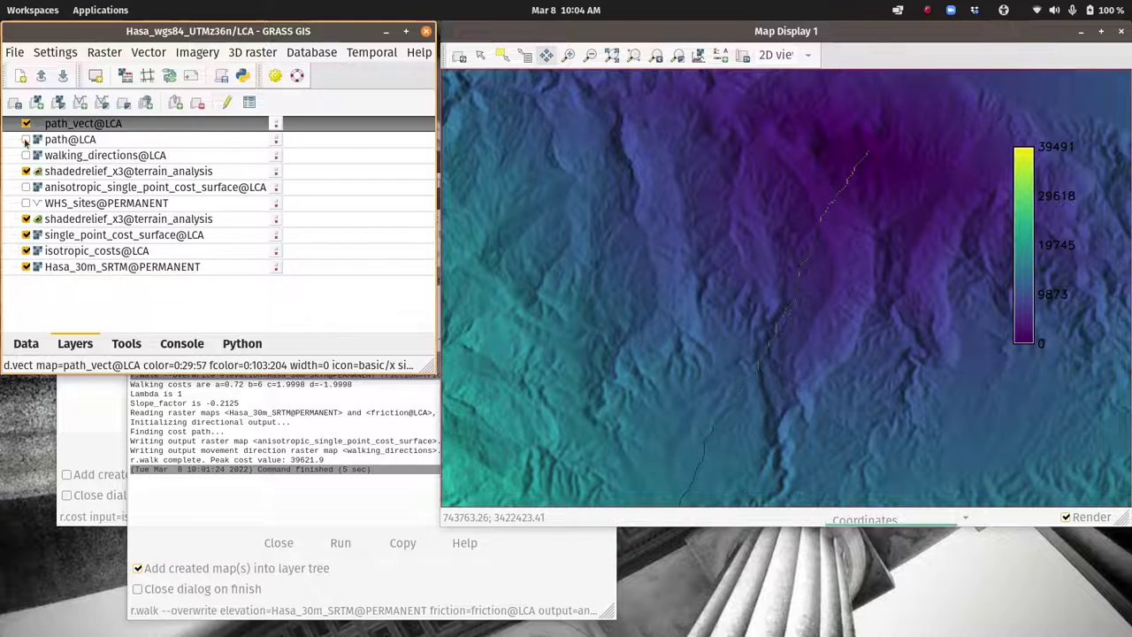
# Style path_vect@LCA with line width 2 and a red feature colour.
pyautogui.rightClick(67, 129)
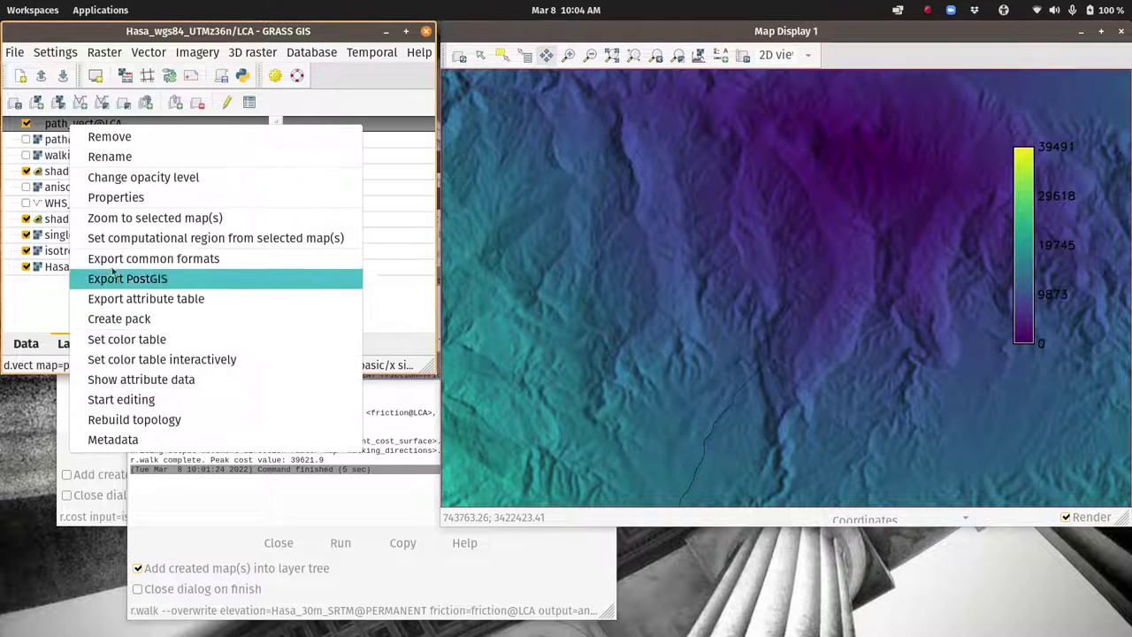
pyautogui.click(61, 130)
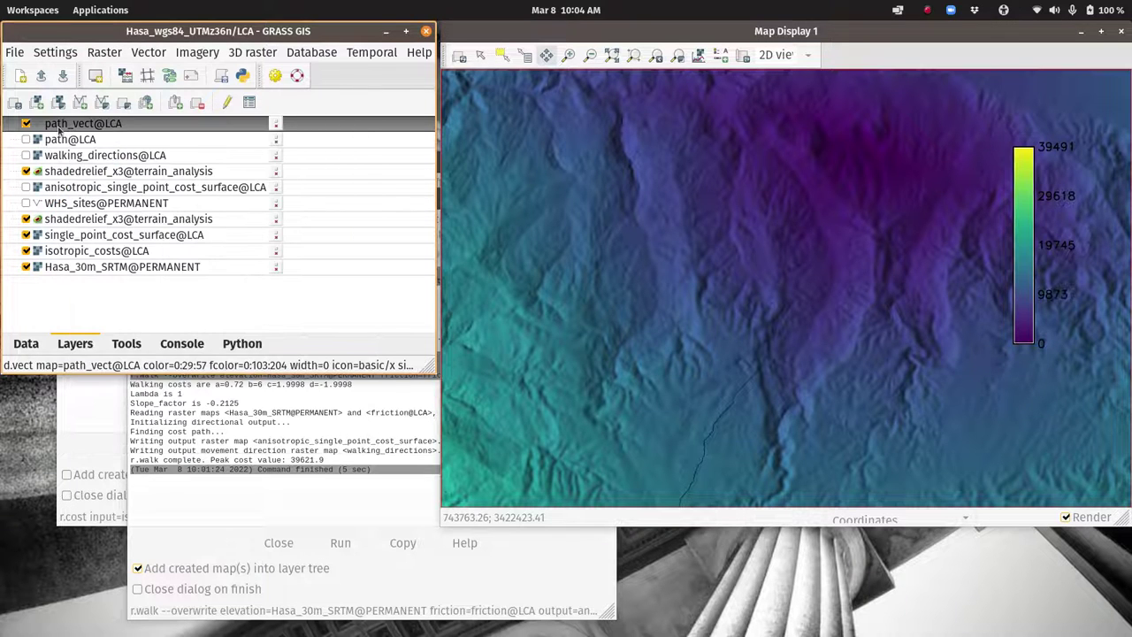
pyautogui.doubleClick(61, 130)
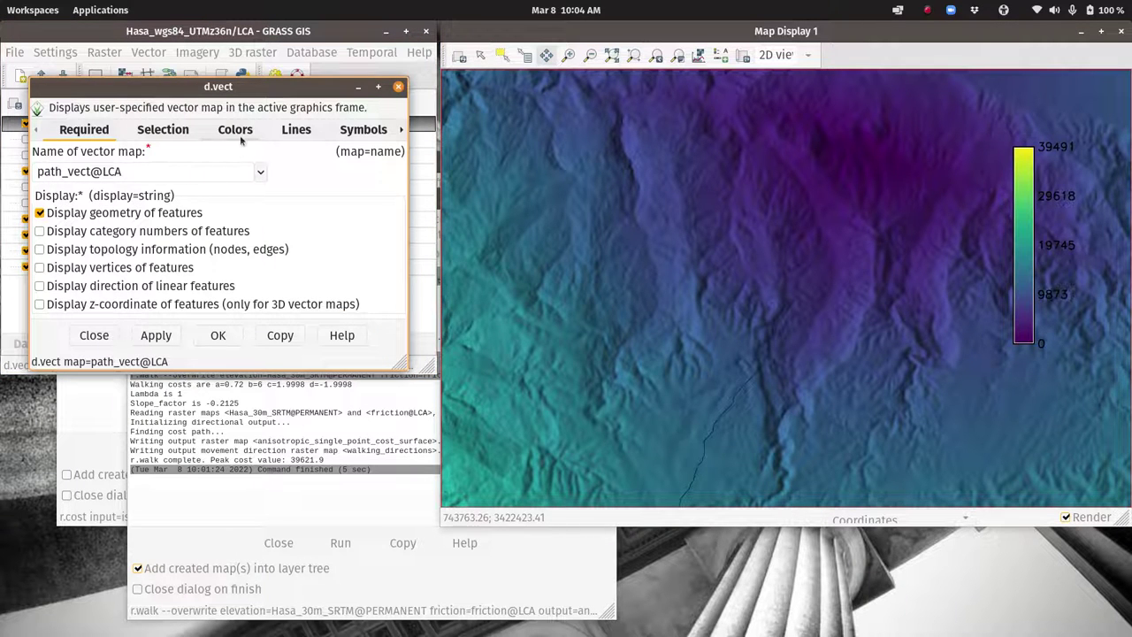
pyautogui.click(296, 131)
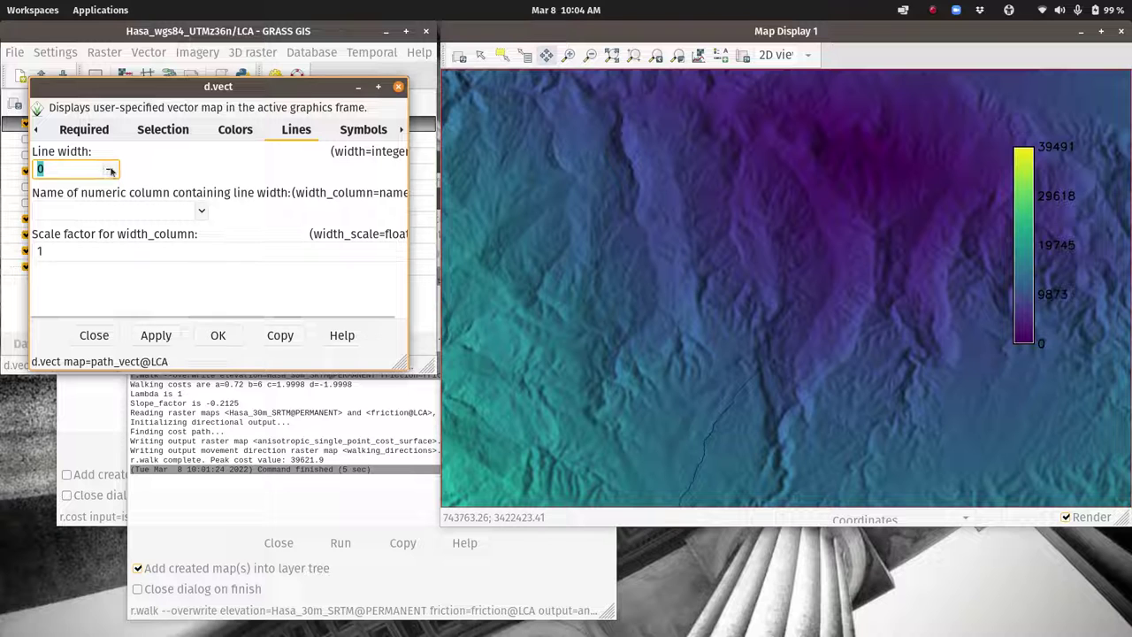
pyautogui.scroll(2, 80, 171)
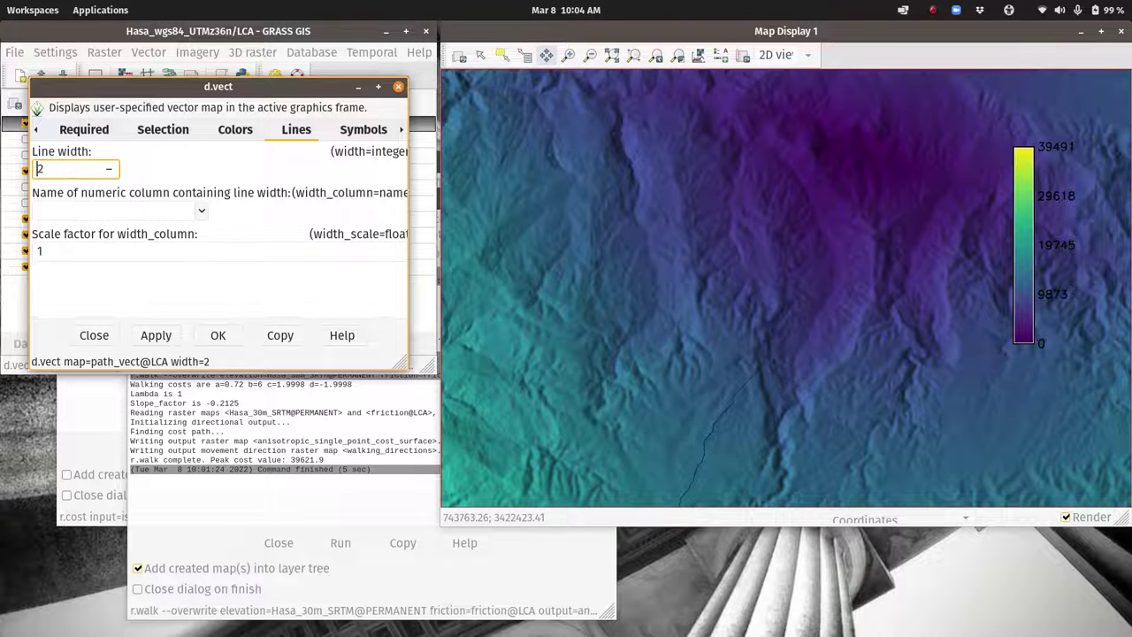
pyautogui.click(241, 130)
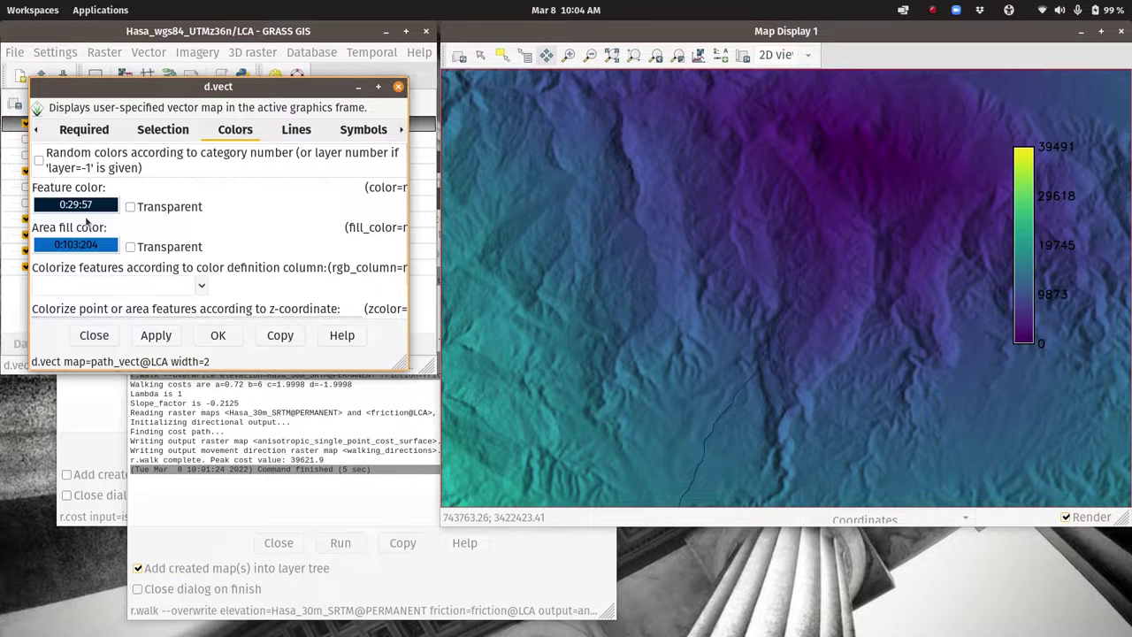
pyautogui.click(75, 204)
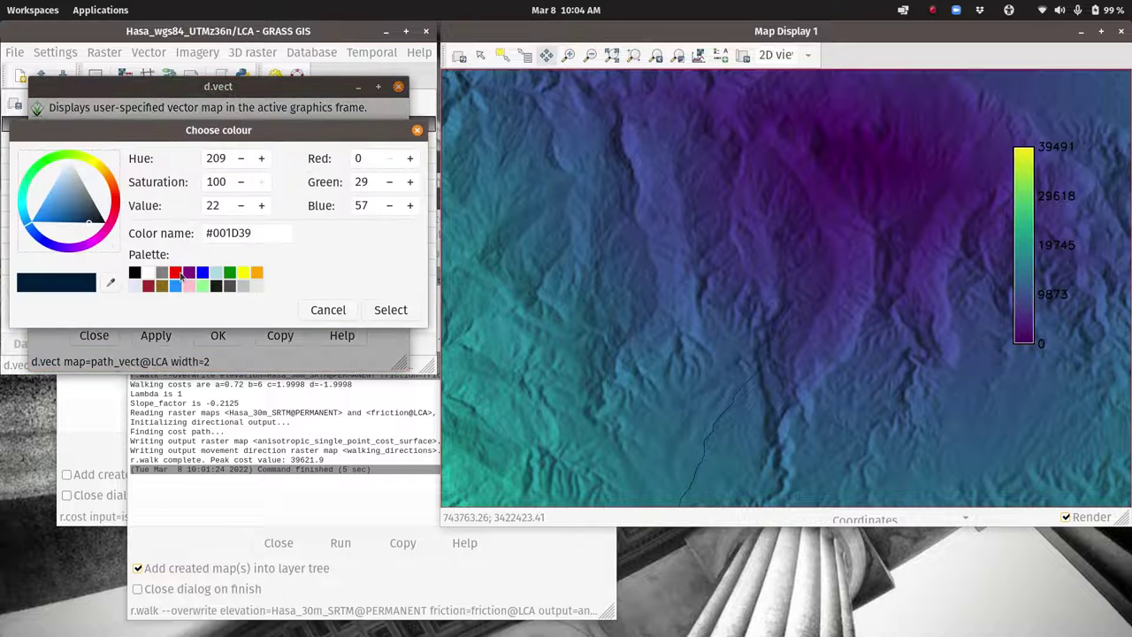
pyautogui.click(175, 272)
pyautogui.click(390, 310)
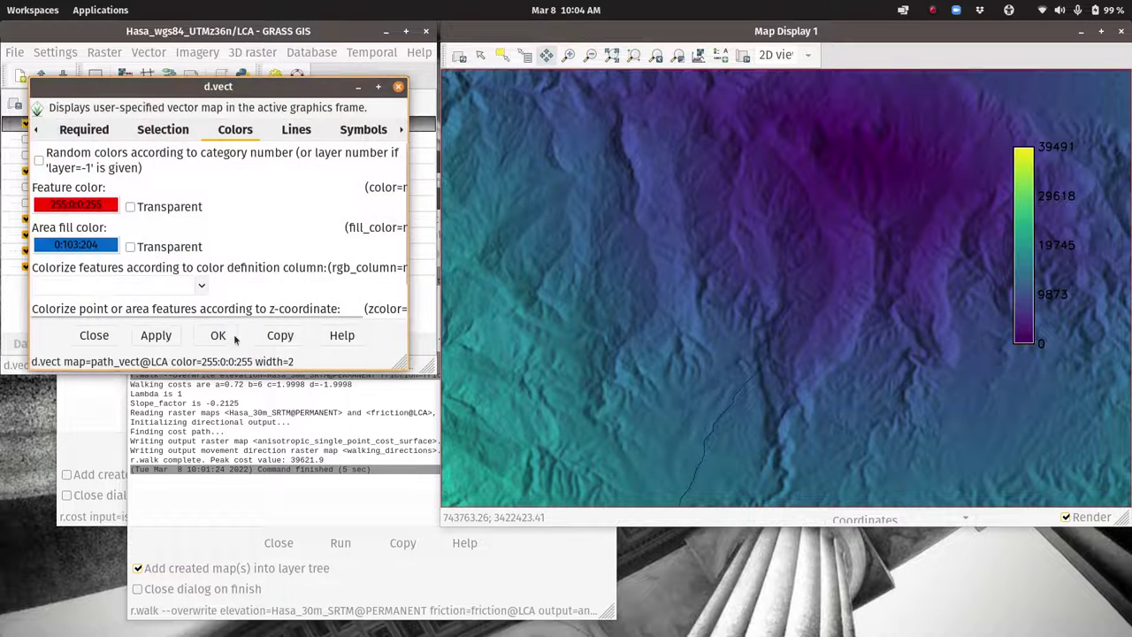
pyautogui.click(218, 335)
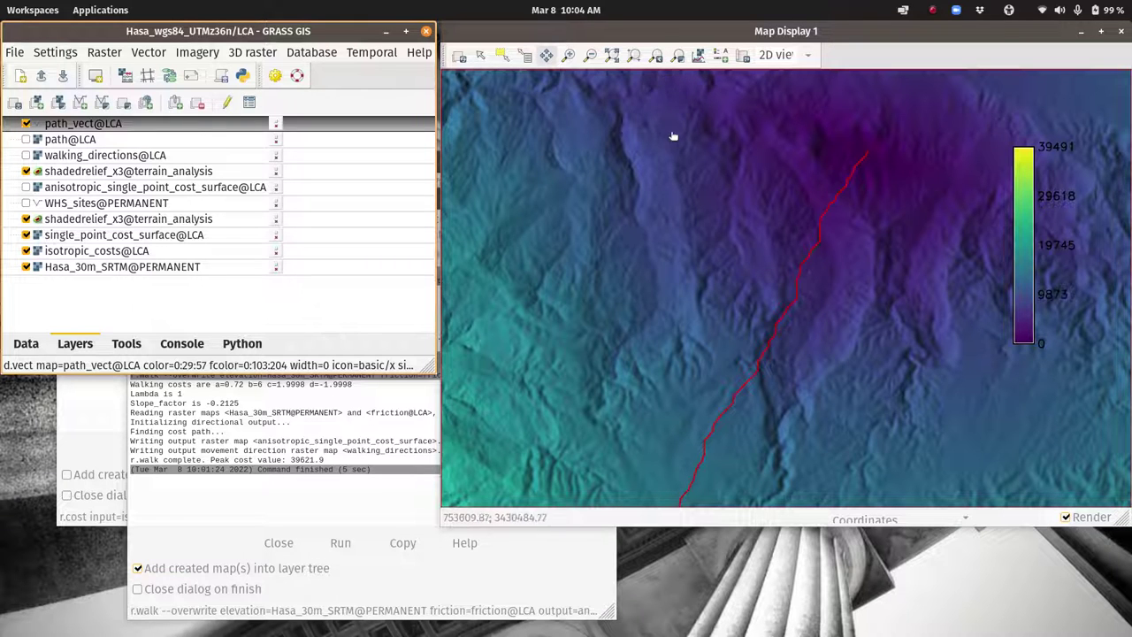
# Zoom out twice to show the whole cost surface with the red path.
pyautogui.click(657, 56)
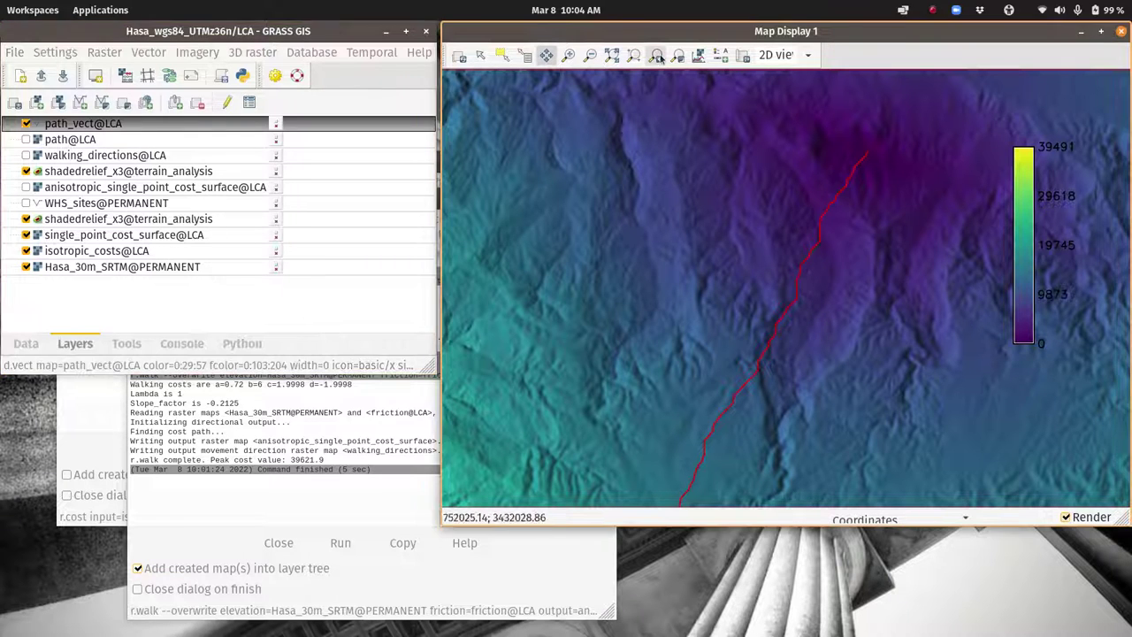
pyautogui.click(657, 56)
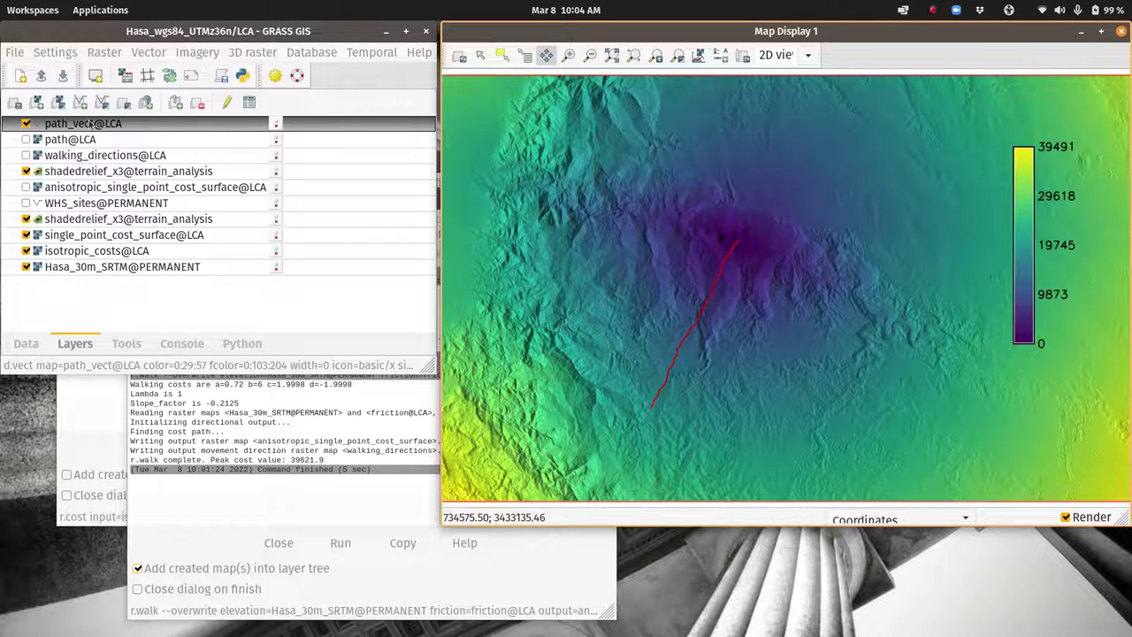
pyautogui.rightClick(56, 124)
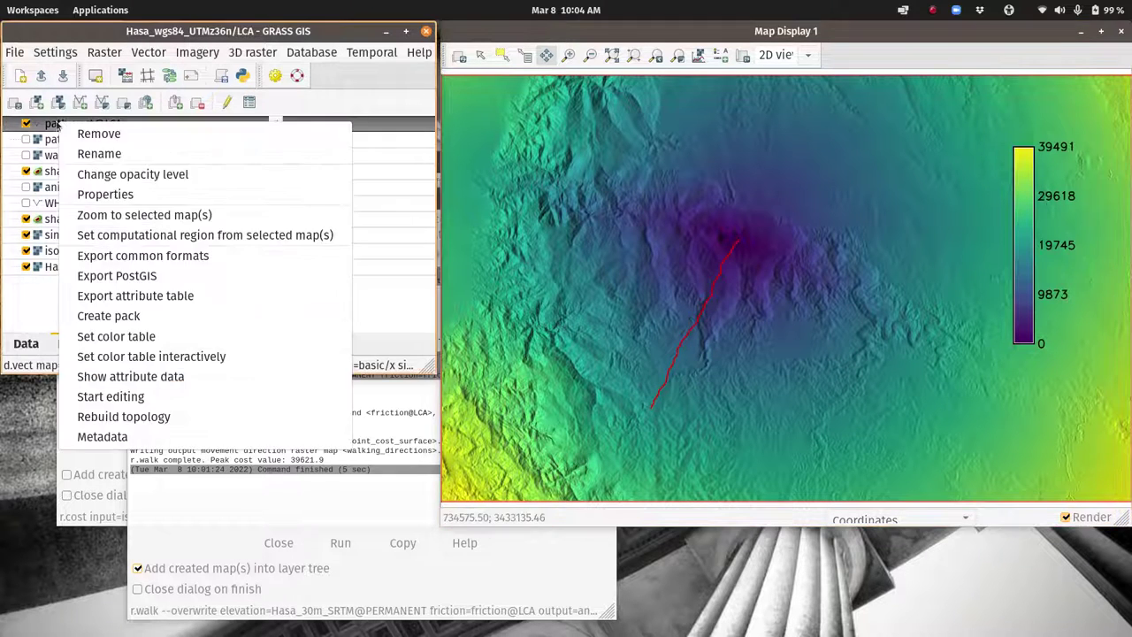
pyautogui.click(121, 295)
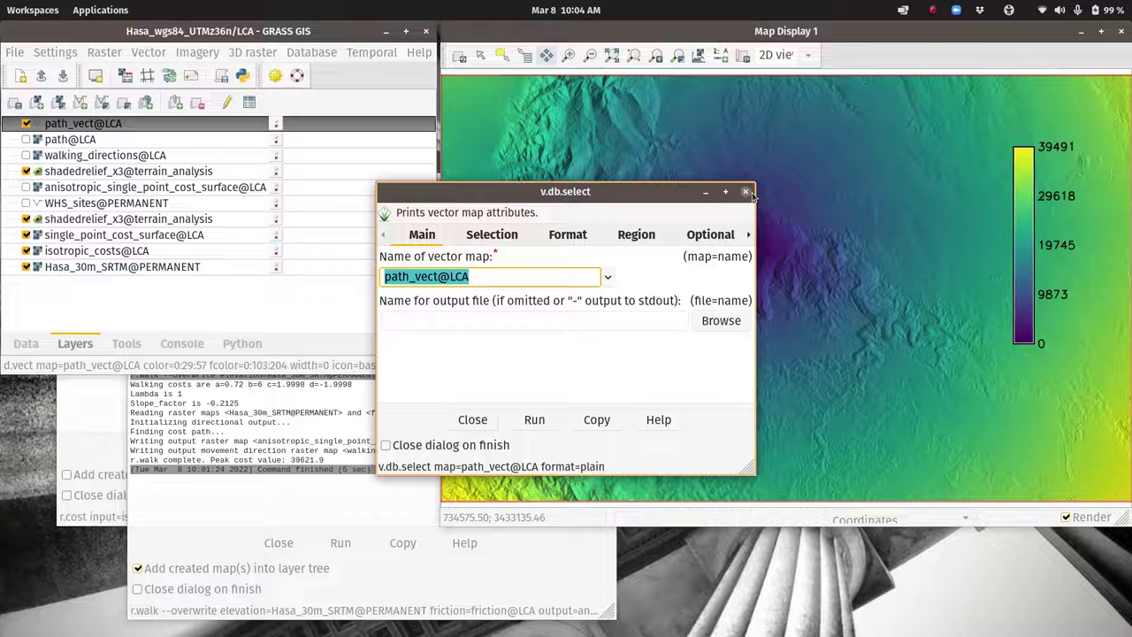
pyautogui.click(745, 192)
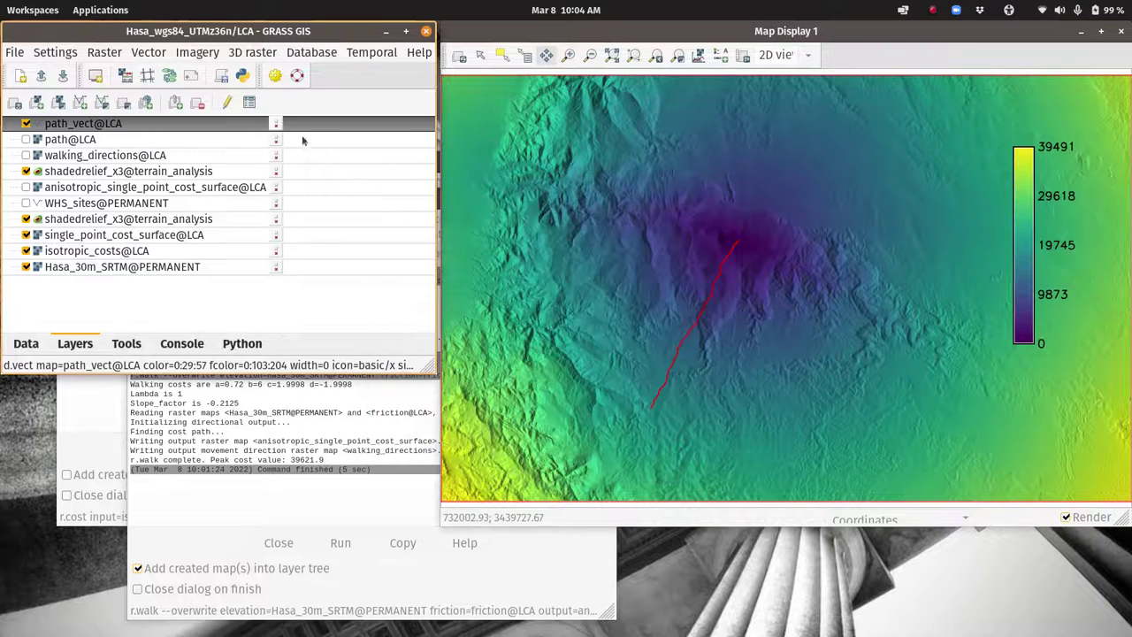
# Inspect path_vect's attribute table record: cat 1, value 5442472.026275.
pyautogui.rightClick(59, 124)
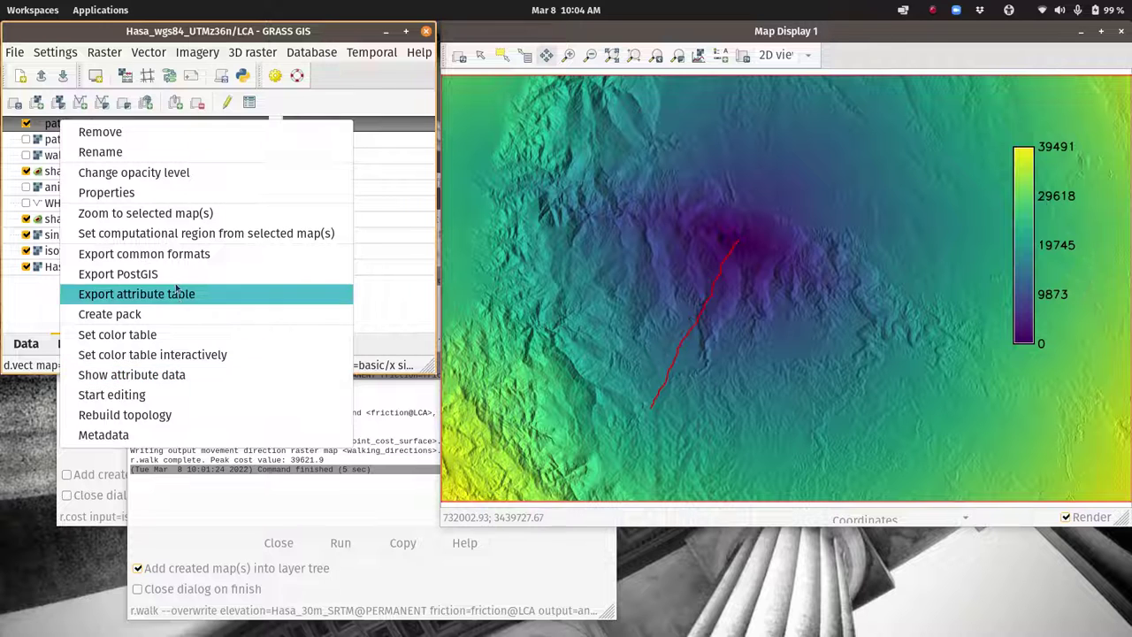
pyautogui.click(164, 376)
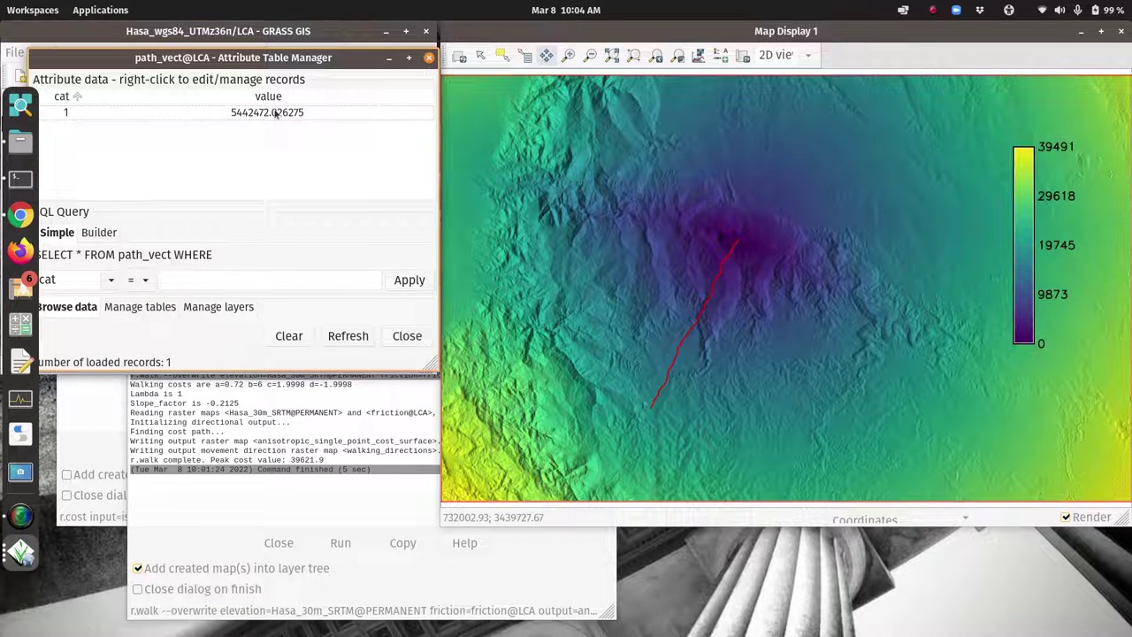
pyautogui.click(276, 112)
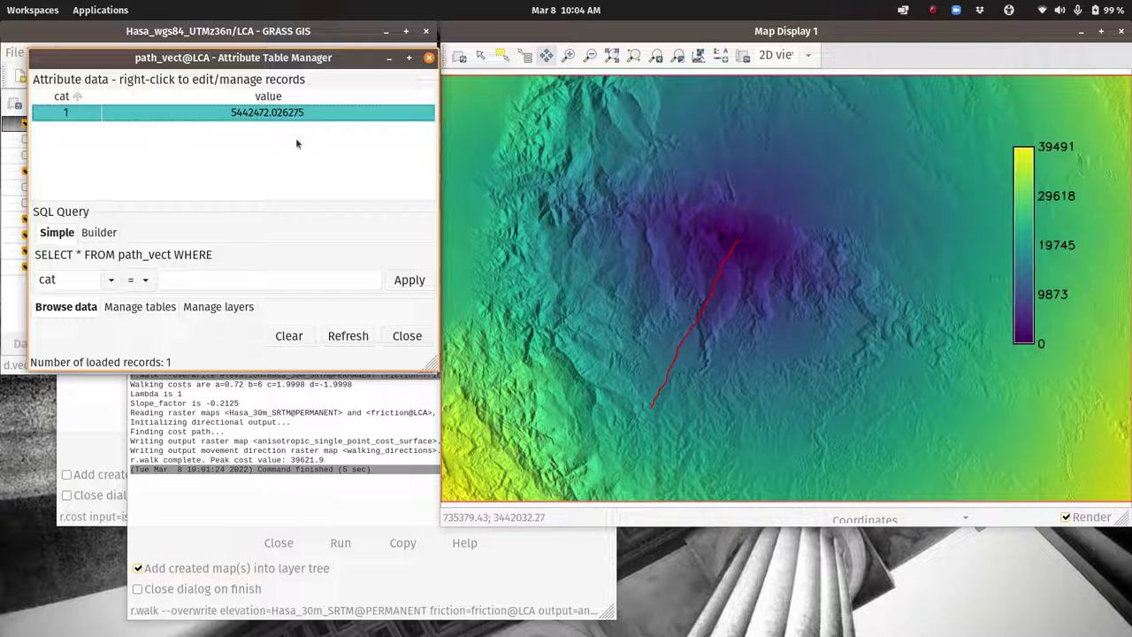
pyautogui.click(430, 58)
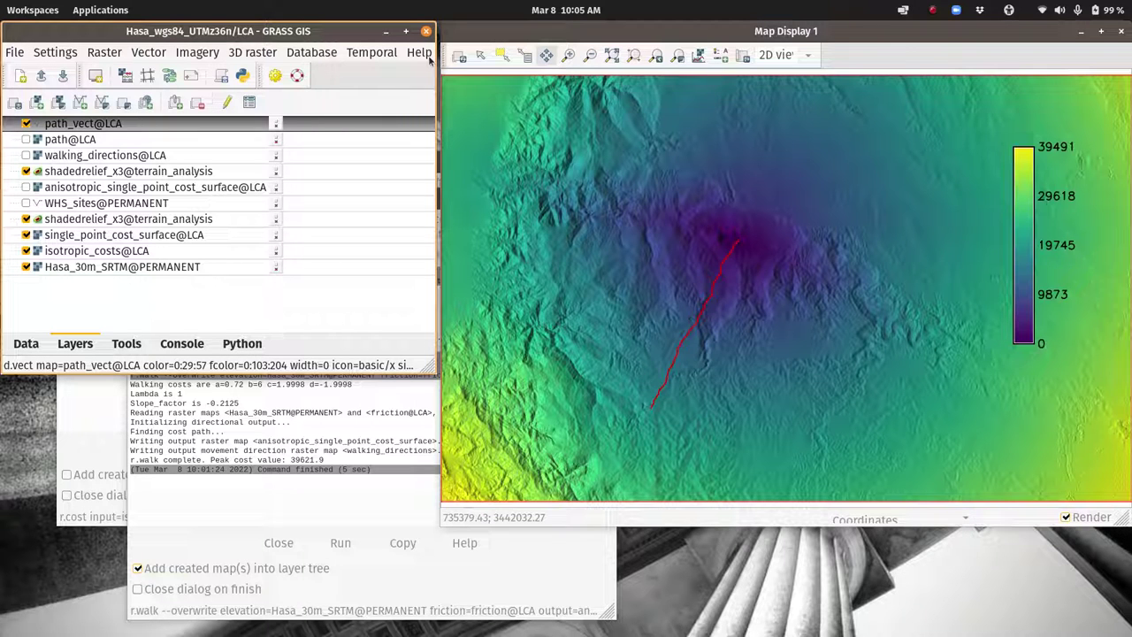
pyautogui.moveTo(2, 2)
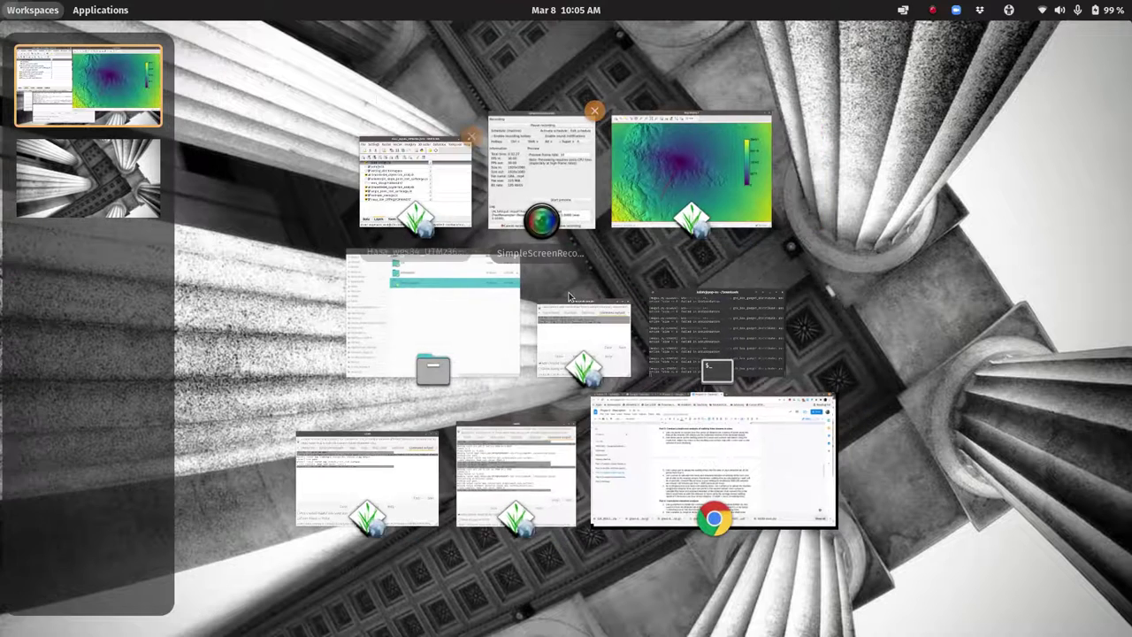
pyautogui.click(631, 443)
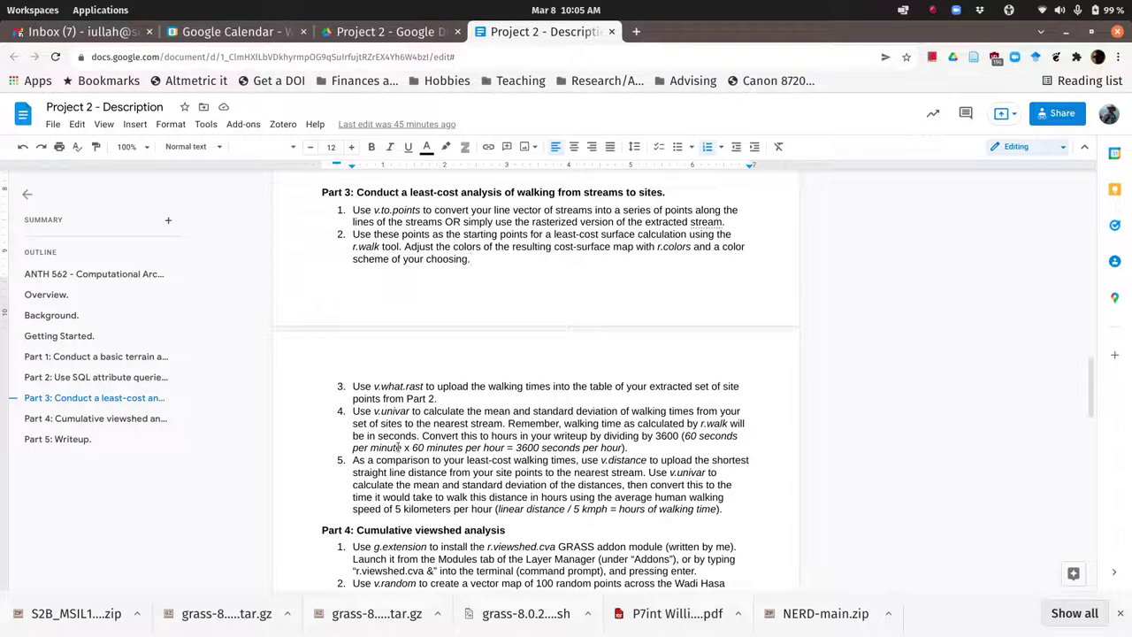
pyautogui.click(1067, 32)
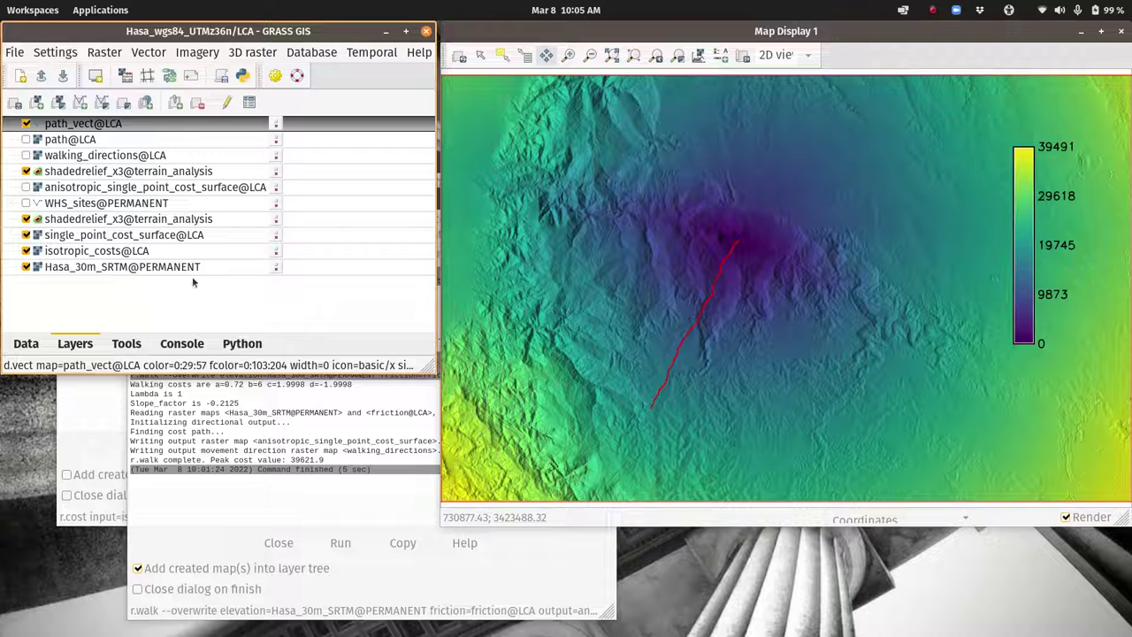
# Hide the red path, both shaded relief, point cost and isotropic cost layers.
pyautogui.click(25, 171)
pyautogui.click(26, 123)
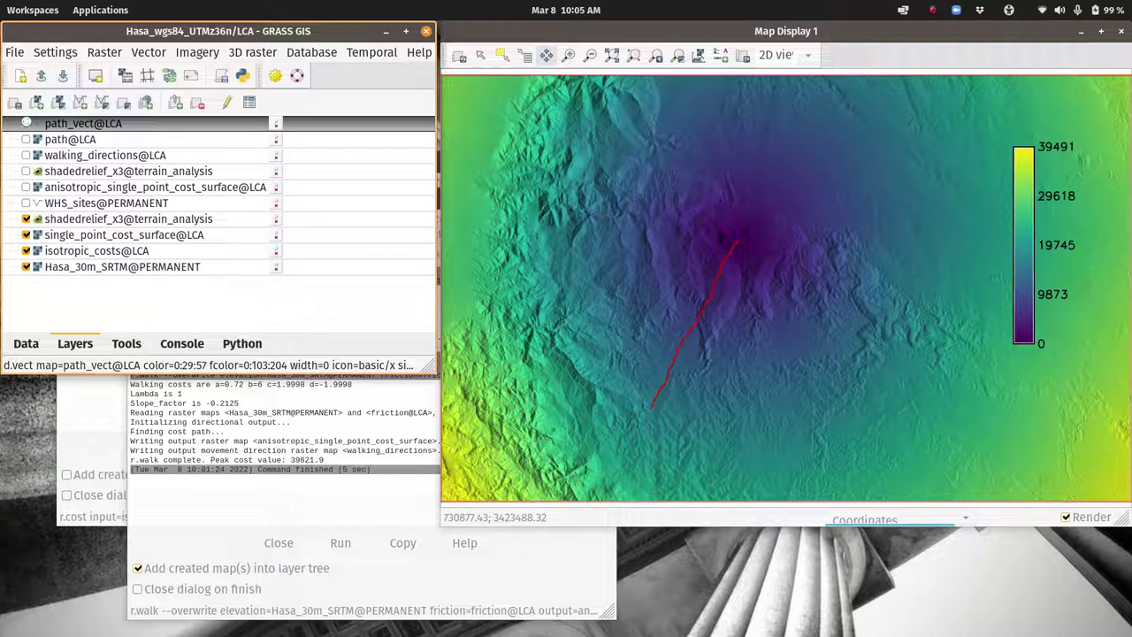
pyautogui.click(26, 219)
pyautogui.click(26, 235)
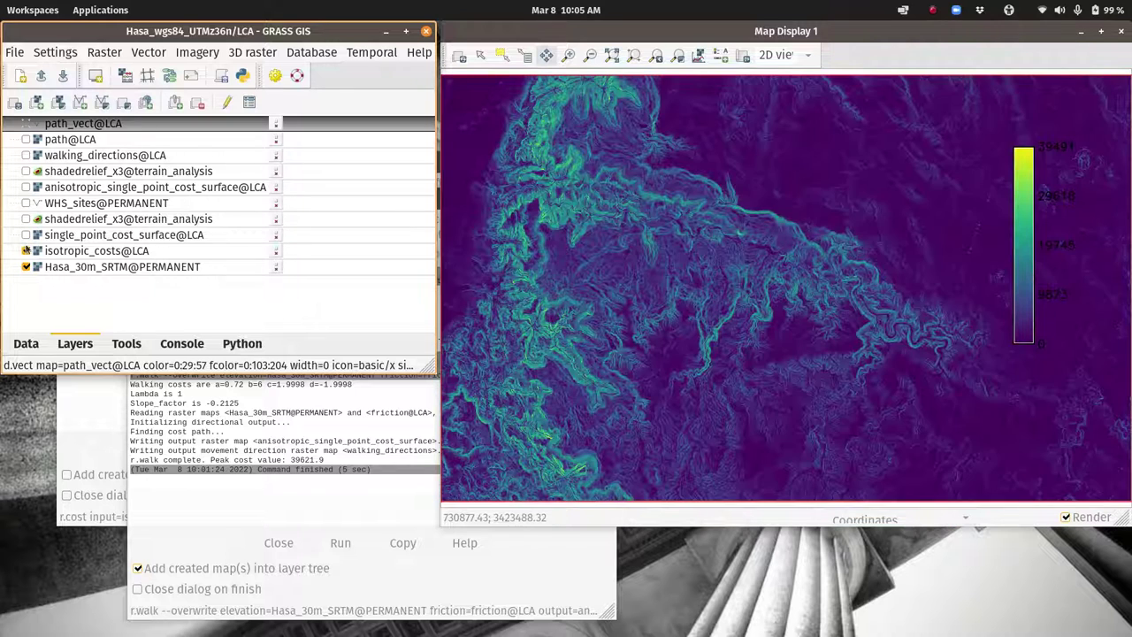
pyautogui.click(25, 250)
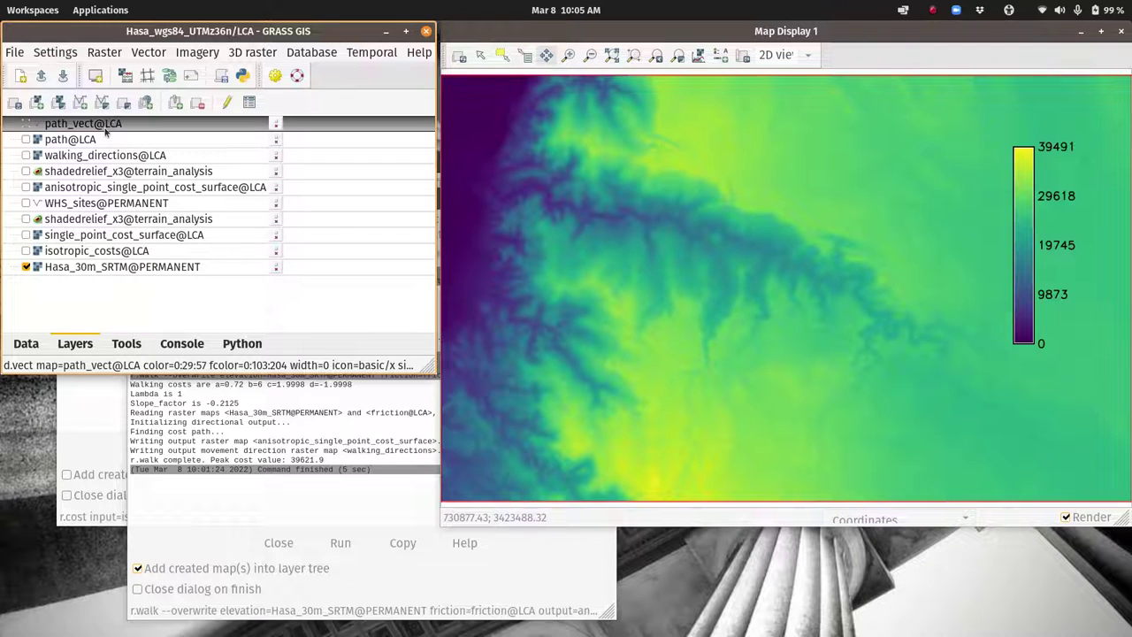
# Remove the layers above Hasa_30m_SRTM and remove the legend from the map display.
pyautogui.keyDown('shift'); pyautogui.click(109, 252); pyautogui.keyUp('shift')
pyautogui.rightClick(109, 252)
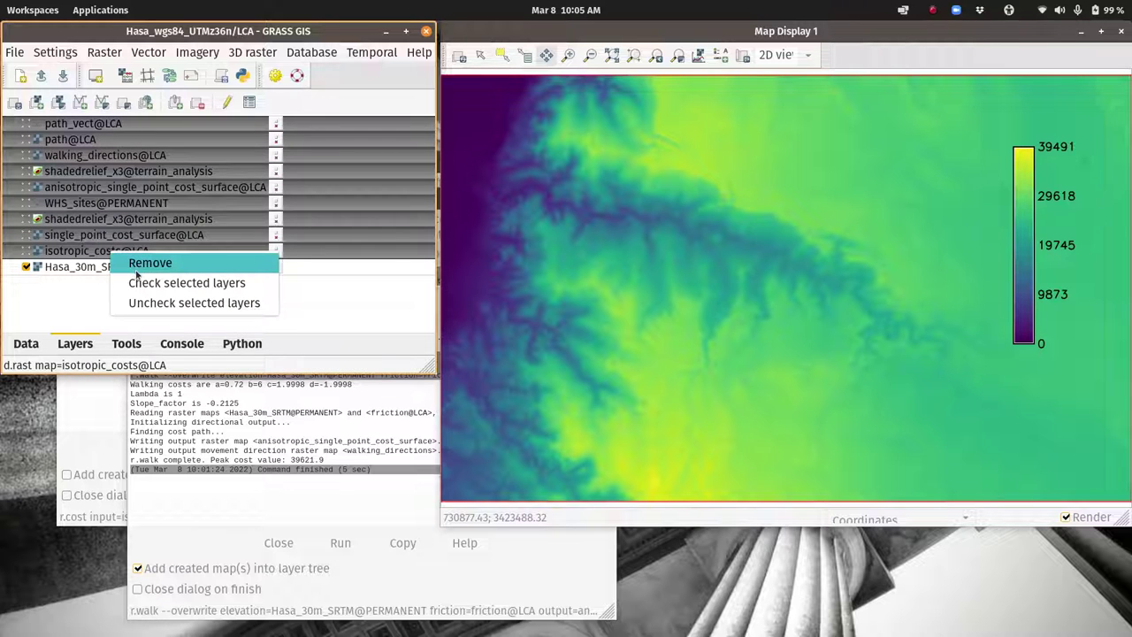
pyautogui.click(141, 263)
pyautogui.click(347, 301)
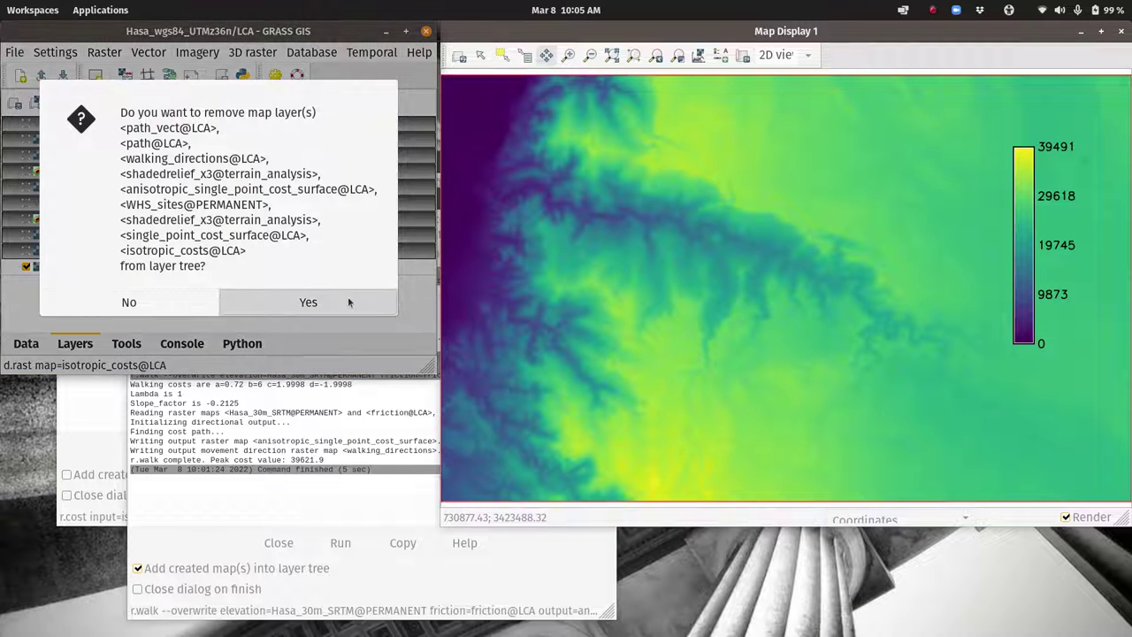
pyautogui.rightClick(1027, 183)
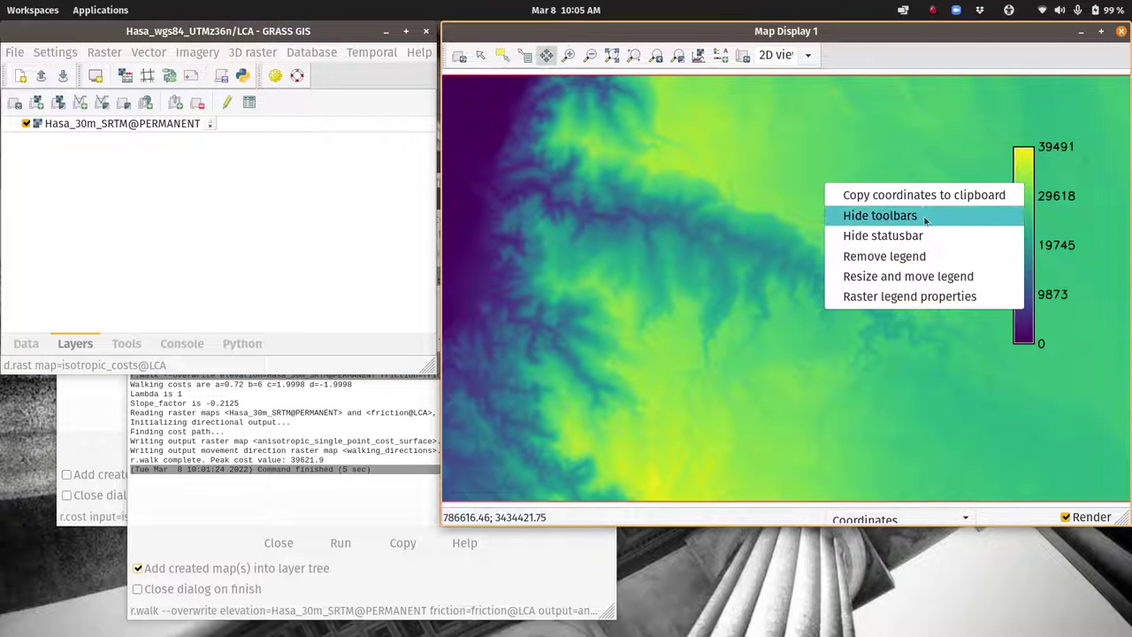
pyautogui.click(917, 264)
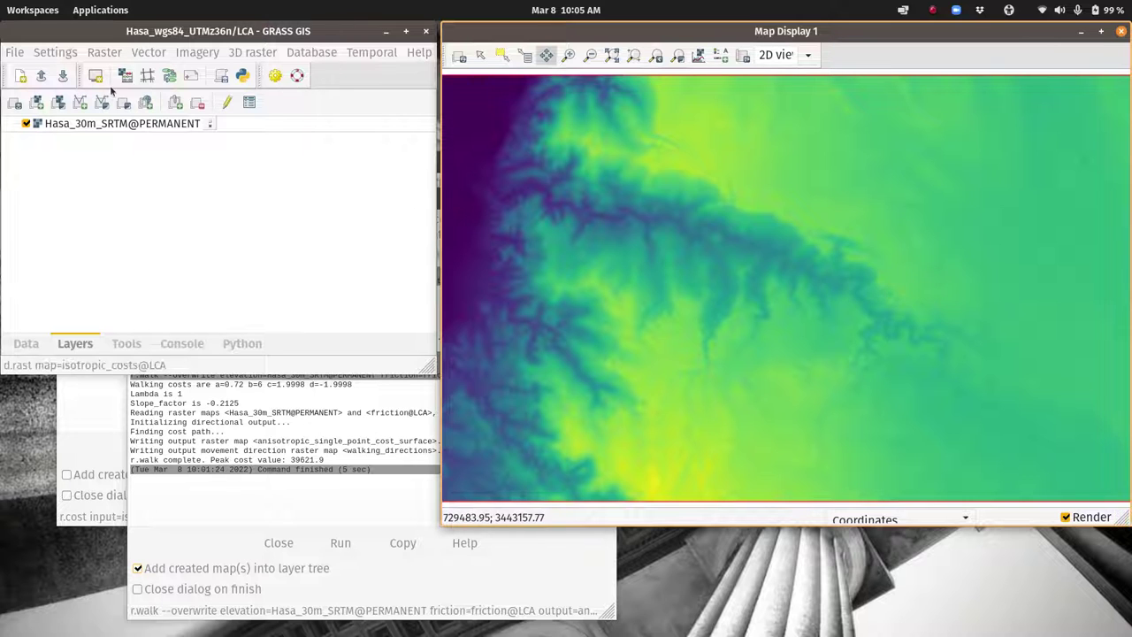
# Add streams_vector from the terrain_analysis mapset as a vector layer.
pyautogui.click(82, 105)
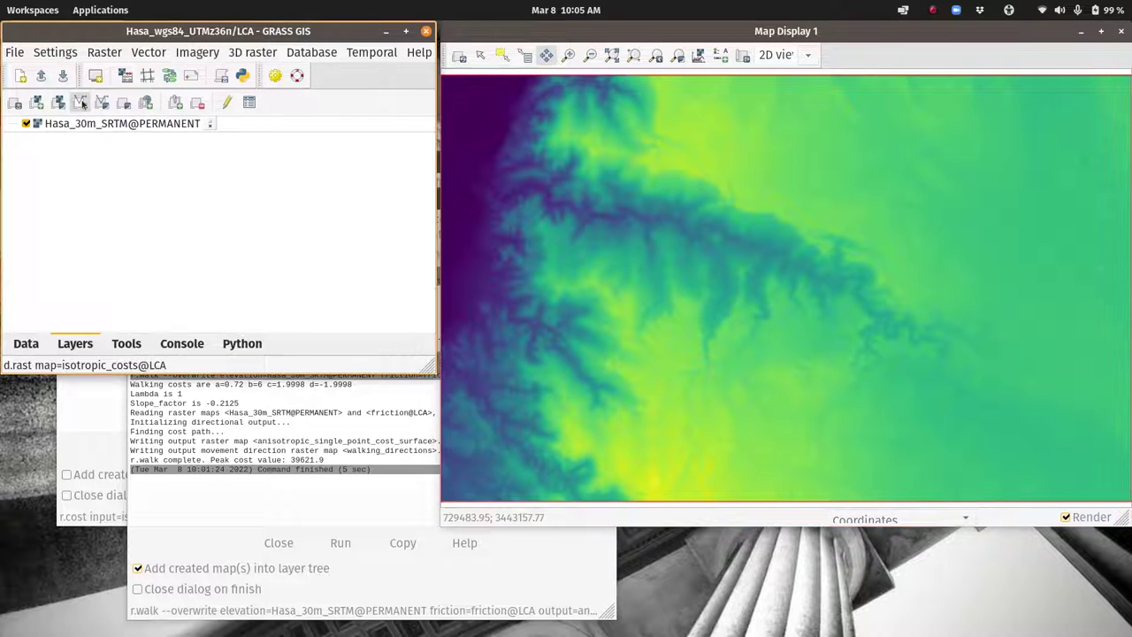
pyautogui.click(261, 172)
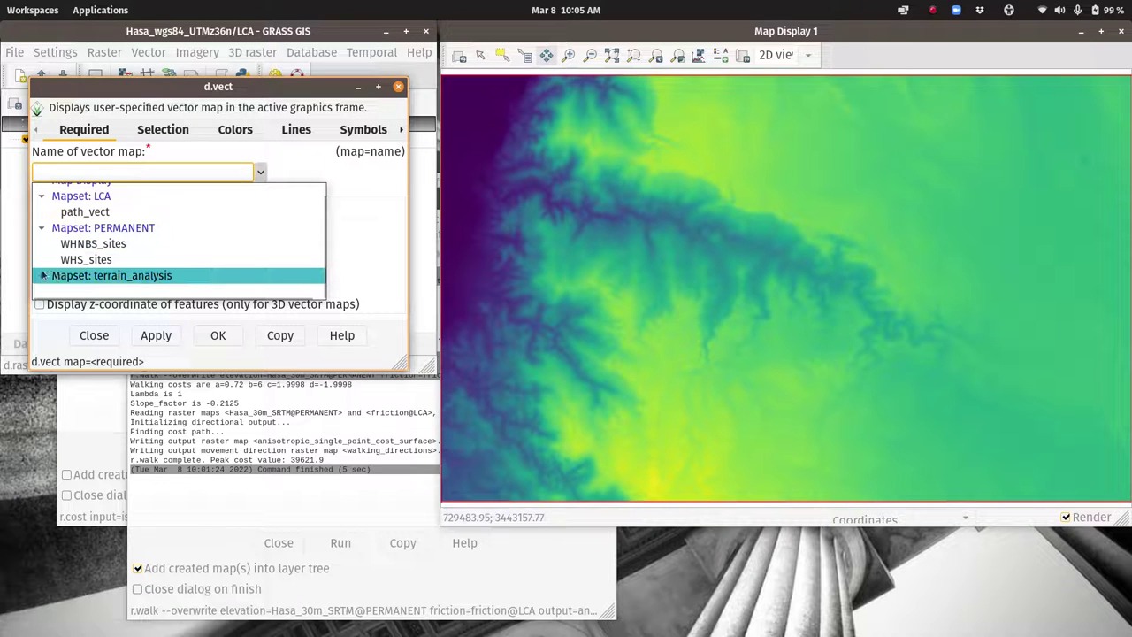
pyautogui.click(40, 276)
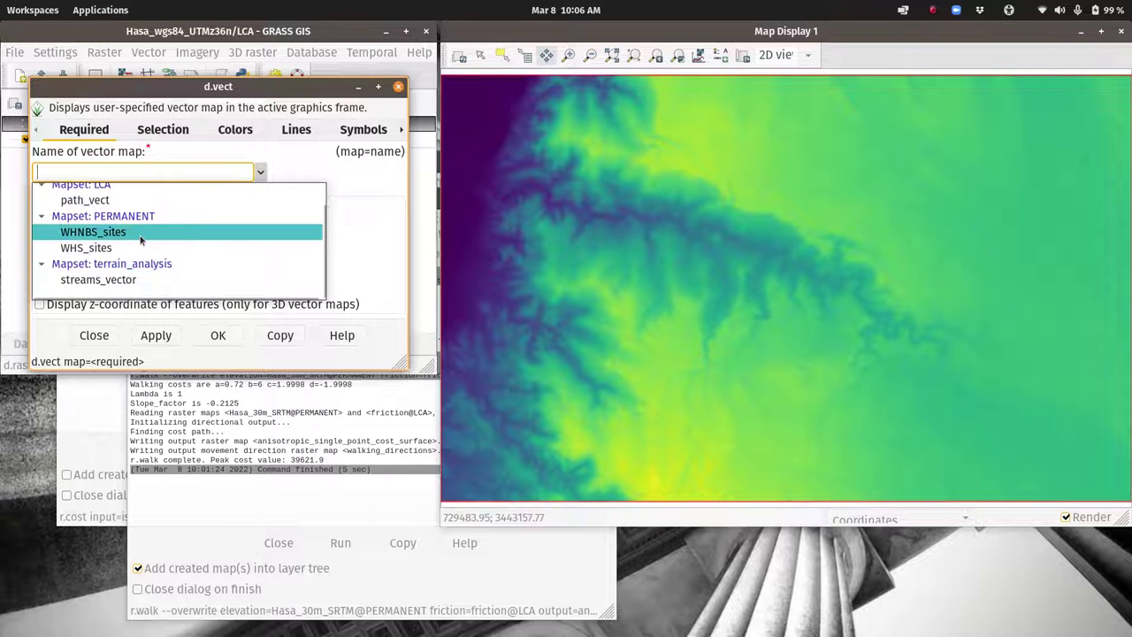
pyautogui.click(107, 279)
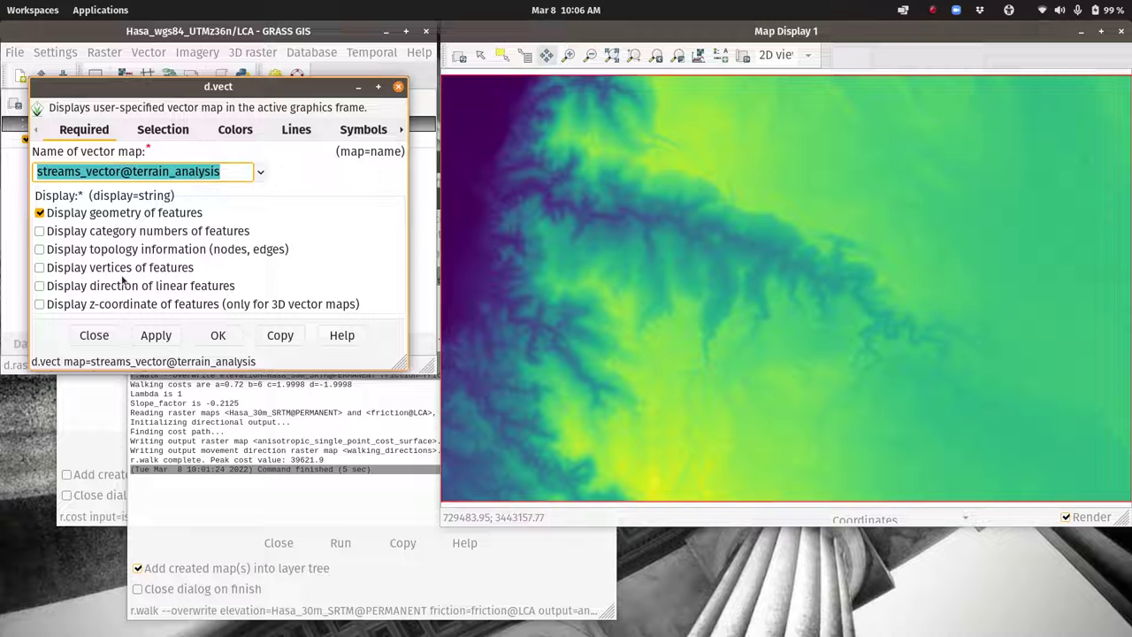
pyautogui.click(213, 340)
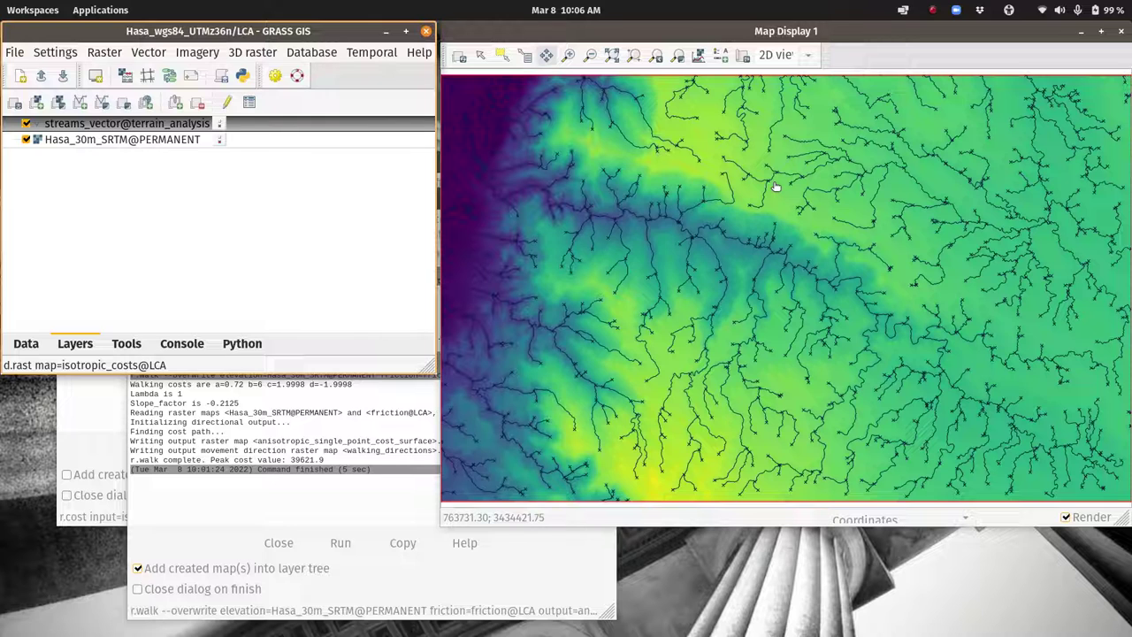
# Add WHS_sites as another vector layer on the map.
pyautogui.click(81, 102)
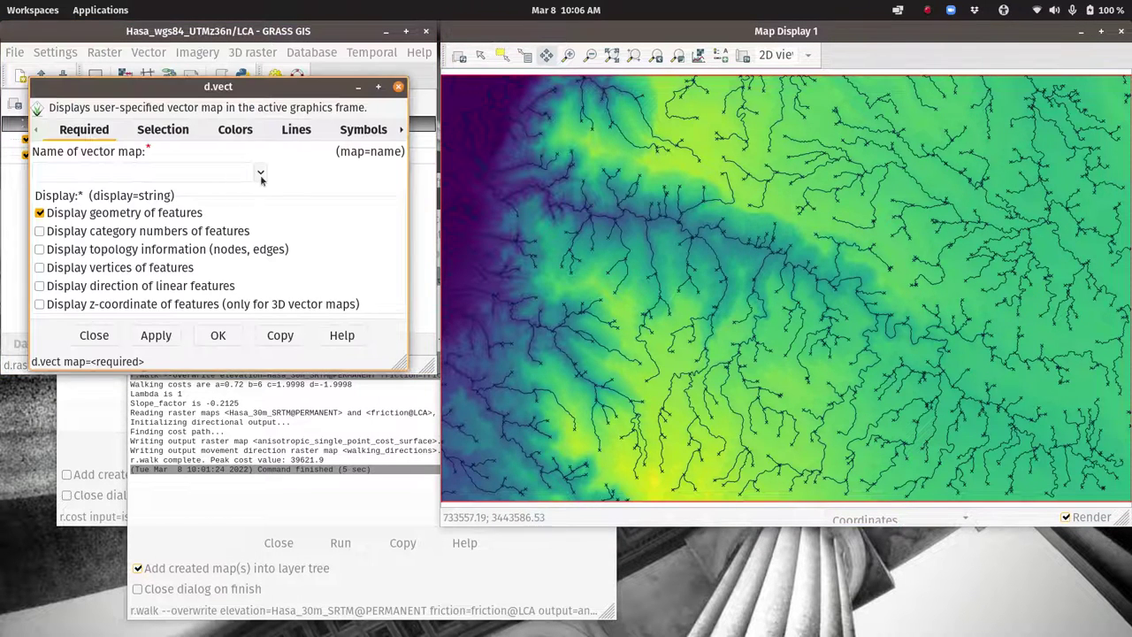
pyautogui.click(260, 174)
pyautogui.scroll(-1, 171, 236)
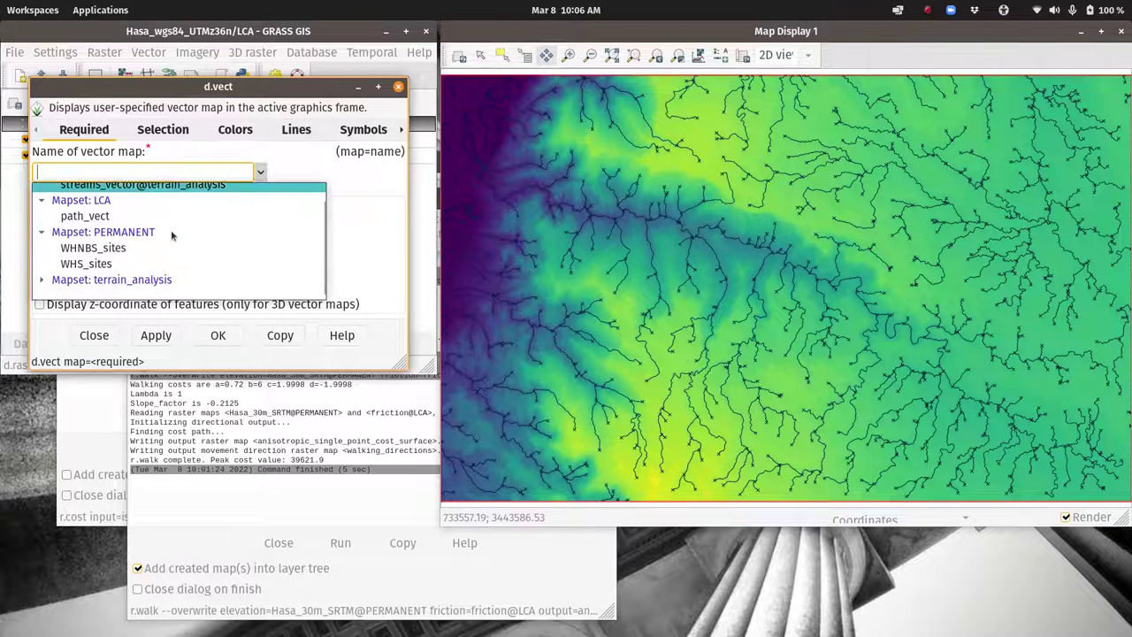
pyautogui.click(110, 263)
pyautogui.click(218, 335)
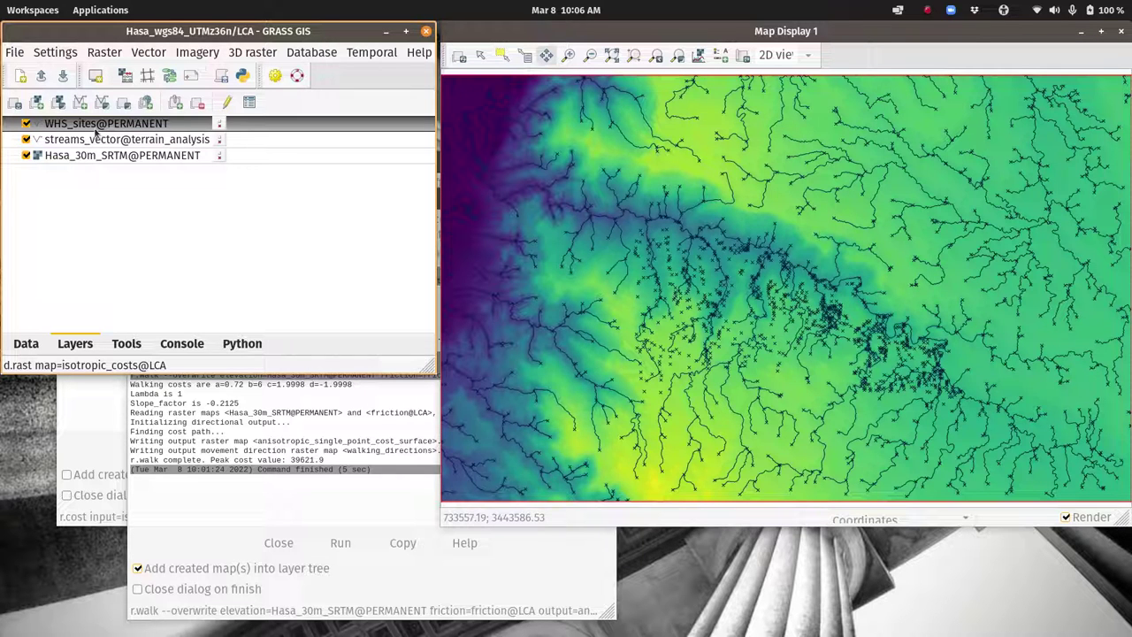
# Set the WHS_sites feature colour to red.
pyautogui.doubleClick(94, 129)
pyautogui.click(230, 134)
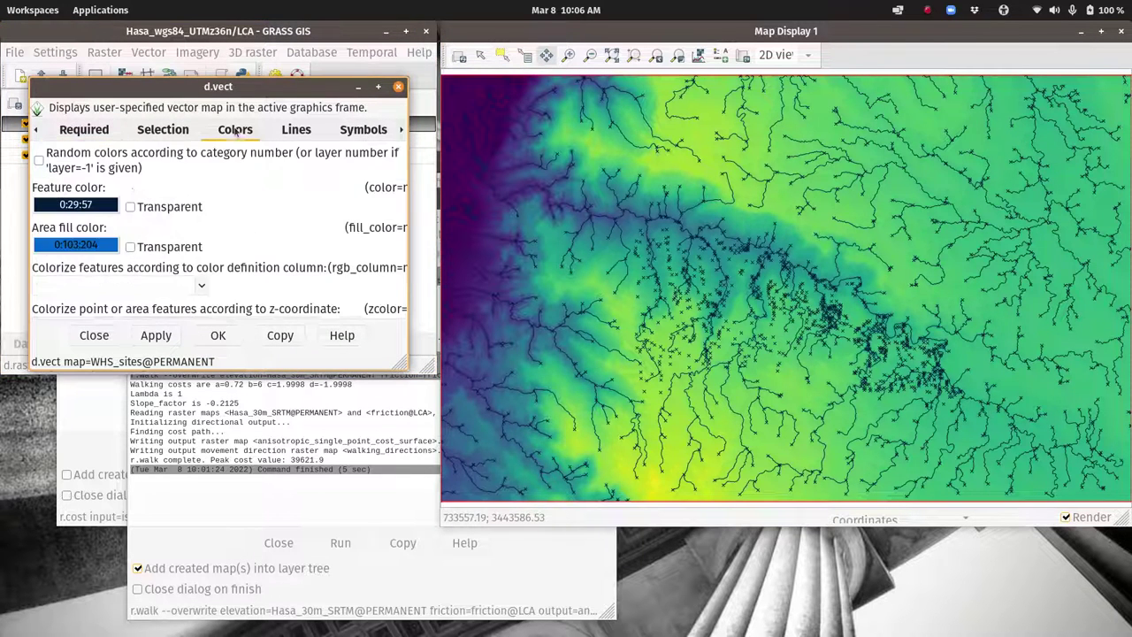
pyautogui.click(107, 205)
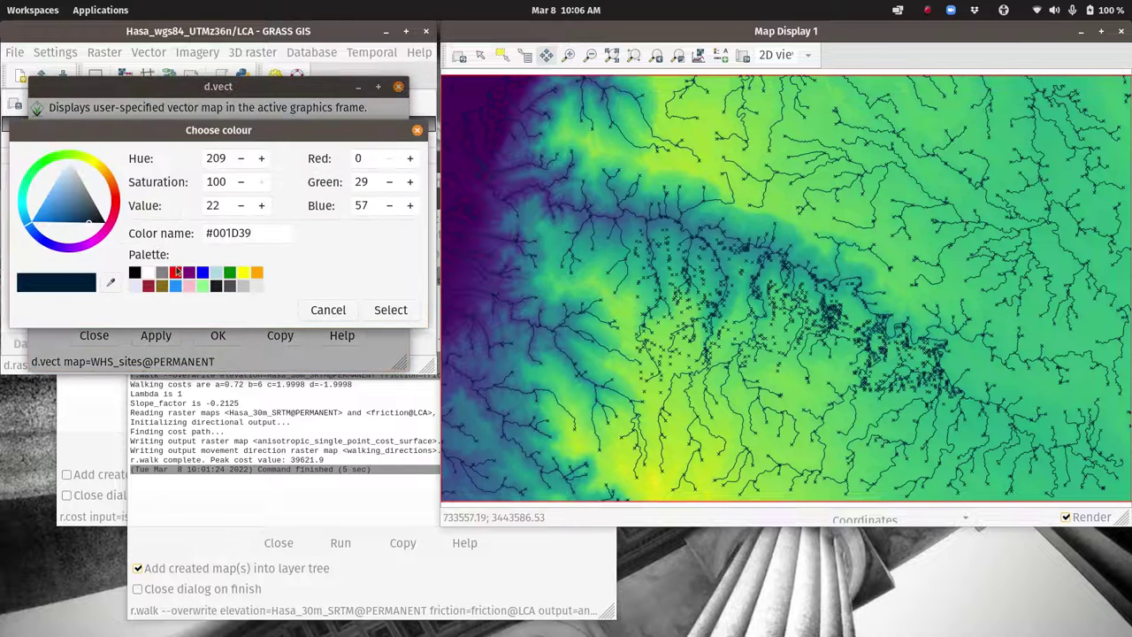
pyautogui.click(175, 271)
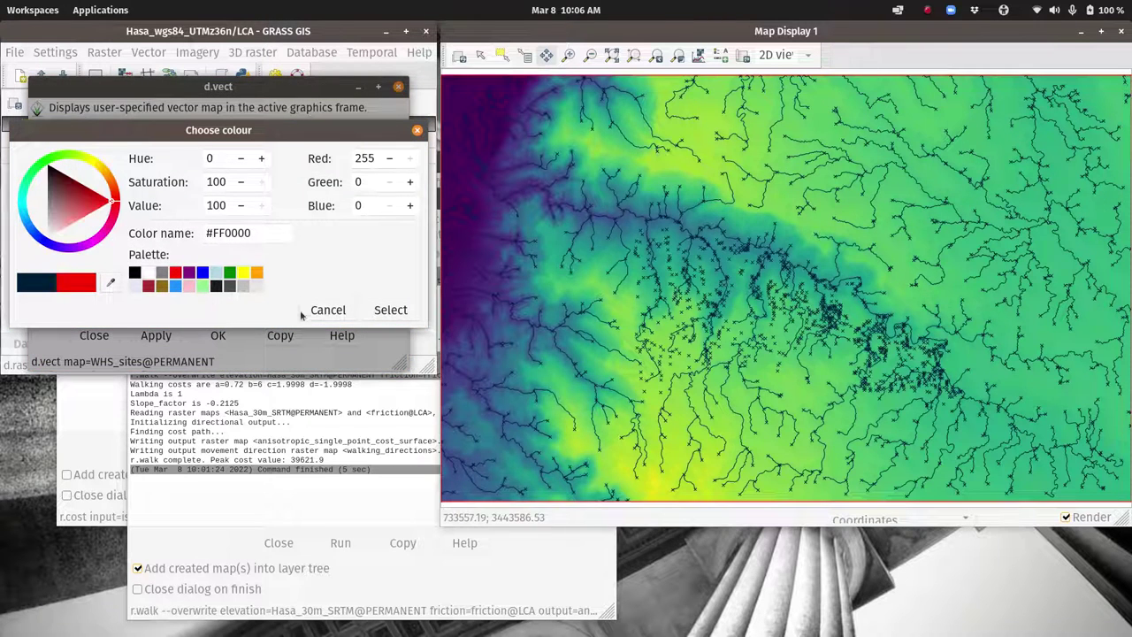
pyautogui.click(390, 310)
pyautogui.click(218, 334)
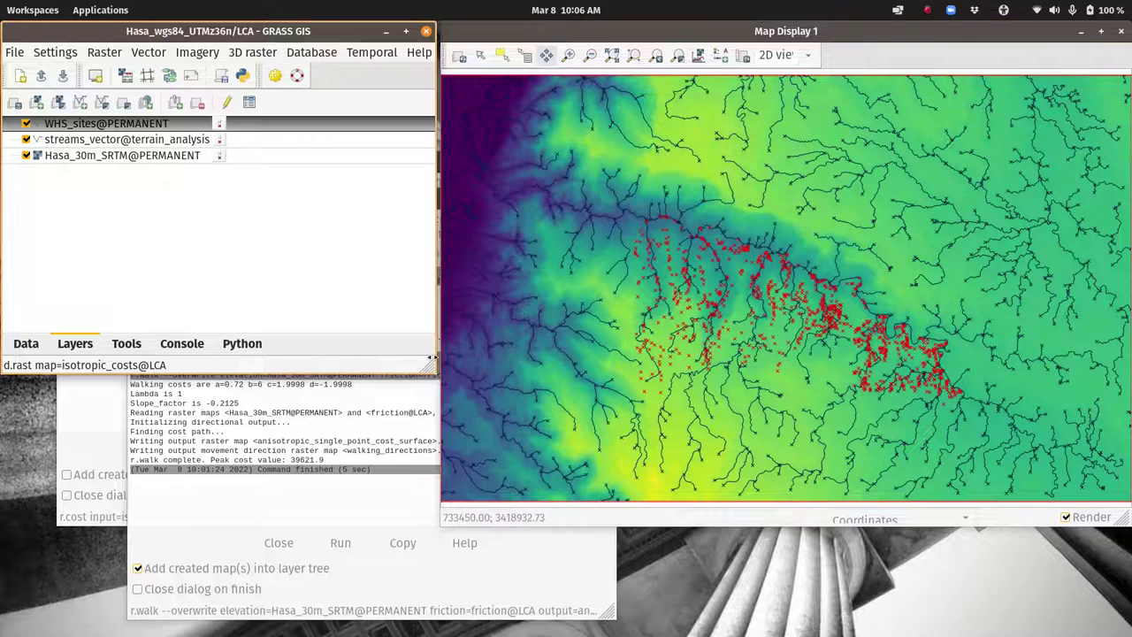
# Rename the r.walk output map to walking_costs_from_streams.
pyautogui.click(283, 422)
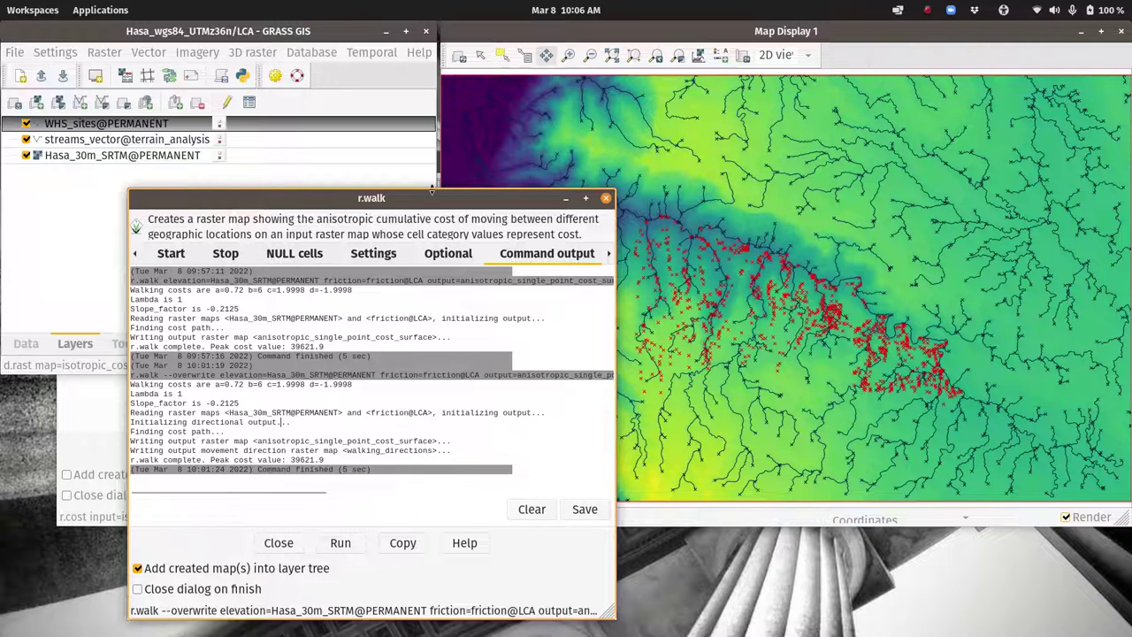
pyautogui.click(135, 252)
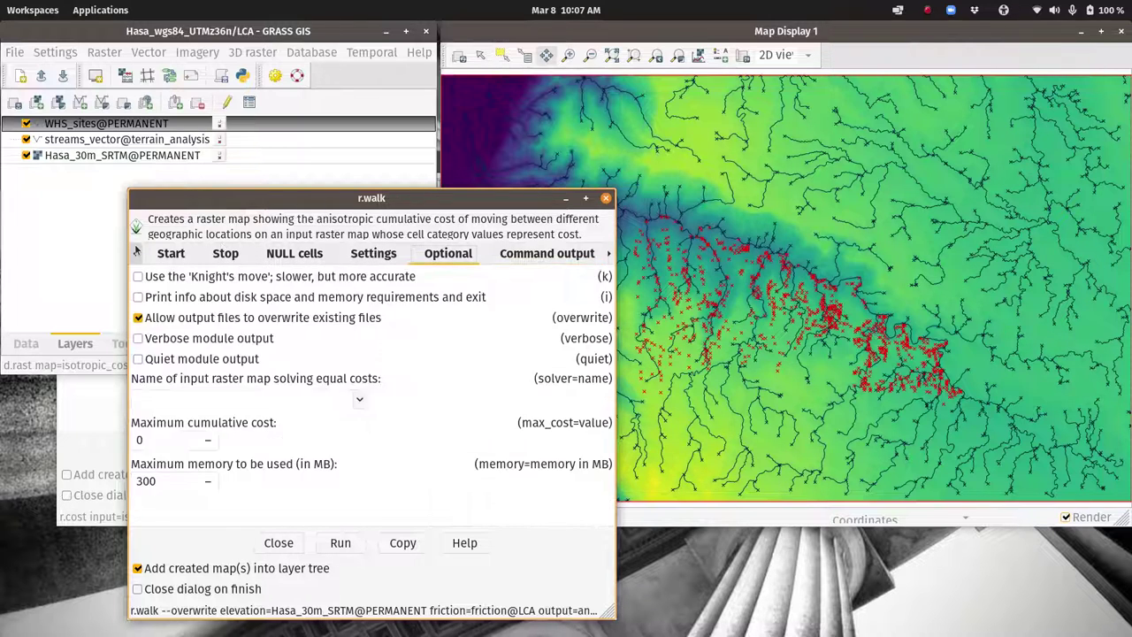
pyautogui.click(135, 252)
pyautogui.click(135, 252)
pyautogui.click(135, 252)
pyautogui.click(136, 252)
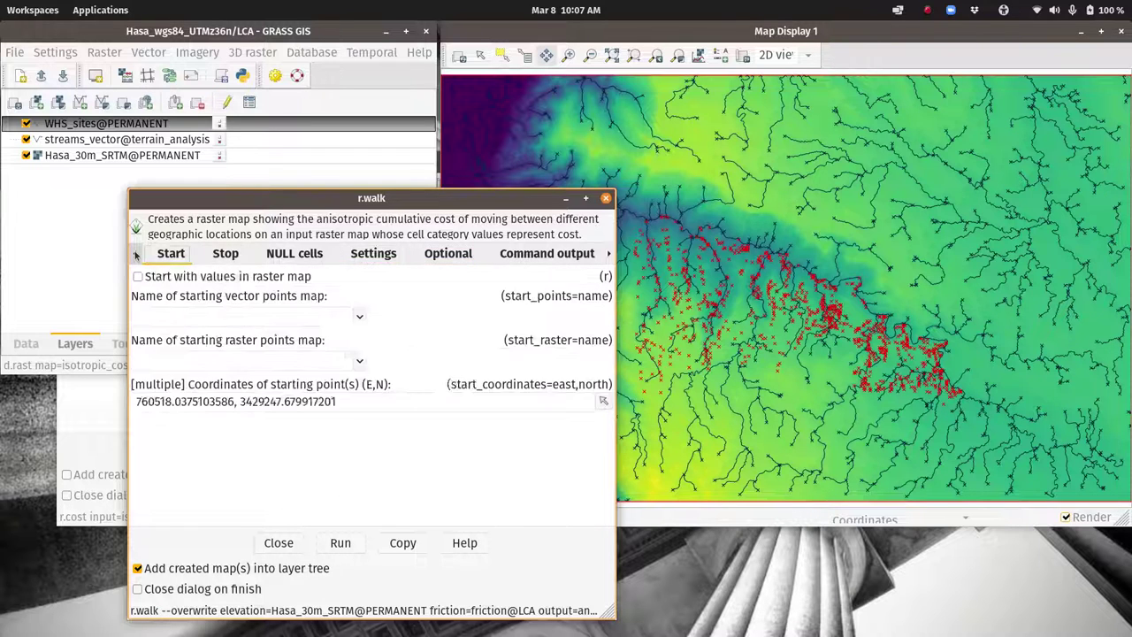
pyautogui.click(136, 252)
pyautogui.click(136, 252)
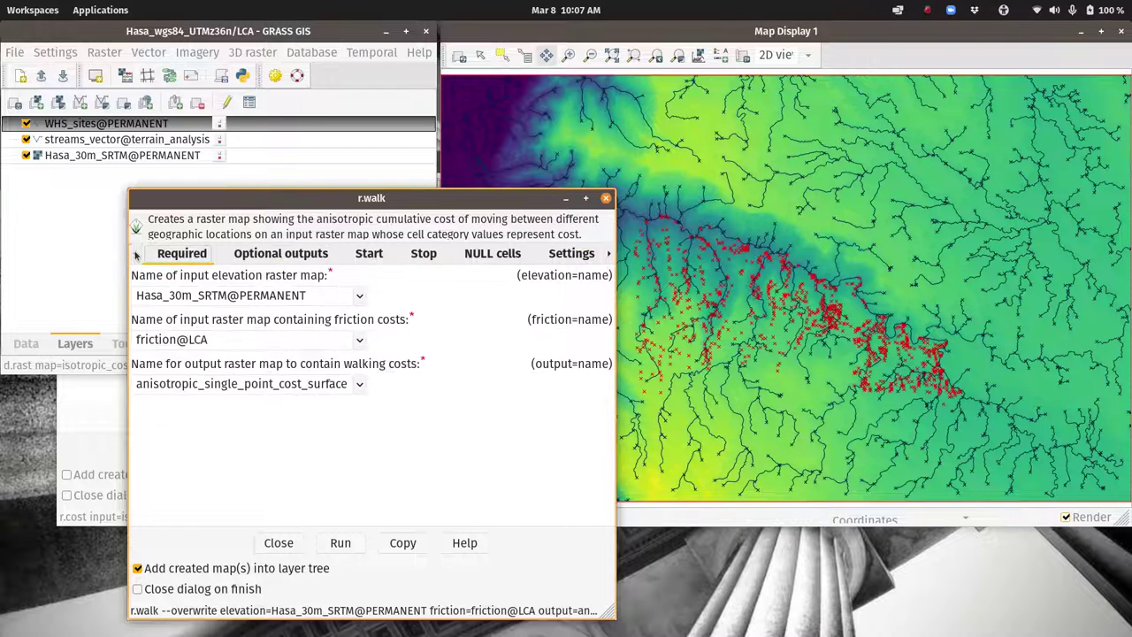
pyautogui.doubleClick(333, 389)
pyautogui.write('w')
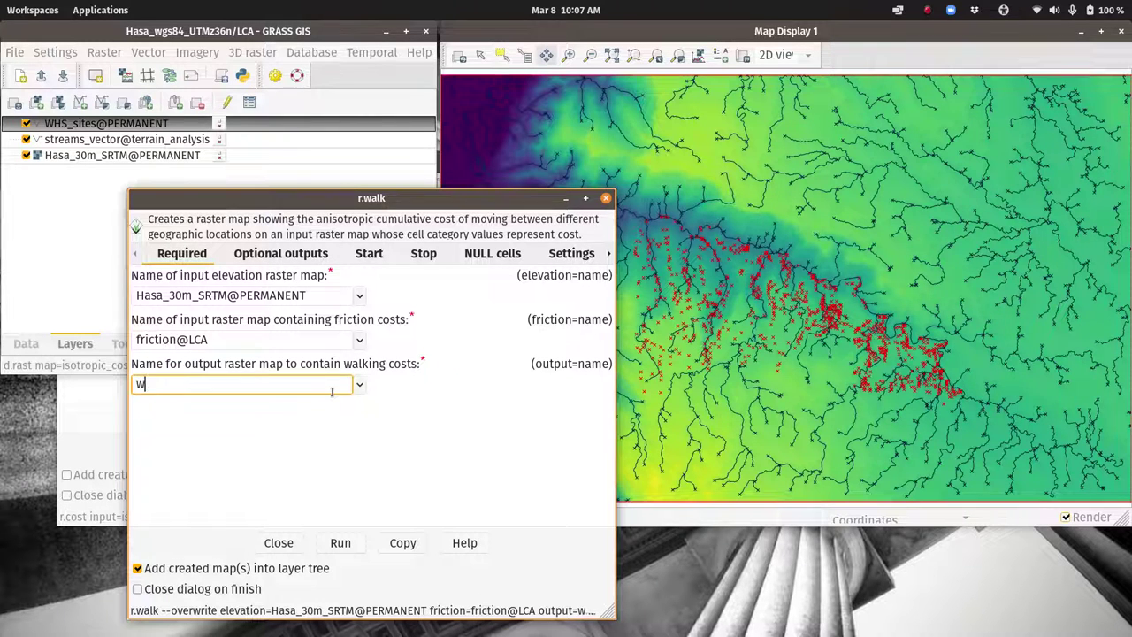
pyautogui.write('alking_costs_from_streams')
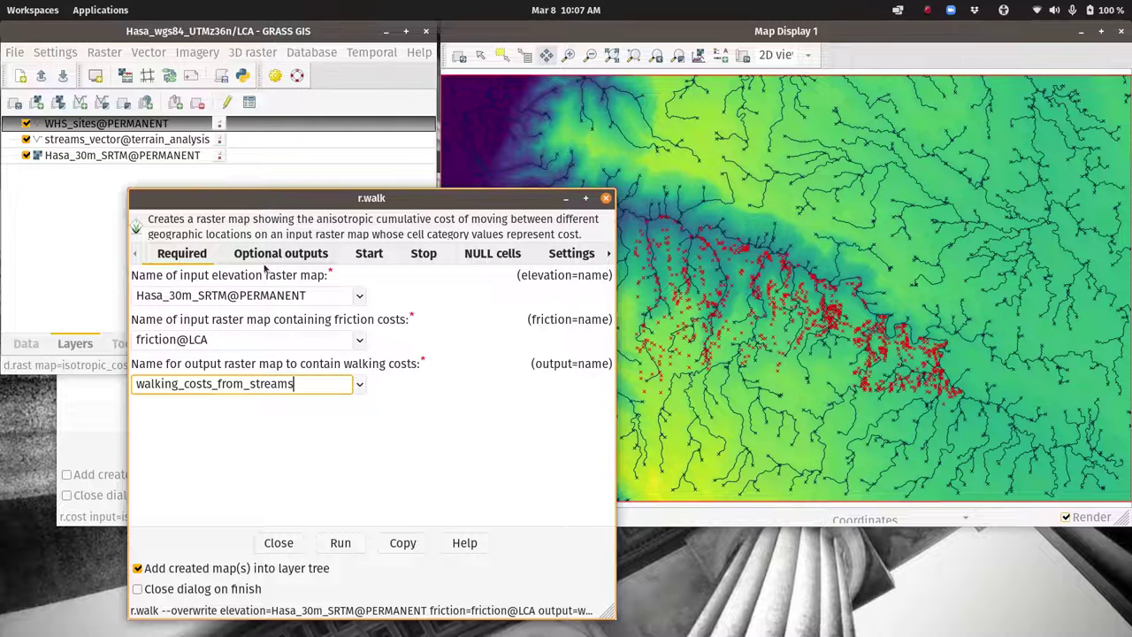
# Clear the walking_directions outdir name and the starting coordinates.
pyautogui.click(314, 258)
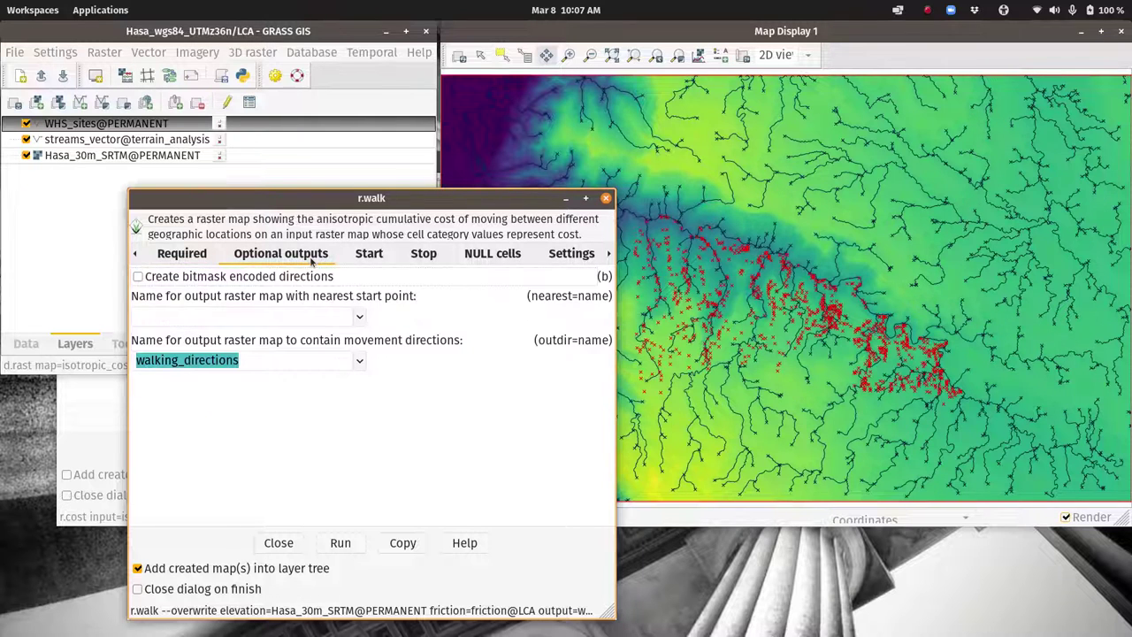
pyautogui.doubleClick(261, 359)
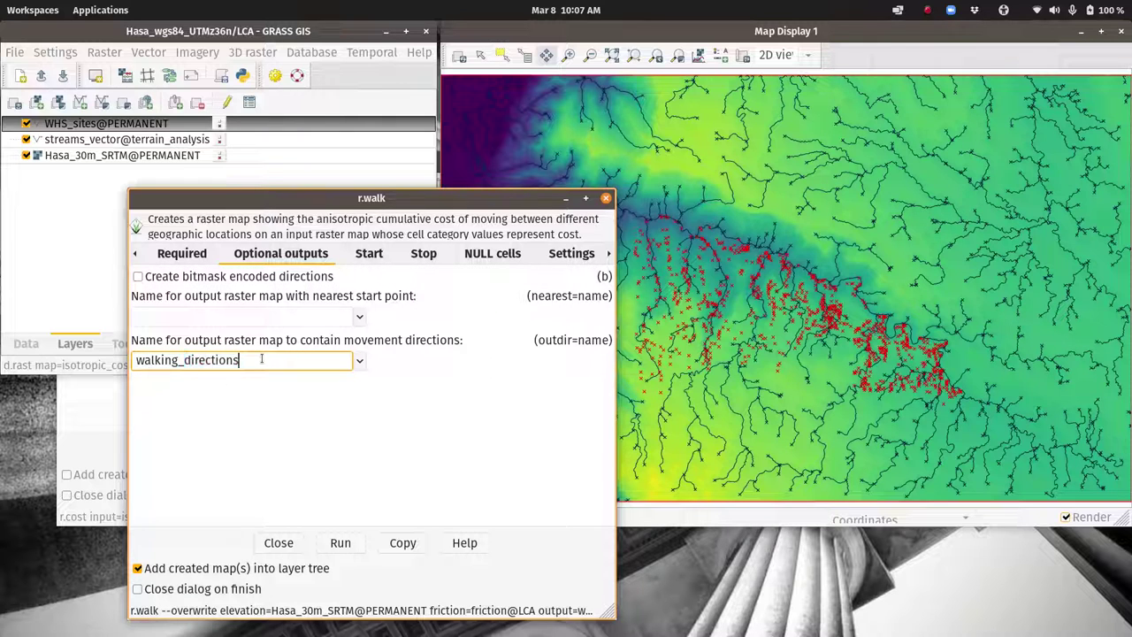
pyautogui.tripleClick(262, 359)
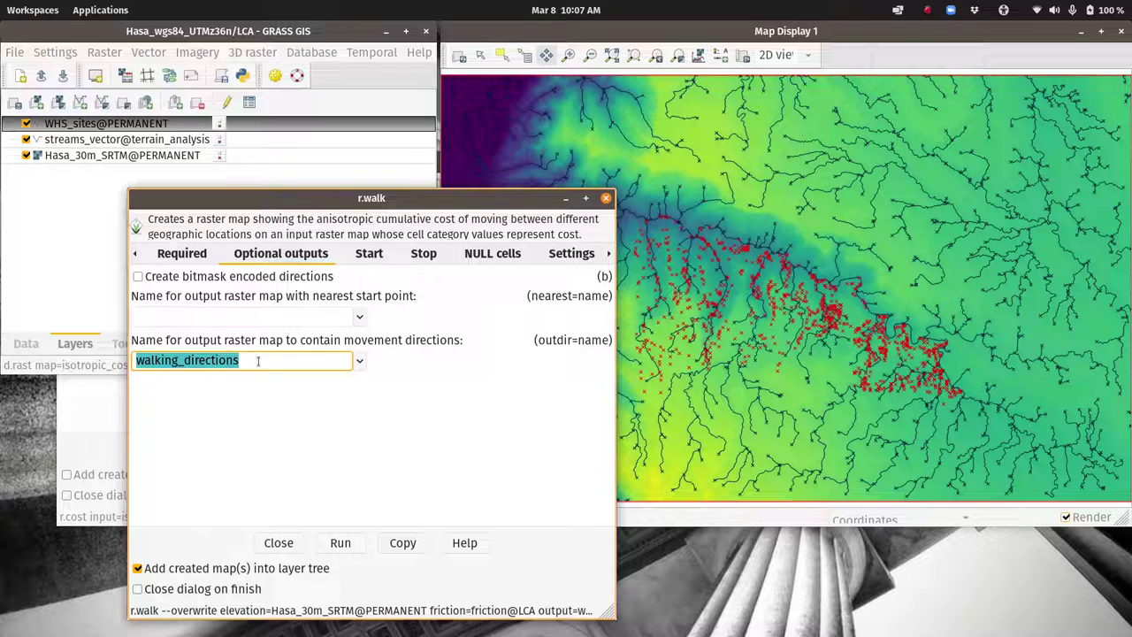
pyautogui.press('BackSpace')
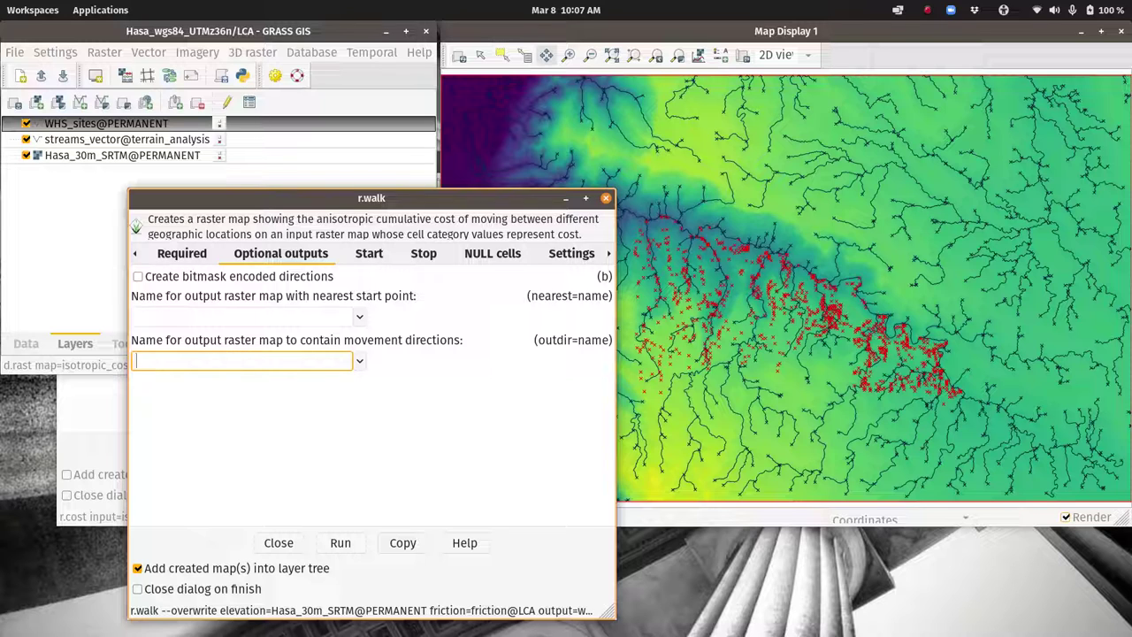
pyautogui.click(378, 254)
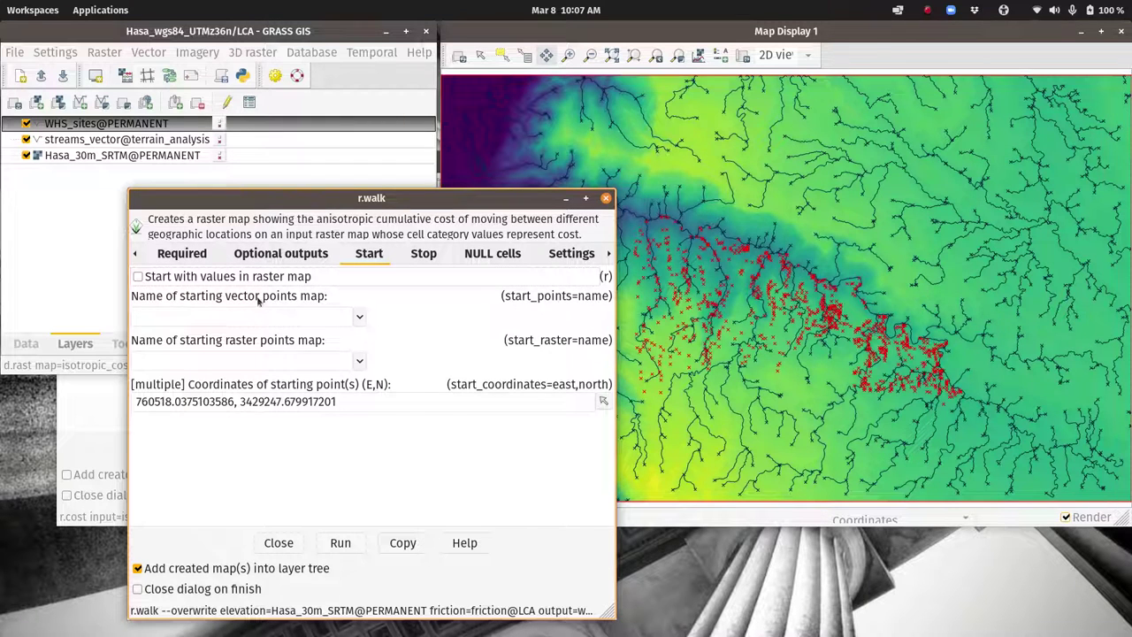
pyautogui.tripleClick(358, 404)
pyautogui.press('BackSpace')
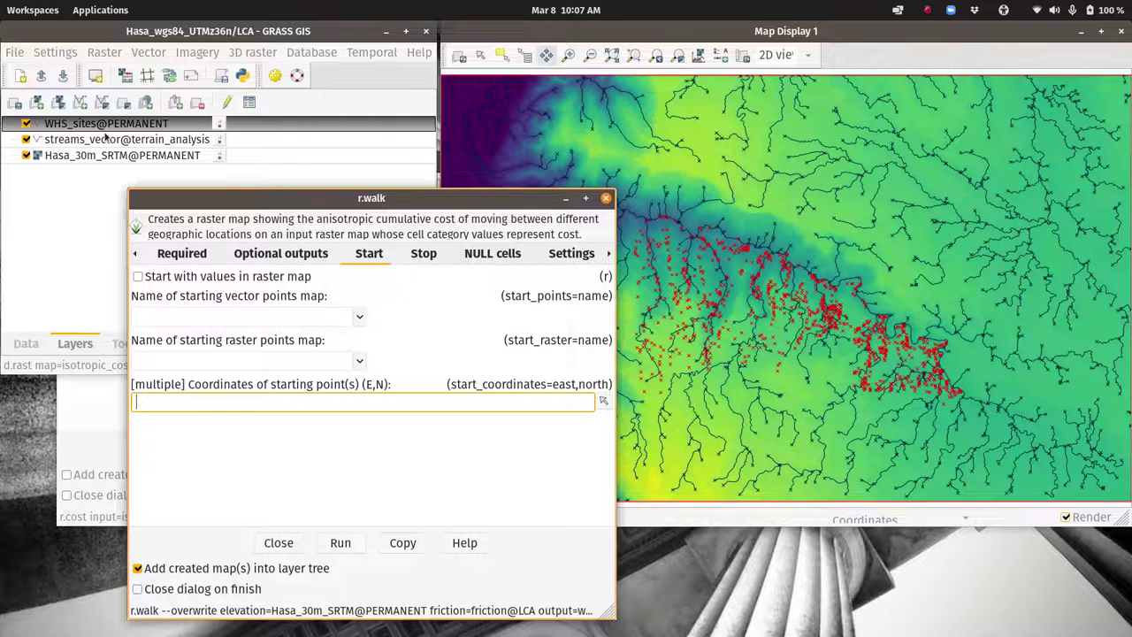
# Launch v.to.points via Vector > Generate points > Generate points along lines.
pyautogui.click(15, 55)
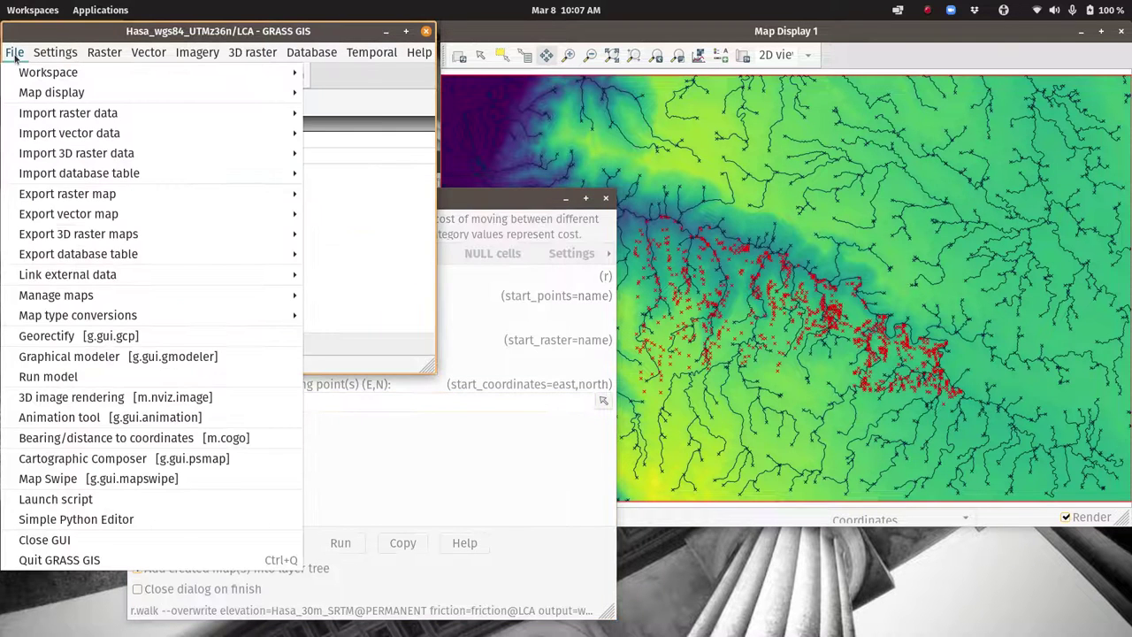
pyautogui.moveTo(133, 317)
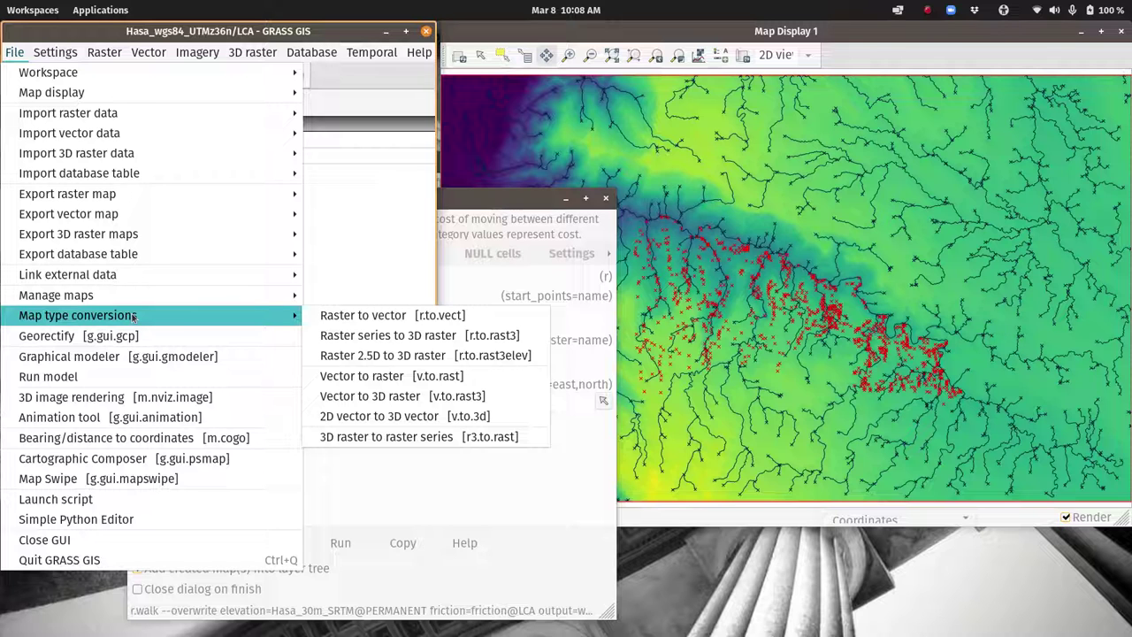
pyautogui.moveTo(148, 52)
pyautogui.moveTo(263, 208)
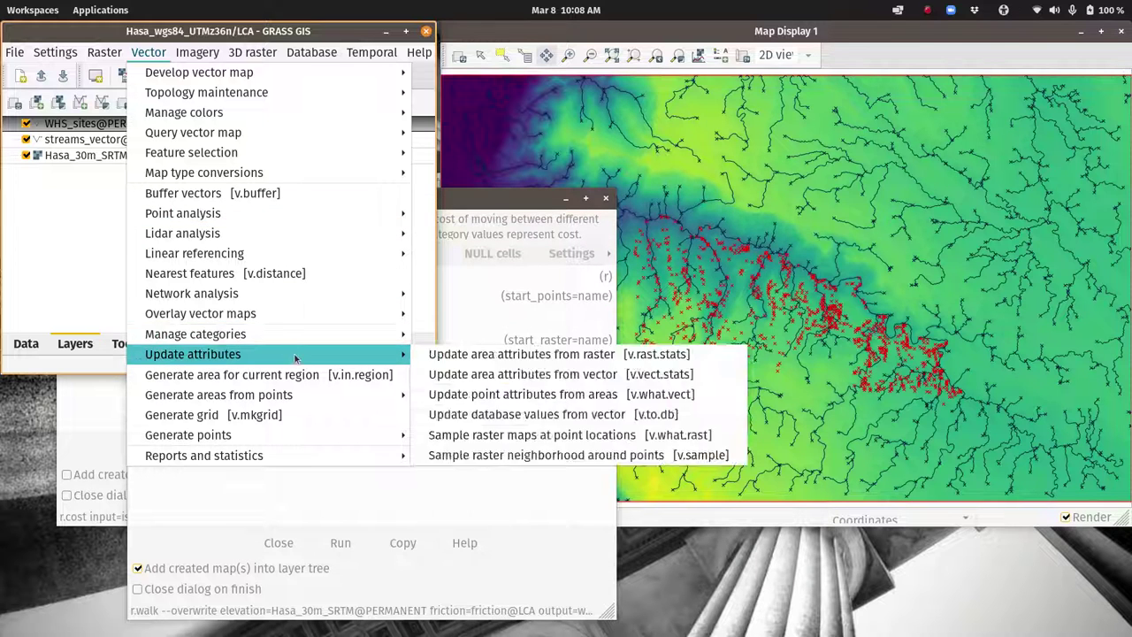
pyautogui.moveTo(328, 434)
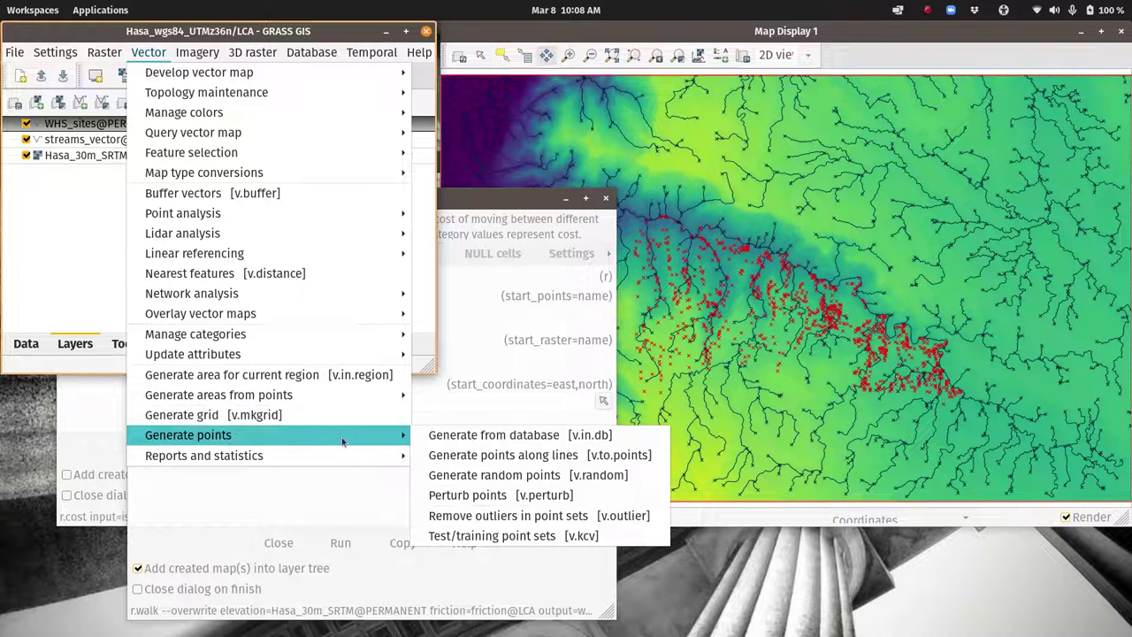
pyautogui.click(523, 457)
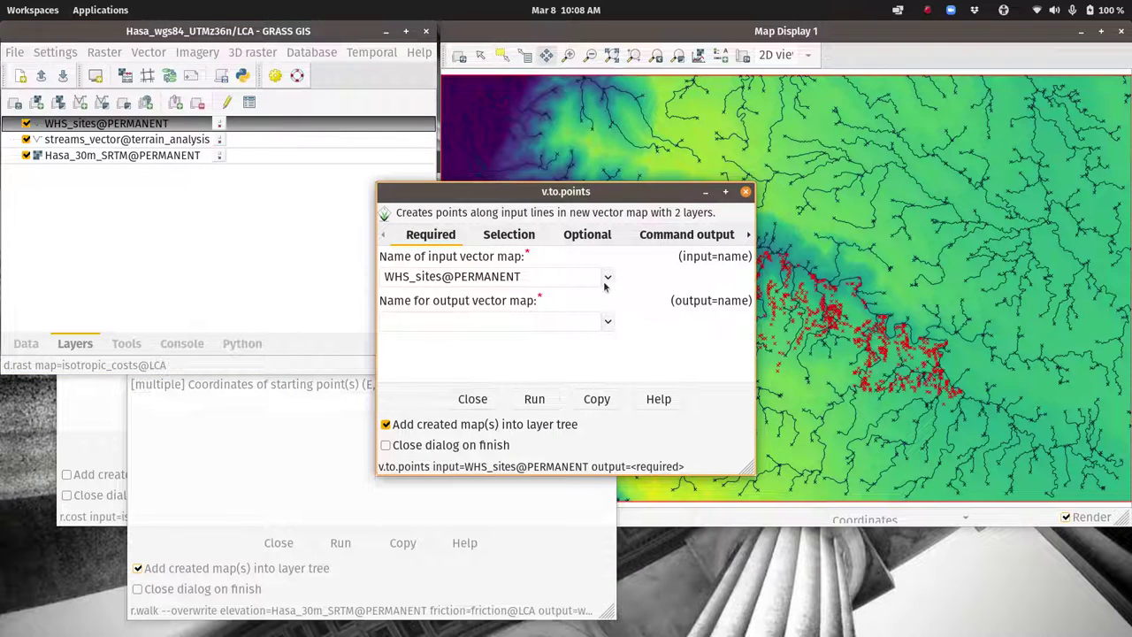
# Set v.to.points input to streams_vector@terrain_analysis and output to streams_points.
pyautogui.click(607, 277)
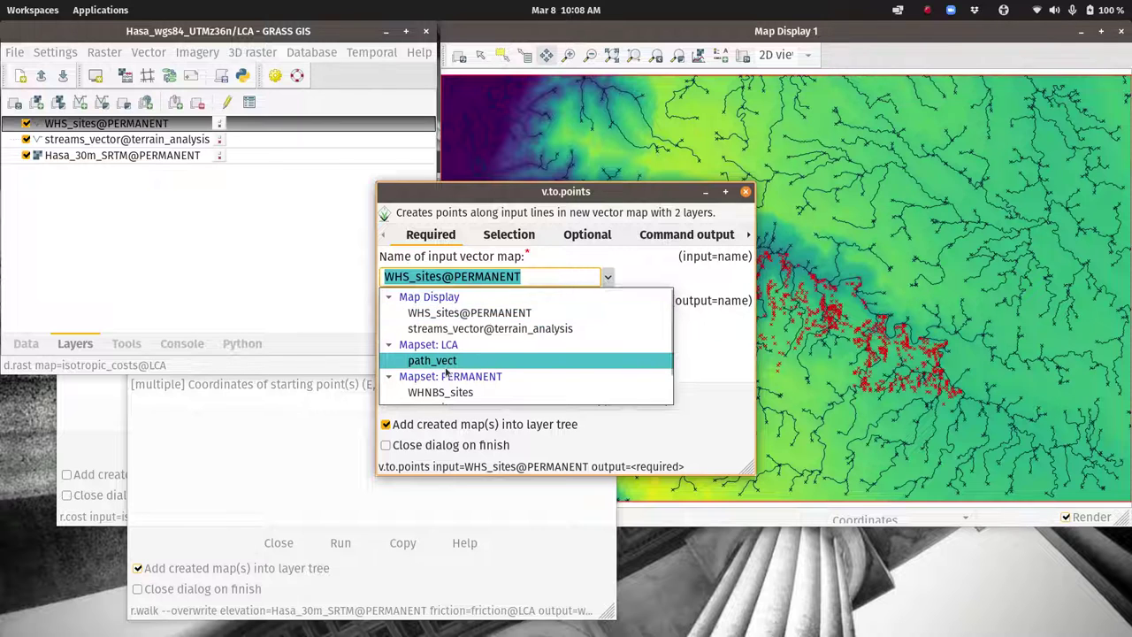
pyautogui.scroll(-1, 449, 373)
pyautogui.click(448, 388)
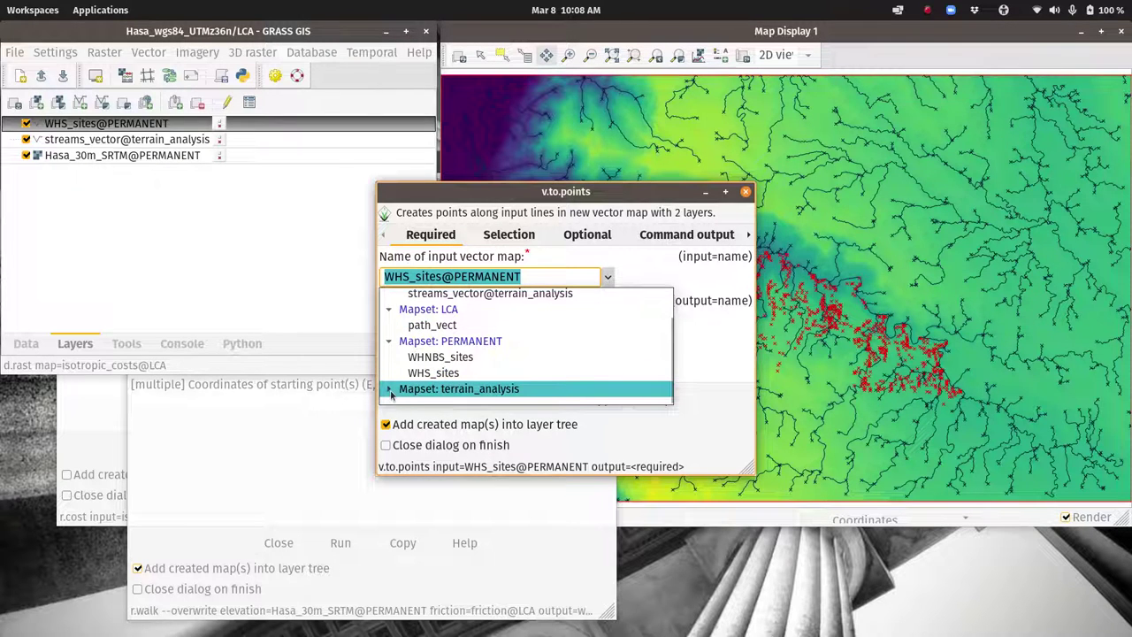
pyautogui.scroll(-1, 453, 364)
pyautogui.click(448, 386)
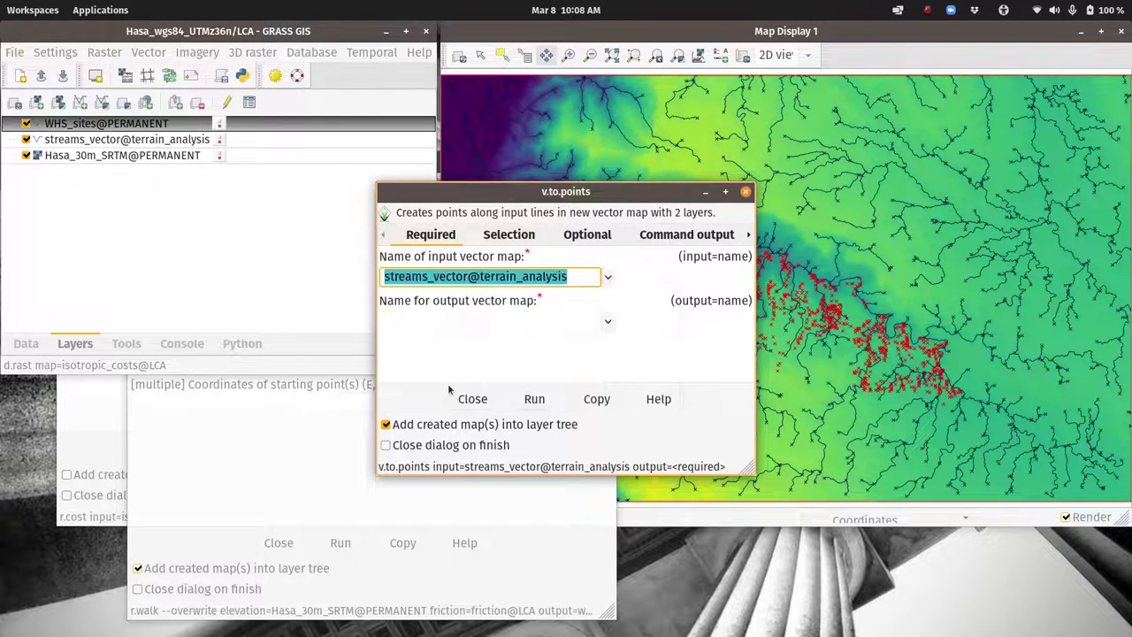
pyautogui.click(582, 320)
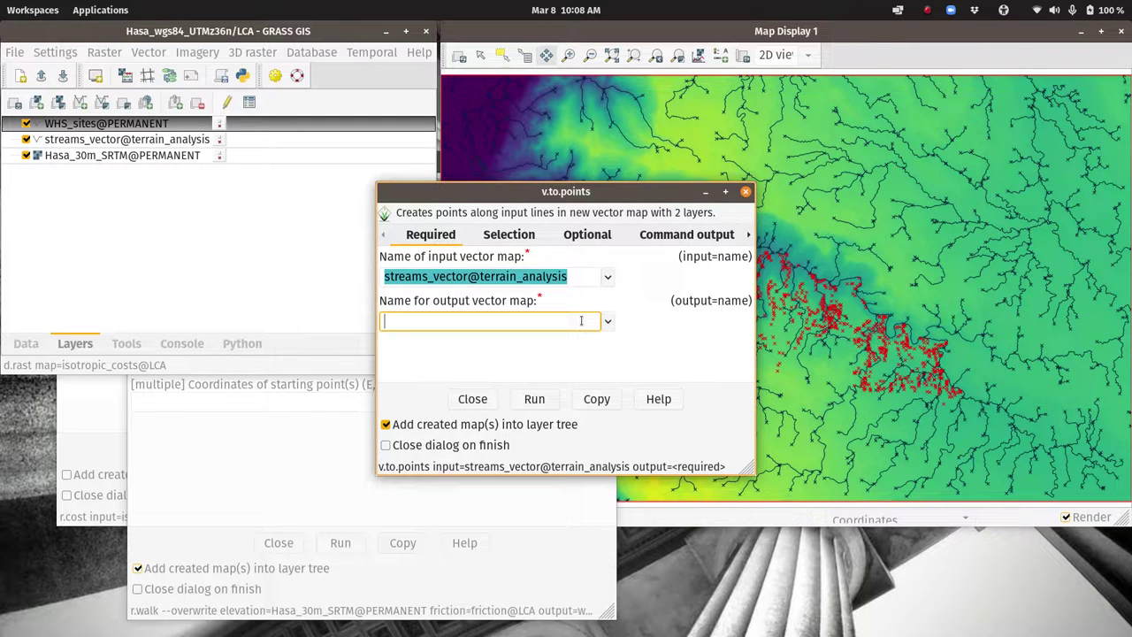
pyautogui.write('streams')
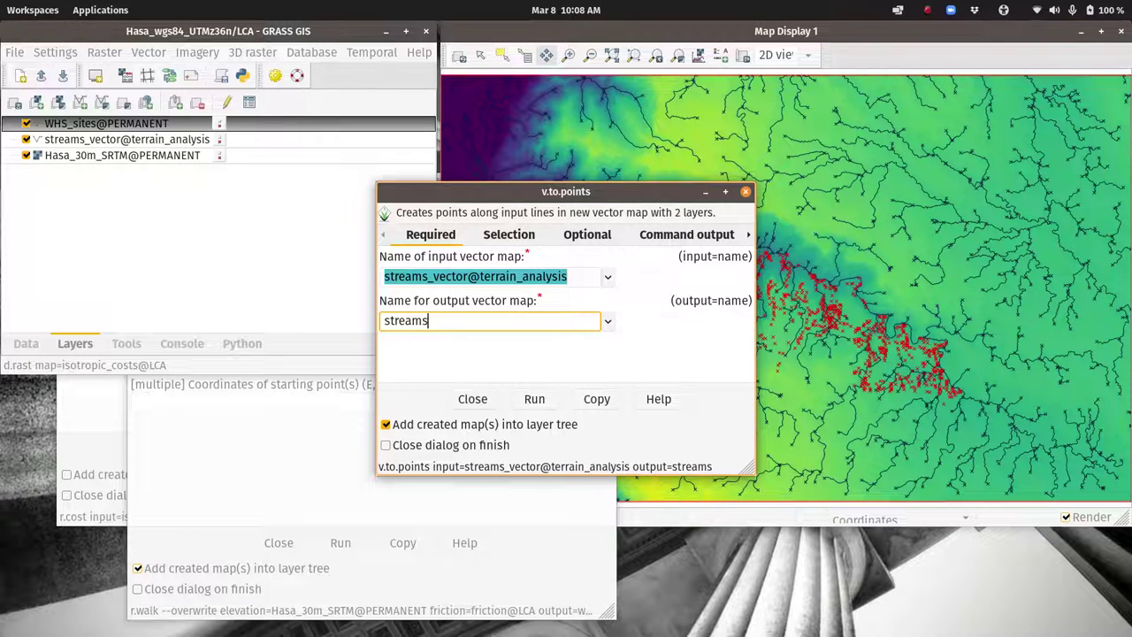
pyautogui.write('_points')
# Restrict input feature types to lines only, excluding point, boundary, centroid and face.
pyautogui.click(546, 236)
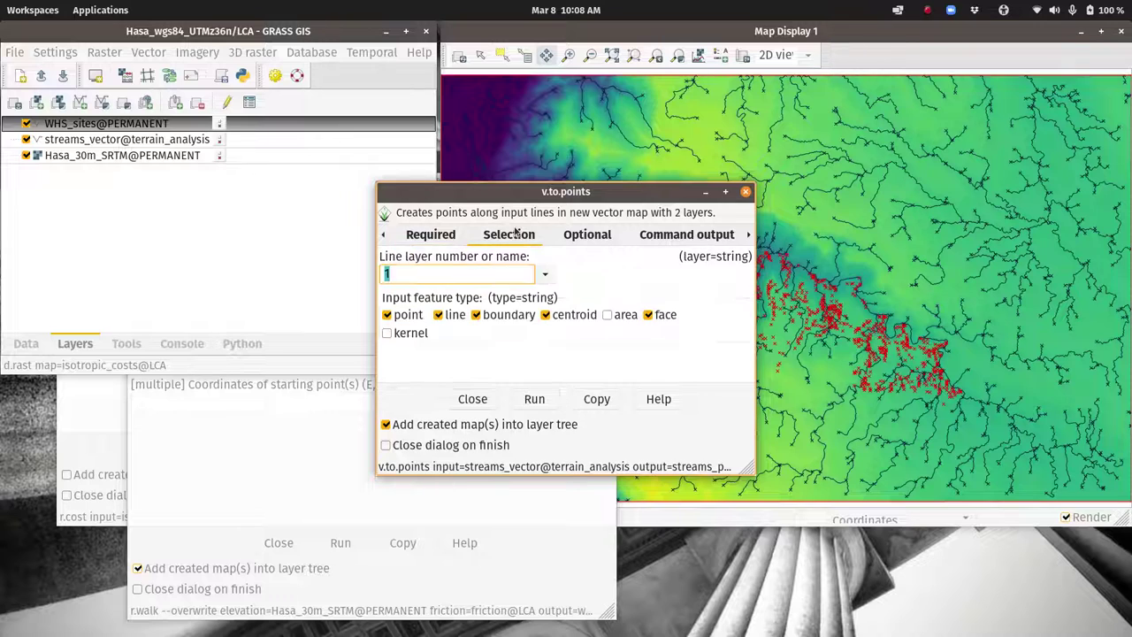
pyautogui.click(388, 315)
pyautogui.click(476, 315)
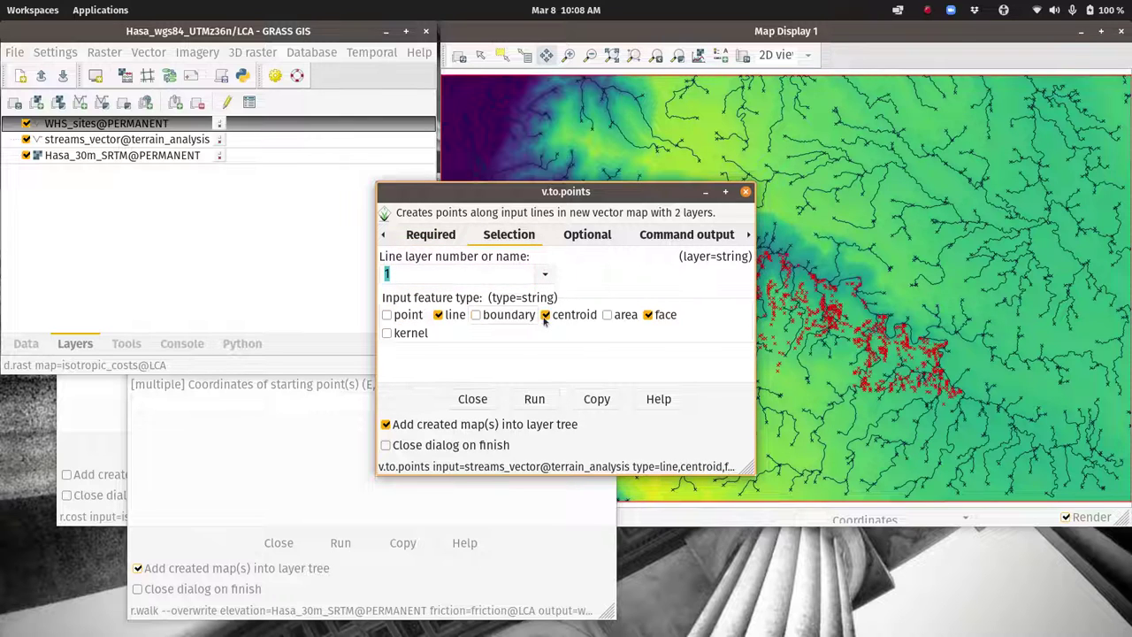
pyautogui.click(546, 318)
pyautogui.click(648, 316)
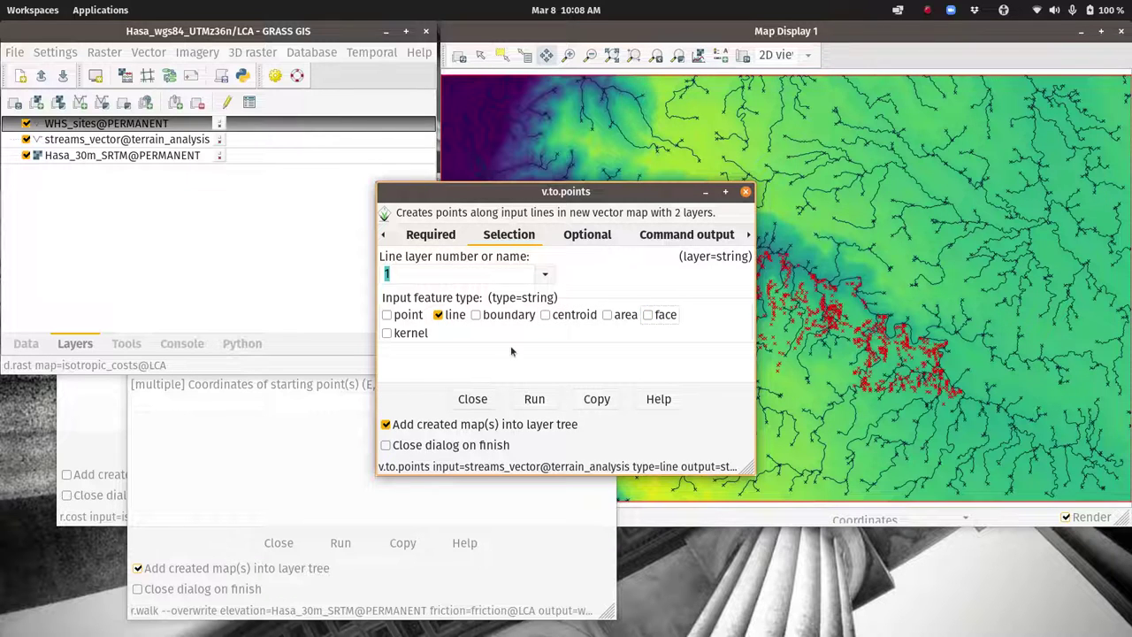
pyautogui.click(586, 234)
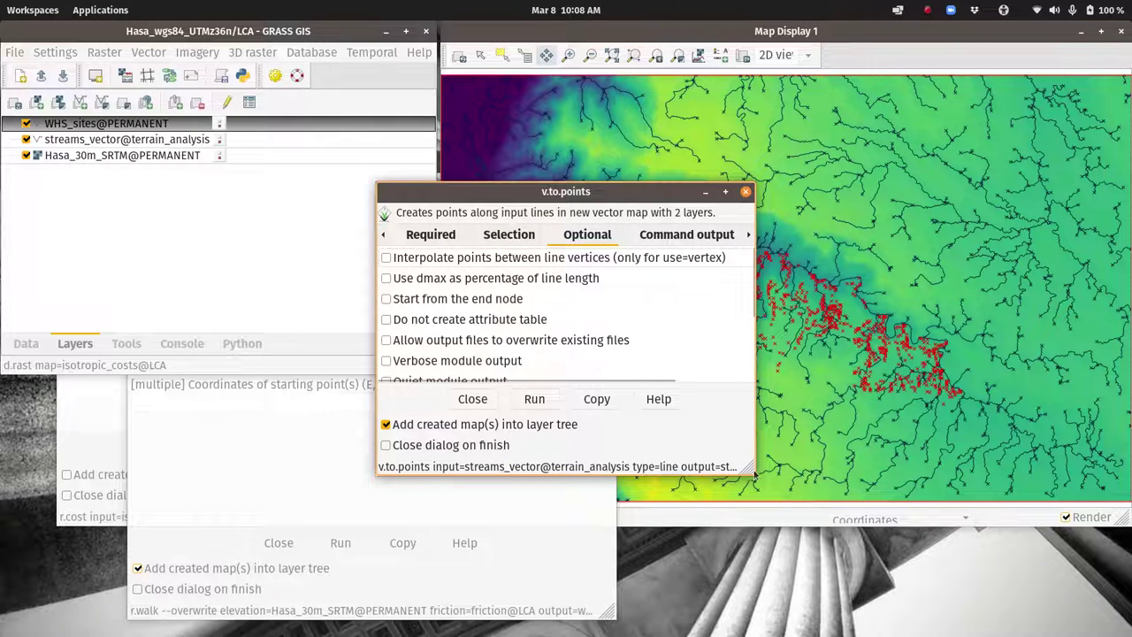
# Run v.to.points with a maximum distance of 30 to create streams_points along the streams.
pyautogui.moveTo(754, 475); pyautogui.dragTo(959, 617)
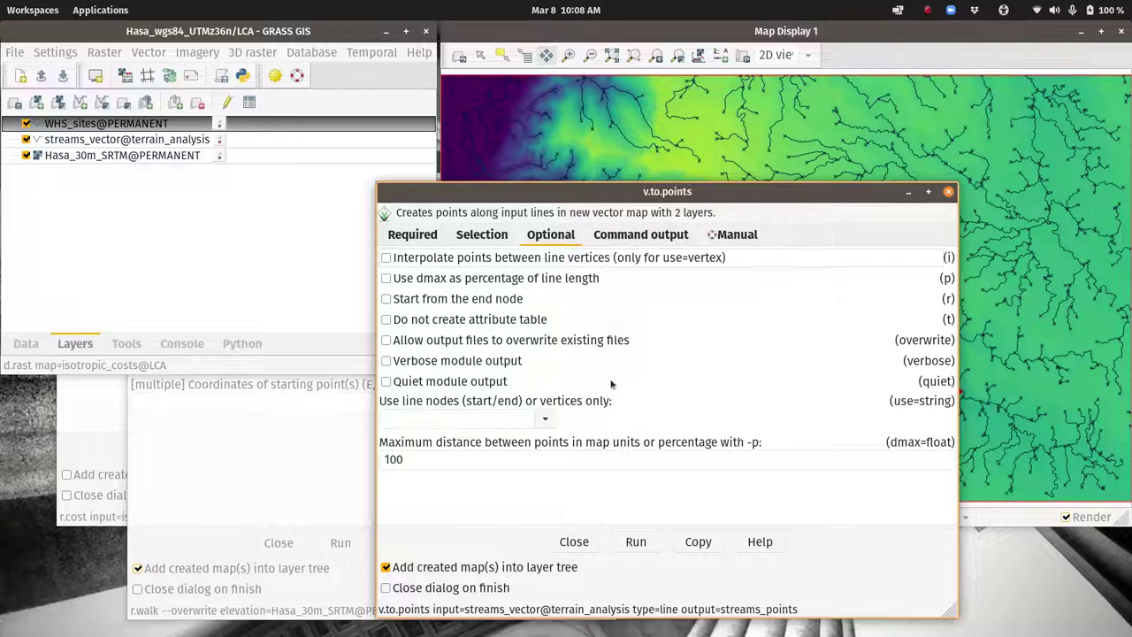
pyautogui.click(485, 459)
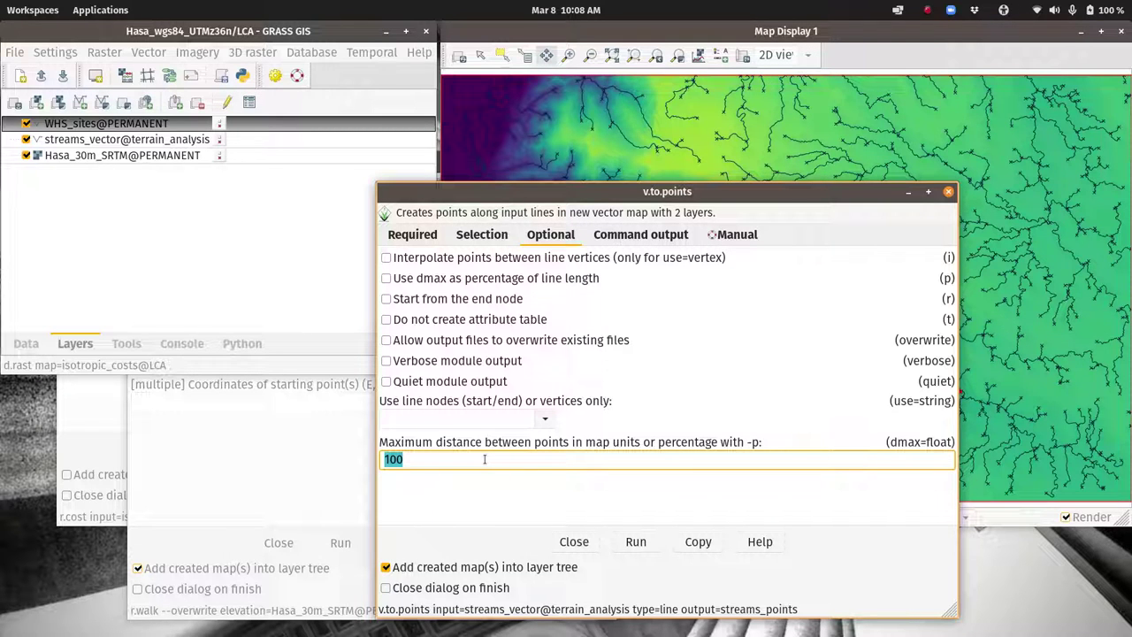
pyautogui.write('30')
pyautogui.click(636, 542)
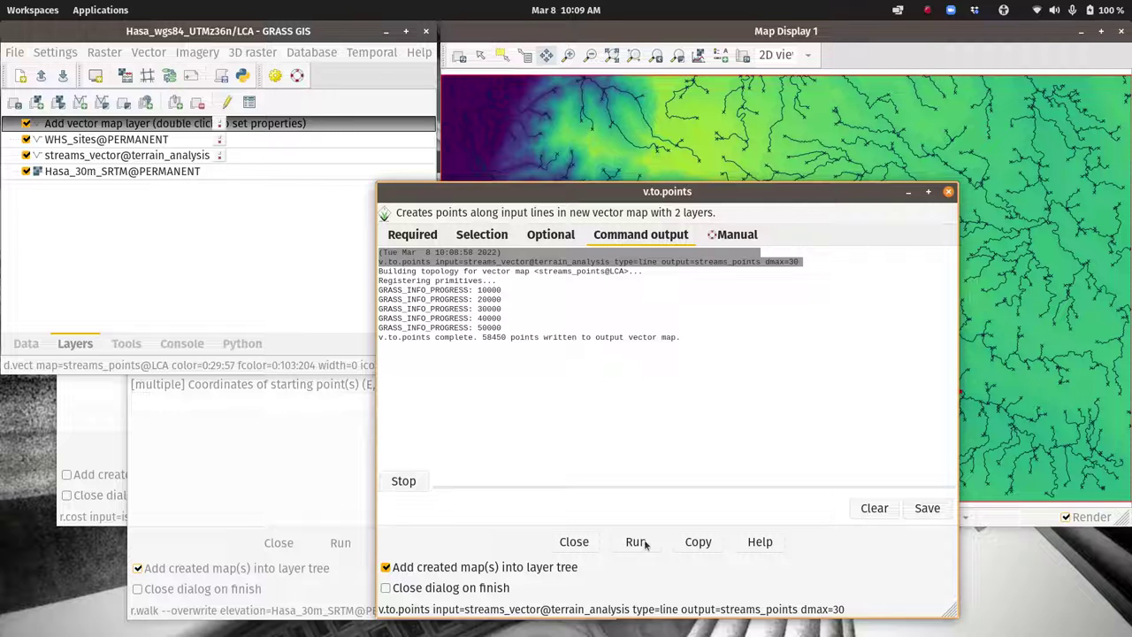
pyautogui.click(574, 542)
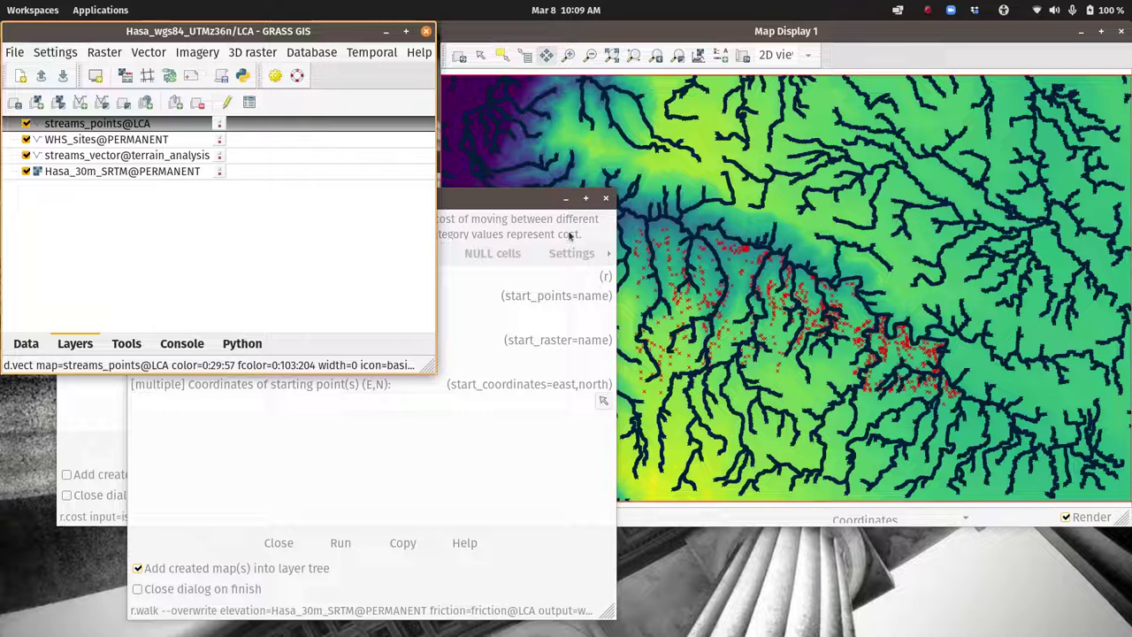
# Switch off the streams_points@LCA layer in the layer list.
pyautogui.click(27, 124)
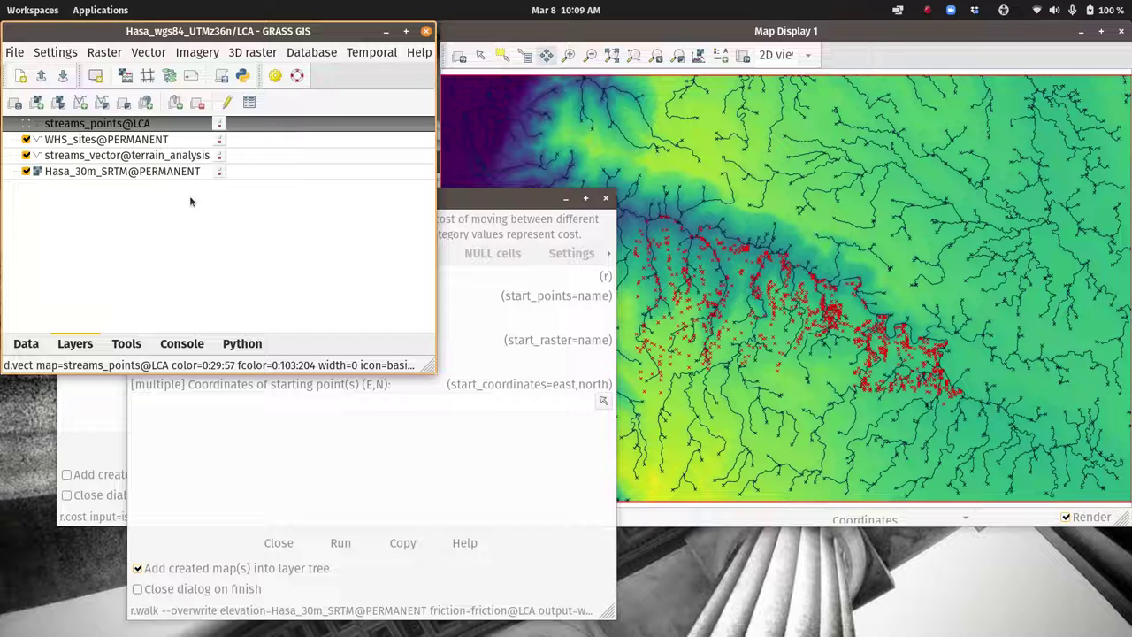
pyautogui.click(14, 52)
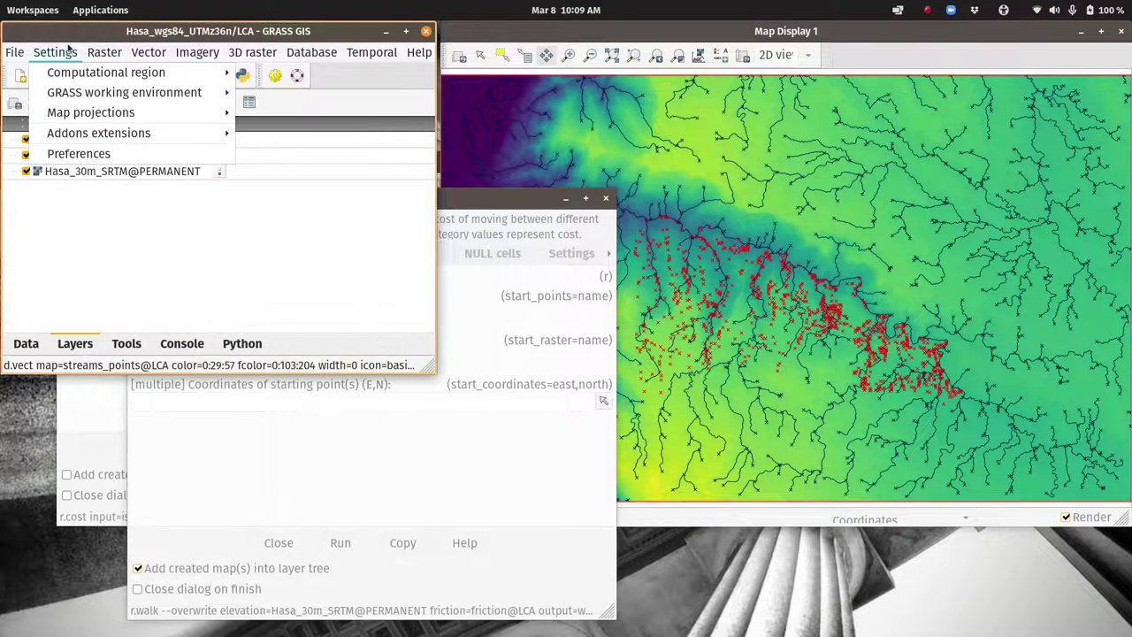
pyautogui.click(55, 52)
# Add streams_raster@terrain_analysis as a new raster map layer.
pyautogui.click(59, 104)
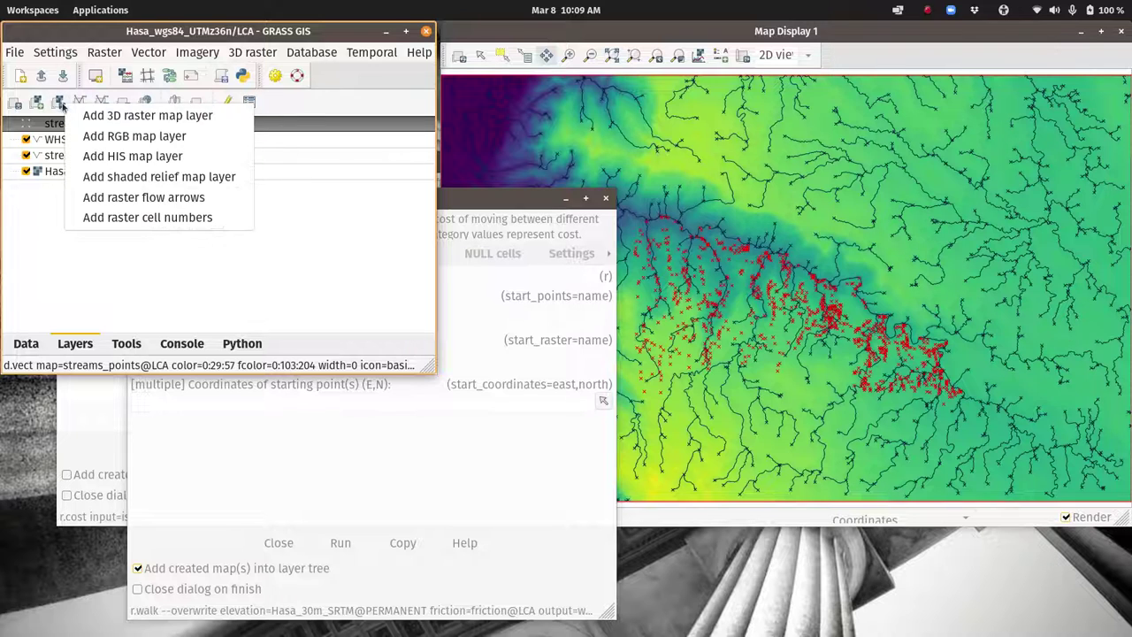
pyautogui.click(37, 105)
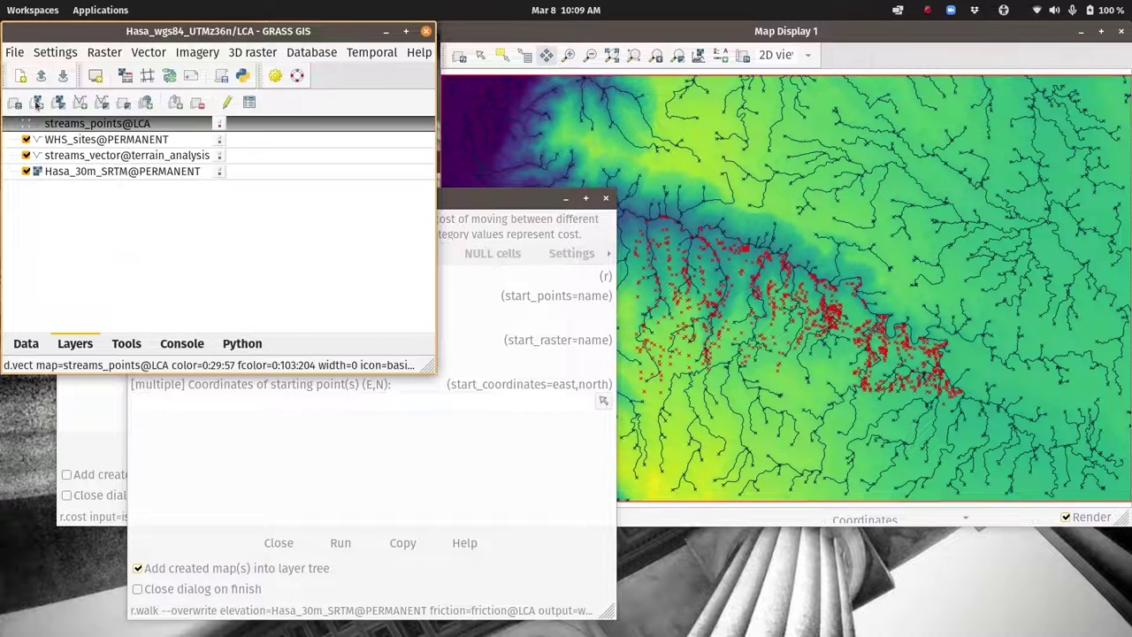
pyautogui.click(37, 103)
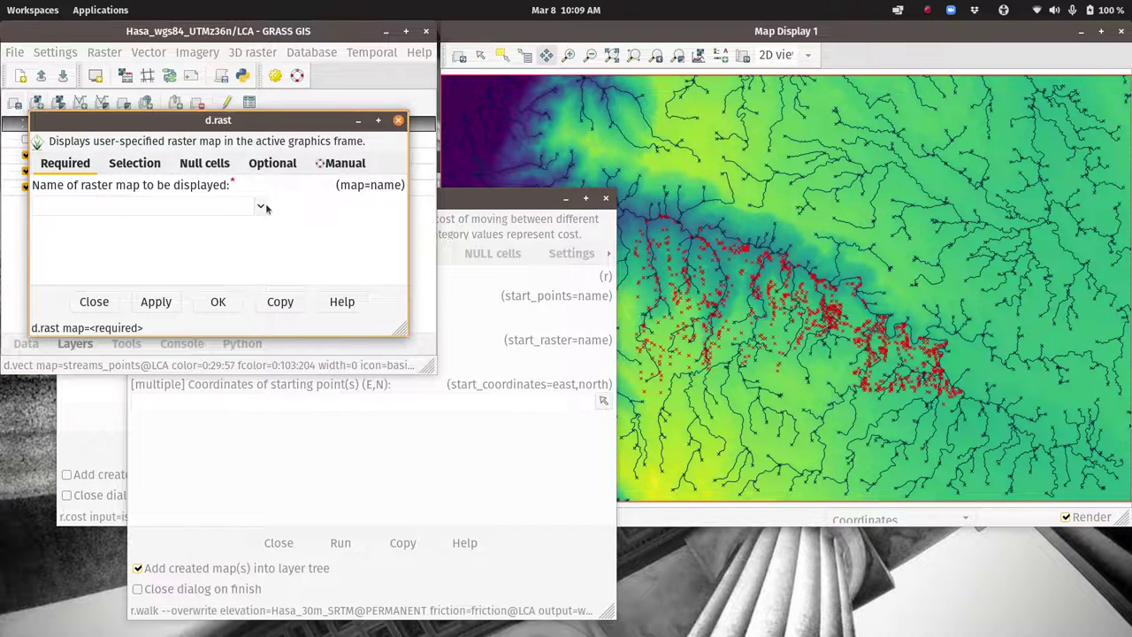
pyautogui.click(260, 205)
pyautogui.scroll(-3, 99, 279)
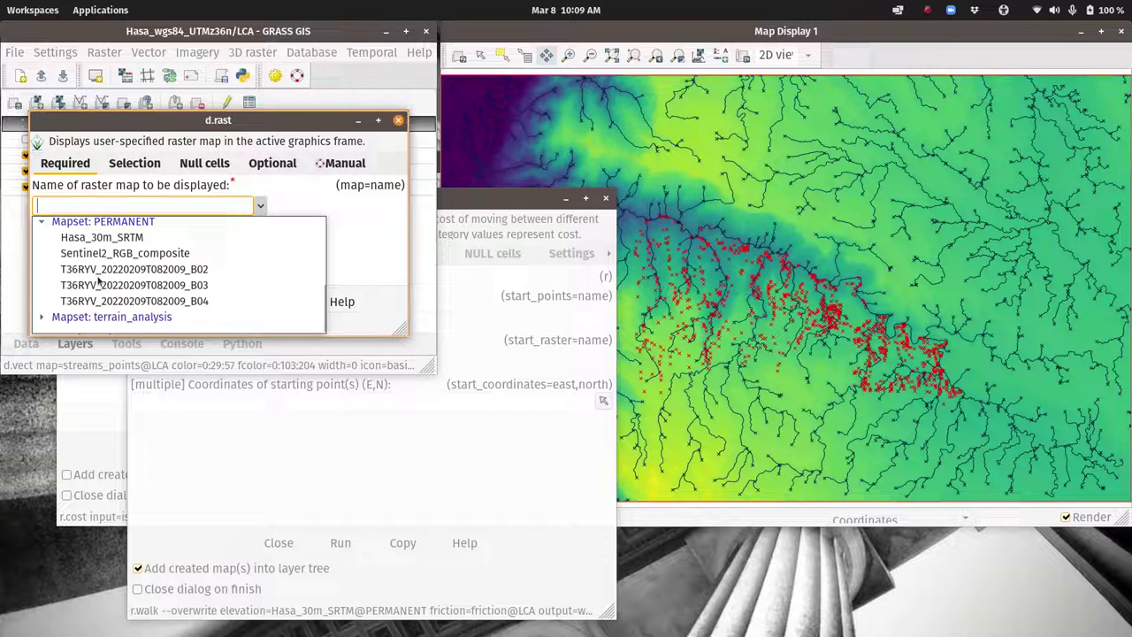
pyautogui.click(42, 317)
pyautogui.scroll(-3, 130, 278)
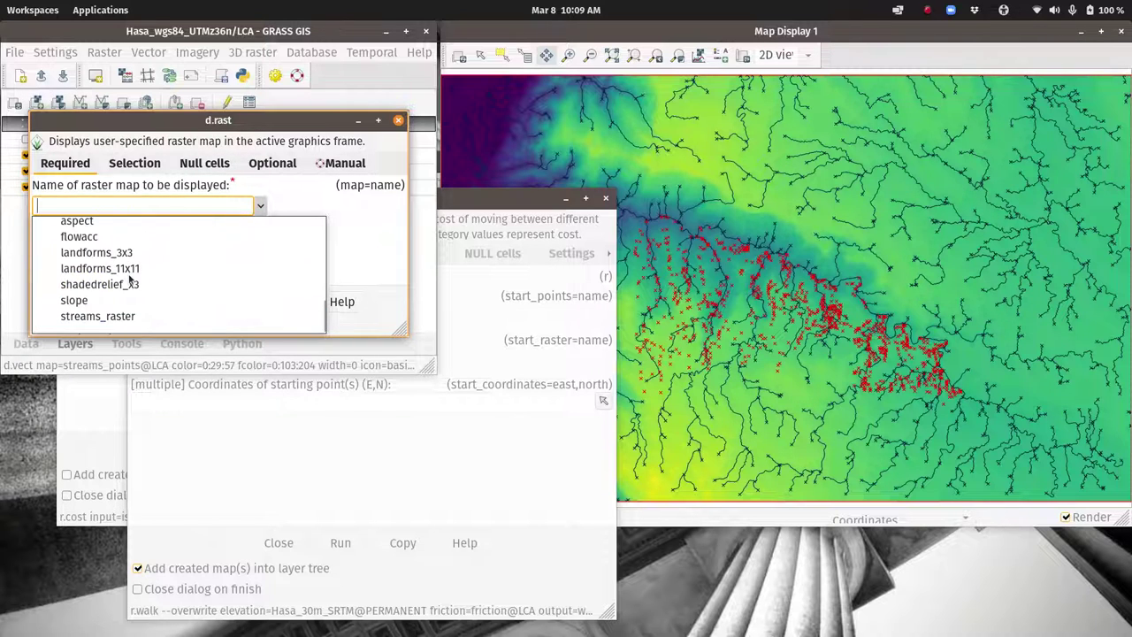
pyautogui.click(97, 316)
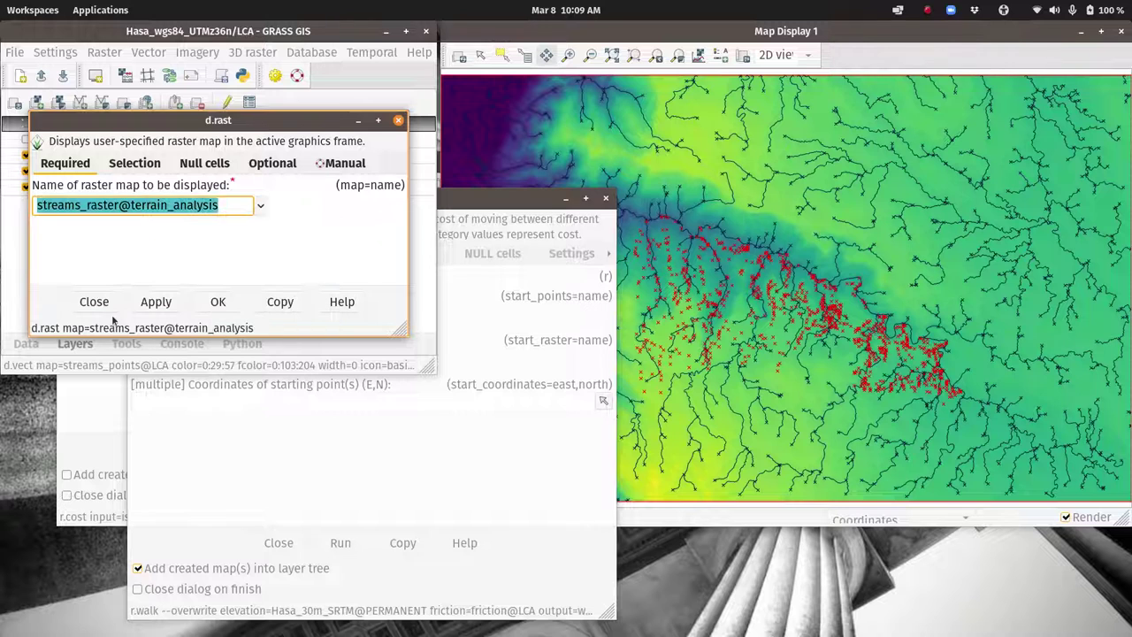
pyautogui.click(218, 301)
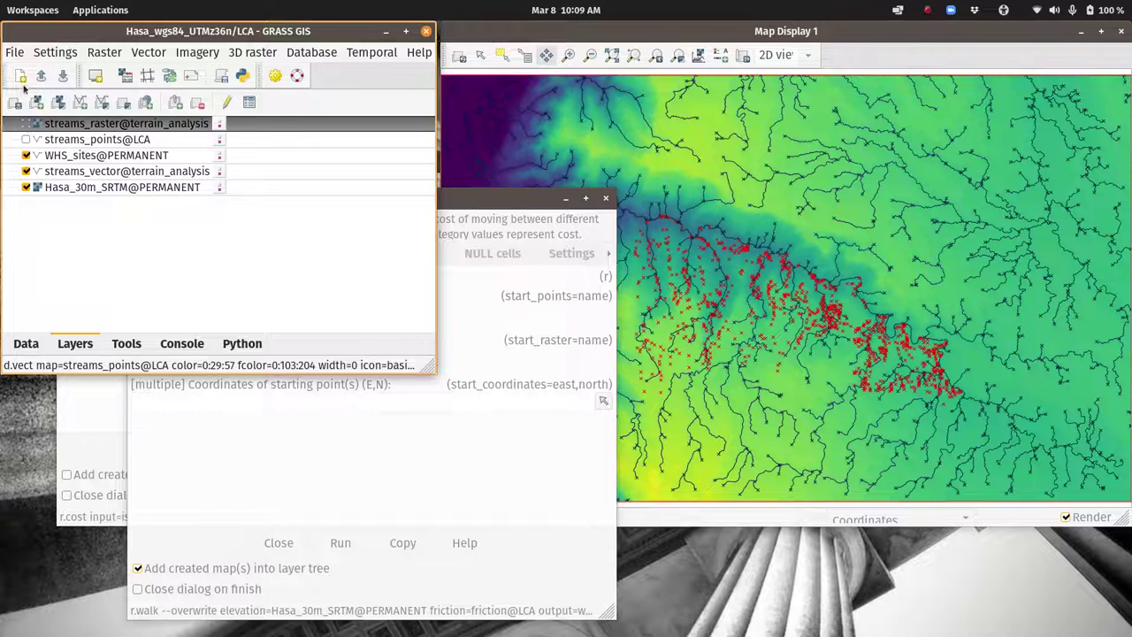
pyautogui.click(14, 52)
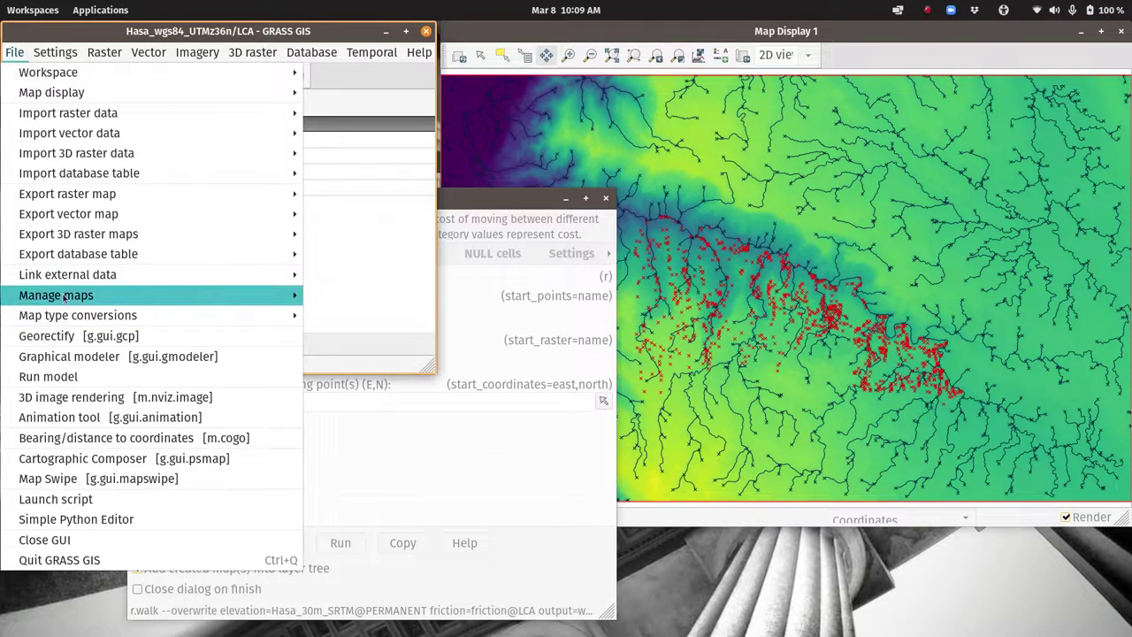
pyautogui.moveTo(93, 320)
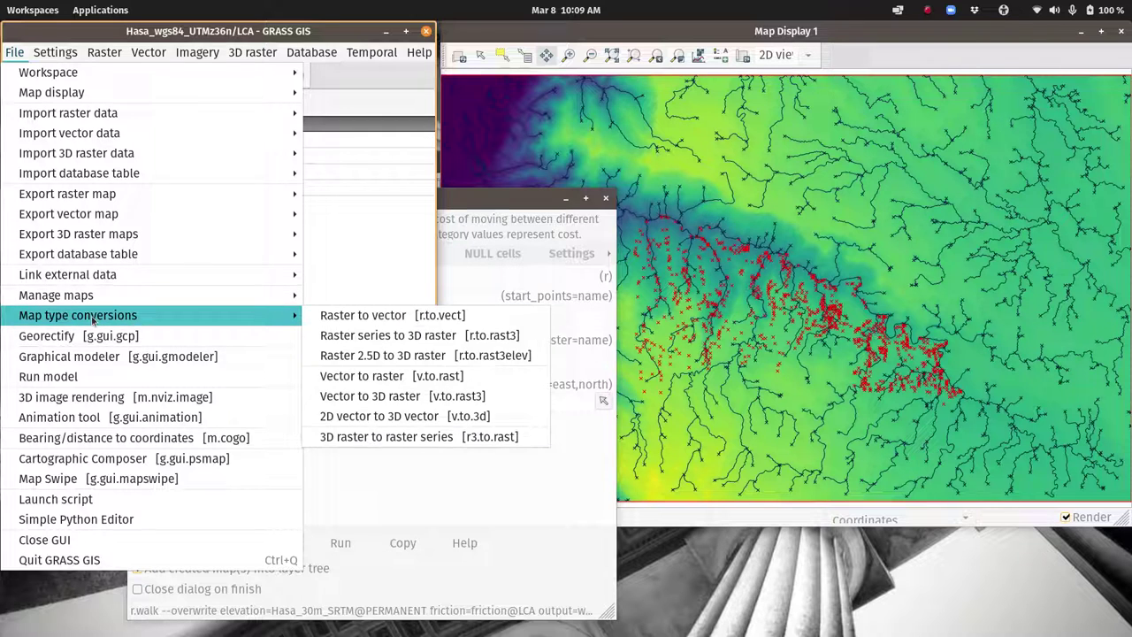
pyautogui.click(425, 378)
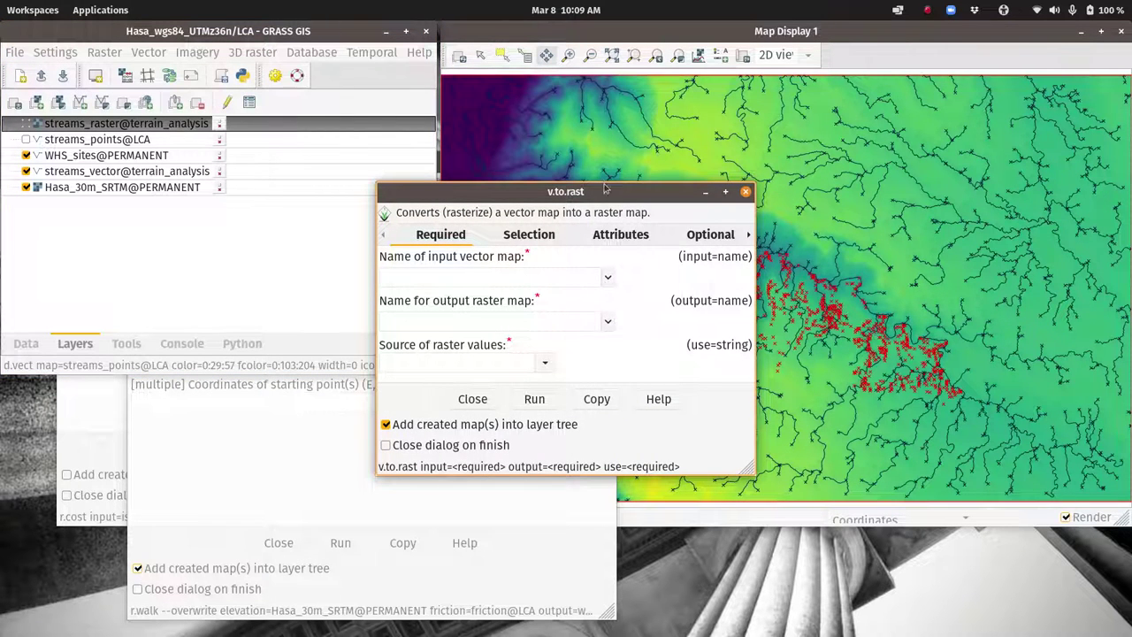
pyautogui.moveTo(605, 193); pyautogui.dragTo(415, 174)
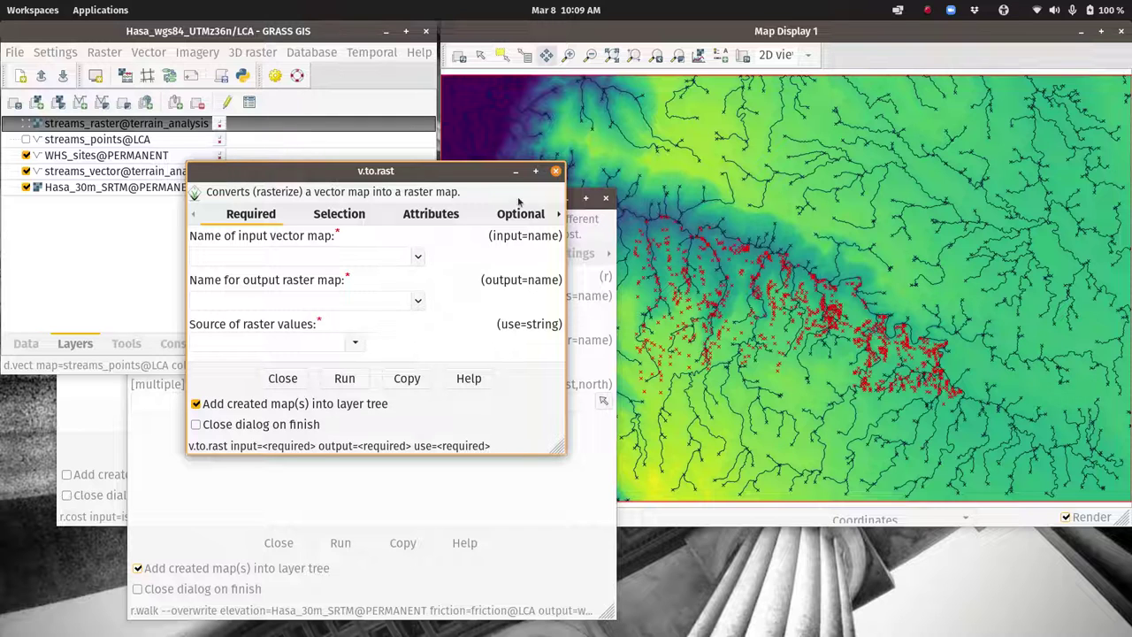
pyautogui.click(555, 171)
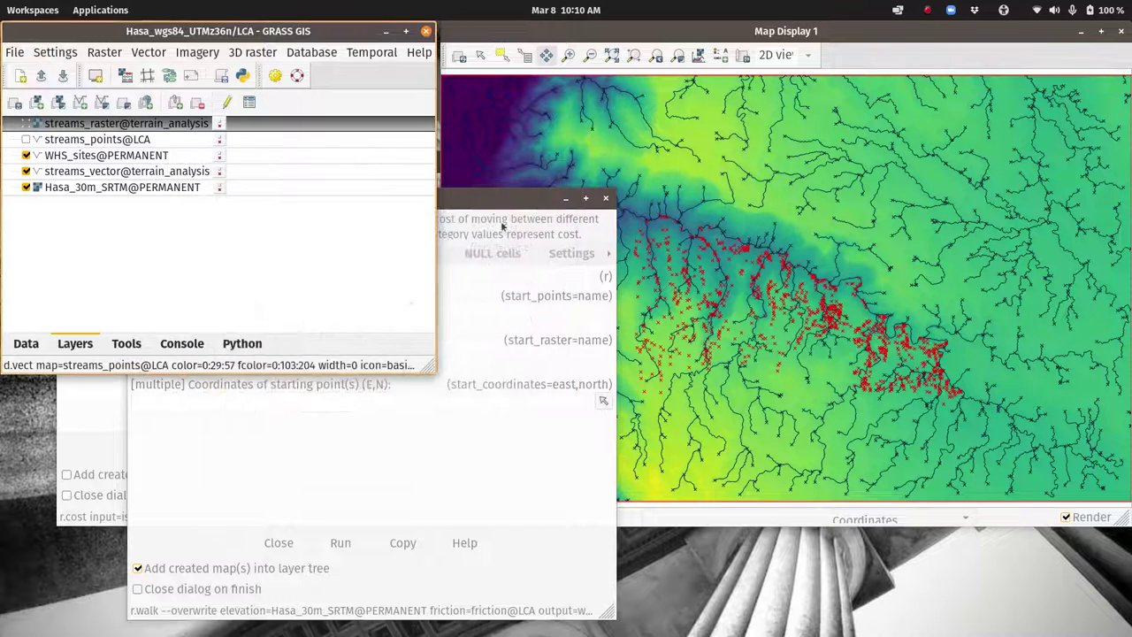
# Run r.walk with streams_raster@terrain_analysis as the starting raster points.
pyautogui.click(306, 427)
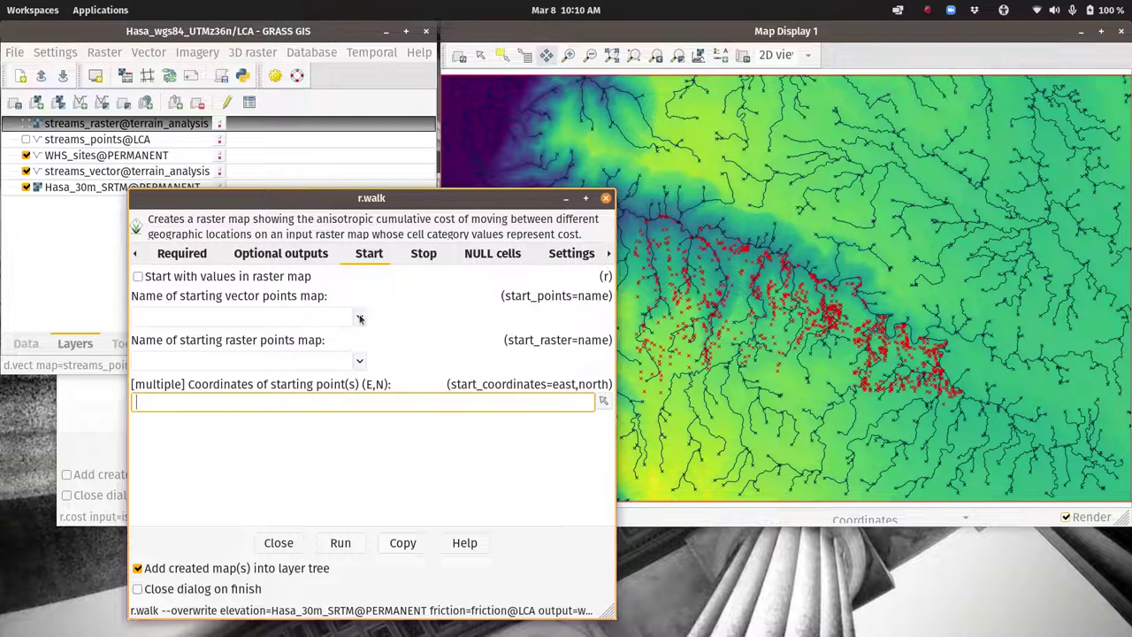
pyautogui.click(359, 361)
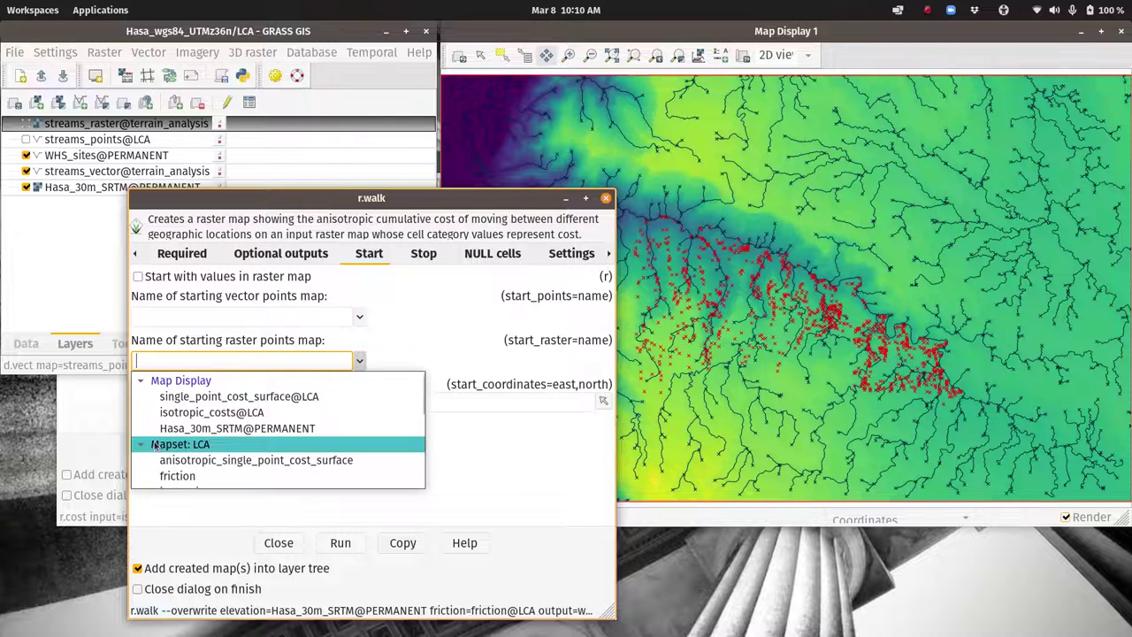
pyautogui.scroll(-5, 155, 447)
pyautogui.click(138, 471)
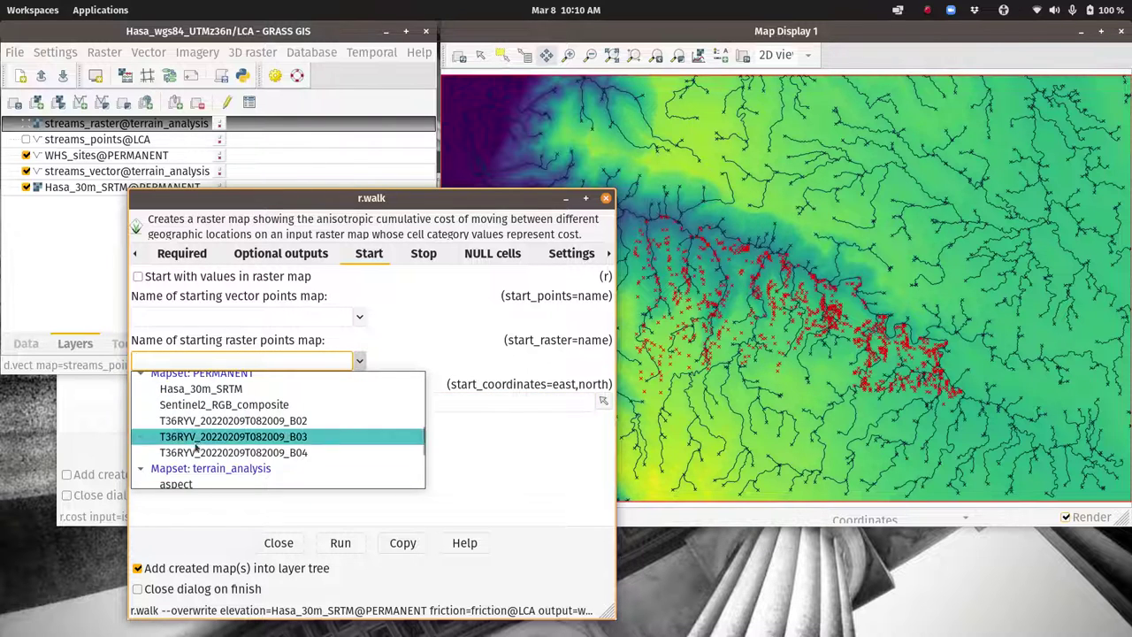
pyautogui.scroll(-3, 177, 460)
pyautogui.click(189, 474)
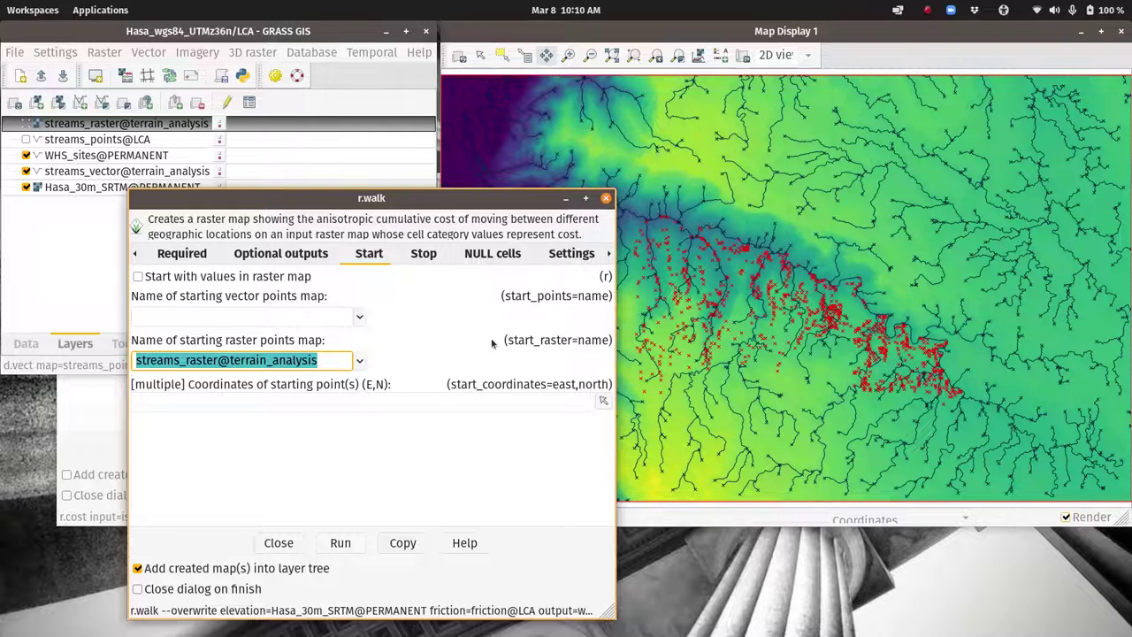
pyautogui.click(340, 543)
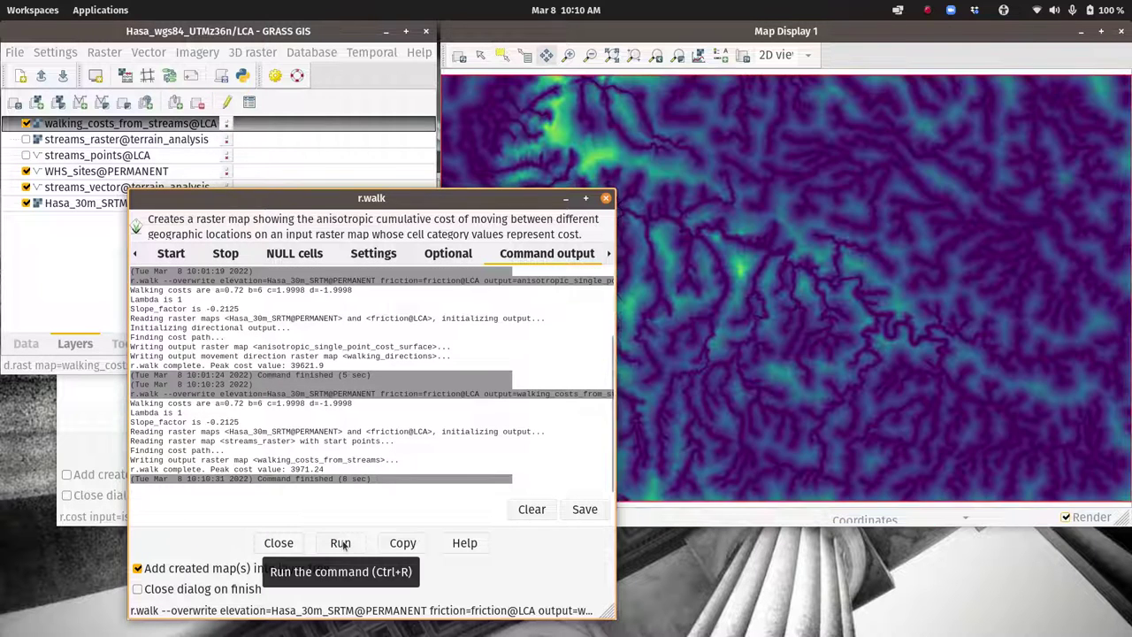
# Set streams_vector to display line features only, without points.
pyautogui.click(605, 200)
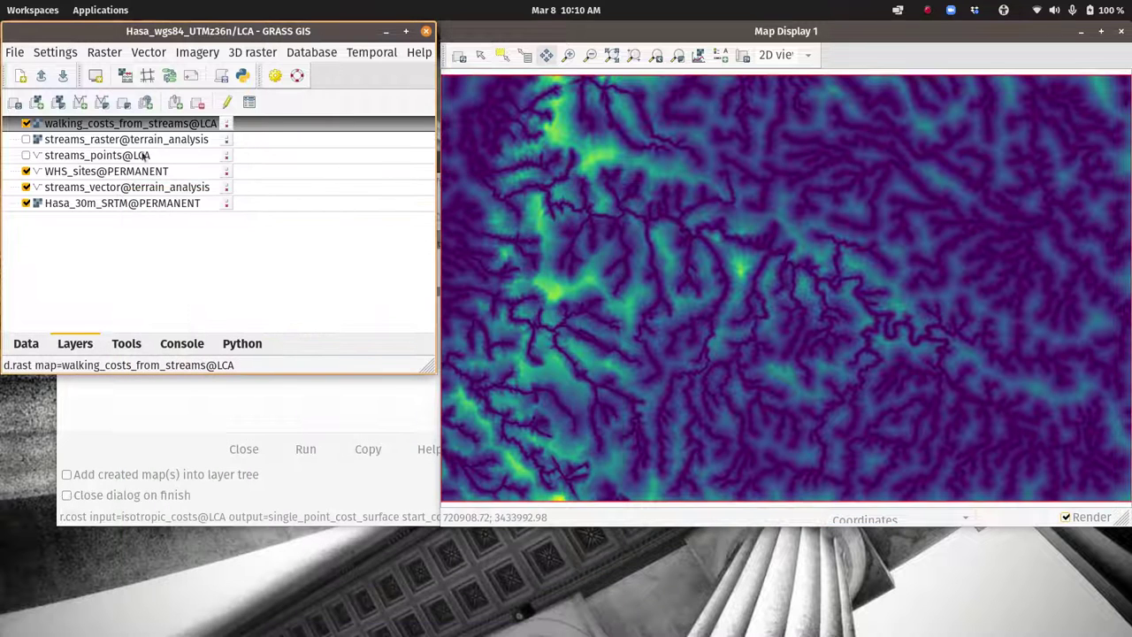
pyautogui.click(88, 177)
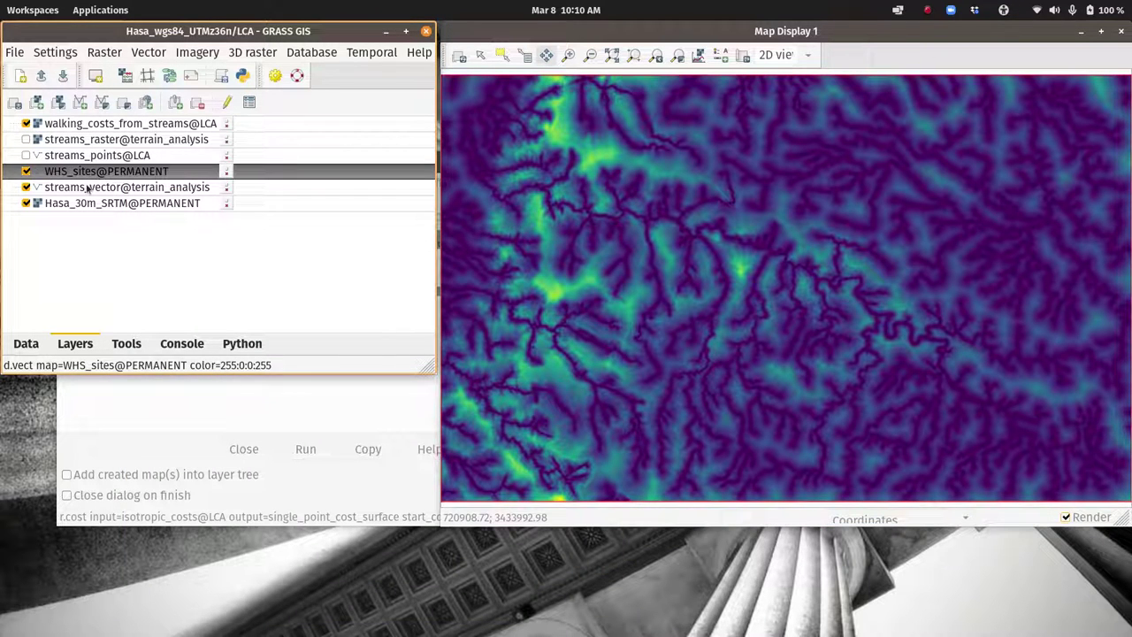
pyautogui.doubleClick(88, 188)
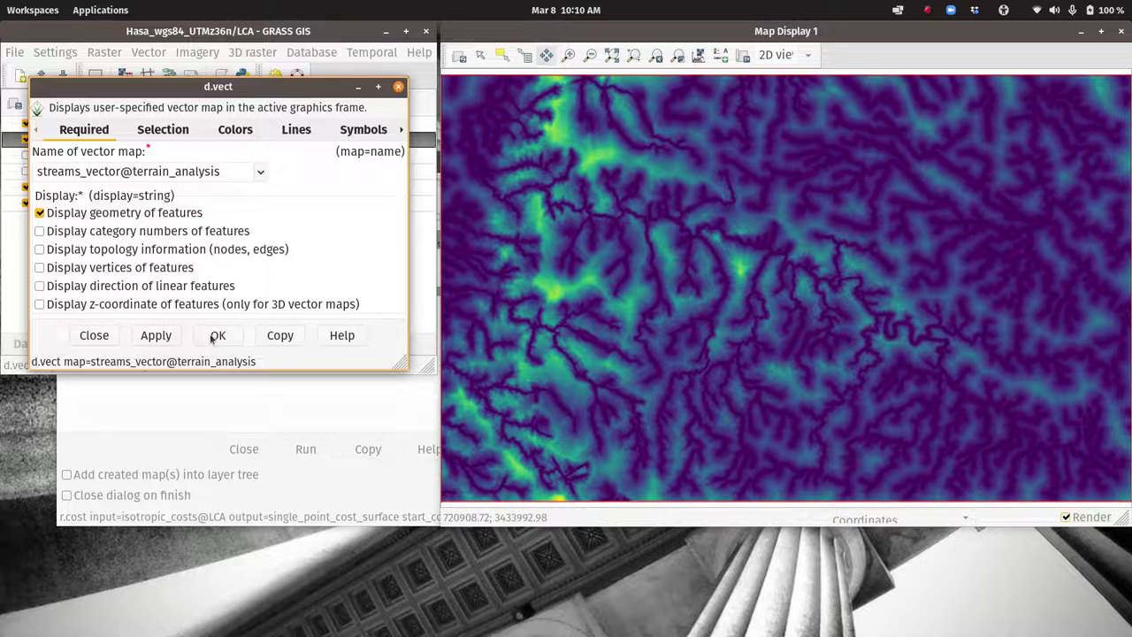
pyautogui.click(172, 132)
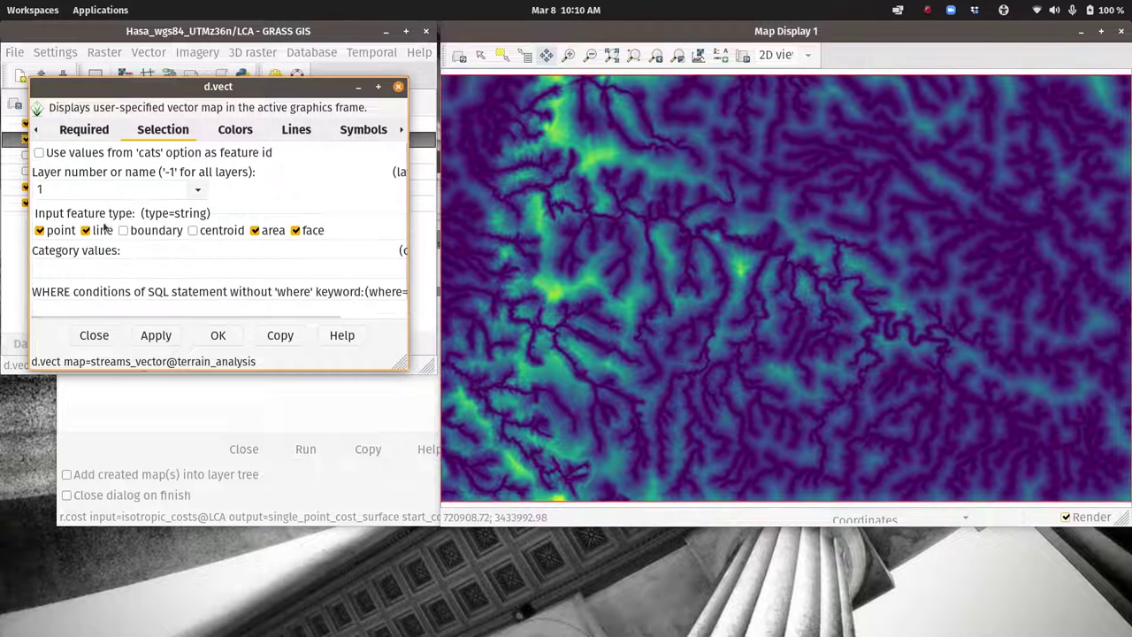
pyautogui.click(51, 232)
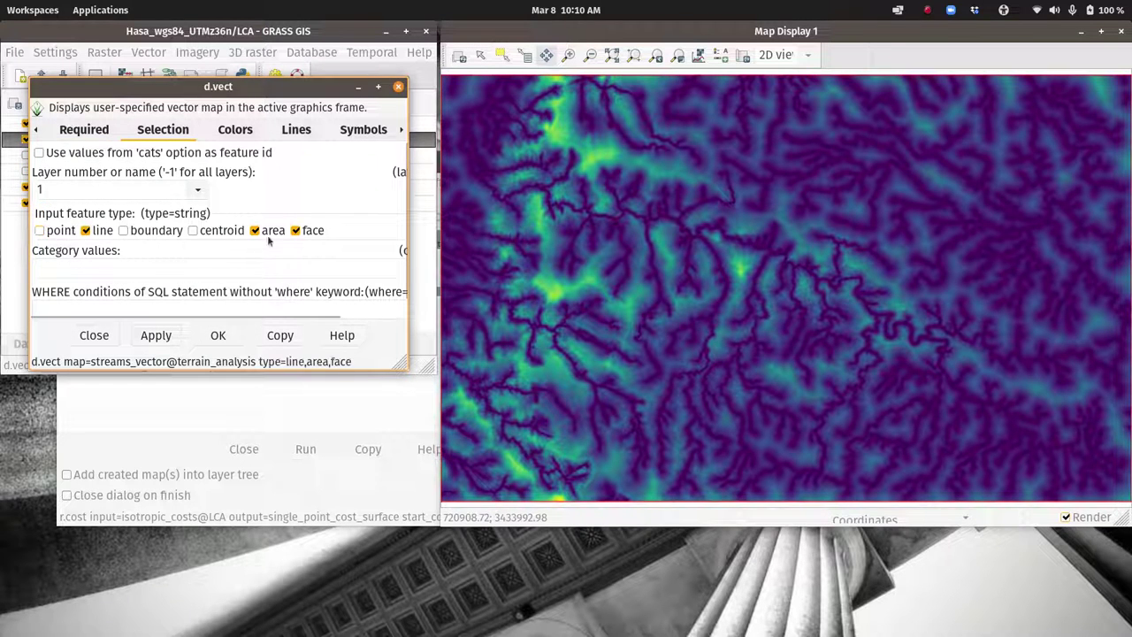
pyautogui.click(213, 336)
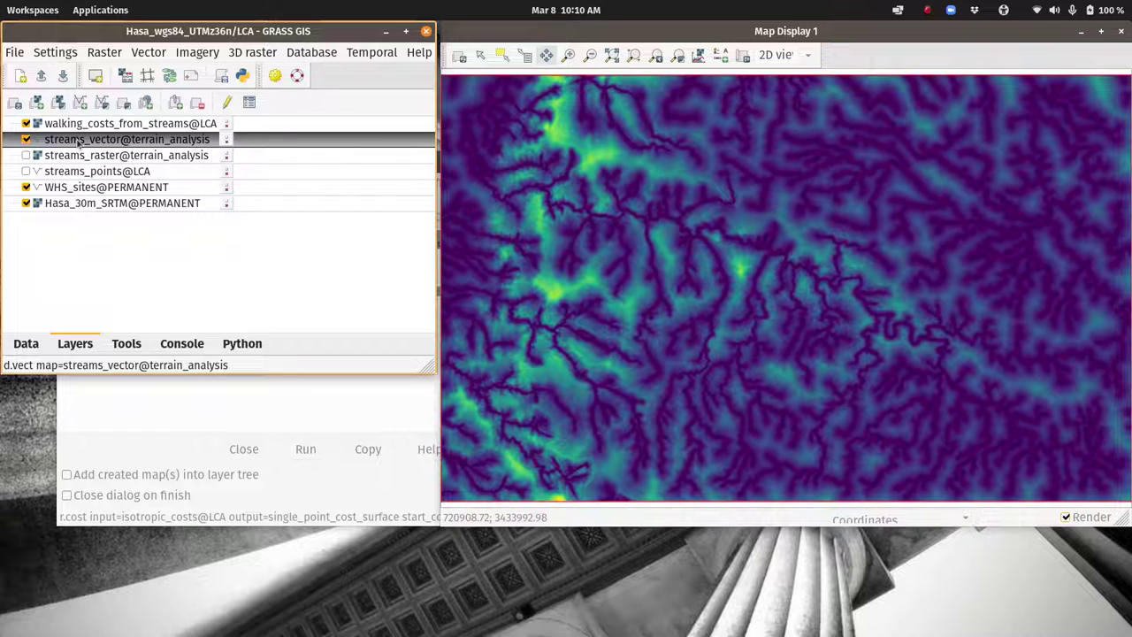
# Move streams_vector to the top of the layers and draw it in red.
pyautogui.moveTo(78, 142); pyautogui.dragTo(81, 124)
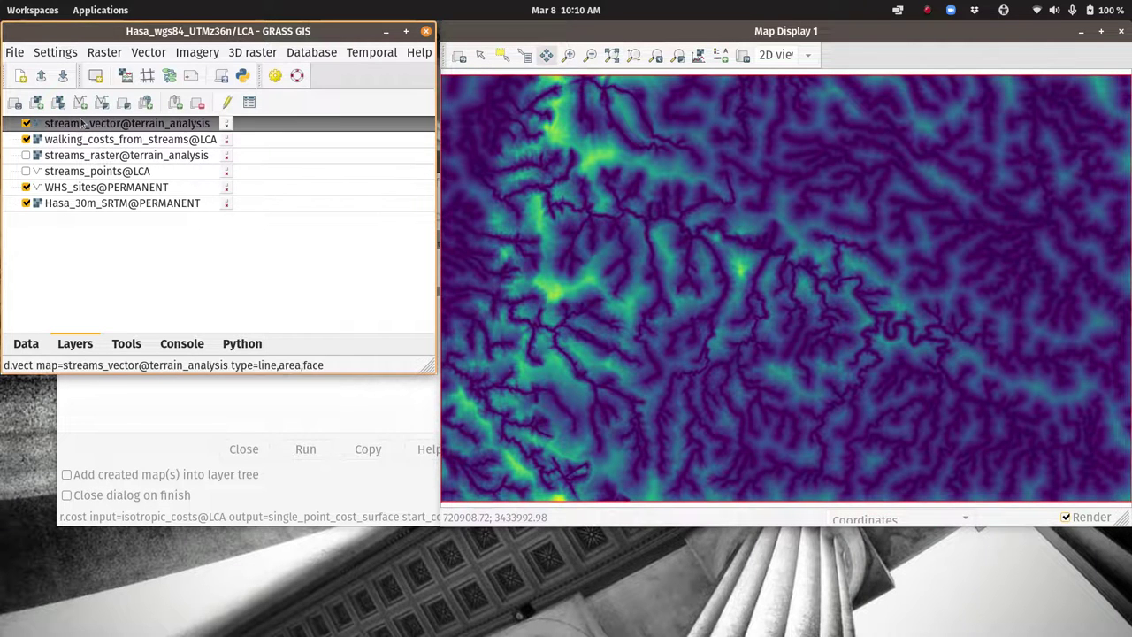
pyautogui.doubleClick(80, 124)
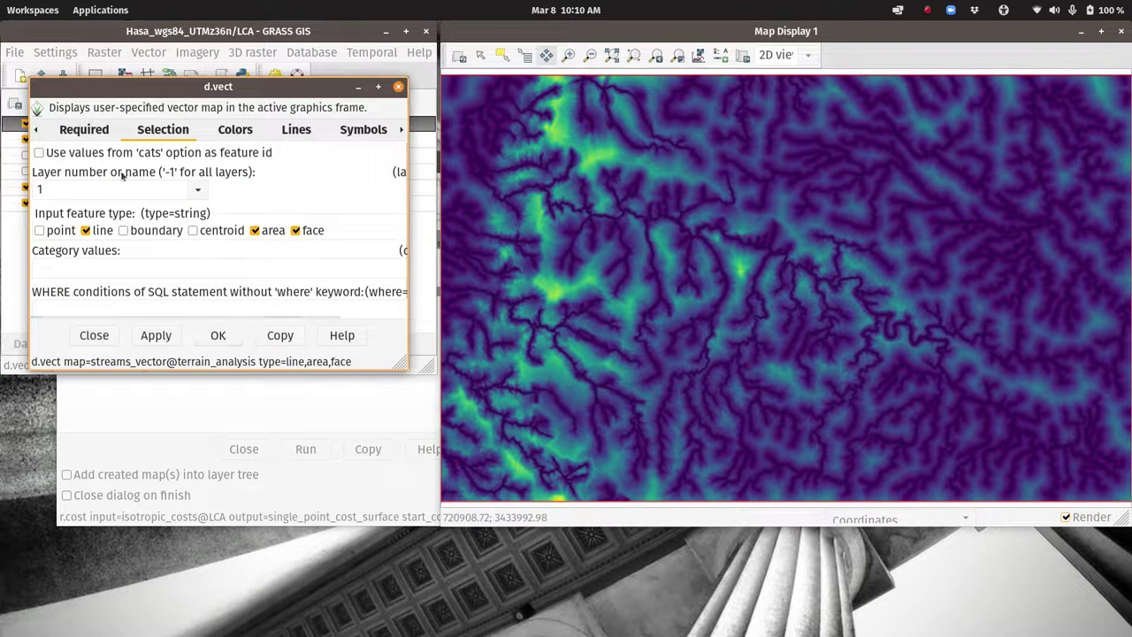
pyautogui.click(238, 132)
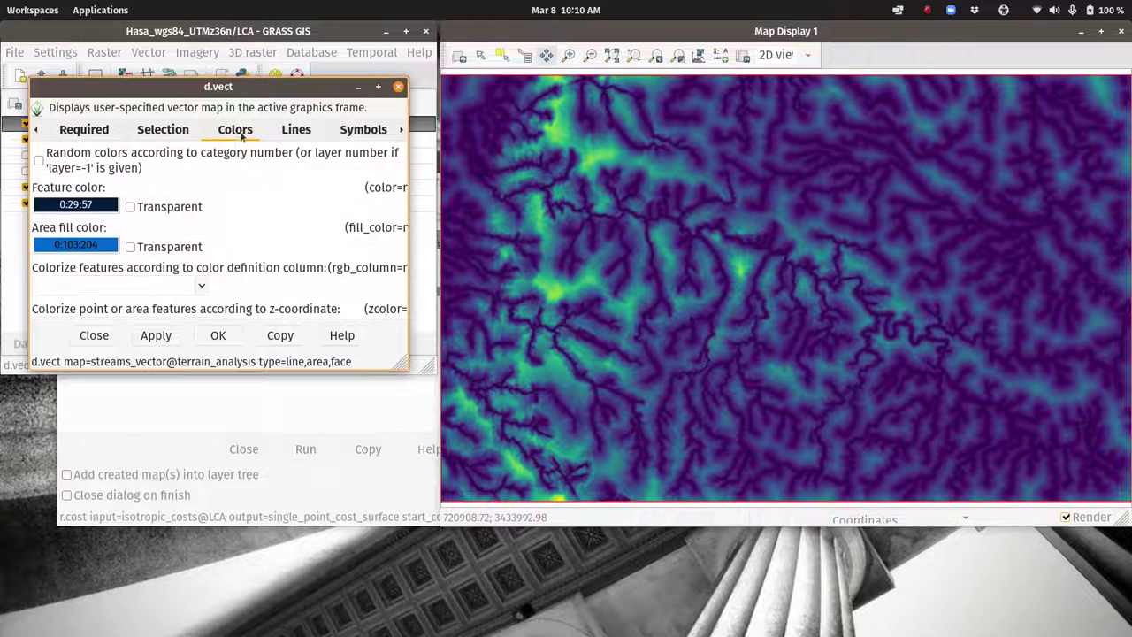
pyautogui.click(117, 210)
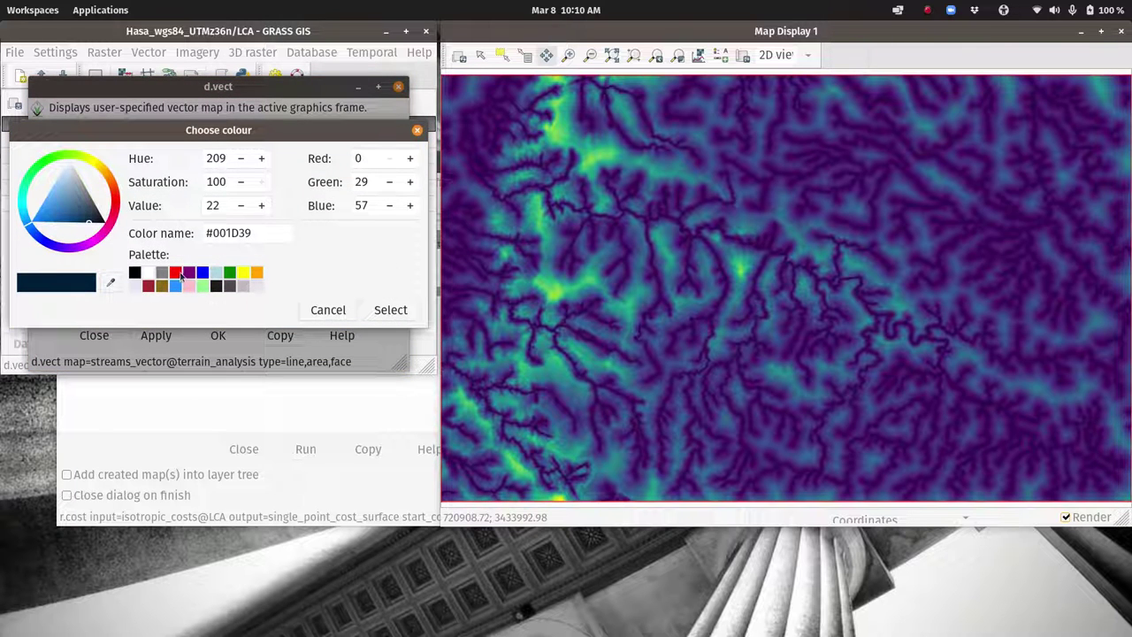
pyautogui.click(176, 273)
pyautogui.click(390, 310)
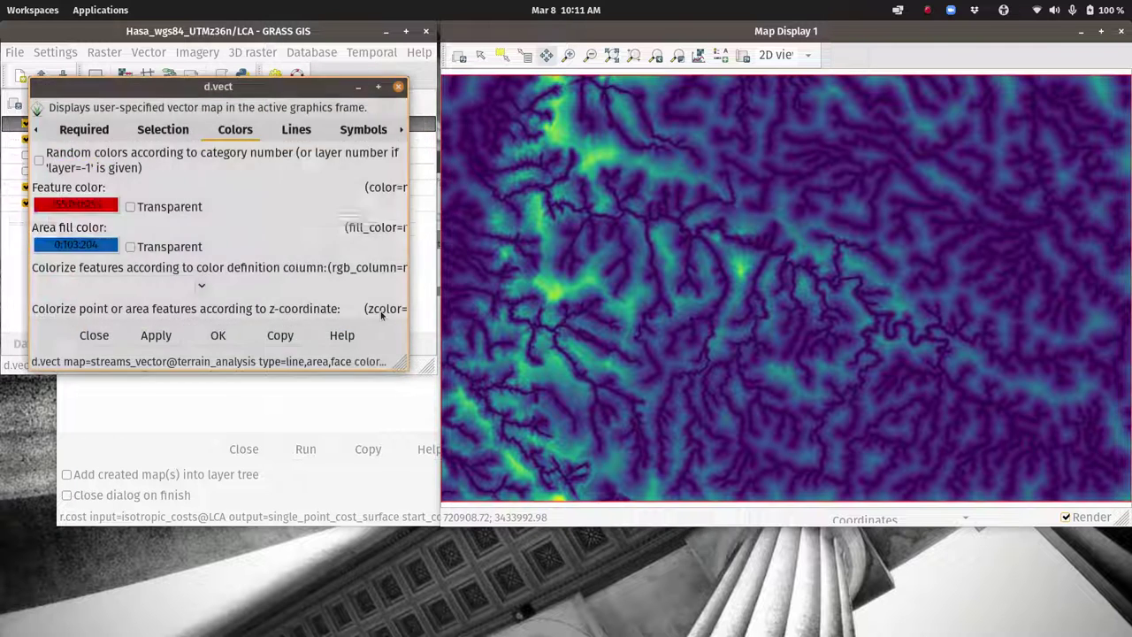
pyautogui.click(223, 341)
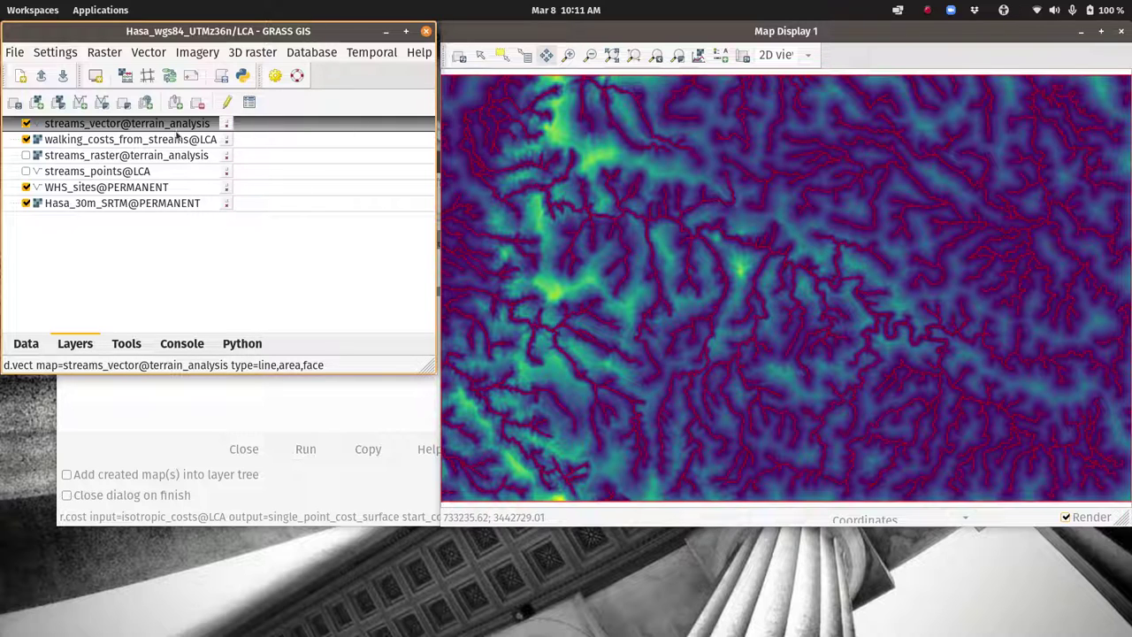
# Start a raster legend for the walking_costs_from_streams layer.
pyautogui.click(122, 141)
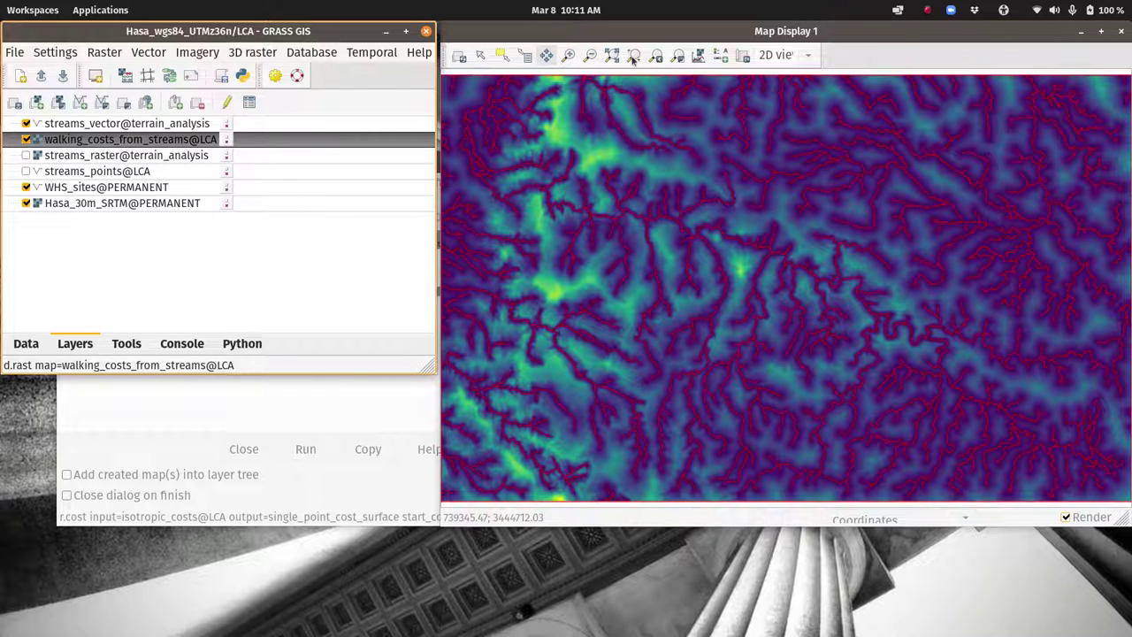
pyautogui.click(723, 55)
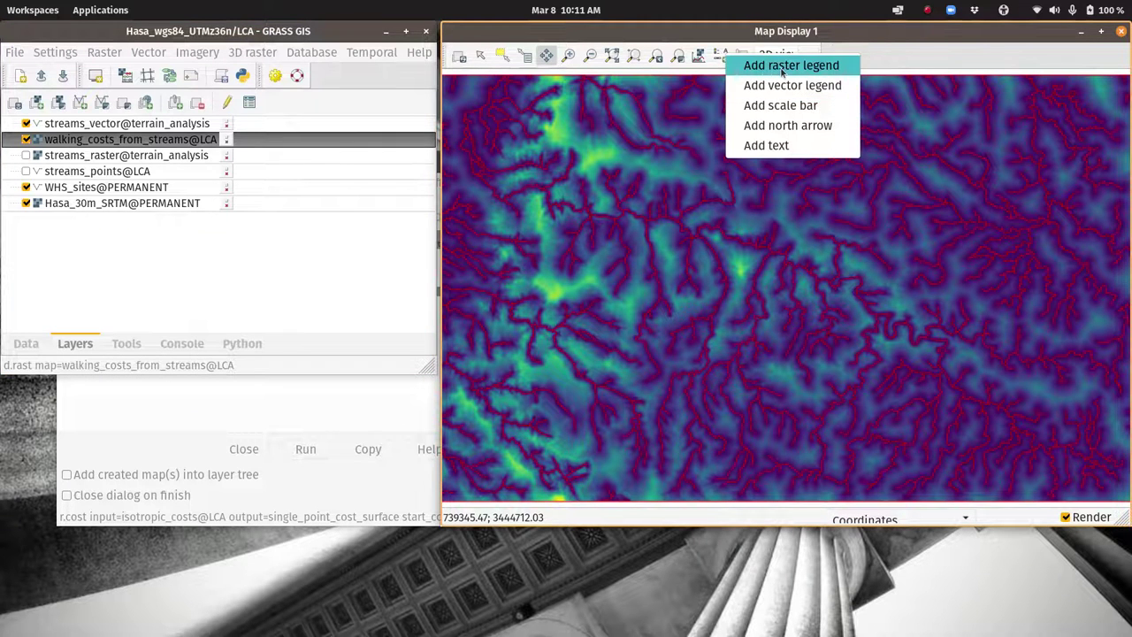
pyautogui.click(782, 66)
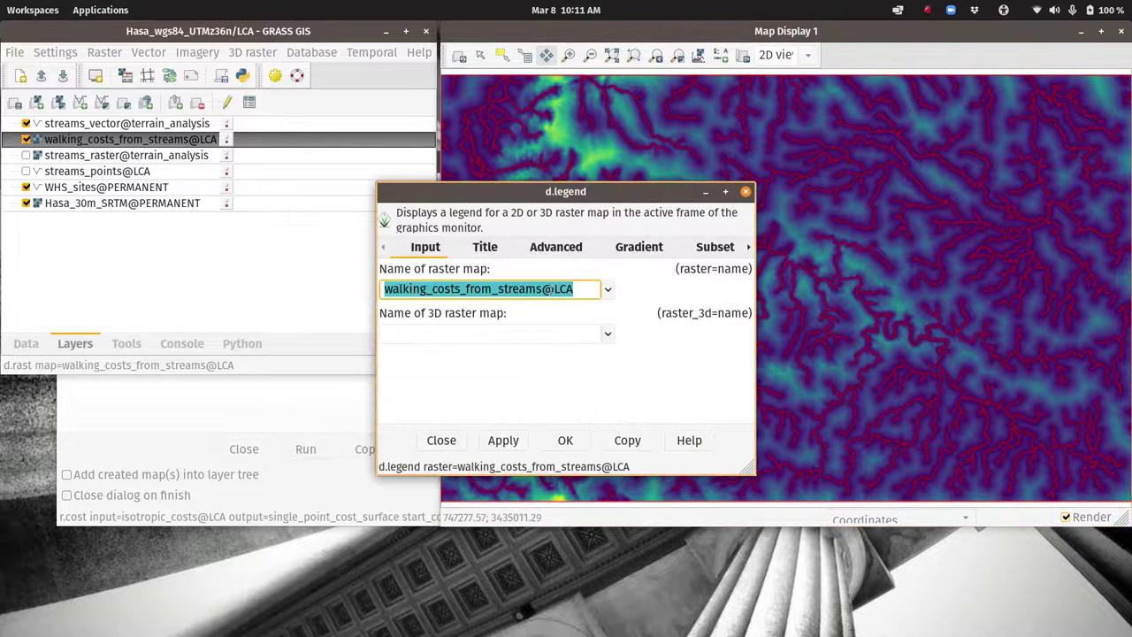
# Place the 0–3971 walking-cost legend and move WHS_sites to the top of the layers.
pyautogui.click(566, 440)
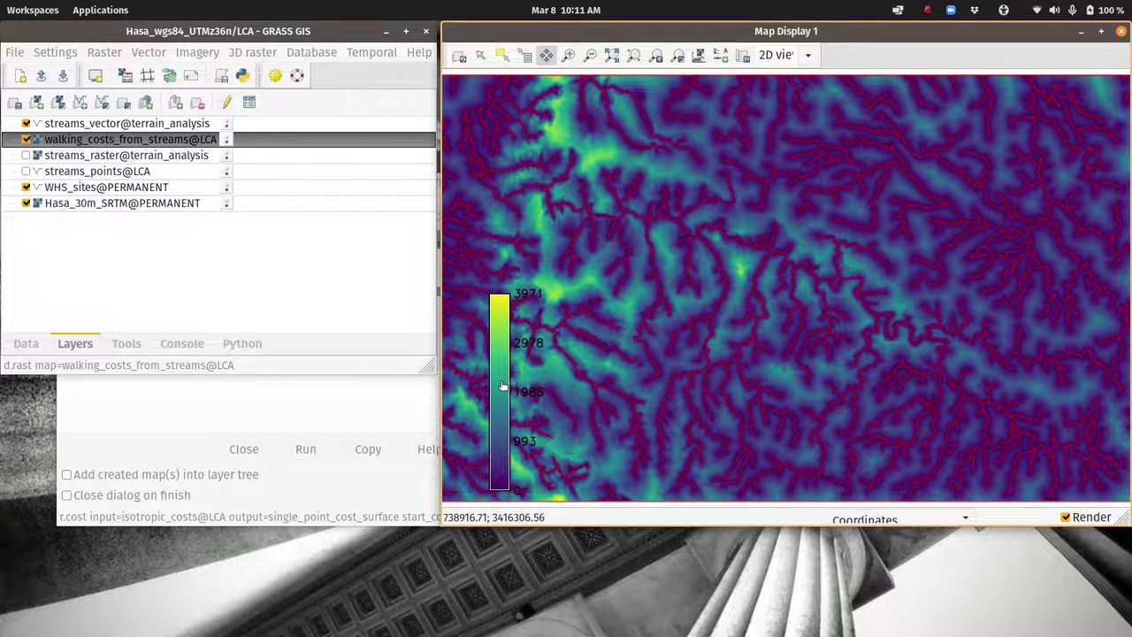
pyautogui.moveTo(502, 386); pyautogui.dragTo(526, 366)
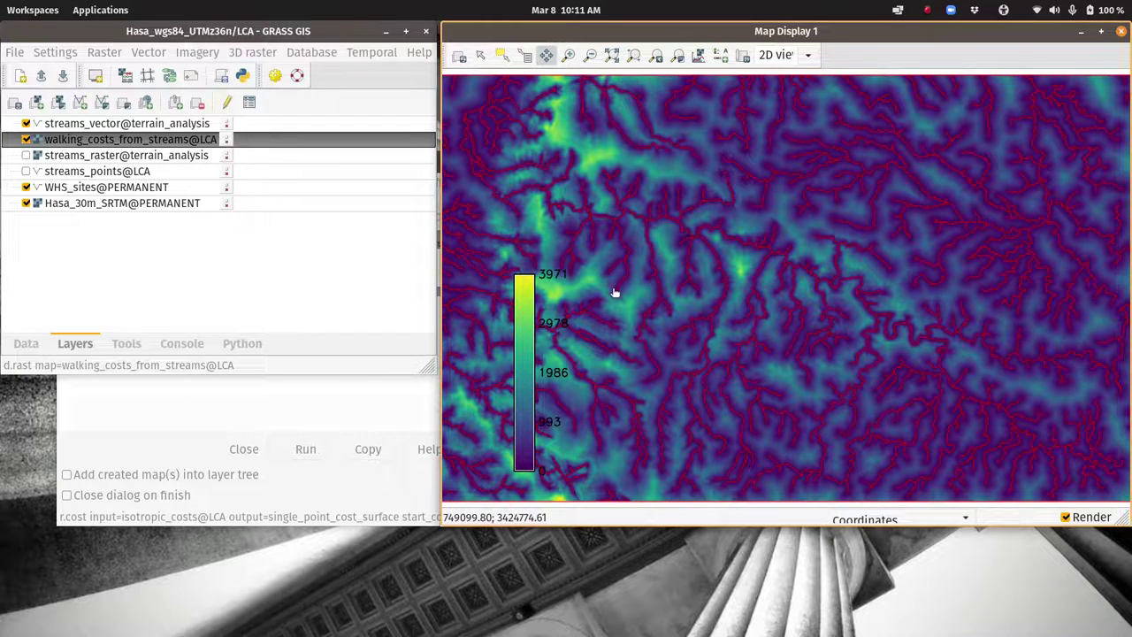
pyautogui.click(102, 189)
pyautogui.moveTo(84, 194); pyautogui.dragTo(84, 124)
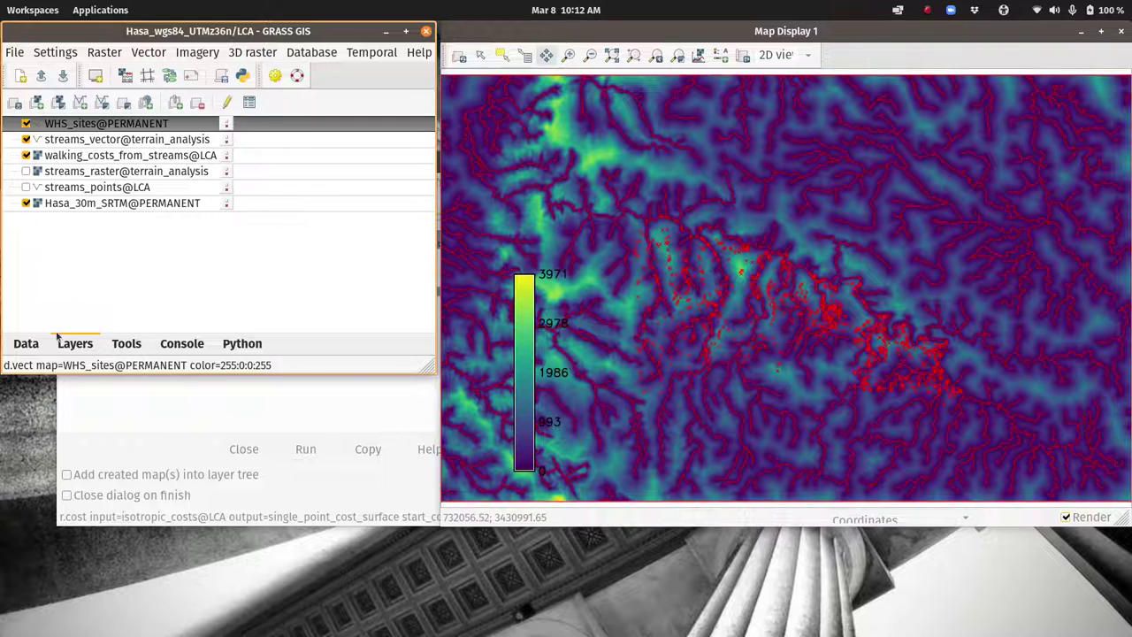
# Open the WHS_sites attribute table and view its column definitions under Manage tables.
pyautogui.rightClick(86, 125)
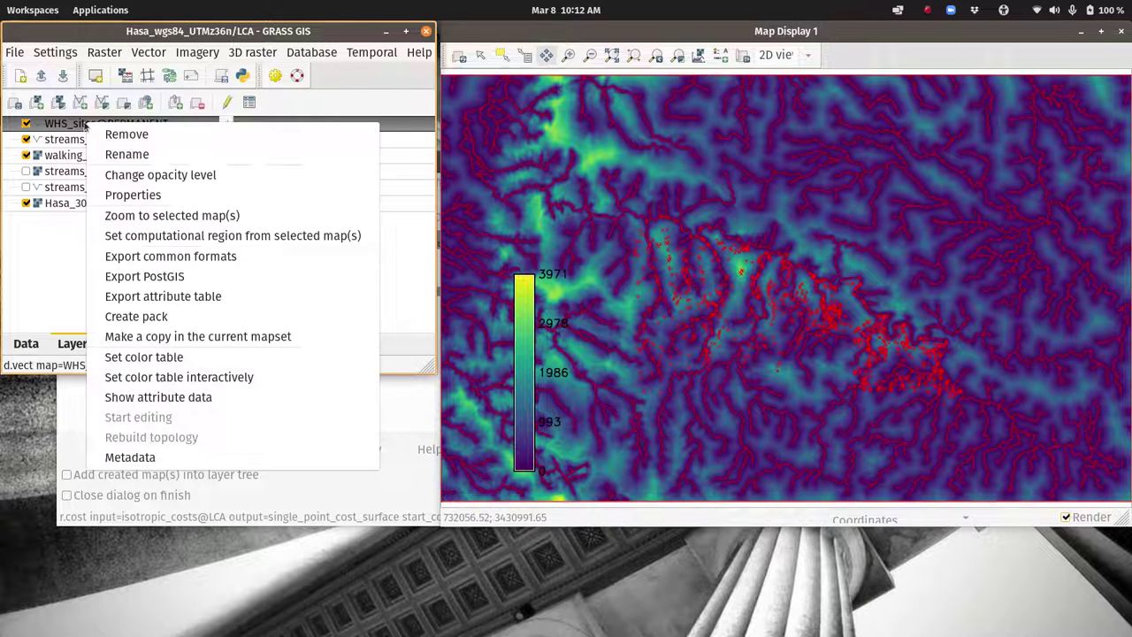
pyautogui.click(153, 400)
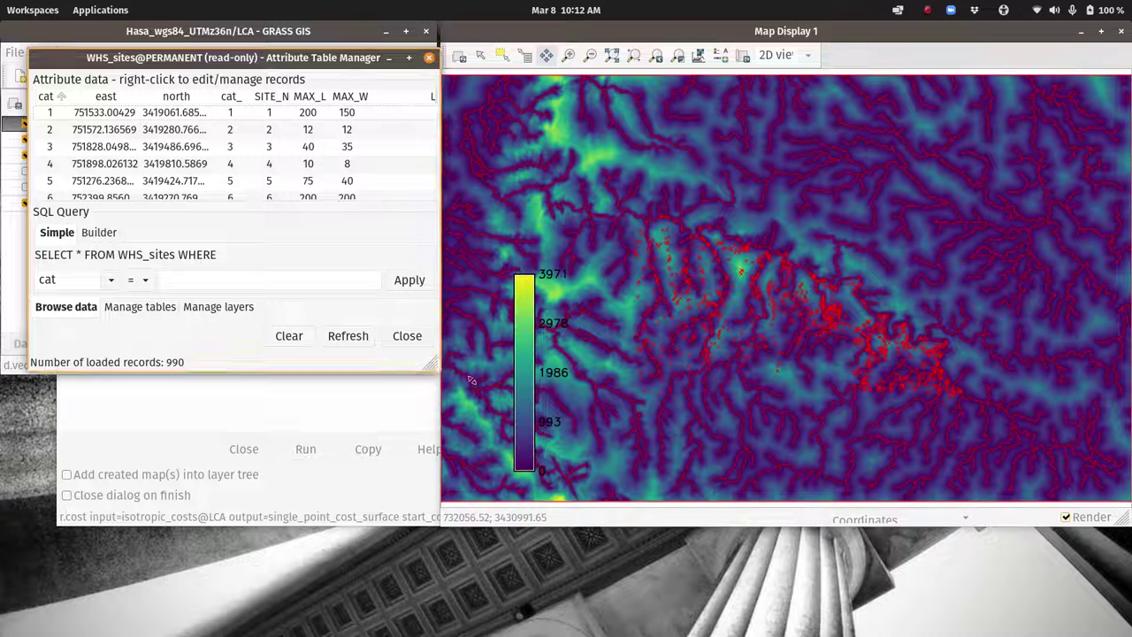
pyautogui.moveTo(435, 367); pyautogui.dragTo(630, 498)
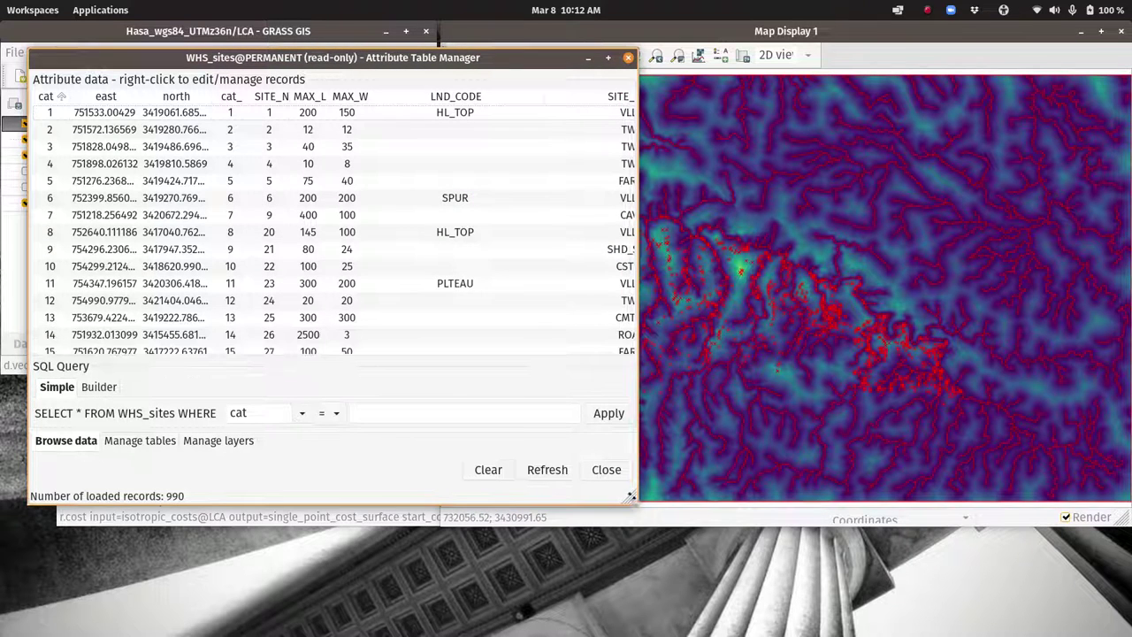
pyautogui.click(171, 444)
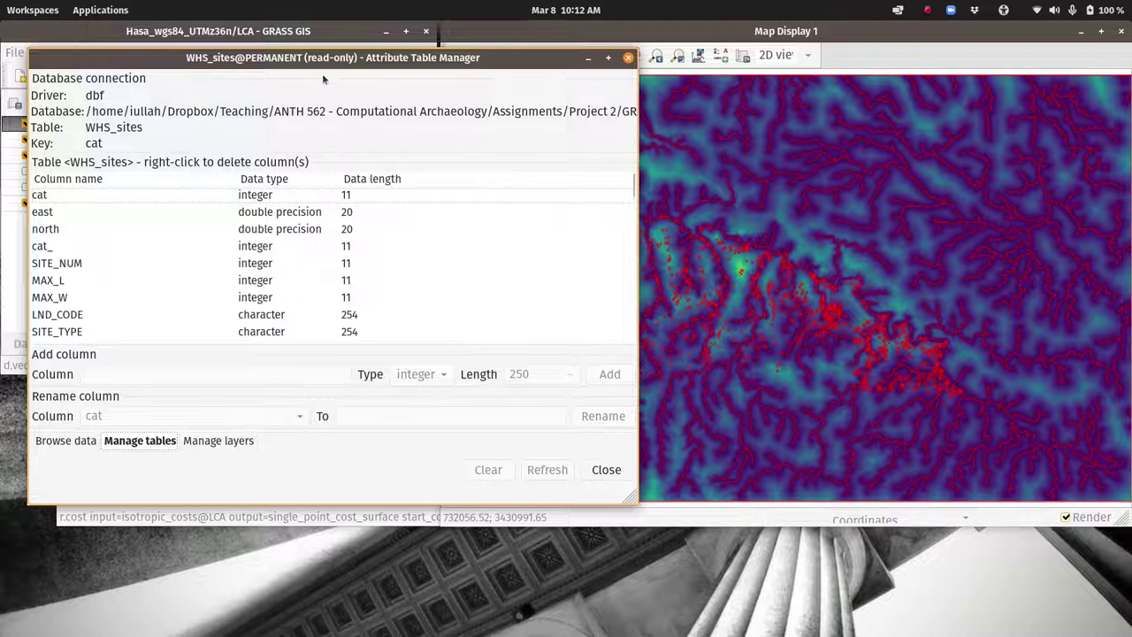
pyautogui.moveTo(315, 60); pyautogui.dragTo(288, 247)
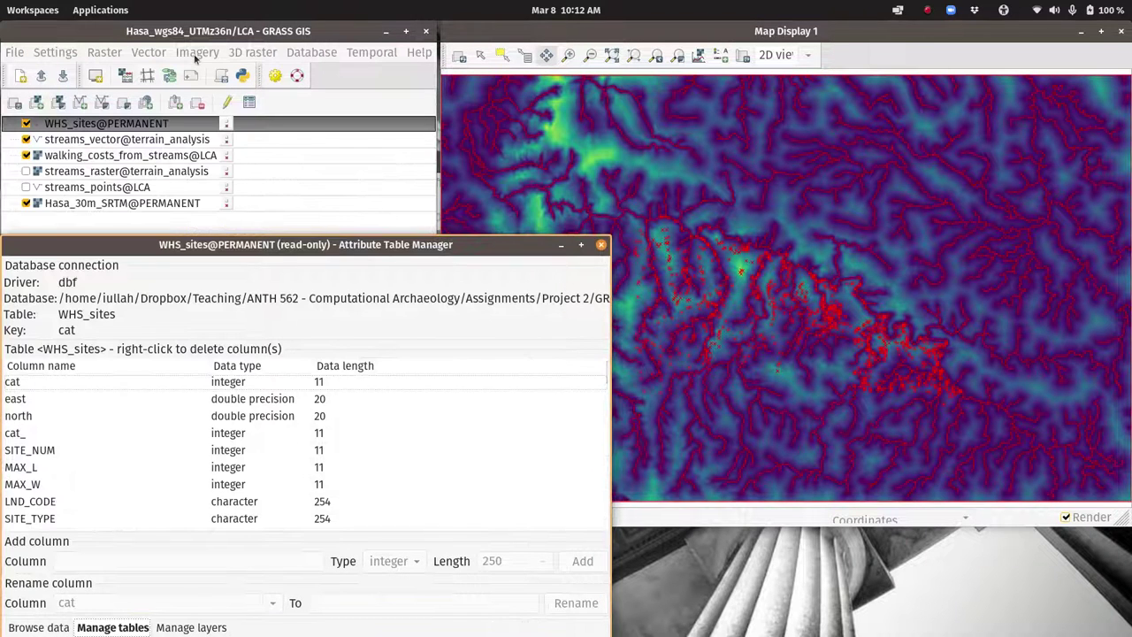
pyautogui.click(160, 56)
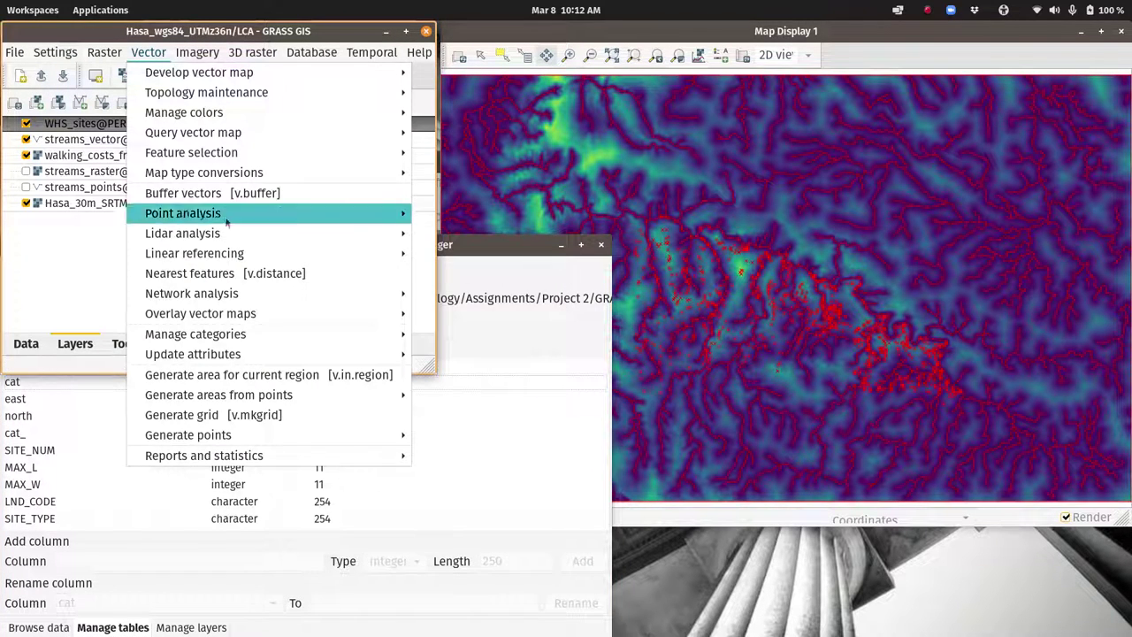
pyautogui.moveTo(318, 358)
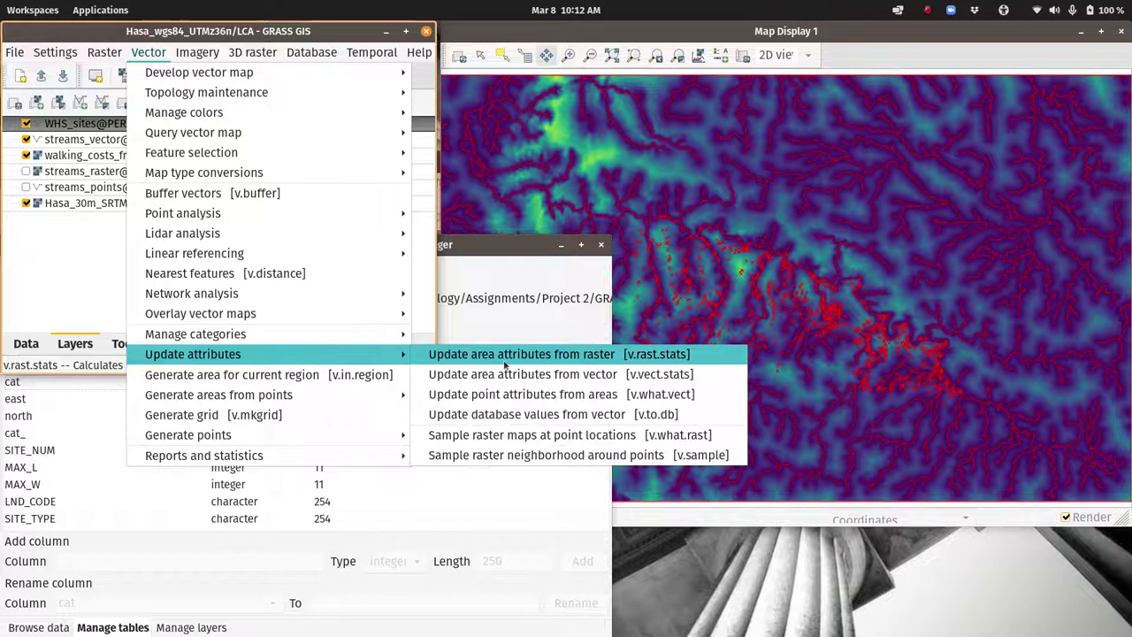
pyautogui.click(552, 435)
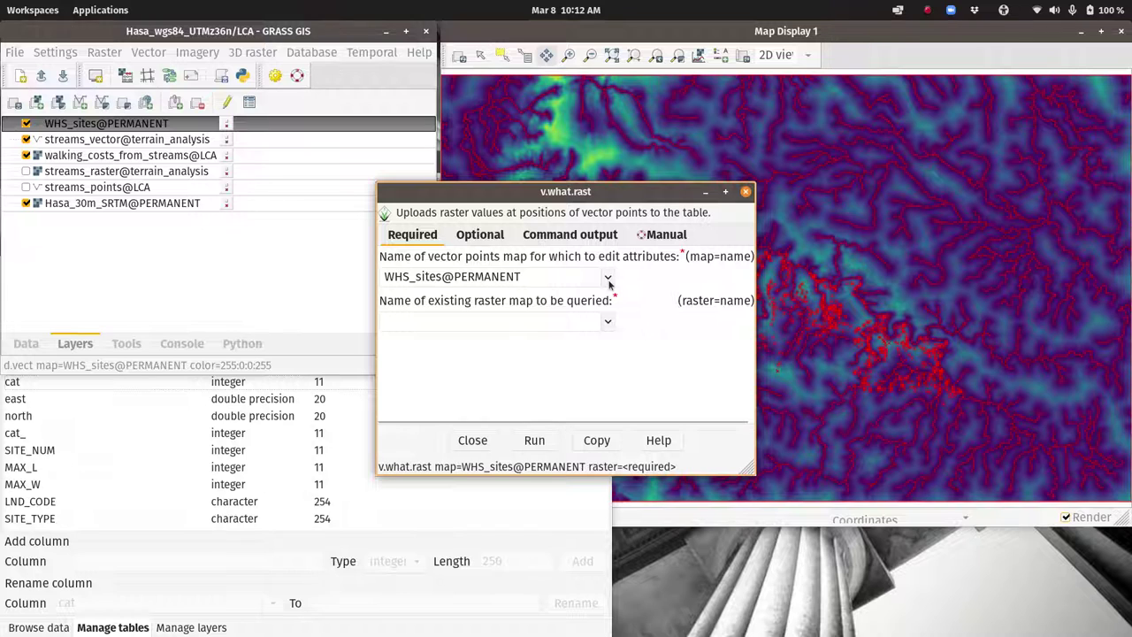
pyautogui.click(608, 323)
pyautogui.click(541, 356)
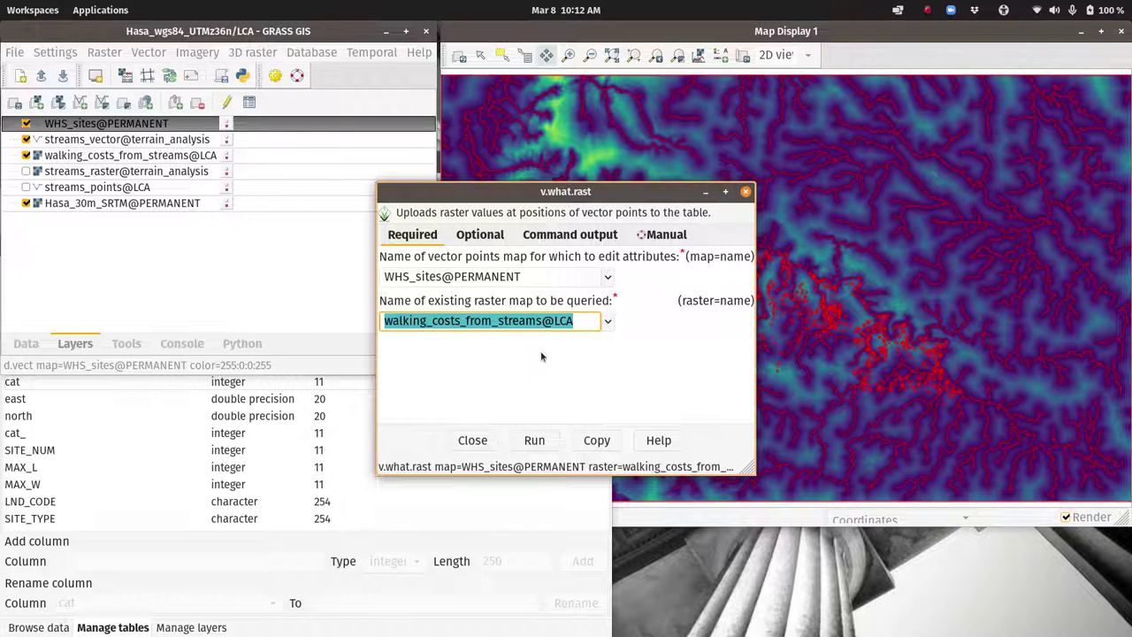
pyautogui.click(745, 191)
pyautogui.click(495, 351)
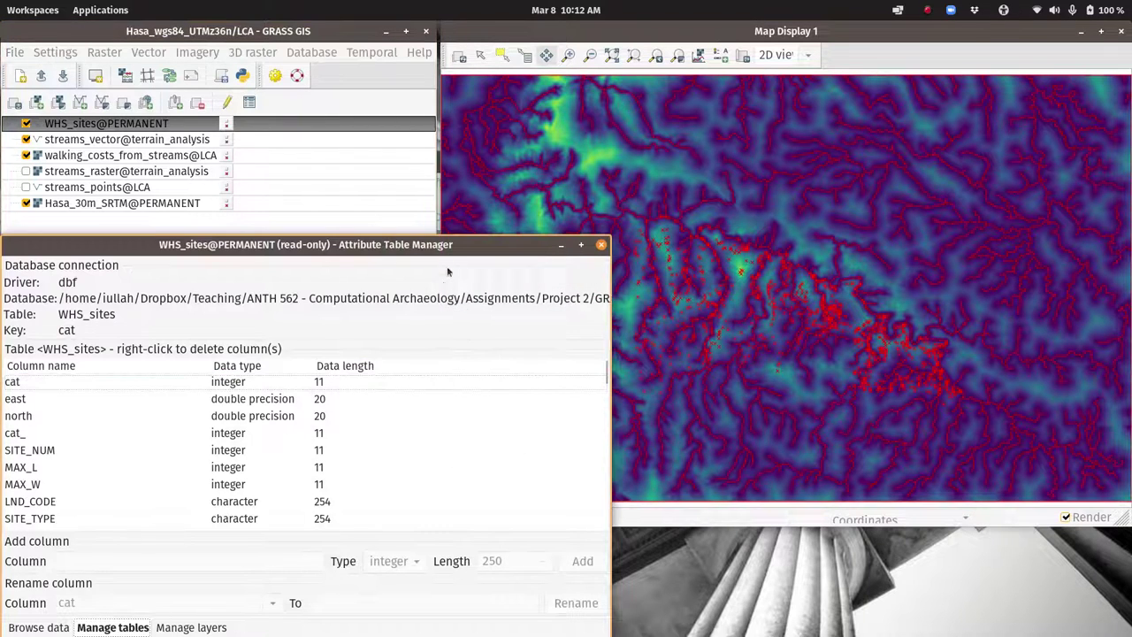
# Browse the 990 WHS_sites records, then close the Attribute Table Manager.
pyautogui.moveTo(433, 246); pyautogui.dragTo(530, 85)
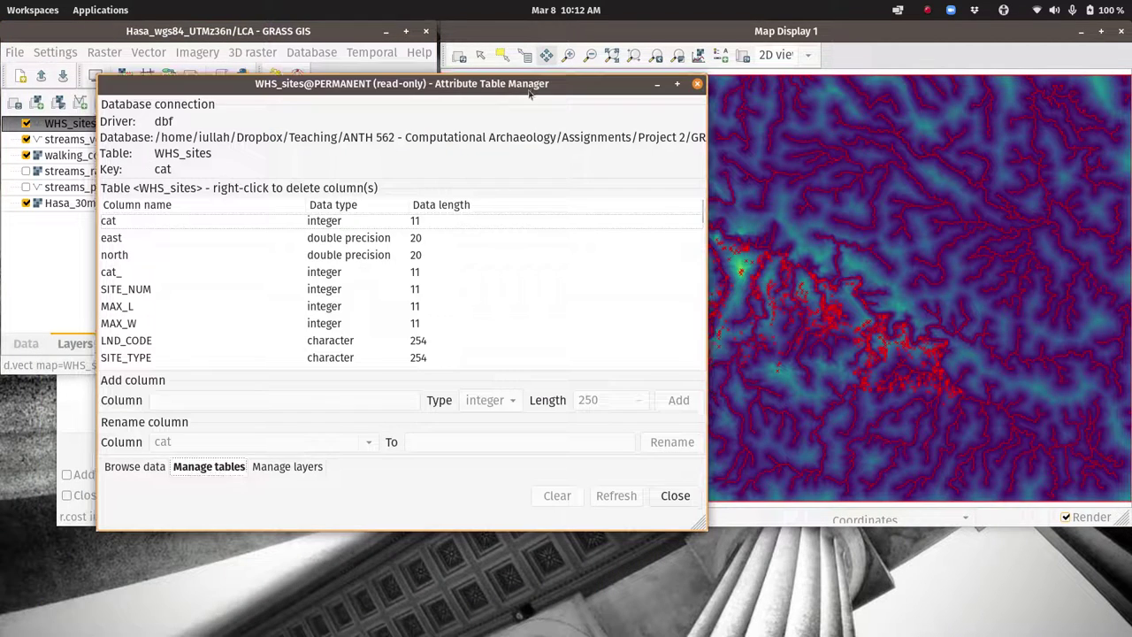
pyautogui.click(137, 466)
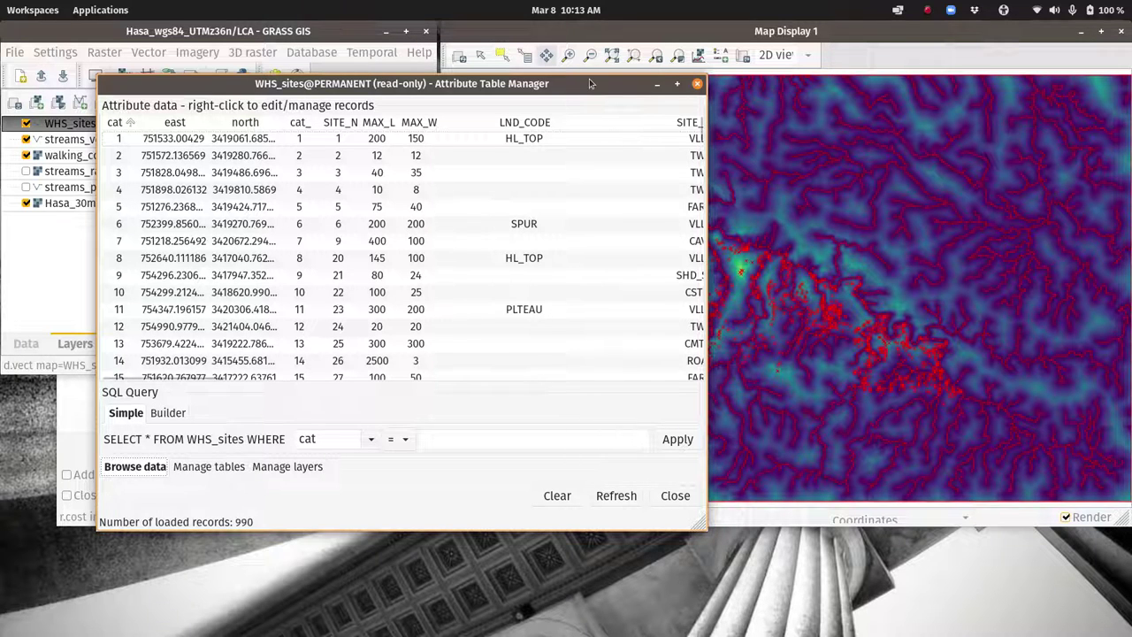
pyautogui.moveTo(591, 85); pyautogui.dragTo(470, 131)
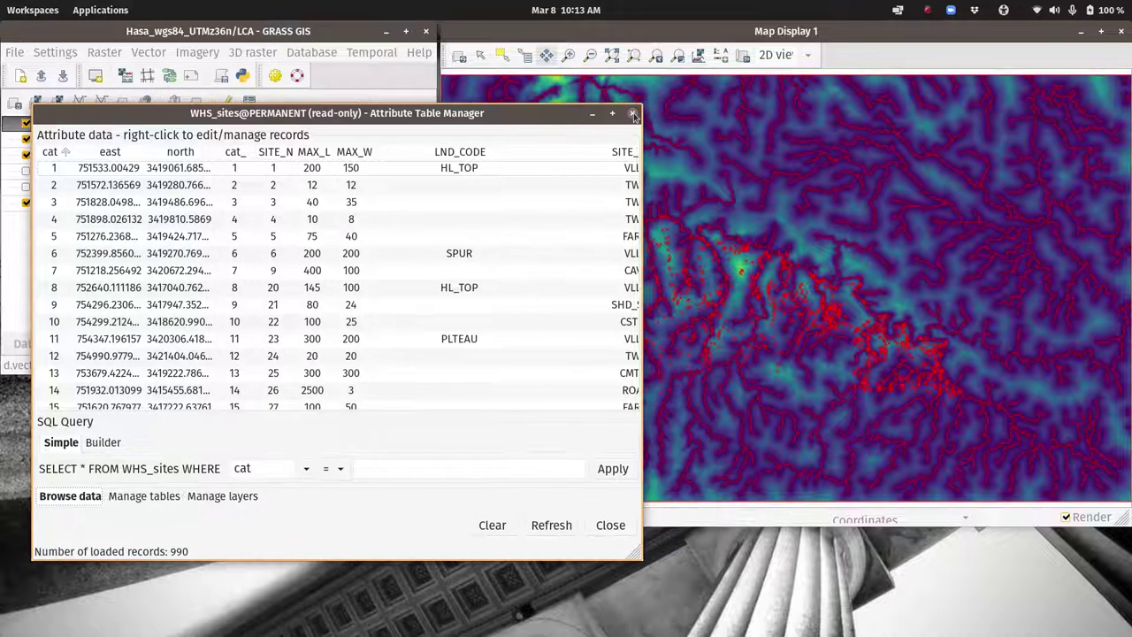
pyautogui.click(632, 107)
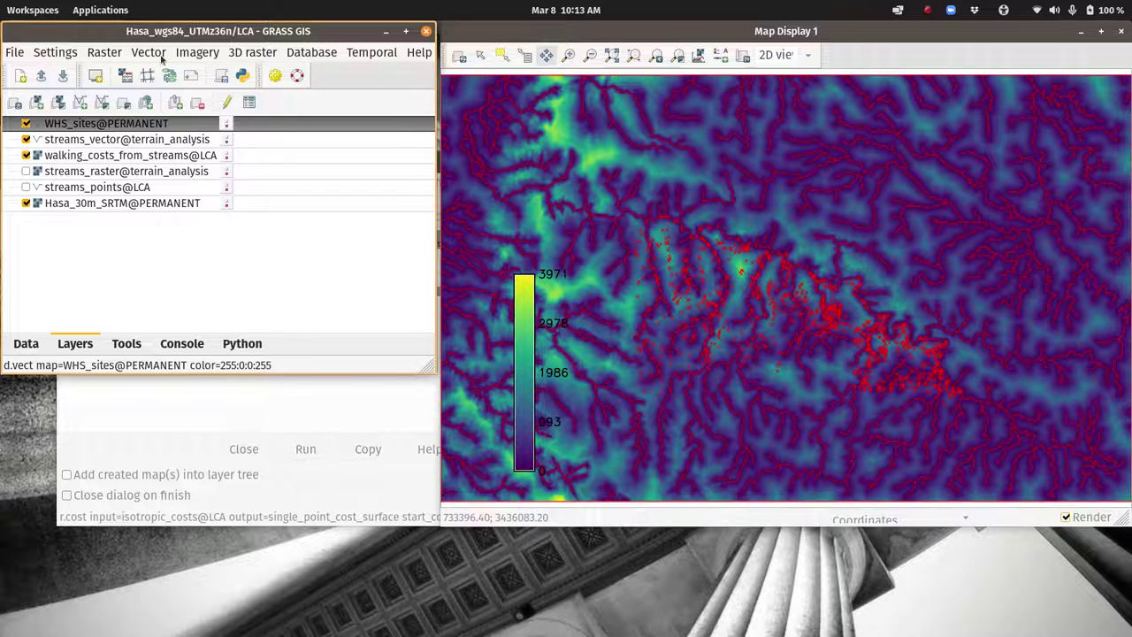
# Open the Nearest features (v.distance) tool and enlarge its window.
pyautogui.click(155, 53)
pyautogui.moveTo(228, 301)
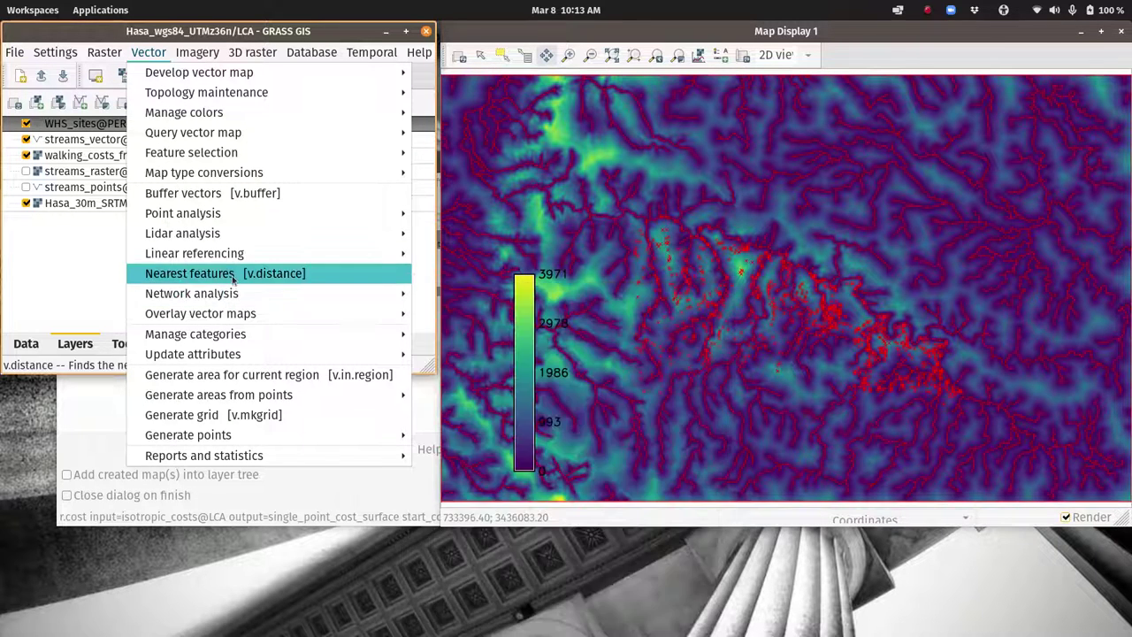
pyautogui.click(233, 276)
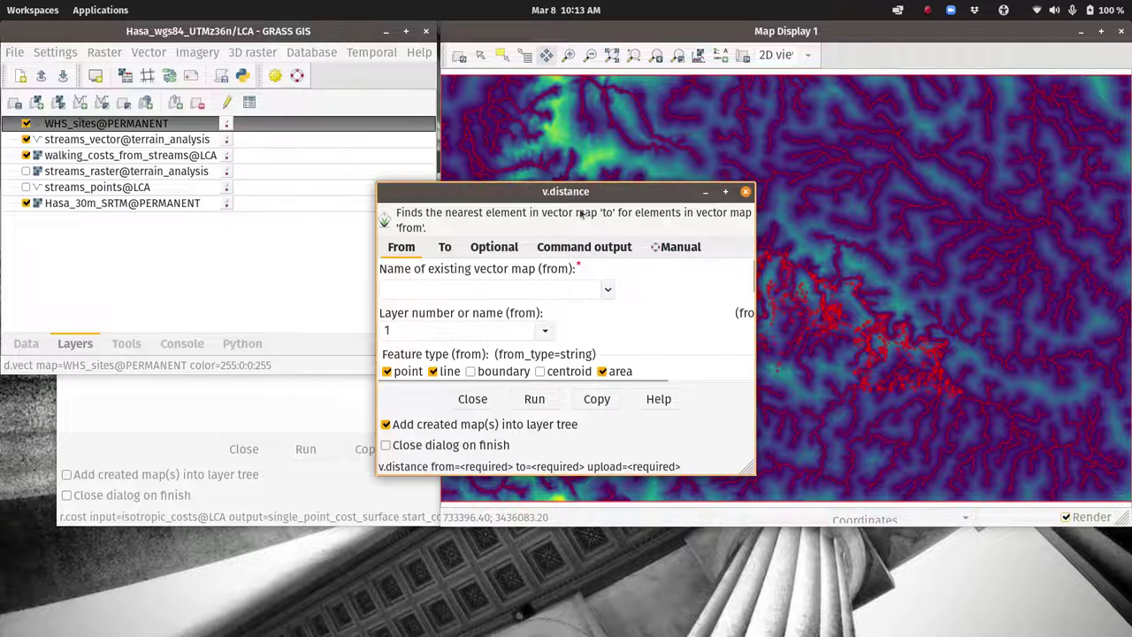
pyautogui.moveTo(567, 194); pyautogui.dragTo(412, 132)
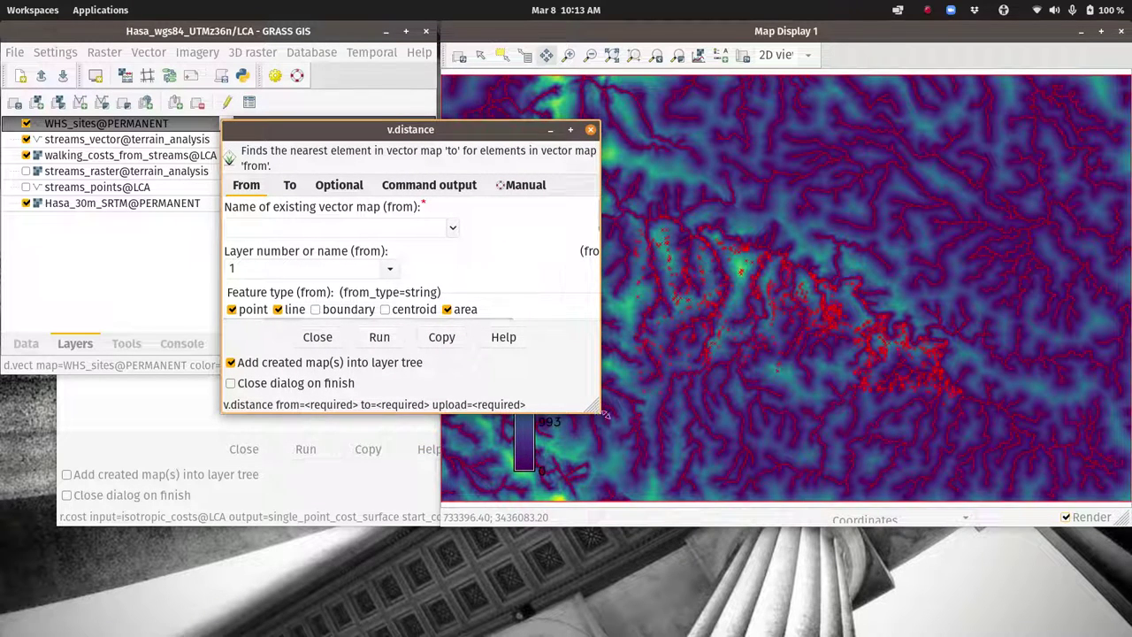
pyautogui.moveTo(599, 417); pyautogui.dragTo(790, 584)
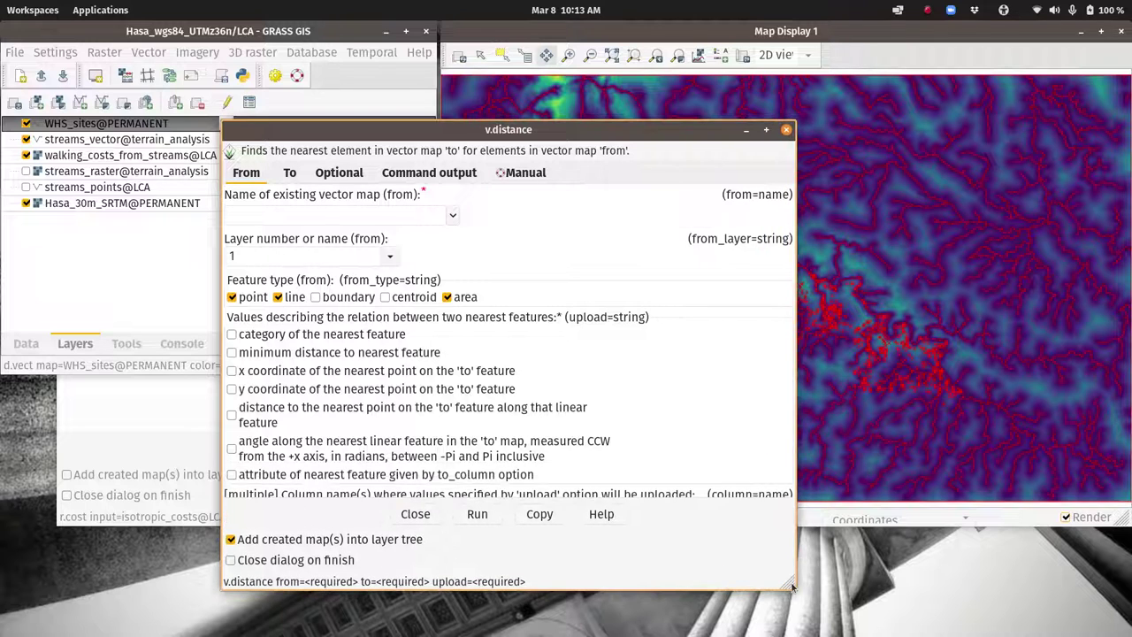
# Set WHS_sites as the from map, points only, uploading minimum distance.
pyautogui.click(453, 218)
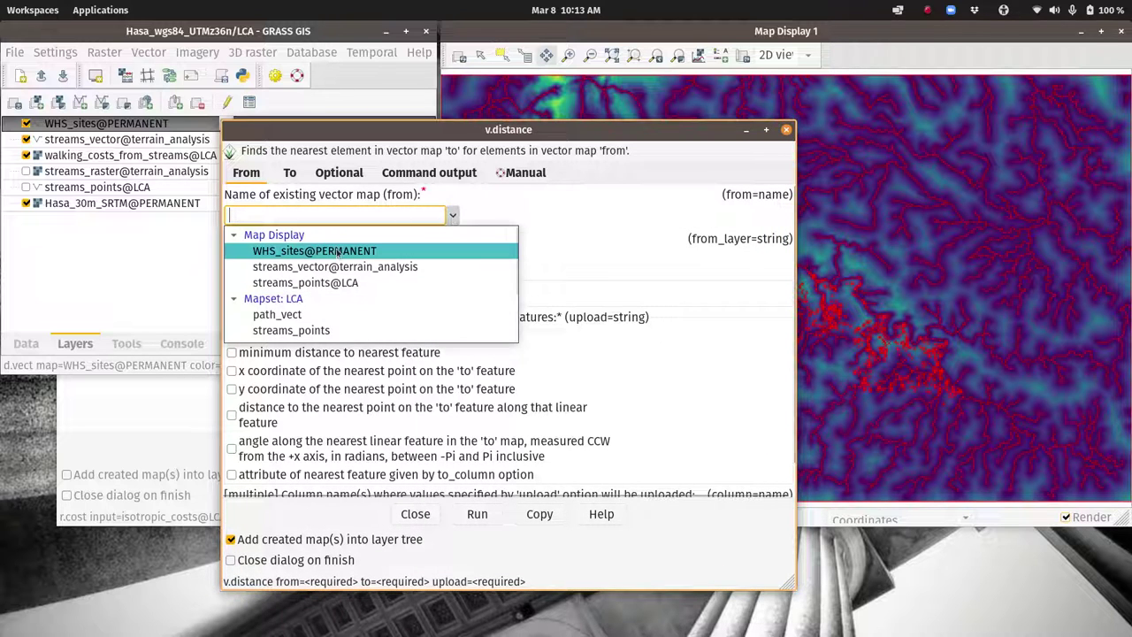
pyautogui.click(310, 245)
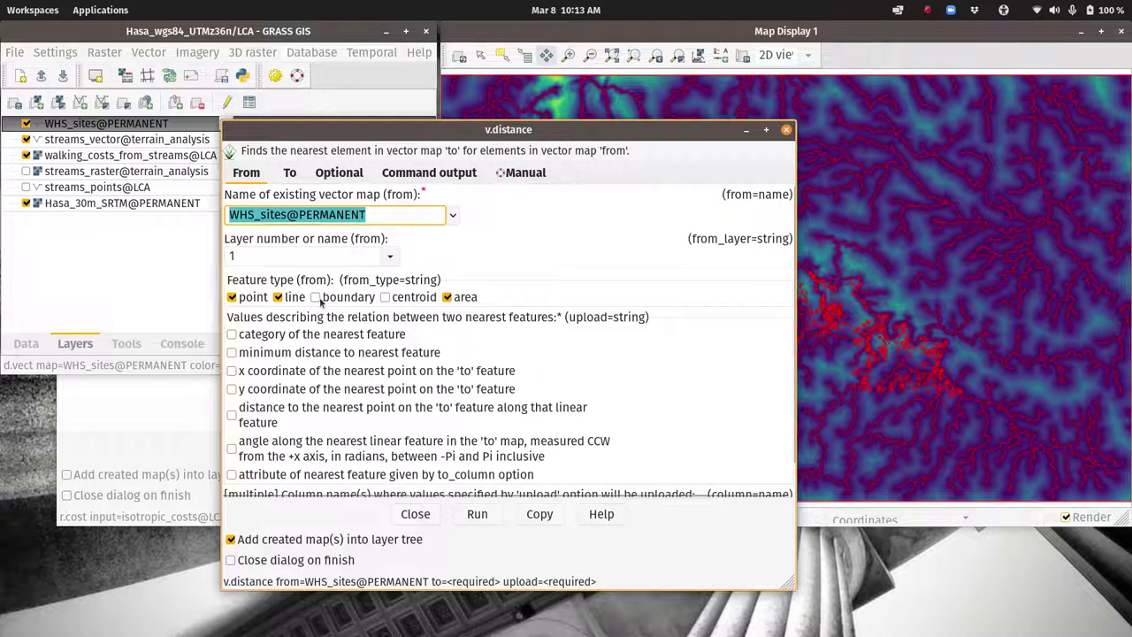
pyautogui.click(281, 299)
pyautogui.click(280, 298)
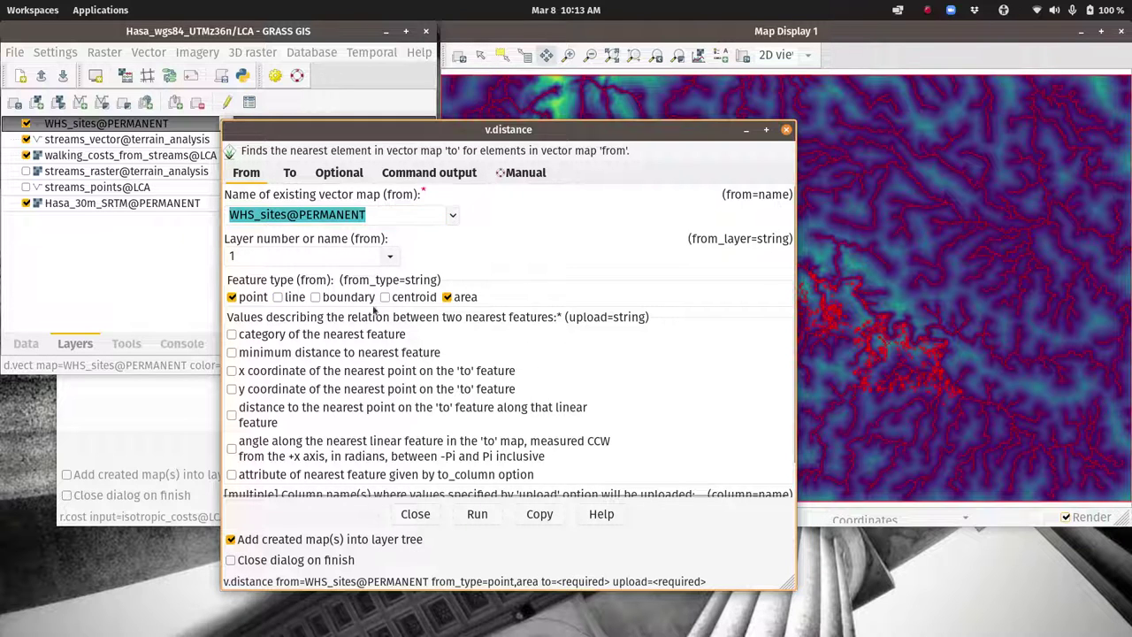
pyautogui.click(446, 298)
pyautogui.scroll(-1, 546, 265)
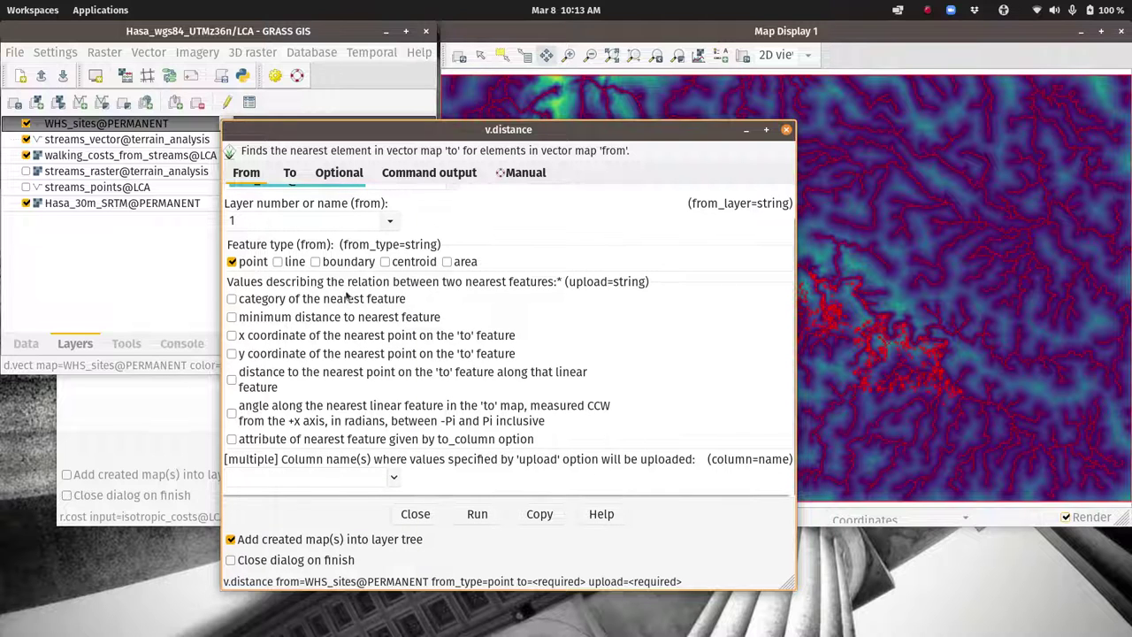
pyautogui.moveTo(494, 293)
pyautogui.click(373, 323)
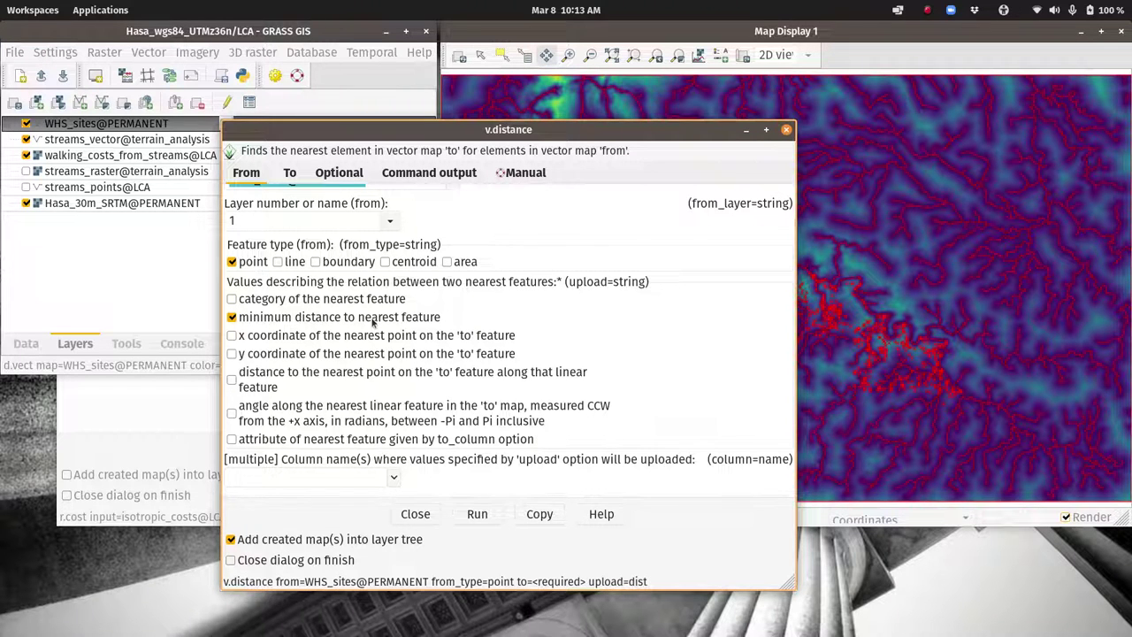
pyautogui.click(290, 174)
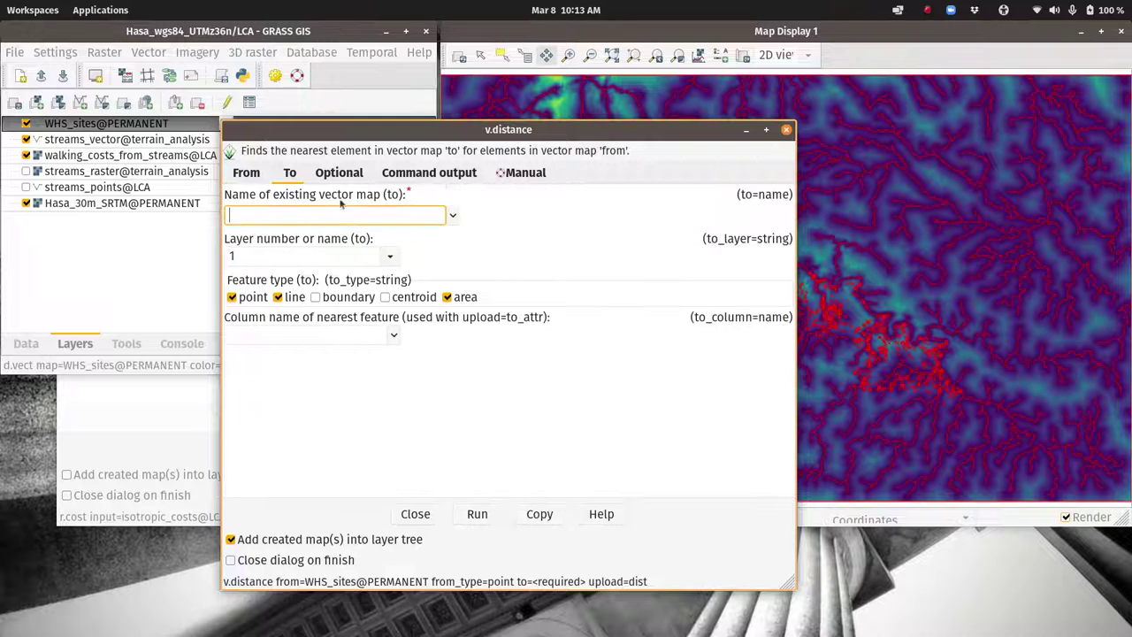
# Set the target map to streams_vector with line features only.
pyautogui.click(453, 216)
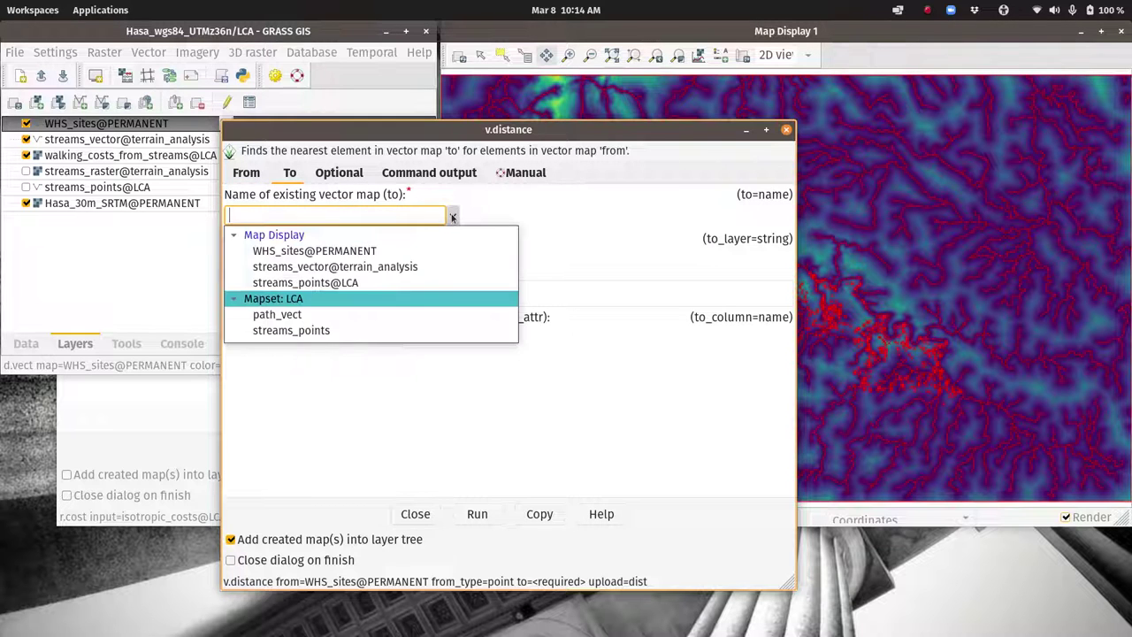
pyautogui.click(292, 266)
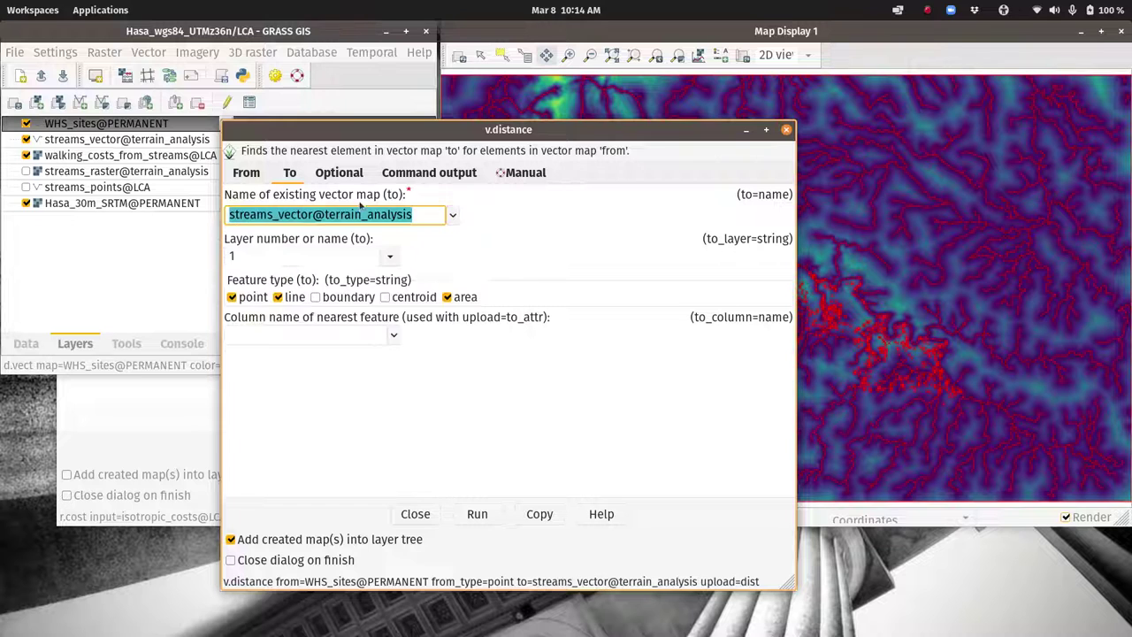
pyautogui.click(238, 299)
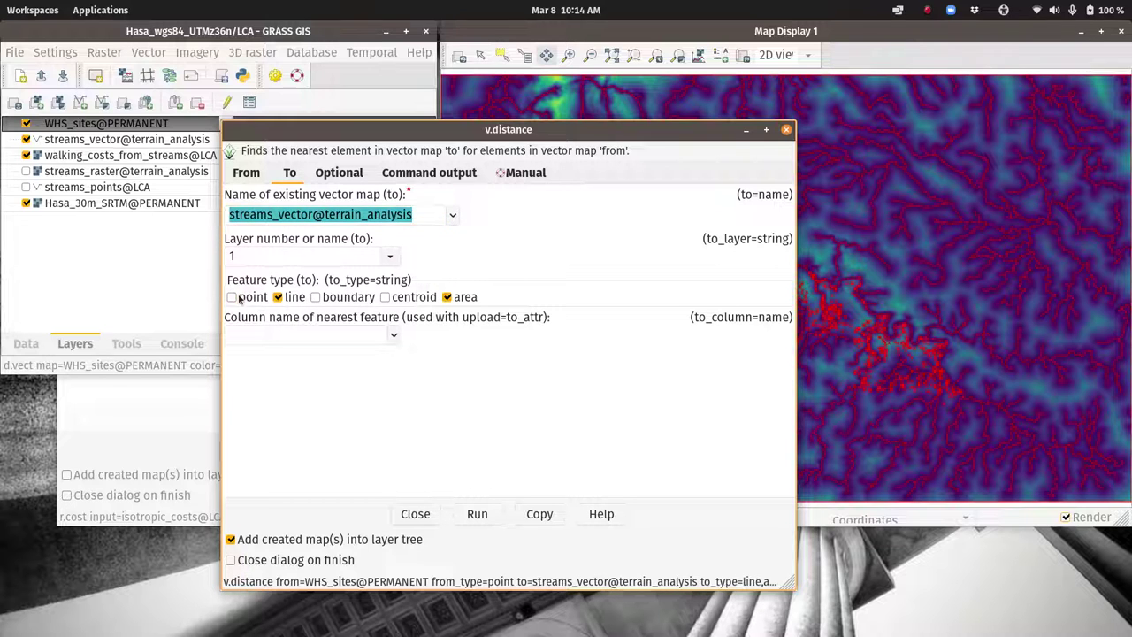
pyautogui.click(446, 298)
# Change the source map to streams_vector using line features.
pyautogui.click(254, 176)
pyautogui.scroll(2, 420, 234)
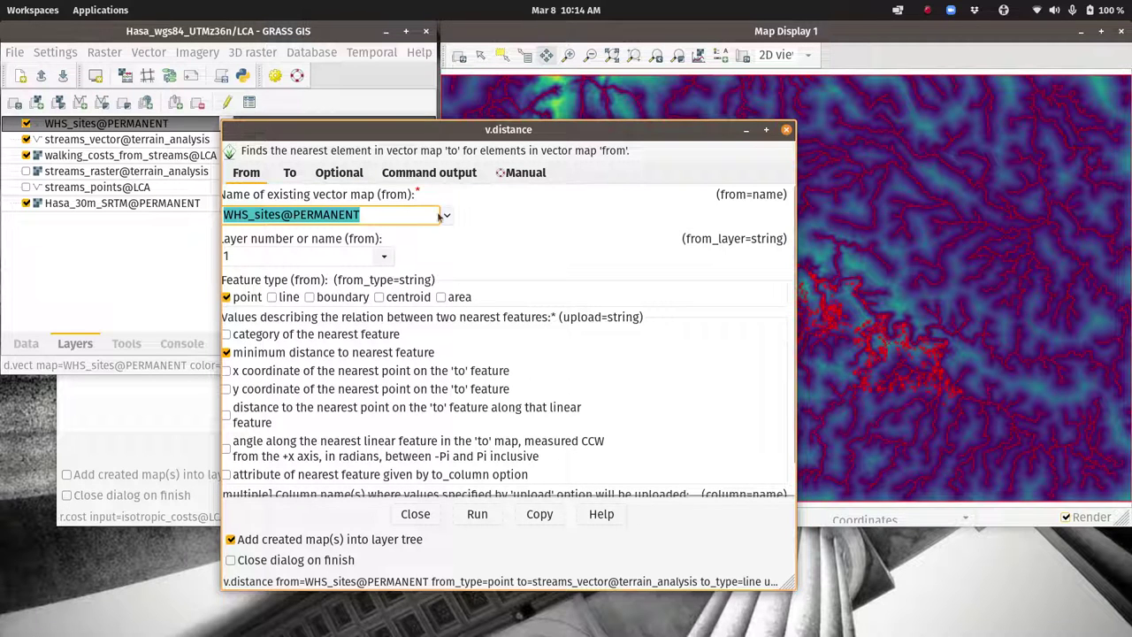
pyautogui.click(450, 215)
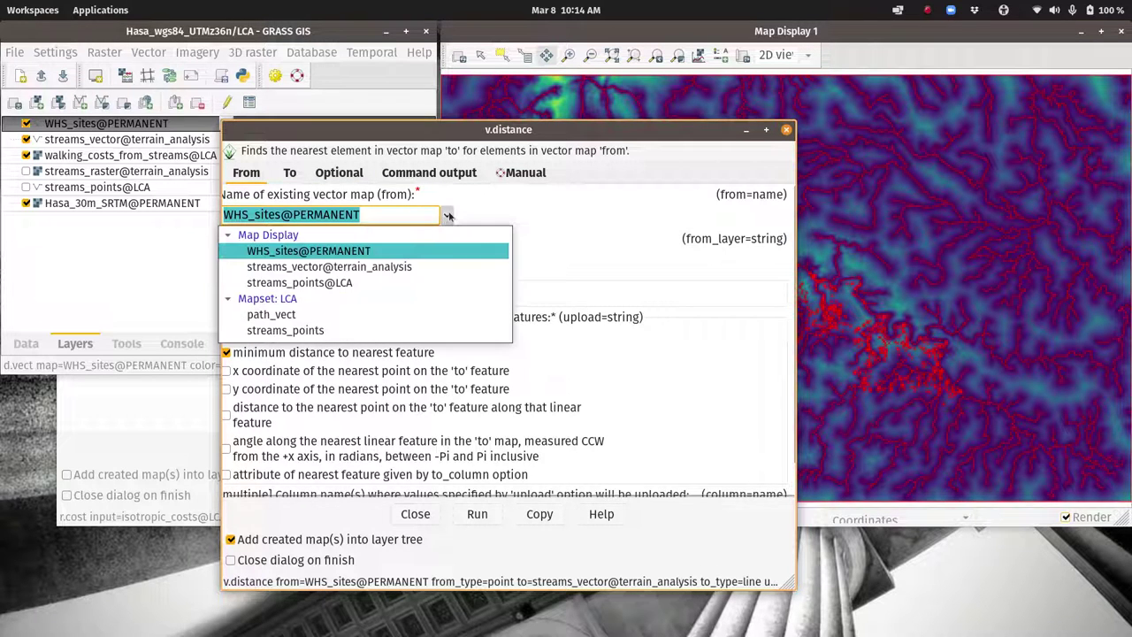
pyautogui.click(329, 266)
pyautogui.click(227, 298)
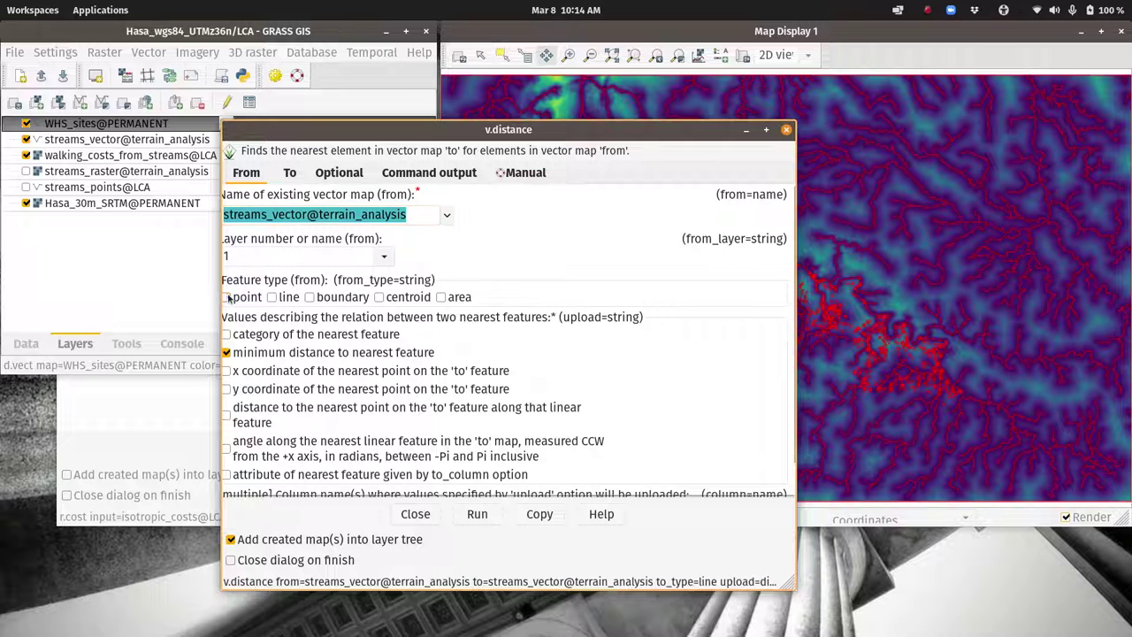
pyautogui.click(271, 297)
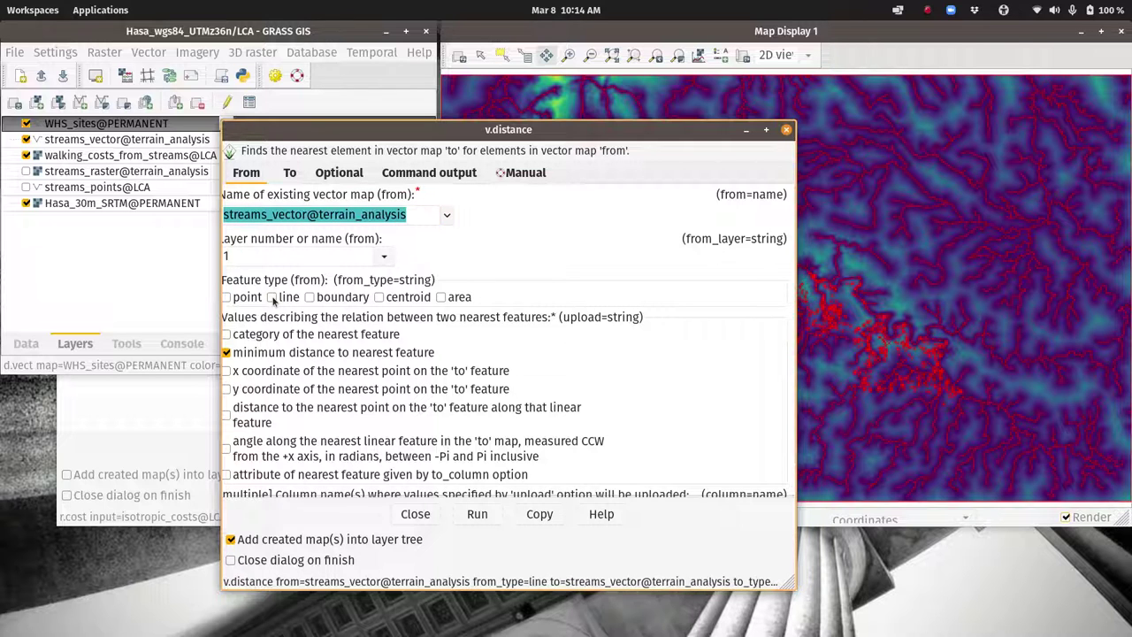
# Set the target map to WHS_sites with point features only.
pyautogui.click(290, 173)
pyautogui.click(454, 216)
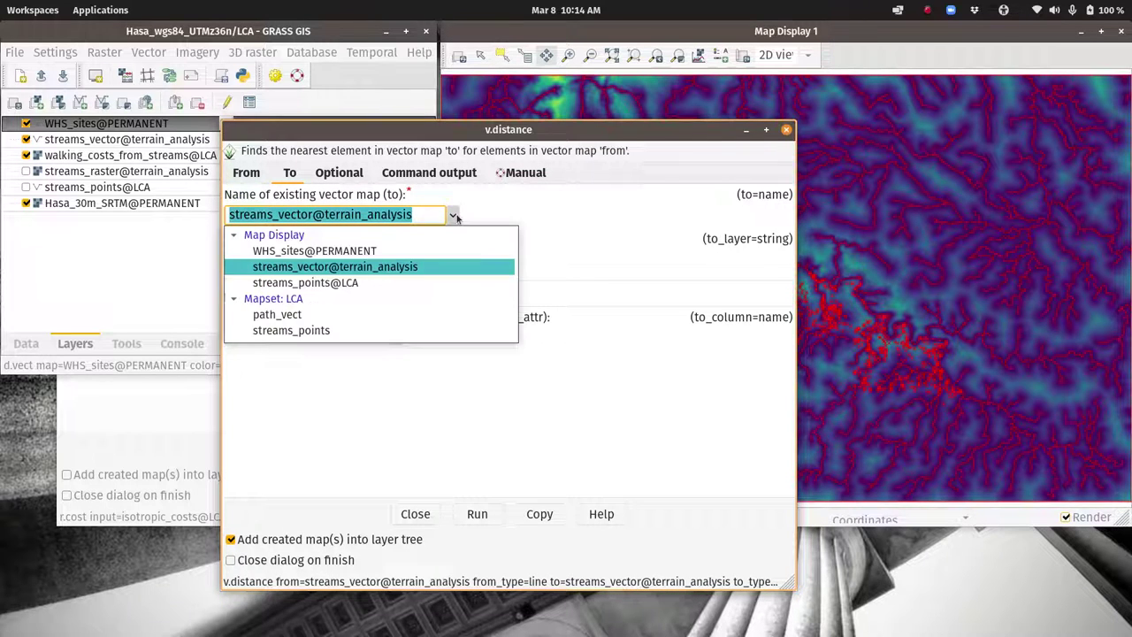
pyautogui.click(320, 251)
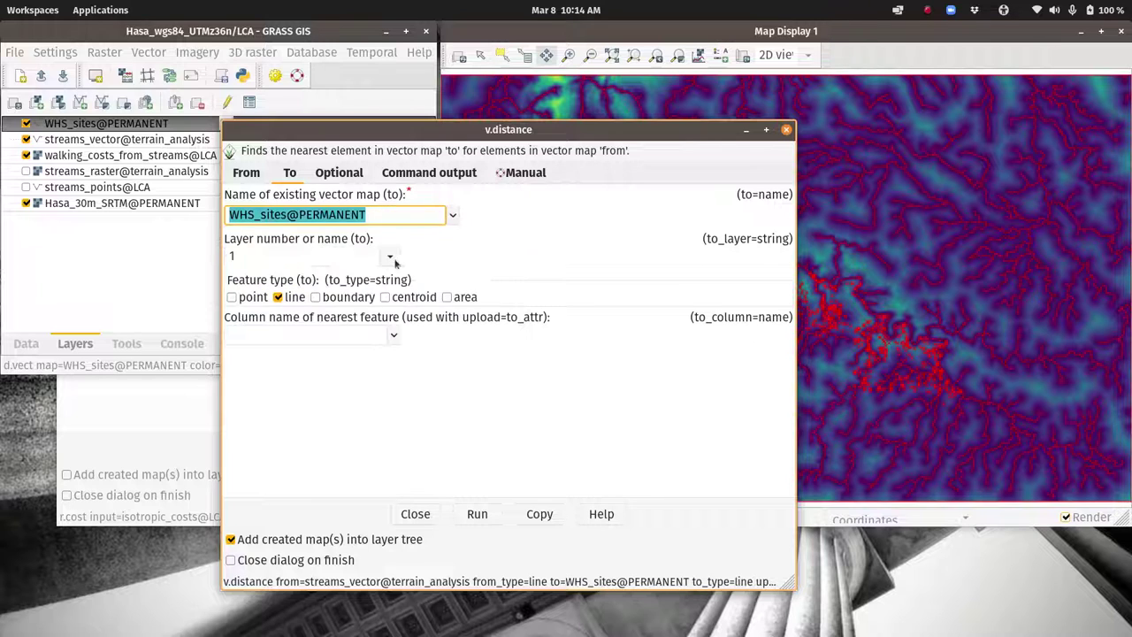
pyautogui.click(232, 298)
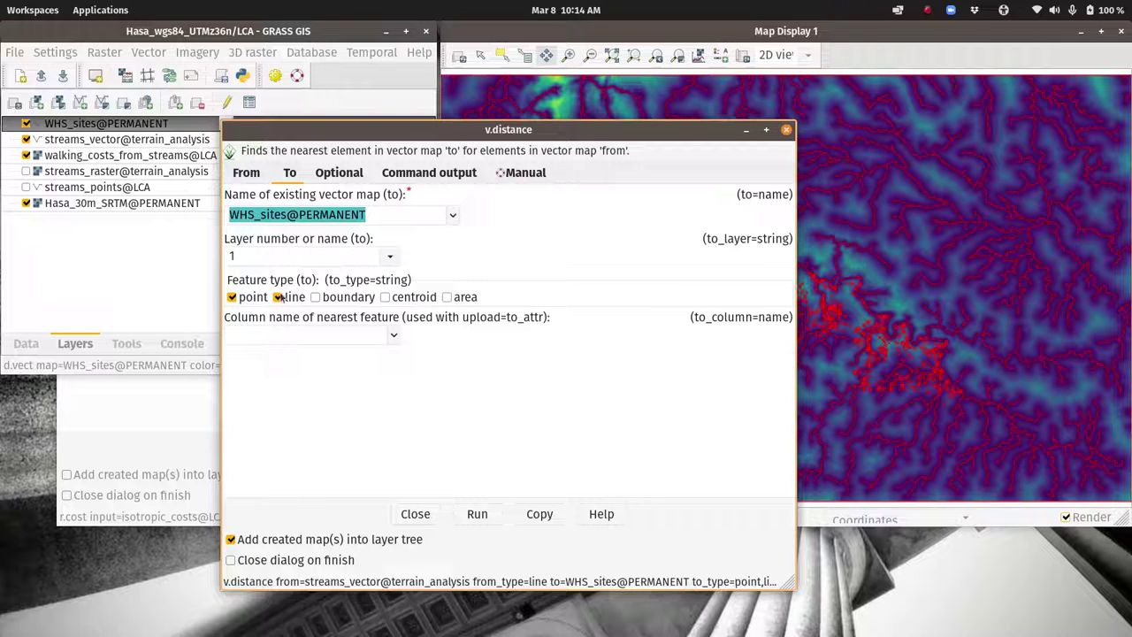
pyautogui.click(278, 298)
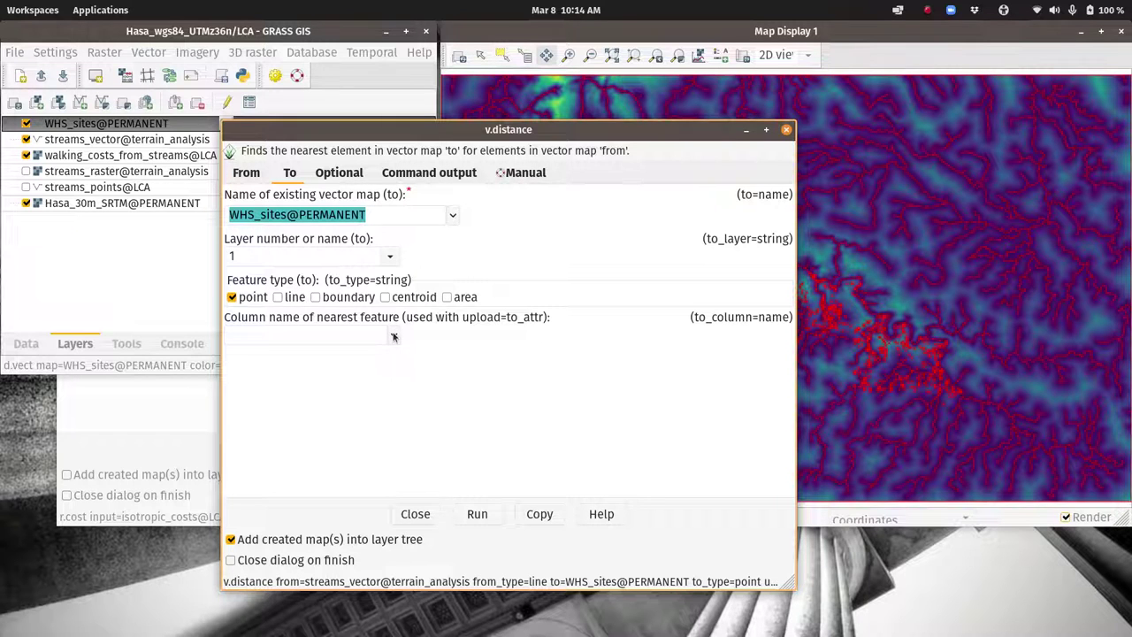
# Browse the WHS_sites column list, then close v.distance without running it.
pyautogui.click(394, 337)
pyautogui.scroll(-3, 280, 439)
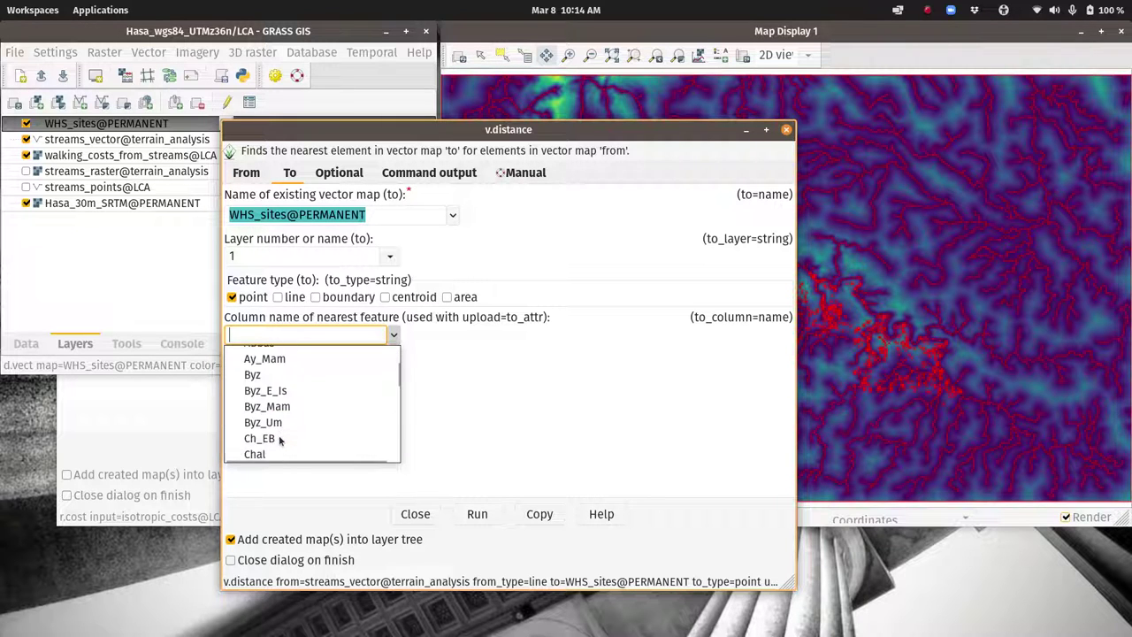
pyautogui.scroll(-4, 277, 437)
pyautogui.click(506, 375)
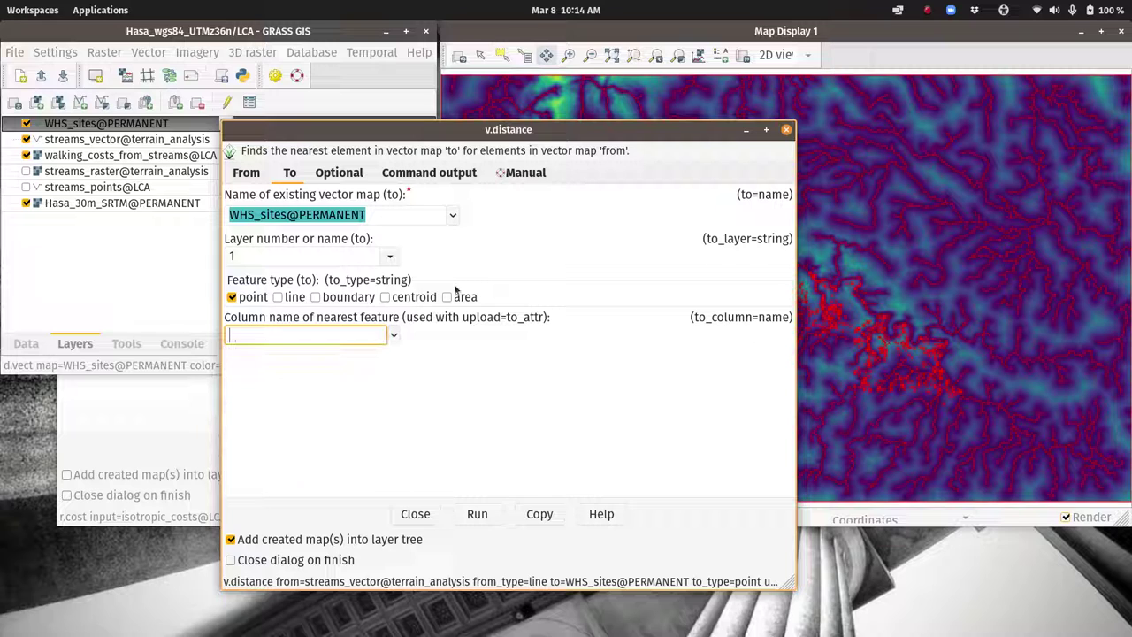
pyautogui.click(785, 130)
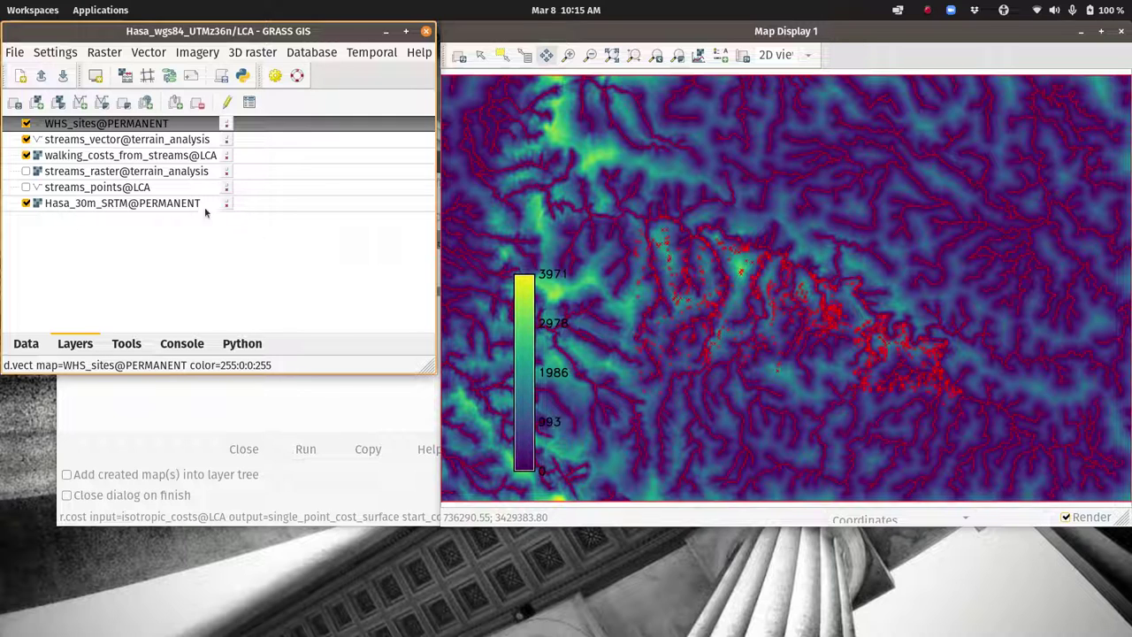
pyautogui.click(926, 11)
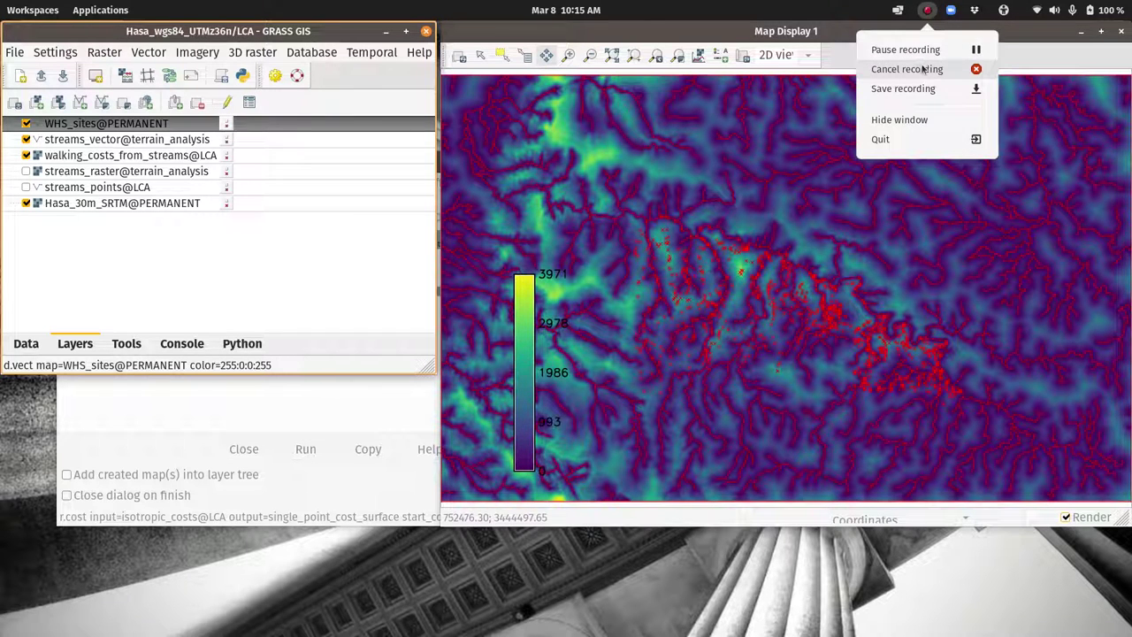